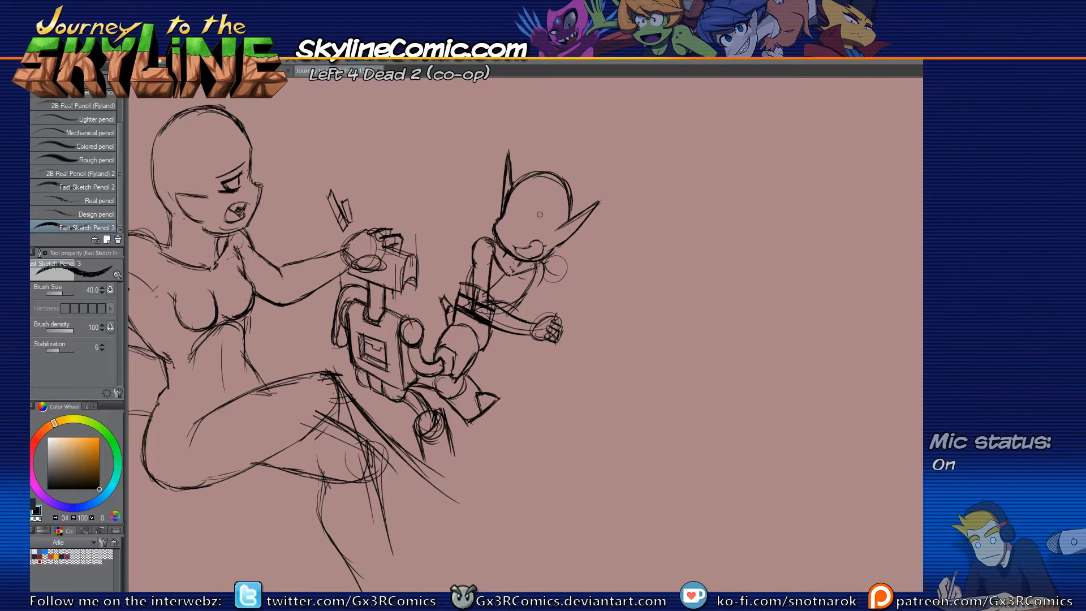
Step: Sketch two large arched eyes on the small pointy-eared character's face with Fast Sketch Pencil 3, cleaning up stray lines
mouse_move(534, 208)
mouse_down()
mouse_move(528, 218)
mouse_move(544, 201)
mouse_move(551, 211)
mouse_move(545, 237)
mouse_move(551, 203)
mouse_move(555, 217)
mouse_move(546, 199)
mouse_move(507, 210)
mouse_move(515, 196)
mouse_up()
key(e)
key(p)
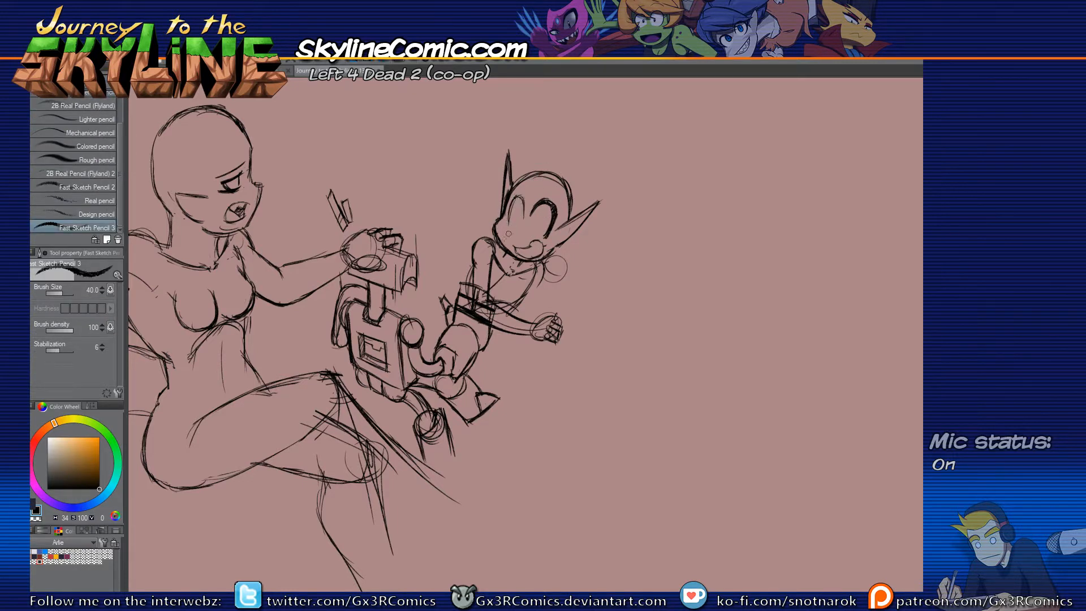
mouse_move(523, 201)
mouse_down()
mouse_move(512, 198)
mouse_move(508, 214)
mouse_move(523, 197)
mouse_up()
mouse_move(509, 200)
mouse_down()
mouse_move(513, 193)
mouse_move(523, 218)
mouse_up()
key(e)
key(p)
key(e)
drag(523, 218, 525, 203)
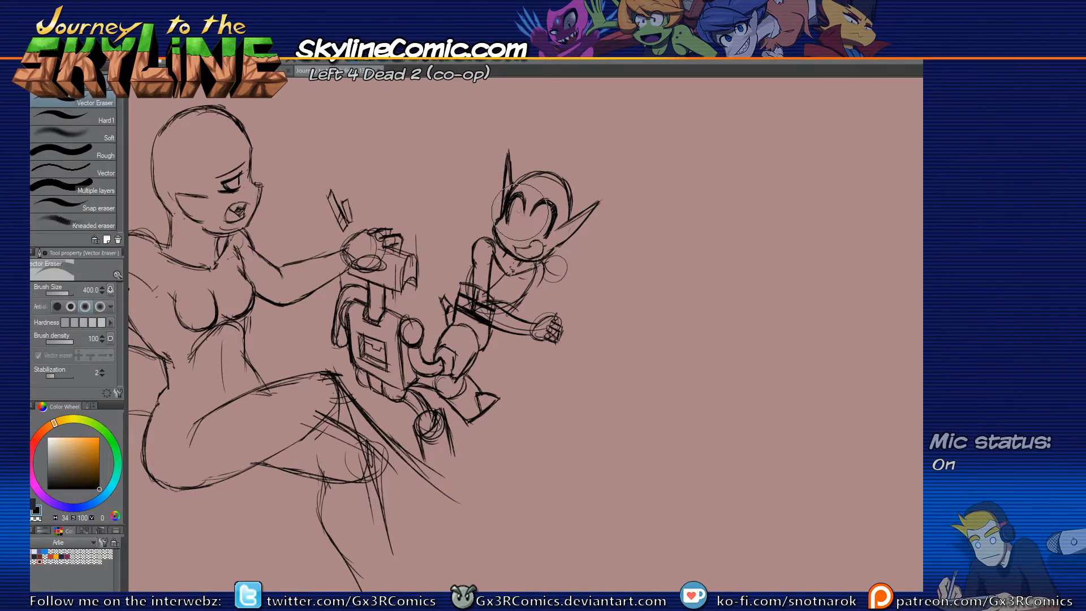
key(p)
click(514, 212)
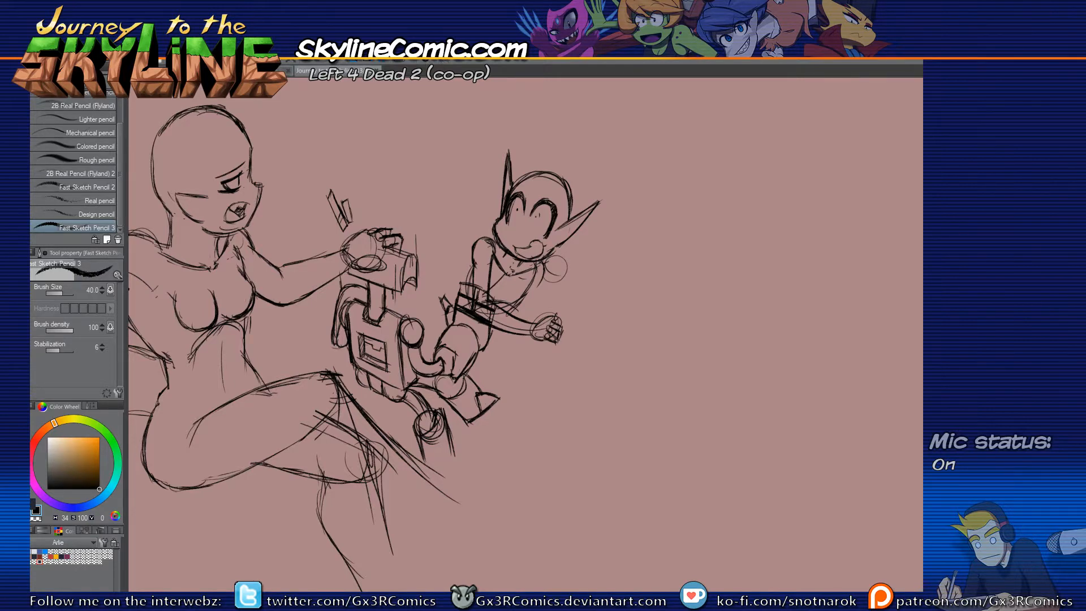
Step: Switch from the character sketch through the open documents to the sketched multi-panel comic page with the umbrella scenes
key(ctrl+Tab)
key(ctrl+Tab)
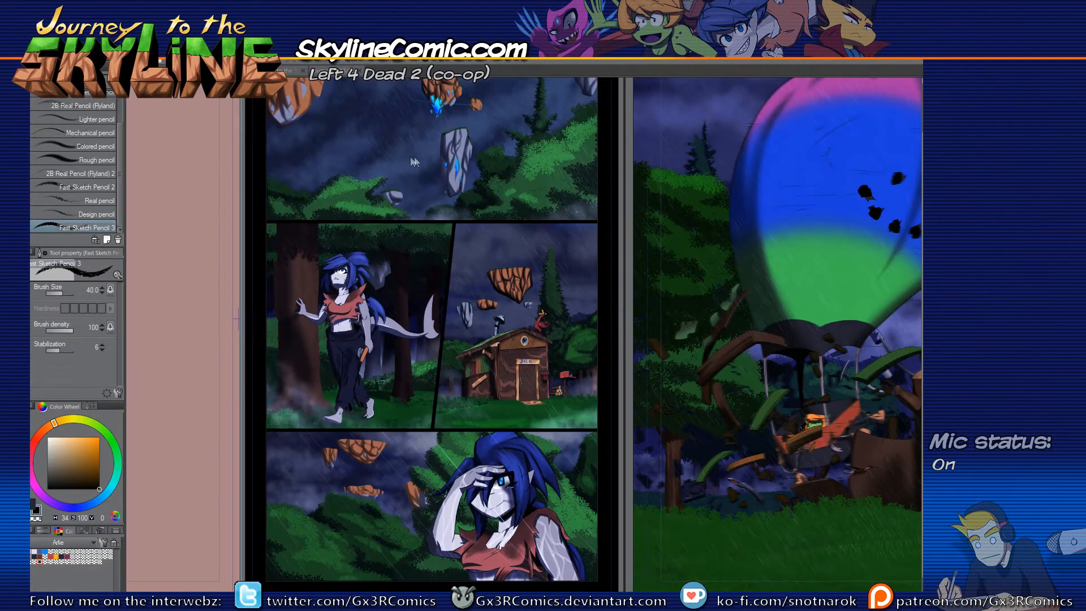
key(ctrl+Tab)
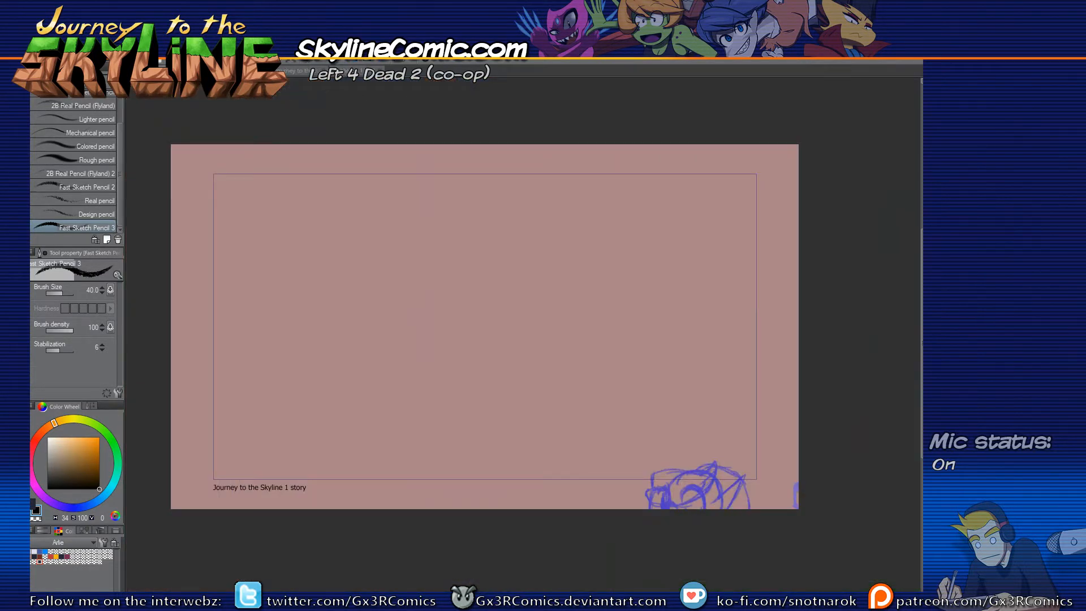
click(265, 69)
click(303, 65)
drag(299, 306, 546, 323)
drag(395, 323, 644, 295)
drag(333, 421, 597, 390)
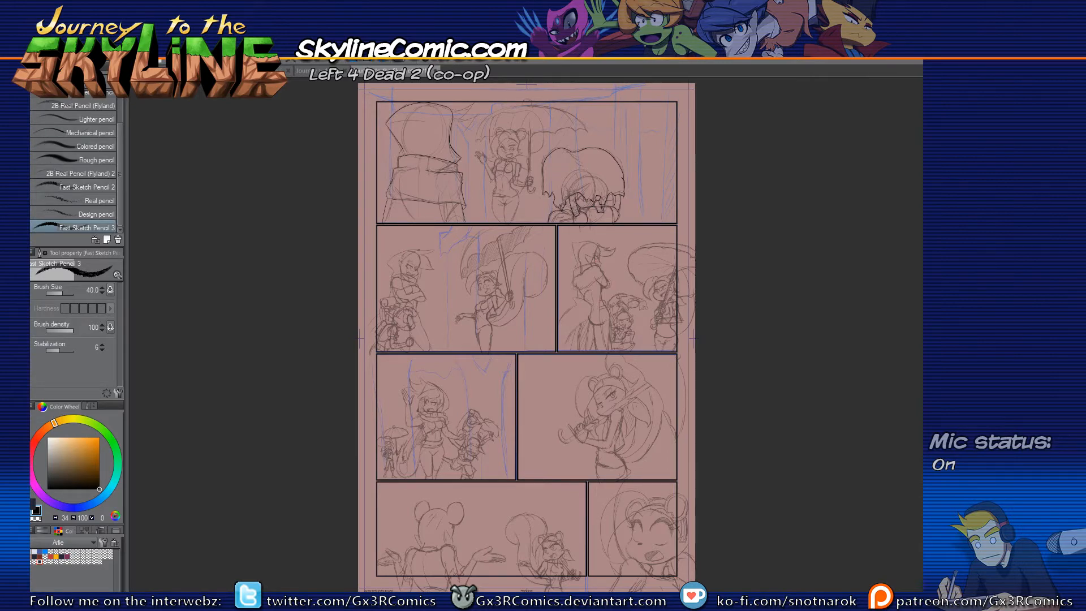
Step: Choose the Square-GPen 3 inking pen and place a narrow full-page view of the comic beside the zoomed working view
key(p)
click(105, 125)
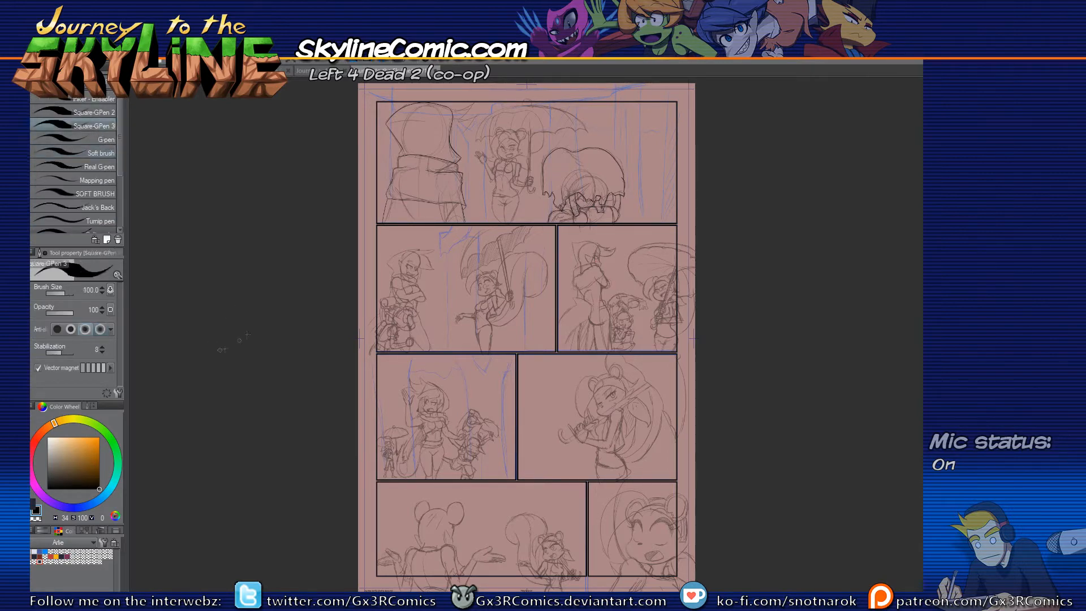
scroll(531, 163, up, 5)
drag(361, 310, 567, 178)
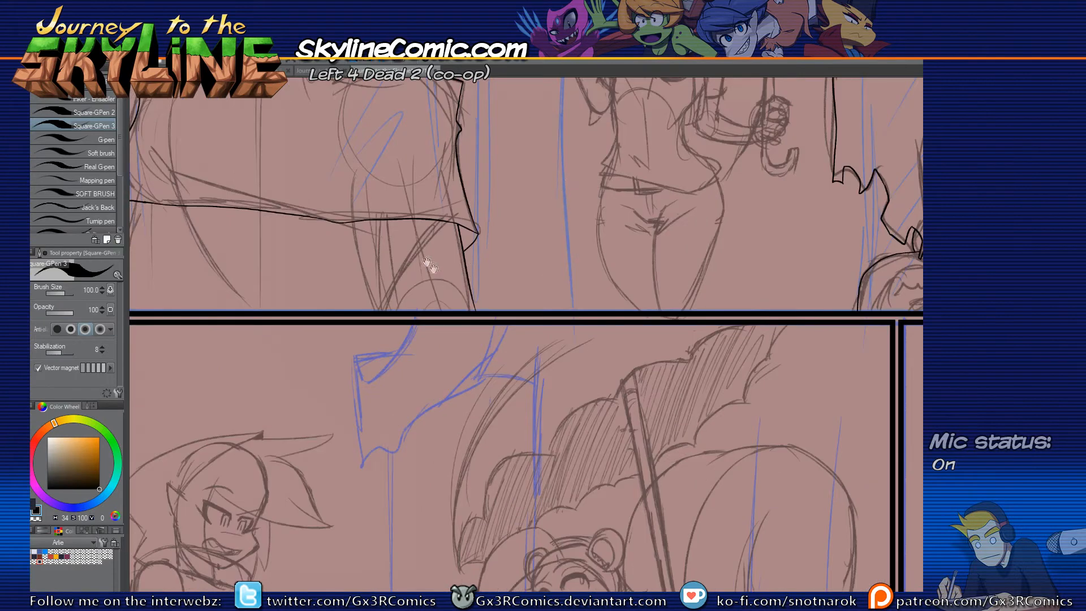
drag(436, 271, 453, 371)
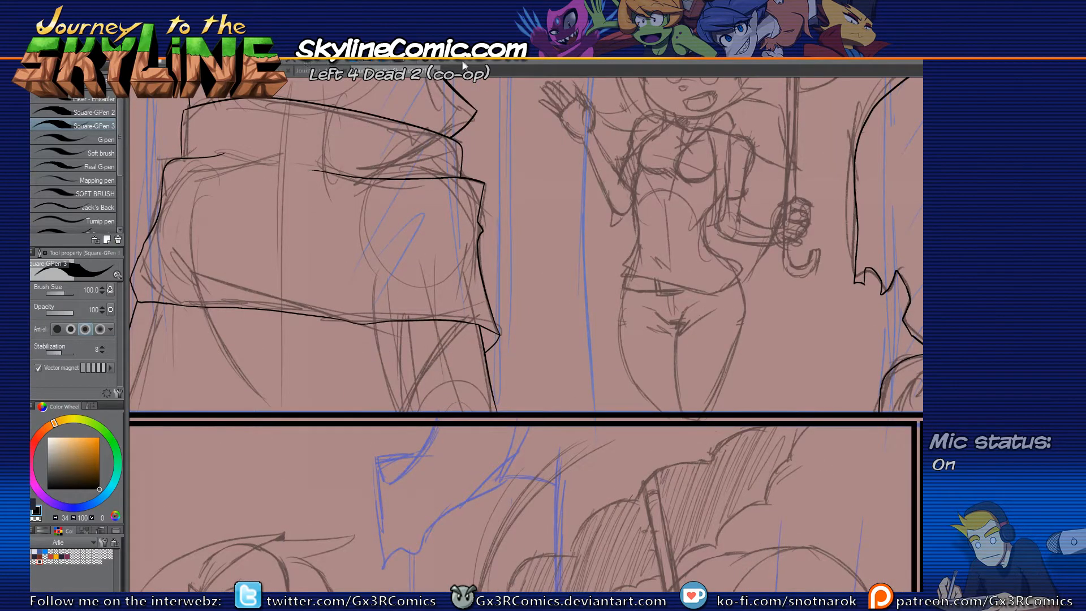
key(ctrl+0)
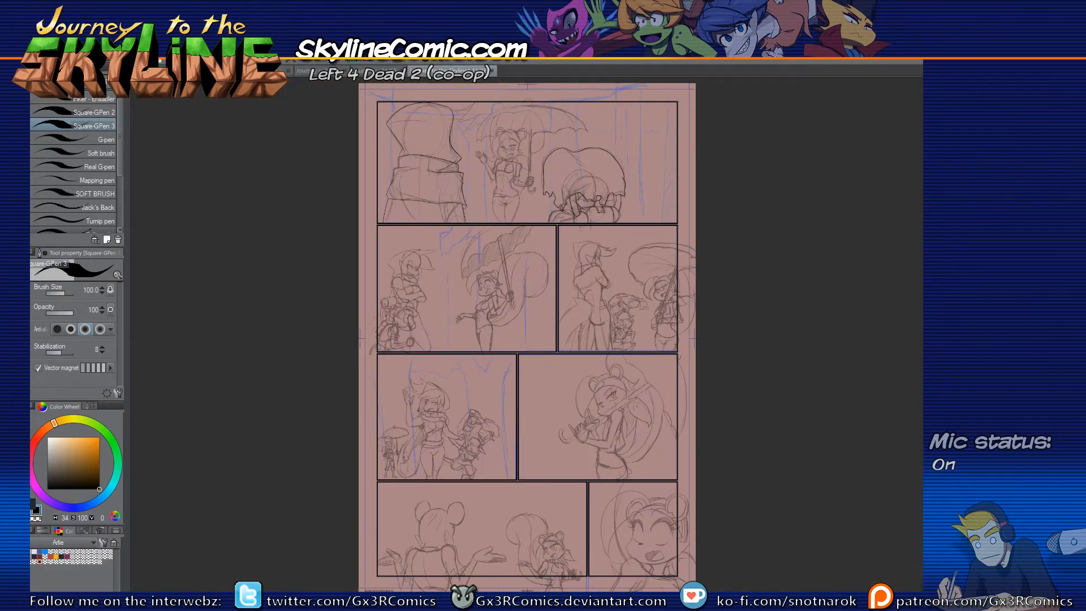
drag(131, 87, 129, 88)
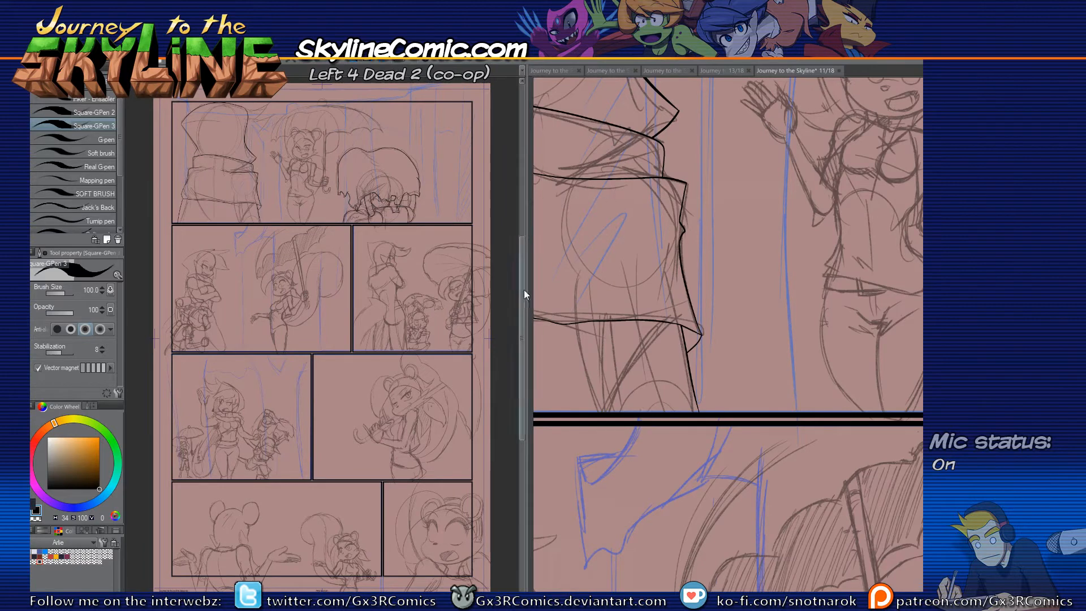
drag(523, 290, 438, 305)
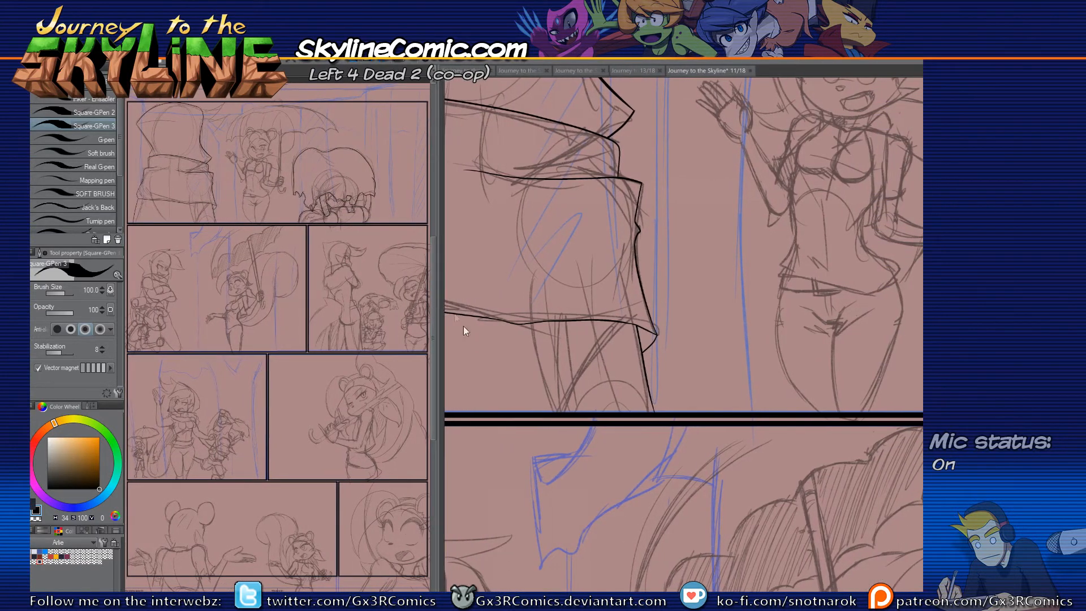
Step: Ink the left side of the bear-eared girl's face in the first panel, including the cheek fur and chin line
drag(567, 359, 655, 294)
scroll(669, 271, up, 2)
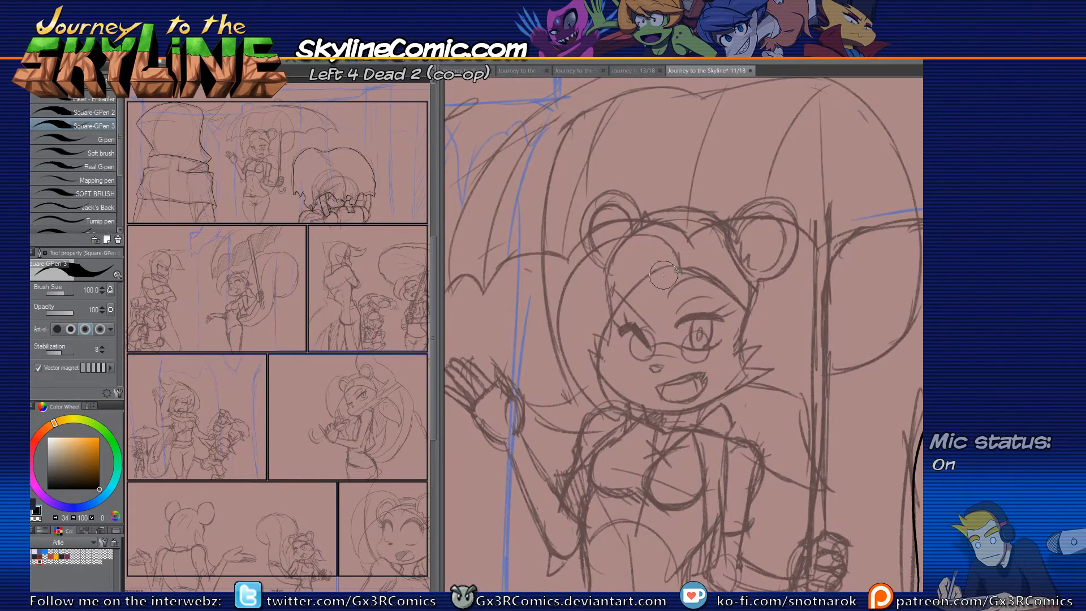
key(bracketleft)
drag(609, 298, 610, 348)
drag(608, 288, 606, 347)
mouse_move(596, 339)
mouse_down()
mouse_move(604, 365)
mouse_move(591, 351)
mouse_move(627, 403)
mouse_move(678, 409)
mouse_up()
key(ctrl+z)
mouse_move(604, 386)
mouse_down()
mouse_move(653, 407)
mouse_move(771, 371)
mouse_move(731, 390)
mouse_move(760, 367)
mouse_move(745, 368)
mouse_move(753, 361)
mouse_move(743, 372)
mouse_move(761, 369)
mouse_move(738, 368)
mouse_move(759, 345)
mouse_move(728, 355)
mouse_up()
key(ctrl+z)
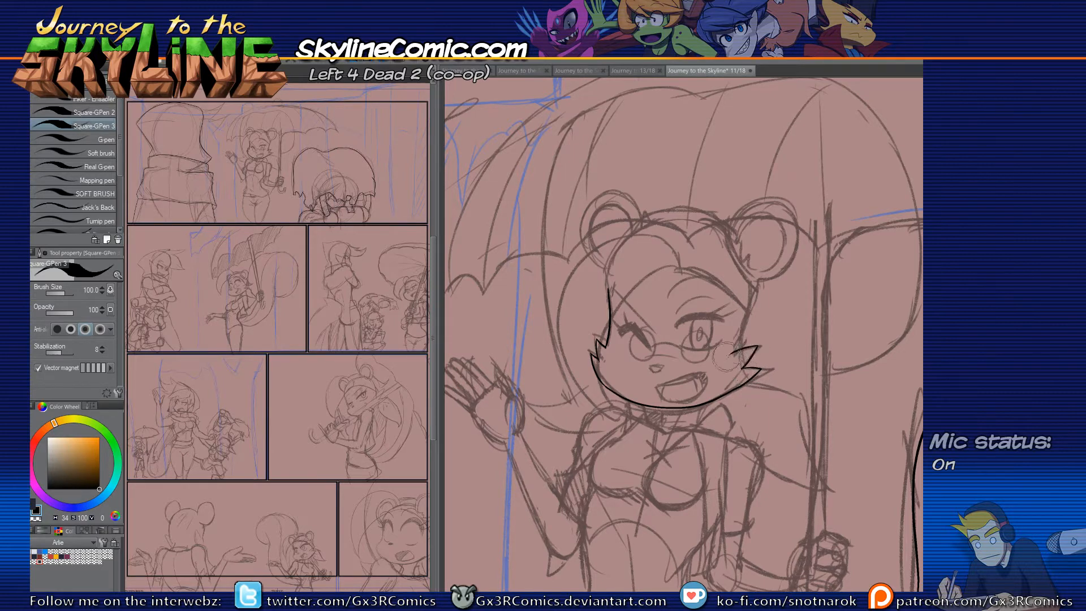
Step: Ink the right side of the girl's face from the cheek fur up to the temple
key(e)
key(p)
key(p)
drag(737, 360, 754, 300)
drag(738, 357, 750, 283)
Step: Ink the girl's hair with a curve over the forehead and a long outer sweep down the left side of her face
mouse_move(675, 271)
mouse_down()
mouse_move(600, 361)
mouse_move(614, 410)
mouse_up()
key(ctrl+z)
mouse_move(681, 271)
mouse_down()
mouse_move(629, 300)
mouse_move(640, 417)
mouse_up()
key(ctrl+z)
mouse_move(676, 270)
mouse_down()
mouse_move(624, 418)
mouse_move(581, 393)
mouse_move(566, 283)
mouse_move(675, 233)
mouse_move(585, 235)
mouse_move(563, 369)
mouse_move(635, 414)
mouse_move(547, 348)
mouse_move(574, 246)
mouse_move(668, 230)
mouse_up()
key(ctrl+z)
key(ctrl+z)
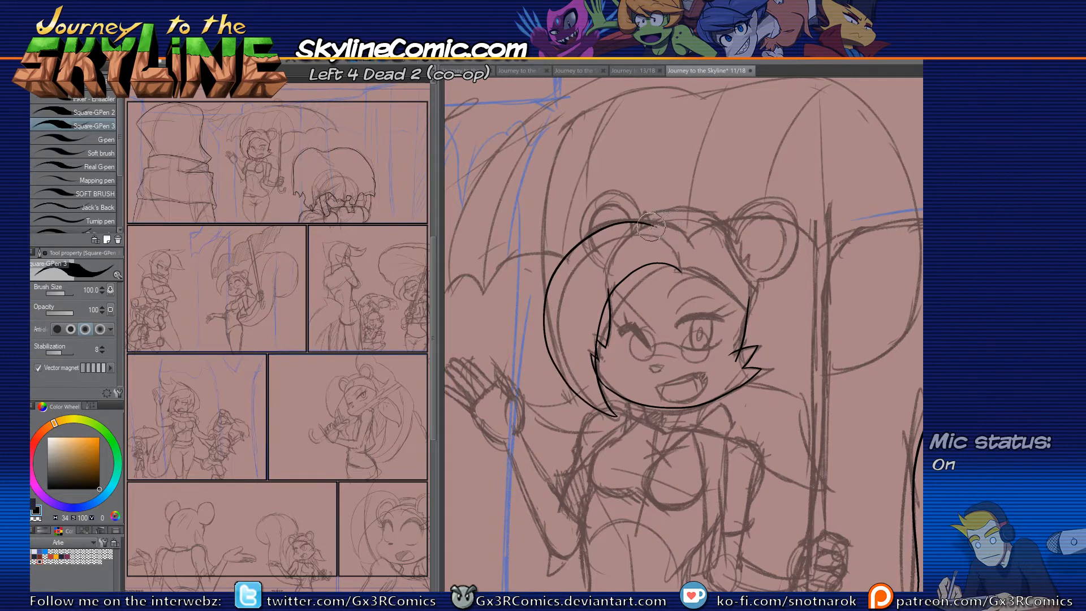
Step: Ink the scalloped lower edge of the umbrella from its left side across the top of the girl's head
drag(629, 283, 649, 320)
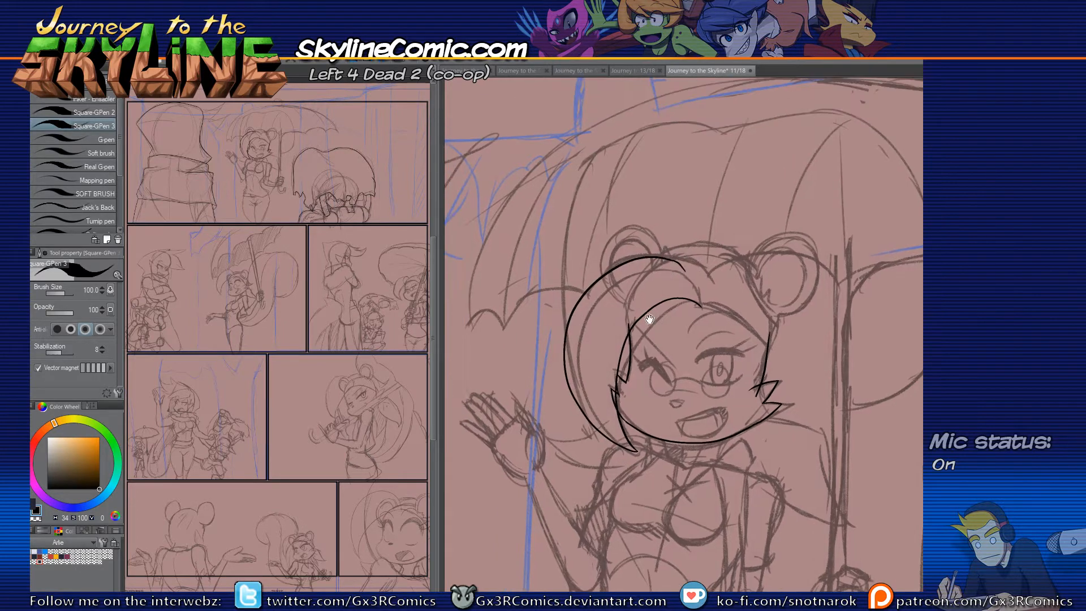
mouse_move(502, 329)
mouse_down()
mouse_move(525, 301)
mouse_move(589, 296)
mouse_up()
key(ctrl+z)
mouse_move(504, 328)
mouse_down()
mouse_move(567, 290)
mouse_move(586, 300)
mouse_move(630, 269)
mouse_move(735, 265)
mouse_up()
key(ctrl+z)
mouse_move(669, 273)
mouse_down()
mouse_move(693, 260)
mouse_move(795, 268)
mouse_up()
key(ctrl+z)
drag(671, 272, 794, 261)
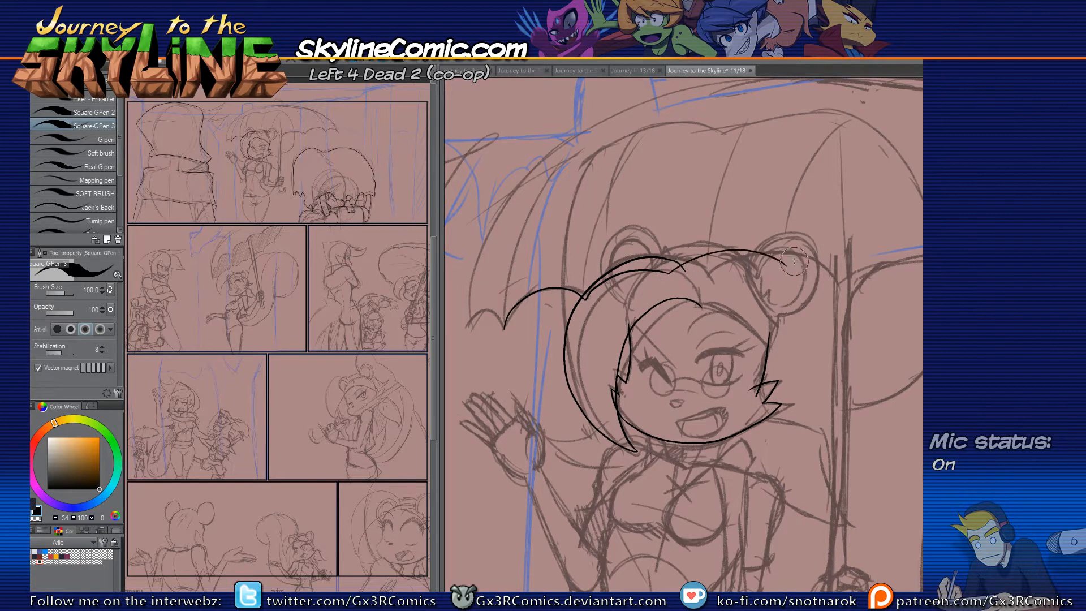
drag(787, 267, 853, 262)
mouse_move(853, 272)
mouse_down()
mouse_move(853, 283)
mouse_move(765, 285)
mouse_up()
drag(701, 303, 842, 296)
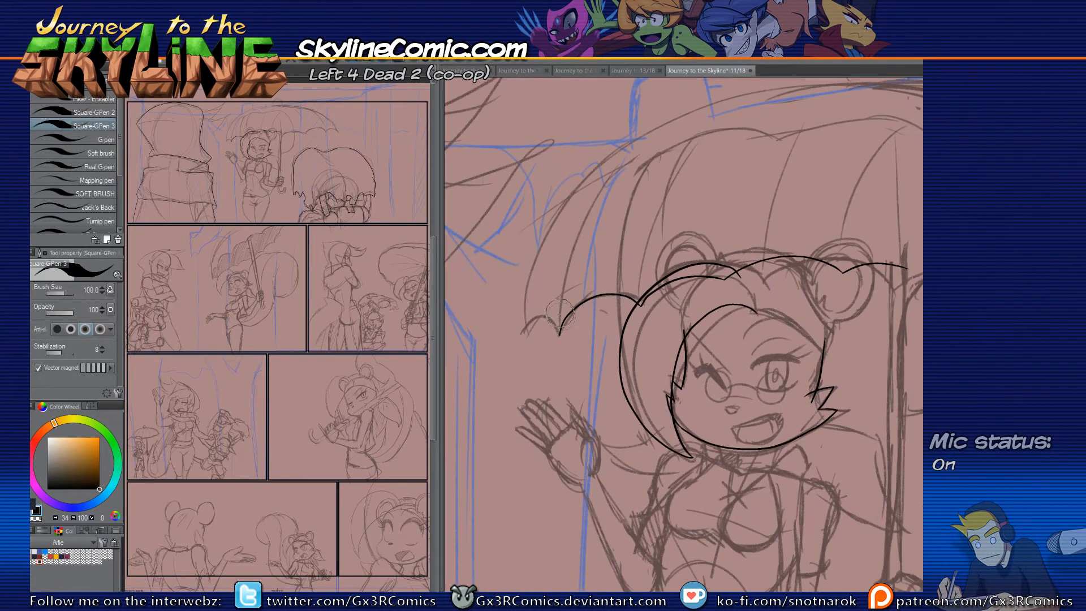
Step: Ink the umbrella's long outer dome curve from the left tip over the top to the right tip
mouse_move(559, 334)
mouse_down()
mouse_move(524, 327)
mouse_move(503, 368)
mouse_move(633, 180)
mouse_move(815, 132)
mouse_up()
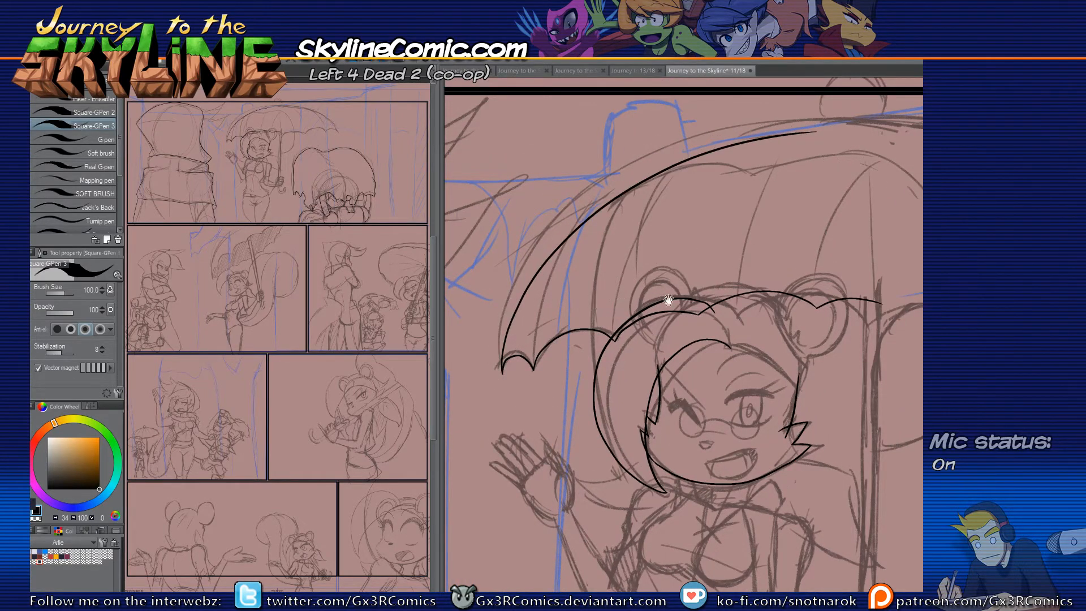
drag(664, 297, 558, 276)
drag(663, 170, 879, 197)
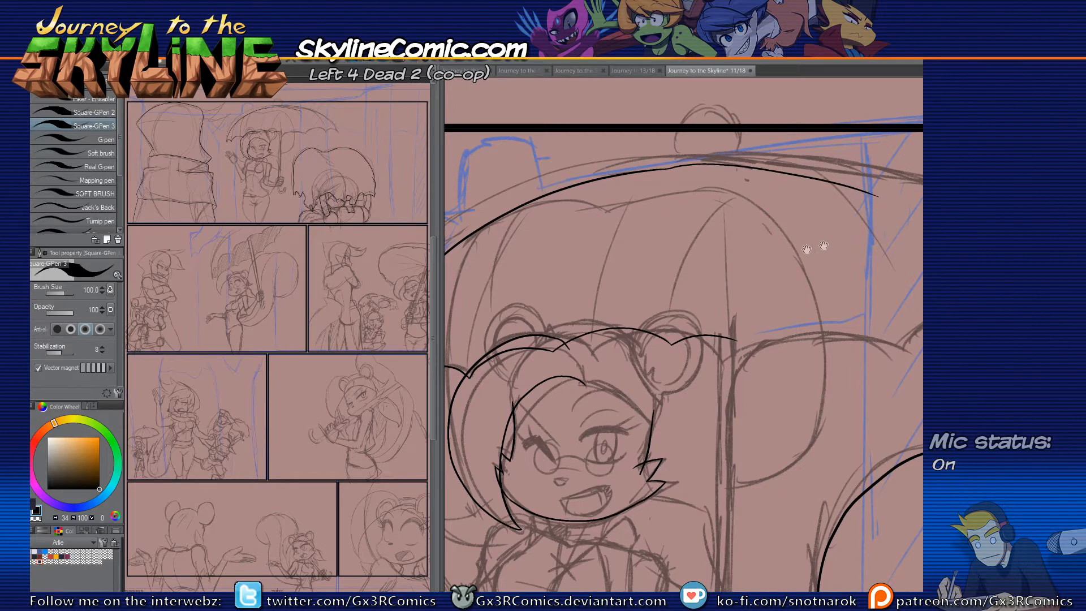
drag(825, 245, 704, 253)
key(ctrl+z)
mouse_move(542, 180)
mouse_down()
mouse_move(614, 174)
mouse_move(898, 243)
mouse_up()
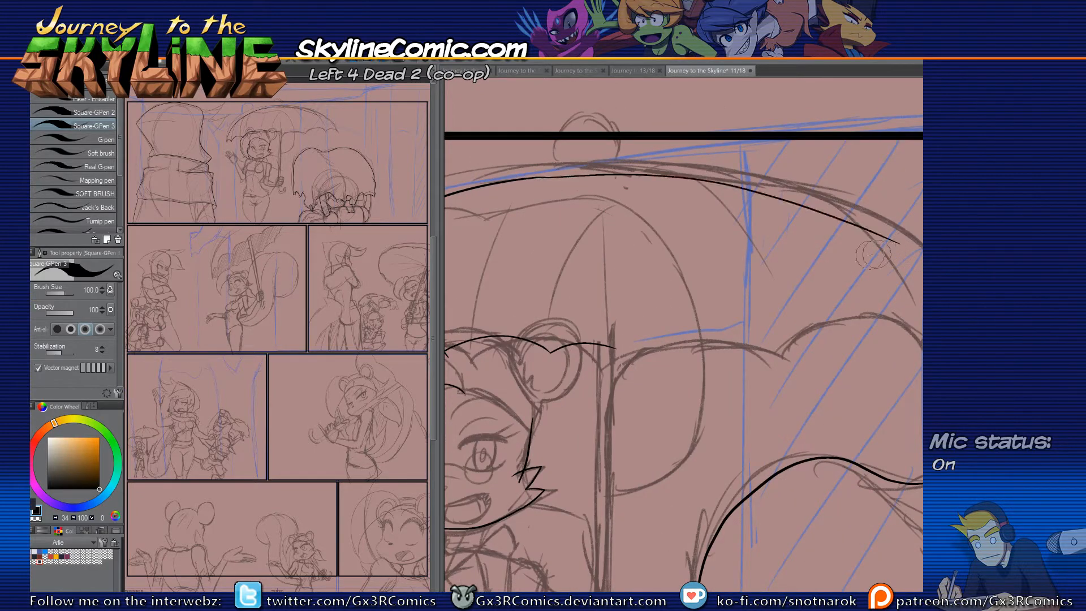
drag(771, 302, 697, 298)
key(ctrl+z)
mouse_move(452, 173)
mouse_down()
mouse_move(606, 169)
mouse_move(852, 253)
mouse_move(917, 304)
mouse_up()
drag(789, 323, 659, 283)
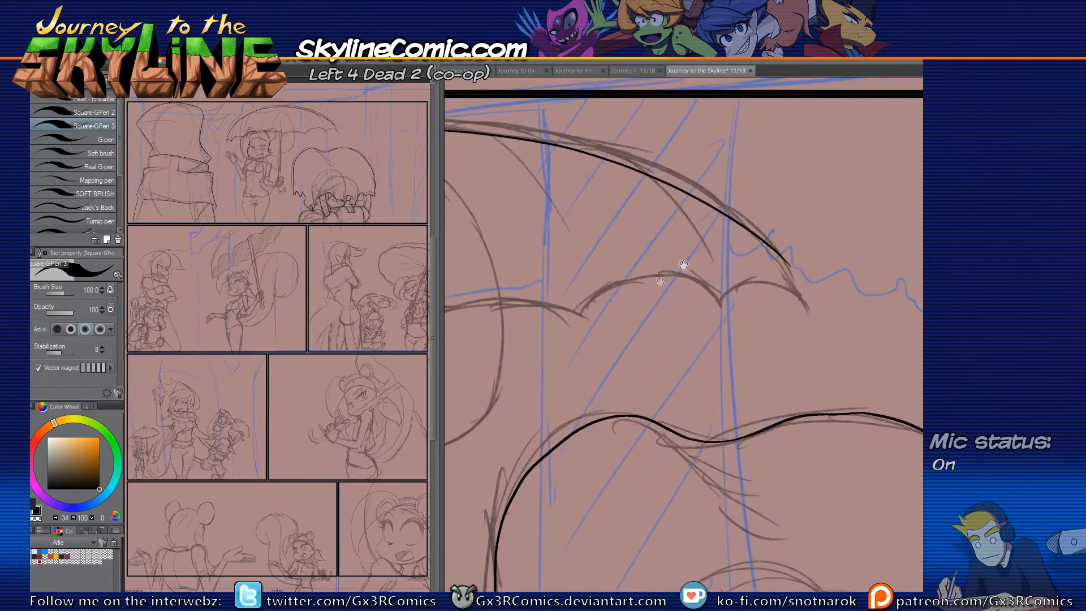
drag(784, 260, 813, 304)
Step: Ink the scallops along the right part of the umbrella's lower edge, undoing unsatisfactory strokes near the handle
mouse_move(814, 306)
mouse_down()
mouse_move(768, 279)
mouse_move(723, 311)
mouse_move(729, 302)
mouse_move(719, 308)
mouse_move(671, 279)
mouse_move(584, 309)
mouse_move(624, 333)
mouse_move(743, 301)
mouse_move(679, 269)
mouse_move(576, 282)
mouse_move(672, 281)
mouse_up()
key(ctrl+z)
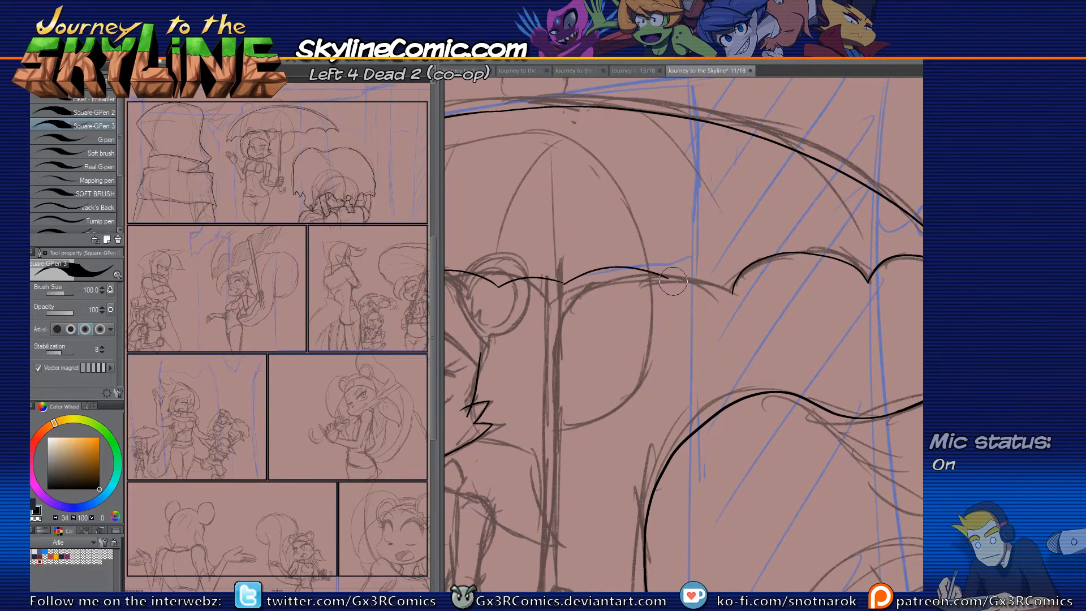
key(ctrl+z)
mouse_move(565, 283)
mouse_down()
mouse_move(600, 273)
mouse_move(645, 275)
mouse_up()
key(ctrl+z)
key(ctrl+z)
key(ctrl+y)
Step: Delete the stray scallop segment near the umbrella handle and re-ink the lower edge across to the right-hand scallops
key(m)
drag(499, 284, 503, 286)
key(p)
key(Delete)
key(ctrl+d)
key(e)
key(p)
mouse_move(497, 285)
mouse_down()
mouse_move(587, 265)
mouse_move(633, 282)
mouse_move(713, 284)
mouse_move(737, 299)
mouse_up()
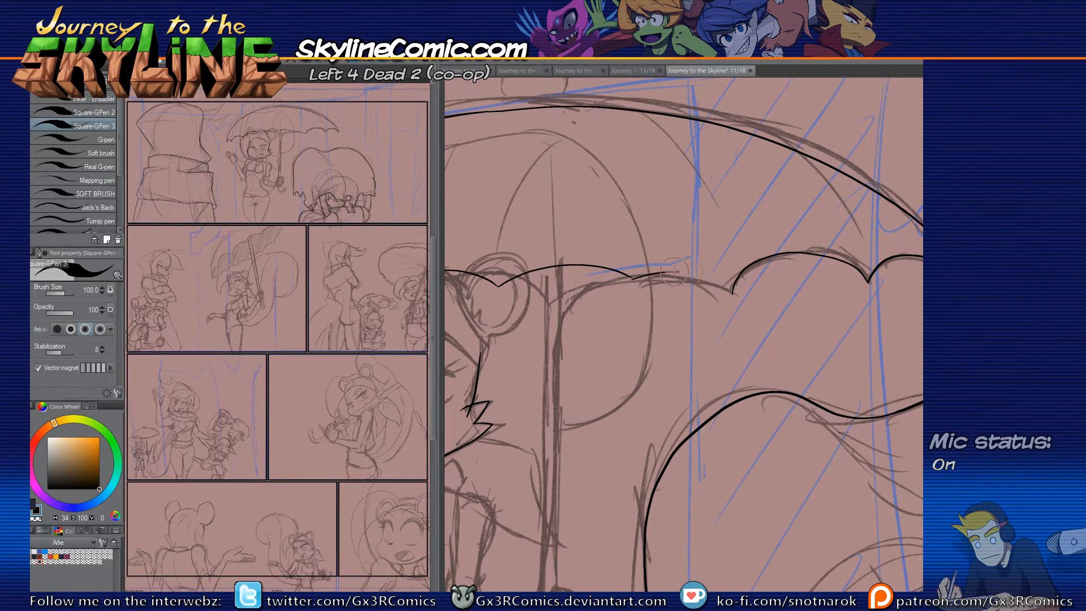
Step: Erase the overshooting line where the middle scallop meets the right-hand scallops of the umbrella
key(e)
click(730, 295)
key(p)
key(ctrl+z)
key(e)
click(735, 296)
key(p)
Step: Ink the curved hairline across the girl's forehead from the left temple to the right temple
drag(540, 382, 709, 318)
drag(622, 314, 660, 310)
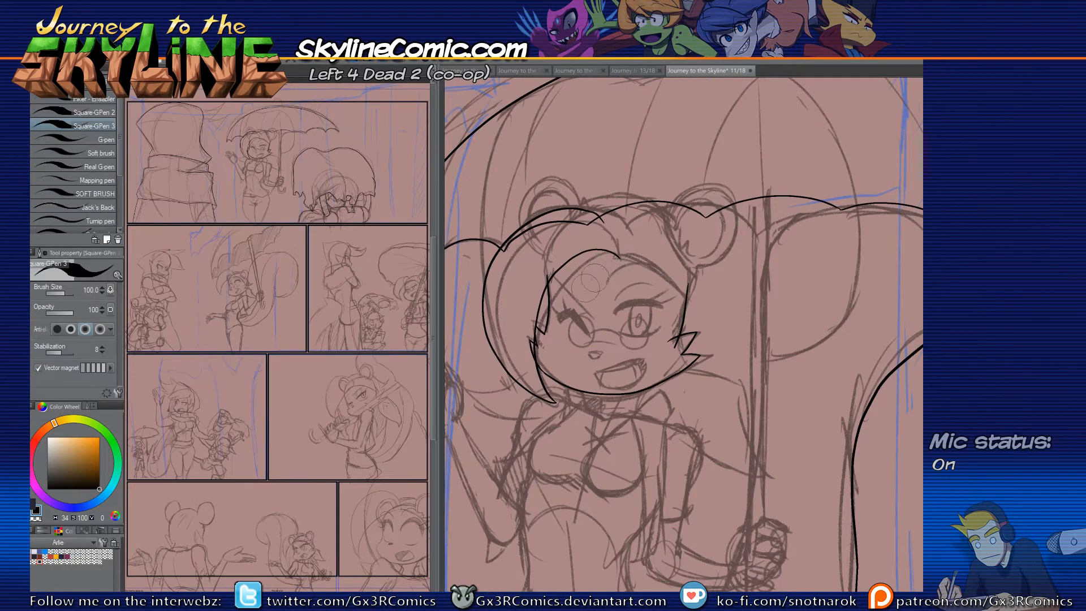
scroll(593, 276, up, 1)
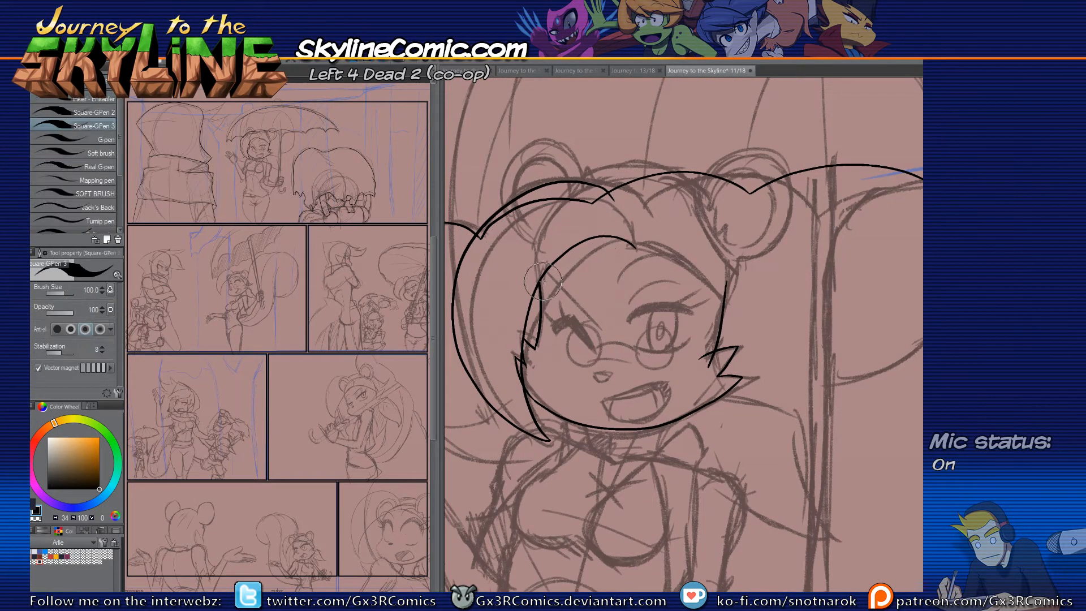
mouse_move(540, 282)
mouse_down()
mouse_move(658, 269)
mouse_move(725, 298)
mouse_up()
key(e)
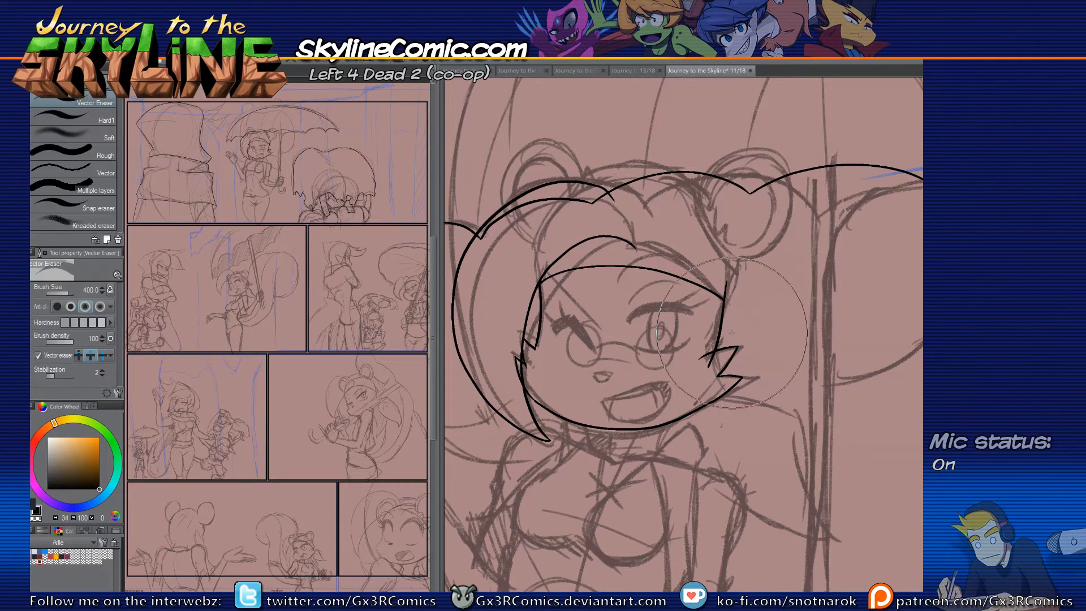
key(p)
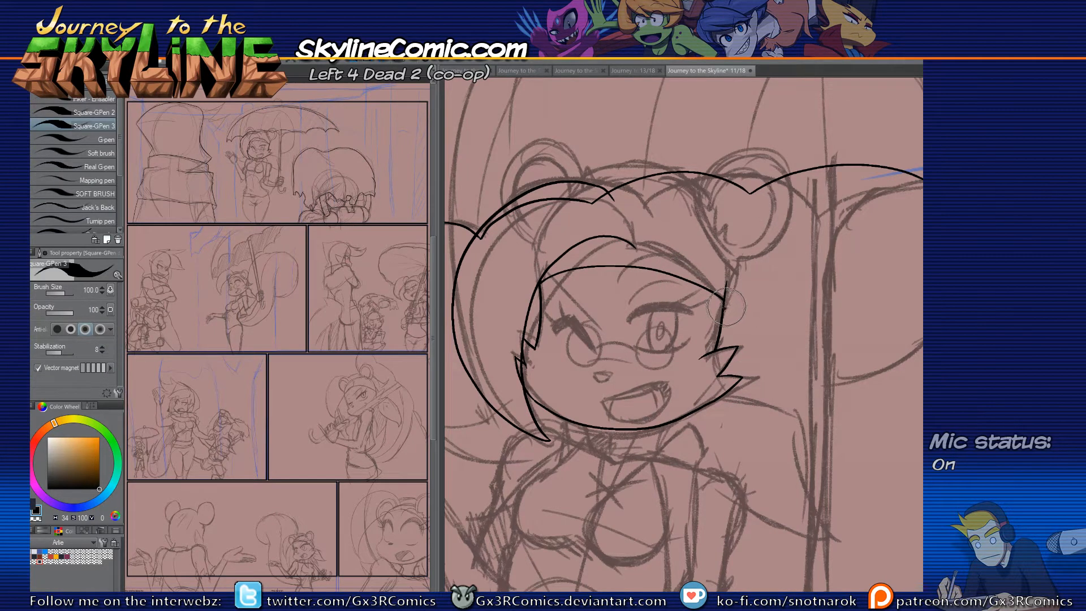
Step: Ink a small jagged tuft beside the right temple and erase the overlapping hair curve above the forehead
mouse_move(729, 299)
mouse_down()
mouse_move(723, 321)
mouse_move(733, 284)
mouse_move(719, 293)
mouse_up()
key(e)
key(p)
key(e)
mouse_move(608, 230)
mouse_down()
mouse_move(599, 244)
mouse_move(622, 263)
mouse_move(523, 348)
mouse_up()
key(p)
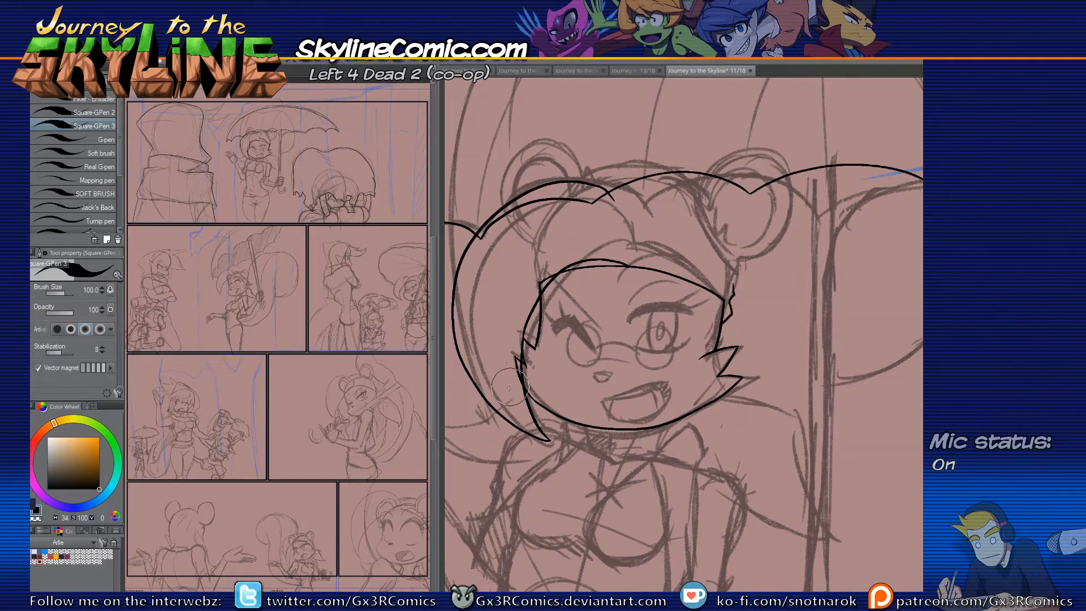
Step: Erase the overlapping lines at the left temple and touch up the inked fur on the left cheek
key(e)
drag(550, 271, 537, 288)
key(p)
key(e)
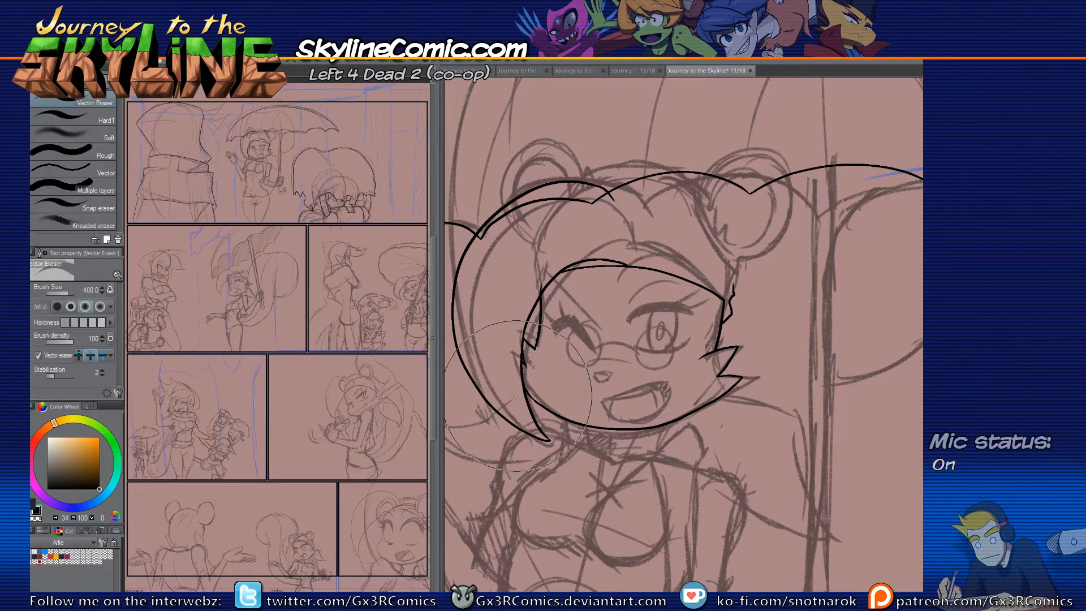
key(p)
drag(516, 358, 521, 382)
Step: Erase the end of the outer hair line where it crosses the umbrella's scalloped edge
drag(569, 185, 582, 245)
key(e)
click(620, 213)
key(p)
Step: Ink the girl's right bear ear with outer and inner outlines and jagged inner fur, joining it to the temple
drag(673, 337, 592, 344)
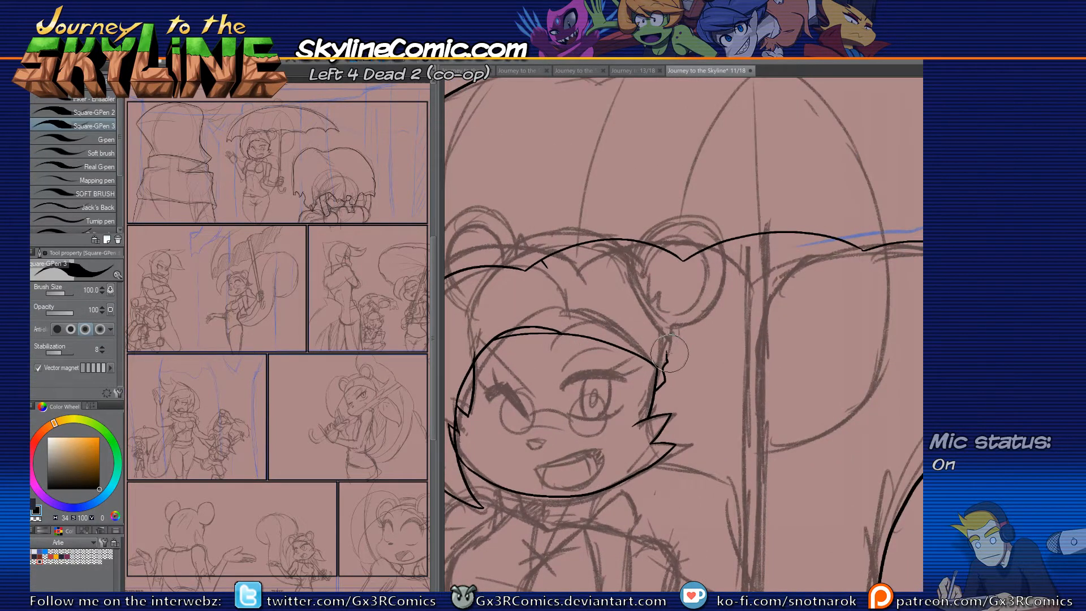
mouse_move(666, 353)
mouse_down()
mouse_move(713, 232)
mouse_move(643, 270)
mouse_move(678, 336)
mouse_move(718, 283)
mouse_move(676, 255)
mouse_up()
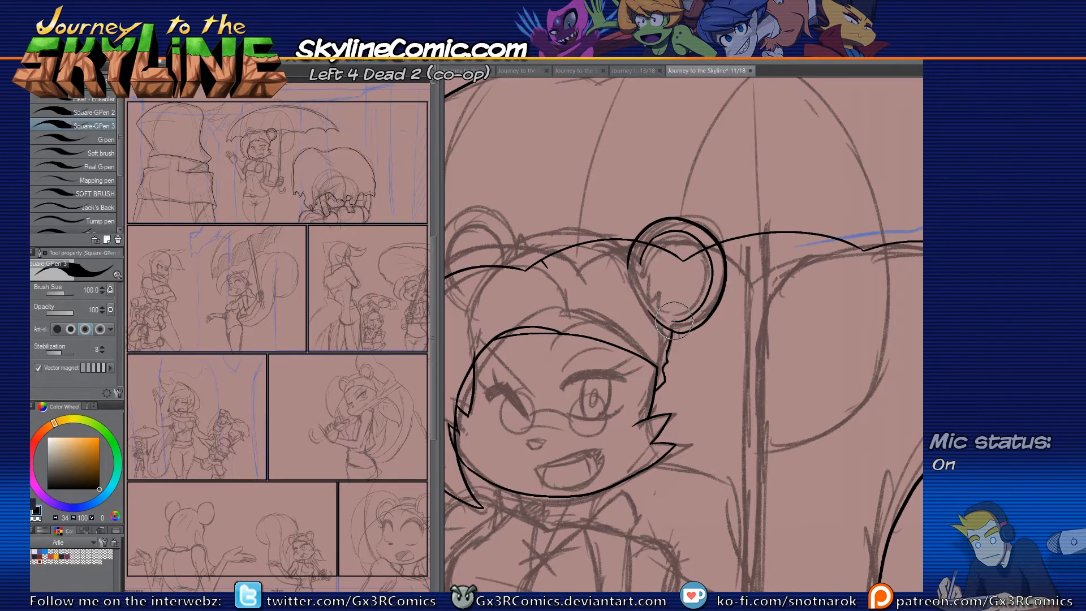
key(e)
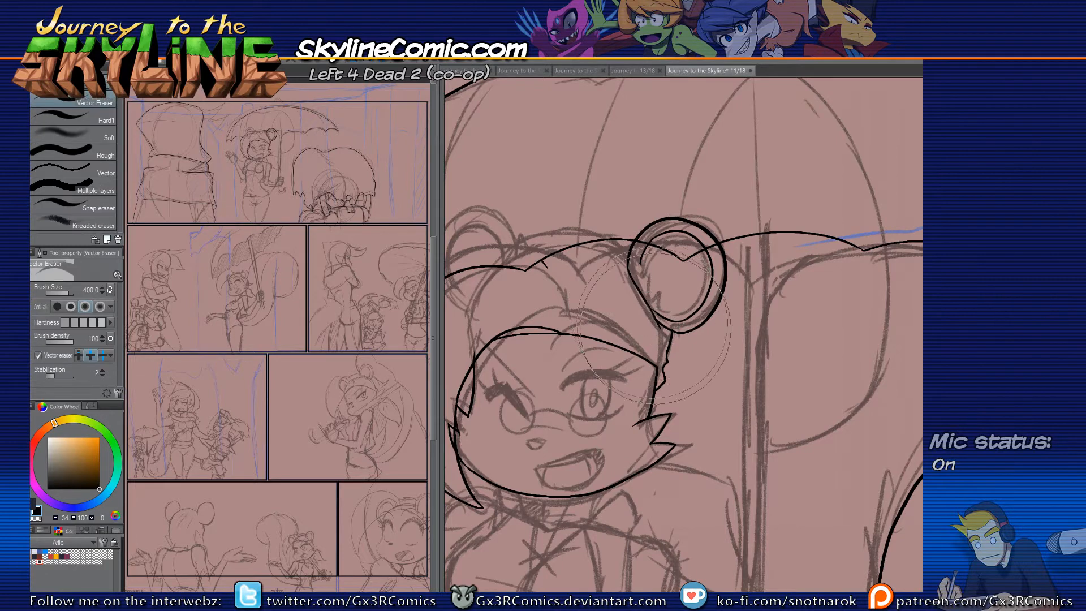
key(p)
drag(642, 284, 651, 296)
Step: Shrink the Vector Eraser brush for detailed cleanup around the right bear ear
key(e)
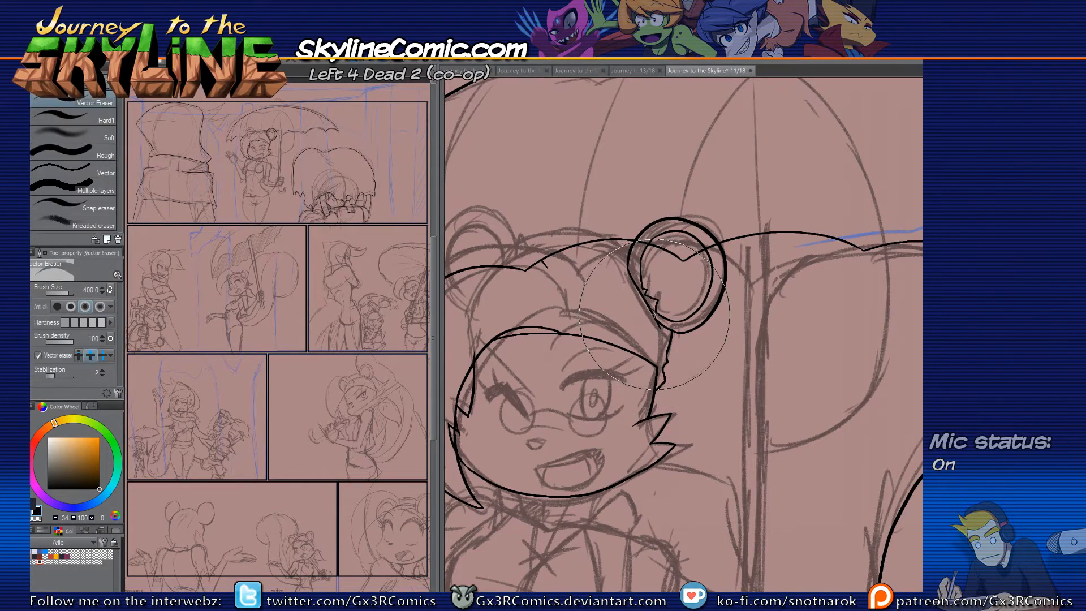
key(bracketleft)
key(bracketleft)
key(bracketleft)
key(bracketleft)
key(bracketleft)
key(p)
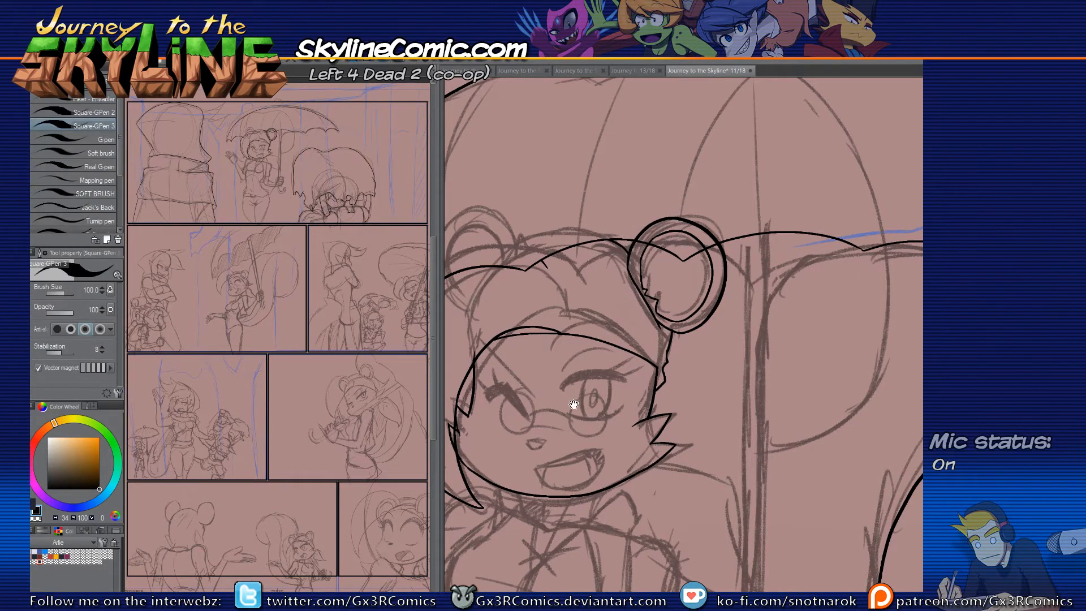
Step: Ink the girl's open smiling mouth over the sketch, including its slanted upper lip line, rounded lower edge and fang
drag(604, 405, 655, 287)
drag(584, 348, 651, 326)
key(ctrl+z)
drag(585, 349, 643, 327)
key(ctrl+z)
key(ctrl+z)
drag(584, 346, 645, 328)
key(ctrl+z)
mouse_move(585, 346)
mouse_down()
mouse_move(642, 329)
mouse_move(653, 343)
mouse_up()
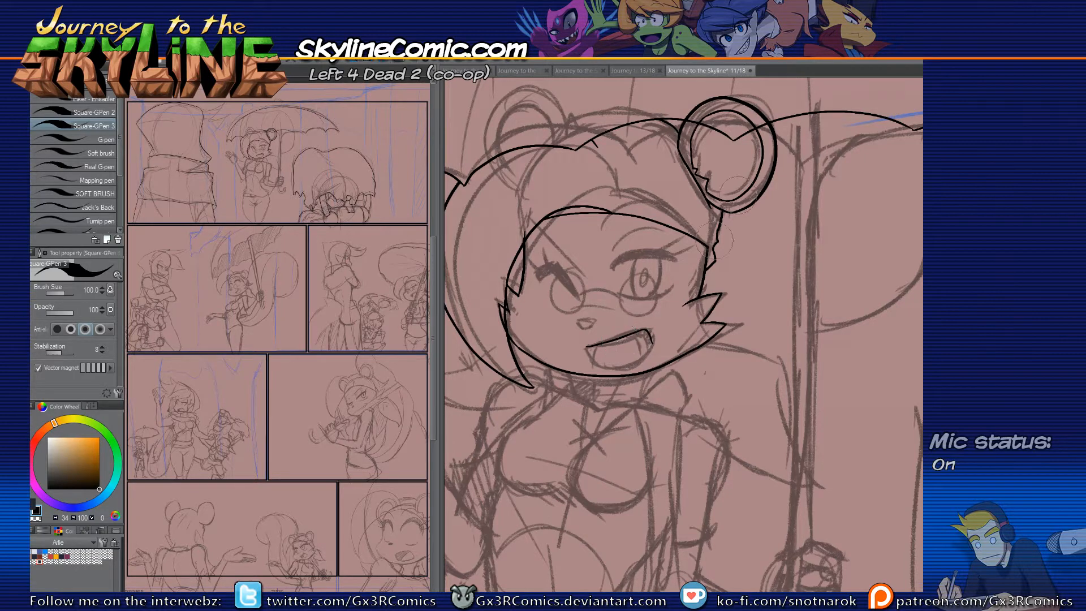
mouse_move(588, 346)
mouse_down()
mouse_move(599, 365)
mouse_move(636, 364)
mouse_move(654, 346)
mouse_up()
Step: Ink both sides of the girl's neck and the pointed collar line below the chin
mouse_move(600, 383)
mouse_down()
mouse_move(568, 316)
mouse_move(561, 337)
mouse_up()
mouse_move(606, 310)
mouse_down()
mouse_move(601, 334)
mouse_move(616, 285)
mouse_up()
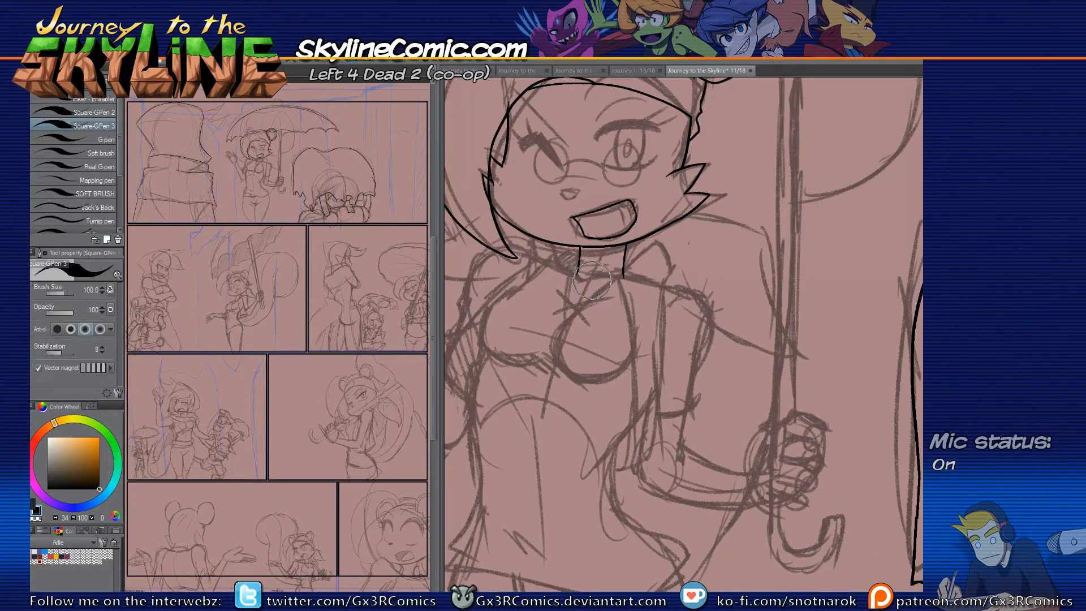
mouse_move(587, 281)
mouse_down()
mouse_move(646, 279)
mouse_move(539, 259)
mouse_up()
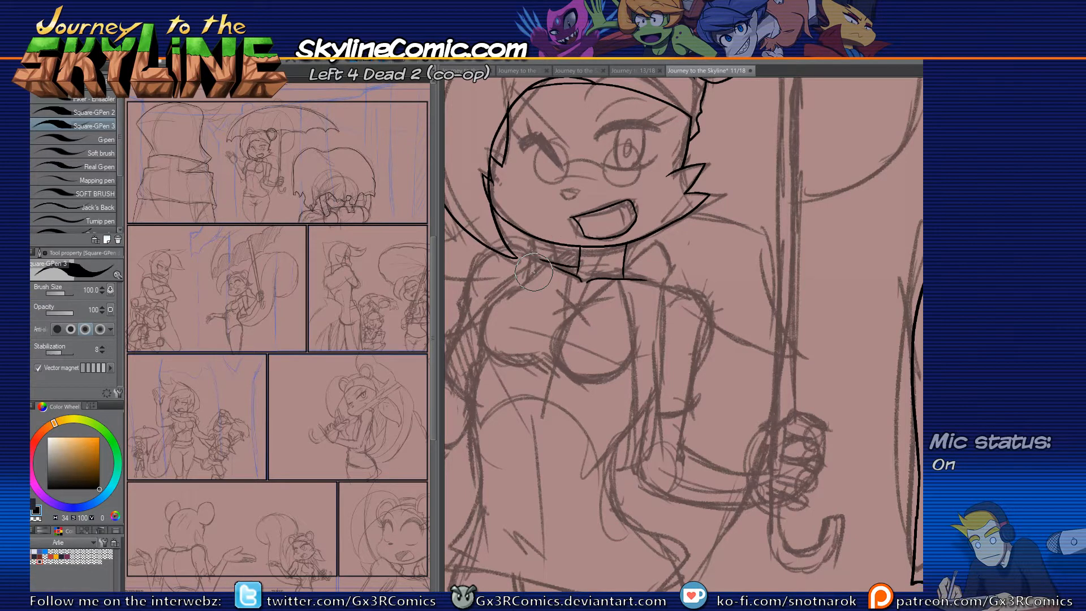
Step: Ink the rounded right shoulder fold and the long narrow band of cloth hanging from the collar down past the chest
drag(619, 287, 653, 249)
key(ctrl+z)
mouse_move(621, 287)
mouse_down()
mouse_move(628, 265)
mouse_move(661, 249)
mouse_move(666, 279)
mouse_up()
key(e)
drag(629, 250, 634, 390)
key(p)
key(e)
key(p)
mouse_move(633, 349)
mouse_down()
mouse_move(625, 474)
mouse_move(657, 440)
mouse_up()
key(ctrl+z)
drag(658, 464, 661, 362)
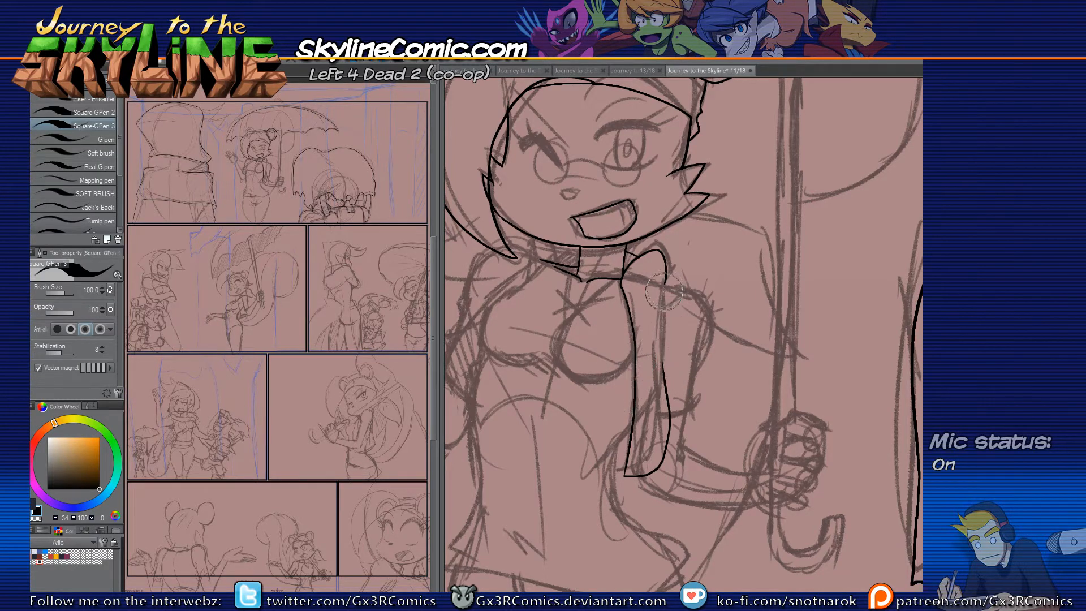
mouse_move(666, 288)
mouse_down()
mouse_move(659, 311)
mouse_move(662, 365)
mouse_move(646, 333)
mouse_move(668, 283)
mouse_move(665, 369)
mouse_up()
key(ctrl+z)
key(ctrl+z)
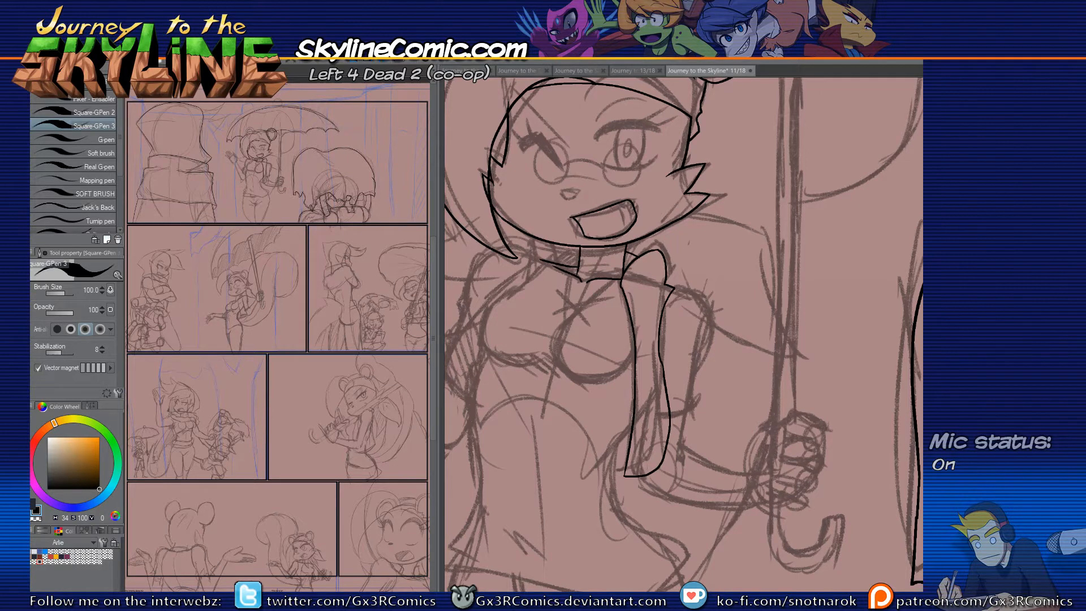
Step: Ink the open right eye's thick curved upper lid and its outer lashes
drag(597, 181, 627, 232)
scroll(634, 254, up, 1)
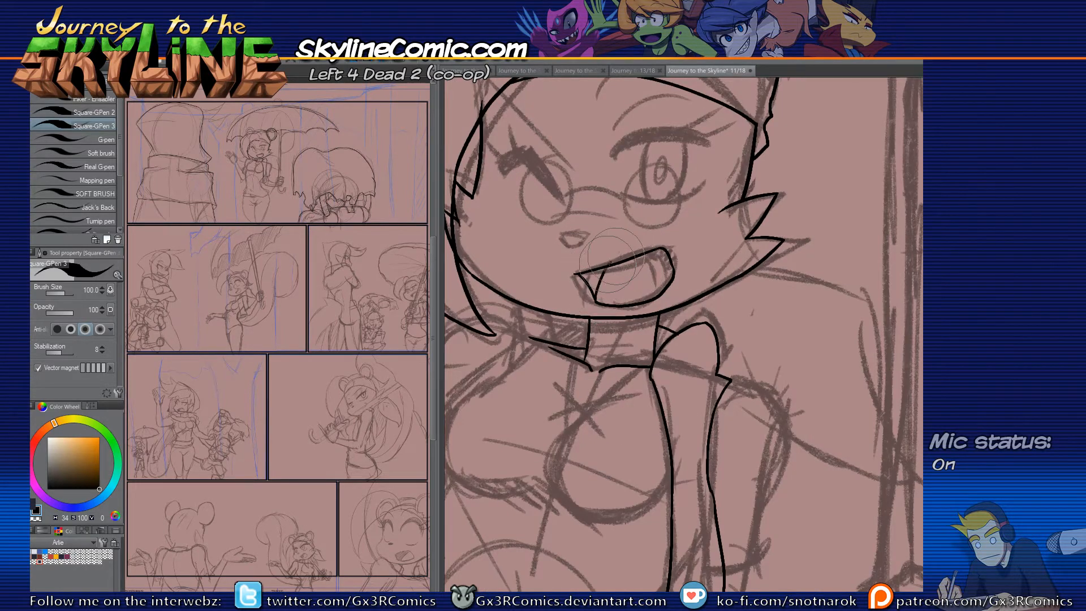
key(e)
drag(601, 287, 604, 372)
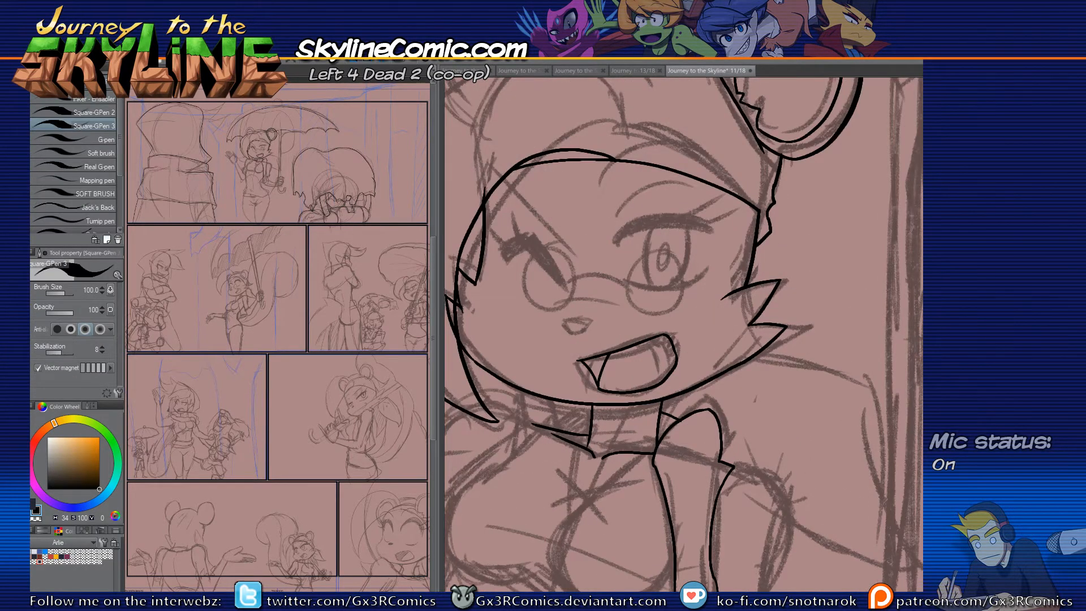
mouse_move(613, 249)
mouse_down()
mouse_move(631, 221)
mouse_move(711, 228)
mouse_up()
key(ctrl+z)
mouse_move(614, 251)
mouse_down()
mouse_move(625, 228)
mouse_move(711, 227)
mouse_up()
key(ctrl+z)
mouse_move(614, 250)
mouse_down()
mouse_move(647, 216)
mouse_move(711, 223)
mouse_up()
mouse_move(615, 251)
mouse_down()
mouse_move(642, 231)
mouse_move(706, 237)
mouse_up()
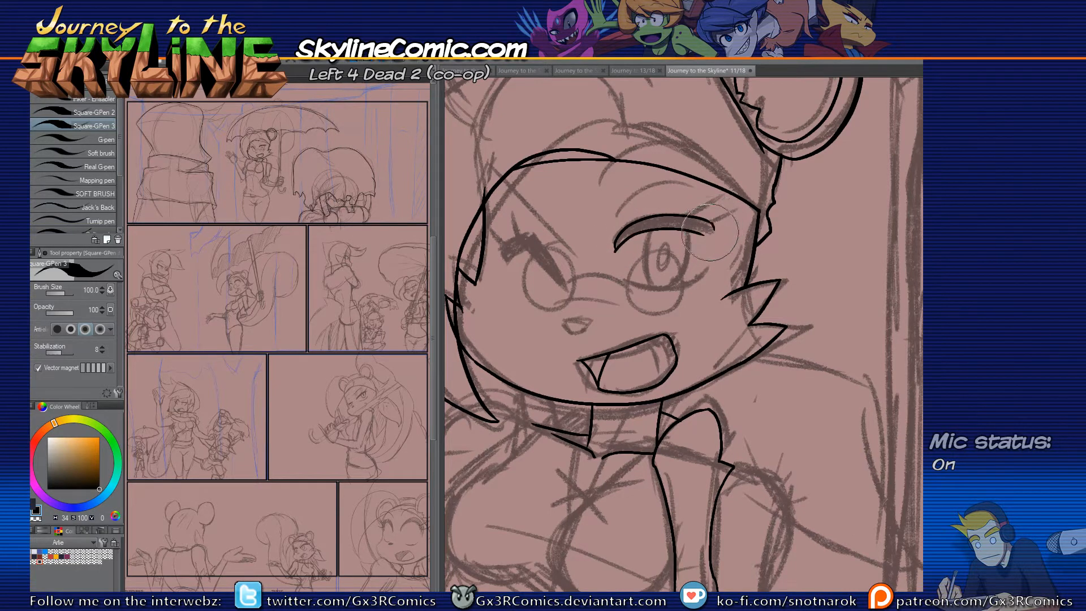
drag(708, 239, 711, 222)
mouse_move(716, 228)
mouse_down()
mouse_move(744, 212)
mouse_move(692, 224)
mouse_move(715, 187)
mouse_move(687, 223)
mouse_move(713, 199)
mouse_up()
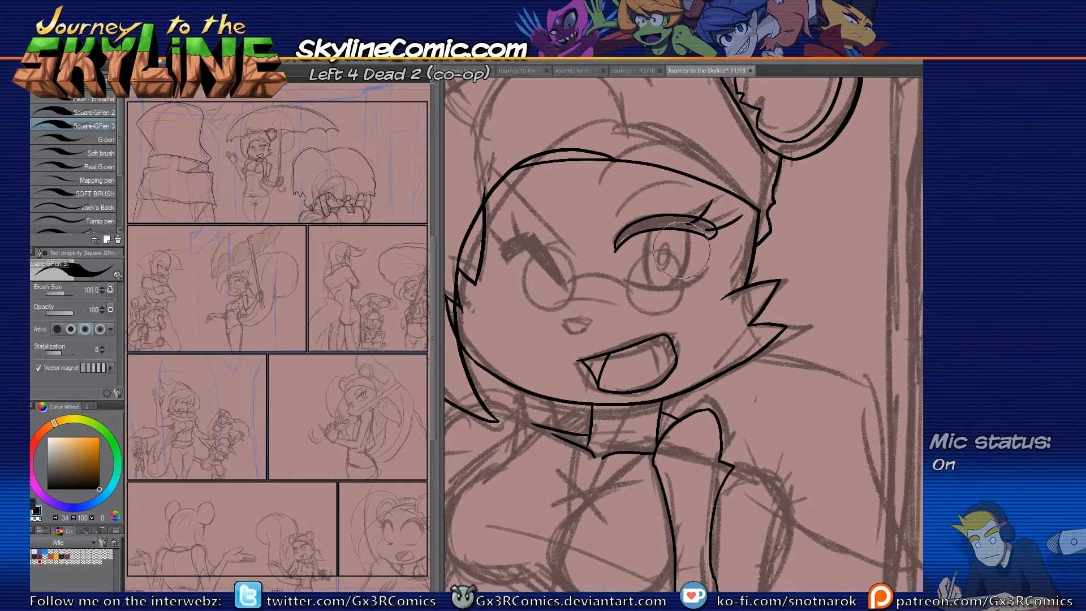
Step: Ink the open eye's lower lid, the round iris and the narrow oval pupil
drag(627, 285, 702, 269)
key(ctrl+z)
mouse_move(628, 283)
mouse_down()
mouse_move(711, 269)
mouse_move(627, 282)
mouse_move(684, 289)
mouse_move(709, 270)
mouse_up()
key(ctrl+z)
mouse_move(651, 228)
mouse_down()
mouse_move(647, 277)
mouse_move(688, 260)
mouse_up()
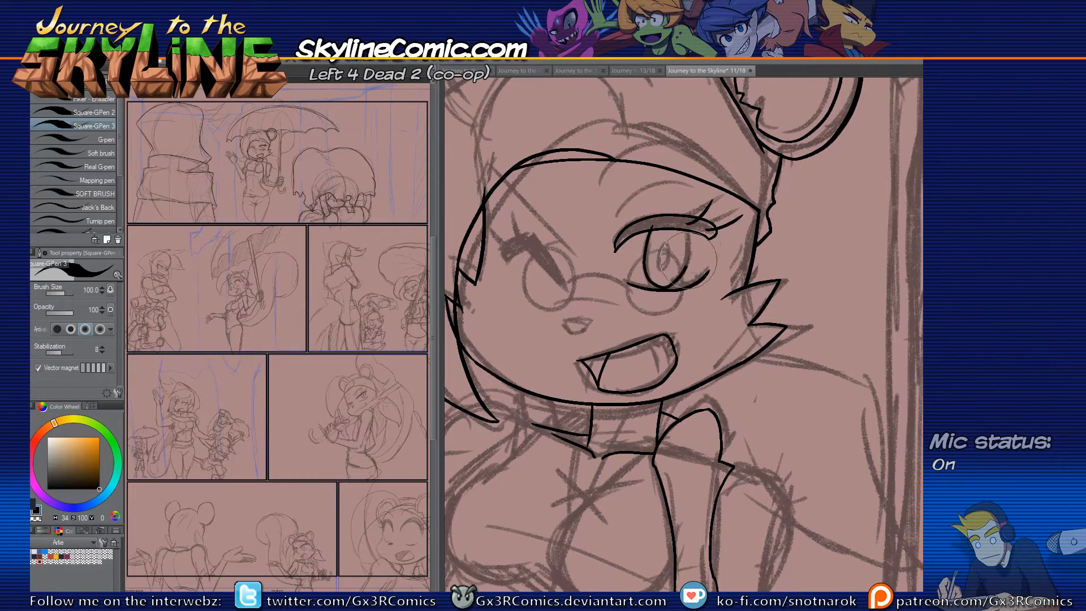
key(e)
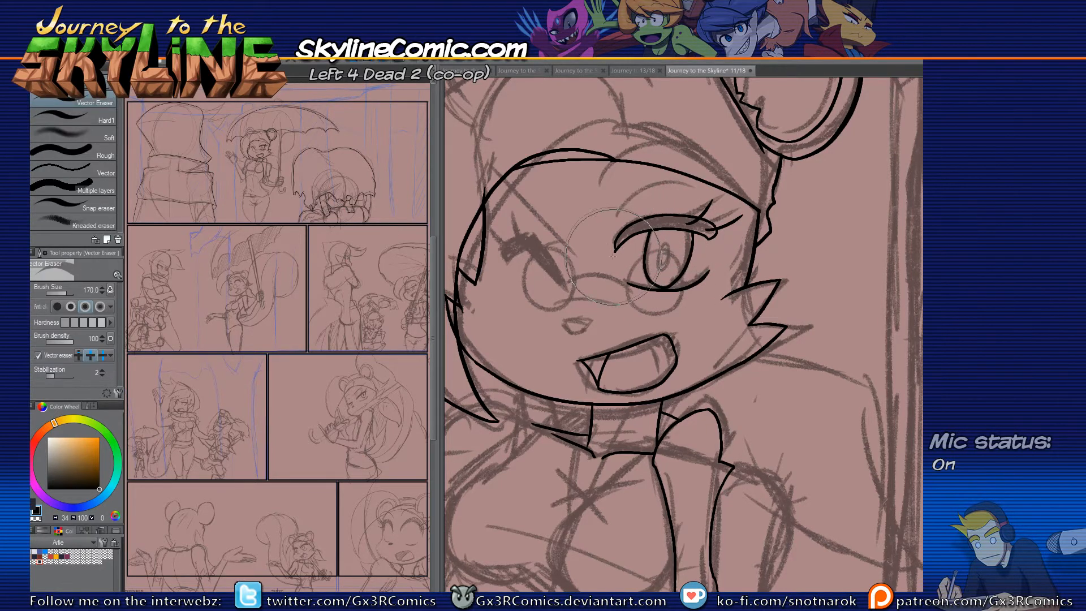
key(p)
mouse_move(664, 243)
mouse_down()
mouse_move(661, 269)
mouse_move(700, 278)
mouse_up()
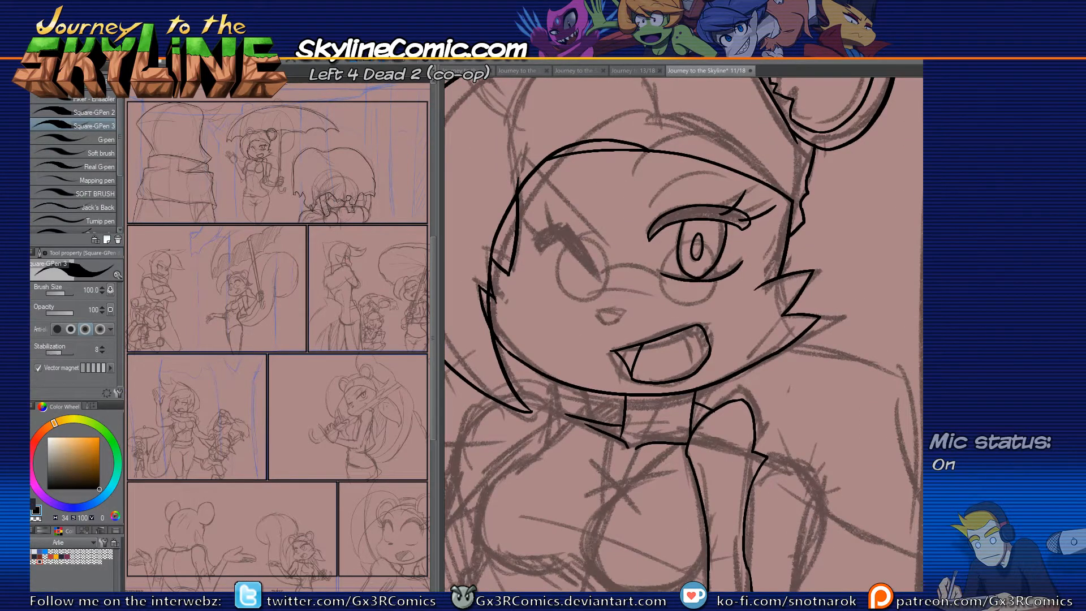
Step: Ink the winking left eye's thick lid and lashes, and outline the small nose with the pen size reduced to 80
mouse_move(540, 251)
mouse_down()
mouse_move(569, 247)
mouse_move(602, 283)
mouse_move(568, 229)
mouse_move(540, 252)
mouse_up()
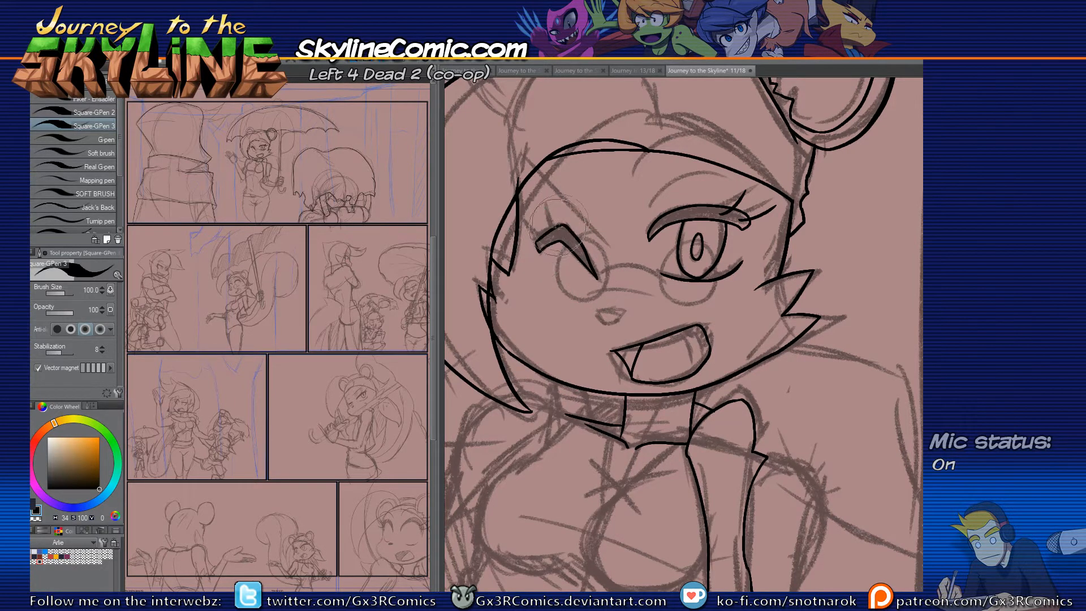
mouse_move(559, 238)
mouse_down()
mouse_move(548, 202)
mouse_move(543, 237)
mouse_move(527, 214)
mouse_up()
key([)
drag(713, 415, 688, 390)
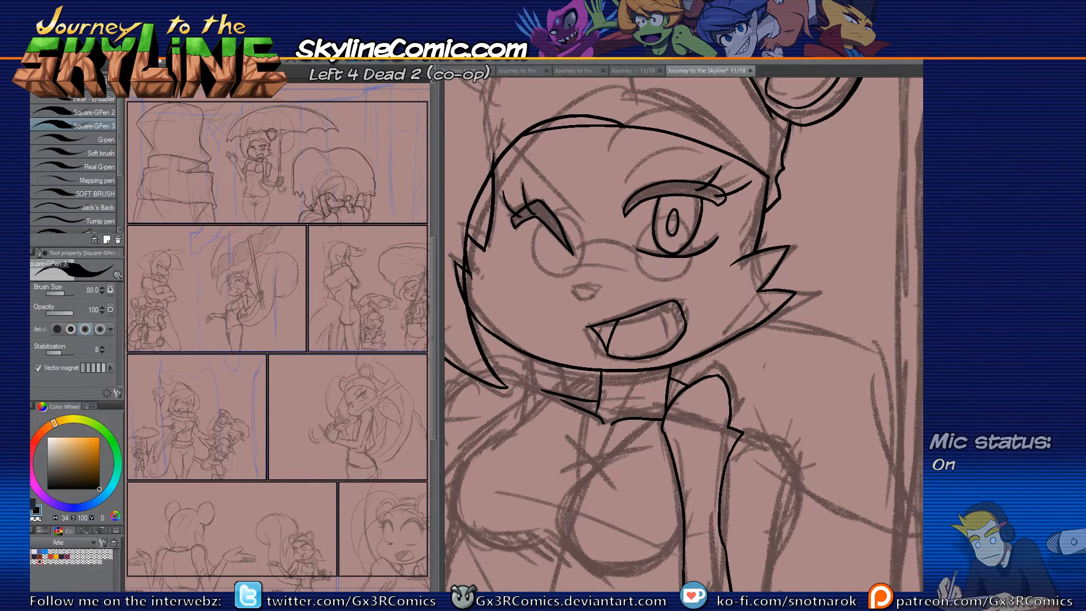
mouse_move(594, 289)
mouse_down()
mouse_move(572, 288)
mouse_move(581, 300)
mouse_move(592, 290)
mouse_up()
drag(628, 342, 627, 375)
drag(622, 330, 606, 383)
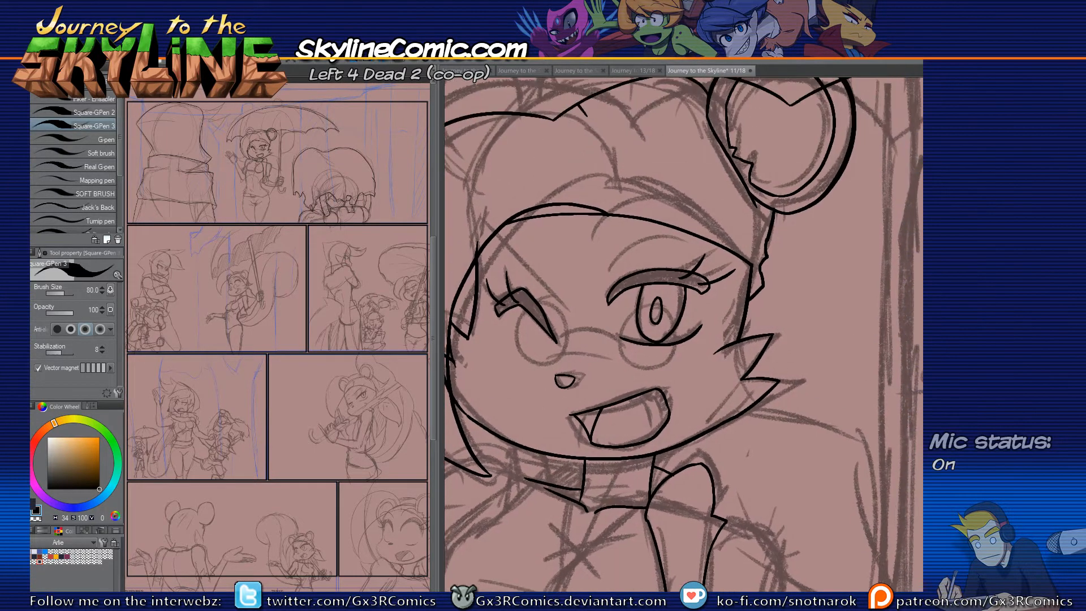
Step: Ink the curved crease above the open eye and try a similar crease above the winking eye
drag(607, 271, 691, 245)
mouse_move(497, 275)
mouse_down()
mouse_move(517, 260)
mouse_move(552, 304)
mouse_up()
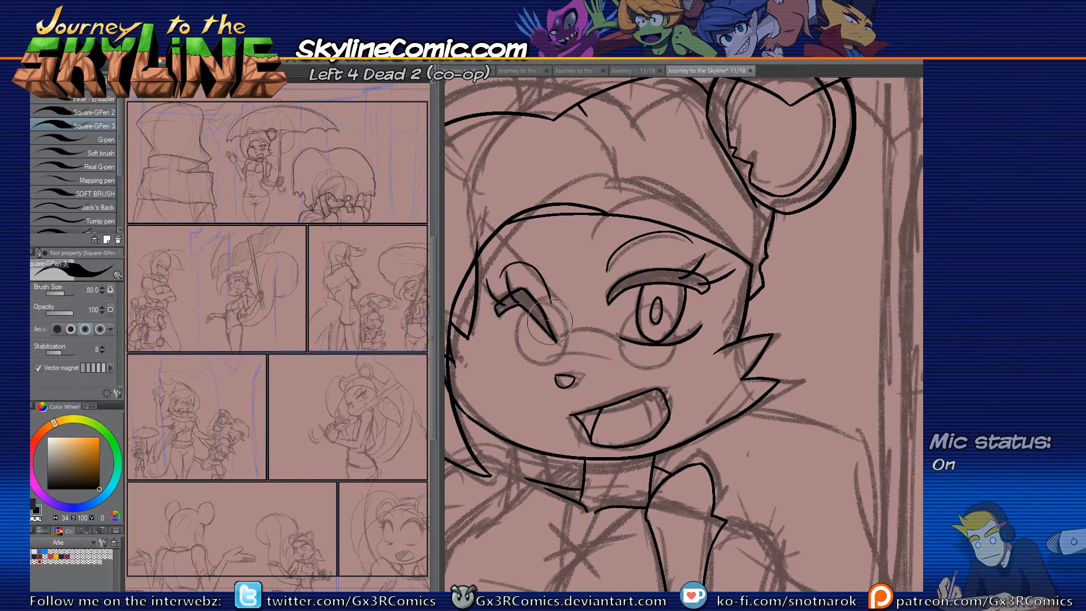
key(ctrl+z)
mouse_move(497, 275)
mouse_down()
mouse_move(500, 265)
mouse_move(547, 304)
mouse_move(513, 249)
mouse_move(552, 286)
mouse_move(538, 261)
mouse_move(545, 276)
mouse_up()
key(ctrl+z)
key(ctrl+z)
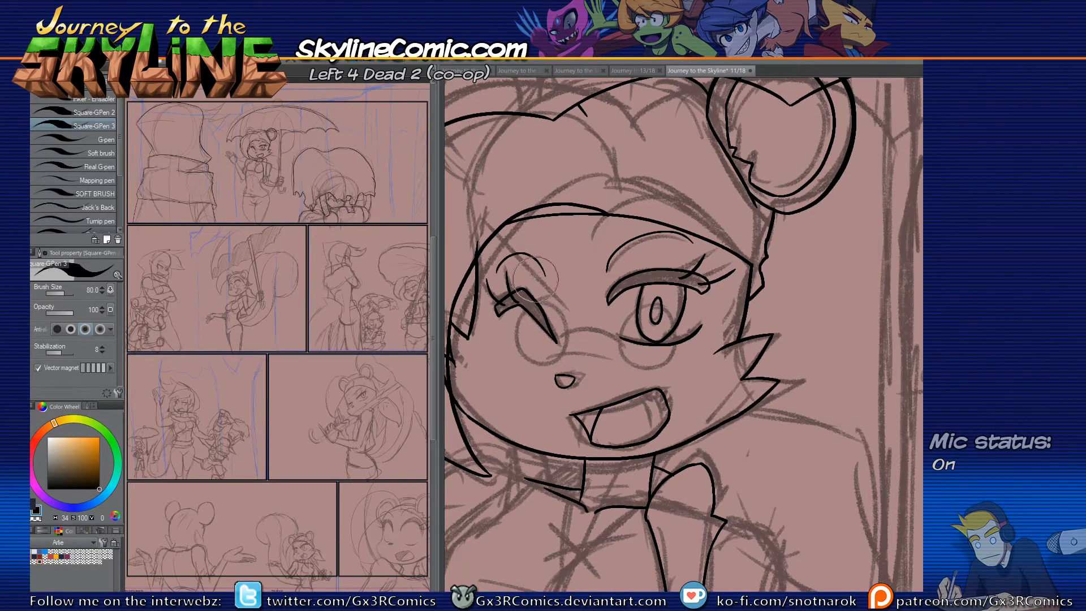
Step: Ink the slanted, furrowed brow line running from above the winking eye toward the bridge of the nose
drag(503, 242, 563, 295)
key(ctrl+z)
drag(502, 243, 564, 299)
mouse_move(509, 249)
mouse_down()
mouse_move(564, 299)
mouse_move(548, 289)
mouse_move(546, 268)
mouse_up()
key(e)
key(p)
drag(588, 404, 599, 319)
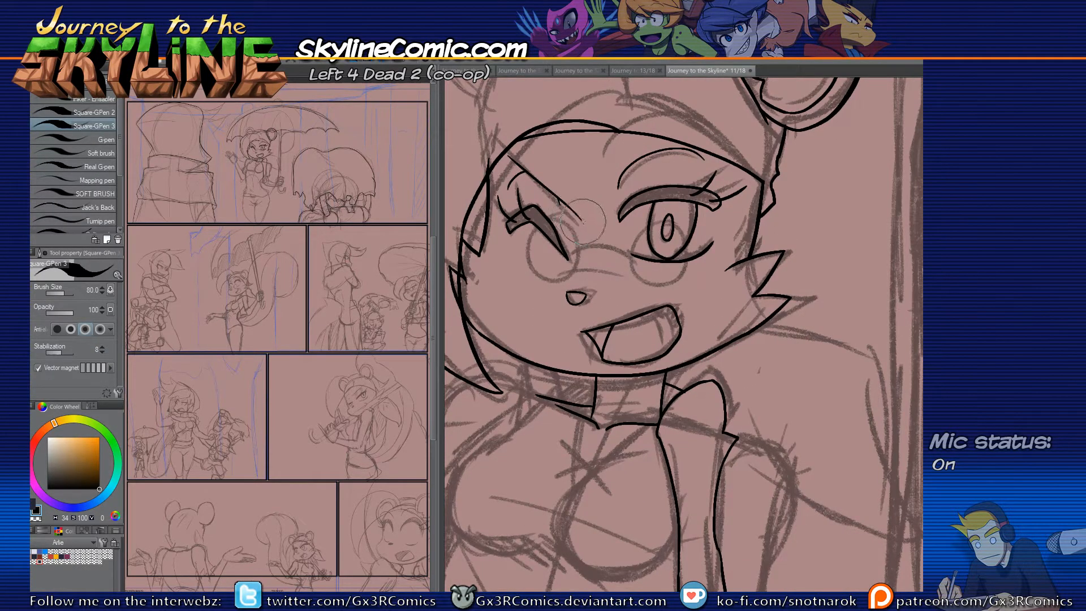
drag(637, 345, 629, 373)
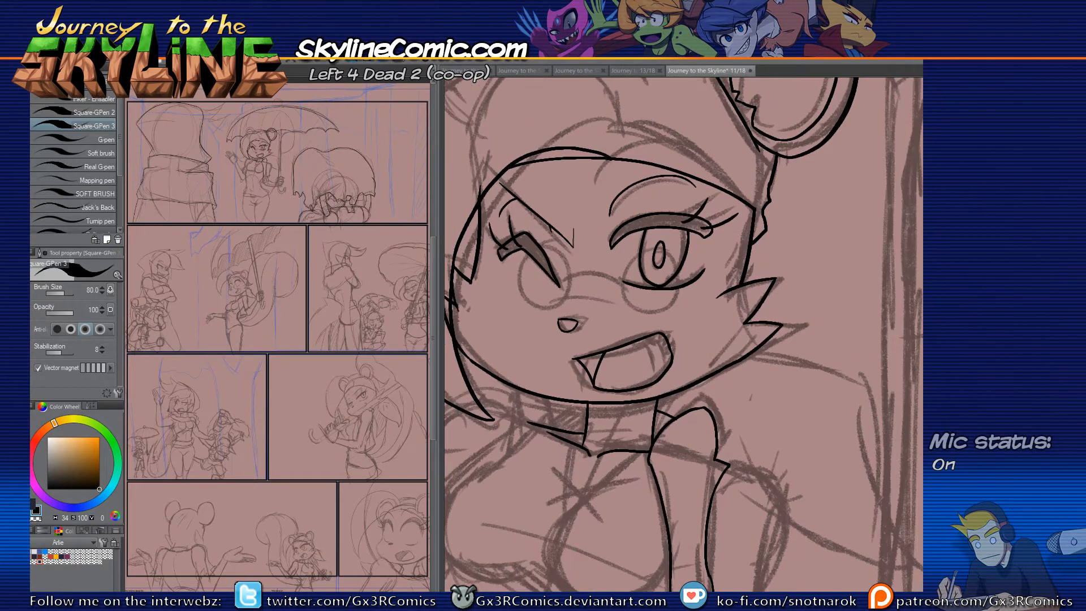
Step: Ink the central parting line in the hair rising from the forehead hairline
drag(808, 443, 703, 378)
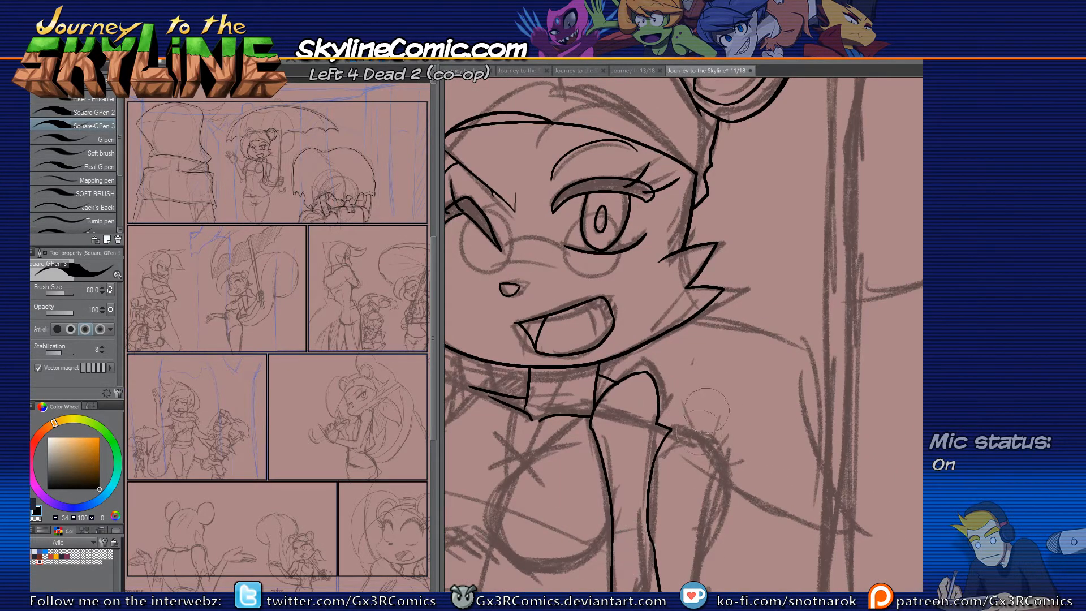
drag(678, 192, 645, 390)
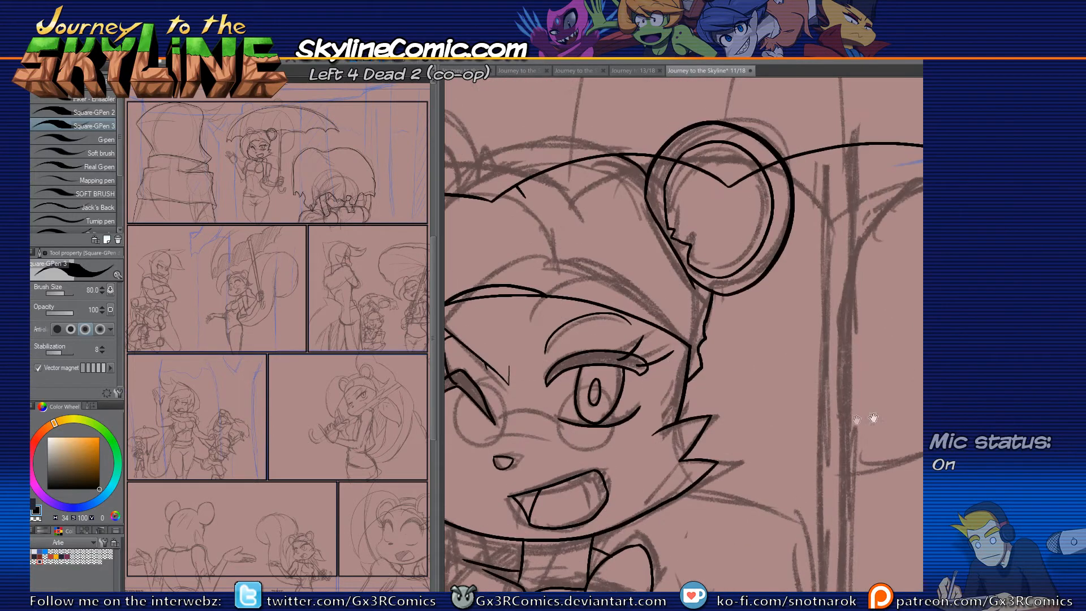
drag(856, 418, 653, 521)
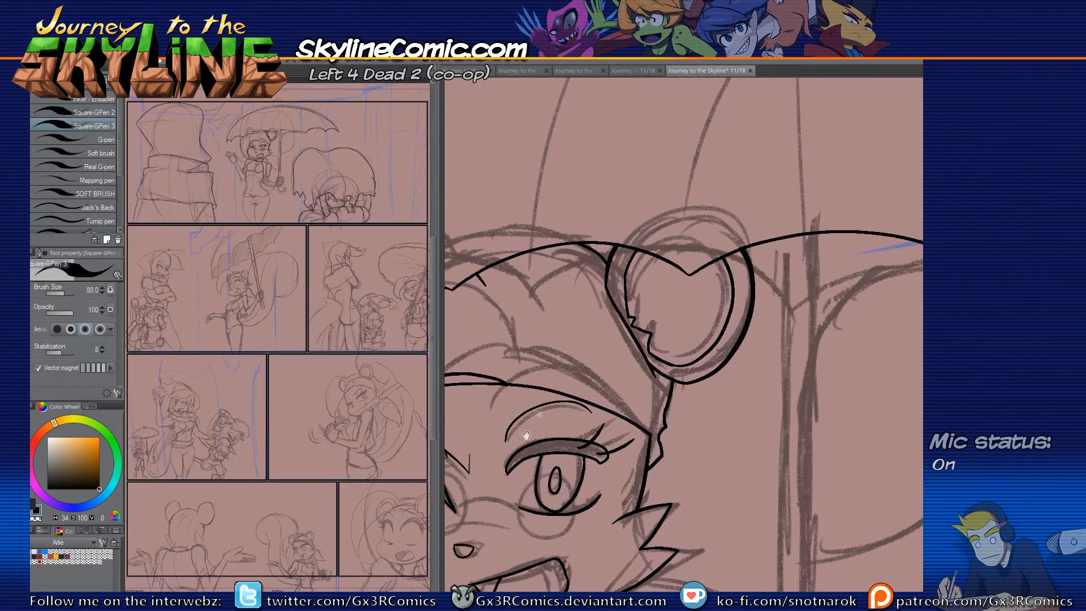
drag(454, 508, 633, 337)
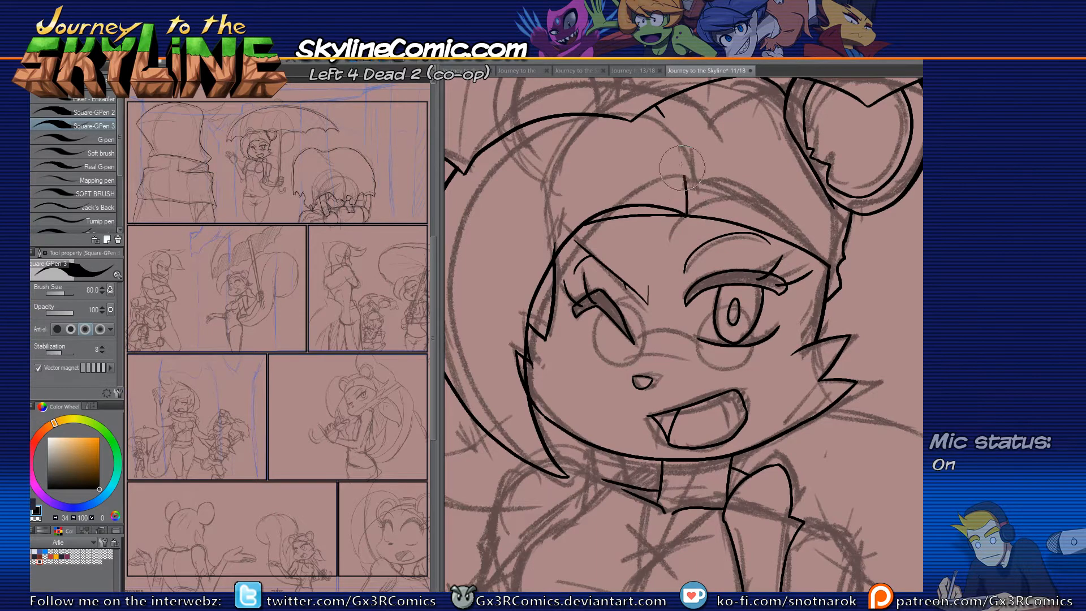
drag(664, 116, 686, 218)
key(e)
key(p)
drag(633, 414, 680, 239)
Step: Ink the left outline of the shirt from the collar around the chest and down the waist
mouse_move(583, 420)
mouse_down()
mouse_move(622, 322)
mouse_move(521, 510)
mouse_up()
mouse_move(596, 354)
mouse_down()
mouse_move(549, 402)
mouse_move(610, 309)
mouse_up()
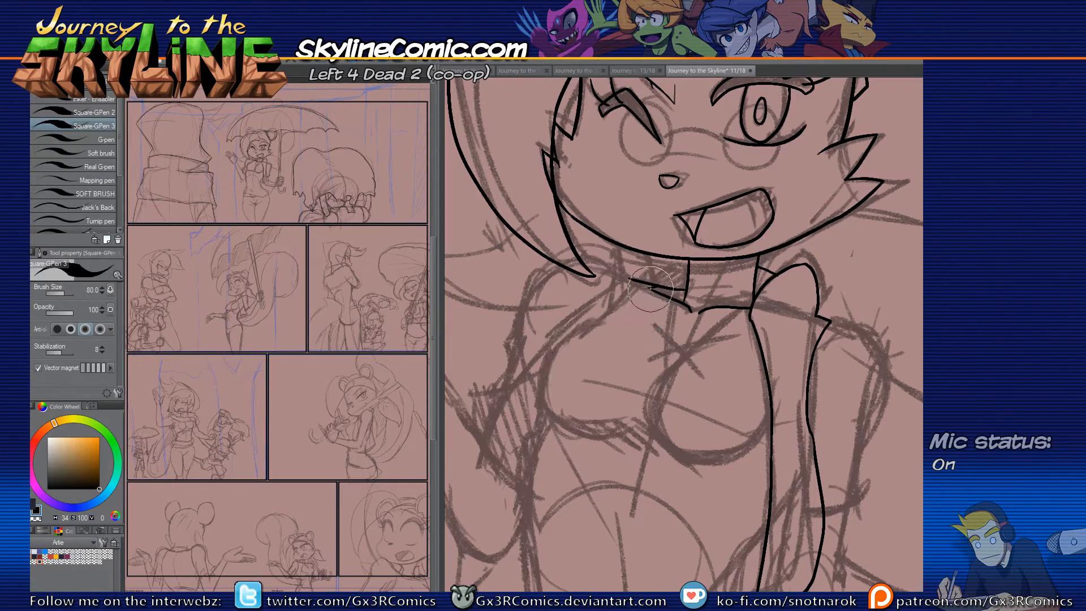
drag(560, 430, 547, 214)
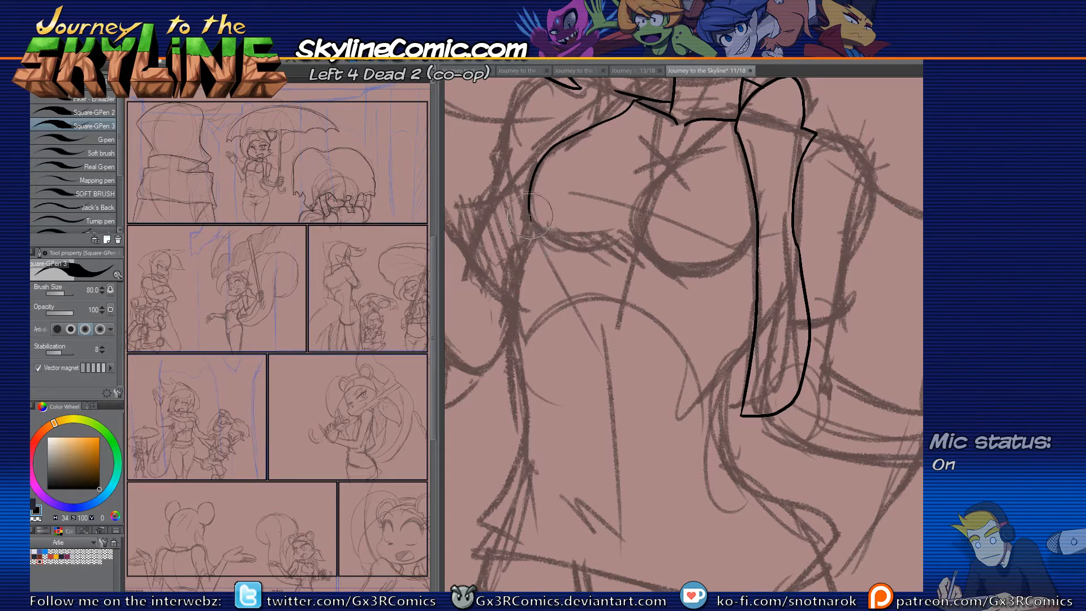
mouse_move(529, 217)
mouse_down()
mouse_move(547, 240)
mouse_move(523, 357)
mouse_up()
key(ctrl+z)
drag(535, 233, 525, 354)
key(ctrl+z)
mouse_move(535, 233)
mouse_down()
mouse_move(518, 337)
mouse_move(515, 317)
mouse_move(525, 398)
mouse_move(510, 258)
mouse_move(491, 401)
mouse_move(504, 297)
mouse_move(498, 371)
mouse_up()
key(ctrl+z)
Step: Ink the shirt's slanted, pointed hem and its wavy right side, and trim the overshooting lines at the left hem corner
mouse_move(501, 297)
mouse_down()
mouse_move(720, 367)
mouse_move(512, 296)
mouse_move(759, 363)
mouse_move(724, 358)
mouse_move(786, 332)
mouse_move(839, 273)
mouse_move(752, 345)
mouse_up()
key(ctrl+z)
key(ctrl+z)
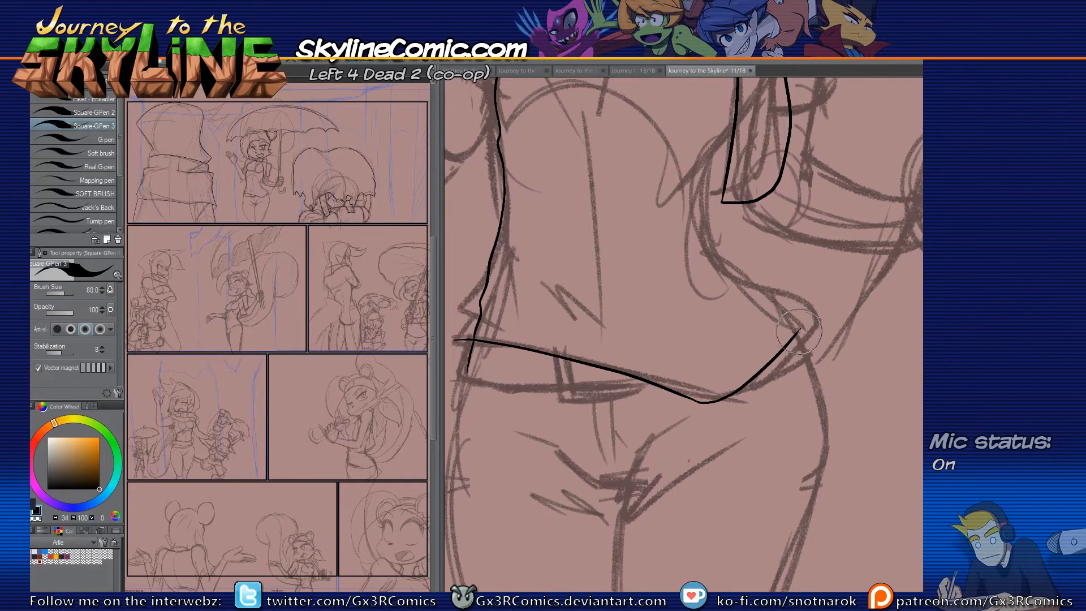
mouse_move(734, 129)
mouse_down()
mouse_move(711, 155)
mouse_move(718, 253)
mouse_move(712, 240)
mouse_move(803, 315)
mouse_move(769, 299)
mouse_move(812, 315)
mouse_move(806, 339)
mouse_up()
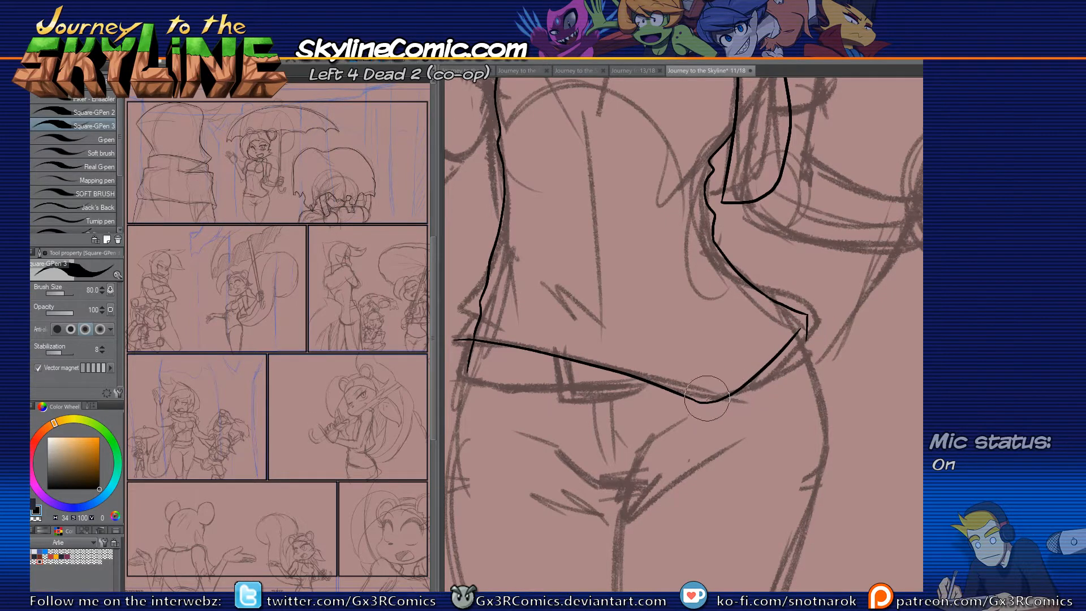
mouse_move(502, 311)
mouse_down()
mouse_move(557, 264)
mouse_move(527, 350)
mouse_up()
key(e)
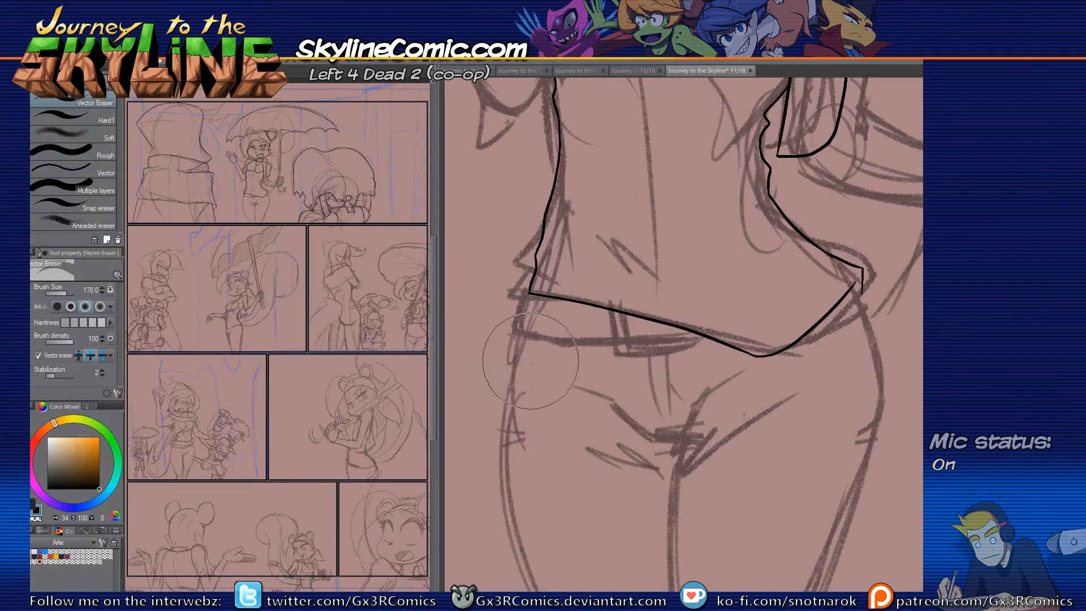
Step: Ink the belt's short left end and its lower edge below the shirt hem, erasing the excess where they meet
key(p)
drag(530, 294, 526, 338)
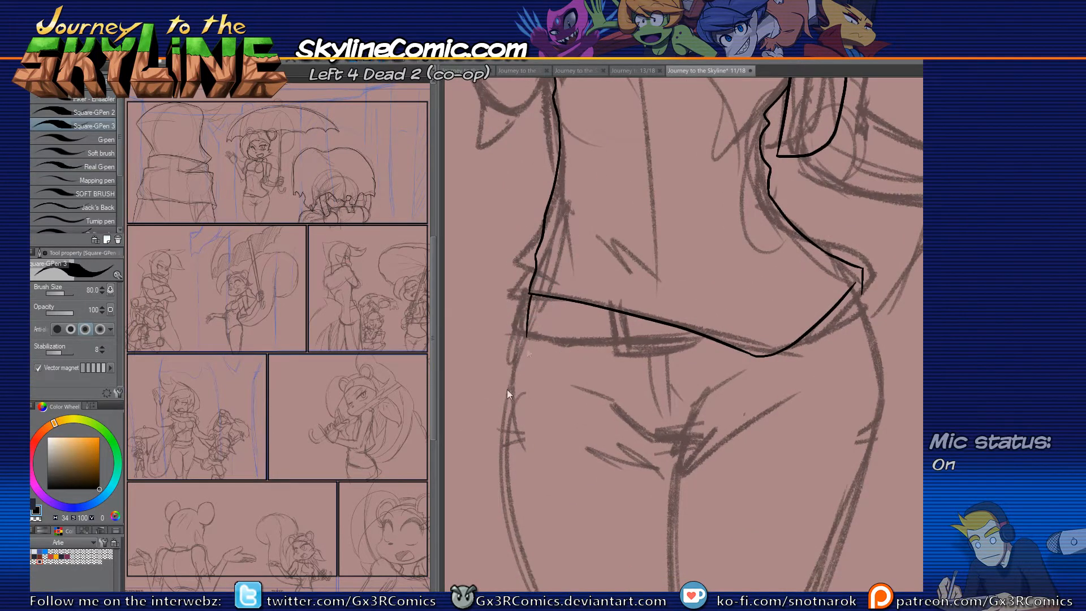
mouse_move(530, 294)
mouse_down()
mouse_move(523, 332)
mouse_move(728, 346)
mouse_up()
drag(723, 347, 763, 337)
key(e)
click(757, 339)
key(p)
Step: Ink the belt buckle's double left edge and outer frame, erasing the belt line that crosses it
mouse_move(613, 292)
mouse_down()
mouse_move(616, 346)
mouse_move(626, 348)
mouse_up()
key(e)
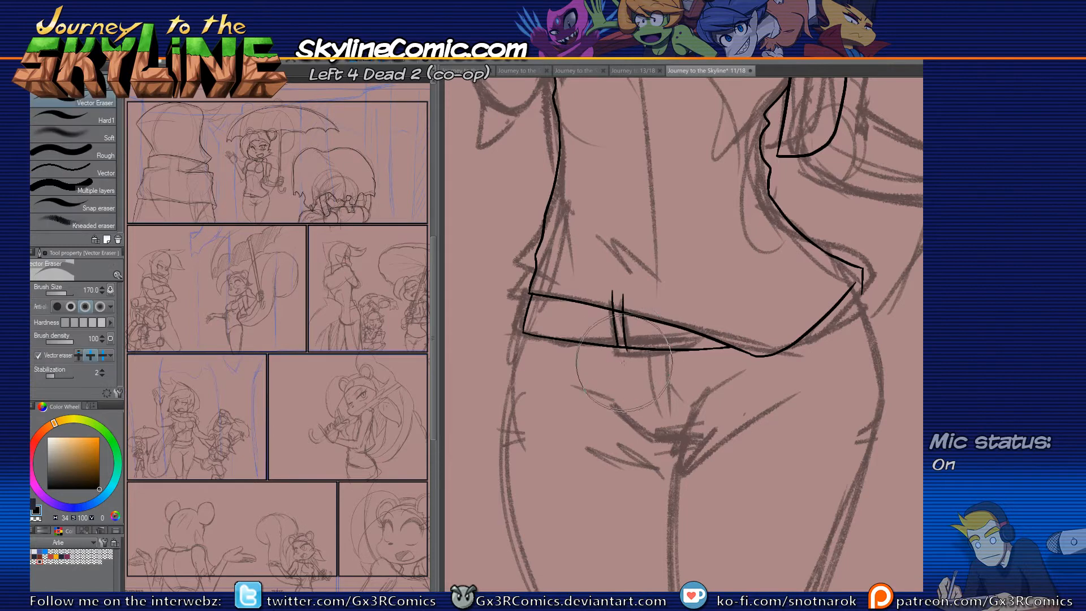
click(621, 347)
key(p)
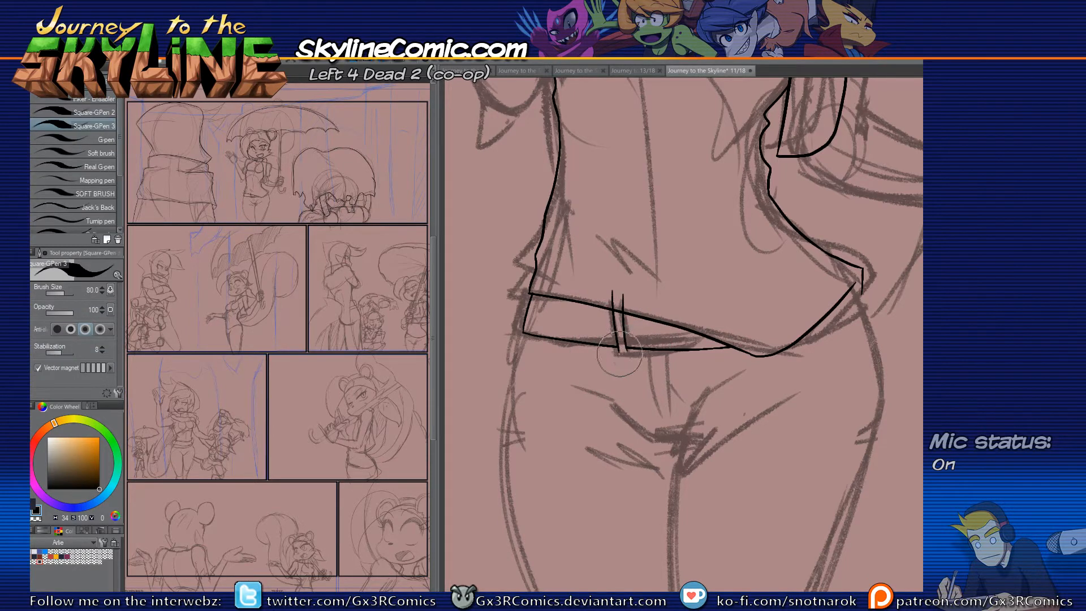
key(e)
click(627, 351)
key(p)
mouse_move(618, 351)
mouse_down()
mouse_move(700, 355)
mouse_move(702, 307)
mouse_up()
Step: Erase the buckle line ends overlapping the shirt hem and ink the buckle's inner right edge
key(e)
drag(629, 299, 609, 299)
click(701, 318)
key(p)
drag(695, 347, 696, 334)
key(e)
key(p)
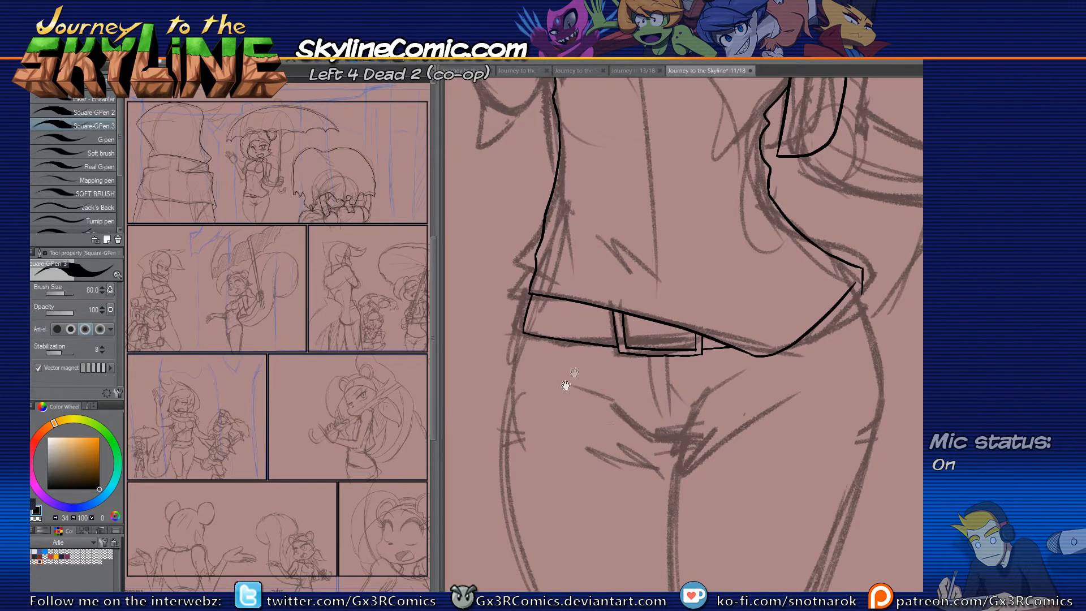
Step: Ink the outer contour of the left thigh from the belt down to the panel border
scroll(574, 375, down, 3)
drag(547, 195, 601, 496)
key(ctrl+z)
mouse_move(549, 194)
mouse_down()
mouse_move(632, 544)
mouse_move(648, 557)
mouse_up()
drag(624, 410, 554, 304)
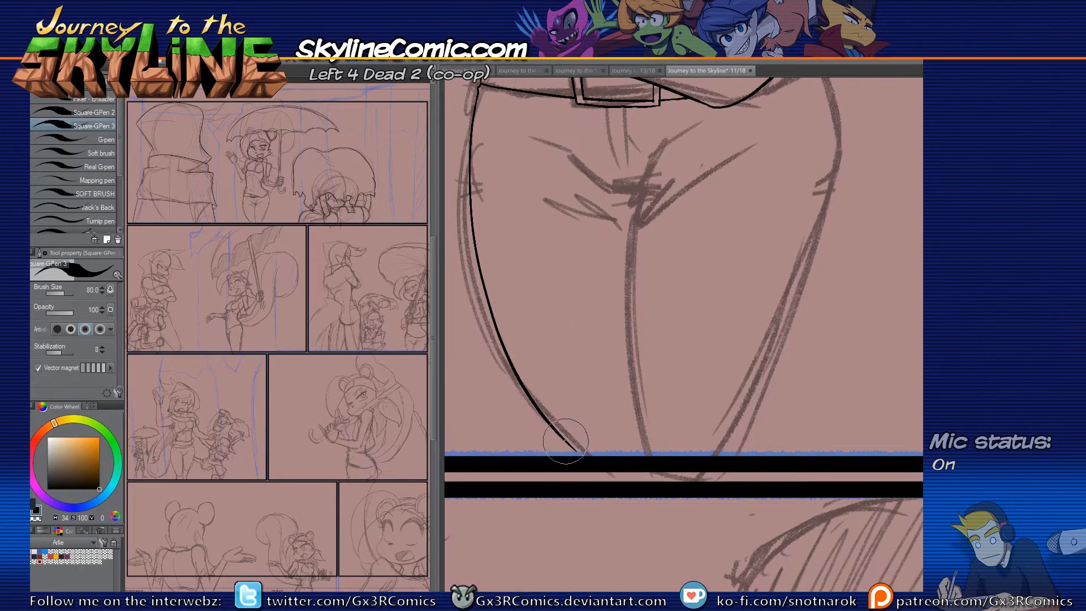
key(e)
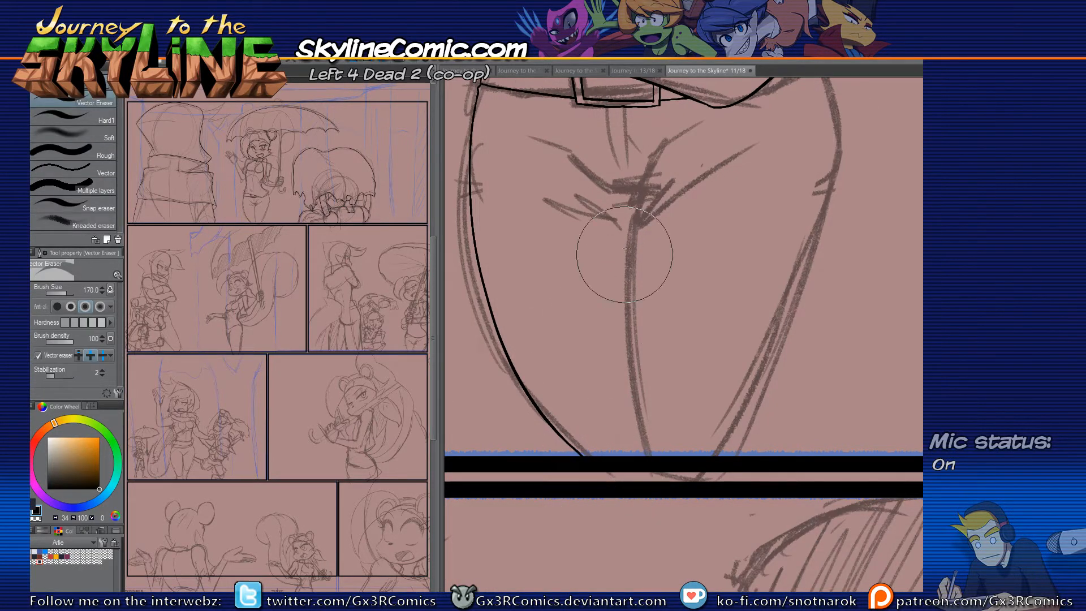
Step: Ink the inner-thigh line from the crotch down to the panel border, plus the short curved fold joining it at the crotch
key(p)
mouse_move(678, 134)
mouse_down()
mouse_move(657, 151)
mouse_move(643, 199)
mouse_up()
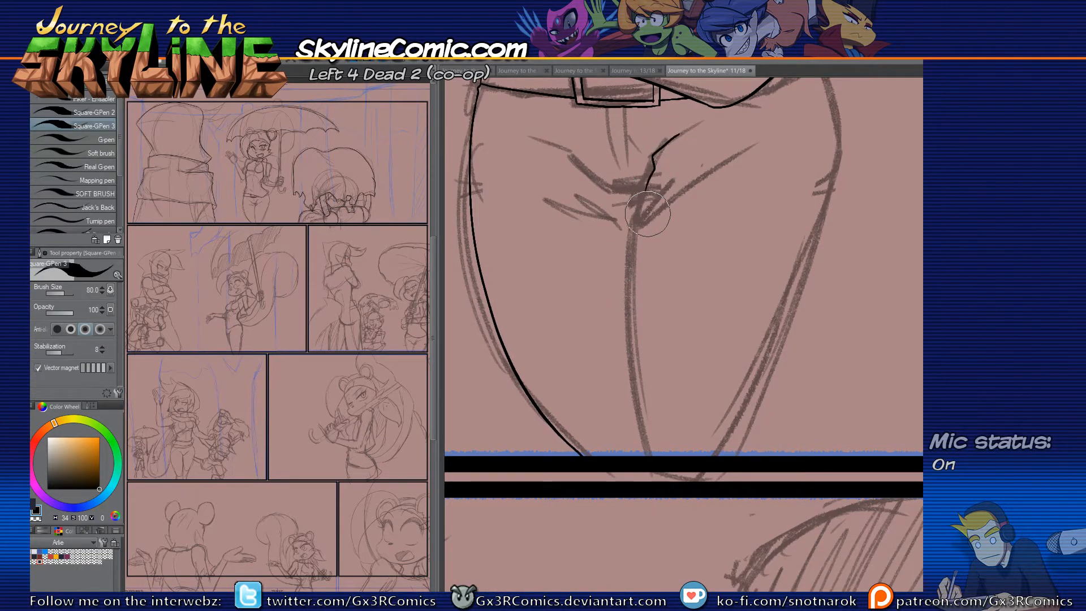
key(ctrl+z)
mouse_move(673, 137)
mouse_down()
mouse_move(640, 175)
mouse_move(637, 196)
mouse_move(646, 374)
mouse_up()
key(ctrl+z)
drag(640, 191, 653, 480)
scroll(645, 296, up, 5)
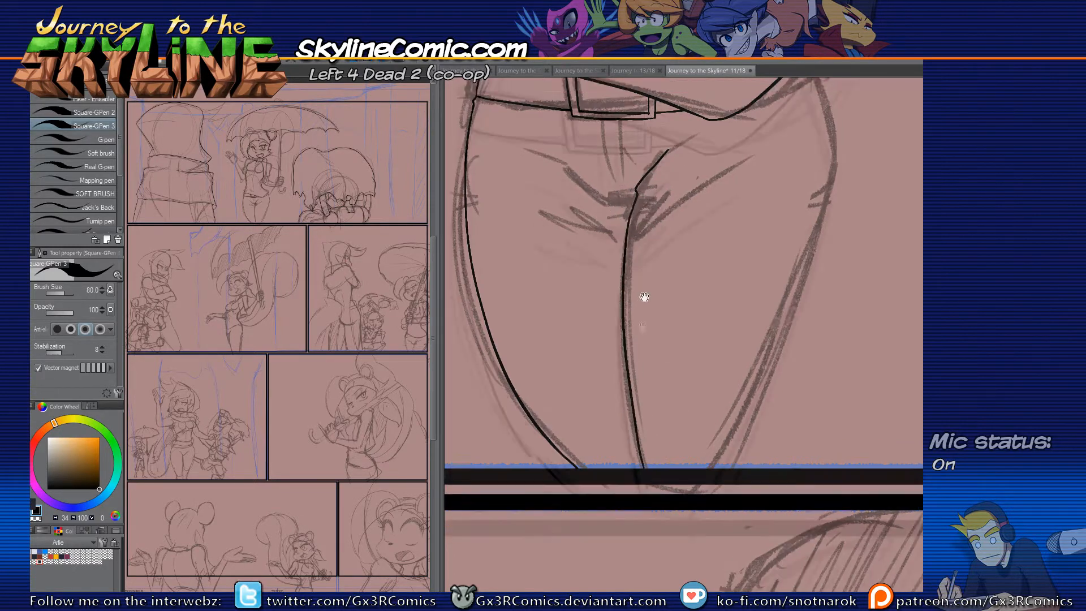
mouse_move(633, 308)
mouse_down()
mouse_move(610, 310)
mouse_move(558, 273)
mouse_up()
drag(732, 296, 657, 321)
Step: Ink the outer contour of the right thigh from the shirt hem downward and trim the overlap at the hem
drag(722, 164, 761, 287)
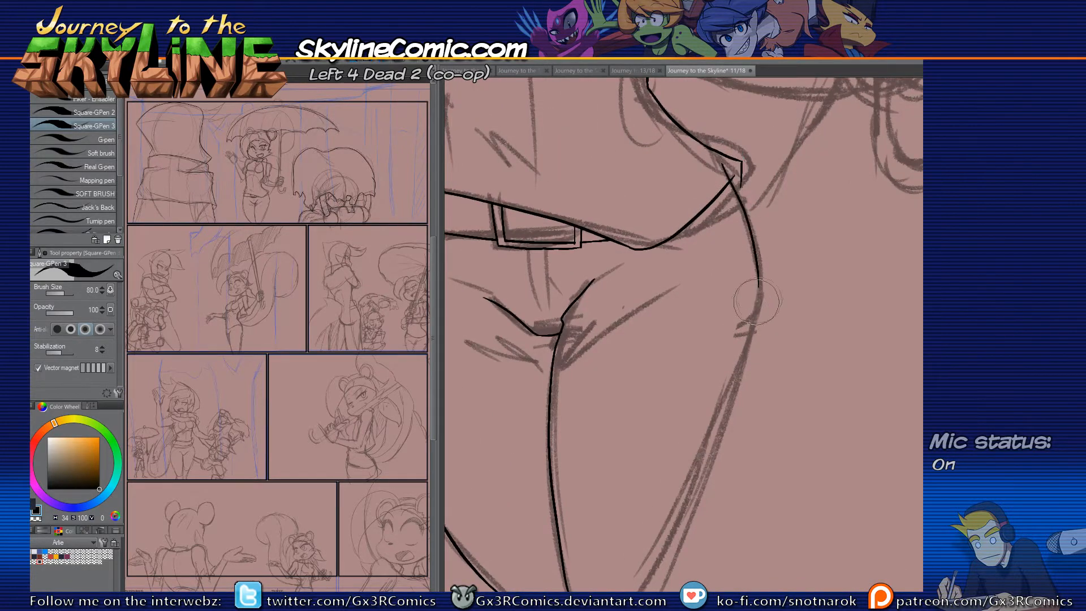
key(ctrl+z)
mouse_move(714, 158)
mouse_down()
mouse_move(759, 291)
mouse_move(759, 258)
mouse_move(761, 298)
mouse_move(686, 518)
mouse_move(664, 568)
mouse_up()
drag(679, 529, 684, 474)
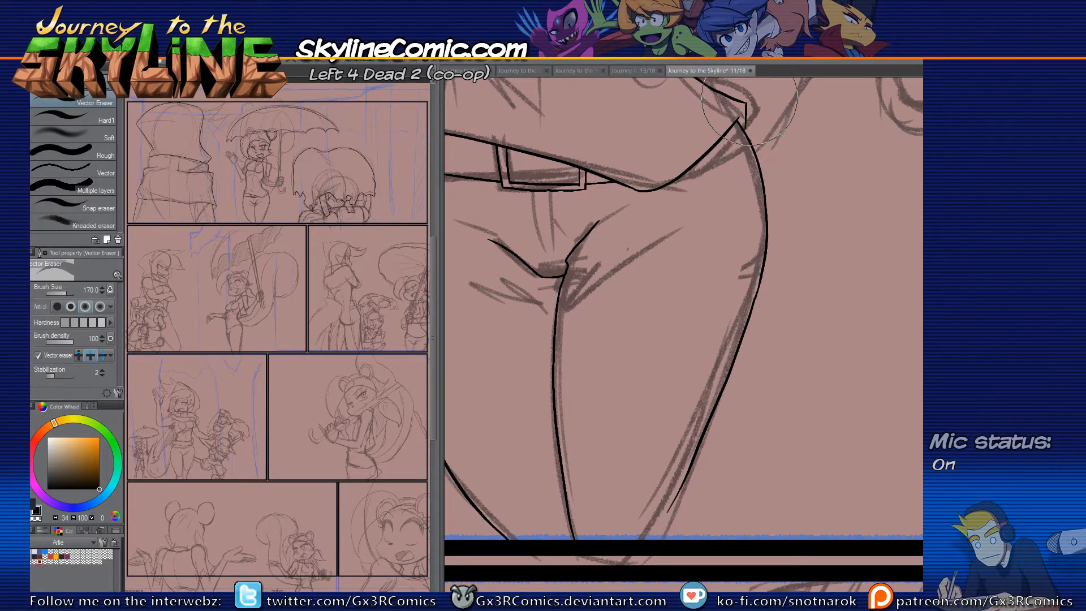
Step: Try to ink the left edge of the collar beneath the girl's chin
mouse_move(547, 119)
mouse_down()
mouse_move(565, 345)
mouse_move(598, 461)
mouse_up()
mouse_move(597, 286)
mouse_down()
mouse_move(633, 323)
mouse_move(607, 348)
mouse_up()
drag(637, 179, 627, 330)
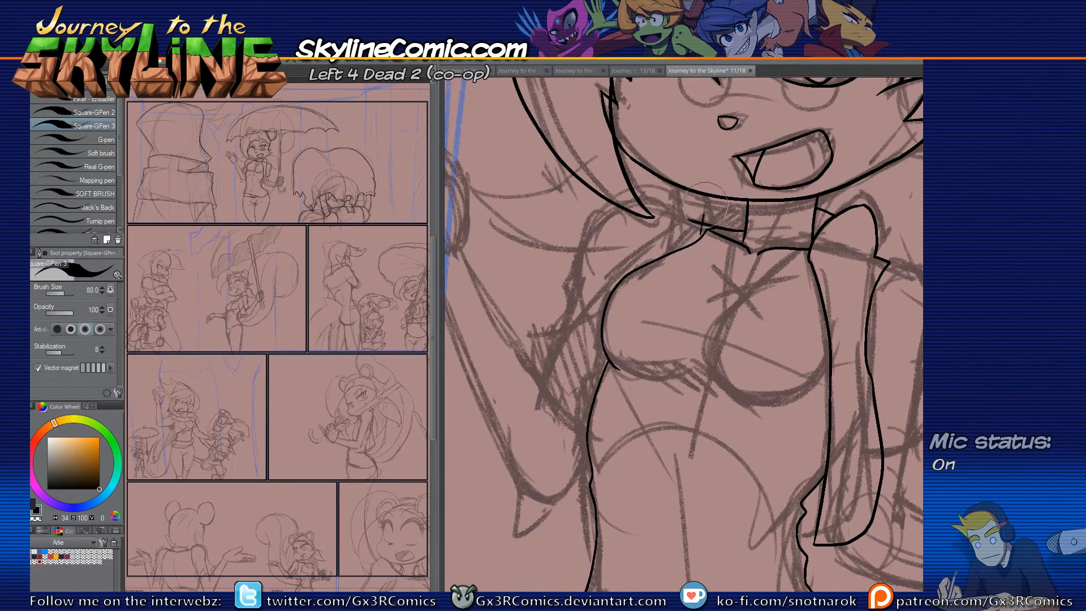
key(e)
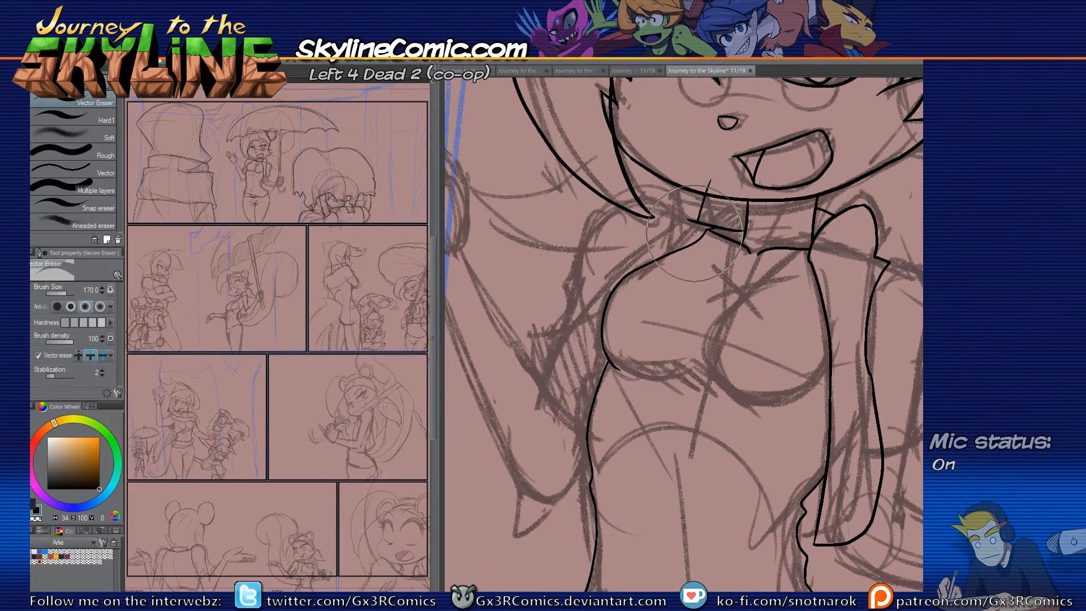
key(p)
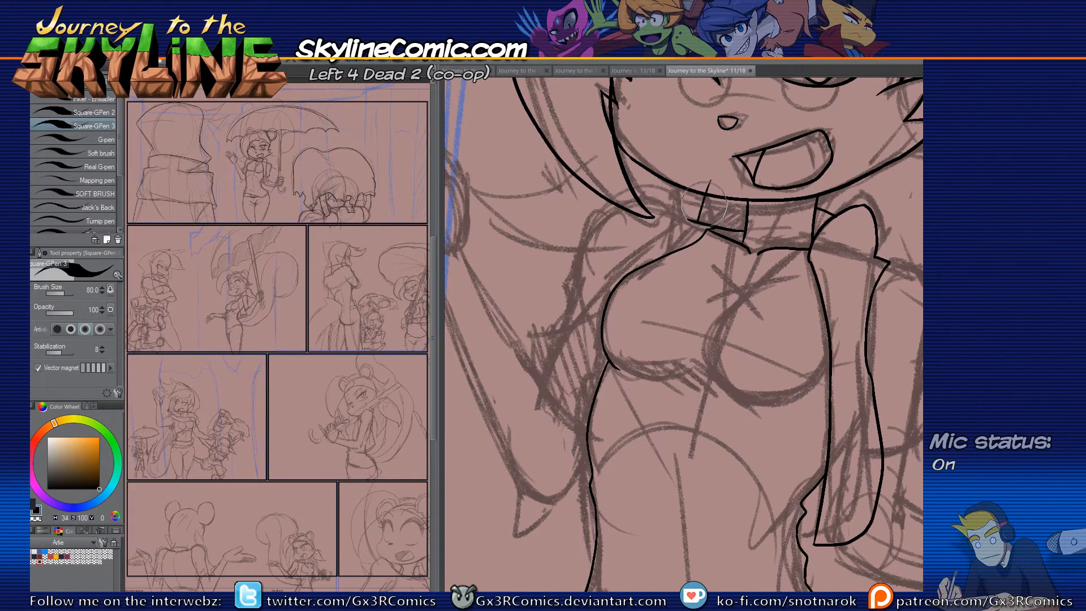
key(ctrl+z)
Step: Try to ink a long shoulder line from the hair tip down past the left side of the chest
mouse_move(649, 218)
mouse_down()
mouse_move(624, 246)
mouse_move(583, 360)
mouse_move(603, 215)
mouse_move(565, 336)
mouse_up()
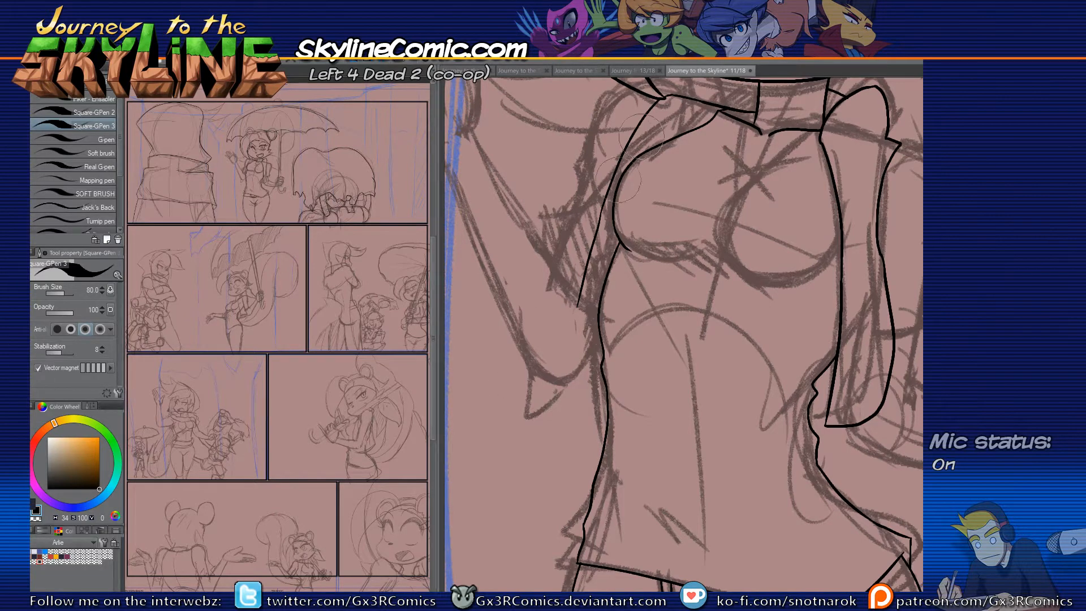
drag(565, 312, 509, 419)
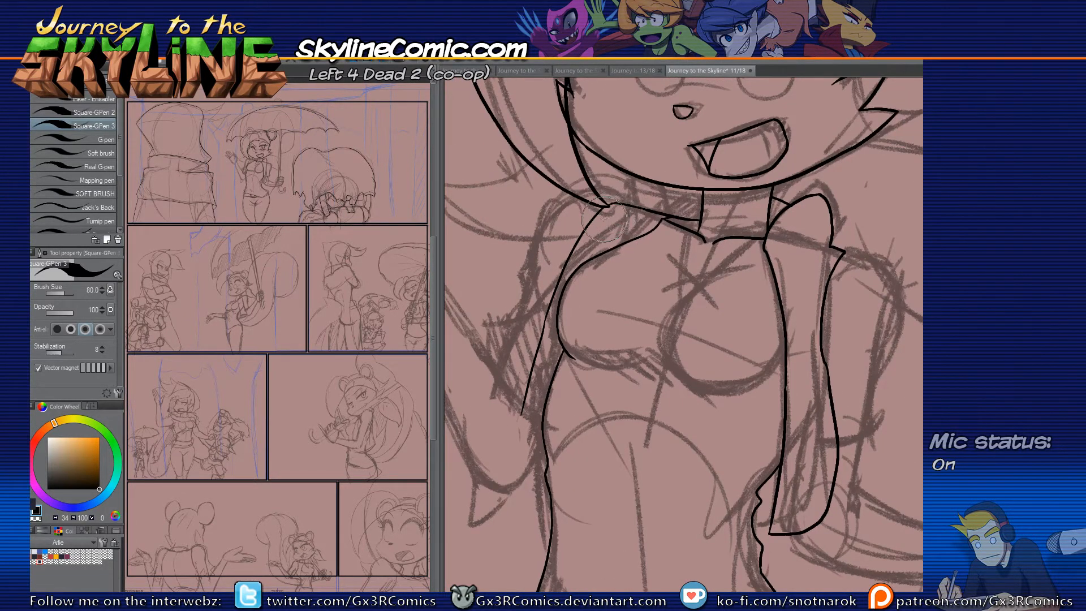
key(e)
click(598, 219)
key(p)
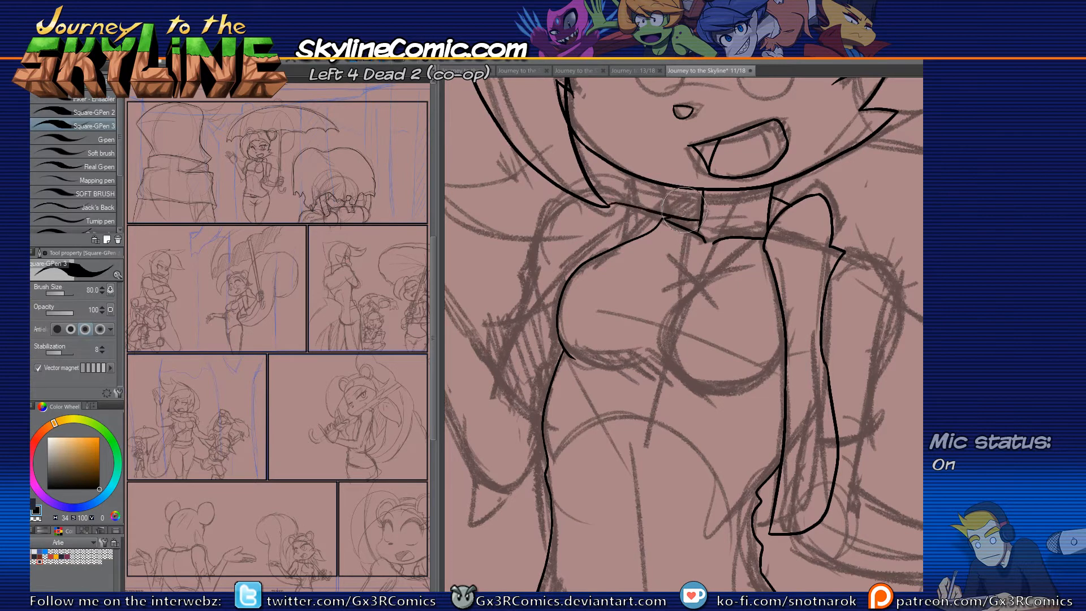
drag(604, 207, 521, 414)
key(ctrl+z)
Step: Ink the collar's left edge and the garment edge sloping from it over the shoulder to the chest, erasing overlapping ends
drag(669, 219, 703, 218)
key(e)
key(p)
mouse_move(640, 170)
mouse_down()
mouse_move(639, 202)
mouse_move(640, 158)
mouse_move(641, 187)
mouse_move(570, 276)
mouse_up()
key(e)
click(643, 159)
key(p)
key(ctrl+z)
mouse_move(639, 198)
mouse_down()
mouse_move(574, 280)
mouse_move(649, 187)
mouse_up()
key(e)
click(570, 286)
key([)
Step: Ink the pointed sleeve opening beside the left of the chest and erase the line ends crossing the torso
key(p)
mouse_move(639, 195)
mouse_down()
mouse_move(539, 220)
mouse_move(571, 304)
mouse_move(630, 325)
mouse_up()
key(e)
click(628, 323)
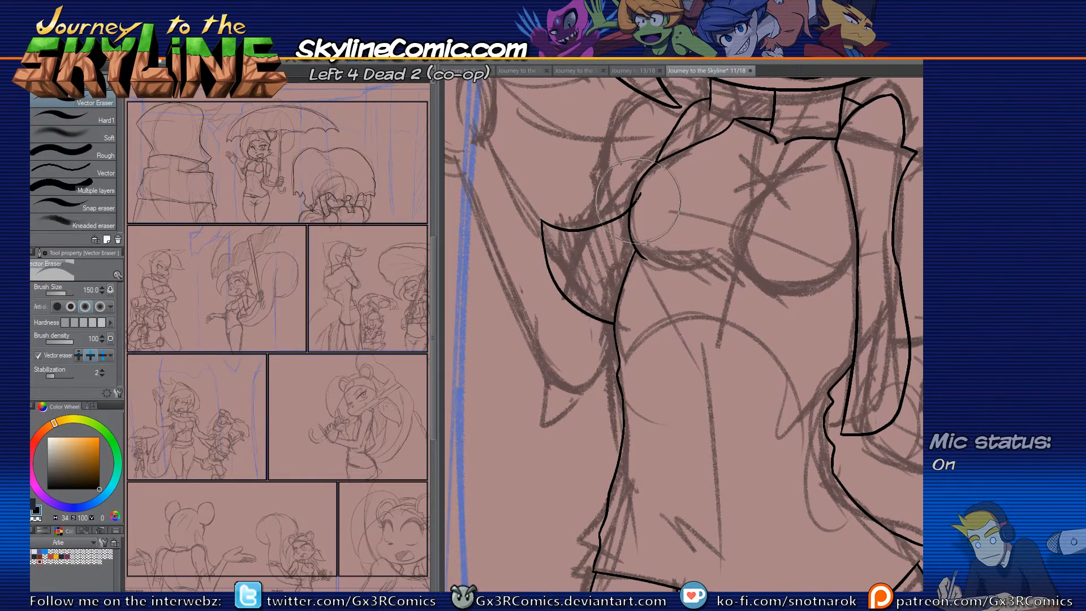
Step: Ink both contours of the raised forearm with the jagged tuft at the elbow, trimming the overlap at the torso
key(p)
drag(566, 286, 631, 351)
mouse_move(520, 225)
mouse_down()
mouse_move(647, 487)
mouse_move(642, 456)
mouse_move(652, 470)
mouse_move(653, 445)
mouse_move(650, 455)
mouse_move(691, 386)
mouse_up()
key(e)
click(691, 387)
key(p)
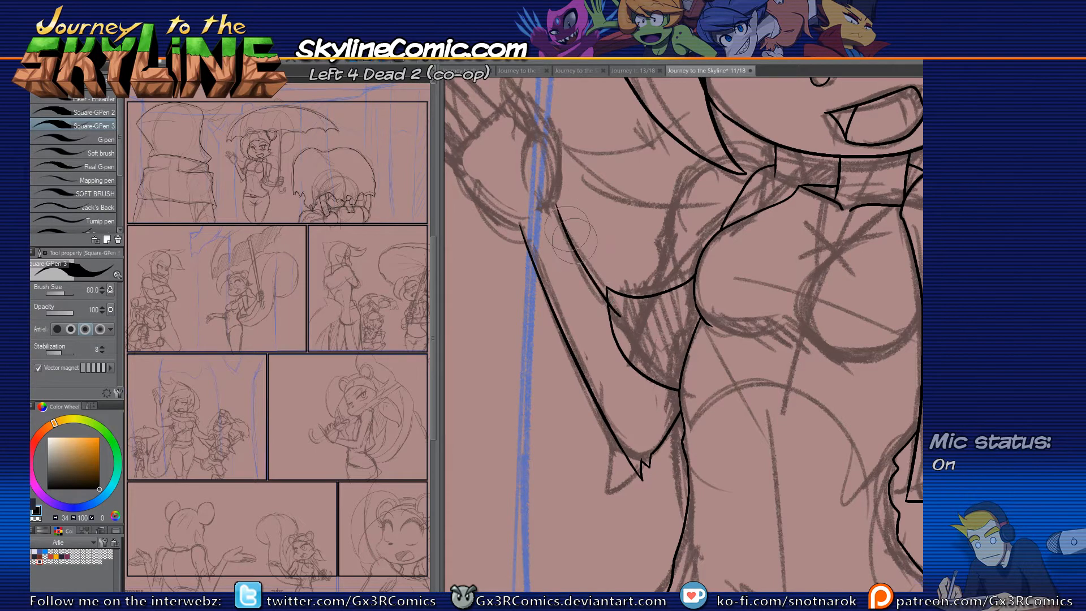
Step: Ink the raised hand's outer palm edge from the wrist up through the little finger
mouse_move(518, 222)
mouse_down()
mouse_move(586, 293)
mouse_move(526, 233)
mouse_up()
key(ctrl+z)
mouse_move(587, 294)
mouse_down()
mouse_move(465, 189)
mouse_move(494, 193)
mouse_up()
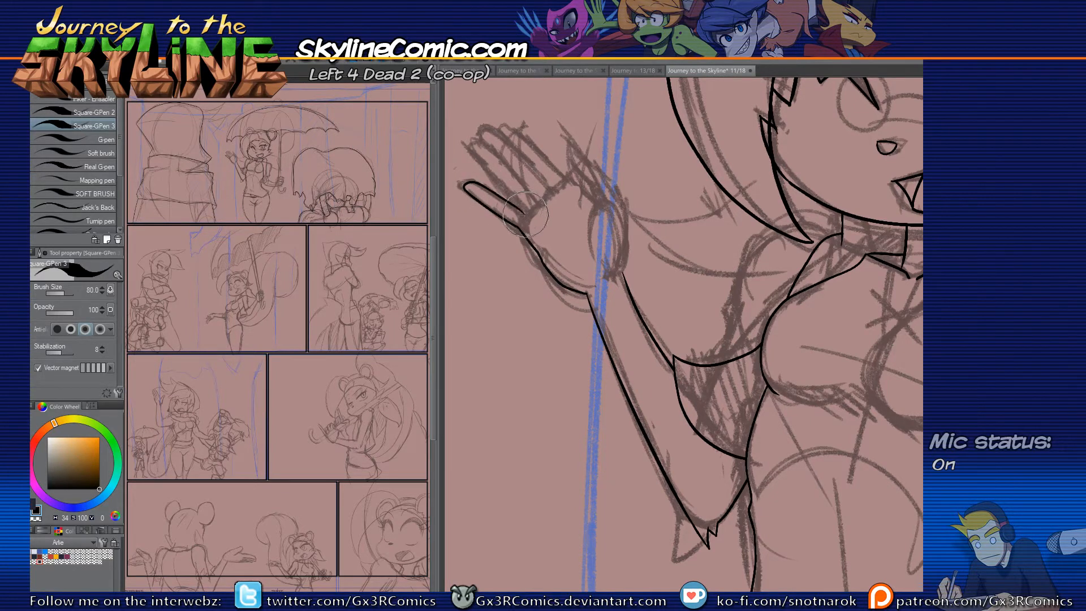
Step: Ink the raised hand's ring, middle and index fingers over the sketch, redoing the middle finger's stroke
drag(519, 210, 476, 157)
mouse_move(473, 154)
mouse_down()
mouse_move(488, 150)
mouse_move(544, 204)
mouse_up()
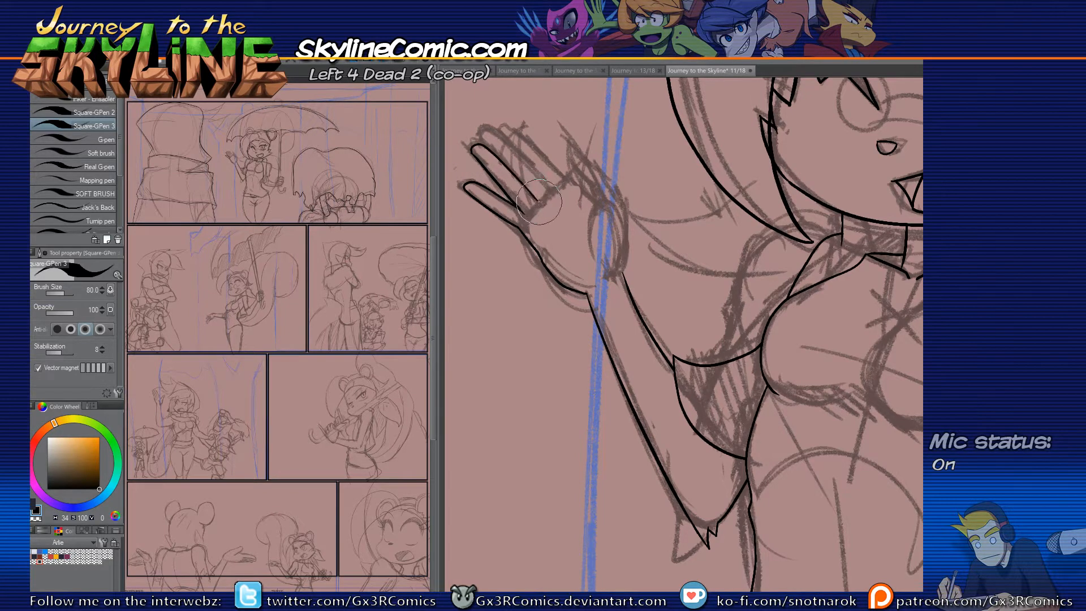
mouse_move(480, 145)
mouse_down()
mouse_move(493, 131)
mouse_move(532, 179)
mouse_up()
key(ctrl+z)
mouse_move(479, 143)
mouse_down()
mouse_move(483, 132)
mouse_move(508, 156)
mouse_up()
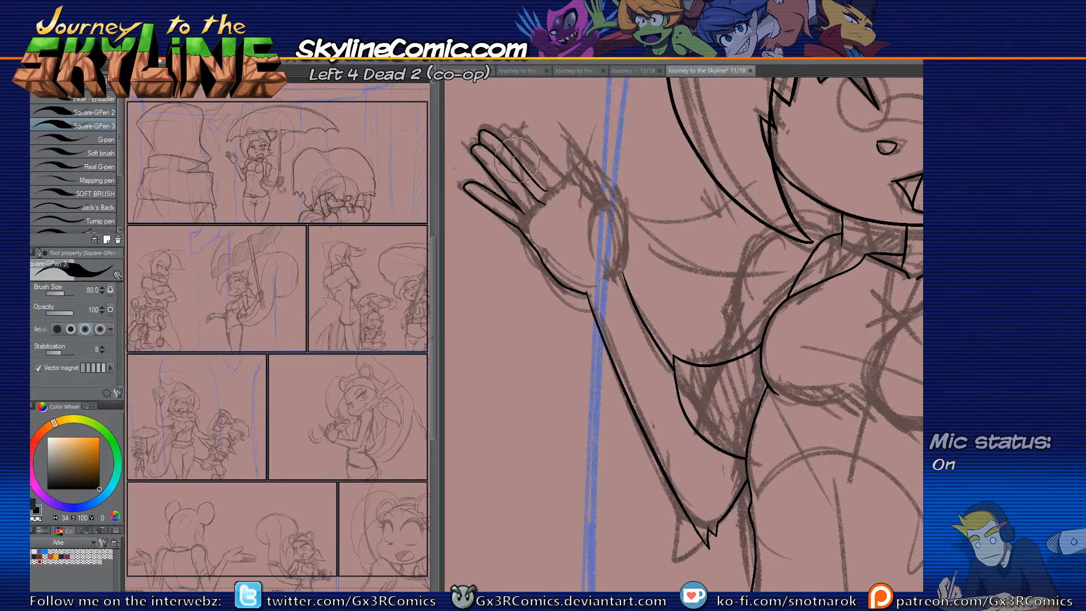
mouse_move(505, 132)
mouse_down()
mouse_move(556, 185)
mouse_move(529, 208)
mouse_up()
Step: Lasso the four inked fingers, widen and slightly skew them with a transform, and clear the selection
key(comma)
key(period)
key(m)
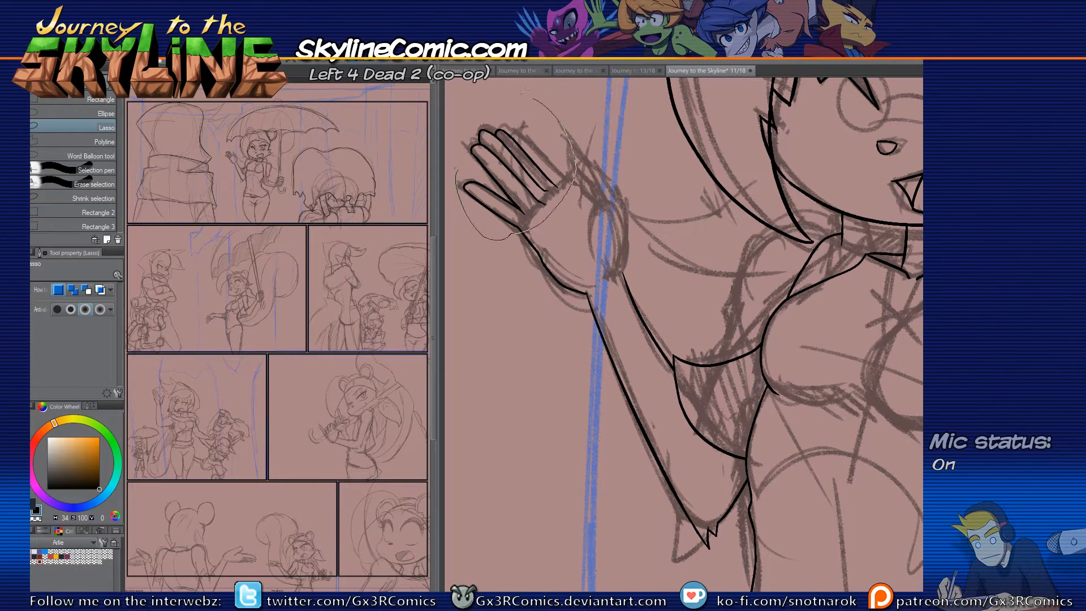
drag(524, 91, 457, 169)
key(ctrl+t)
drag(577, 168, 597, 168)
drag(527, 240, 515, 243)
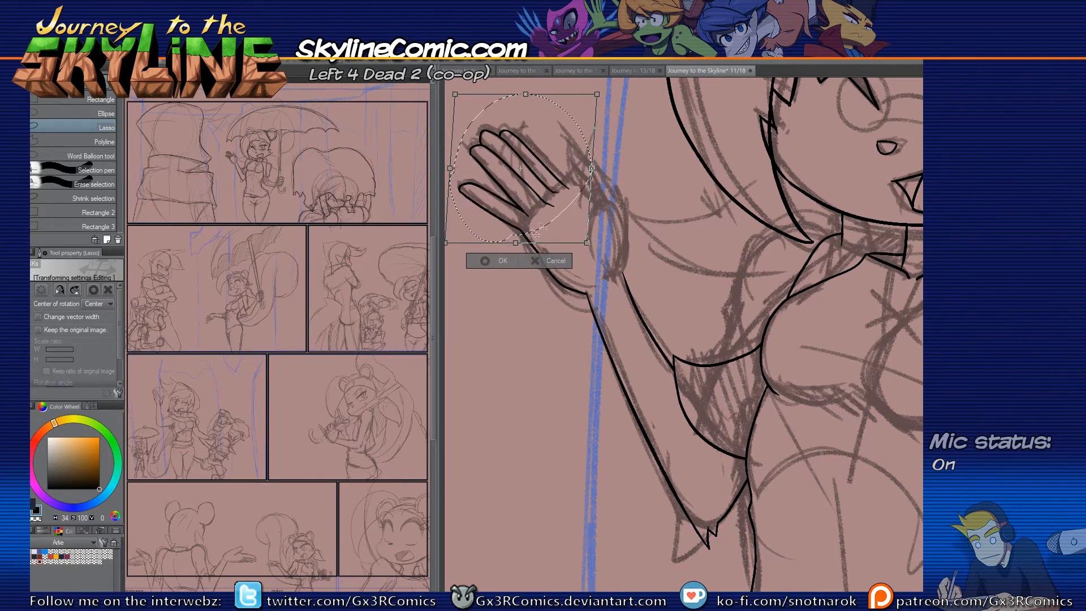
key(Return)
key(ctrl+d)
Step: Ink the raised hand's thumb and palm edge down to the wrist, undoing the trial line between thumb and fingers
key(p)
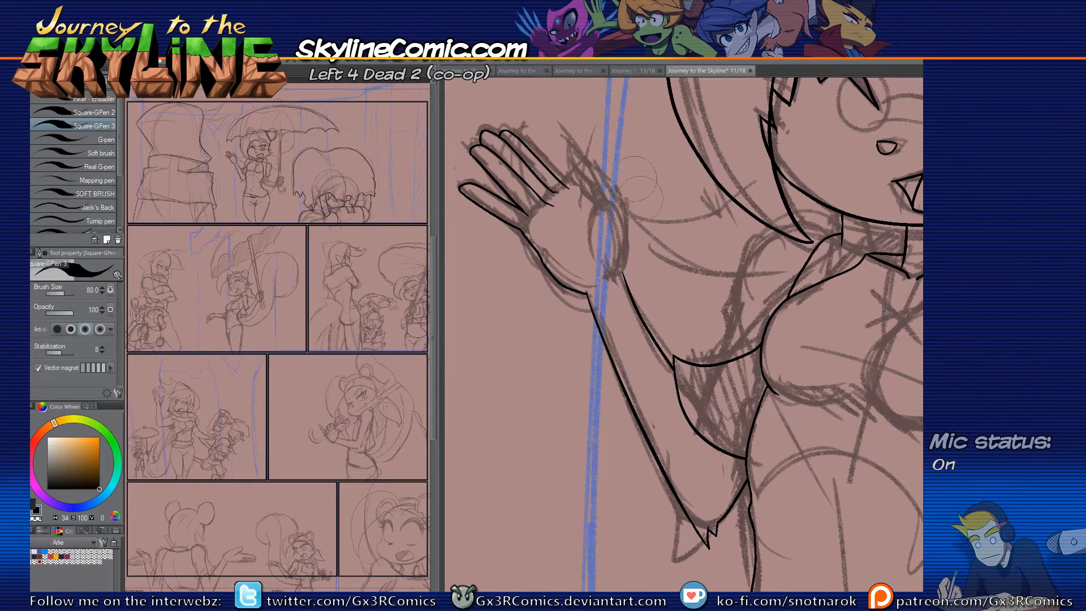
mouse_move(622, 270)
mouse_down()
mouse_move(619, 188)
mouse_move(617, 196)
mouse_move(588, 121)
mouse_up()
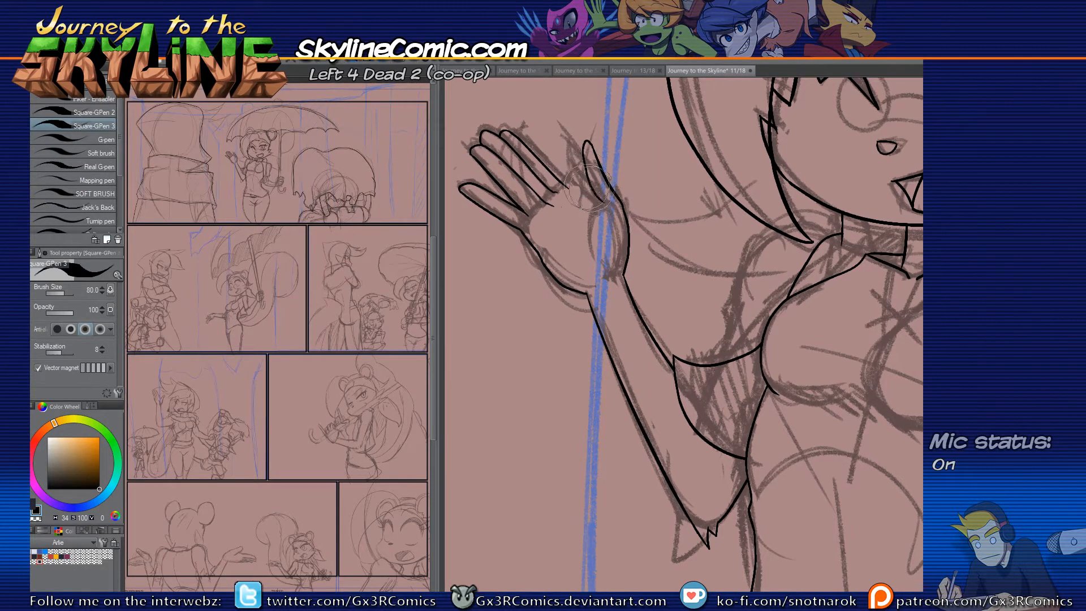
mouse_move(565, 186)
mouse_down()
mouse_move(599, 199)
mouse_move(605, 238)
mouse_up()
key(ctrl+z)
key(ctrl+z)
Step: Erase and resketch the thumb and the line joining it to the fingers on the pencil sketch of the raised hand
key(e)
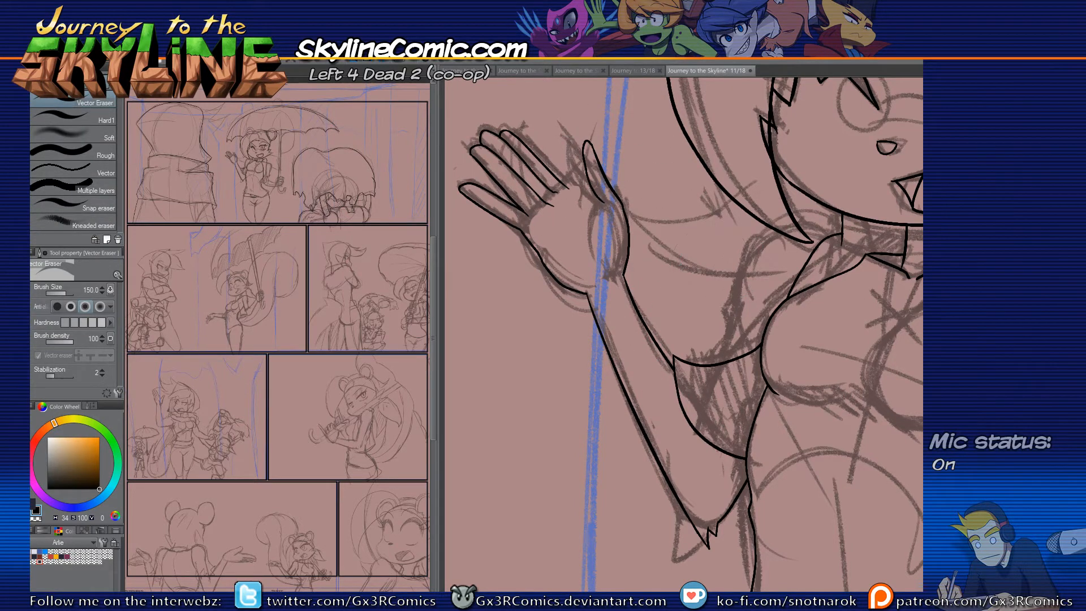
key(p)
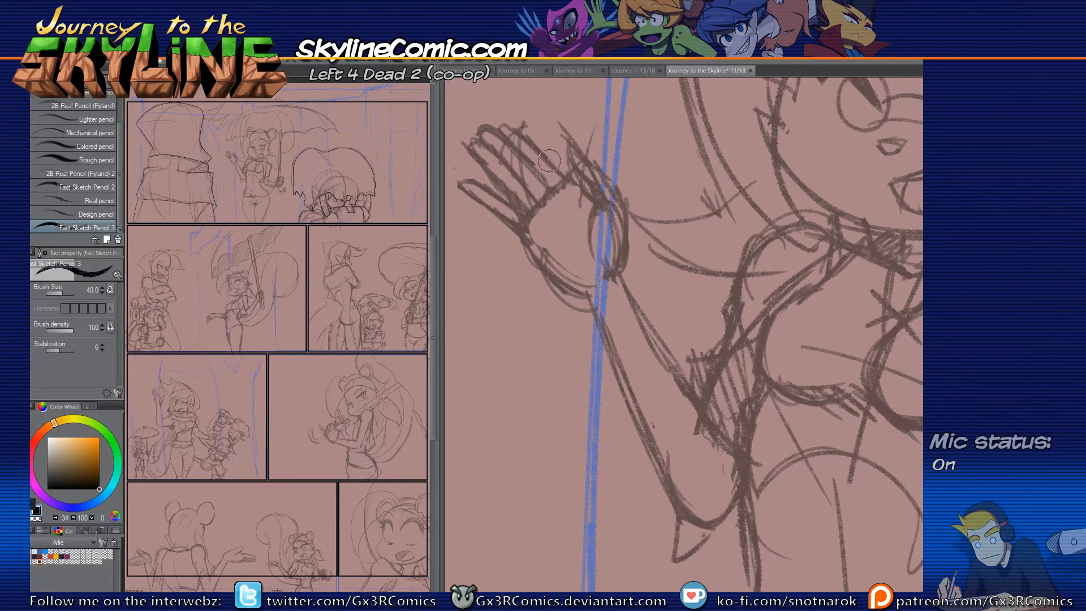
key(e)
mouse_move(547, 156)
mouse_down()
mouse_move(588, 216)
mouse_move(572, 183)
mouse_move(571, 226)
mouse_up()
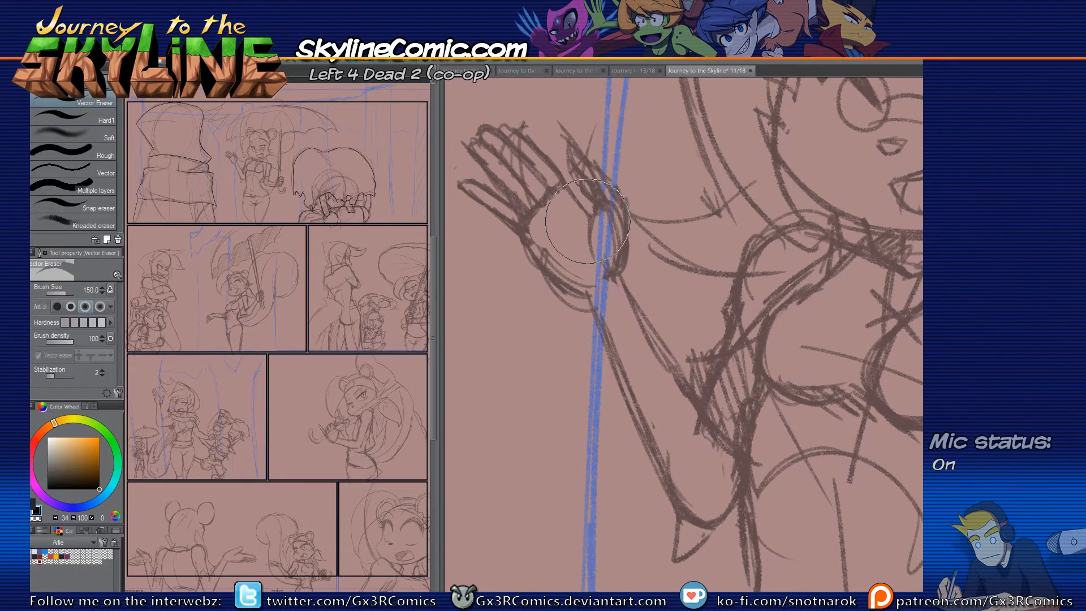
key(p)
key(e)
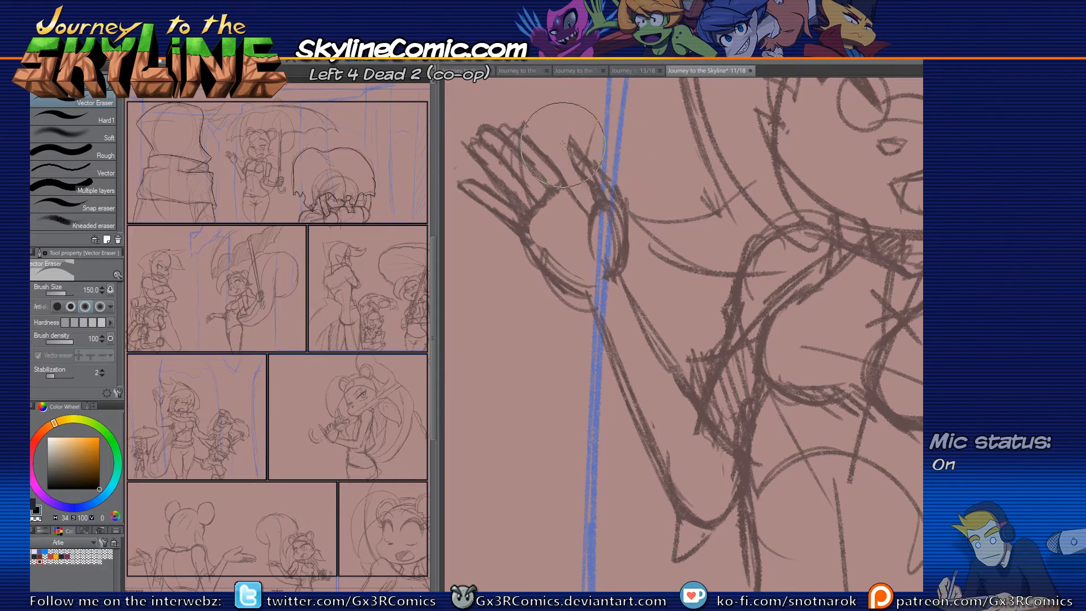
key(p)
key(e)
drag(615, 207, 611, 214)
key(p)
Step: Clean up the sketched palm, redrawing its lower edge and the base of the thumb near the wrist
key(e)
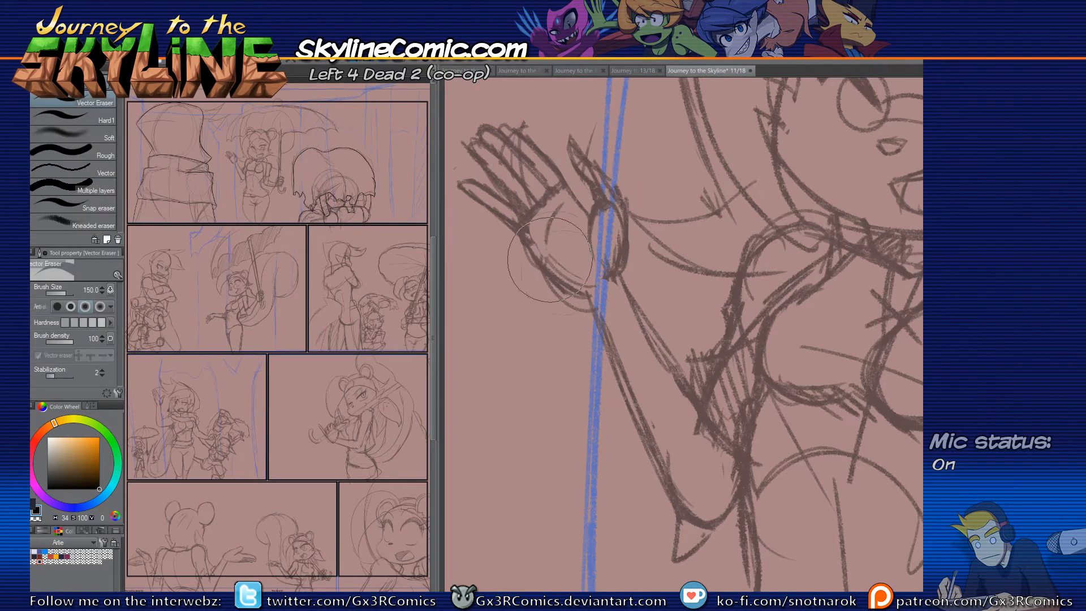
key(p)
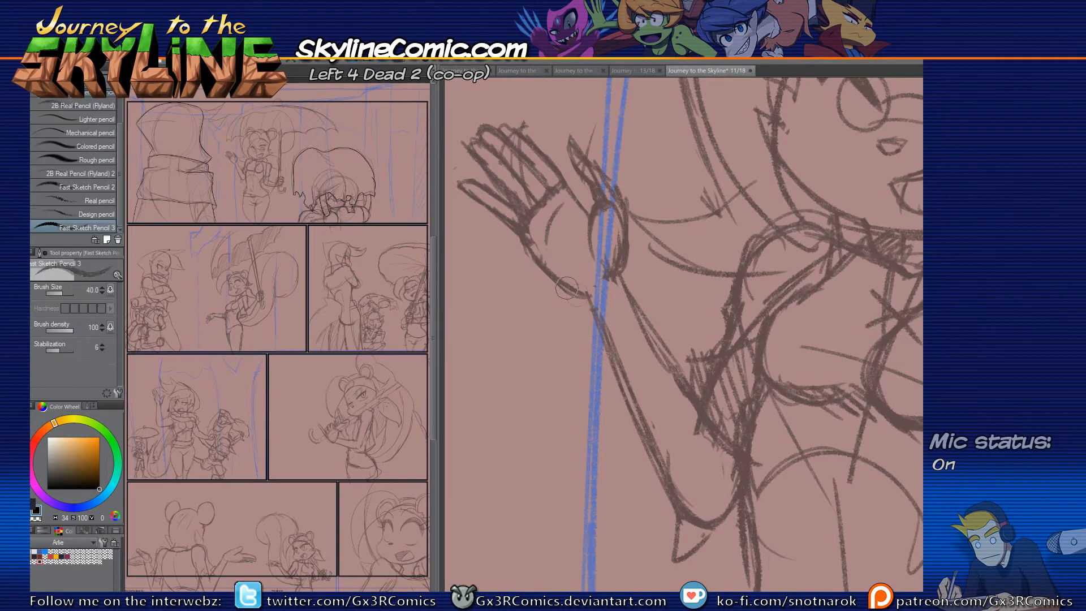
key(e)
key(p)
key(e)
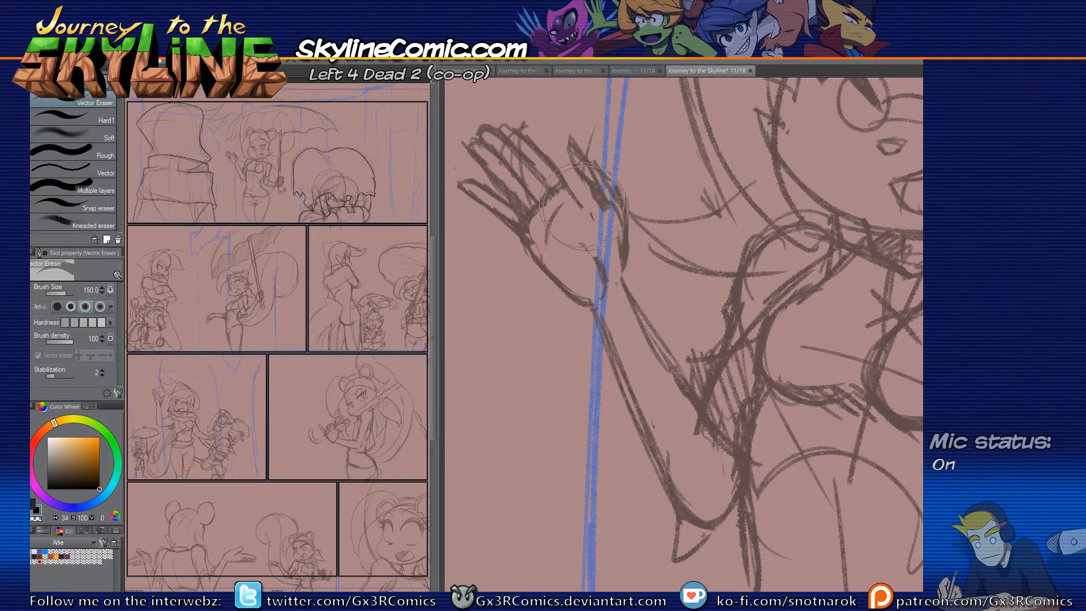
key(p)
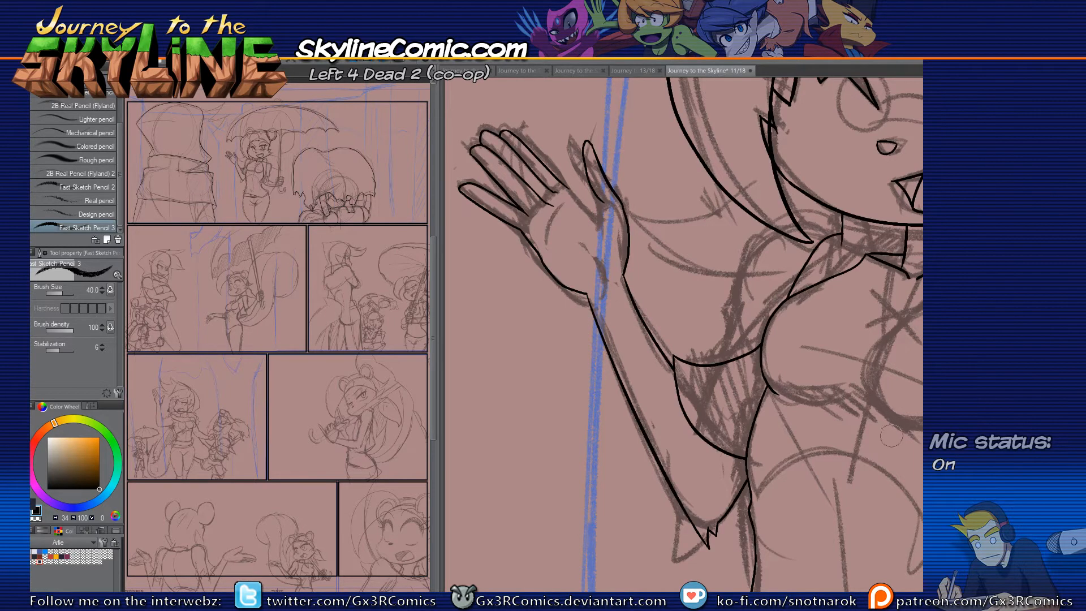
Step: Ink the web line running from the base of the index finger to the thumb
key(m)
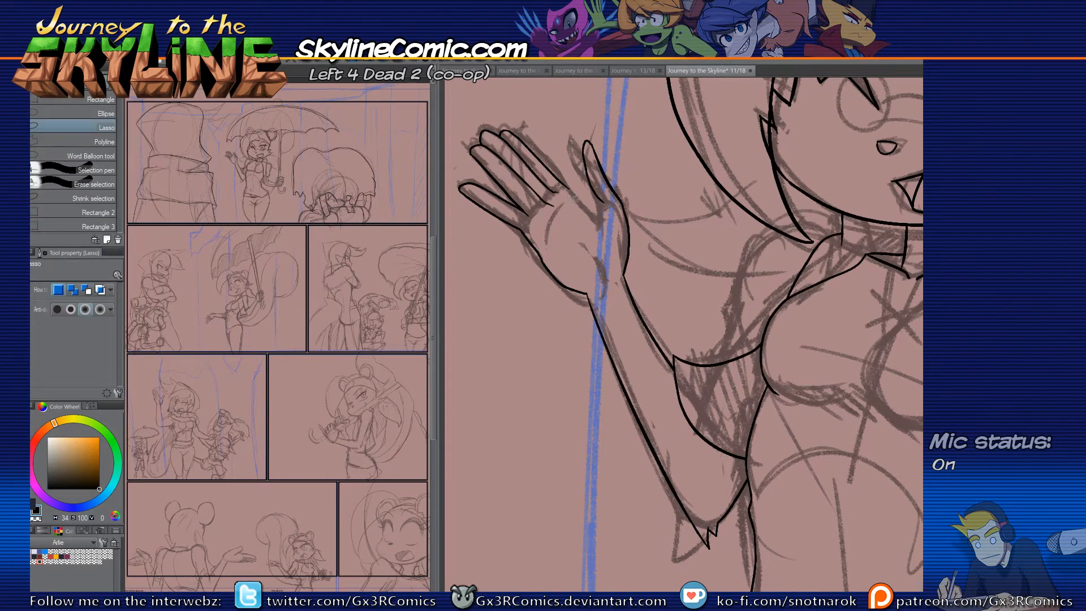
key(comma)
key(period)
key(p)
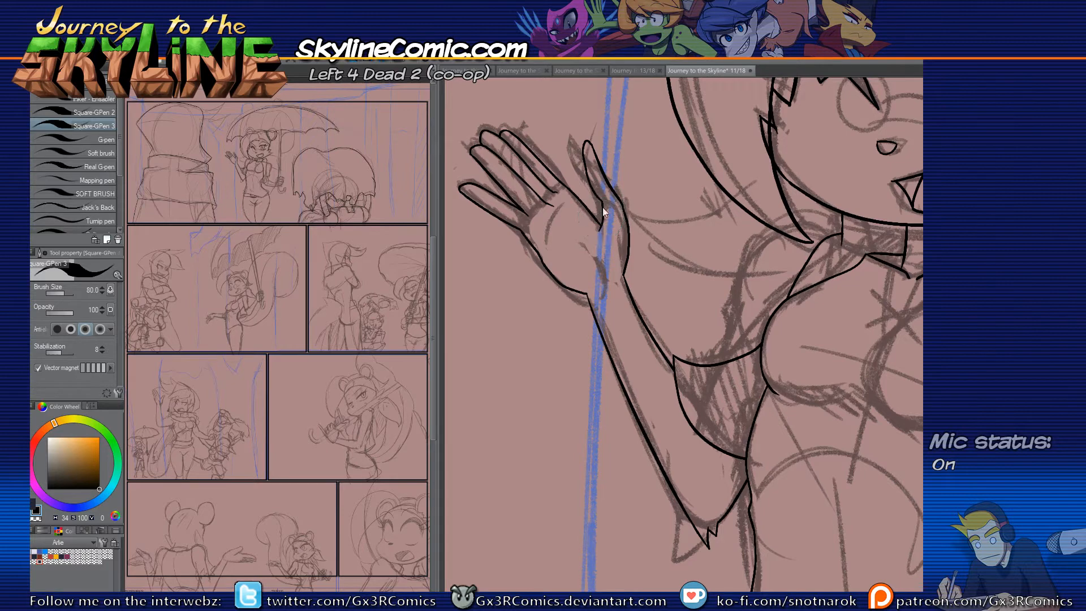
key(e)
key(p)
Step: Ink a short crease on the palm, delete the contents of a lasso selection around that area, and deselect
drag(563, 218, 549, 240)
key(m)
mouse_move(507, 218)
mouse_down()
mouse_move(549, 251)
mouse_move(510, 224)
mouse_move(549, 270)
mouse_up()
key(p)
key(Delete)
key(ctrl+d)
Step: Ink the wavy outer contour of the raised upper arm from the collar down to the sleeve opening, trimming the shoulder overlap
drag(652, 351, 642, 377)
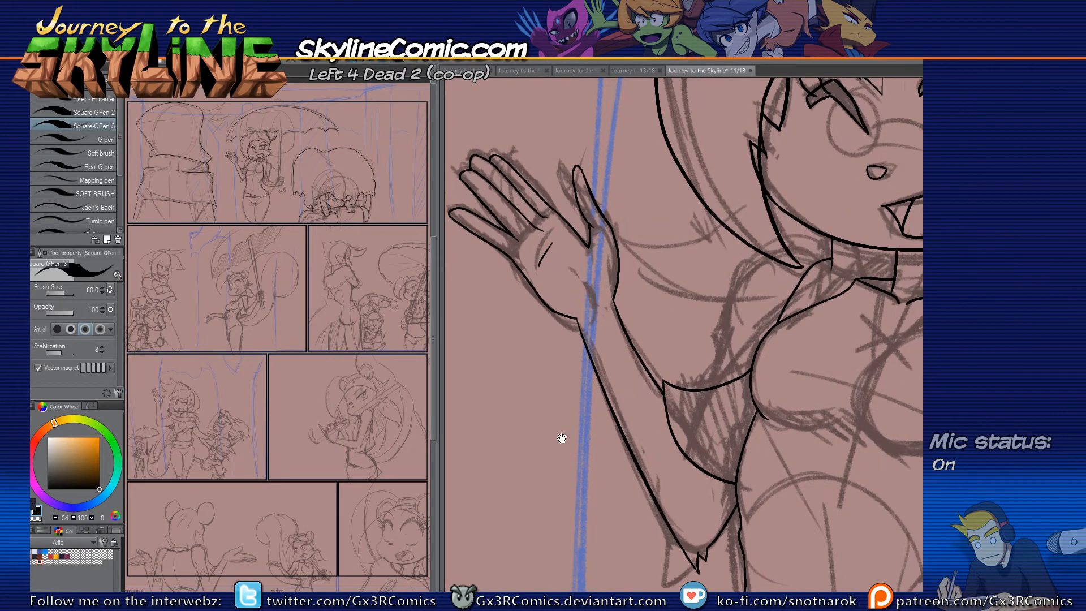
drag(700, 349, 588, 421)
drag(650, 394, 648, 357)
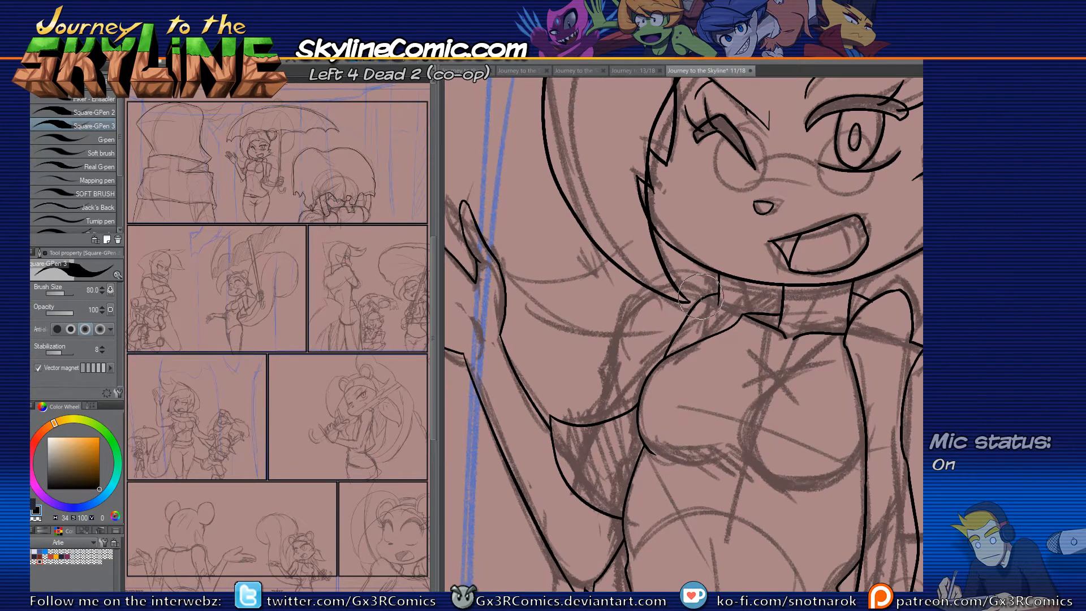
mouse_move(704, 298)
mouse_down()
mouse_move(624, 337)
mouse_move(592, 423)
mouse_up()
key(e)
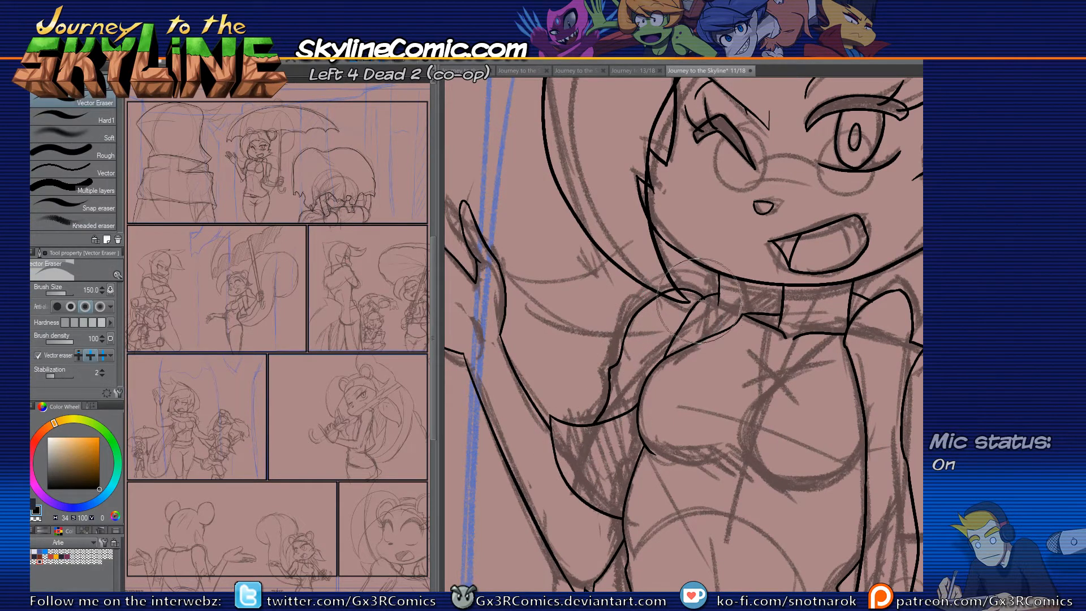
key(p)
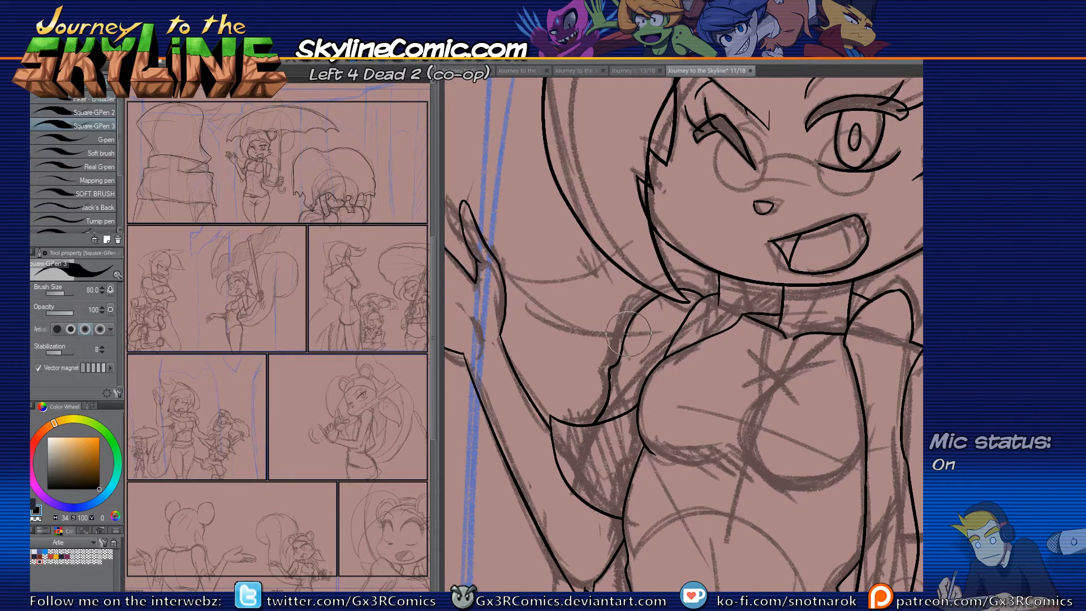
Step: Ink the pointed hair lock extending behind the raised upper arm, cleaning its ends where they meet the hair and arm
mouse_move(625, 335)
mouse_down()
mouse_move(546, 316)
mouse_move(532, 244)
mouse_move(523, 266)
mouse_move(579, 276)
mouse_move(628, 235)
mouse_move(623, 259)
mouse_up()
key(e)
key(p)
drag(754, 339, 676, 370)
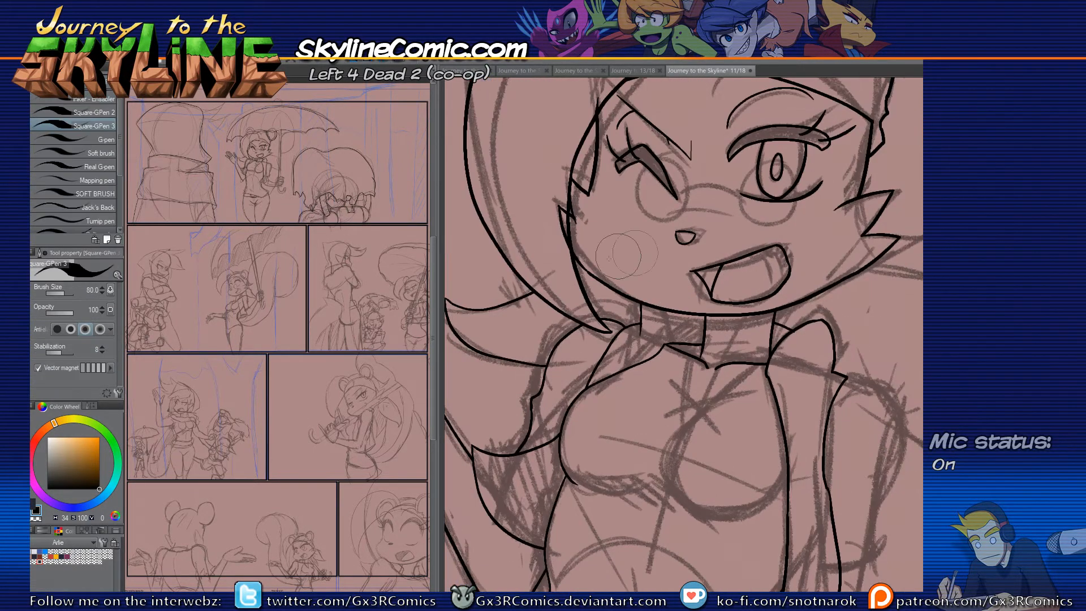
mouse_move(558, 272)
mouse_down()
mouse_move(609, 262)
mouse_move(566, 263)
mouse_up()
key(e)
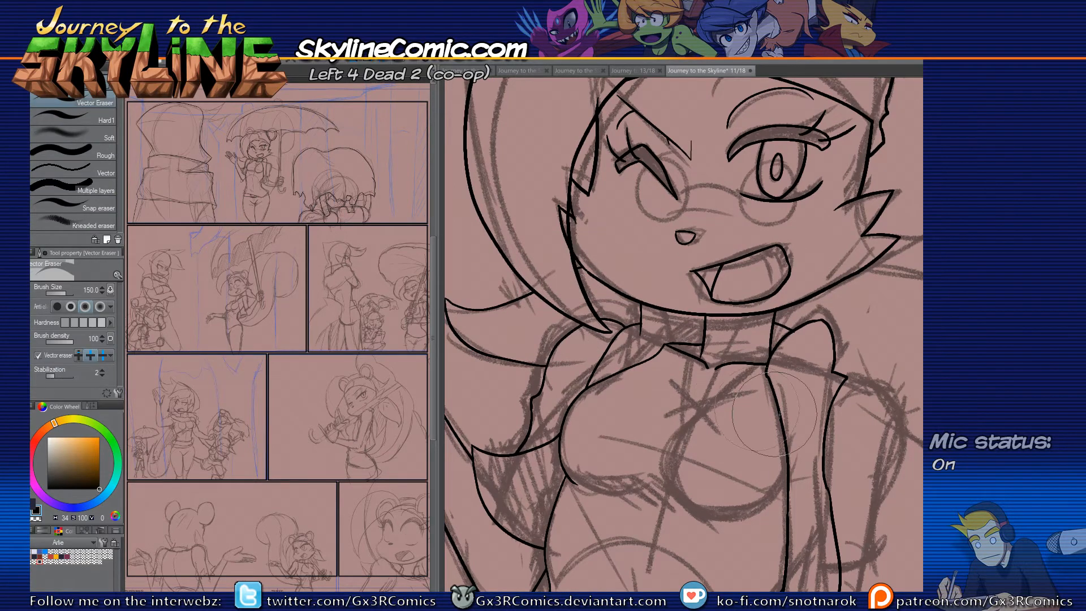
Step: Ink the outer contour of the lowered upper arm's sleeve from the shoulder down to its hem, trimming overlapping ends
key(p)
drag(725, 423, 558, 395)
mouse_move(756, 377)
mouse_down()
mouse_move(707, 209)
mouse_move(719, 294)
mouse_up()
mouse_move(639, 266)
mouse_down()
mouse_move(687, 306)
mouse_move(675, 353)
mouse_up()
key(ctrl+z)
mouse_move(640, 266)
mouse_down()
mouse_move(683, 308)
mouse_move(665, 387)
mouse_move(674, 375)
mouse_move(672, 454)
mouse_move(633, 469)
mouse_move(606, 346)
mouse_up()
key(e)
key(p)
drag(645, 309, 637, 372)
mouse_move(661, 301)
mouse_down()
mouse_move(639, 176)
mouse_move(622, 198)
mouse_up()
key(e)
Step: Ink the pointed fur tuft at the lowered arm's elbow, below the jacket's edge
key(p)
drag(551, 276, 706, 339)
key(ctrl+z)
mouse_move(598, 323)
mouse_down()
mouse_move(529, 311)
mouse_move(565, 304)
mouse_move(539, 289)
mouse_up()
key(e)
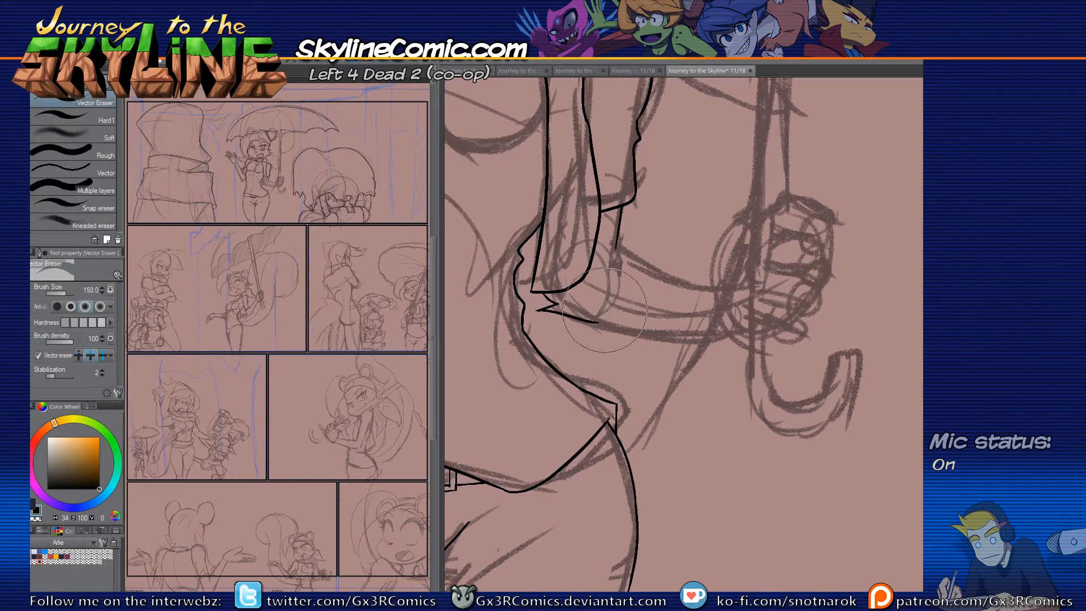
Step: Ink the forearm's lower and upper contours to the wrist, with a curve over the back of the hand
key(p)
drag(582, 321, 755, 329)
key(ctrl+z)
drag(588, 322, 748, 334)
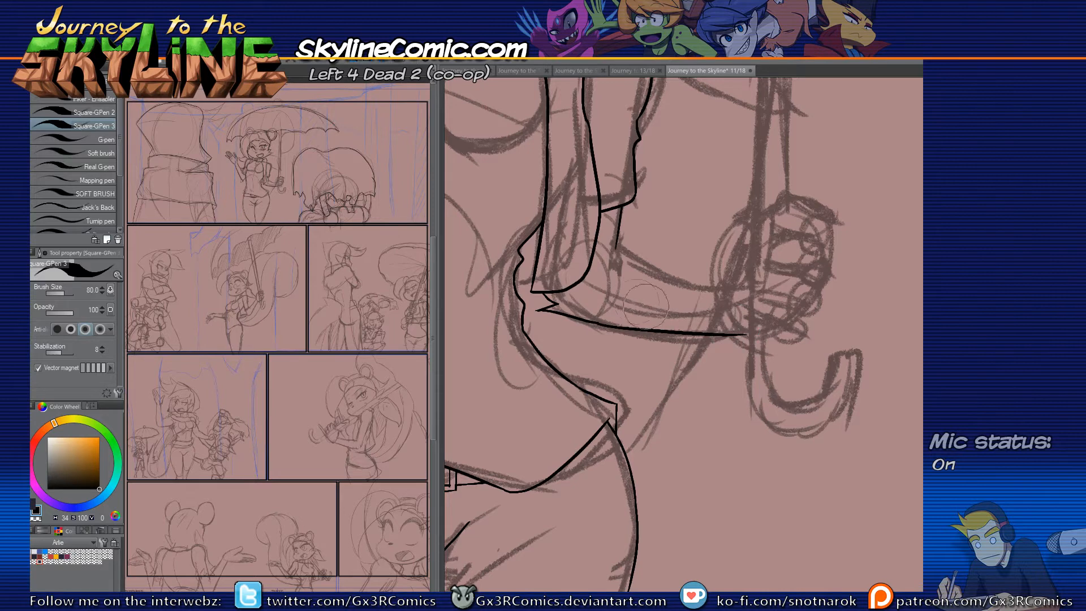
mouse_move(747, 266)
mouse_down()
mouse_move(668, 321)
mouse_move(679, 273)
mouse_up()
key(ctrl+z)
mouse_move(637, 346)
mouse_down()
mouse_move(647, 296)
mouse_move(684, 269)
mouse_up()
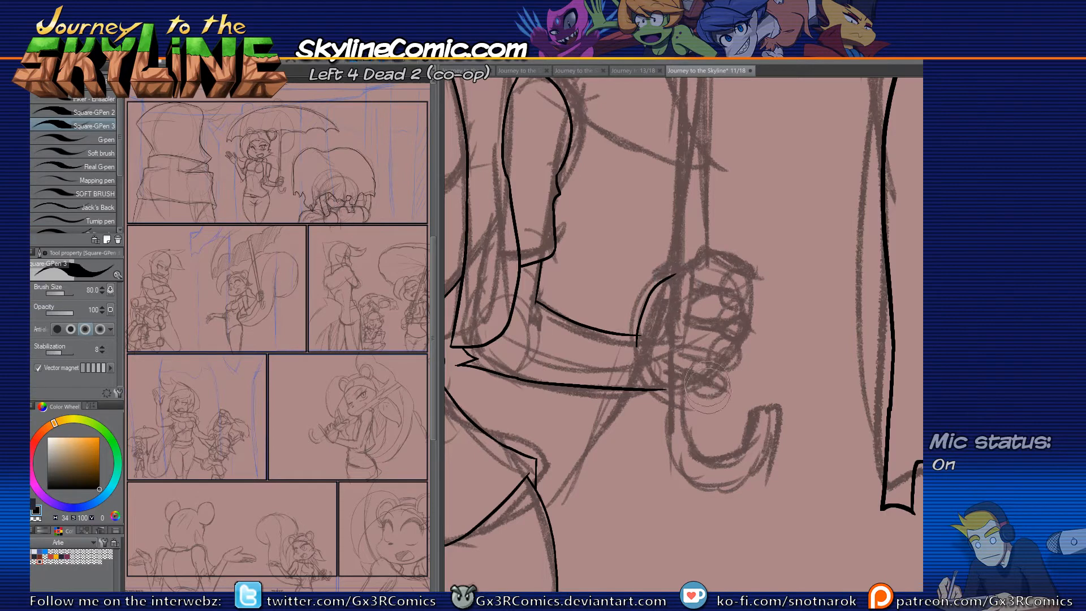
Step: Ink the fist's bottom edge and its lower outer knuckles
mouse_move(647, 388)
mouse_down()
mouse_move(682, 396)
mouse_move(708, 382)
mouse_move(684, 399)
mouse_move(723, 374)
mouse_move(710, 395)
mouse_move(744, 320)
mouse_up()
key(ctrl+z)
key(ctrl+z)
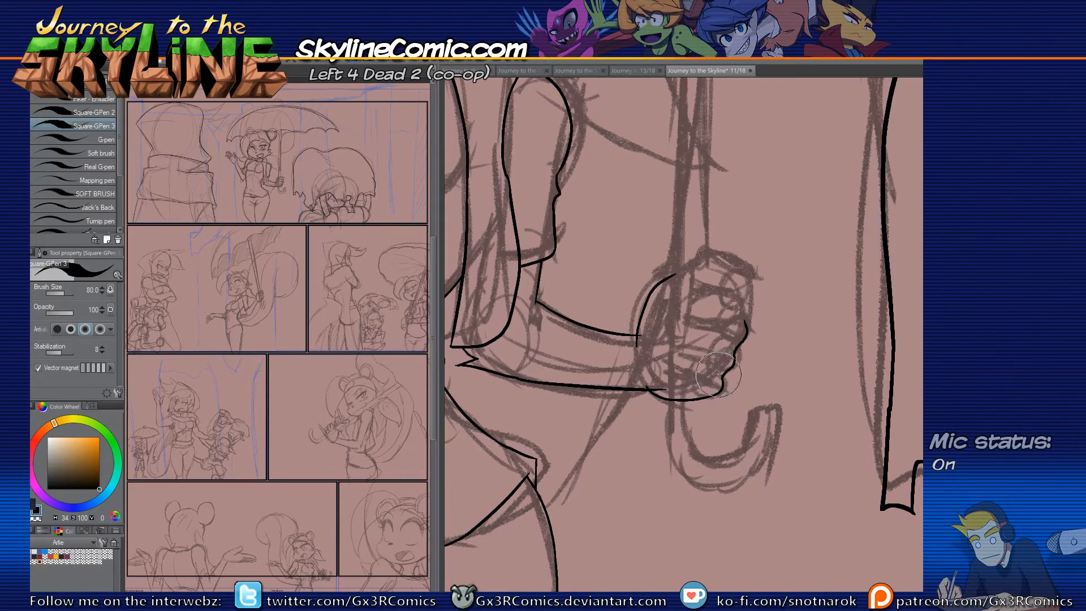
Step: Ink the little finger's upper edge and curled tip inside the fist, and trim stray line ends near the wrist
mouse_move(716, 371)
mouse_down()
mouse_move(701, 353)
mouse_move(658, 349)
mouse_move(705, 354)
mouse_move(657, 358)
mouse_move(684, 380)
mouse_up()
key(ctrl+z)
key(ctrl+z)
key(ctrl+z)
drag(663, 370, 672, 384)
key(e)
click(661, 390)
click(652, 390)
key(p)
key(ctrl+z)
key(e)
click(647, 385)
click(642, 335)
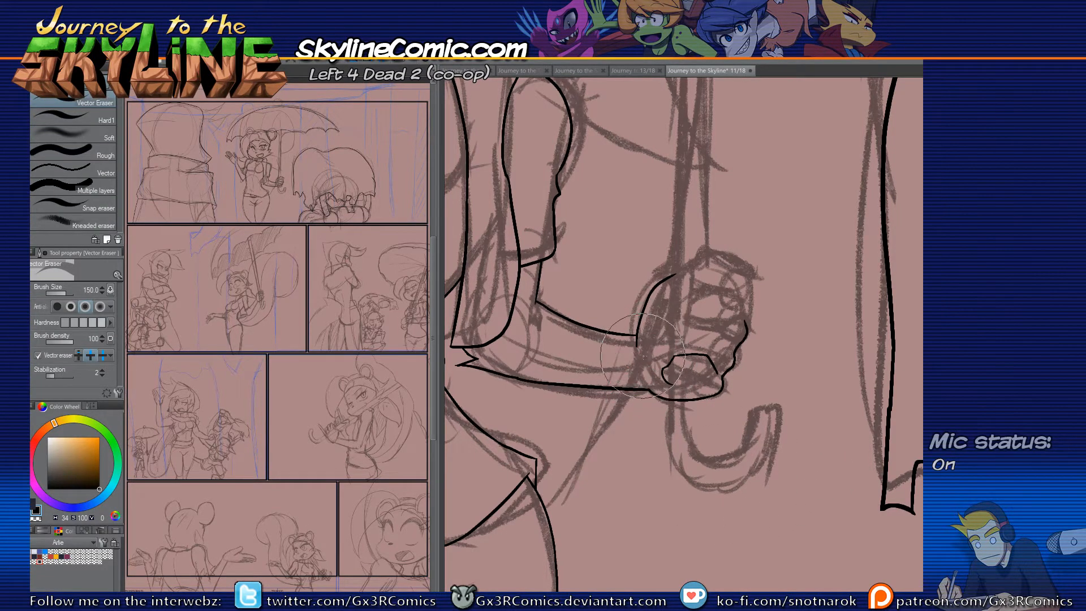
Step: Ink the ring and middle fingers stacked above the little finger
key(p)
mouse_move(731, 346)
mouse_down()
mouse_move(723, 326)
mouse_move(671, 327)
mouse_move(667, 337)
mouse_up()
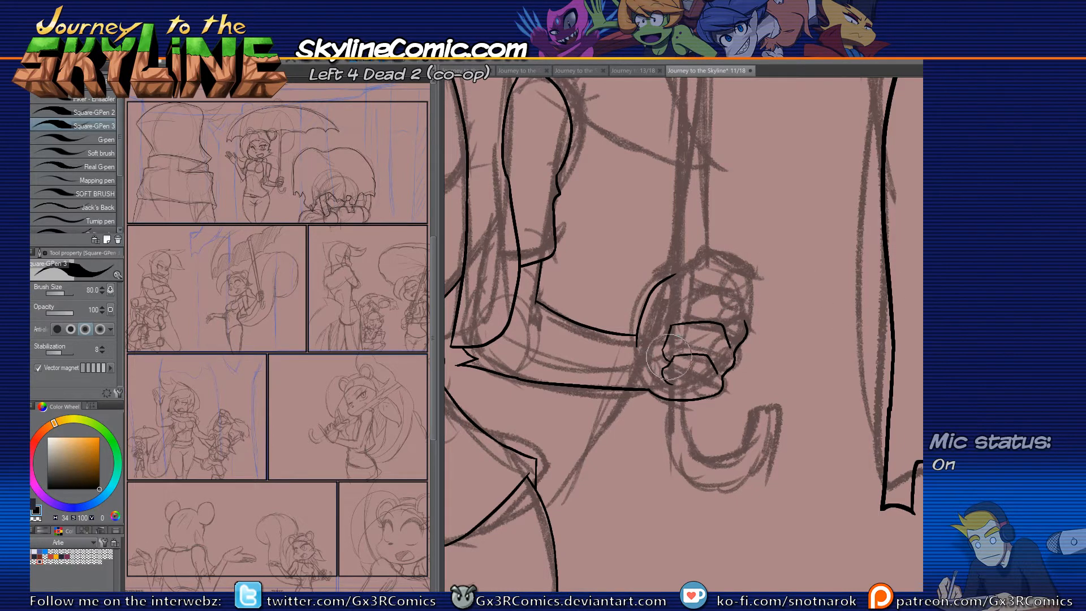
drag(664, 349, 672, 356)
mouse_move(744, 321)
mouse_down()
mouse_move(737, 290)
mouse_move(691, 289)
mouse_move(677, 324)
mouse_up()
key(e)
key(p)
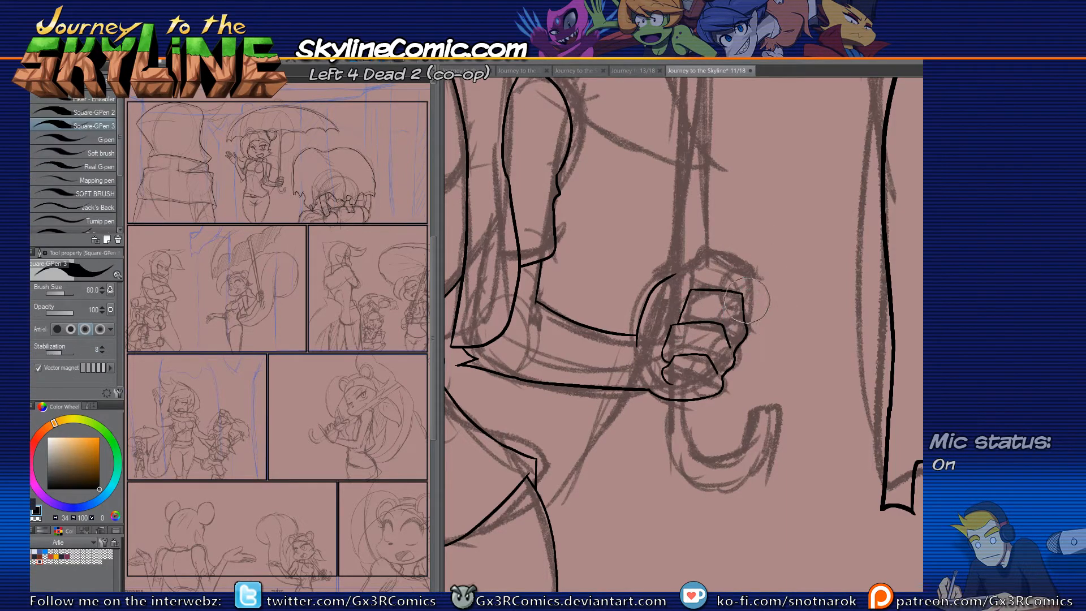
Step: Ink the index finger at the top of the fist, closing its outer knuckle edge
drag(745, 324, 749, 263)
key(ctrl+z)
mouse_move(745, 325)
mouse_down()
mouse_move(752, 270)
mouse_move(746, 297)
mouse_move(751, 275)
mouse_move(722, 266)
mouse_move(701, 288)
mouse_up()
key(e)
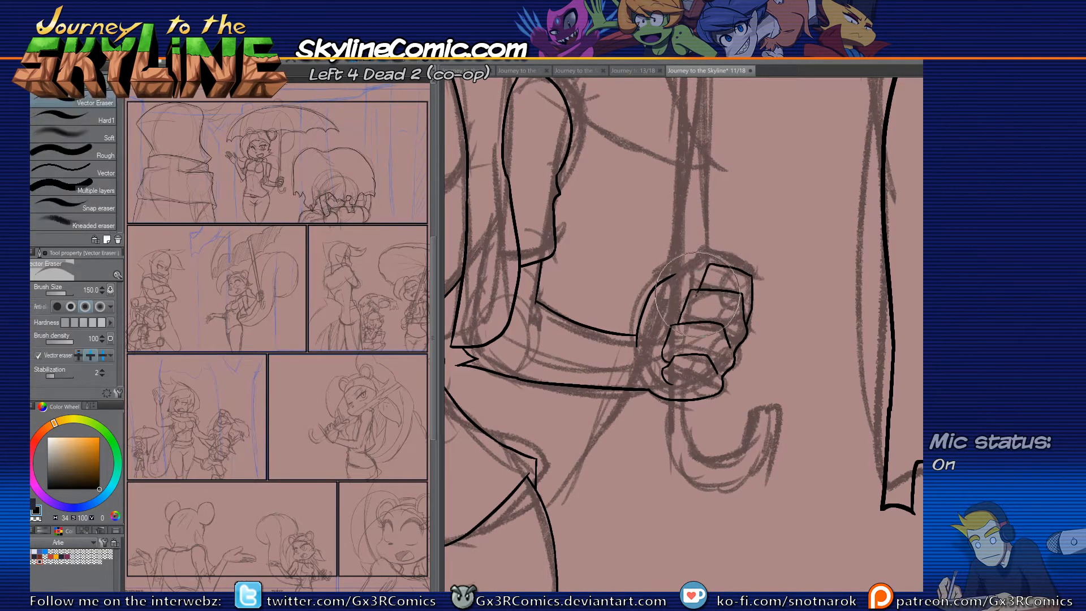
Step: Extend the curve of the back of the hand up to the index finger and down toward the palm
key(p)
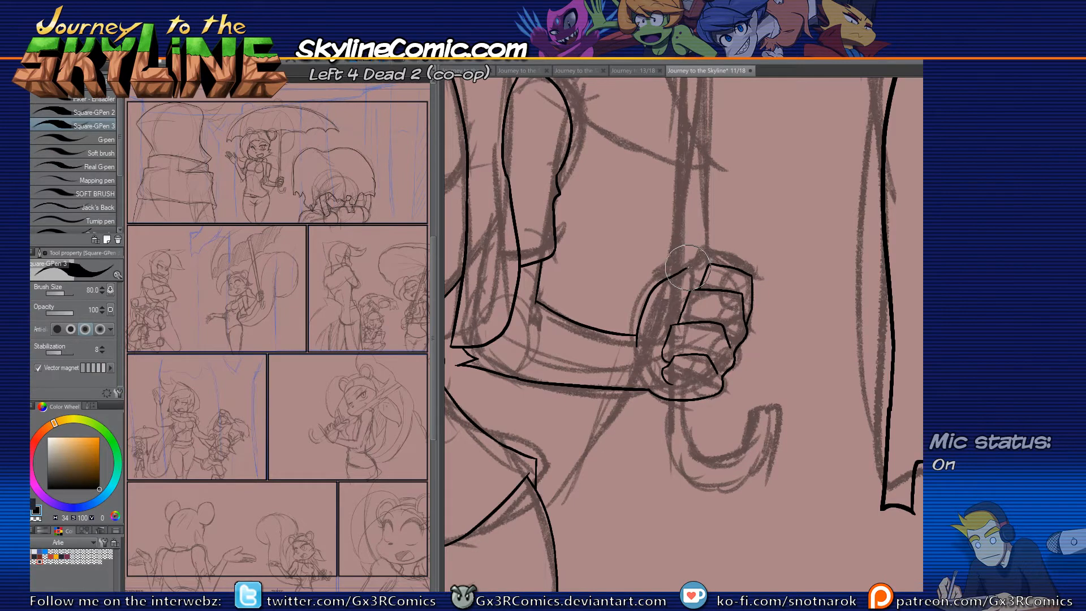
key(e)
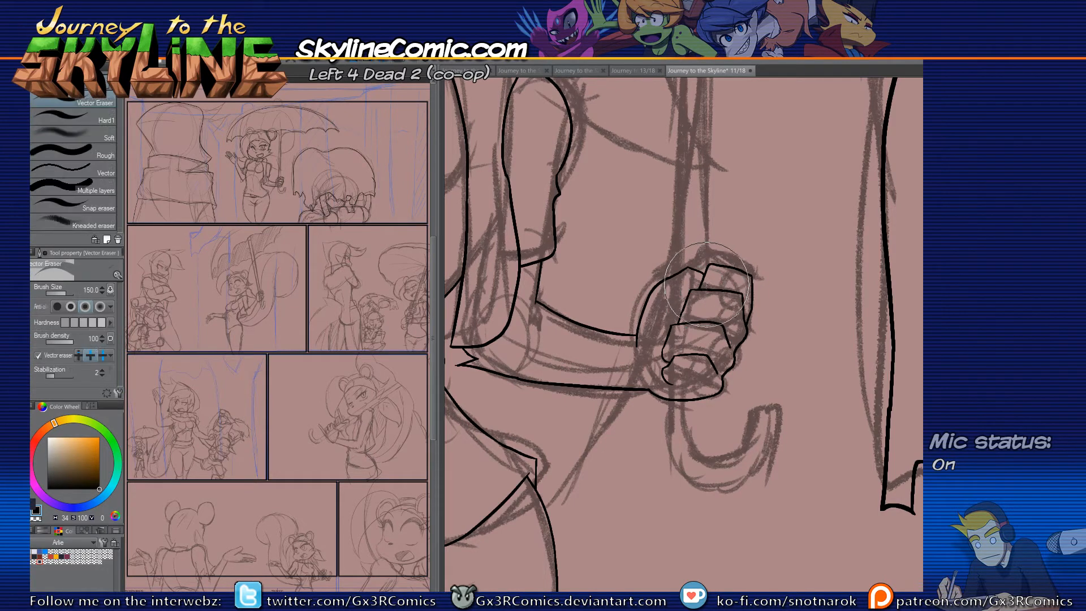
key(p)
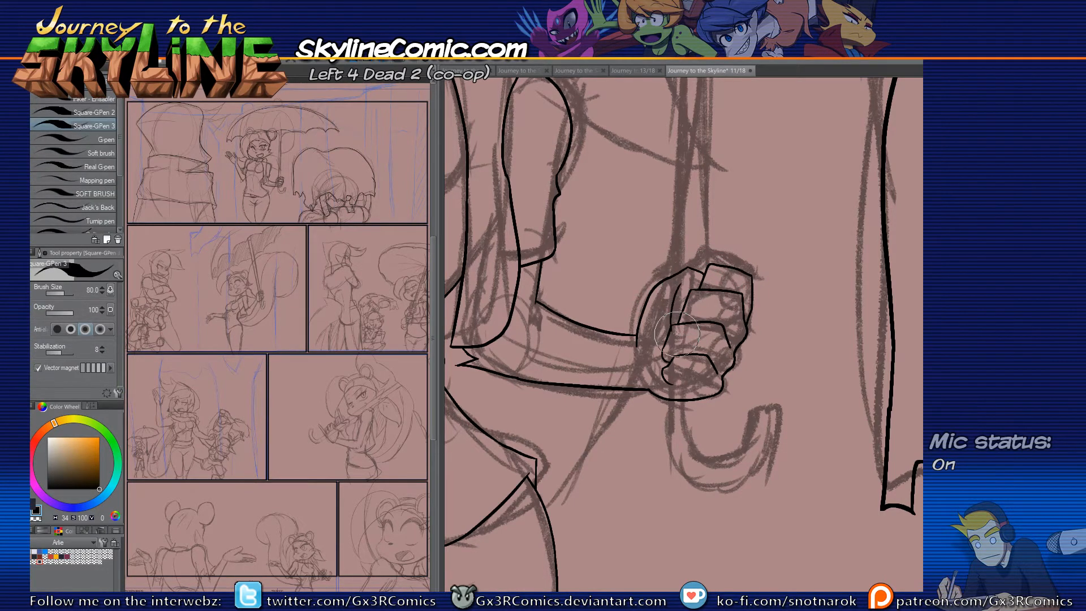
key(e)
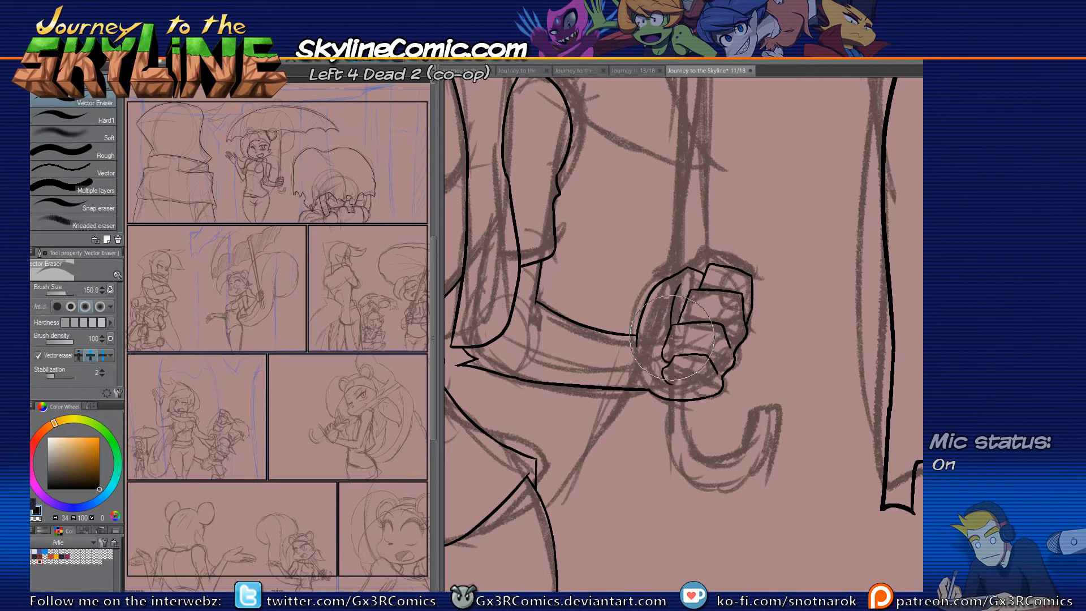
Step: Erase the curve over the back of the hand and ink a raised thumb from the wrist along the umbrella shaft
key(p)
drag(598, 344, 665, 402)
drag(659, 260, 635, 385)
drag(718, 360, 683, 310)
mouse_move(693, 430)
mouse_down()
mouse_move(683, 332)
mouse_move(612, 532)
mouse_up()
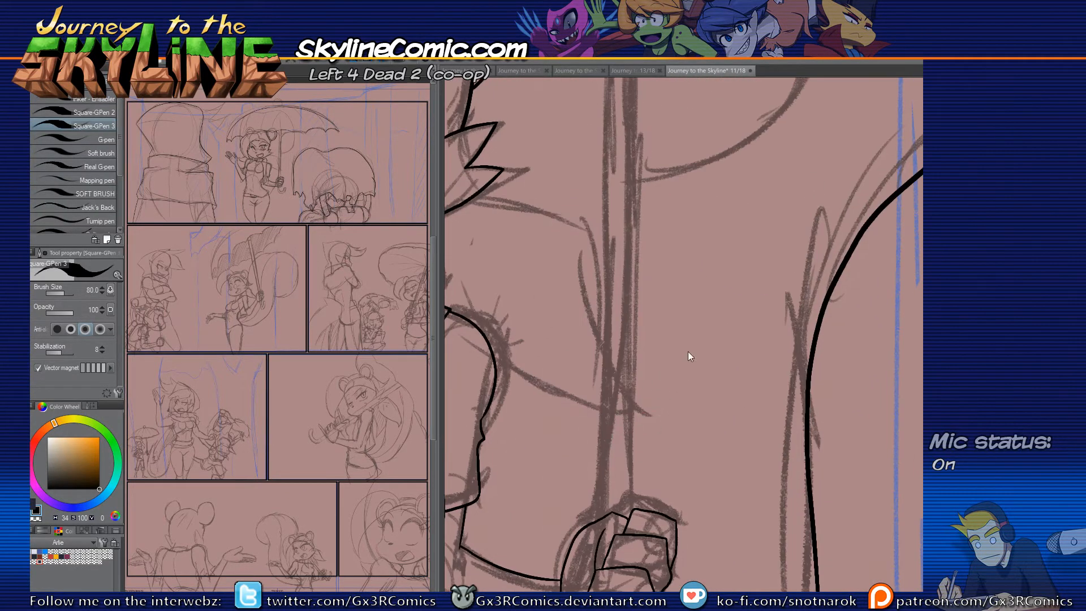
scroll(667, 396, down, 2)
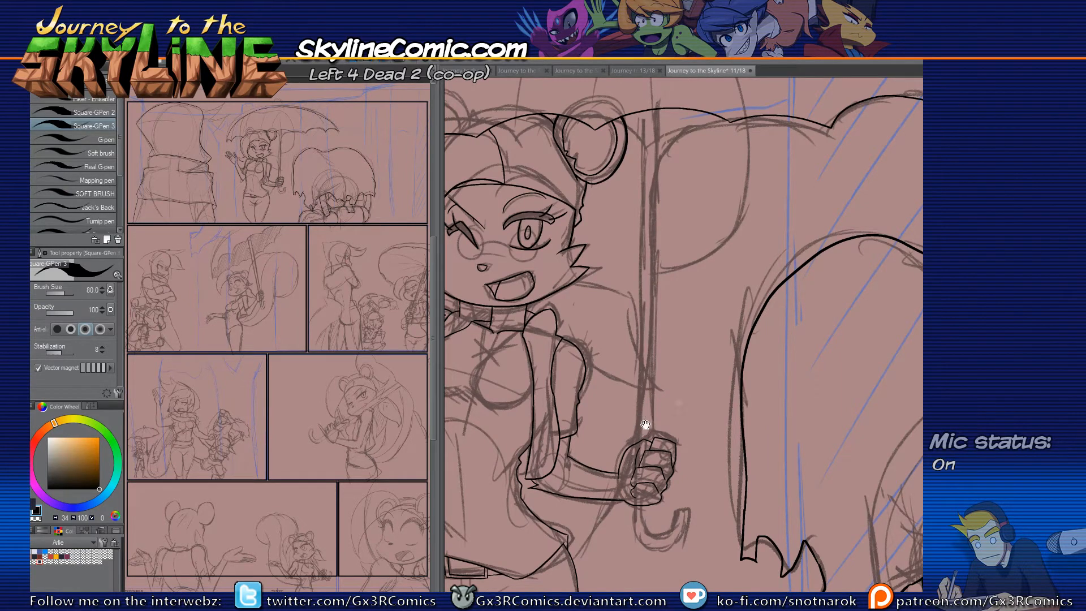
drag(669, 401, 663, 353)
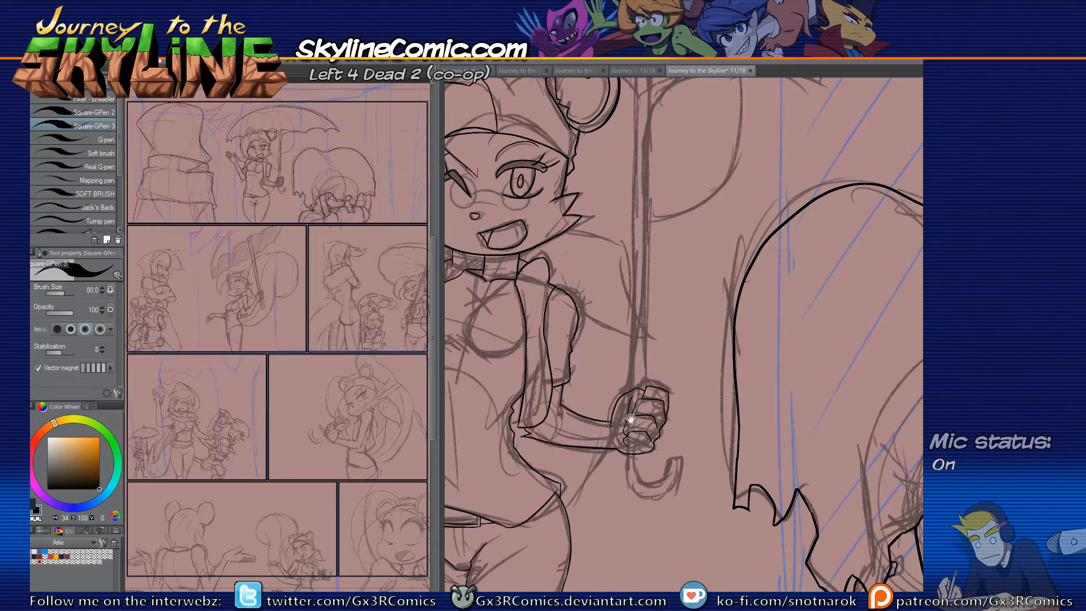
key(e)
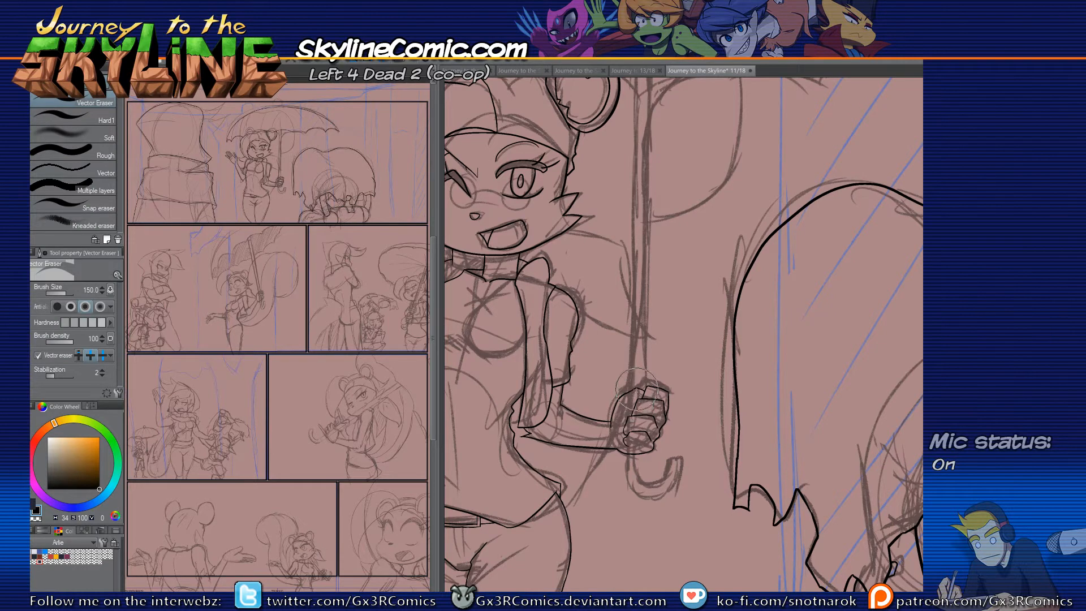
key(p)
scroll(612, 425, up, 2)
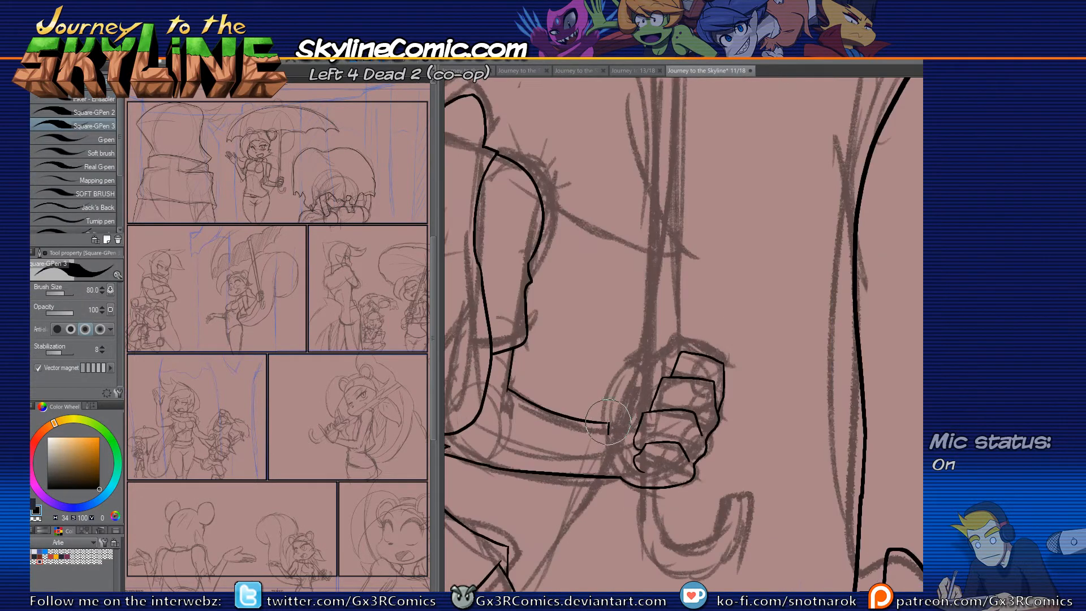
mouse_move(608, 435)
mouse_down()
mouse_move(639, 318)
mouse_move(651, 325)
mouse_move(648, 306)
mouse_move(654, 325)
mouse_up()
key(ctrl+z)
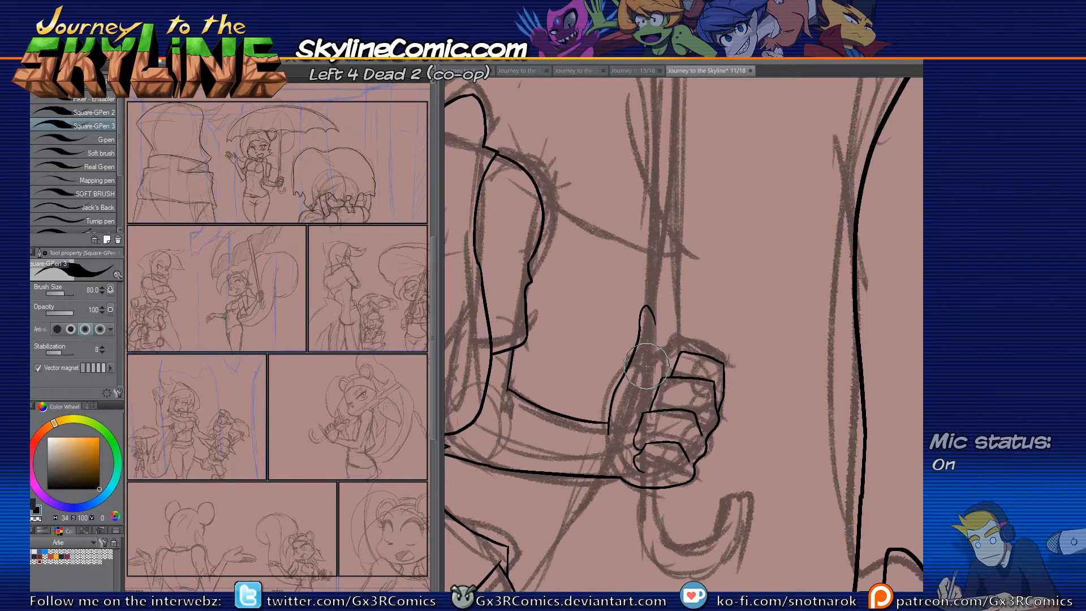
mouse_move(654, 321)
mouse_down()
mouse_move(655, 353)
mouse_move(642, 368)
mouse_move(693, 428)
mouse_up()
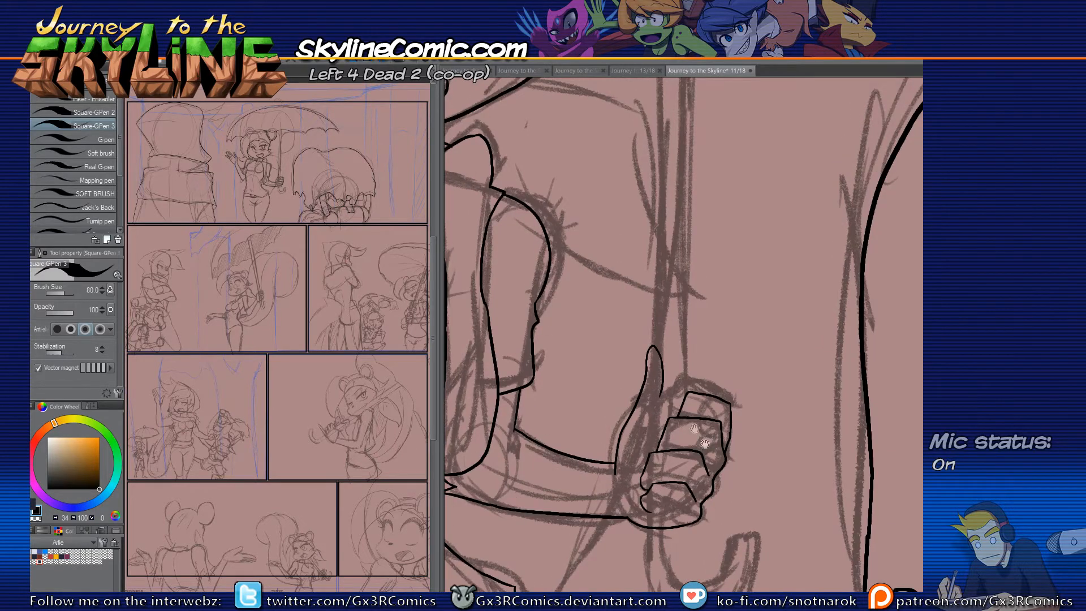
Step: Draw the umbrella shaft's two long parallel edges with straight lines passing down through the fist
key(ctrl+minus)
drag(738, 399, 709, 393)
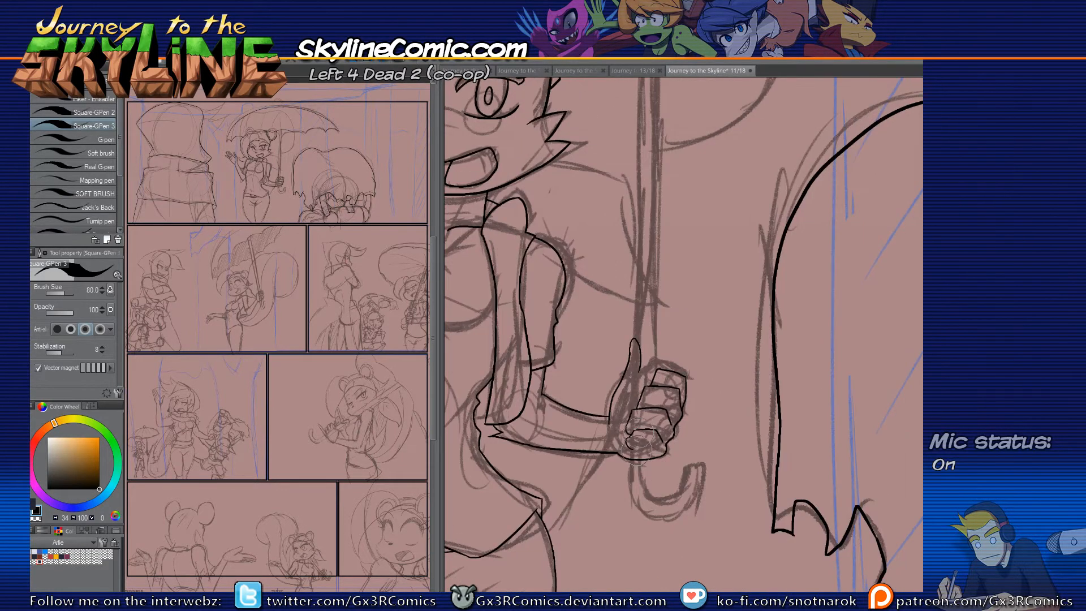
key(u)
drag(643, 422, 620, 486)
drag(604, 544, 616, 129)
drag(614, 272, 573, 104)
drag(572, 521, 592, 234)
scroll(591, 436, down, 6)
mouse_move(591, 425)
mouse_down()
mouse_move(592, 370)
mouse_move(588, 413)
mouse_move(600, 398)
mouse_up()
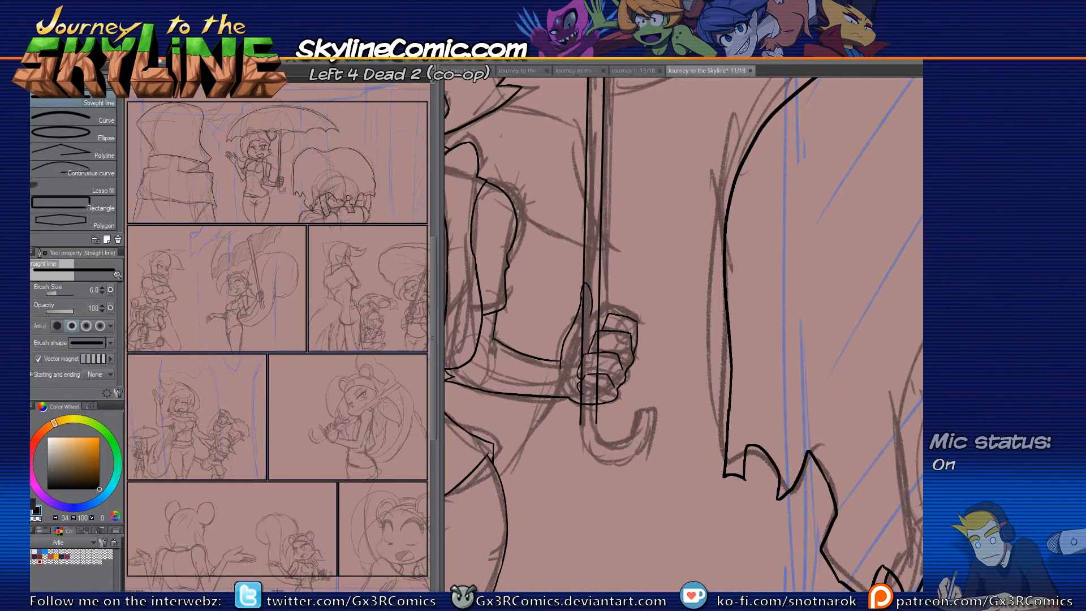
Step: Ink the little finger's tip wrapping around the umbrella shaft, and erase the overlapping lines
key(ctrl+plus)
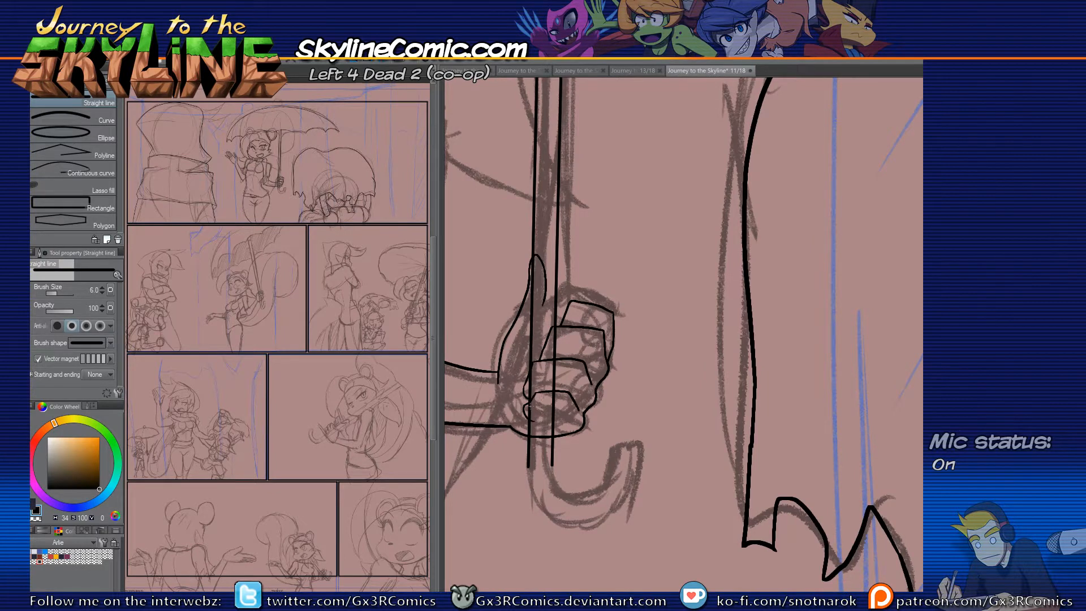
key(p)
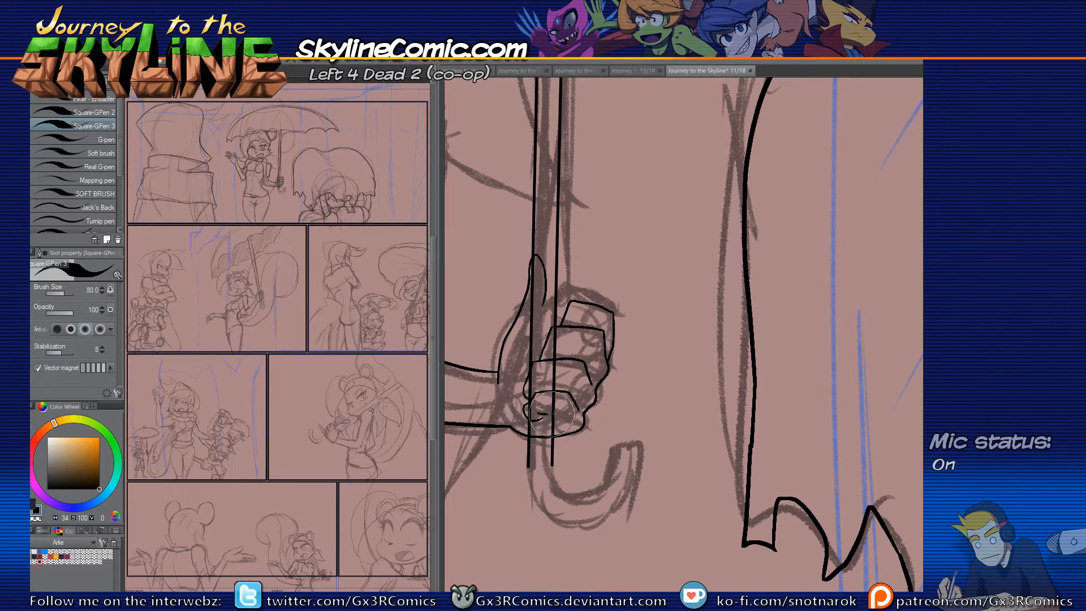
key(e)
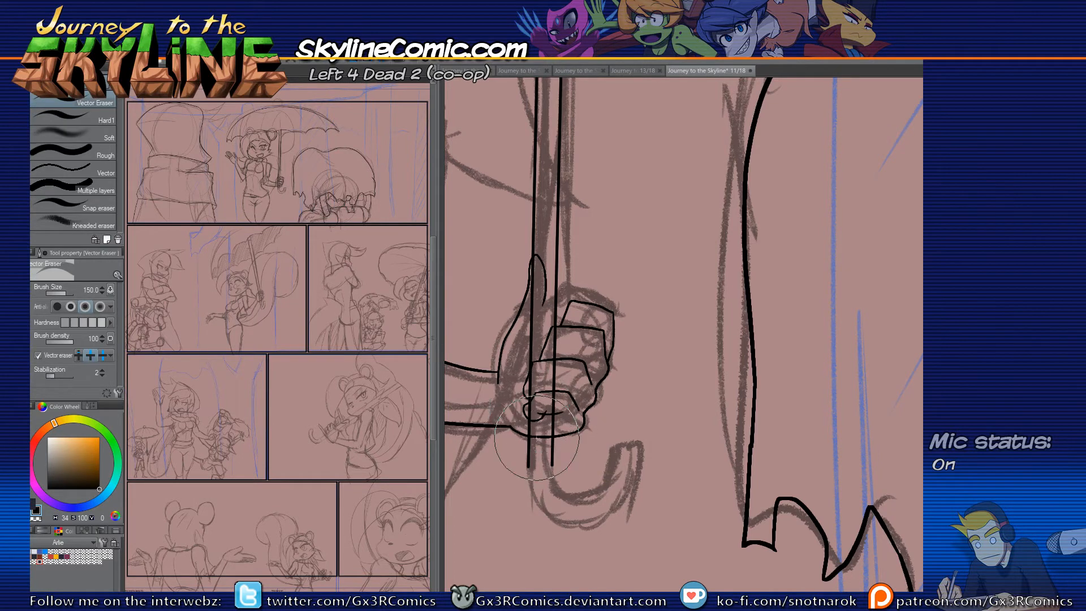
key(p)
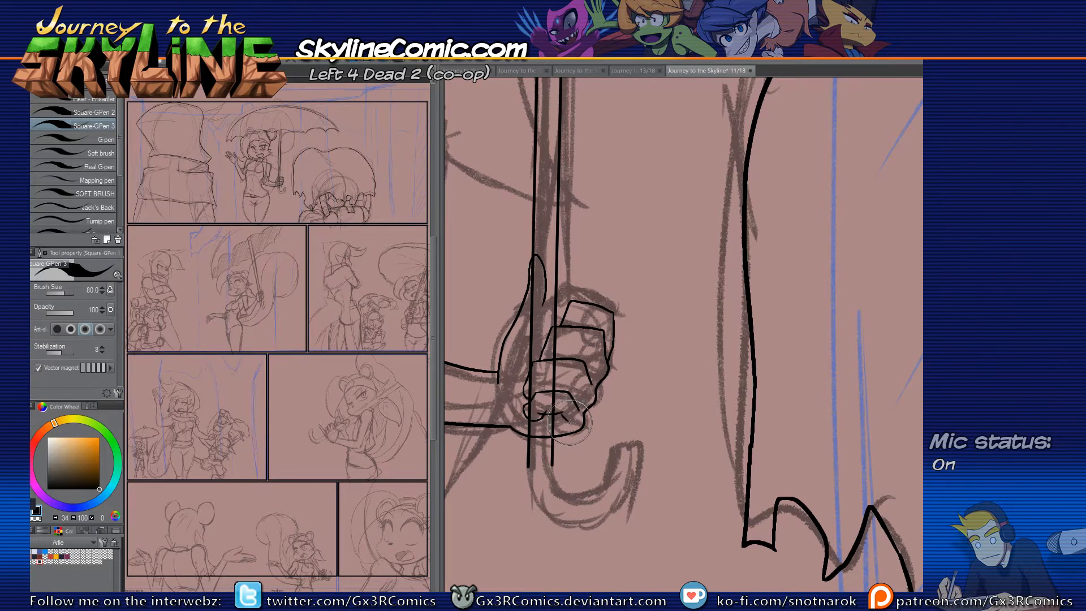
key(e)
key(p)
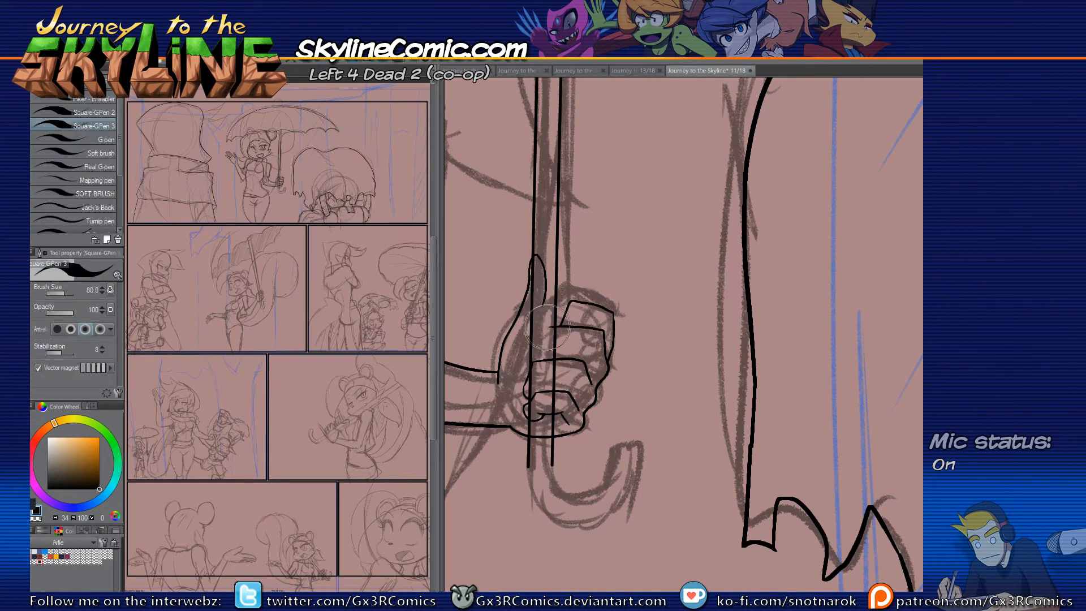
Step: Extend the middle and index fingertips around the umbrella shaft, and erase the shaft lines crossing the fingers
drag(525, 339, 532, 362)
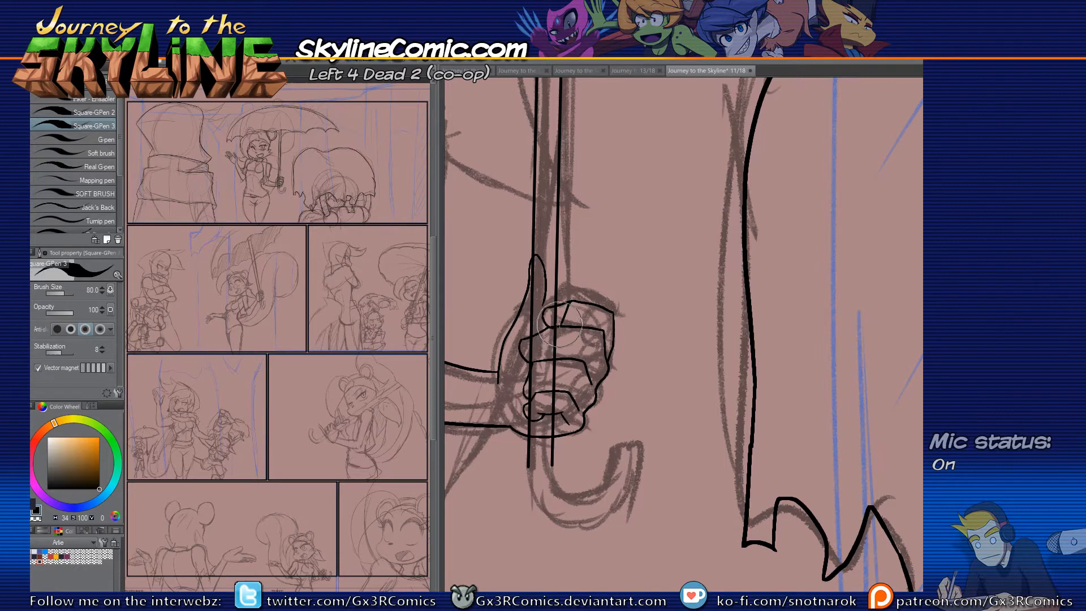
key(e)
key(p)
key(e)
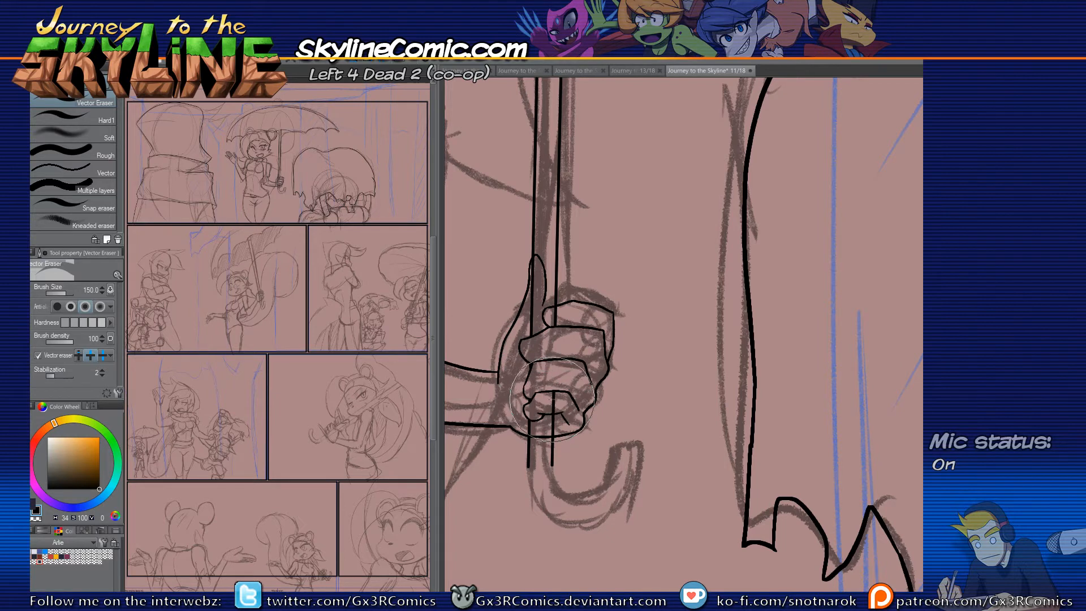
key(p)
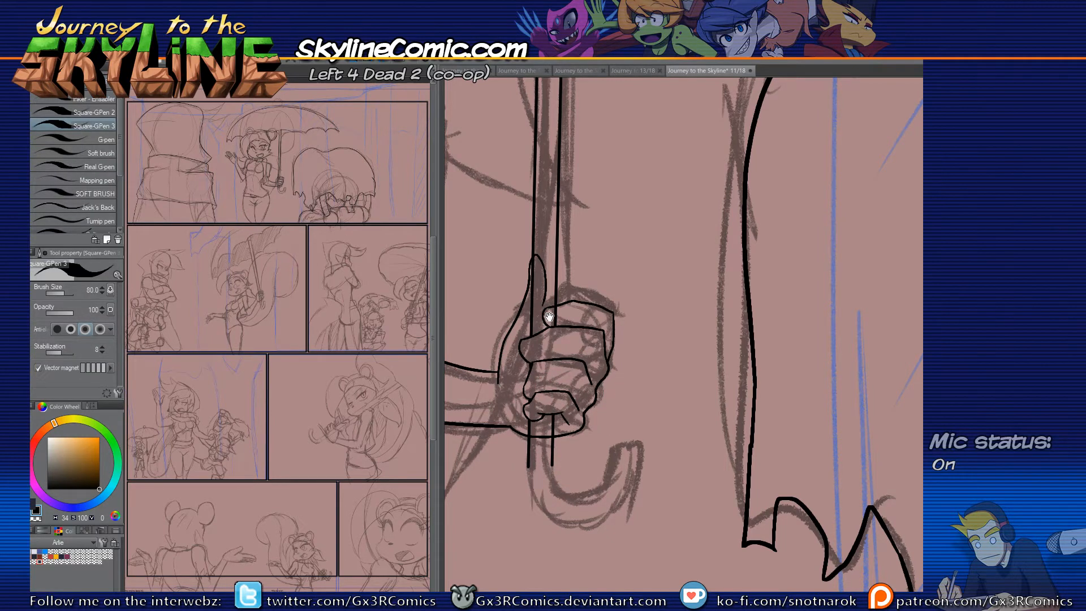
Step: Draw the outer and inner edges of the umbrella's hooked handle below the fist with the Curve tool
drag(573, 469, 593, 325)
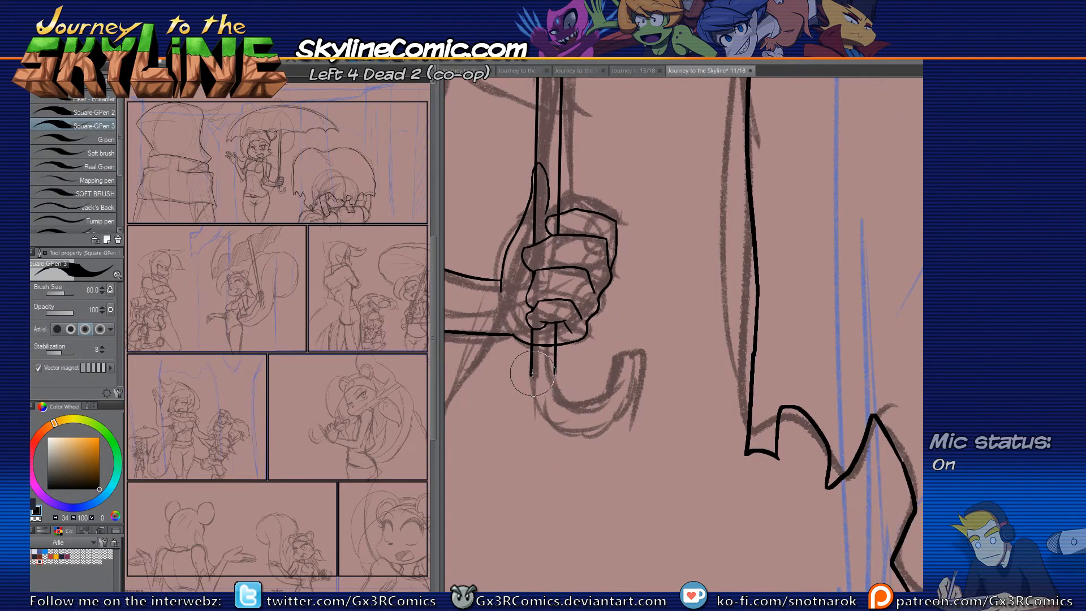
key(u)
click(98, 121)
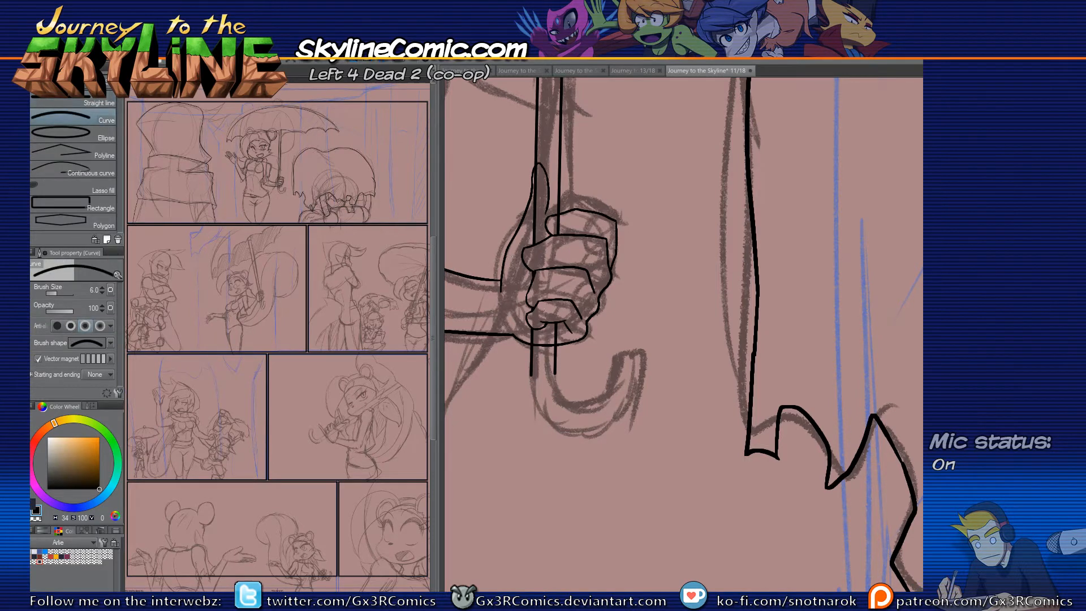
click(528, 447)
drag(591, 434, 640, 355)
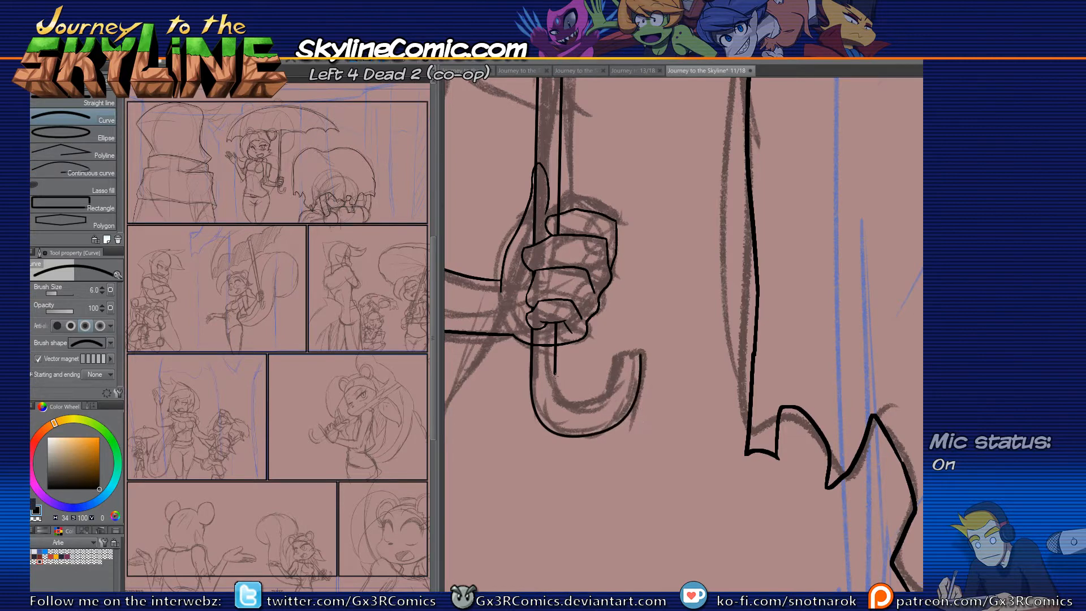
drag(581, 408, 620, 355)
drag(562, 338, 585, 397)
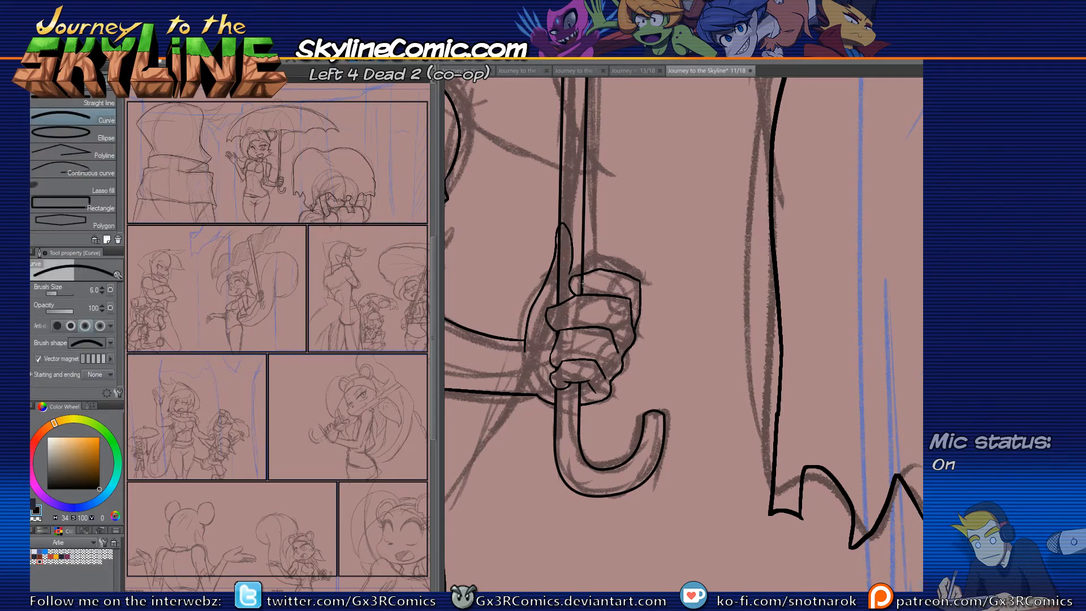
Step: Erase the part of the thumb outline that overlaps the umbrella shaft
key(e)
key(u)
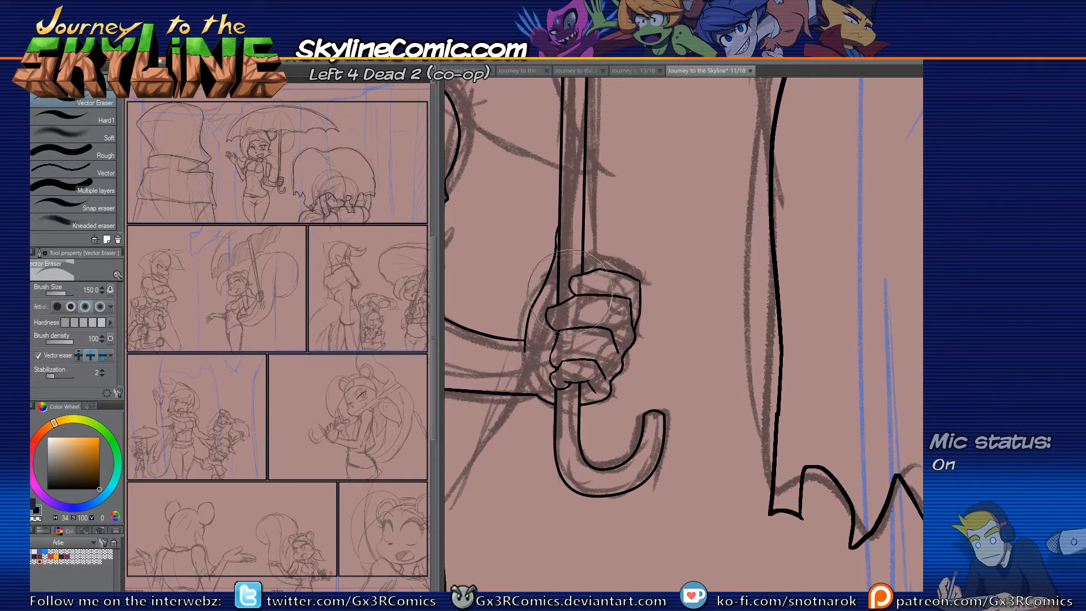
drag(600, 318, 637, 323)
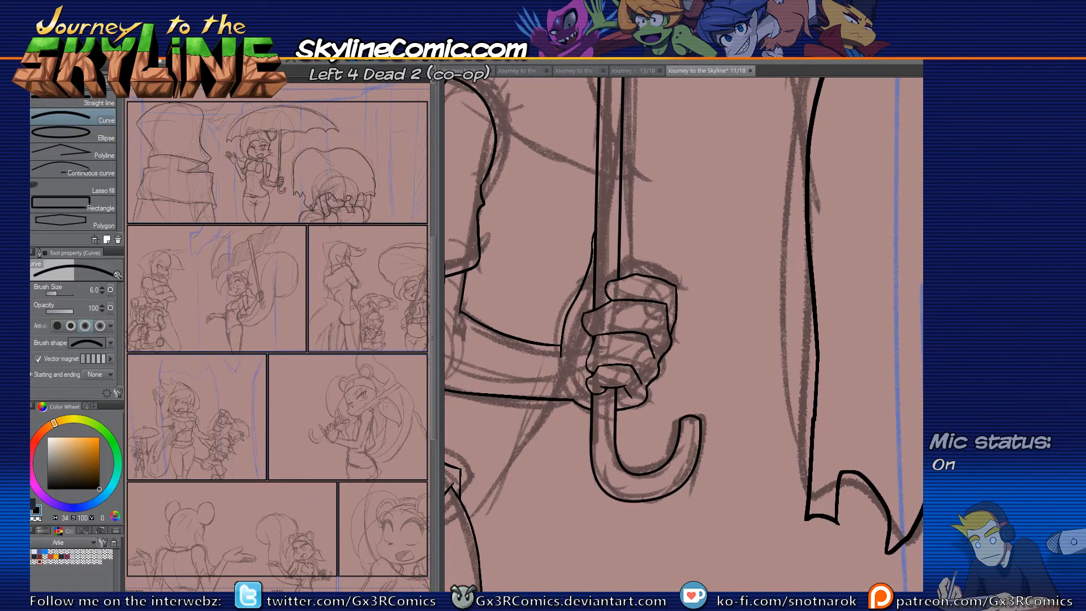
Step: Ink the curved outer edge of the hair behind her shoulder, from the cheek tuft towards the umbrella shaft
drag(591, 362, 648, 334)
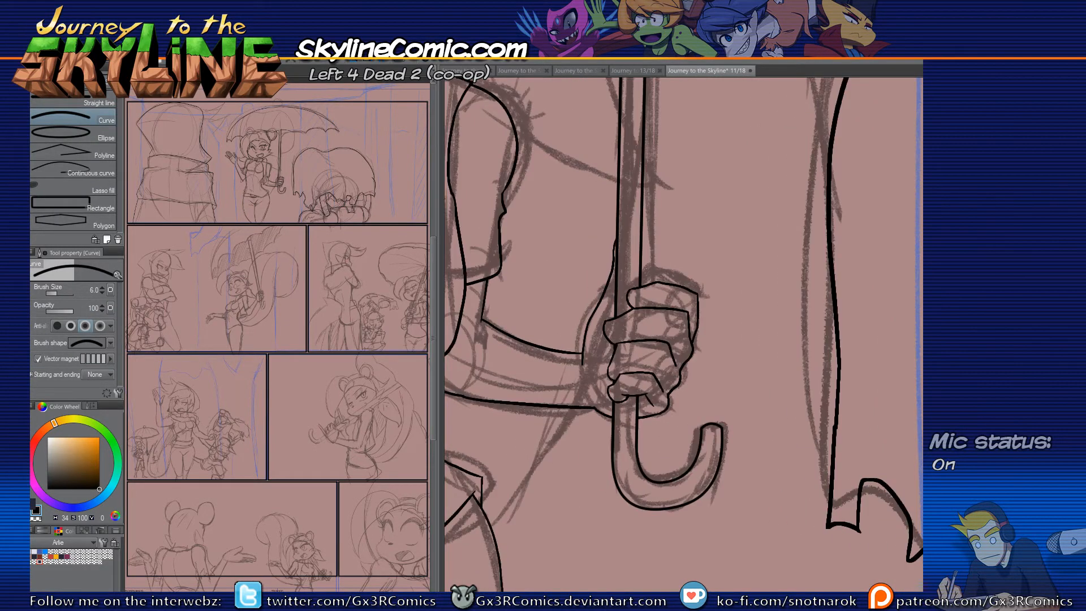
key(p)
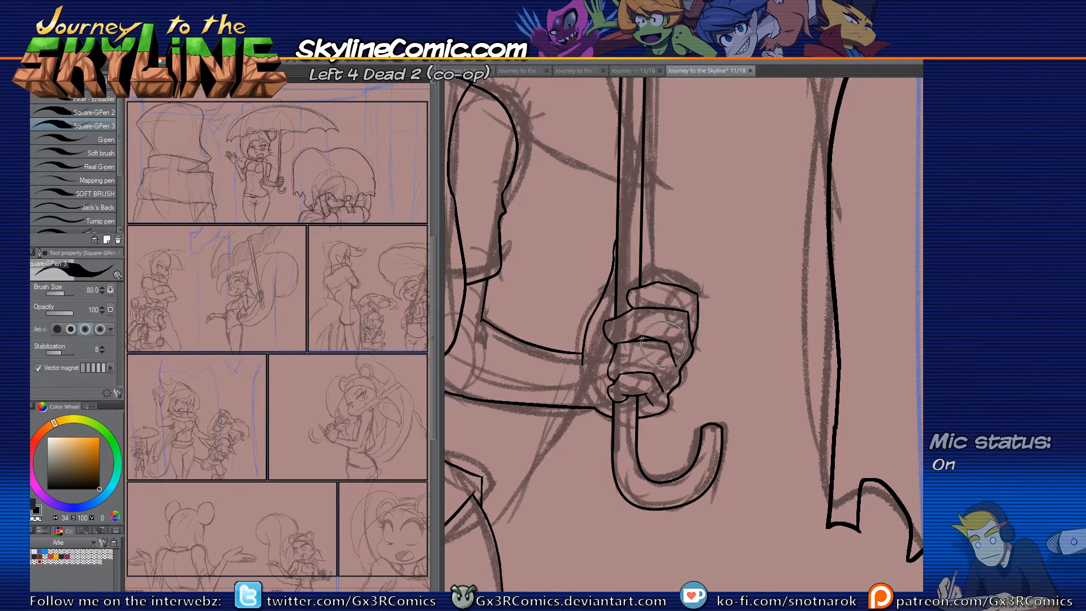
drag(594, 337, 604, 424)
scroll(628, 336, down, 2)
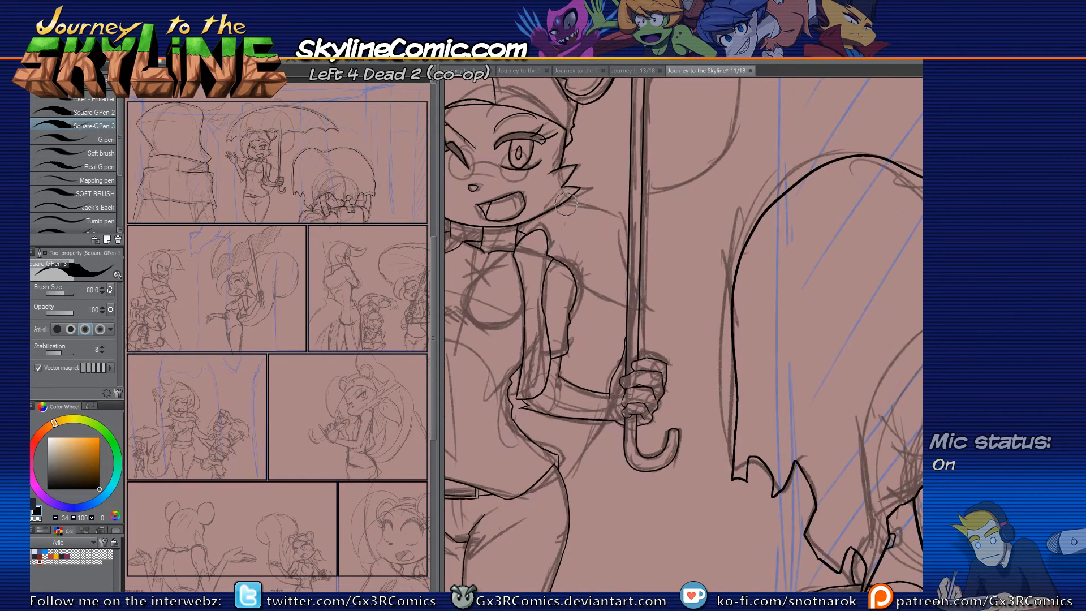
drag(608, 211, 614, 214)
key(e)
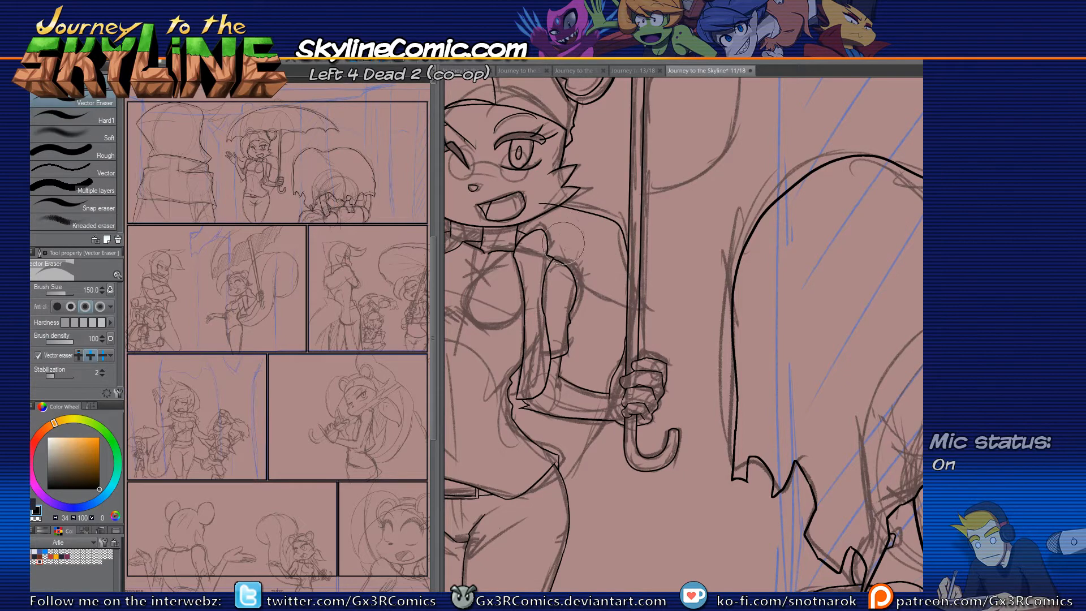
Step: Ink the lower hair line running from the jacket shoulder to the umbrella shaft
key(p)
key(e)
key(p)
drag(545, 243, 618, 288)
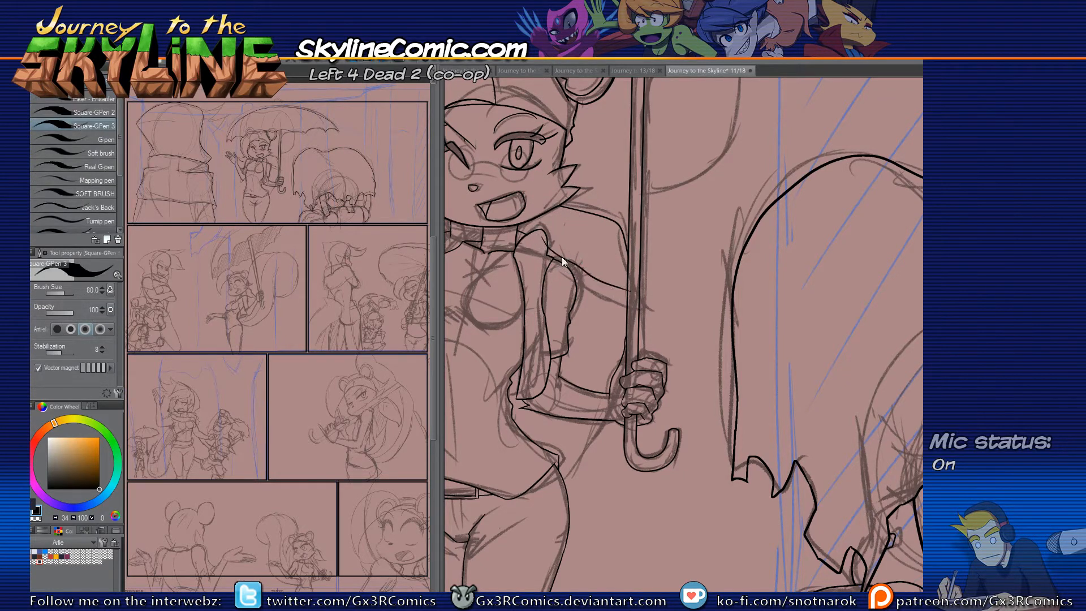
key(e)
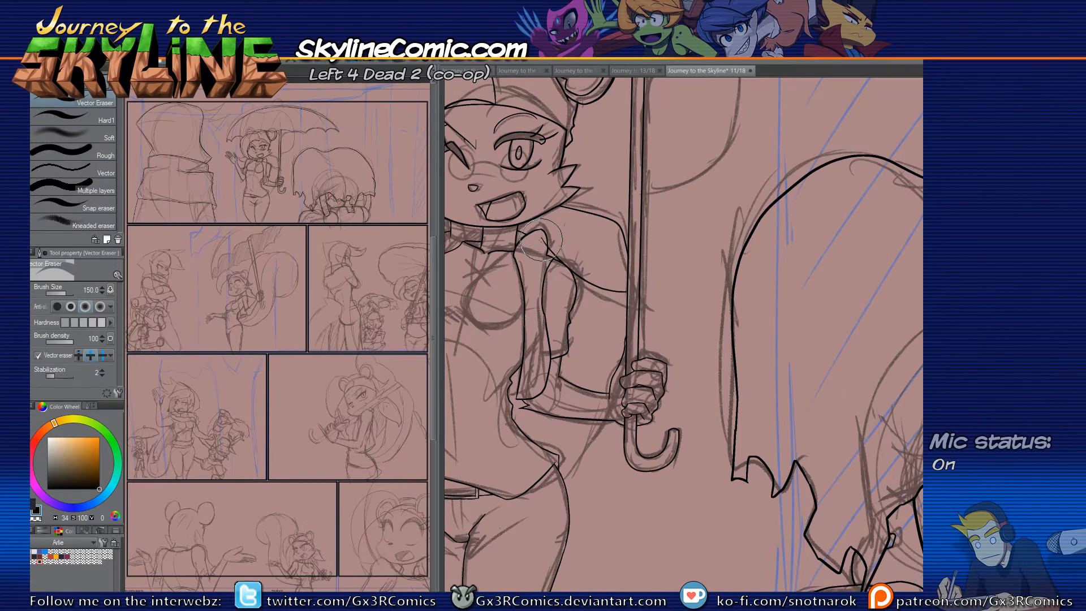
key(p)
Step: Ink the two curved lines along the underside of the girl's chest on the shirt
scroll(518, 335, up, 5)
mouse_move(507, 331)
mouse_down()
mouse_move(601, 360)
mouse_move(684, 328)
mouse_up()
key(ctrl+z)
mouse_move(613, 370)
mouse_down()
mouse_move(673, 358)
mouse_move(688, 332)
mouse_up()
drag(634, 383, 709, 348)
key(e)
key(p)
mouse_move(583, 530)
mouse_down()
mouse_move(575, 378)
mouse_move(561, 371)
mouse_up()
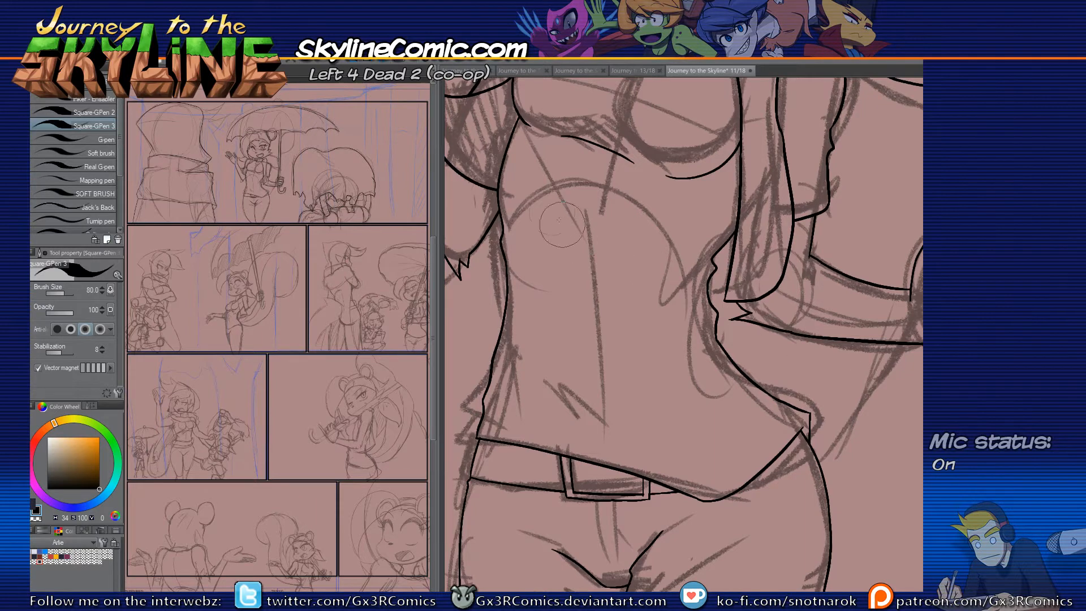
Step: Turn off the pen's vector magnet and ink a cluster of diagonal crease lines across the middle of the shirt
key(ctrl+shift+n)
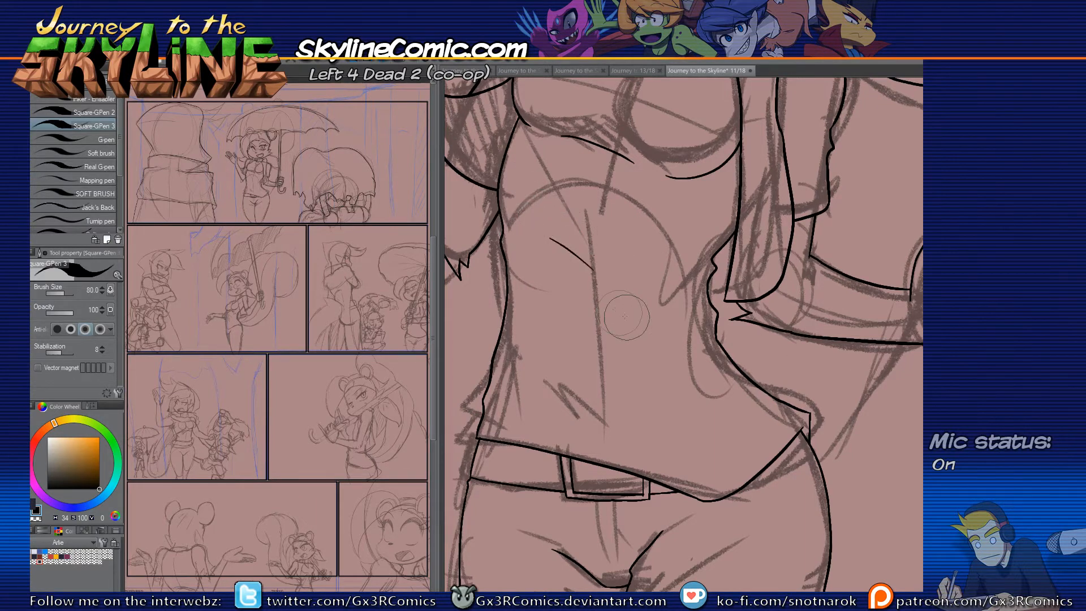
drag(567, 247, 656, 345)
drag(579, 259, 638, 334)
drag(580, 293, 624, 329)
drag(611, 290, 640, 346)
drag(627, 309, 645, 344)
Step: Ink a long diagonal fold and short crease strokes on the lower shirt just above the belt
drag(605, 397, 579, 351)
mouse_move(516, 334)
mouse_down()
mouse_move(583, 389)
mouse_move(544, 359)
mouse_move(575, 377)
mouse_move(567, 361)
mouse_move(588, 373)
mouse_up()
mouse_move(551, 332)
mouse_down()
mouse_move(648, 418)
mouse_move(559, 463)
mouse_up()
drag(606, 352, 633, 431)
drag(588, 387, 668, 397)
drag(616, 377, 666, 377)
mouse_move(589, 389)
mouse_down()
mouse_move(637, 436)
mouse_move(563, 521)
mouse_up()
drag(553, 396, 594, 497)
Step: Ink a short vertical line on the collar and a curved muzzle line just above the nose
scroll(735, 395, down, 3)
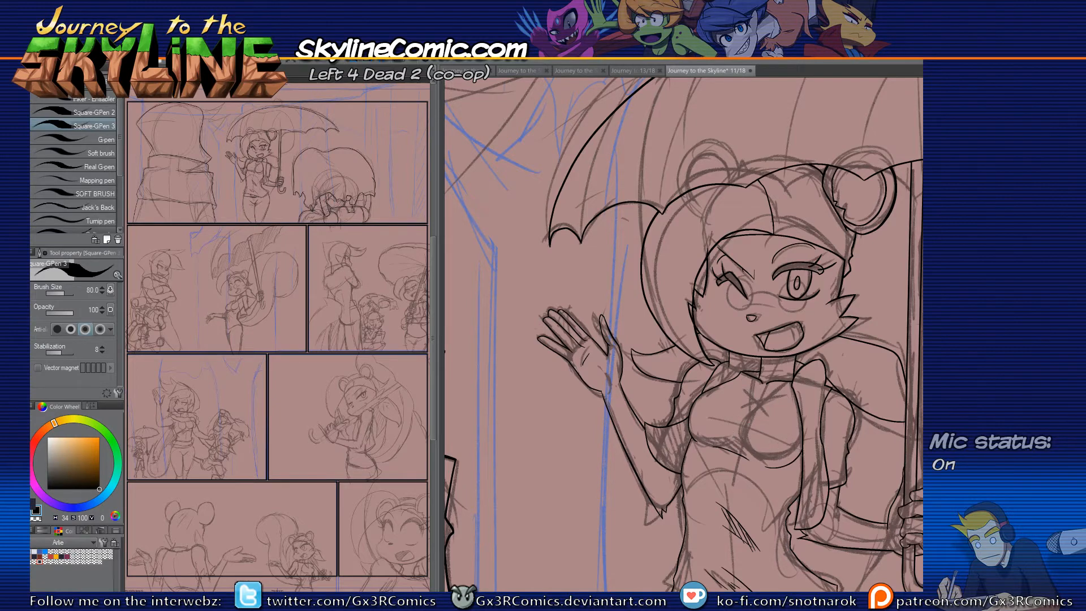
scroll(684, 339, up, 3)
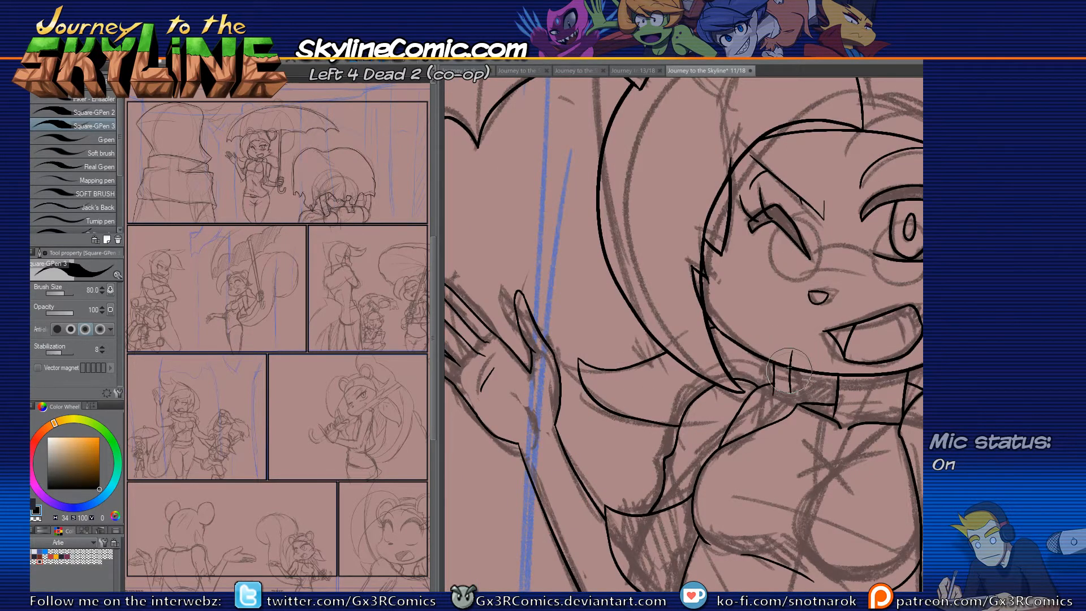
mouse_move(800, 349)
mouse_down()
mouse_move(785, 351)
mouse_move(917, 427)
mouse_up()
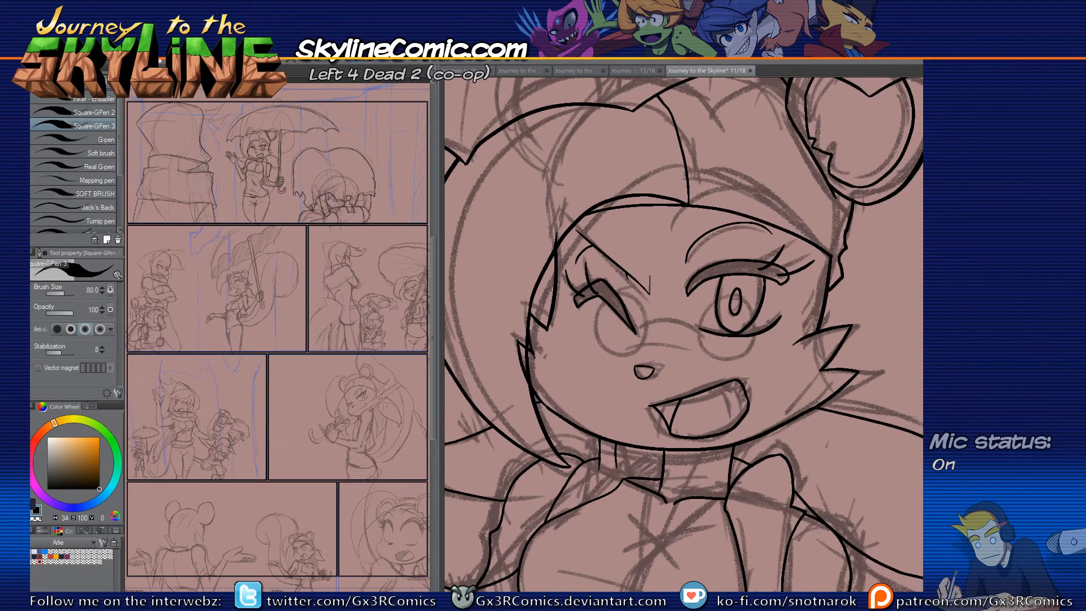
drag(631, 347, 691, 353)
key(ctrl+z)
key(ctrl+plus)
drag(786, 357, 708, 314)
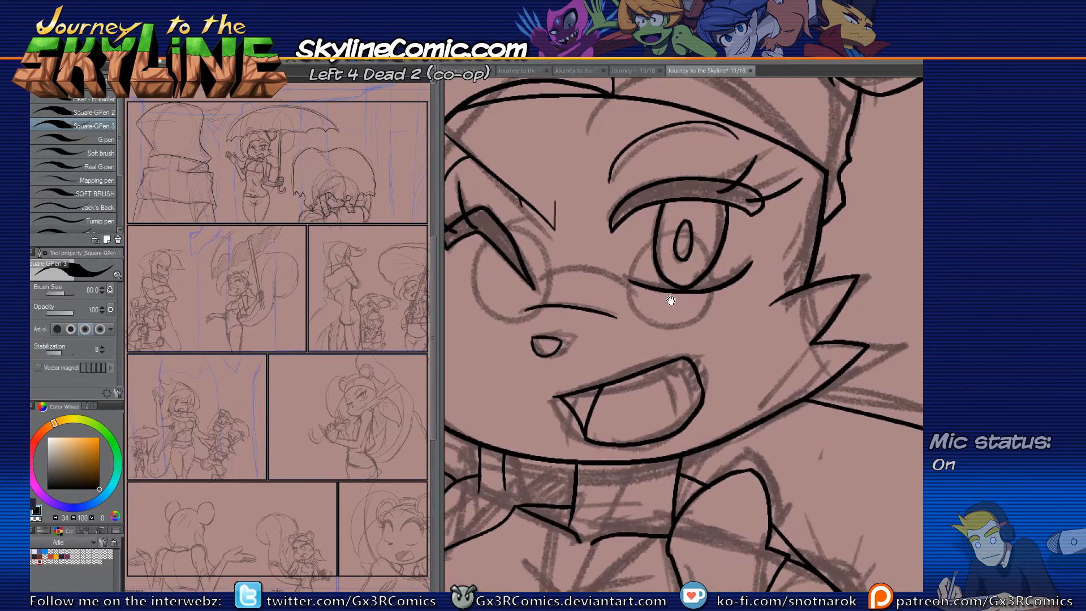
Step: Draw the round glasses lens over the open eye with the Ellipse tool at brush size 5
key(alt)
key(o)
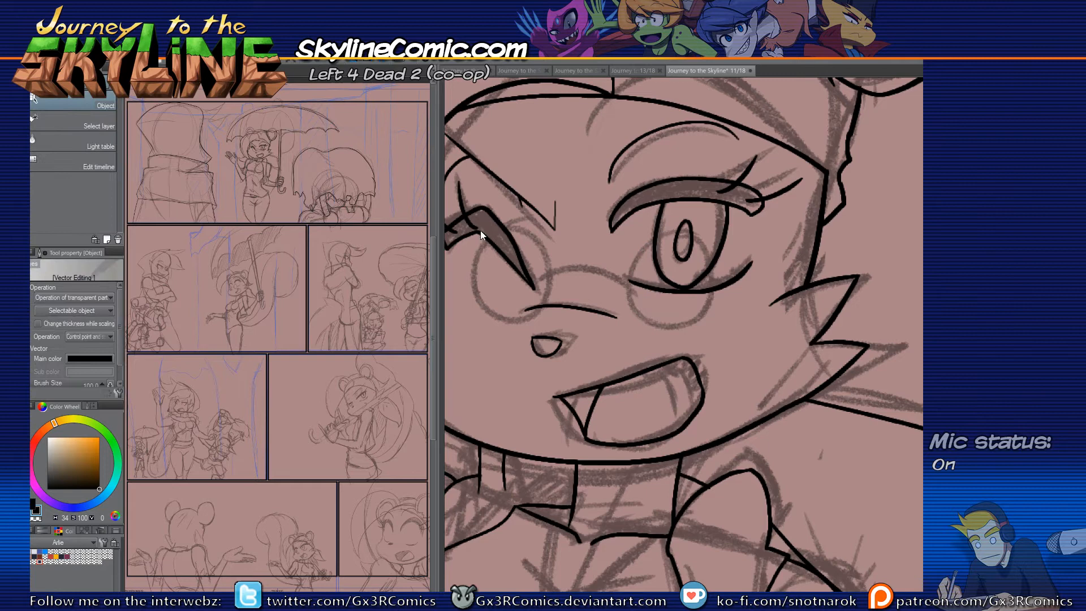
key(p)
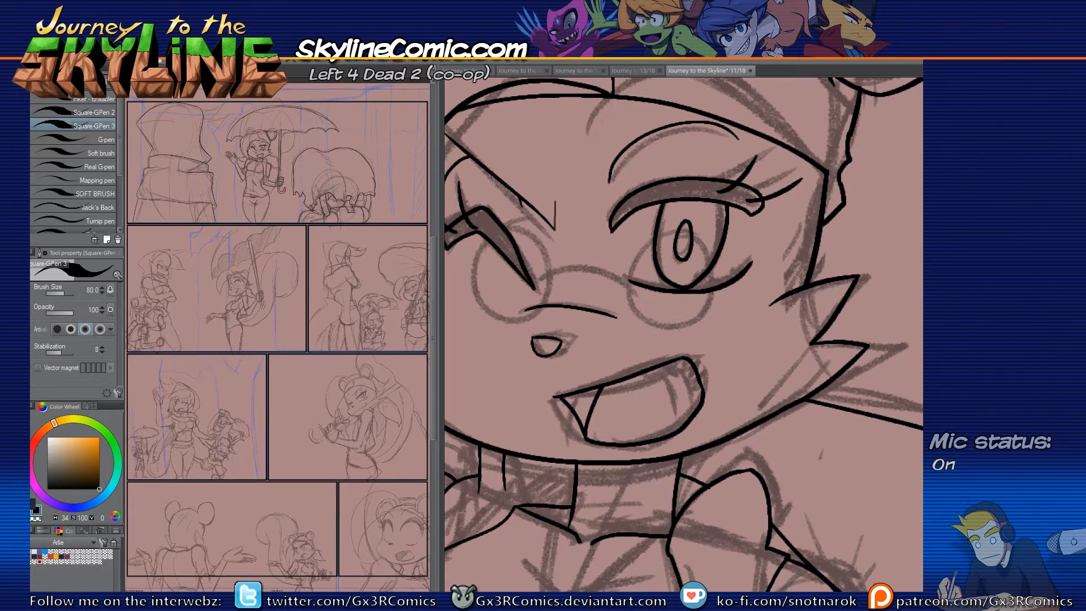
key(u)
click(89, 132)
key(bracketleft)
key(bracketleft)
drag(630, 225, 725, 321)
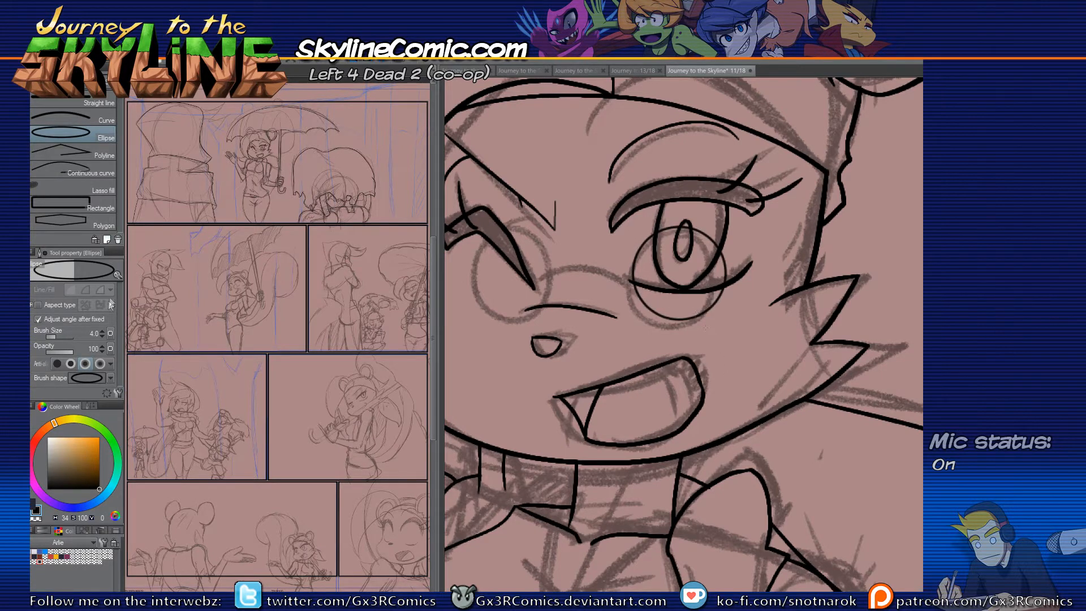
click(103, 331)
key(ctrl+z)
drag(629, 227, 733, 348)
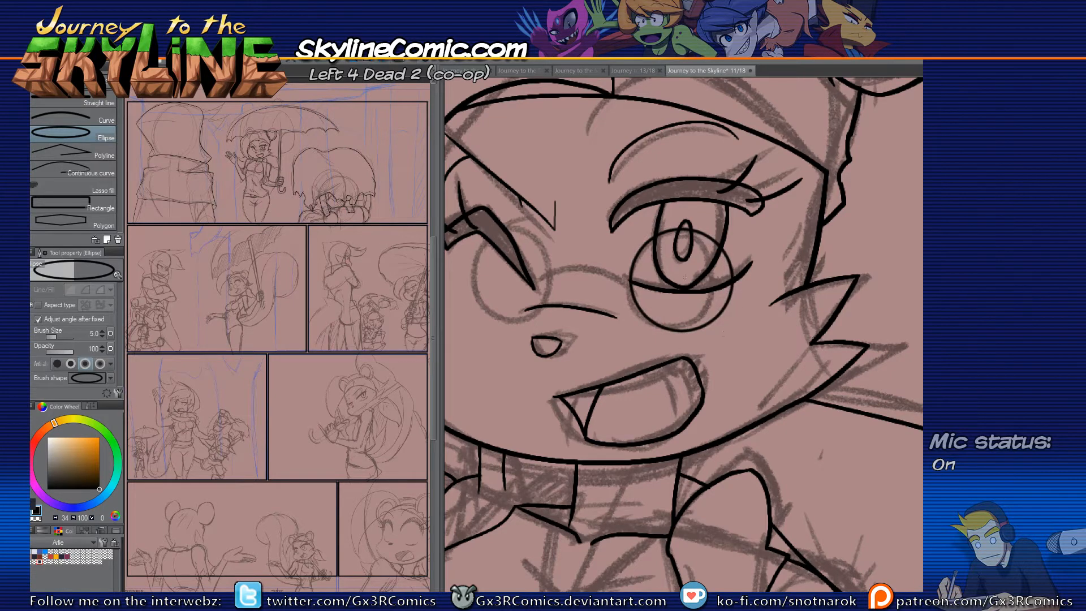
Step: Lasso the finished lens, place a copy of it over the winking eye, and clear the selection
key(m)
mouse_move(643, 195)
mouse_down()
mouse_move(680, 372)
mouse_move(728, 206)
mouse_up()
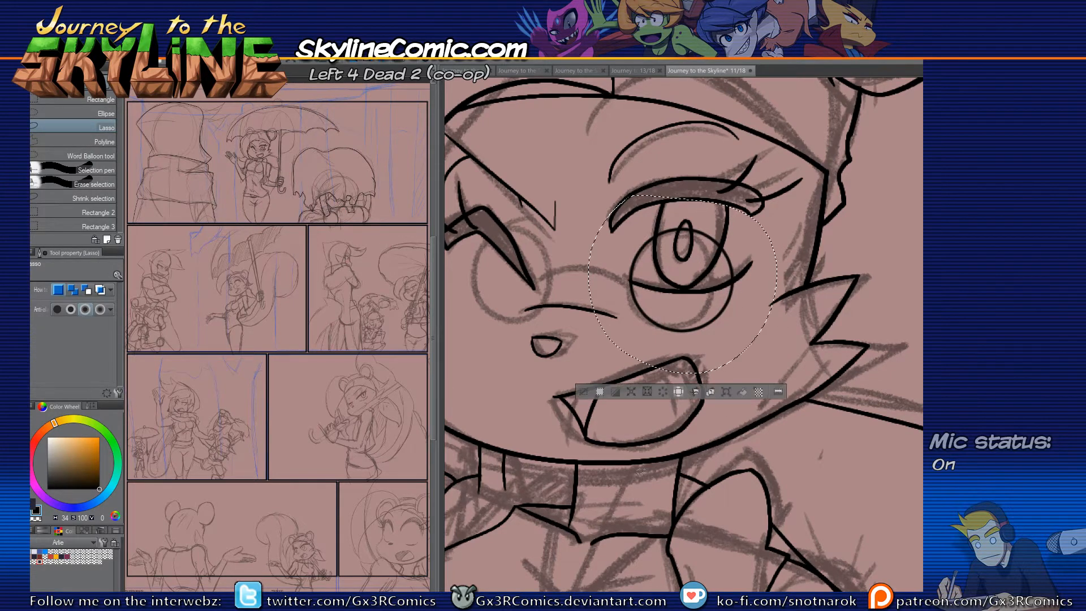
key(k)
drag(698, 325, 527, 324)
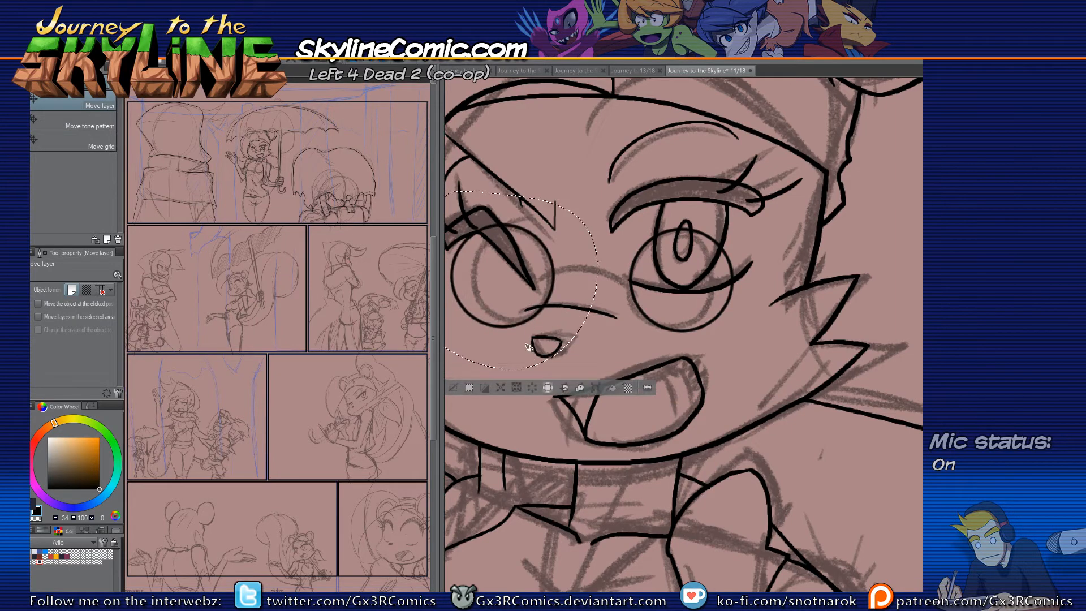
key(p)
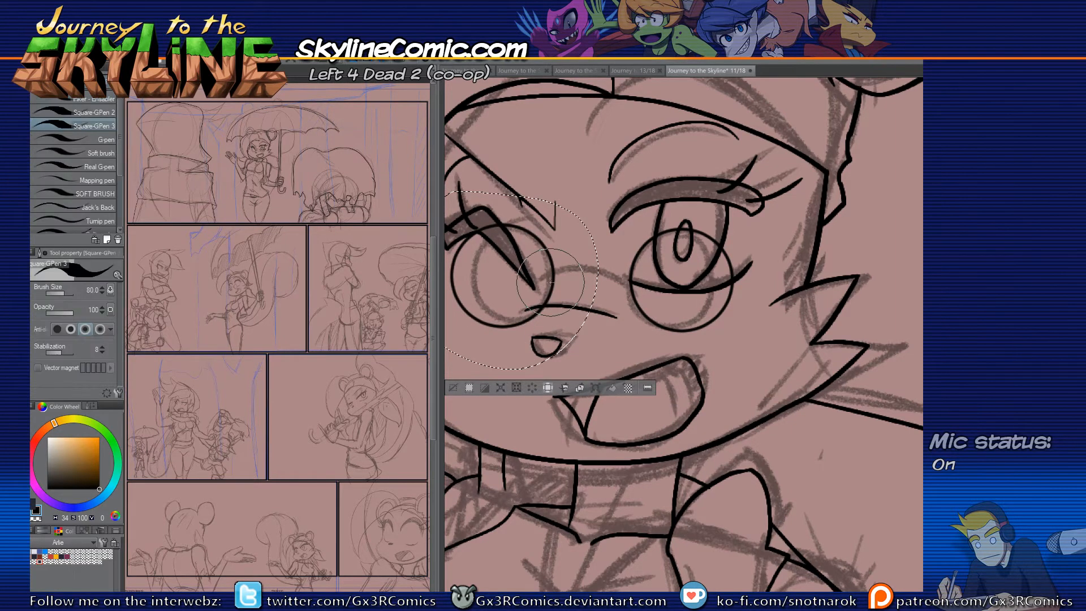
key(ctrl+d)
Step: Ink the curved bridge joining the two lenses, and erase its overlap inside the lens over the winking eye
mouse_move(624, 282)
mouse_down()
mouse_move(650, 292)
mouse_move(635, 292)
mouse_up()
key(e)
drag(545, 280, 538, 297)
key(p)
key(space)
drag(511, 352, 572, 363)
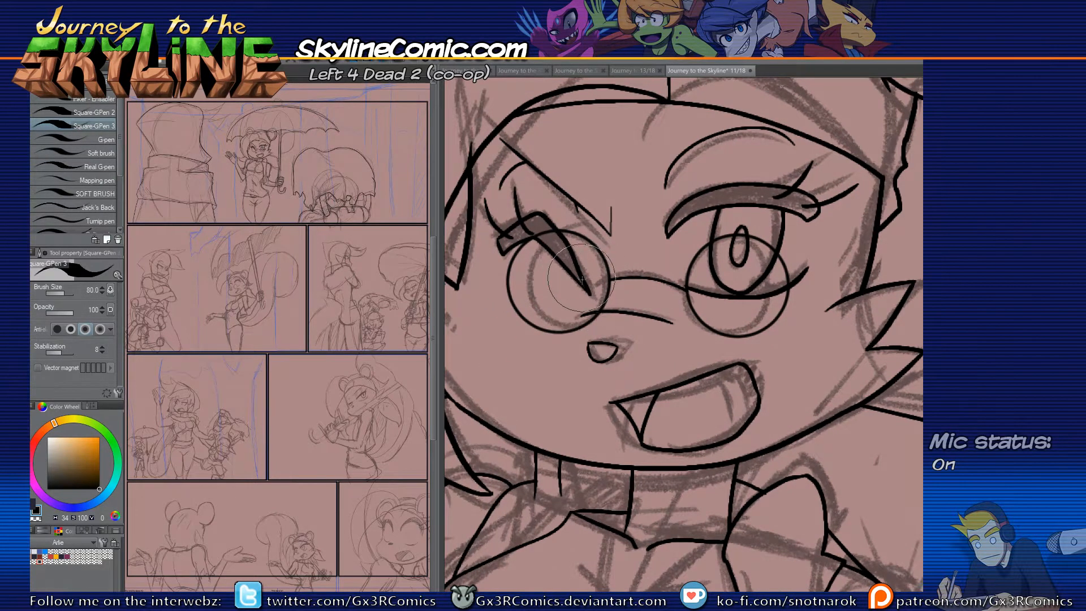
Step: Lasso the whole pair of glasses, rotate it slightly clockwise to match the tilt of the face, and deselect
key(m)
mouse_move(480, 308)
mouse_down()
mouse_move(811, 236)
mouse_move(797, 202)
mouse_move(827, 207)
mouse_up()
key(ctrl+t)
key(Return)
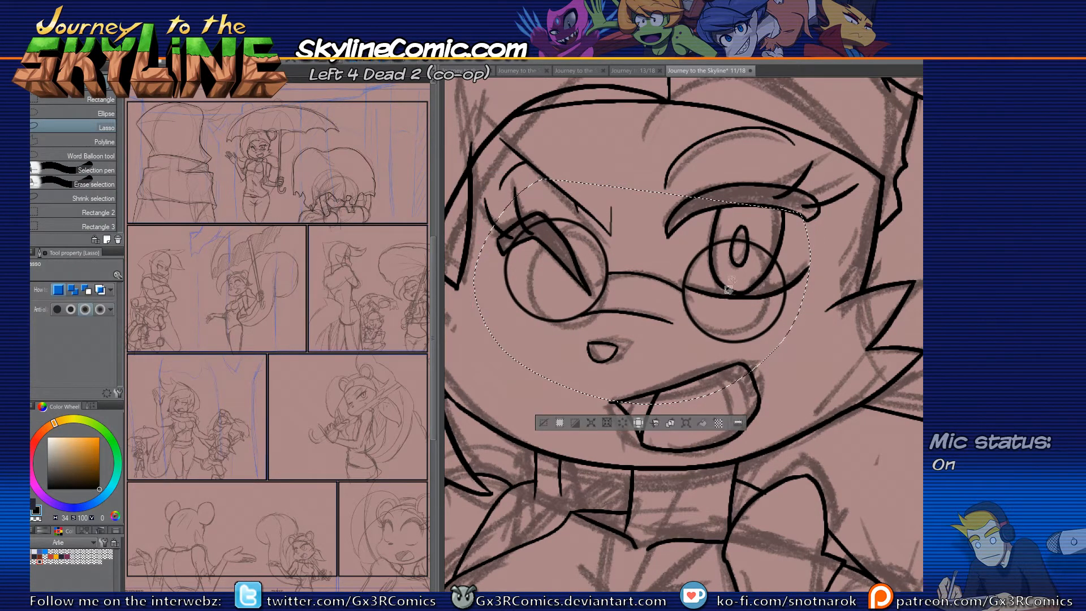
key(ctrl+d)
Step: Ink the fold lines at the centre of the shirt's chest, starting below the collar opening
drag(574, 447, 632, 318)
scroll(663, 349, down, 1)
scroll(636, 368, up, 1)
scroll(636, 369, down, 4)
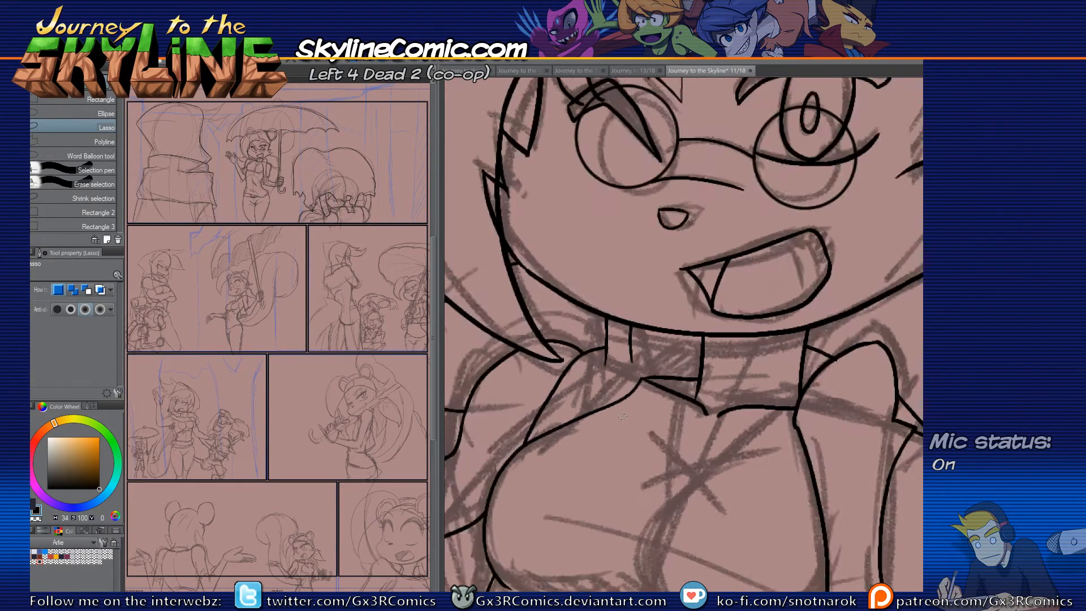
drag(679, 528, 648, 376)
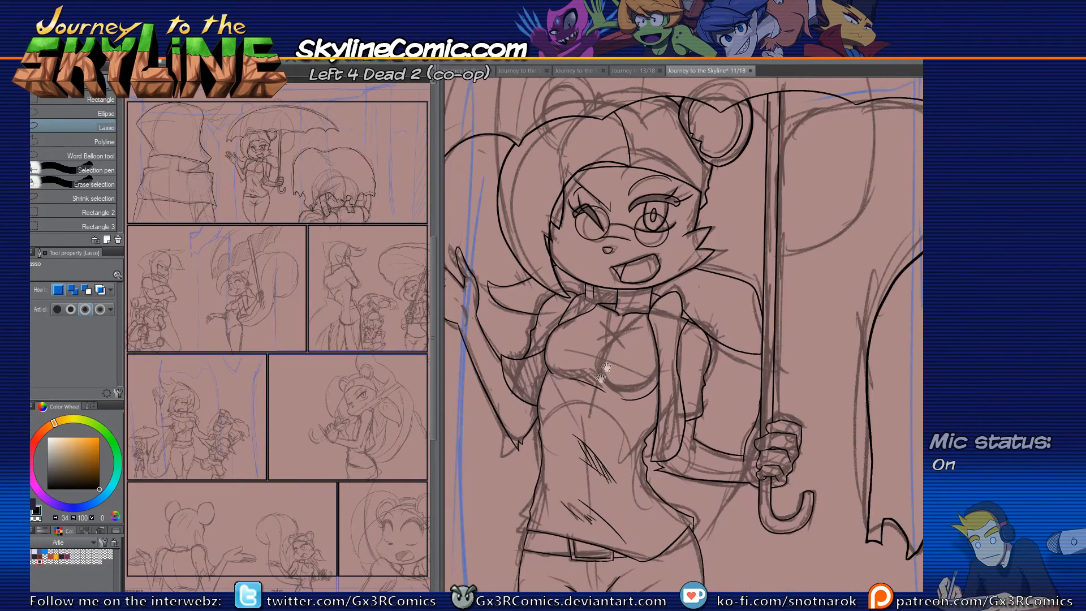
scroll(616, 317, up, 5)
key(p)
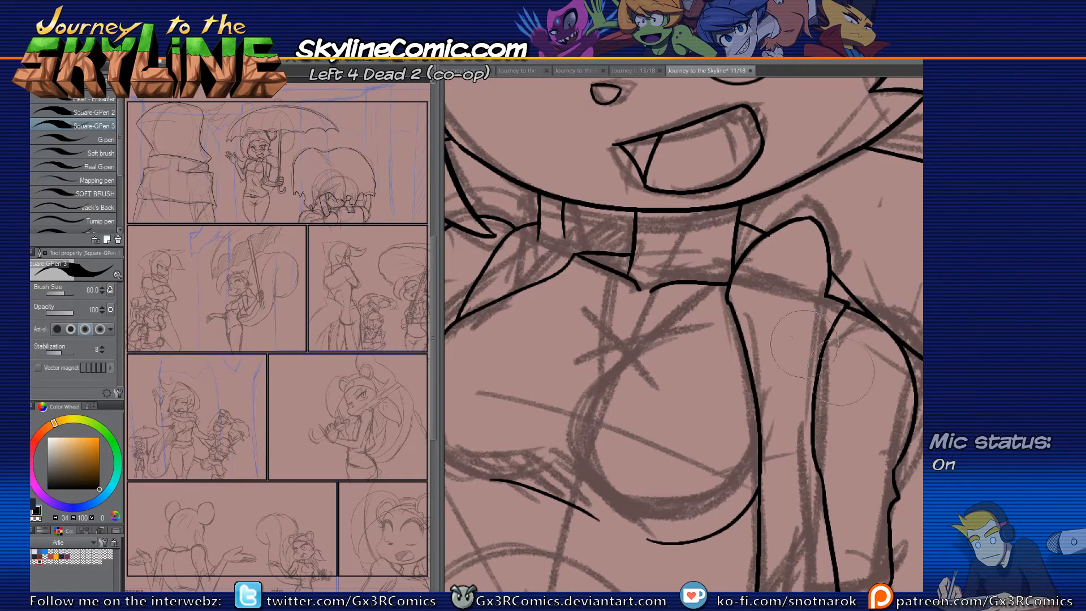
drag(624, 253, 603, 392)
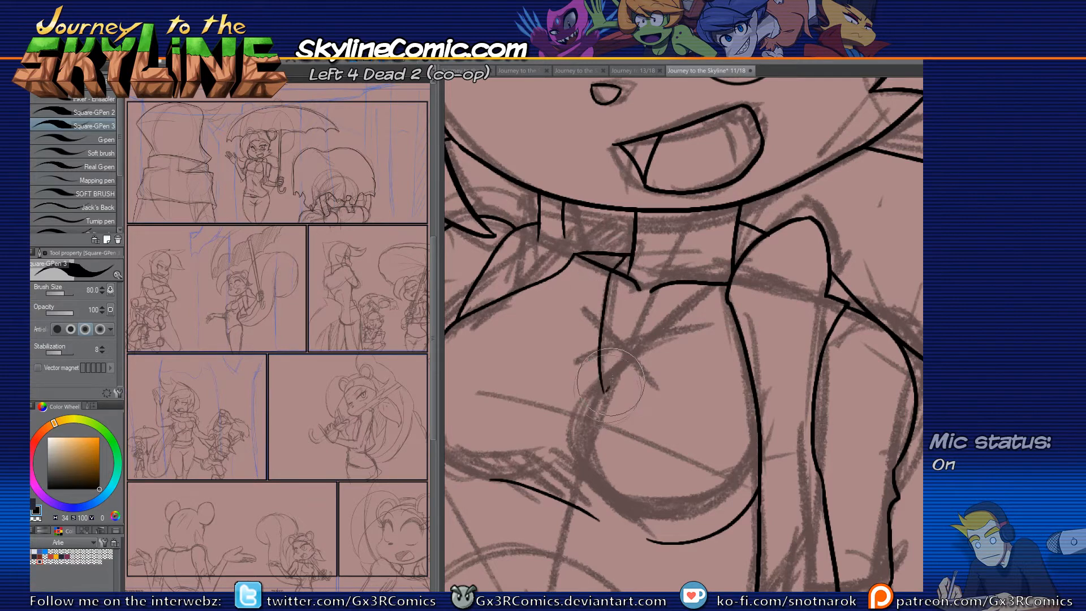
drag(707, 390, 622, 355)
Step: Ink the two short lines of the trouser fly below the belt buckle
scroll(622, 355, down, 5)
drag(677, 533, 648, 303)
drag(627, 479, 651, 336)
scroll(684, 339, up, 3)
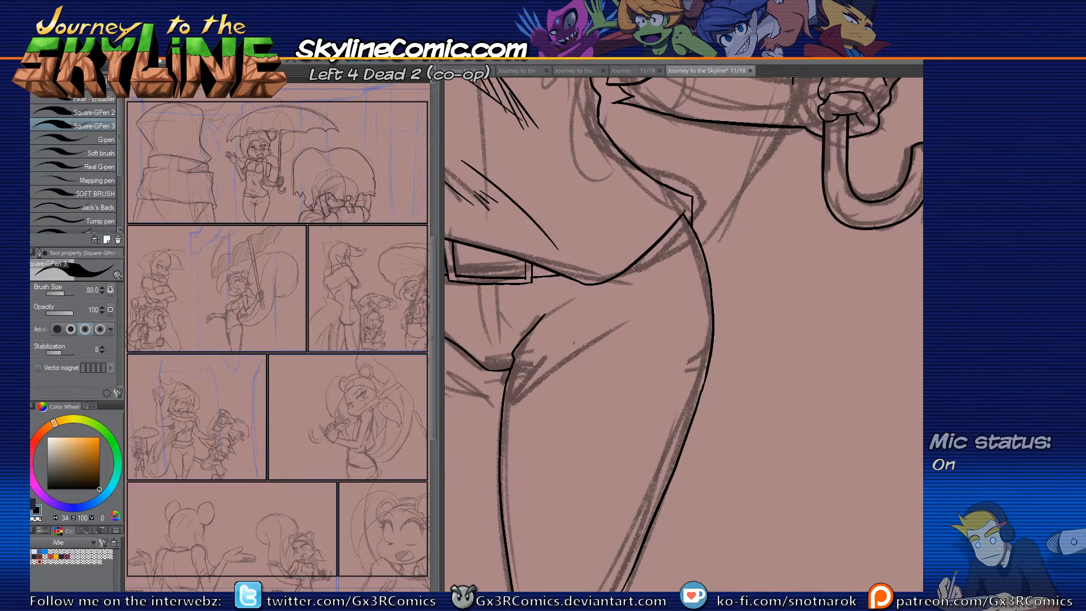
drag(778, 350, 843, 351)
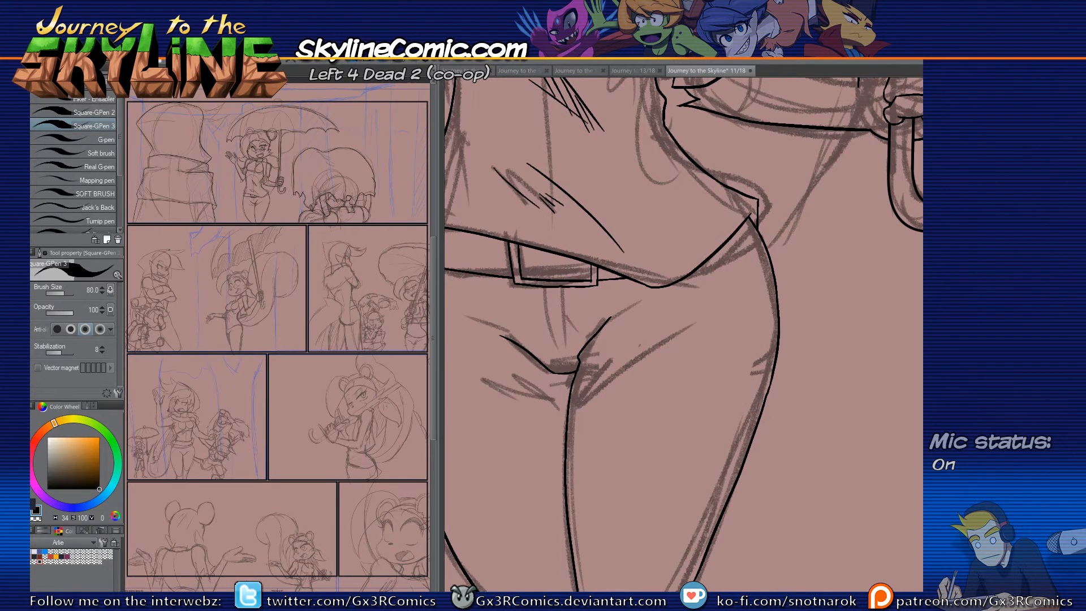
drag(544, 288, 560, 347)
key(ctrl+z)
drag(544, 289, 558, 353)
mouse_move(561, 298)
mouse_down()
mouse_move(565, 341)
mouse_move(553, 357)
mouse_up()
Step: Reduce the pen's brush size to 50 and ink creases fanning from the crotch across the thigh beneath the umbrella arm
key(bracketleft)
key(bracketleft)
key(bracketleft)
drag(592, 355, 675, 306)
drag(589, 369, 638, 388)
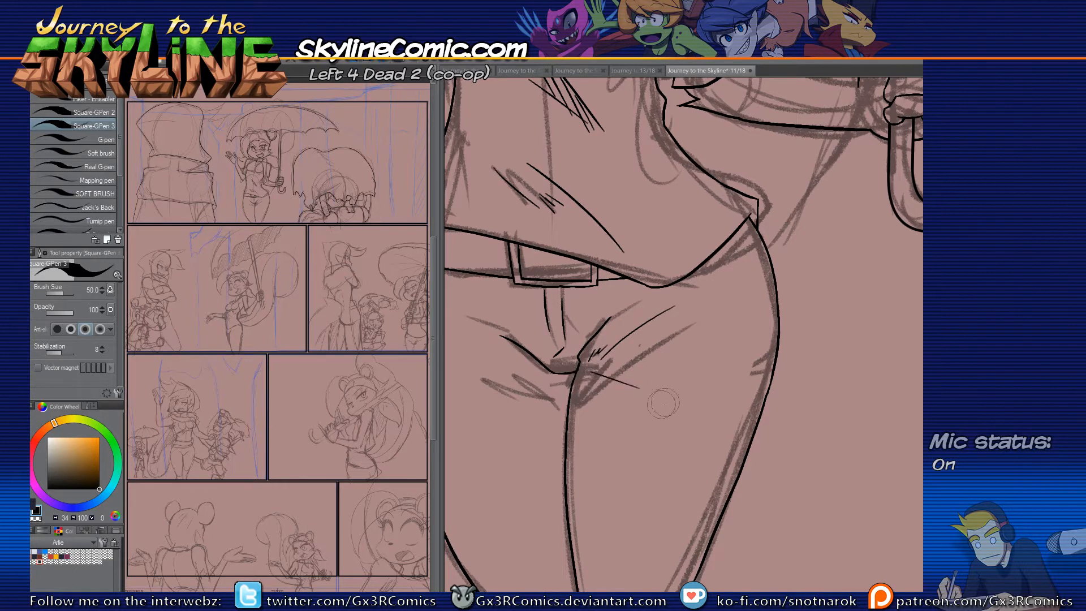
Step: Redraw the short diagonal crease below the crotch on the other thigh
mouse_move(568, 384)
mouse_down()
mouse_move(648, 346)
mouse_move(554, 313)
mouse_up()
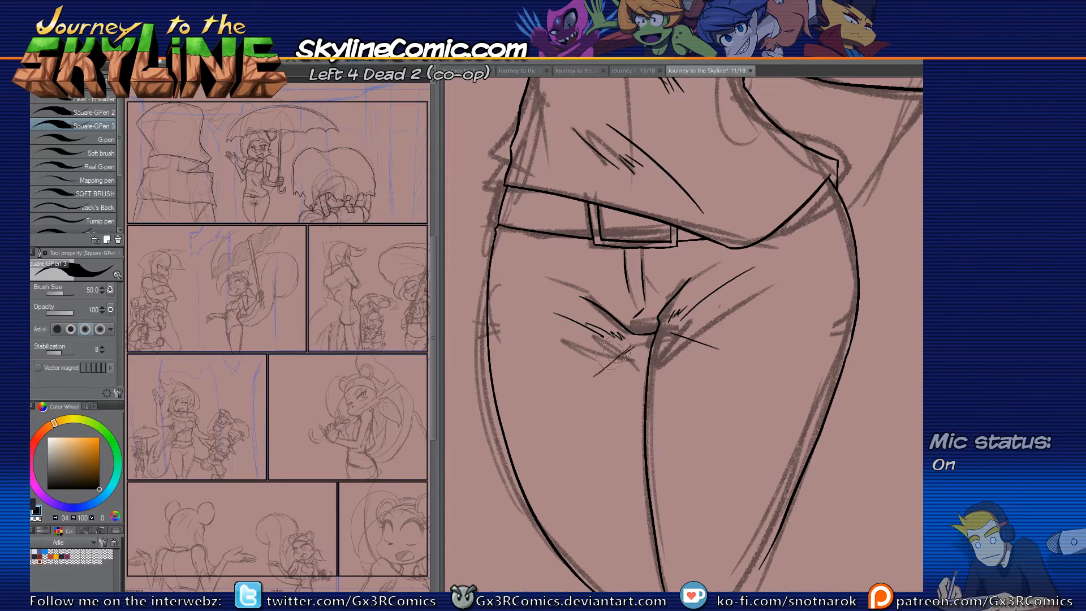
key(ctrl+z)
drag(636, 350, 607, 386)
drag(550, 365, 540, 425)
drag(526, 328, 543, 408)
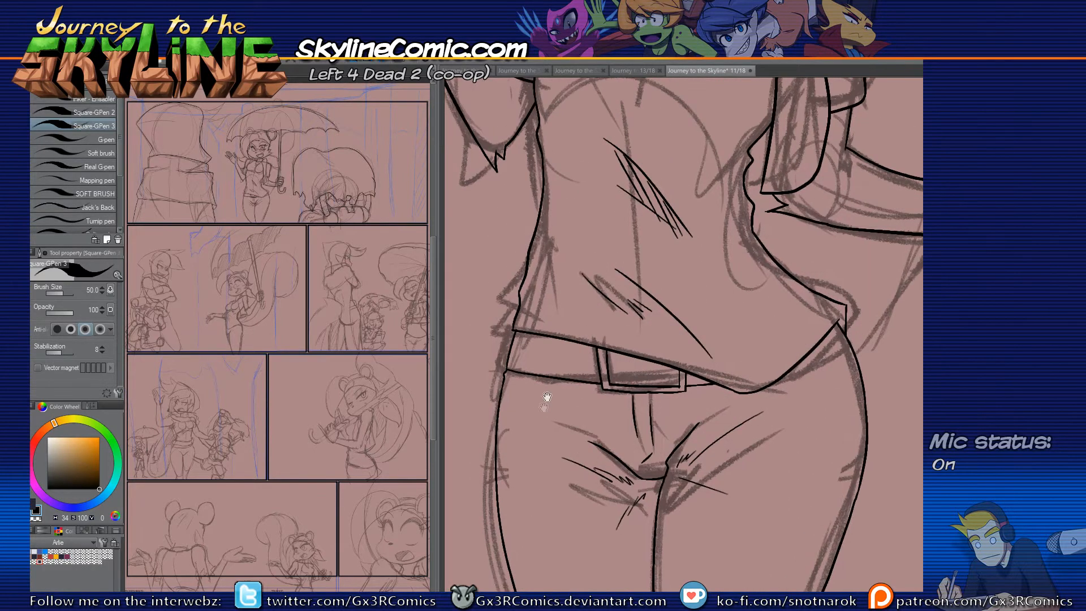
Step: Clean up the end of the belt's side line where it meets the shirt hem with the vector eraser
key(e)
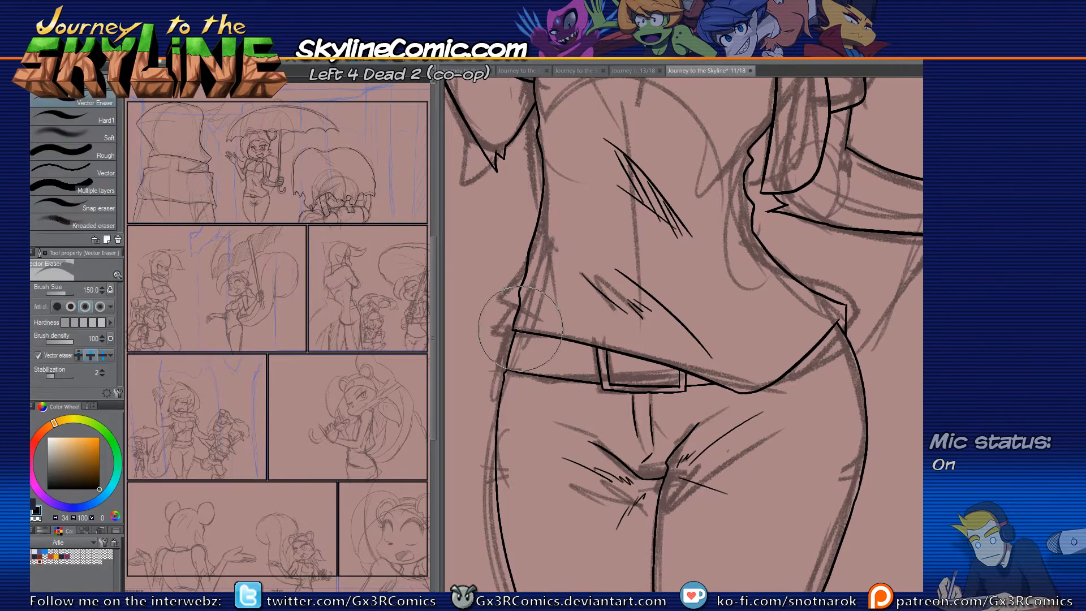
key(y)
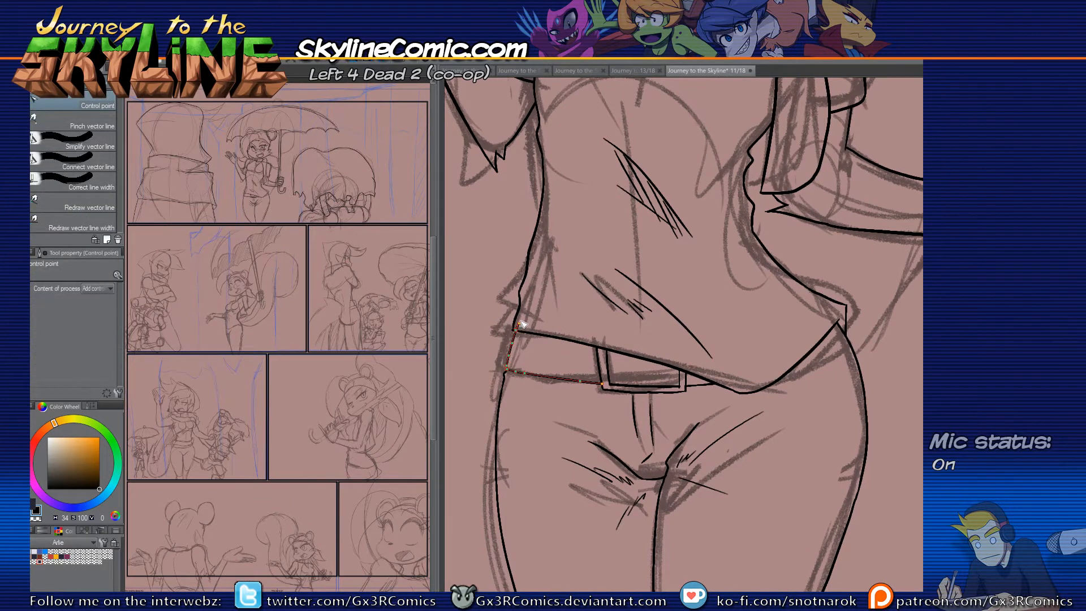
key(e)
click(519, 325)
drag(504, 278, 541, 397)
Step: Ink short creases on the fingers and wrist of the hand gripping the umbrella handle
scroll(554, 320, down, 1)
scroll(555, 320, down, 1)
mouse_move(654, 523)
mouse_down()
mouse_move(621, 438)
mouse_move(589, 437)
mouse_move(601, 466)
mouse_move(596, 392)
mouse_up()
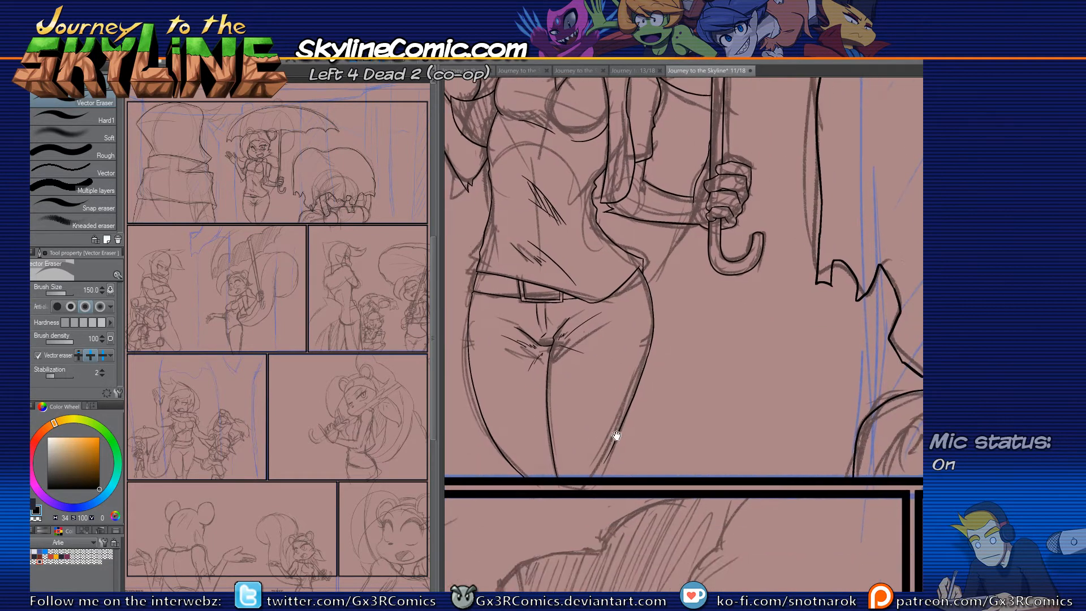
drag(616, 435, 618, 410)
scroll(620, 375, up, 1)
scroll(712, 223, up, 1)
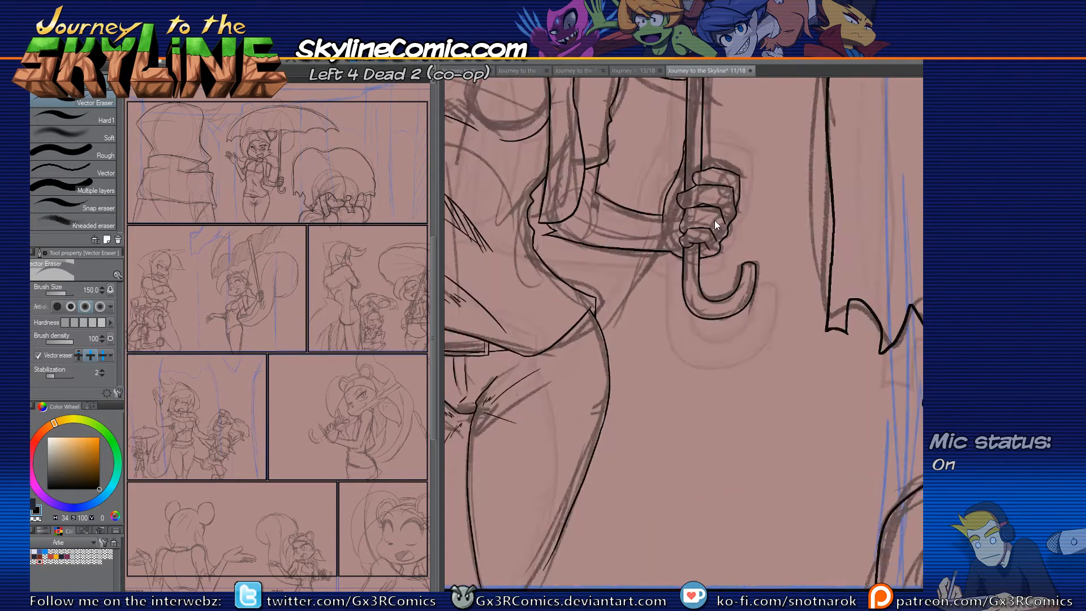
scroll(714, 225, up, 2)
key(p)
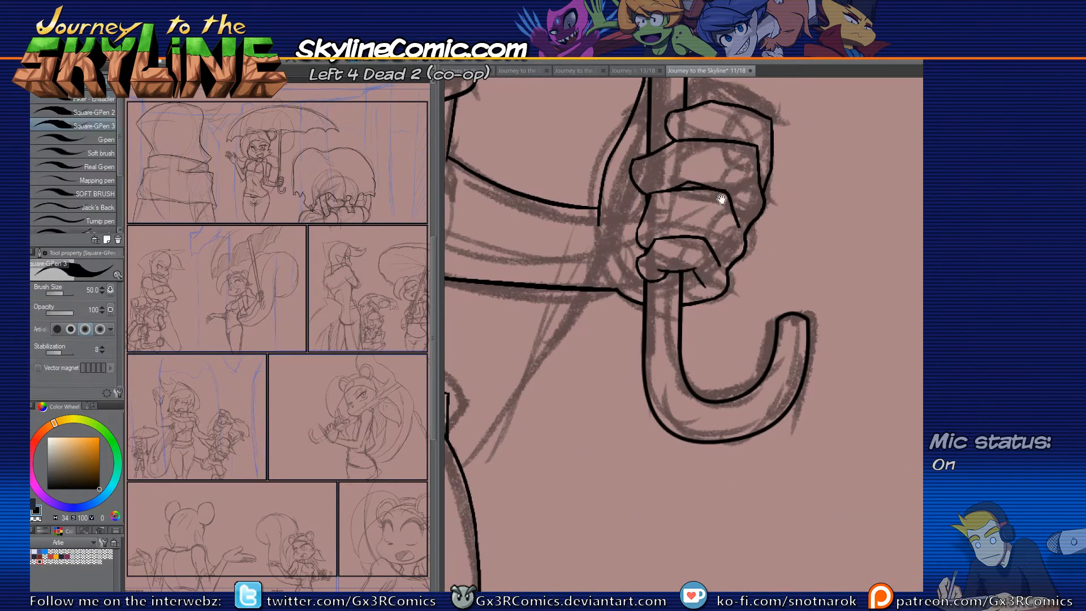
drag(722, 199, 698, 222)
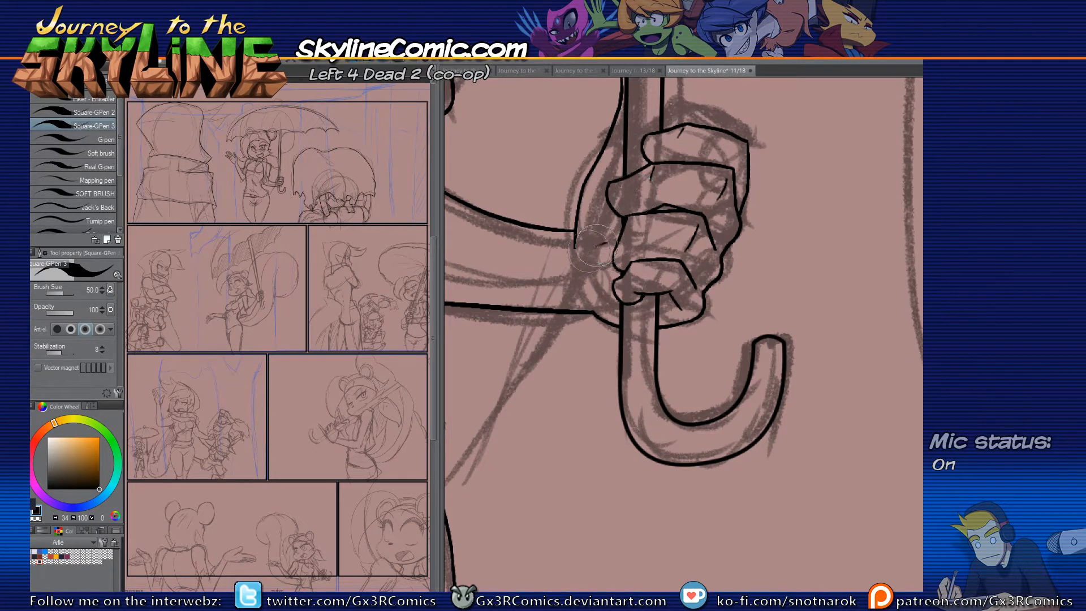
drag(567, 250, 708, 330)
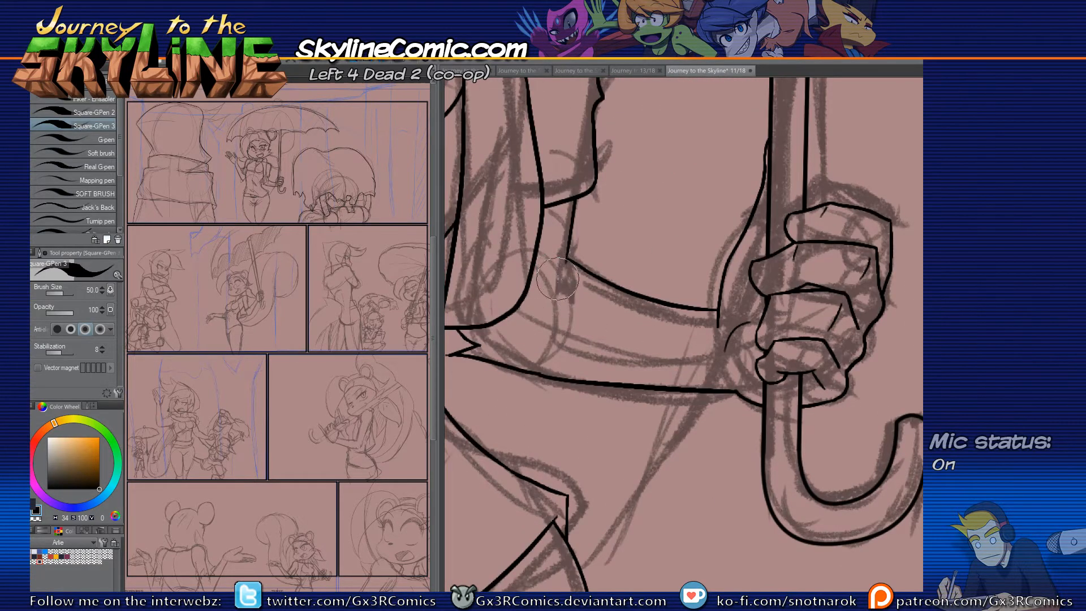
Step: Redraw the small crease at the elbow of the umbrella arm
key(ctrl+z)
drag(531, 282, 557, 289)
scroll(461, 348, down, 4)
drag(506, 373, 521, 379)
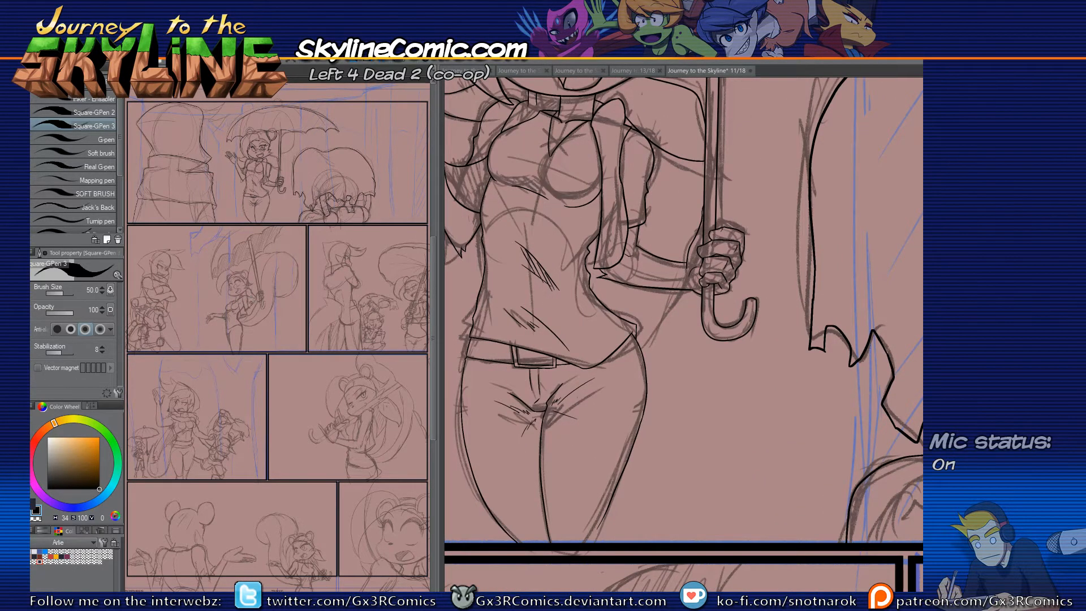
key(r)
key(e)
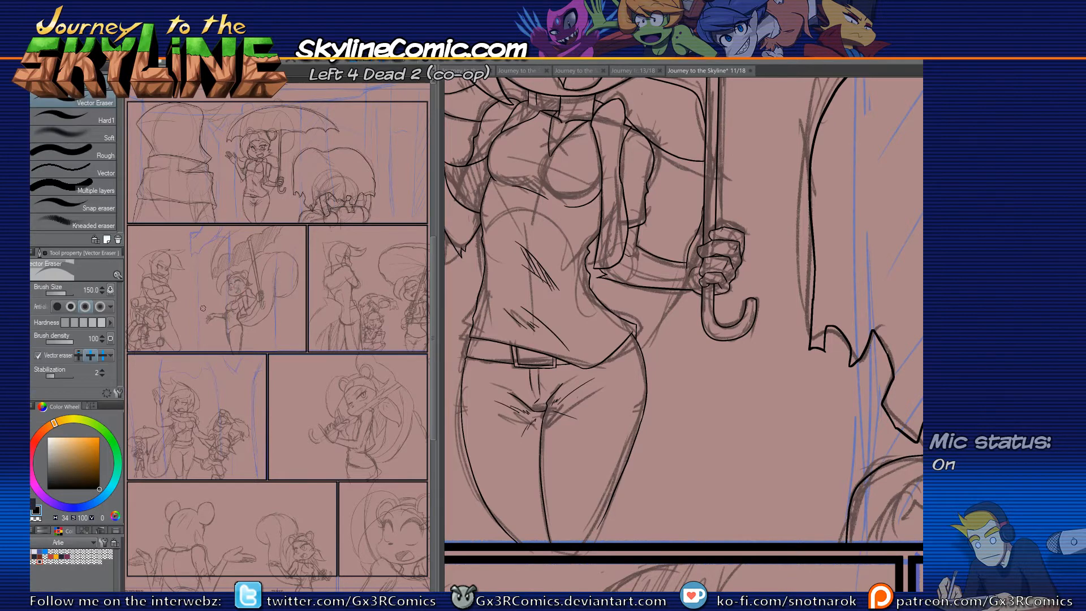
key(p)
mouse_move(277, 336)
mouse_down()
mouse_move(207, 362)
mouse_move(278, 325)
mouse_up()
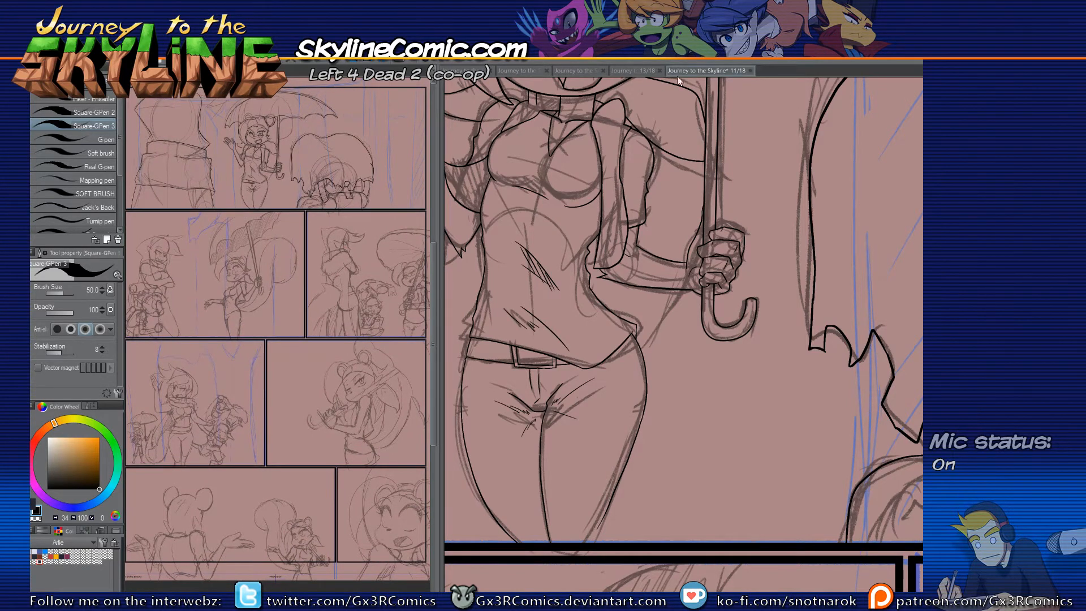
click(696, 71)
Step: Ink a slightly slanted cross-stroke over the lower point of the shirt's neckline opening, redrawing it until it fits
drag(500, 291, 558, 431)
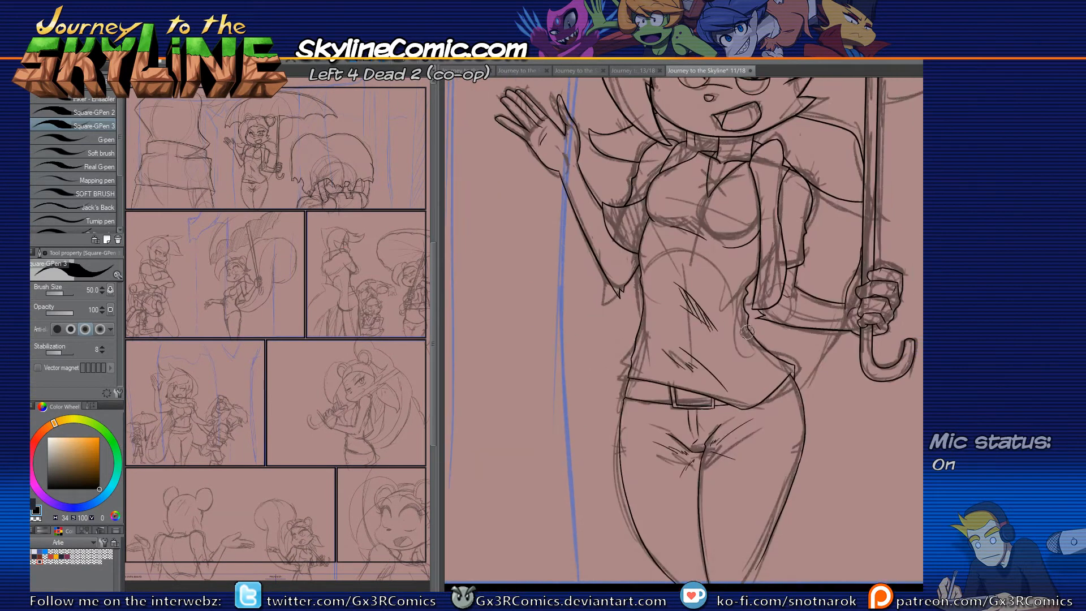
key(ctrl+plus)
drag(738, 201, 665, 297)
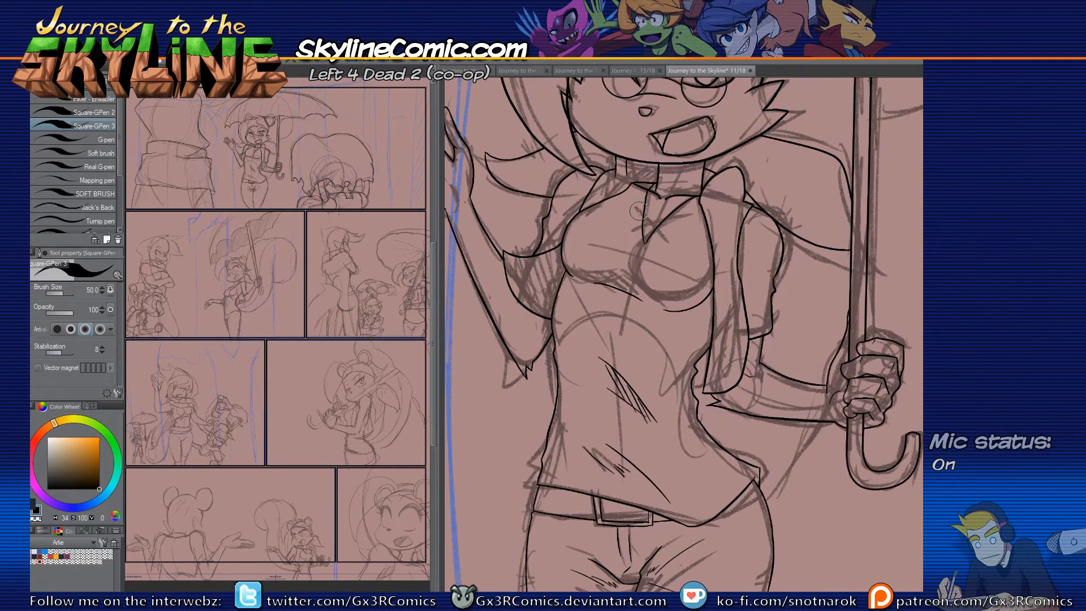
drag(630, 202, 671, 247)
key(ctrl+z)
mouse_move(634, 206)
mouse_down()
mouse_move(661, 235)
mouse_move(655, 199)
mouse_move(646, 226)
mouse_move(683, 217)
mouse_up()
key(ctrl+z)
key(ctrl+z)
drag(625, 234, 682, 216)
scroll(643, 230, up, 3)
key(ctrl+z)
drag(606, 232, 685, 209)
key(ctrl+z)
key(ctrl+z)
drag(607, 230, 704, 208)
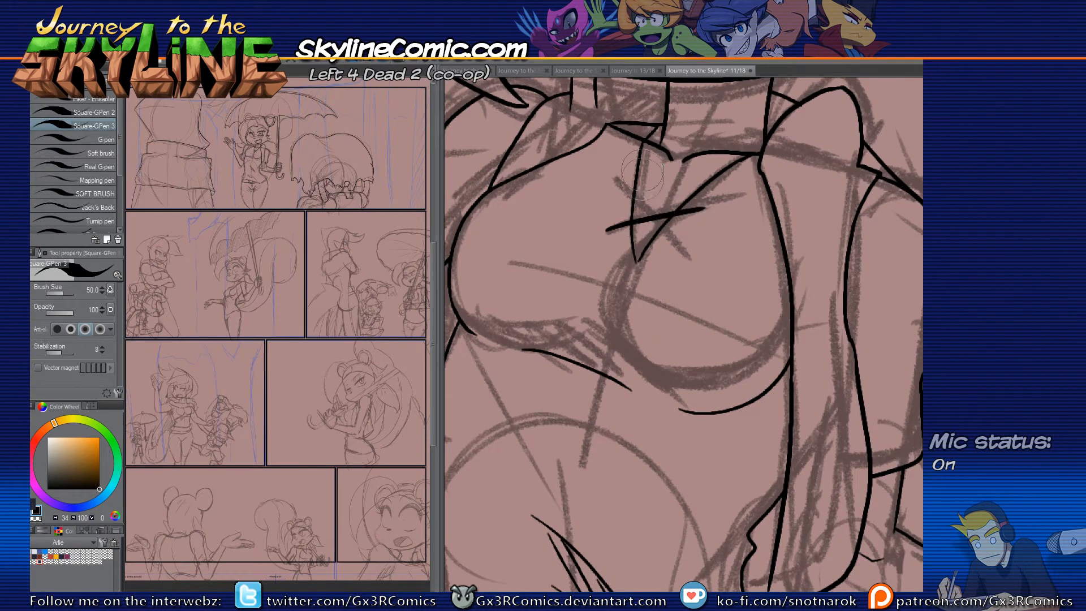
Step: Ink the steep diagonal stroke that completes the X across the shirt's neckline opening
drag(615, 180, 684, 247)
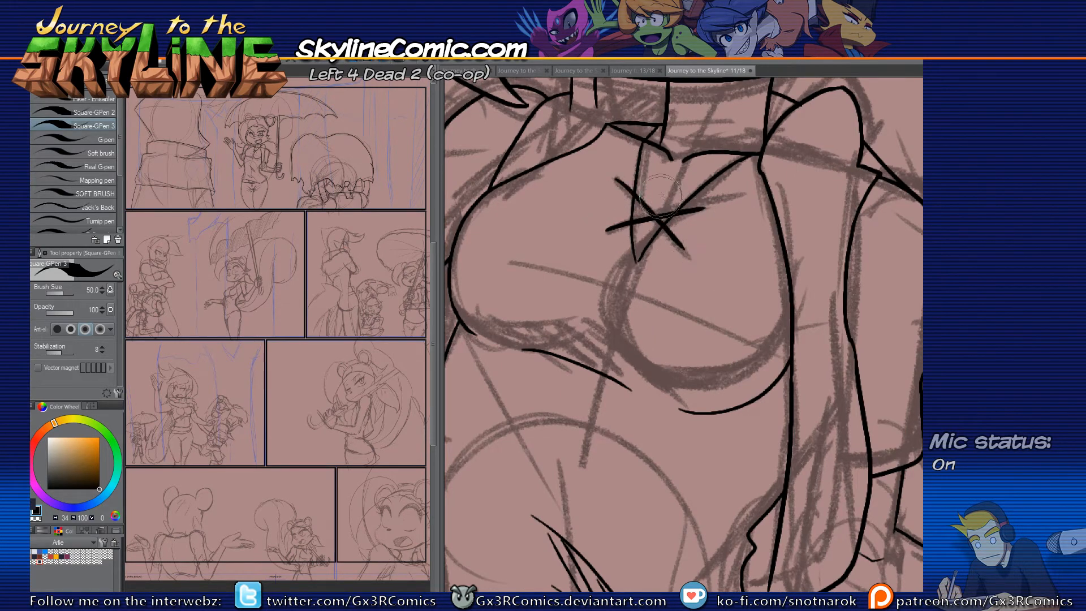
key(ctrl+z)
drag(623, 182, 686, 260)
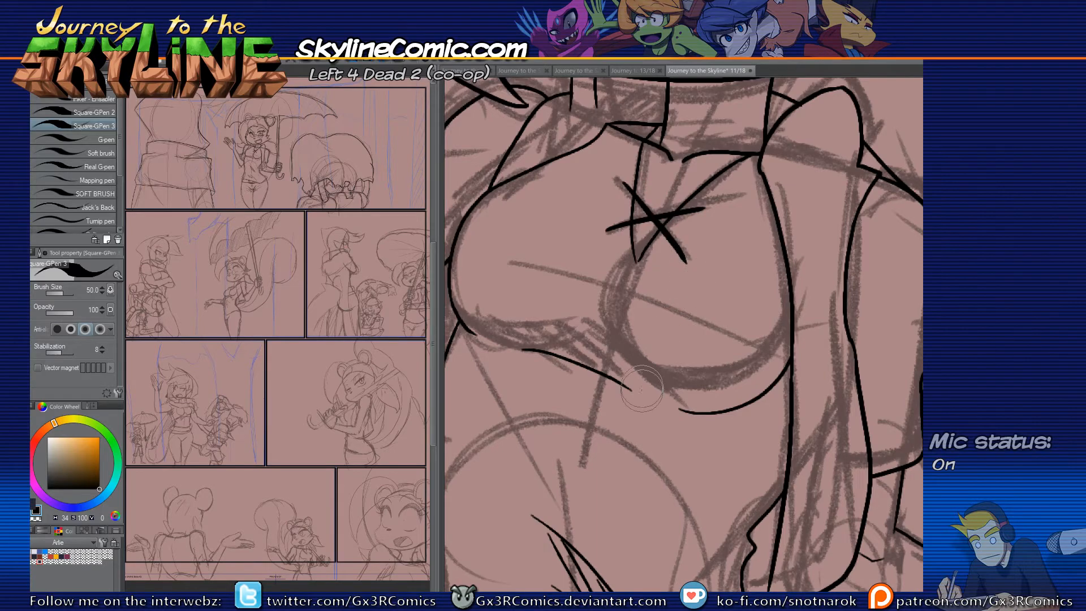
Step: Extend the outer thigh line on the umbrella-arm side down to the first panel's lower border
scroll(642, 389, down, 2)
drag(627, 450, 683, 304)
mouse_move(633, 374)
mouse_down()
mouse_move(758, 300)
mouse_move(634, 367)
mouse_up()
scroll(657, 436, down, 3)
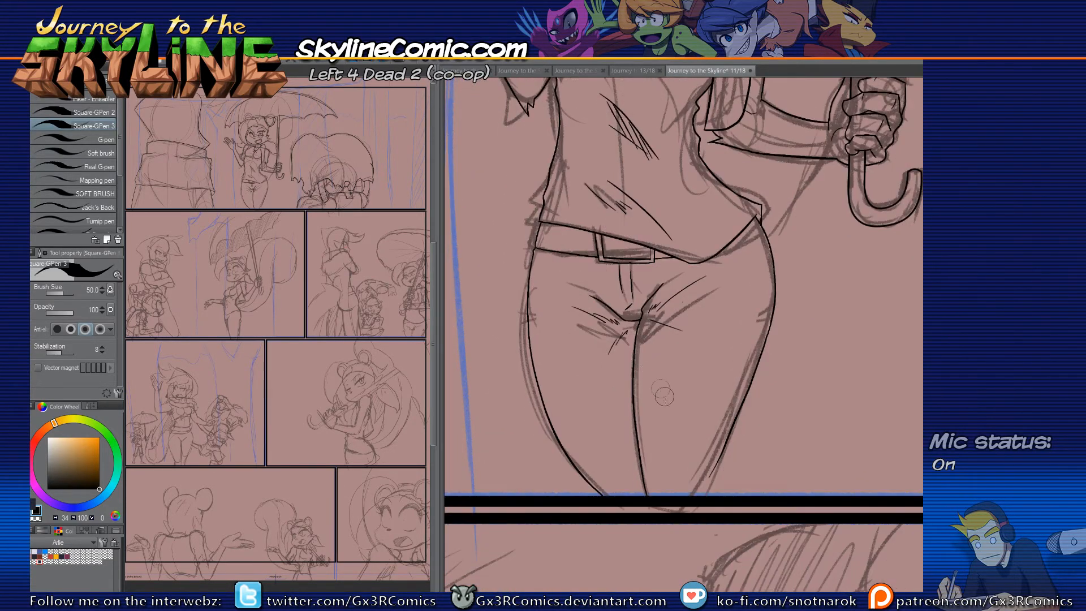
scroll(711, 471, down, 2)
scroll(752, 475, up, 4)
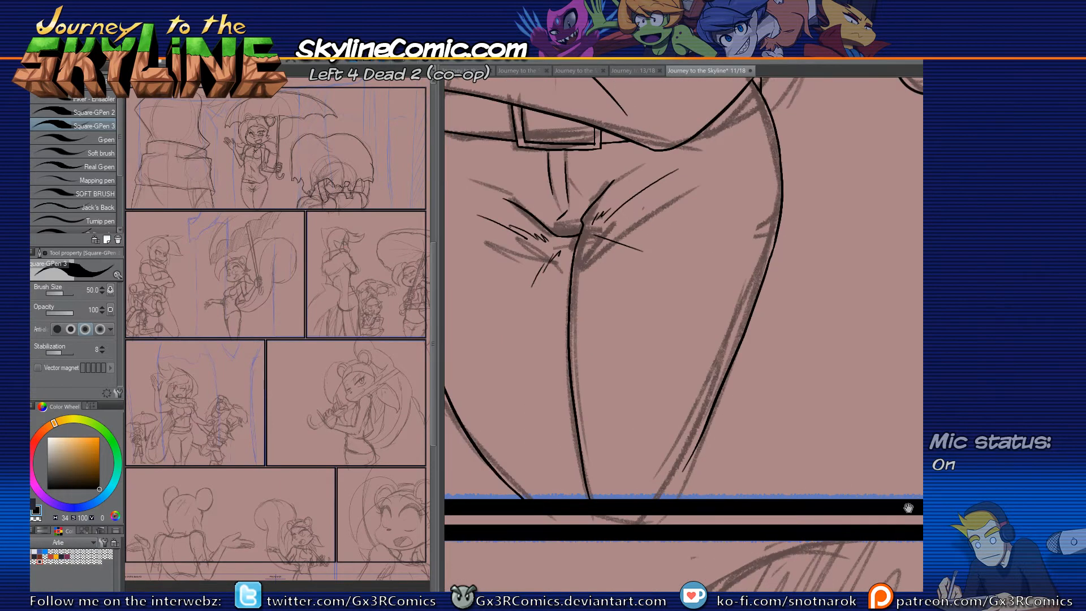
scroll(707, 315, down, 2)
drag(717, 299, 695, 358)
key(ctrl+z)
key(ctrl+z)
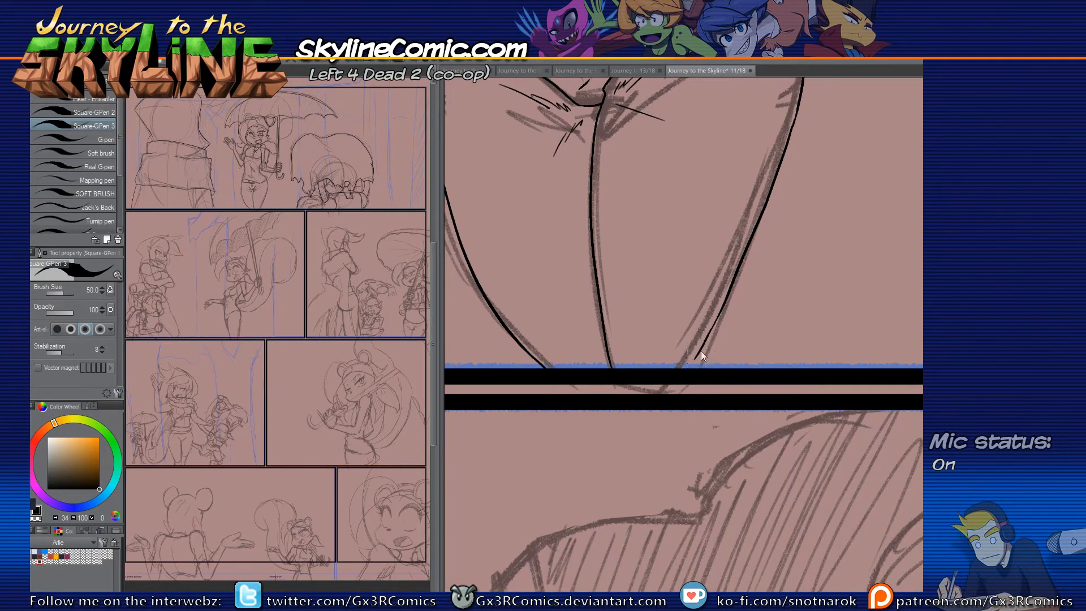
drag(704, 342, 699, 370)
Step: Examine the second-row panel's sketch of the cross-armed figure and the small figure in front of it
key(u)
click(91, 102)
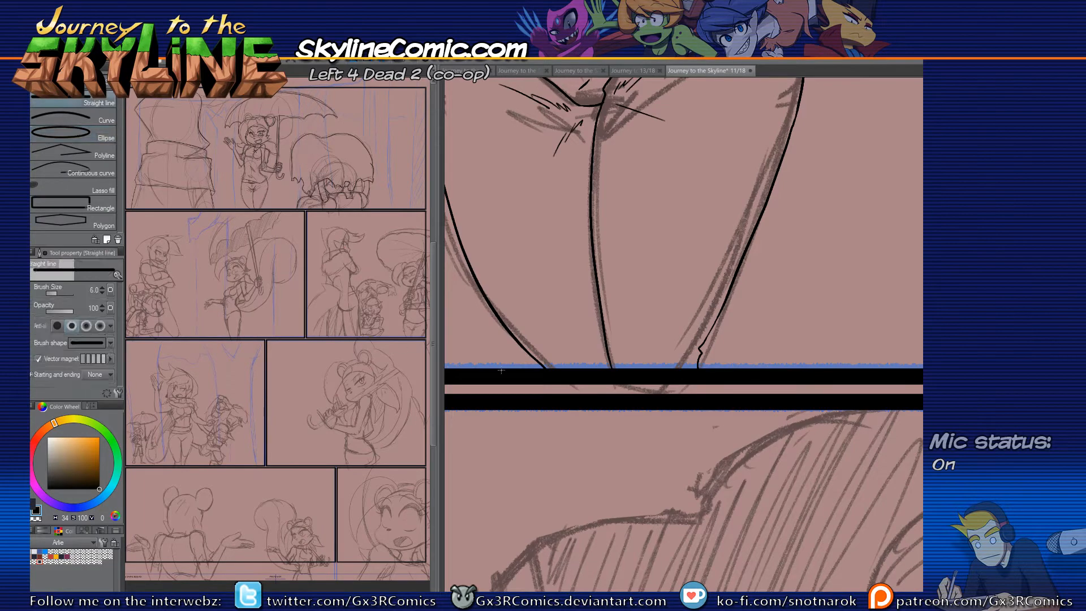
scroll(690, 423, down, 2)
drag(655, 555, 659, 383)
drag(594, 554, 679, 316)
drag(626, 429, 801, 313)
drag(637, 390, 831, 322)
drag(540, 358, 758, 298)
mouse_move(652, 372)
mouse_down()
mouse_move(727, 308)
mouse_move(682, 440)
mouse_move(660, 560)
mouse_up()
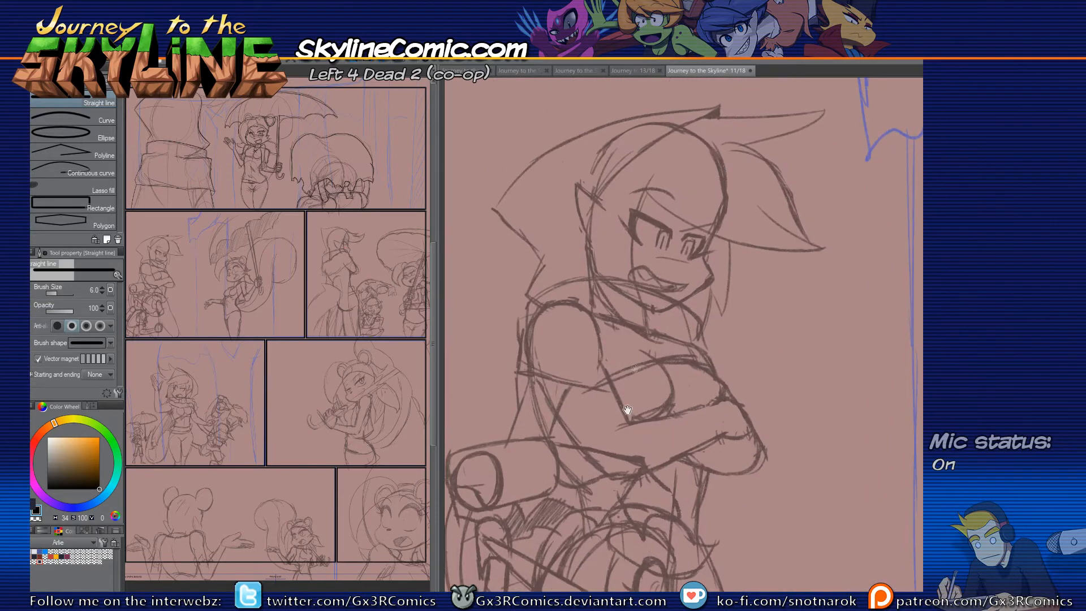
drag(704, 281, 692, 204)
drag(711, 262, 686, 217)
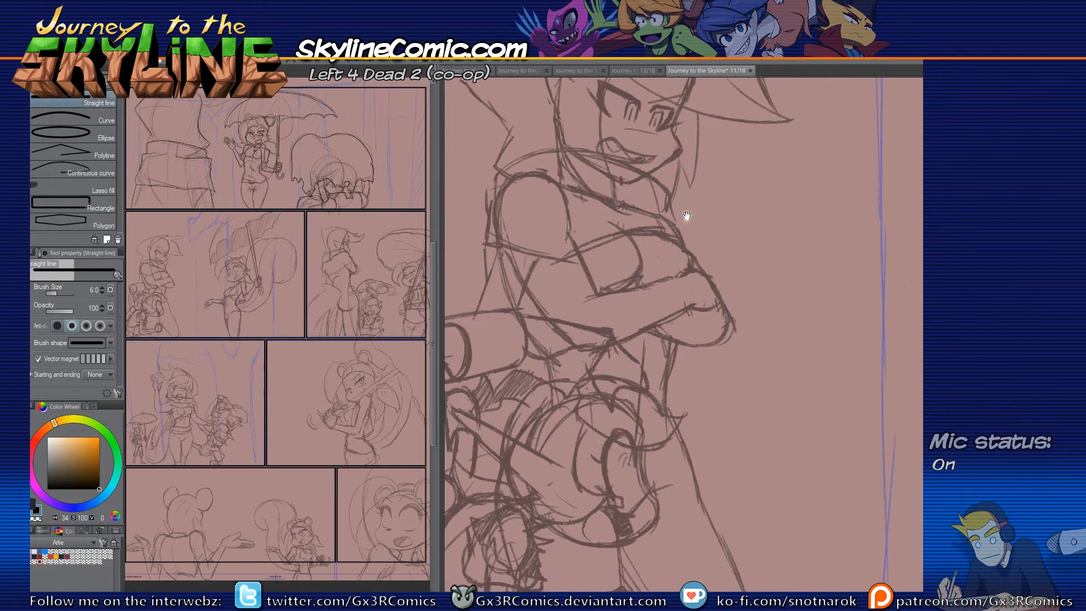
drag(645, 324, 683, 238)
Step: Set the pen's brush size to 80 and ink the outer and lower contour of the small figure's rounded form below the crossed arms
key(p)
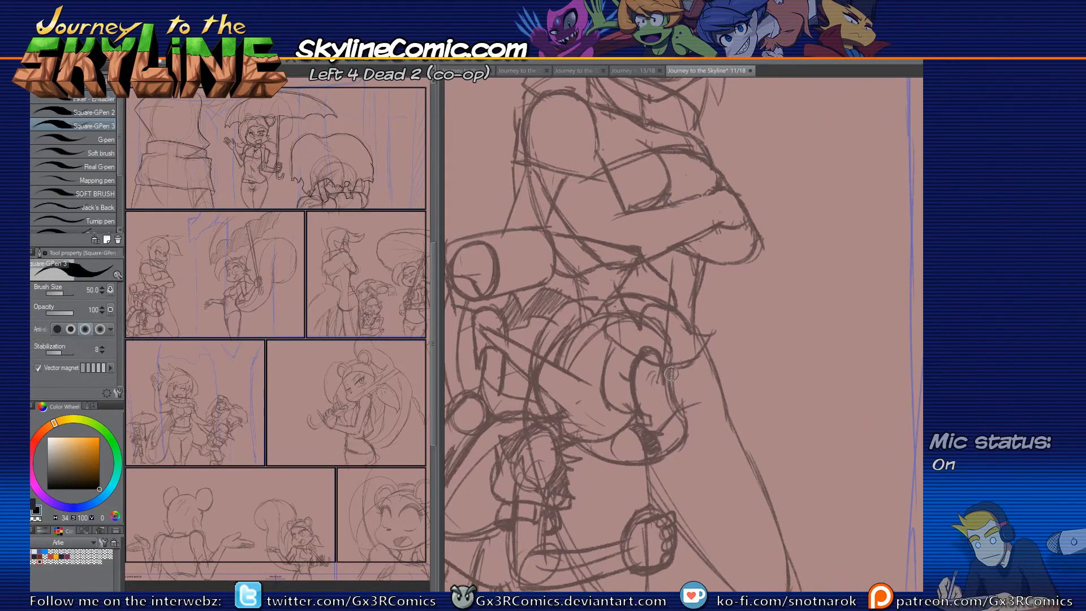
scroll(677, 348, up, 1)
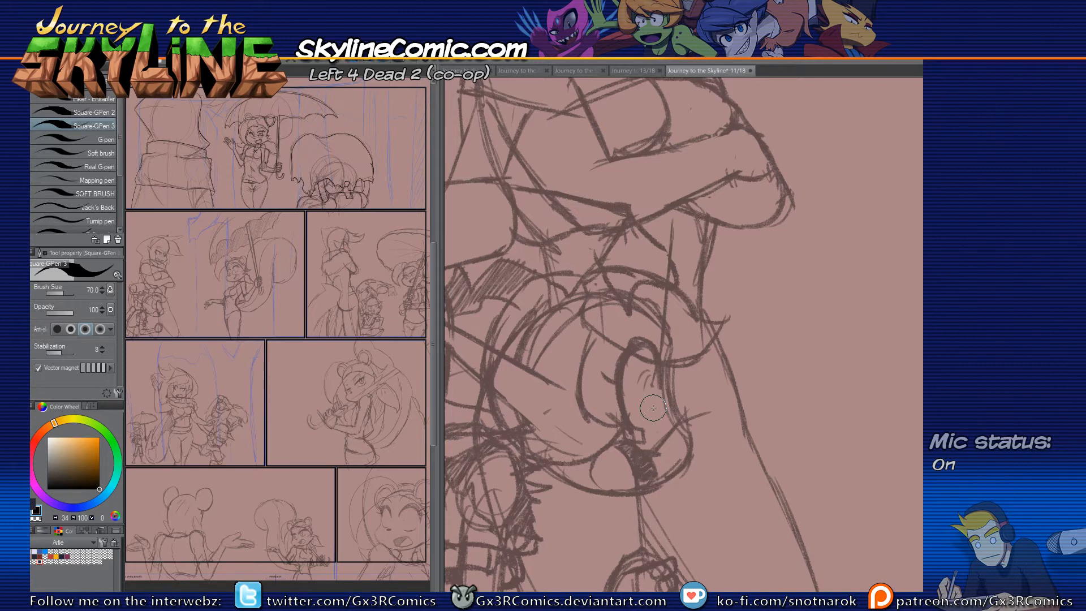
drag(602, 374, 653, 339)
key(])
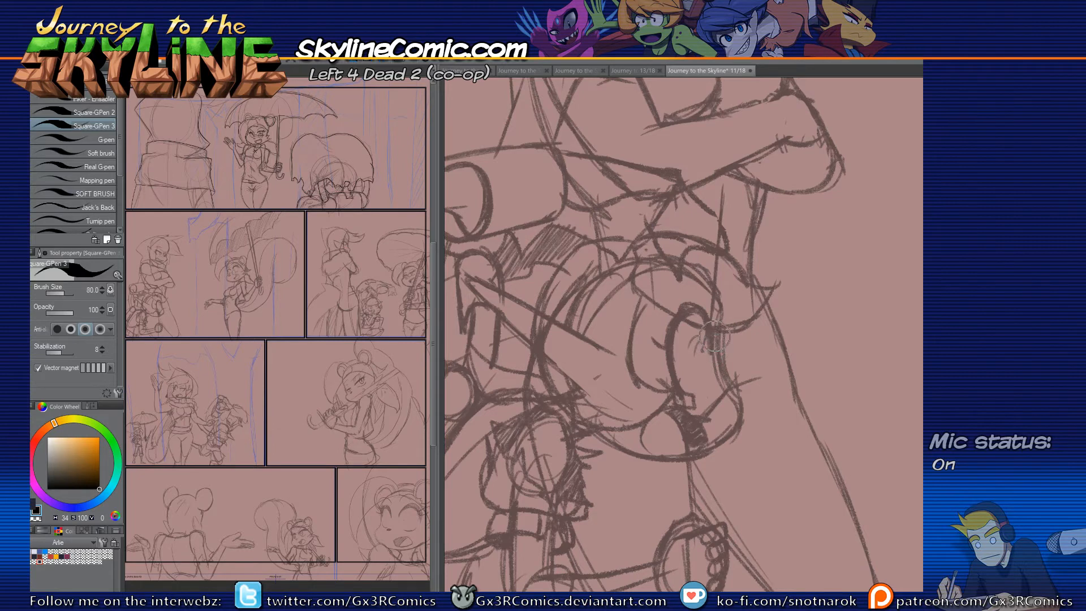
mouse_move(723, 315)
mouse_down()
mouse_move(722, 344)
mouse_move(730, 392)
mouse_up()
key(ctrl+z)
drag(722, 316, 731, 392)
key(ctrl+z)
mouse_move(722, 314)
mouse_down()
mouse_move(741, 417)
mouse_move(647, 455)
mouse_move(614, 421)
mouse_up()
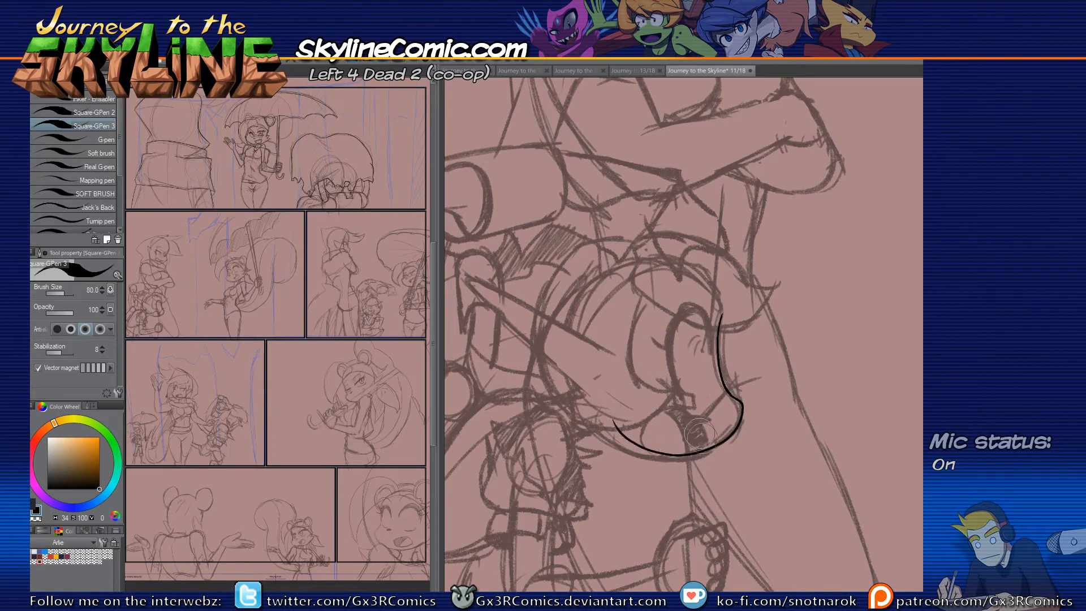
Step: Ink the small half-oval with its inner curve at the base of the rounded form and trim the overlaps with the vector eraser
mouse_move(645, 457)
mouse_down()
mouse_move(675, 412)
mouse_move(705, 464)
mouse_up()
key(e)
click(642, 455)
click(714, 466)
key(p)
key(e)
mouse_move(660, 410)
mouse_down()
mouse_move(688, 469)
mouse_move(675, 411)
mouse_up()
click(689, 466)
click(651, 418)
key(p)
key(e)
click(676, 398)
key(p)
Step: Ink the large outer arc and the inner crescent of the small figure's rounded form
mouse_move(625, 243)
mouse_down()
mouse_move(545, 311)
mouse_move(622, 435)
mouse_up()
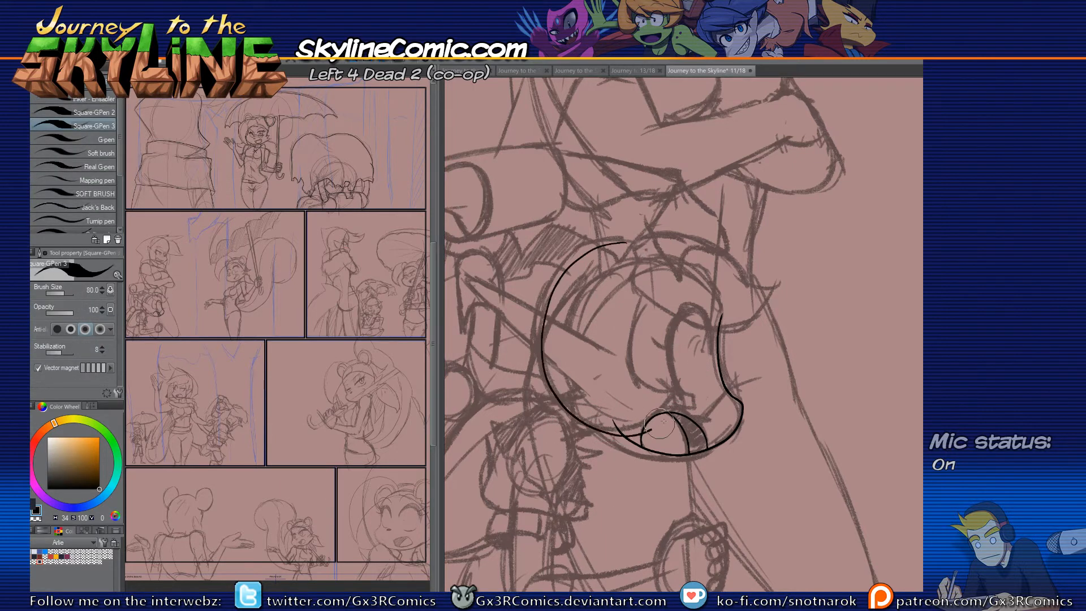
mouse_move(674, 397)
mouse_down()
mouse_move(688, 389)
mouse_move(629, 353)
mouse_move(665, 278)
mouse_move(721, 306)
mouse_up()
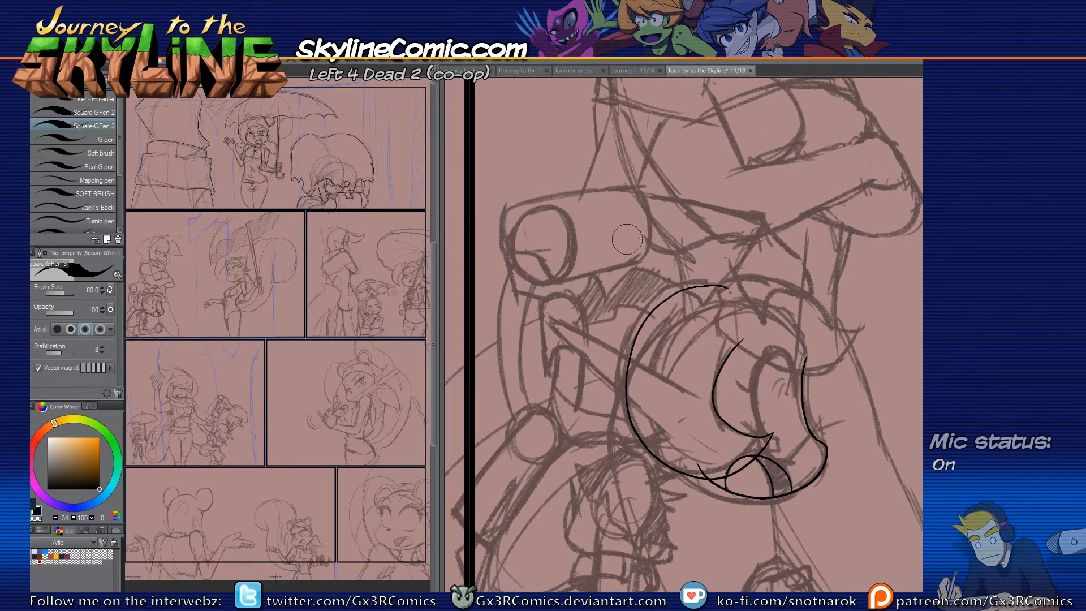
Step: Ink the upper outline of the cloth draped over the cylindrical roll, running down behind the rounded form
drag(493, 225, 601, 198)
key(ctrl+z)
mouse_move(493, 225)
mouse_down()
mouse_move(529, 198)
mouse_move(619, 187)
mouse_move(772, 222)
mouse_up()
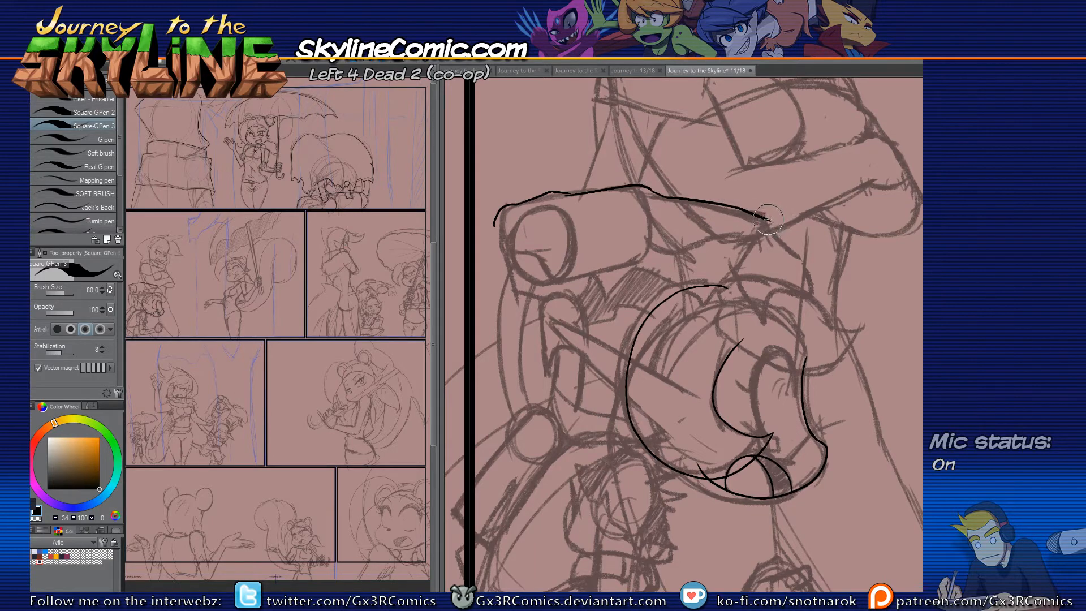
drag(767, 220, 797, 242)
drag(669, 358, 675, 318)
drag(500, 183, 506, 205)
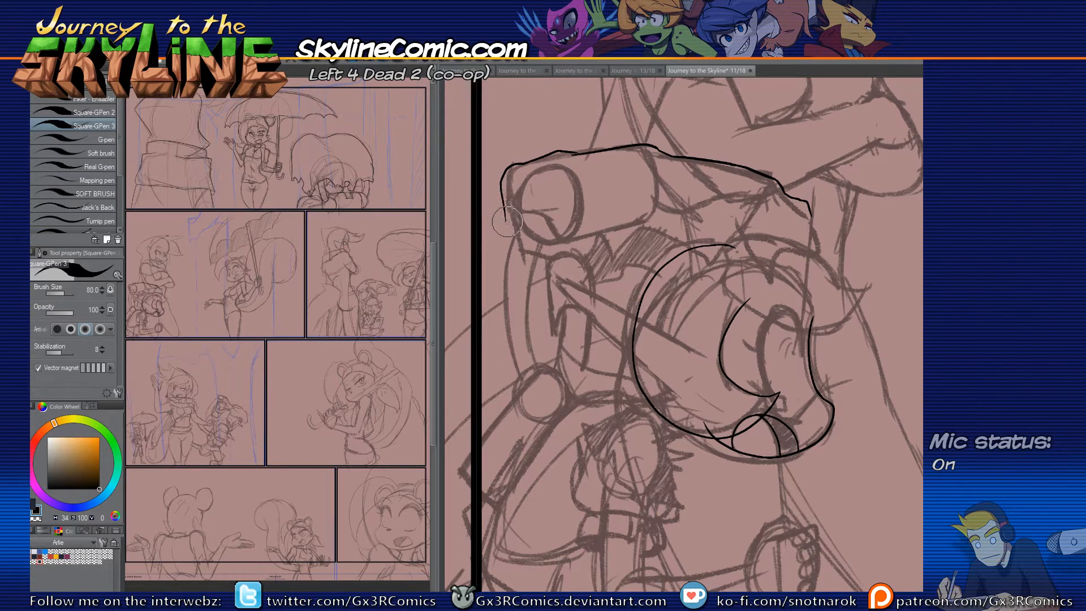
Step: Ink the ragged lower hem of the draped cloth beneath the cylindrical roll
mouse_move(506, 222)
mouse_down()
mouse_move(519, 223)
mouse_move(531, 272)
mouse_move(556, 259)
mouse_move(583, 273)
mouse_up()
key(ctrl+z)
drag(528, 274, 575, 253)
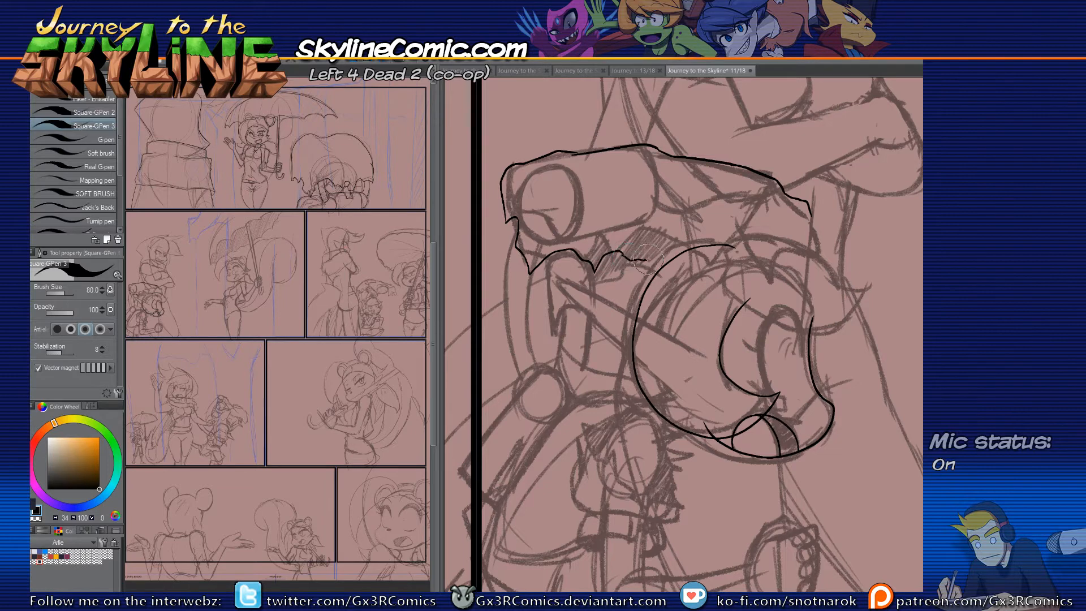
drag(698, 246, 705, 269)
Step: Ink the two long curved edges of the thin limb hanging below the cloth's hem
drag(541, 271, 549, 221)
drag(527, 184, 520, 311)
key(ctrl+z)
mouse_move(531, 174)
mouse_down()
mouse_move(511, 267)
mouse_move(535, 338)
mouse_up()
drag(541, 189, 548, 305)
key(ctrl+z)
mouse_move(539, 191)
mouse_down()
mouse_move(534, 262)
mouse_move(566, 314)
mouse_up()
Step: Ink the rounded tip that closes the lower end of the thin curved limb
scroll(538, 332, up, 1)
drag(531, 398, 557, 327)
mouse_move(550, 249)
mouse_down()
mouse_move(542, 281)
mouse_move(584, 320)
mouse_move(610, 283)
mouse_move(579, 237)
mouse_move(588, 244)
mouse_move(553, 298)
mouse_move(600, 295)
mouse_move(574, 238)
mouse_move(585, 238)
mouse_move(542, 278)
mouse_move(595, 322)
mouse_move(611, 267)
mouse_move(574, 235)
mouse_up()
key(ctrl+z)
key(ctrl+z)
key(ctrl+z)
Step: Draw the round joint around the thin limb's tip with the Ellipse tool, using a thicker brush size
key(u)
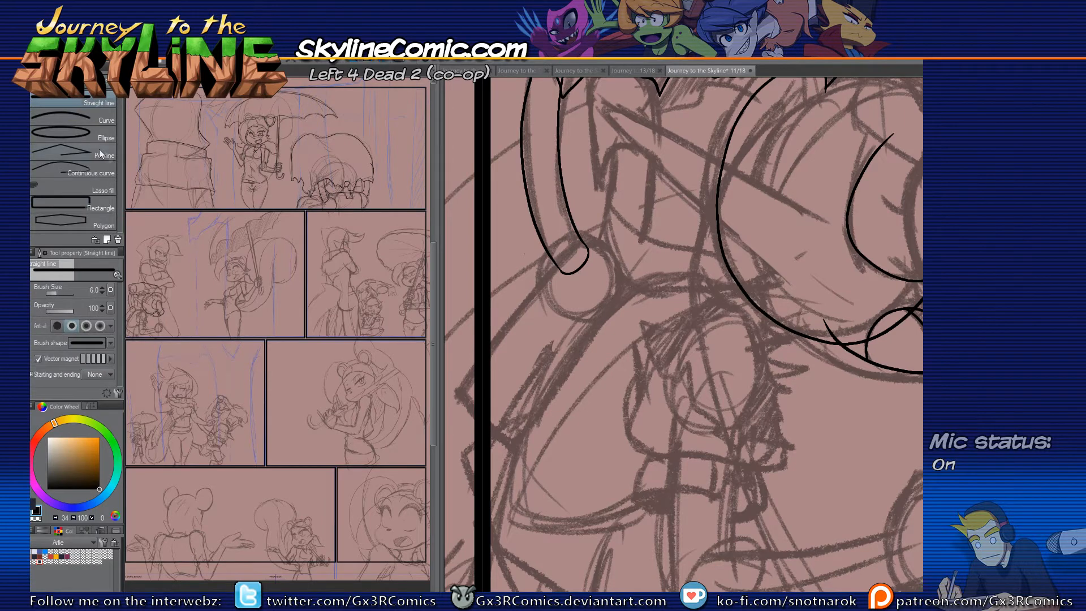
click(97, 136)
key(bracketright)
drag(532, 220, 627, 315)
Step: Ink the upper edge of the lower limb from the round joint to the panel border and erase the overshoot
key(e)
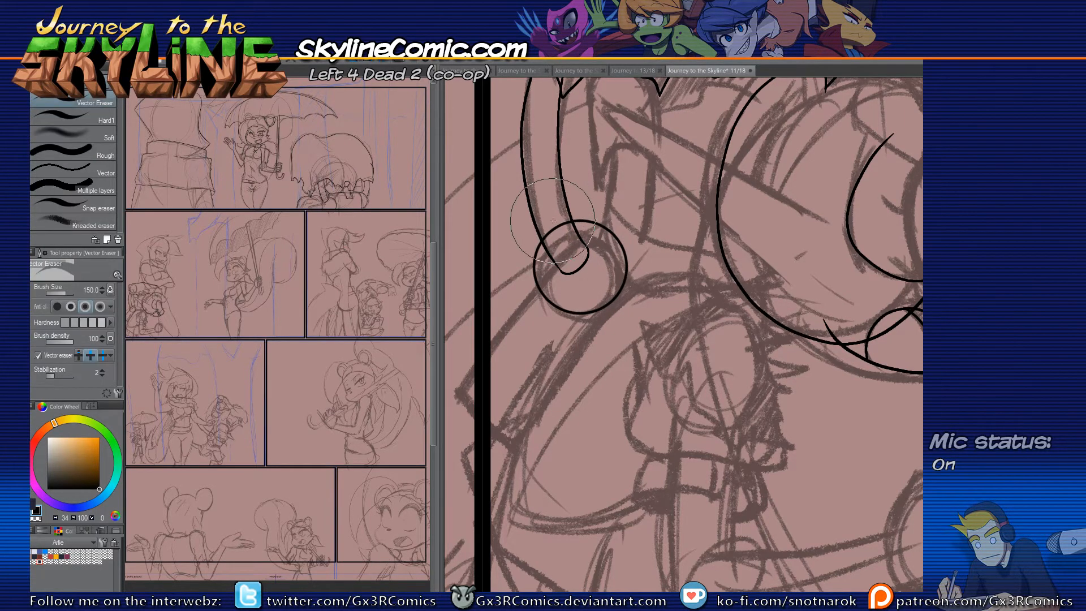
key(p)
mouse_move(546, 273)
mouse_down()
mouse_move(457, 414)
mouse_move(486, 354)
mouse_up()
key(e)
click(547, 251)
Step: Ink the lower limb's other edge from the round joint and close it with a slanted end line at the panel border
key(p)
drag(611, 266, 504, 458)
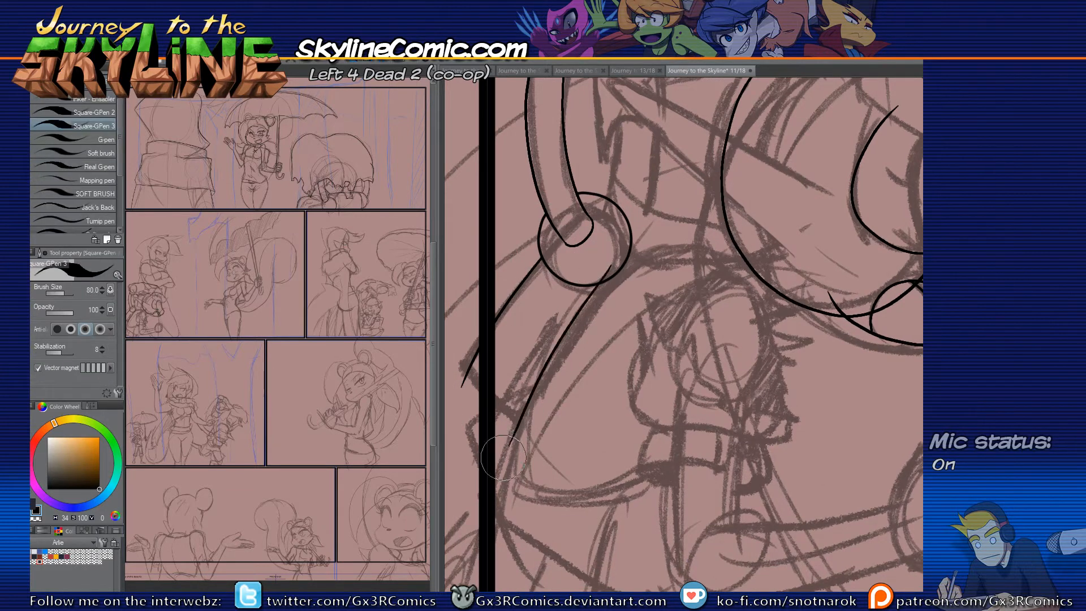
key(ctrl+z)
mouse_move(456, 353)
mouse_down()
mouse_move(519, 423)
mouse_move(463, 420)
mouse_up()
key(e)
key(p)
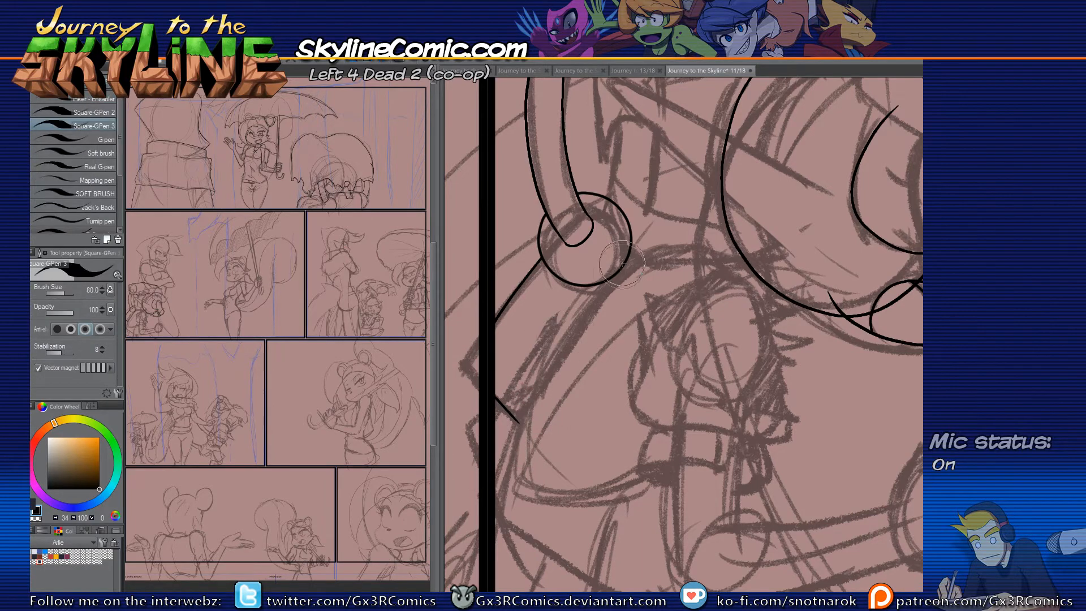
mouse_move(708, 251)
mouse_down()
mouse_move(639, 313)
mouse_move(667, 264)
mouse_move(570, 290)
mouse_move(493, 425)
mouse_move(464, 436)
mouse_up()
key(e)
key(p)
mouse_move(512, 399)
mouse_down()
mouse_move(589, 271)
mouse_move(528, 270)
mouse_move(520, 317)
mouse_up()
key(e)
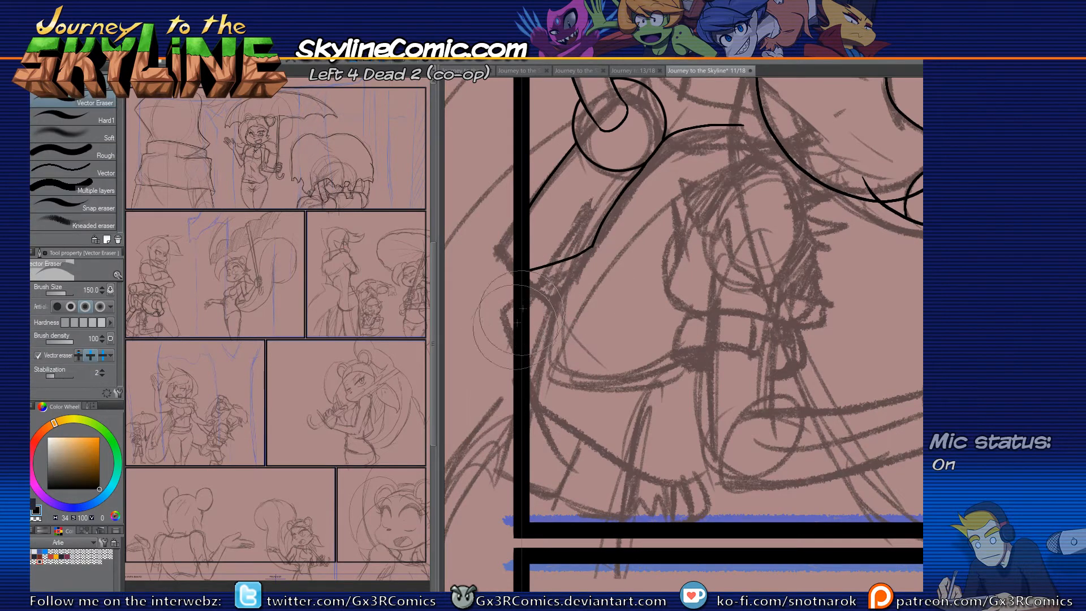
key(u)
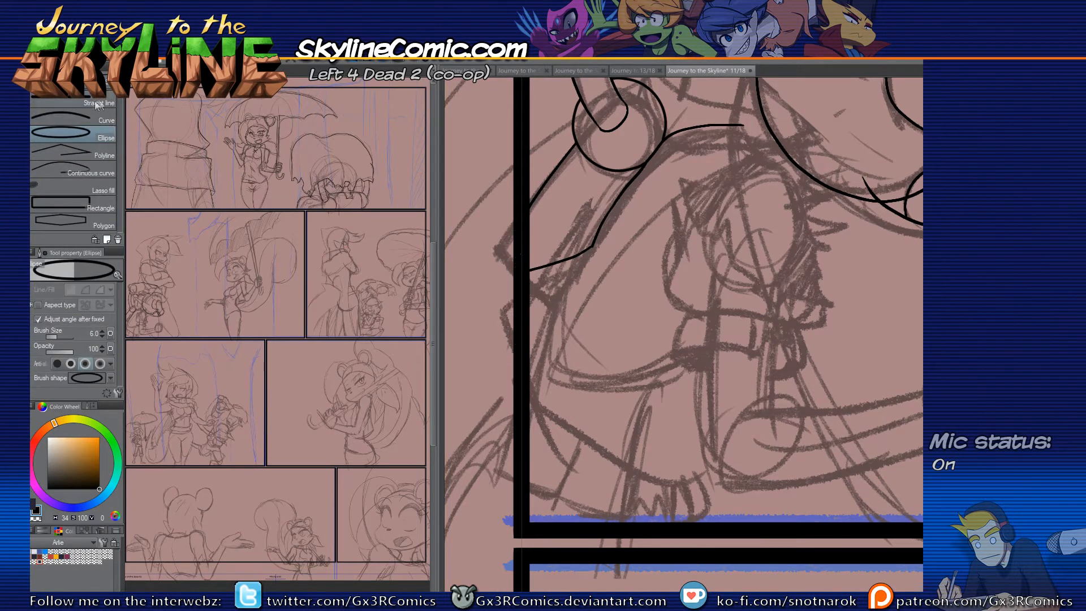
click(100, 105)
drag(514, 93, 487, 381)
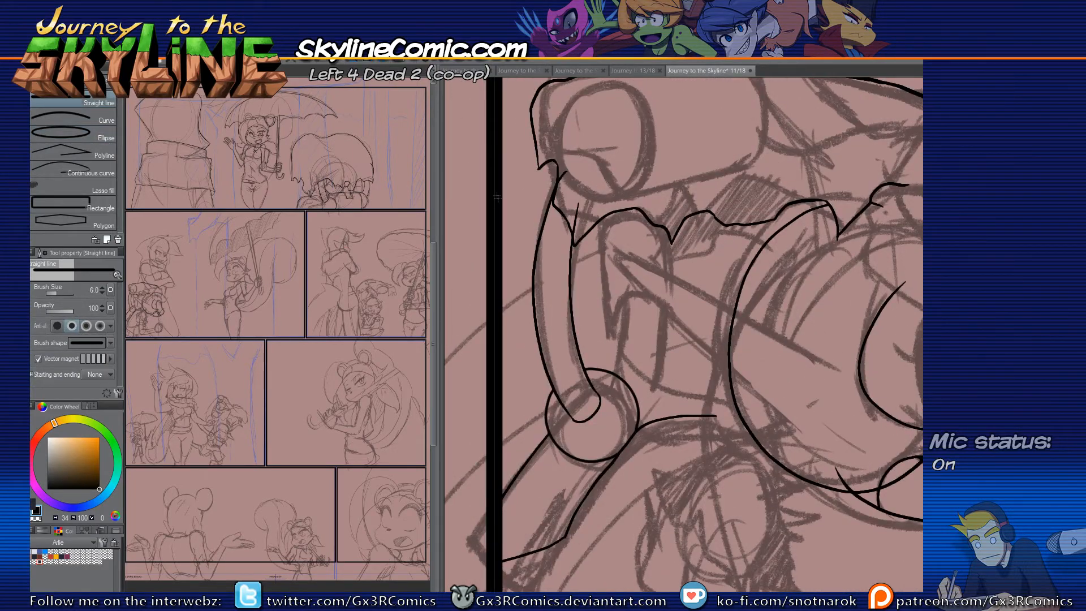
scroll(513, 517, down, 10)
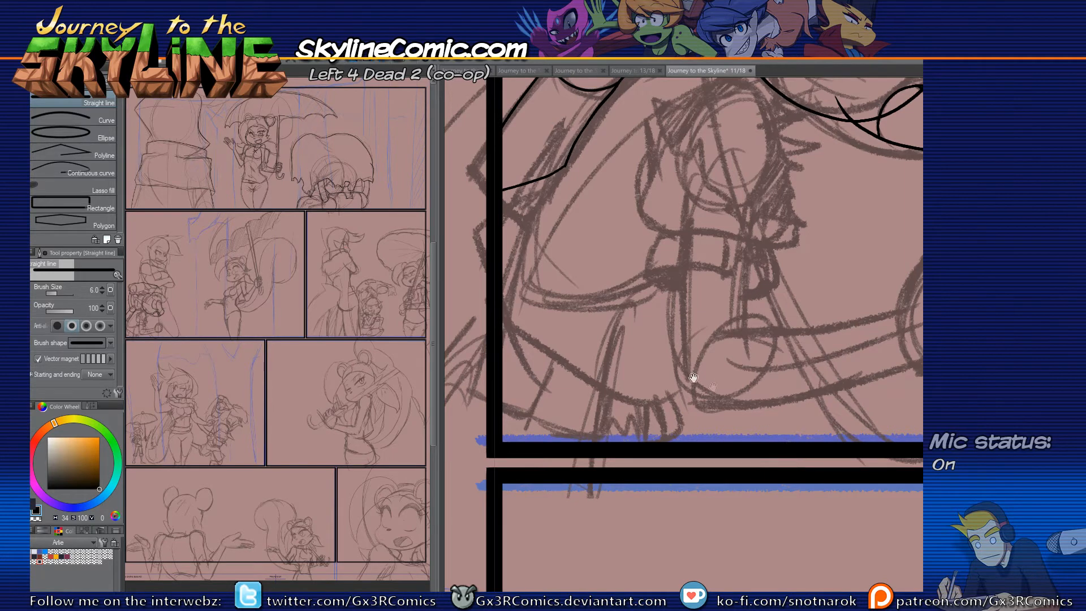
drag(693, 377, 682, 431)
Step: Ink the curved lower hem of the small figure's garment from the panel's side border to its upturned end near the bottom border
key(p)
mouse_move(460, 331)
mouse_down()
mouse_move(570, 439)
mouse_move(479, 364)
mouse_move(528, 405)
mouse_up()
key(ctrl+z)
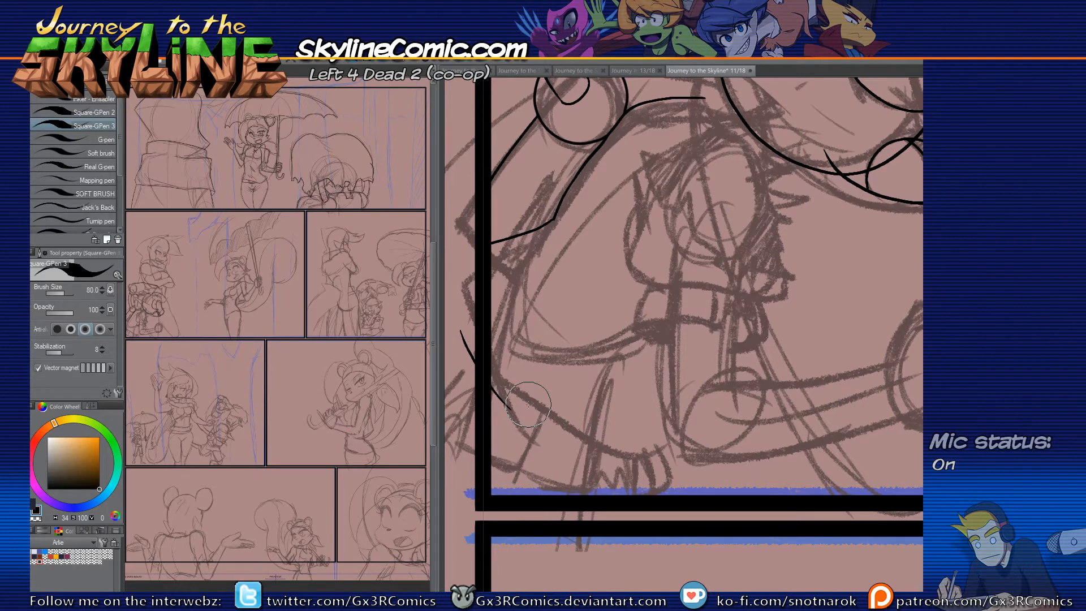
key(ctrl+z)
mouse_move(460, 314)
mouse_down()
mouse_move(500, 379)
mouse_move(547, 402)
mouse_move(472, 342)
mouse_up()
key(e)
key(p)
mouse_move(538, 409)
mouse_down()
mouse_move(583, 450)
mouse_move(645, 456)
mouse_up()
drag(646, 408, 619, 482)
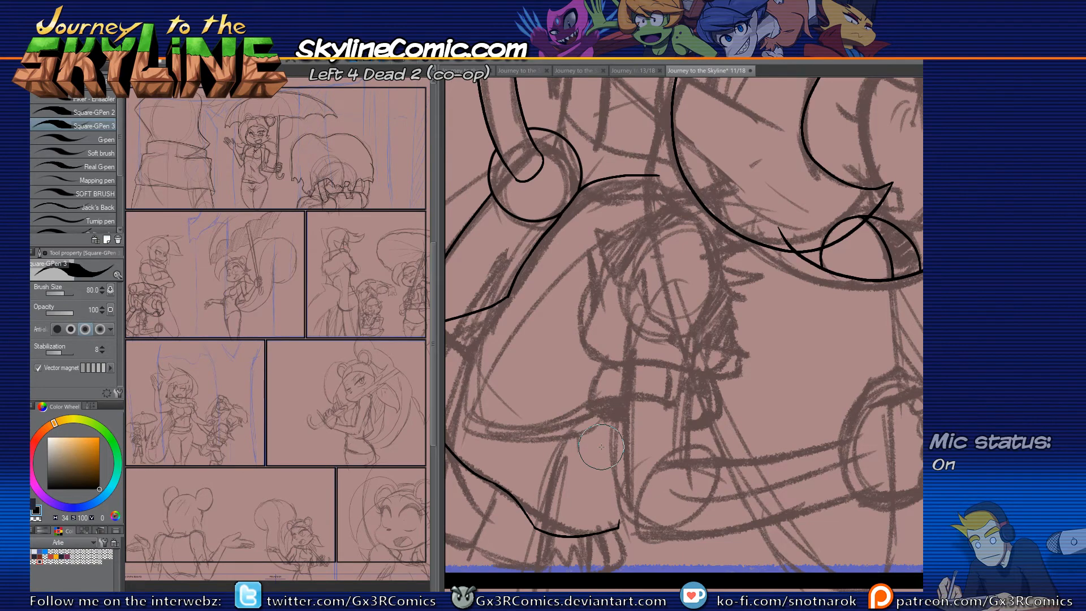
Step: Ink the jagged inner edge of the ragged sleeve across the upper arm, ending in spikes above the cuff
mouse_move(609, 286)
mouse_down()
mouse_move(589, 327)
mouse_move(625, 319)
mouse_move(616, 331)
mouse_move(625, 312)
mouse_move(618, 345)
mouse_move(680, 404)
mouse_move(663, 392)
mouse_move(700, 371)
mouse_move(684, 402)
mouse_up()
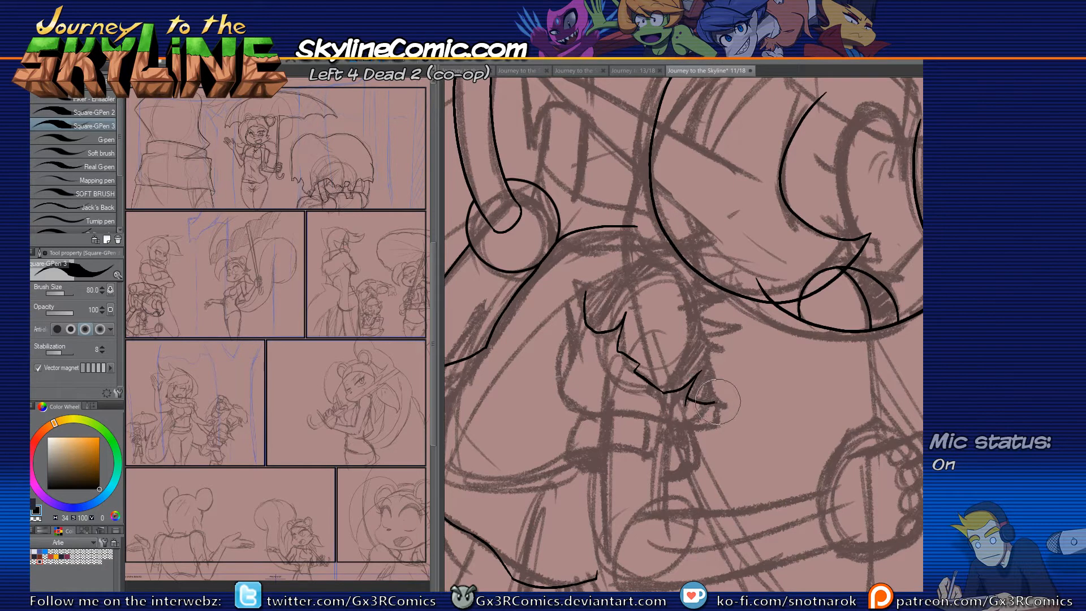
mouse_move(687, 403)
mouse_down()
mouse_move(716, 418)
mouse_move(692, 433)
mouse_up()
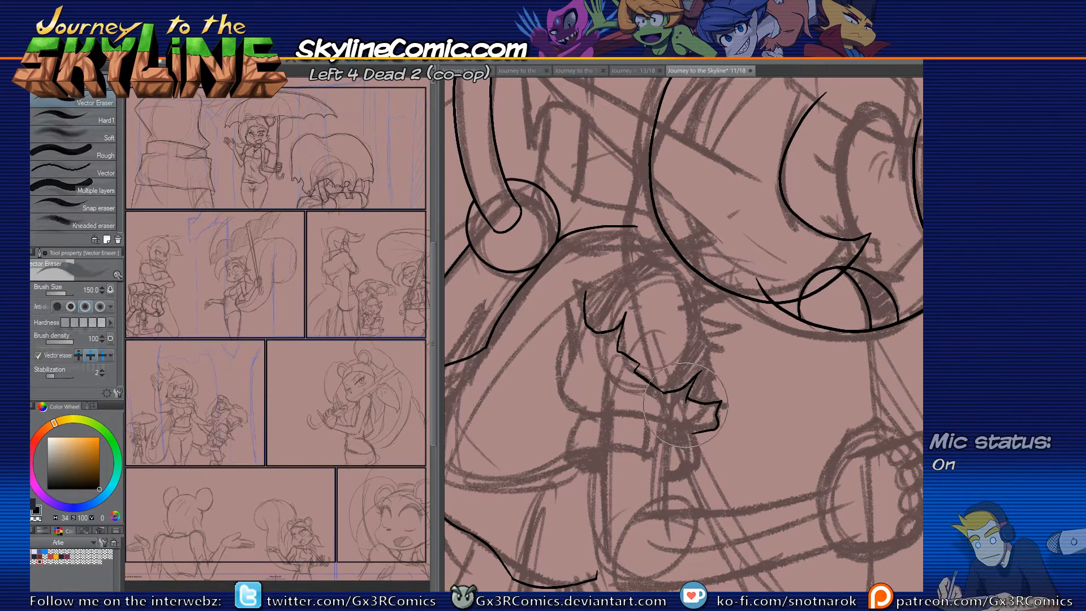
key(e)
key(p)
Step: Ink the ragged sleeve's jagged outer edges, from the cuff up to the shoulder on one side and as spikes on the other
mouse_move(575, 422)
mouse_down()
mouse_move(562, 332)
mouse_move(579, 309)
mouse_move(567, 327)
mouse_move(568, 280)
mouse_move(583, 297)
mouse_move(584, 282)
mouse_move(572, 289)
mouse_move(592, 279)
mouse_move(603, 242)
mouse_move(618, 271)
mouse_move(602, 283)
mouse_move(620, 274)
mouse_move(615, 259)
mouse_move(620, 266)
mouse_move(649, 219)
mouse_move(668, 240)
mouse_up()
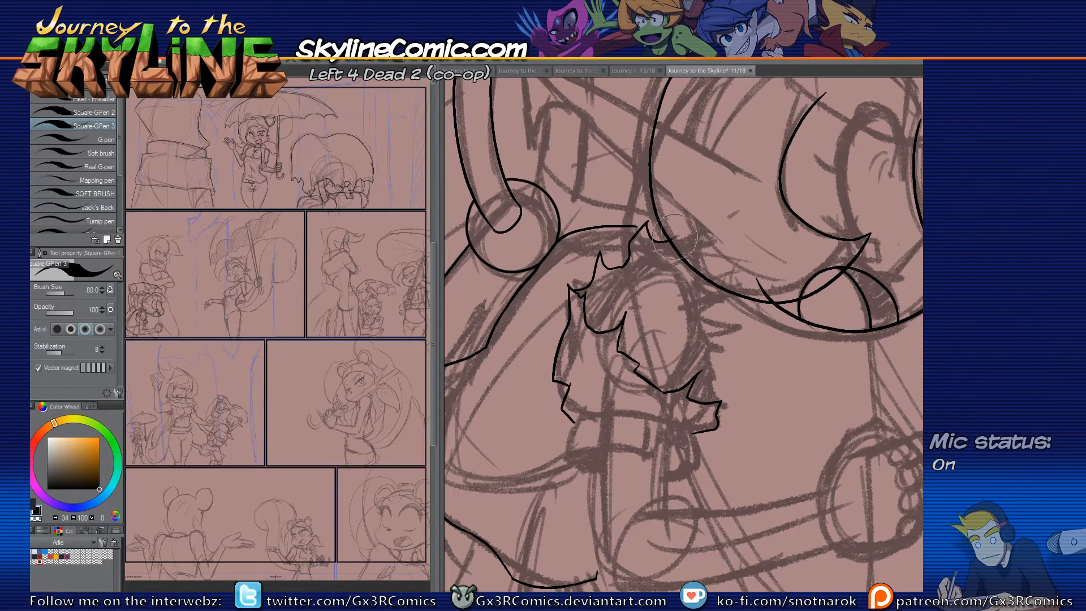
key(e)
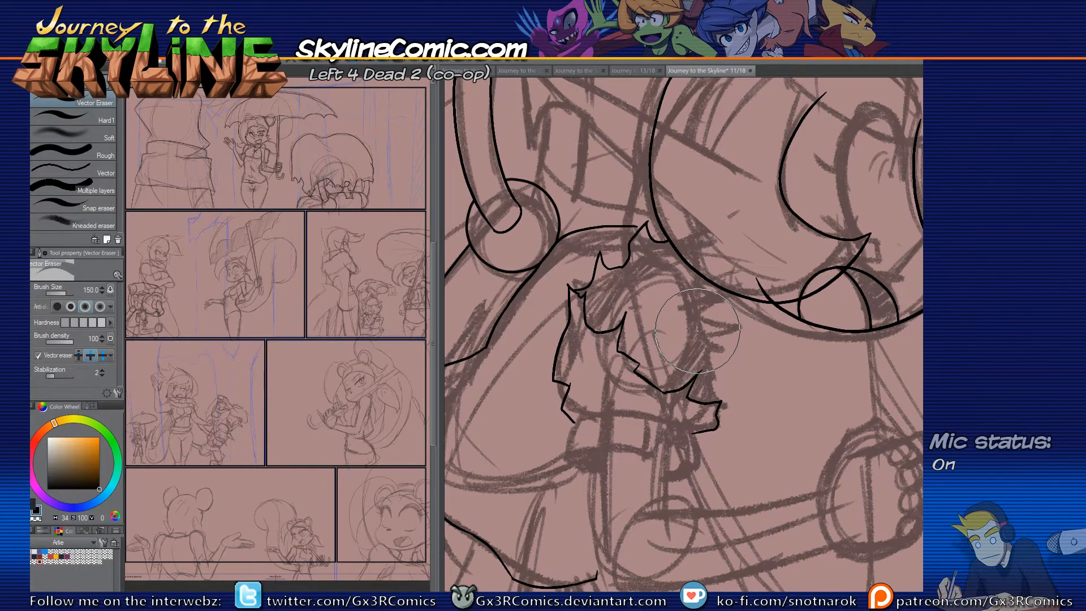
key(p)
mouse_move(718, 371)
mouse_down()
mouse_move(711, 341)
mouse_move(729, 352)
mouse_move(733, 333)
mouse_move(713, 316)
mouse_move(730, 301)
mouse_move(727, 268)
mouse_up()
key(e)
click(730, 281)
key(p)
drag(708, 305, 679, 329)
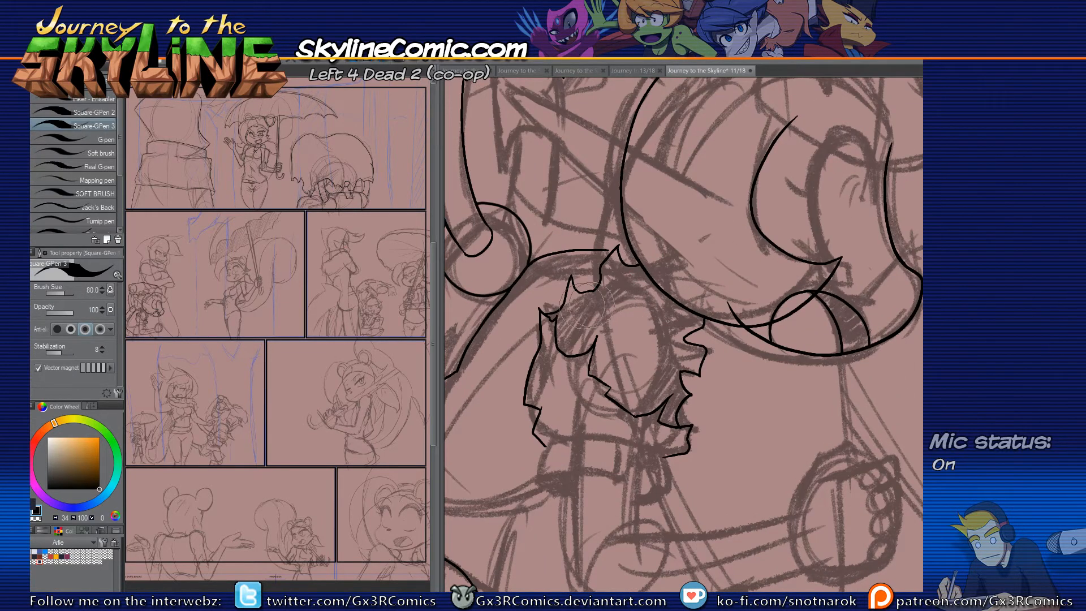
Step: Ink the rounded shoulder inside the ragged sleeve and the folded cuff band below it
mouse_move(565, 354)
mouse_down()
mouse_move(617, 295)
mouse_move(667, 334)
mouse_move(661, 394)
mouse_up()
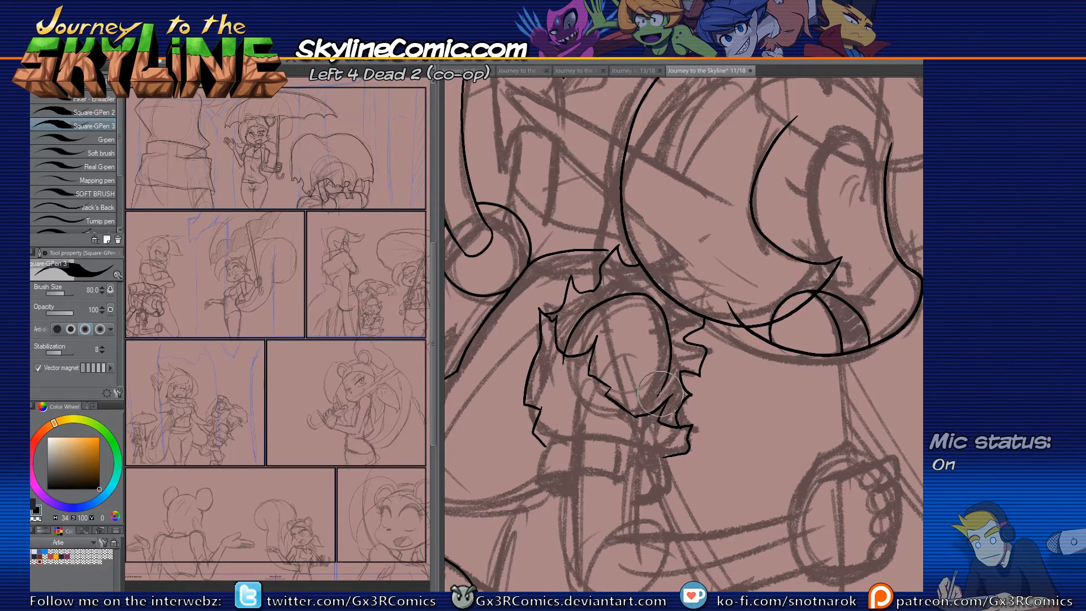
key(e)
key(p)
mouse_move(553, 427)
mouse_down()
mouse_move(564, 352)
mouse_move(546, 409)
mouse_move(549, 396)
mouse_move(557, 416)
mouse_up()
key(e)
key(p)
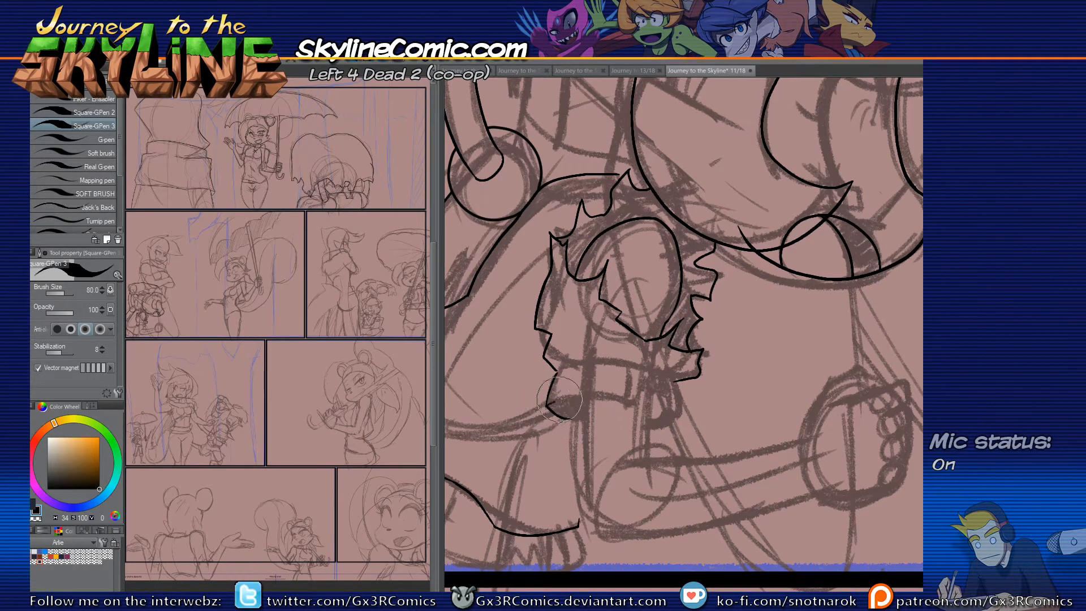
mouse_move(587, 395)
mouse_down()
mouse_move(629, 397)
mouse_move(626, 373)
mouse_move(593, 374)
mouse_up()
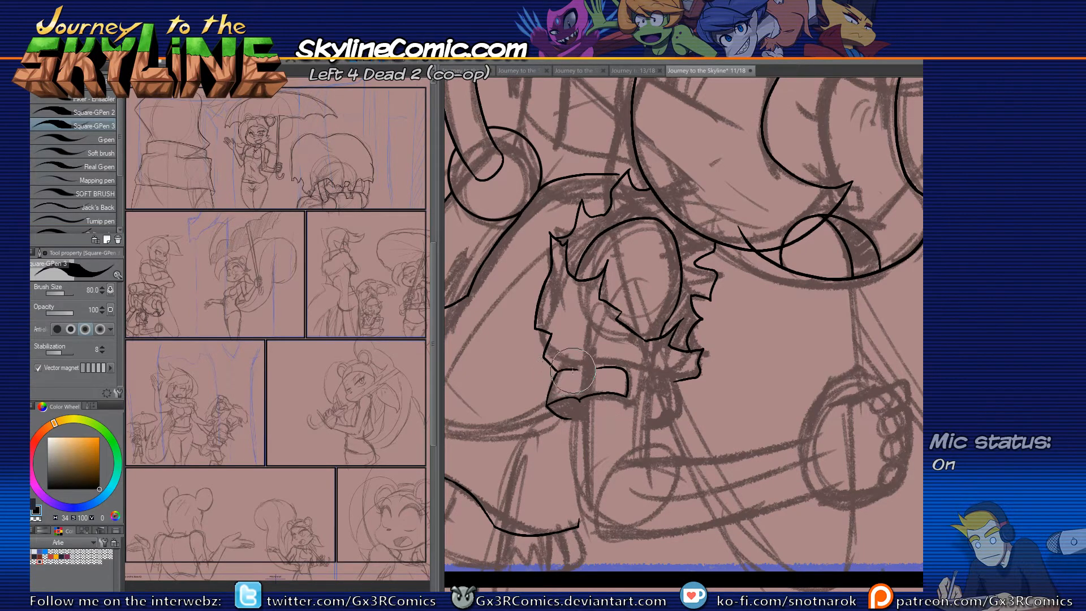
Step: Ink the bent arm's outer edge from the cuff around the elbow to the fist, redoing the stroke until it fits the sketch
mouse_move(575, 371)
mouse_down()
mouse_move(587, 512)
mouse_move(580, 393)
mouse_move(572, 403)
mouse_move(801, 368)
mouse_up()
key(ctrl+z)
drag(573, 406, 811, 356)
key(ctrl+z)
drag(573, 404, 792, 357)
key(ctrl+z)
mouse_move(571, 403)
mouse_down()
mouse_move(663, 396)
mouse_move(802, 356)
mouse_up()
Step: Ink the forearm's upper edge from the elbow crease to the fist and trim the arm line overlapping the cuff
drag(586, 346, 729, 330)
key(ctrl+z)
mouse_move(586, 345)
mouse_down()
mouse_move(761, 320)
mouse_move(800, 306)
mouse_up()
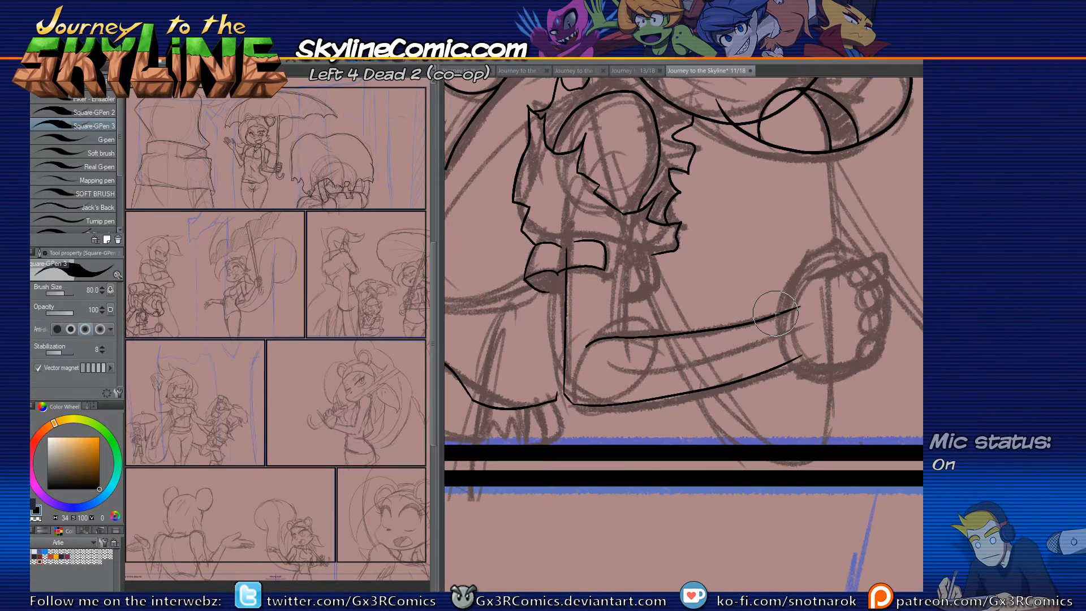
key(e)
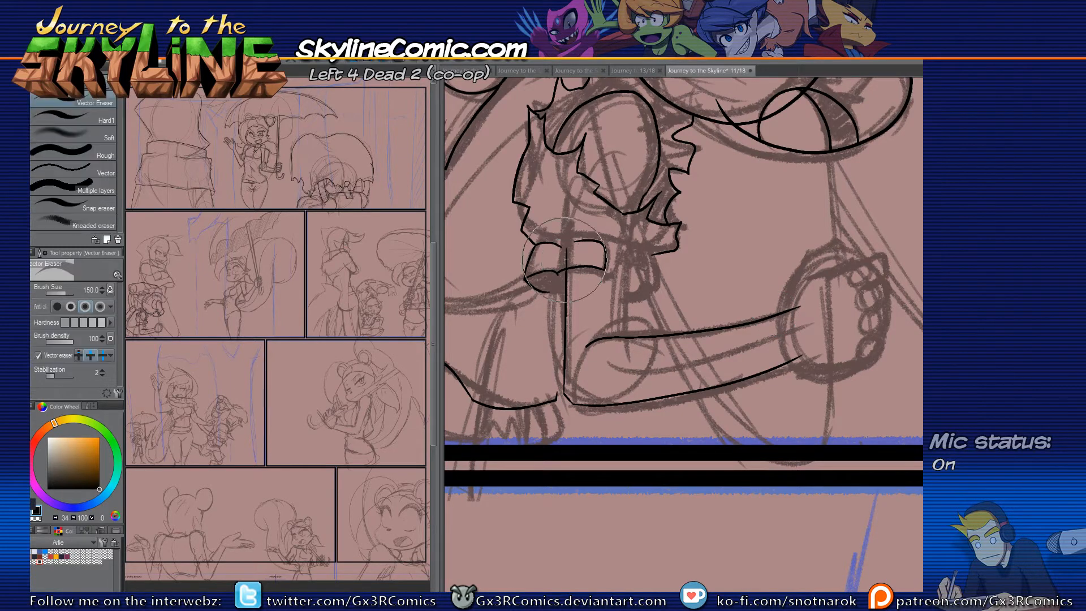
Step: Ink the cuff's folded underside and the upper arm's inner edge down to the elbow crease, erasing the overshoots
key(p)
mouse_move(549, 292)
mouse_down()
mouse_move(585, 290)
mouse_move(602, 245)
mouse_move(601, 272)
mouse_move(632, 281)
mouse_move(638, 254)
mouse_move(625, 349)
mouse_up()
key(e)
key(p)
key(e)
click(625, 353)
click(629, 267)
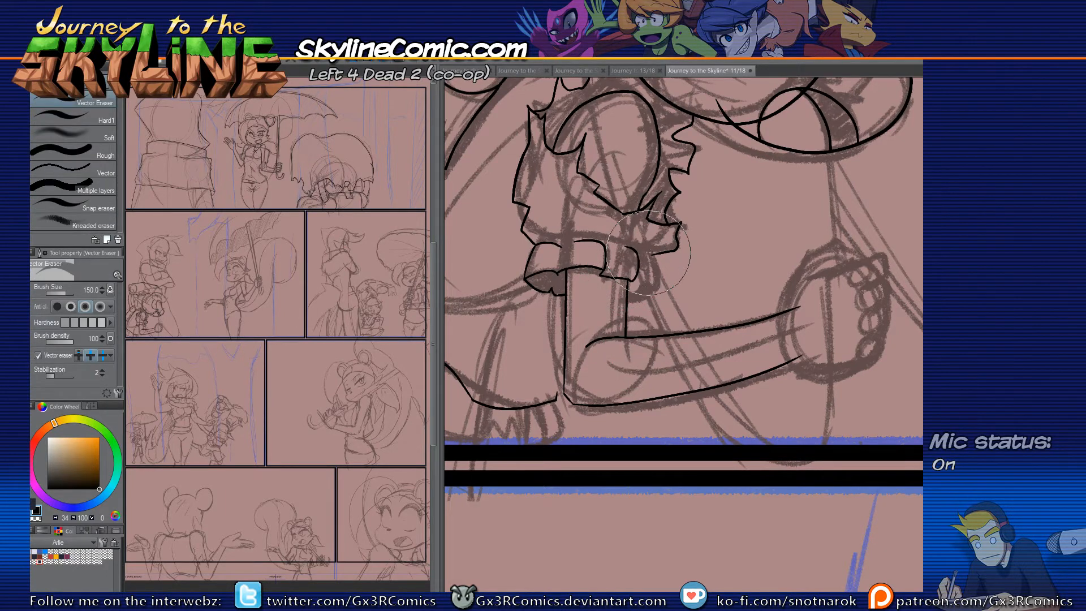
Step: Ink the ragged fold hanging below the end of the cuff nearest the fist
key(p)
mouse_move(627, 301)
mouse_down()
mouse_move(642, 299)
mouse_move(648, 251)
mouse_up()
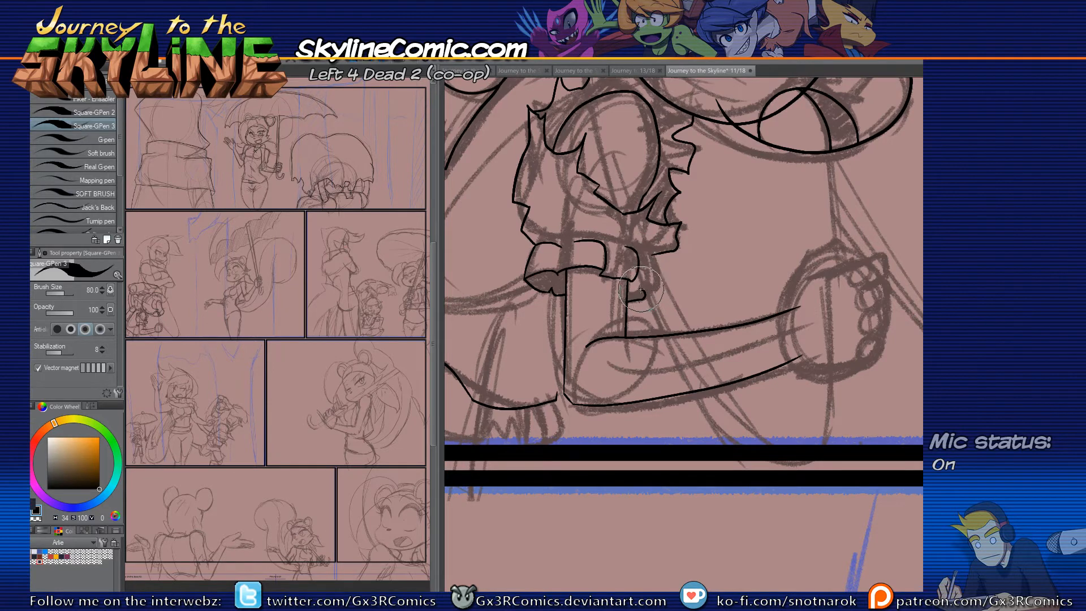
drag(656, 291, 650, 256)
drag(635, 141, 603, 246)
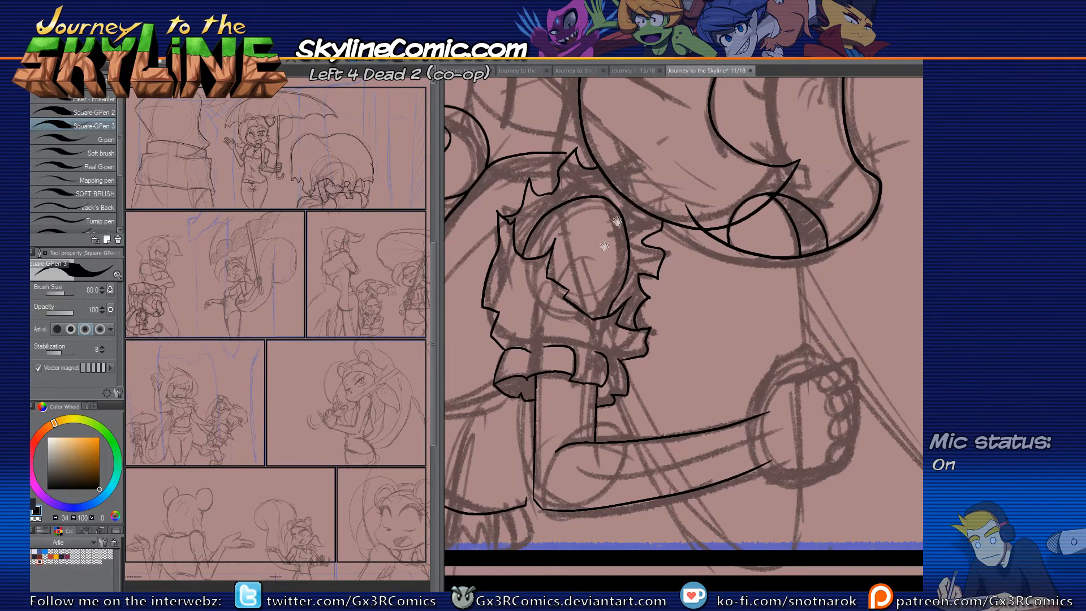
Step: Ink a short connecting line between the rounded shoulder and the large circle, and add small detail strokes around the cuff
key(e)
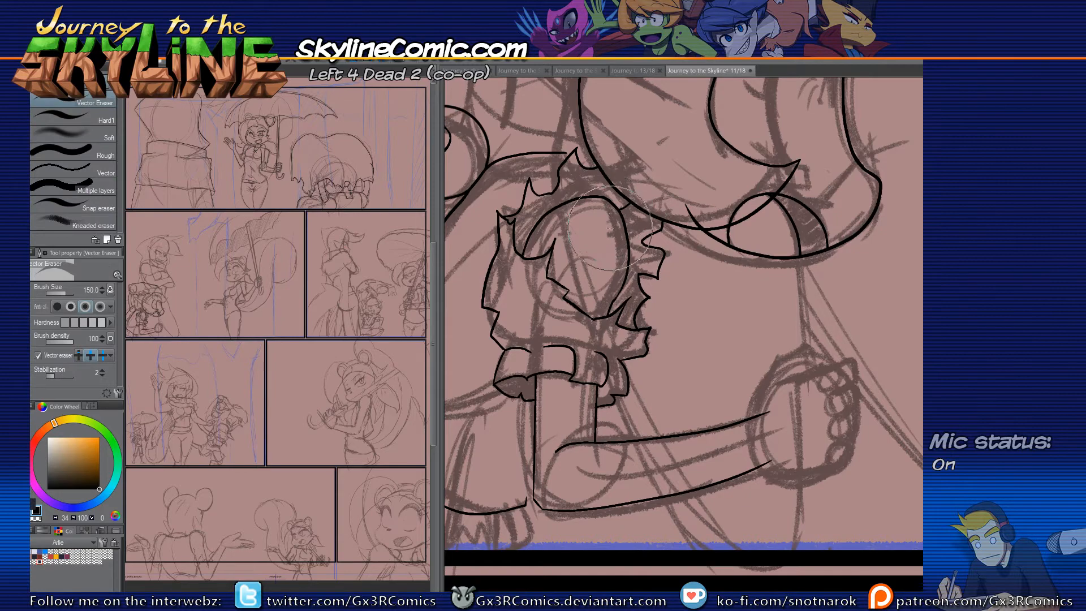
key(p)
key(e)
drag(603, 176, 601, 208)
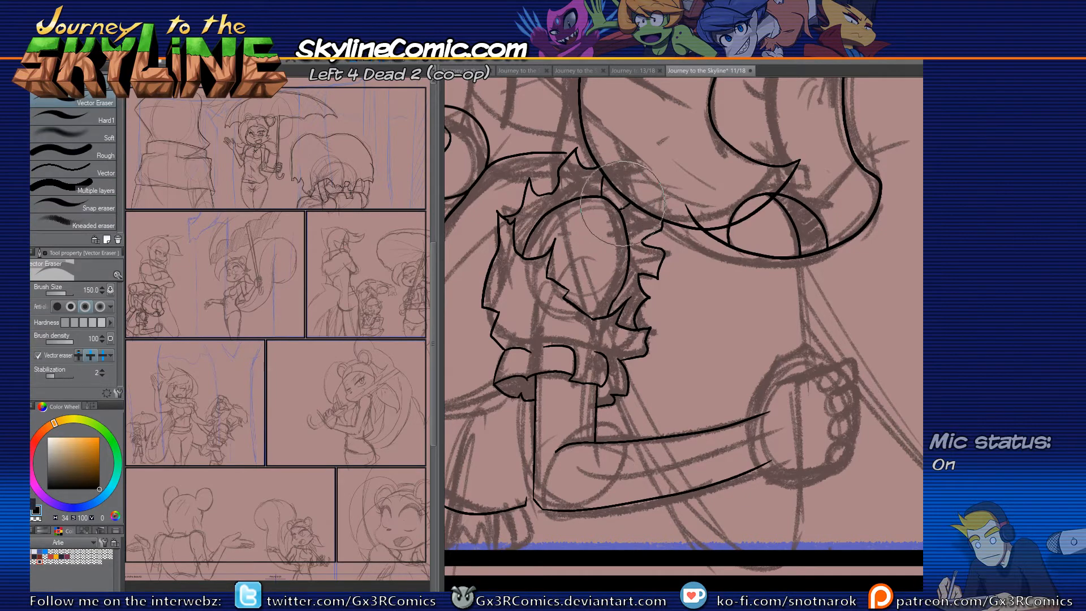
key(p)
mouse_move(572, 350)
mouse_down()
mouse_move(581, 375)
mouse_move(567, 391)
mouse_move(603, 381)
mouse_up()
drag(529, 368, 536, 365)
Step: Ink the two long edges of the thin strand beside the round joint and trim the overshoots around the joint
drag(559, 305, 544, 377)
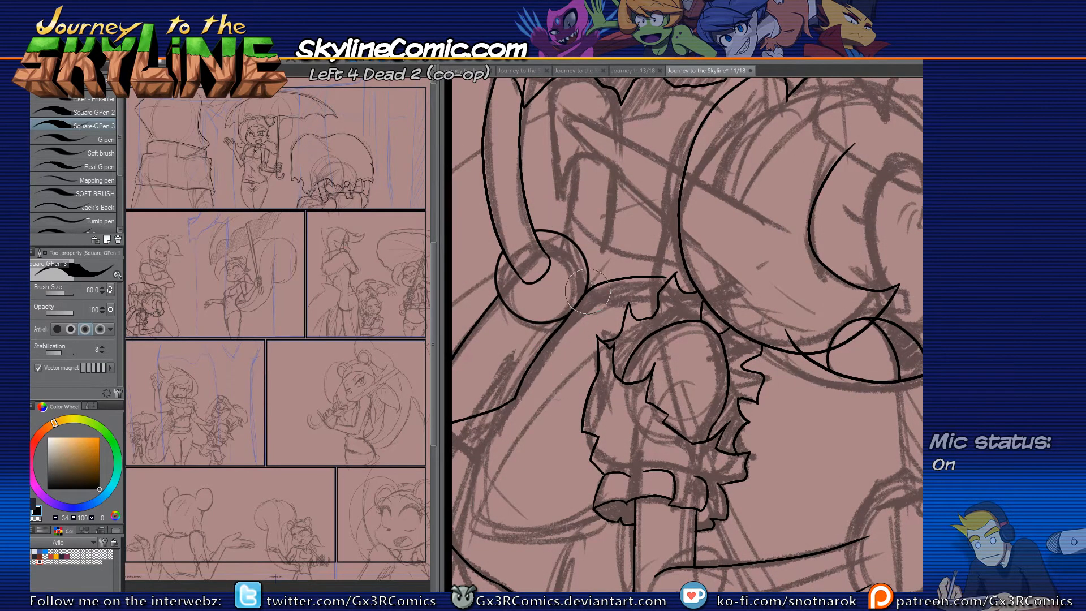
drag(560, 253, 584, 234)
drag(622, 236, 606, 270)
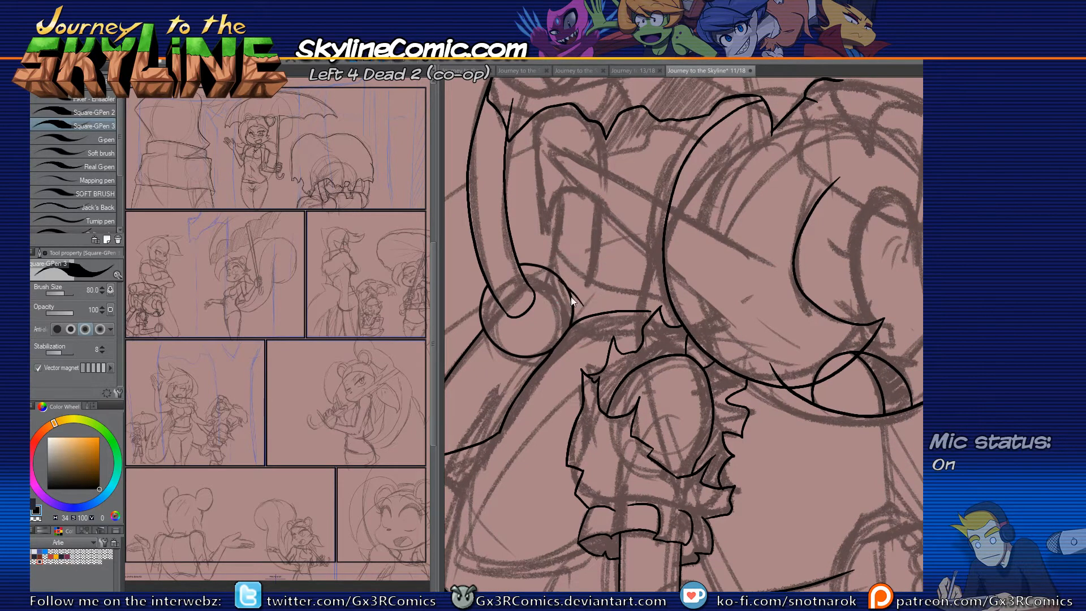
key(e)
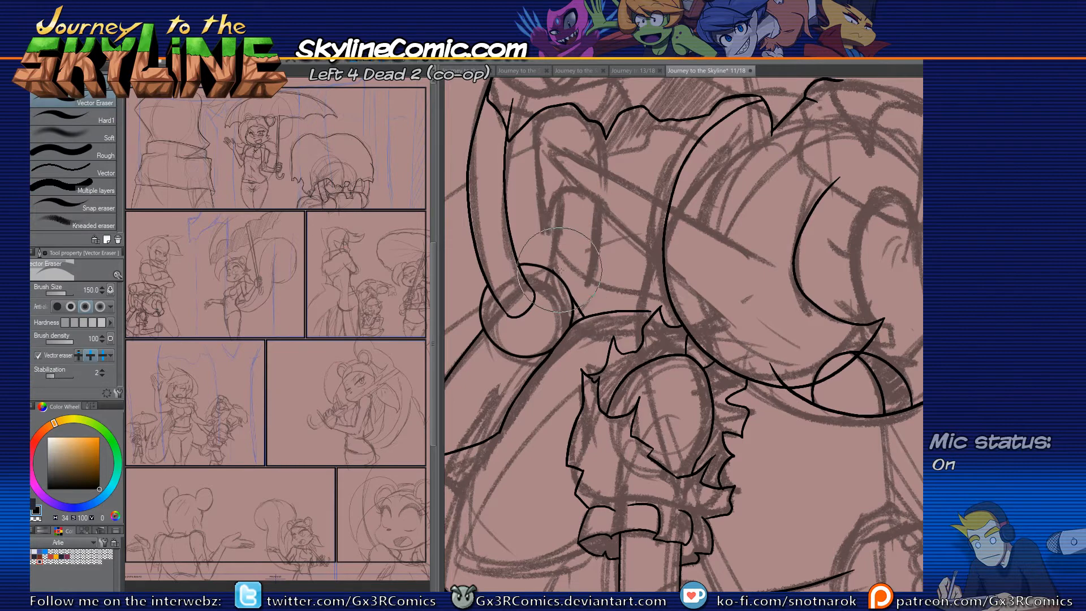
key(p)
drag(545, 288, 562, 199)
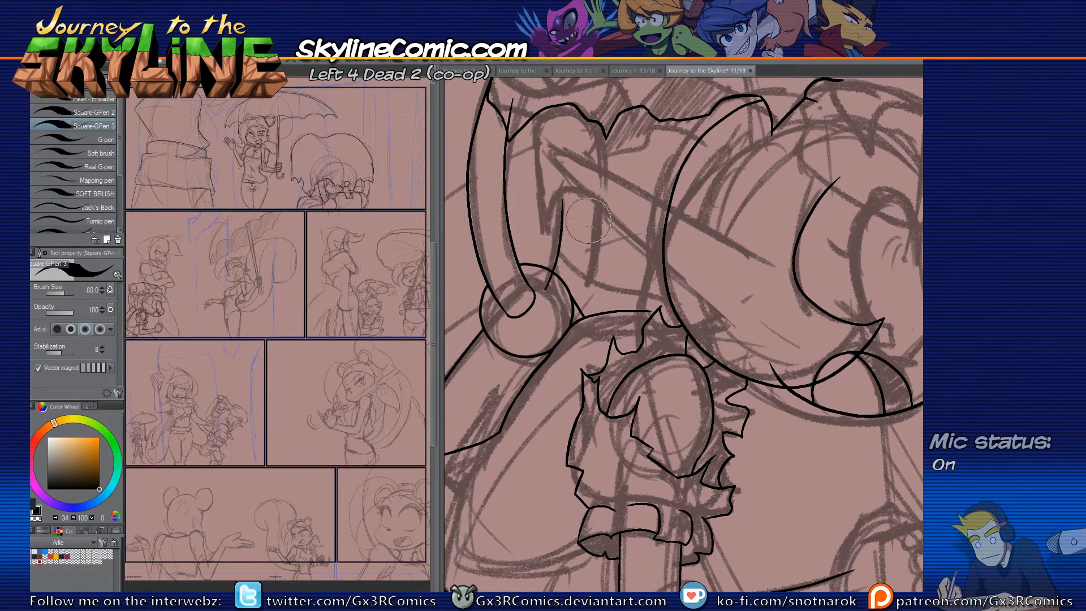
mouse_move(588, 288)
mouse_down()
mouse_move(586, 200)
mouse_move(556, 278)
mouse_up()
key(ctrl+z)
drag(565, 389, 577, 264)
key(e)
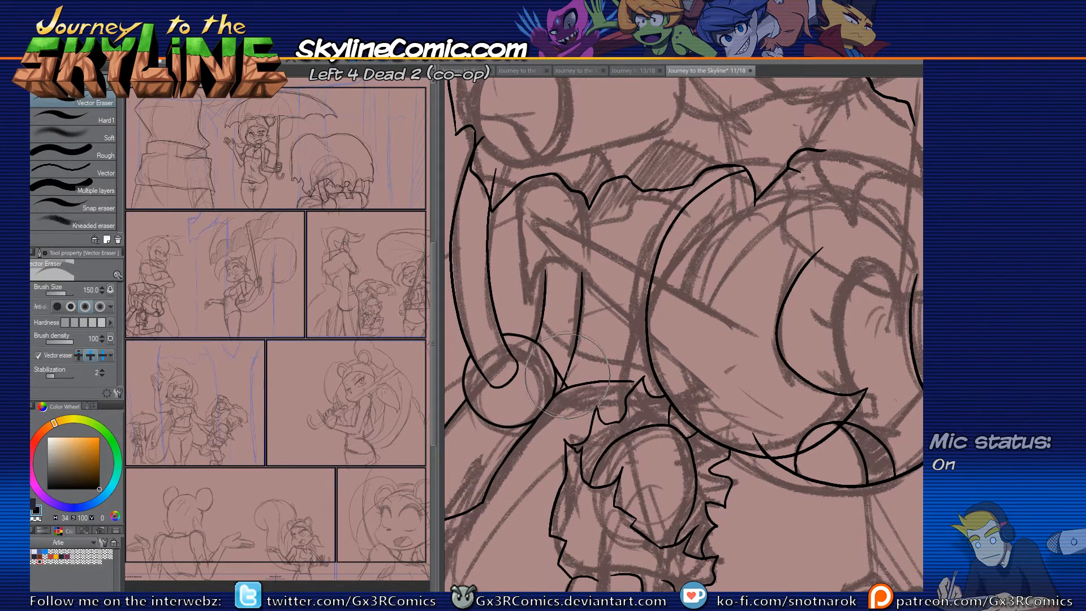
key(p)
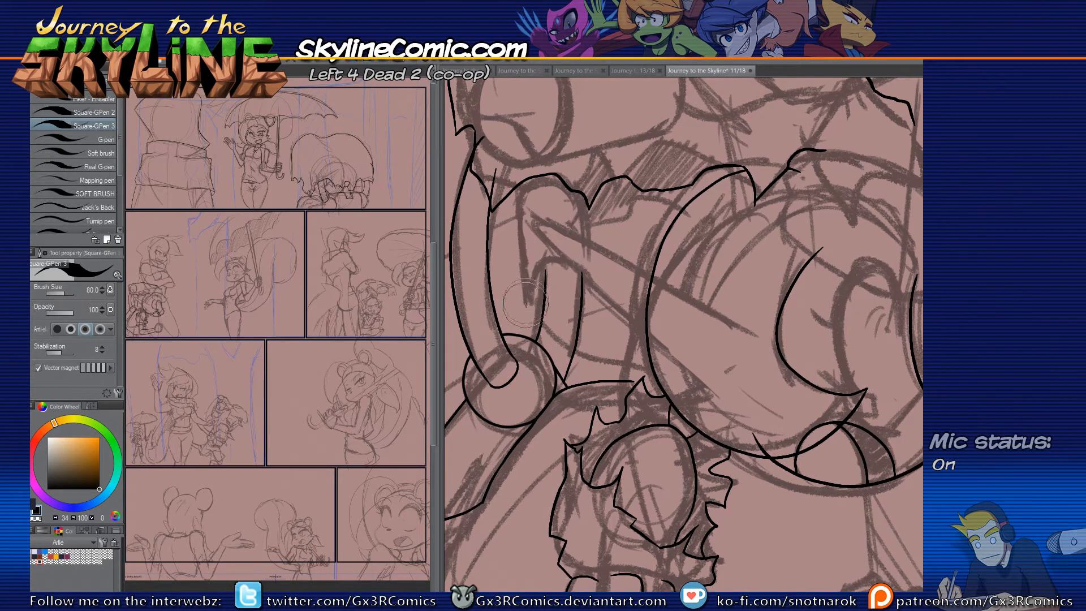
Step: Ink both edges of the long tapered spike from its pointed tip to the large round shape, replacing the earlier attempts
mouse_move(696, 307)
mouse_down()
mouse_move(542, 232)
mouse_move(681, 348)
mouse_move(529, 219)
mouse_move(683, 296)
mouse_up()
key(ctrl+z)
key(ctrl+z)
mouse_move(664, 347)
mouse_down()
mouse_move(522, 213)
mouse_move(676, 288)
mouse_up()
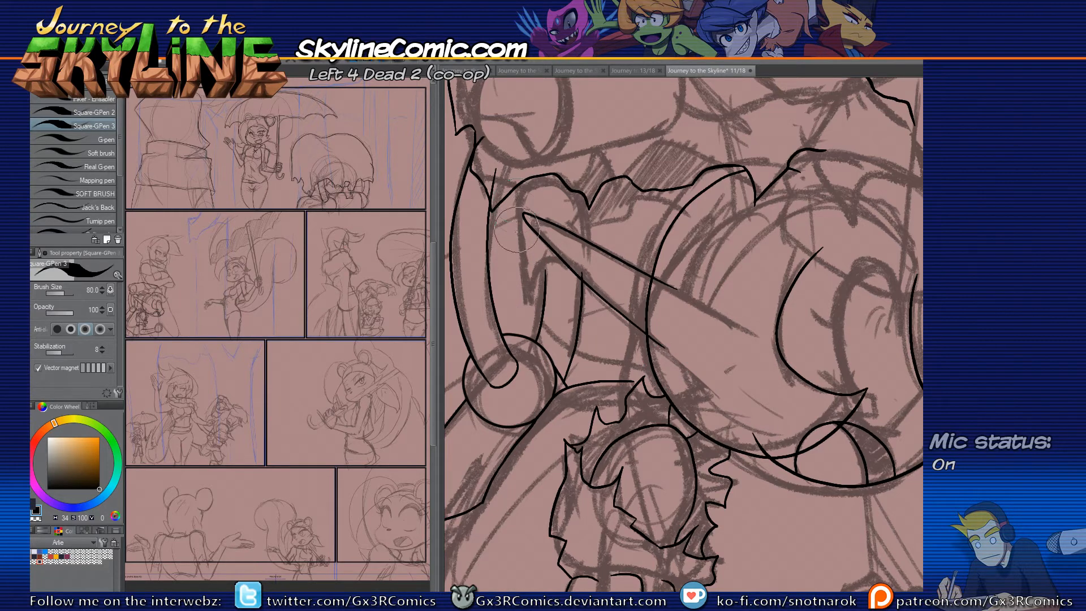
Step: Ink the pointed lock beside the spike's tip, the thin strand's rounded top and a short line next to it
mouse_move(514, 195)
mouse_down()
mouse_move(526, 301)
mouse_move(560, 290)
mouse_move(547, 272)
mouse_move(581, 275)
mouse_move(601, 301)
mouse_up()
key(e)
key(p)
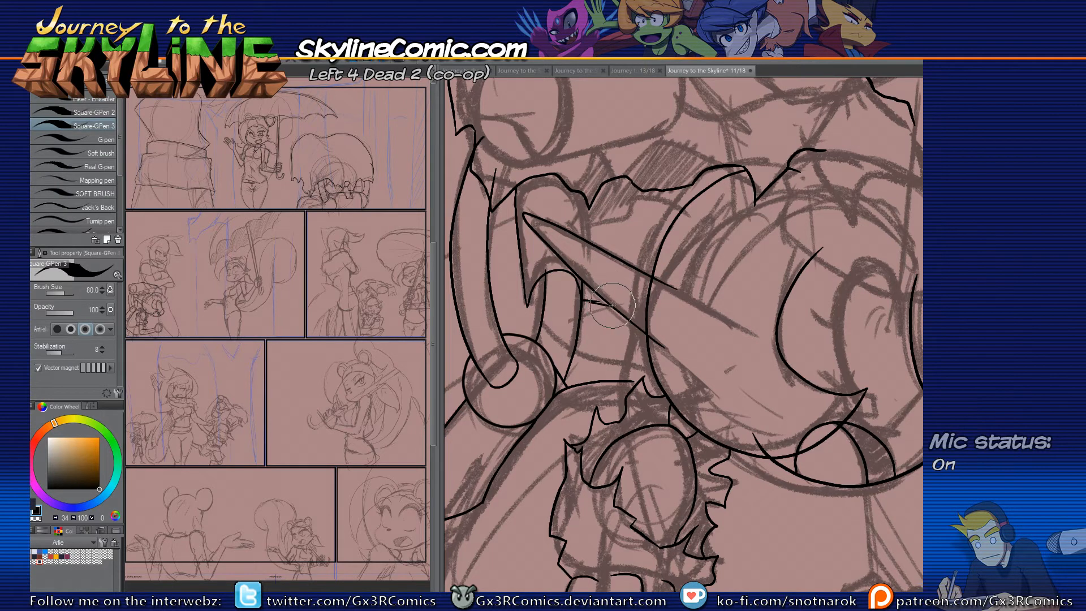
key(e)
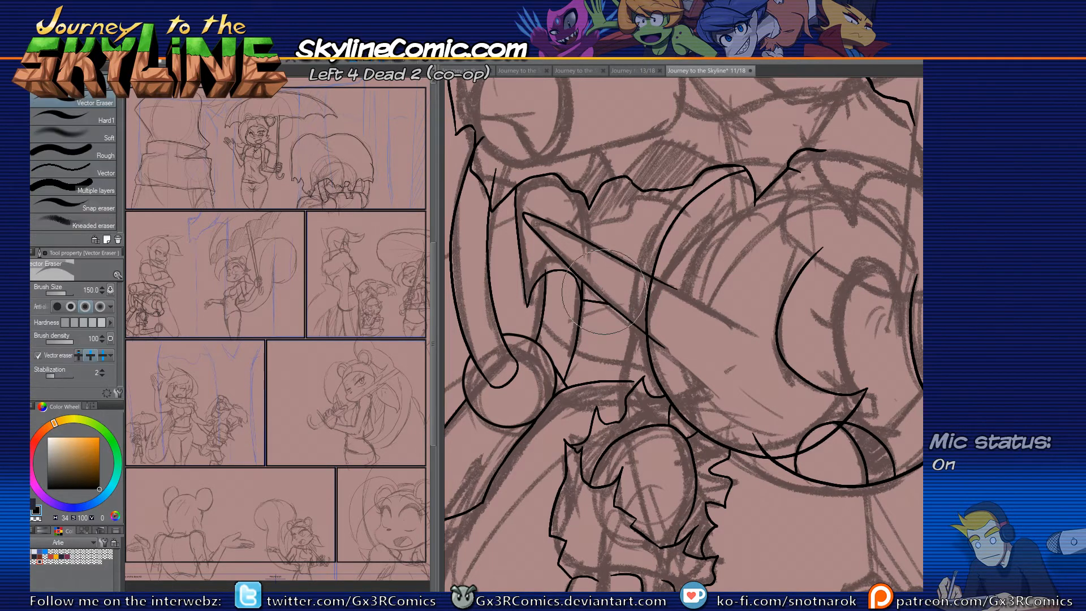
key(p)
key(e)
key(p)
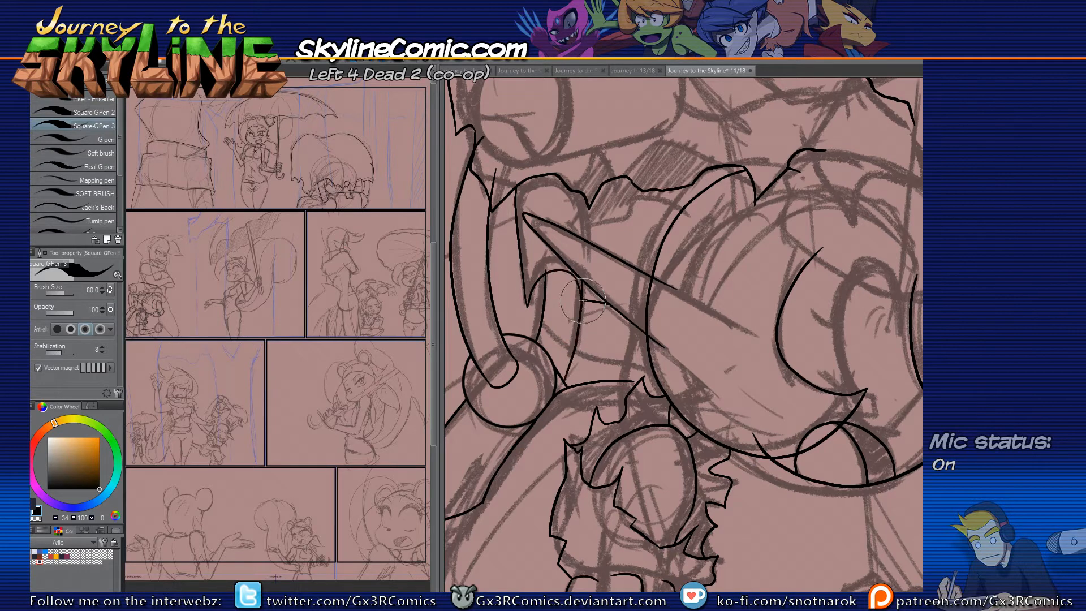
Step: Ink a thin line beside the strand from the short line under the spike down to the shoulder
key(e)
key(p)
drag(586, 310, 566, 385)
key(e)
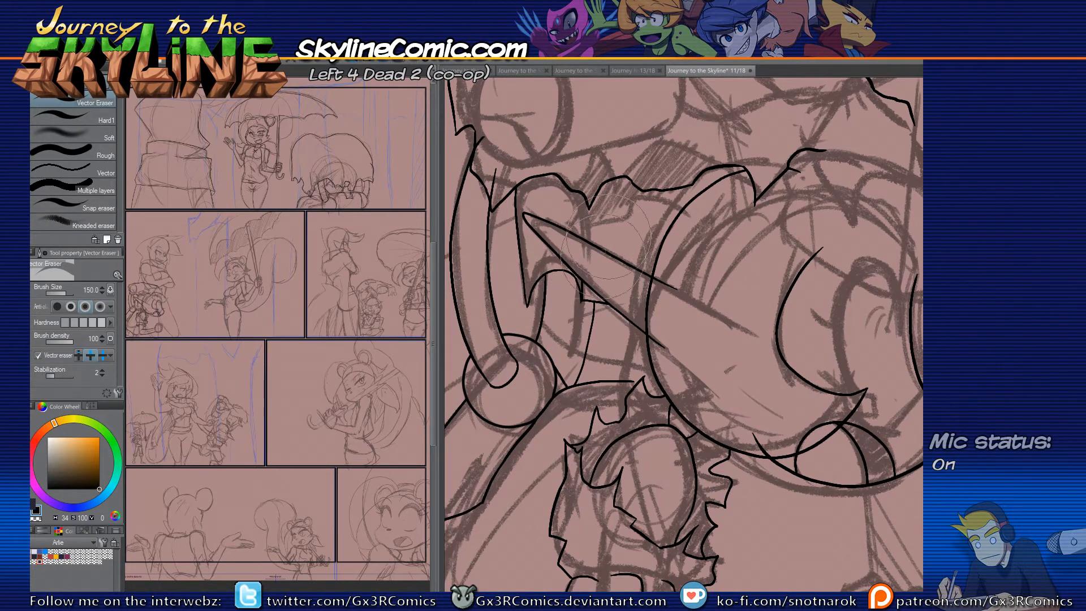
Step: Ink a diagonal and a vertical line between the cloth's jagged lower edge and the spike, trimming the excess
key(p)
drag(562, 163, 687, 238)
key(e)
mouse_move(587, 155)
mouse_down()
mouse_move(615, 157)
mouse_move(596, 221)
mouse_move(596, 176)
mouse_move(599, 277)
mouse_up()
key(p)
key(e)
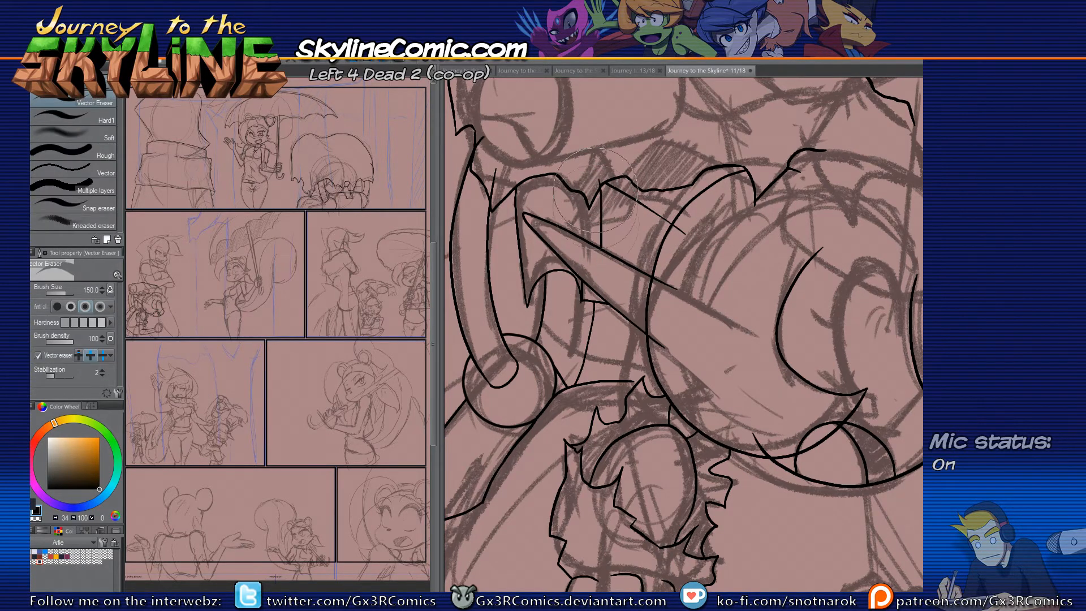
key(p)
mouse_move(592, 298)
mouse_down()
mouse_move(524, 413)
mouse_move(630, 317)
mouse_move(648, 278)
mouse_up()
drag(566, 310, 642, 276)
key(e)
drag(566, 252, 553, 261)
drag(557, 189, 539, 218)
key(p)
Step: Ink the draped cloth's jagged lower edge above the large round shape and close it at the cloth's far corner
drag(681, 232, 544, 314)
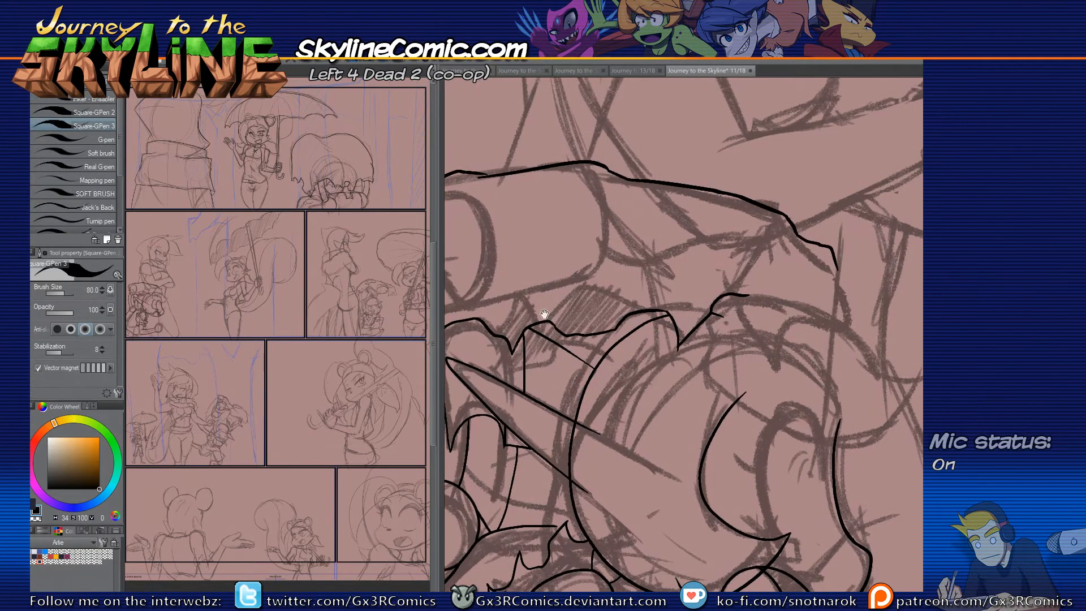
mouse_move(517, 172)
mouse_down()
mouse_move(546, 216)
mouse_move(521, 219)
mouse_up()
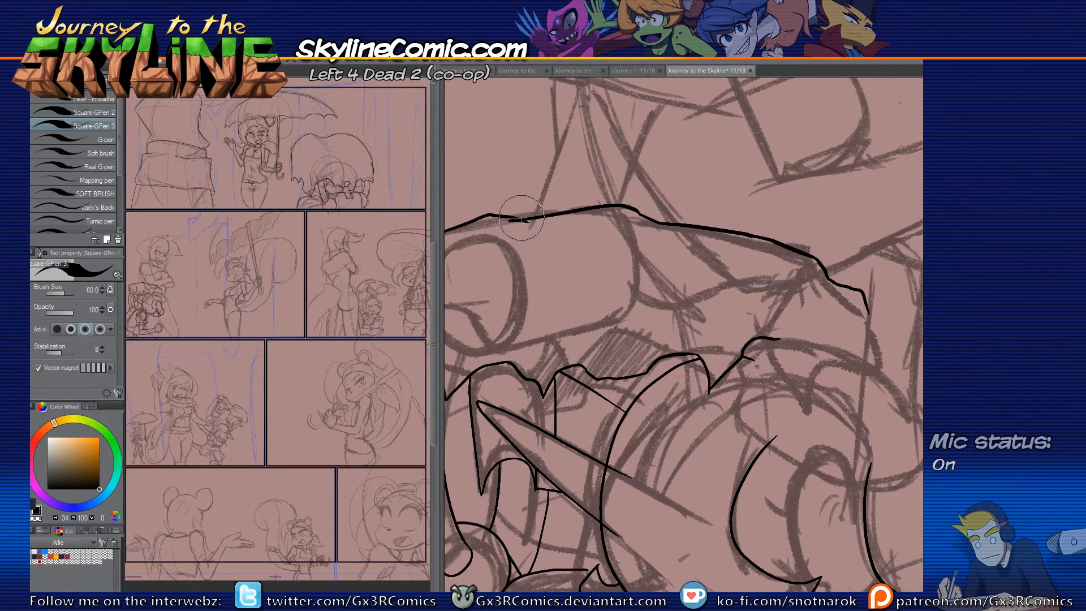
mouse_move(693, 328)
mouse_down()
mouse_move(625, 437)
mouse_move(624, 489)
mouse_move(627, 347)
mouse_up()
mouse_move(859, 340)
mouse_down()
mouse_move(724, 299)
mouse_move(703, 238)
mouse_move(729, 238)
mouse_up()
mouse_move(628, 268)
mouse_down()
mouse_move(660, 271)
mouse_move(667, 339)
mouse_move(683, 342)
mouse_move(726, 314)
mouse_move(746, 327)
mouse_move(762, 291)
mouse_up()
drag(731, 236, 762, 272)
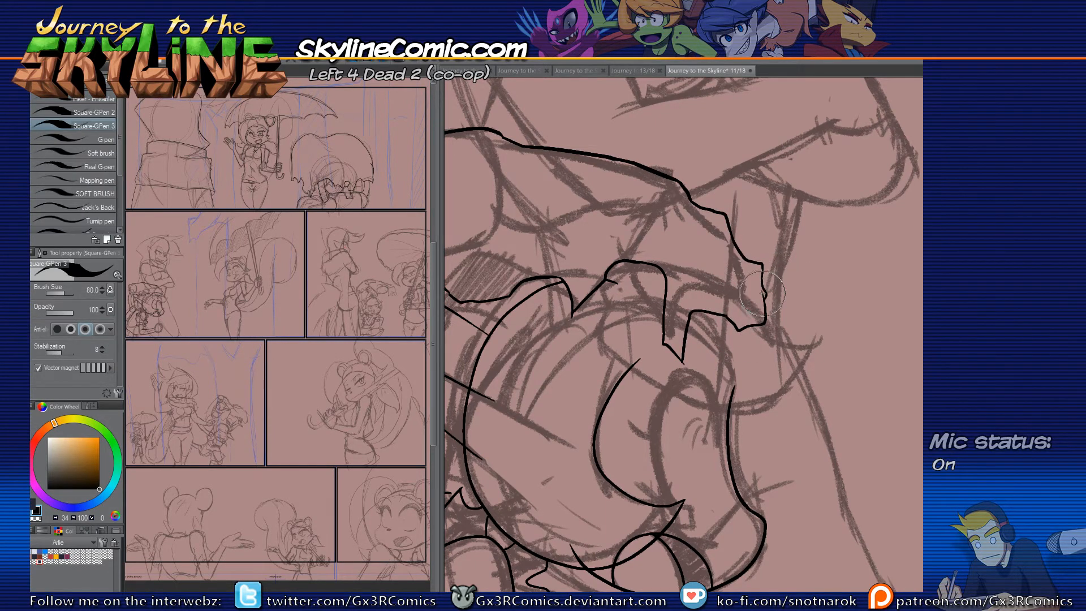
Step: Ink the crescent-shaped lock with its pointed tip across the small figure's round head, below the cloth's jagged edge
key(e)
key(p)
drag(694, 369, 724, 306)
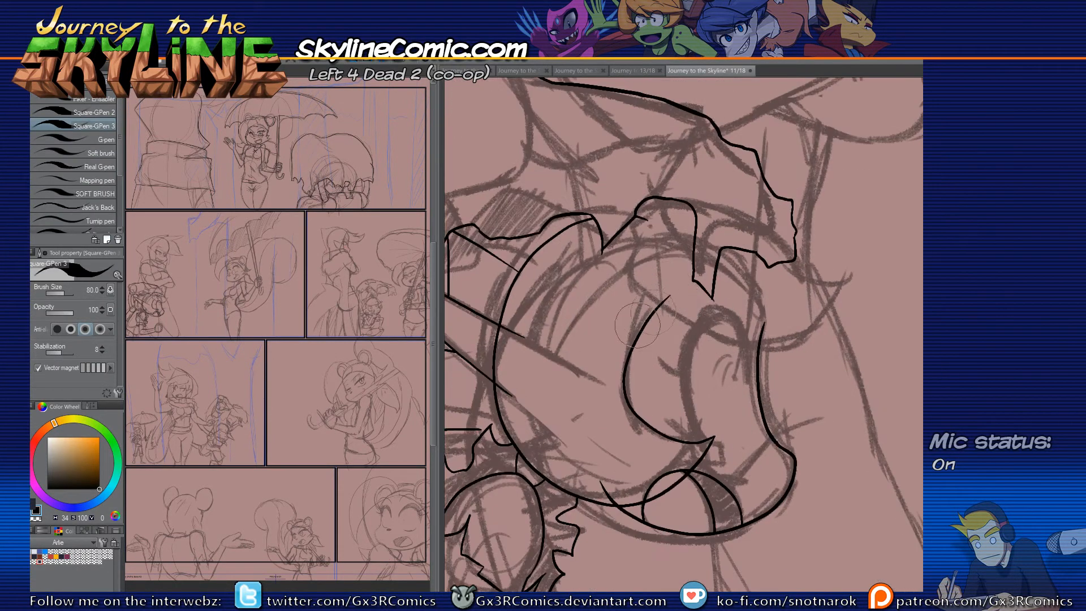
mouse_move(644, 261)
mouse_down()
mouse_move(686, 318)
mouse_move(825, 284)
mouse_up()
key(ctrl+z)
mouse_move(653, 259)
mouse_down()
mouse_move(840, 264)
mouse_move(843, 274)
mouse_move(802, 275)
mouse_move(789, 242)
mouse_up()
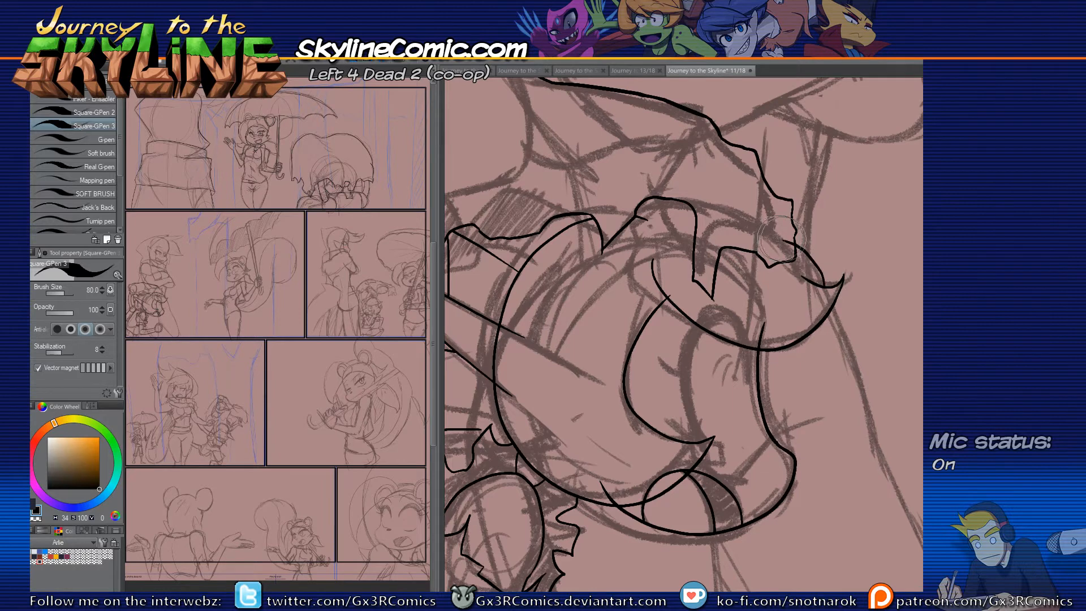
Step: Ink the short lines linking the crescent lock's upper end to the cloth's jagged edge and trim the overlaps
key(e)
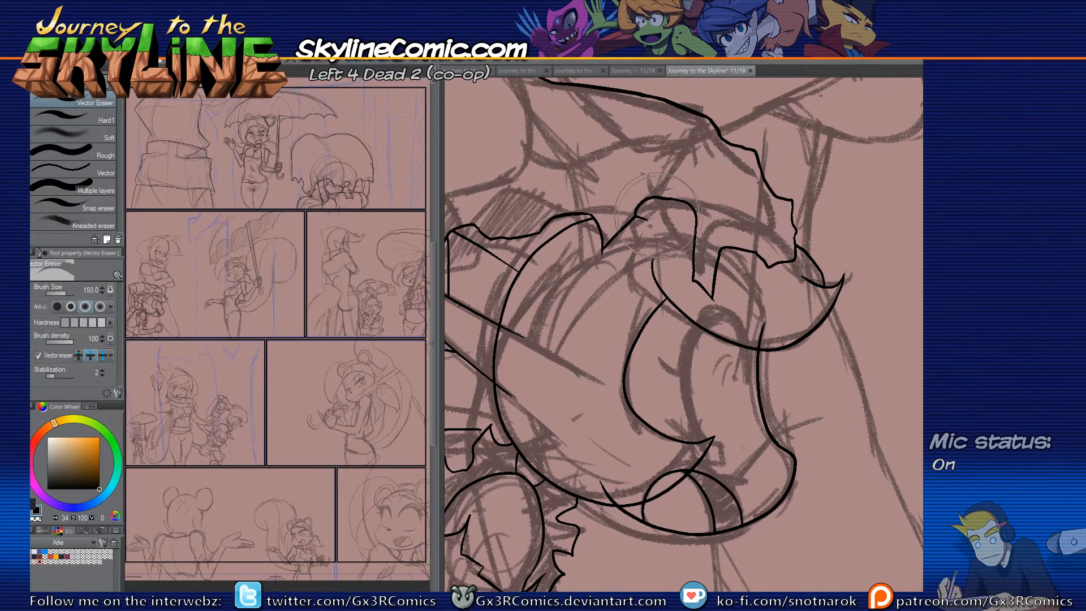
key(p)
mouse_move(653, 263)
mouse_down()
mouse_move(665, 239)
mouse_move(681, 241)
mouse_move(667, 240)
mouse_move(669, 191)
mouse_up()
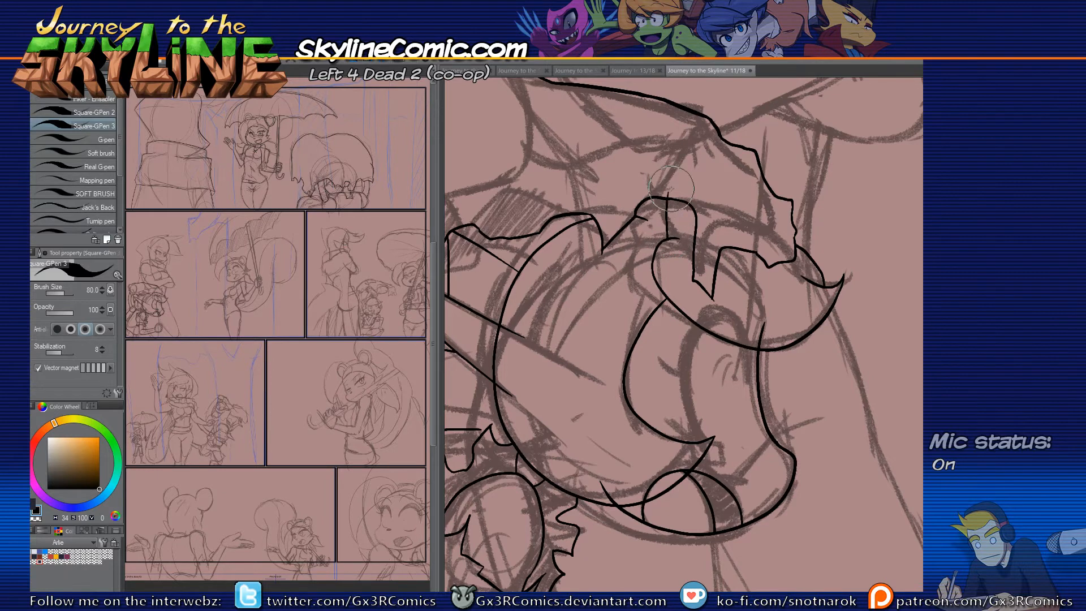
drag(666, 240, 684, 205)
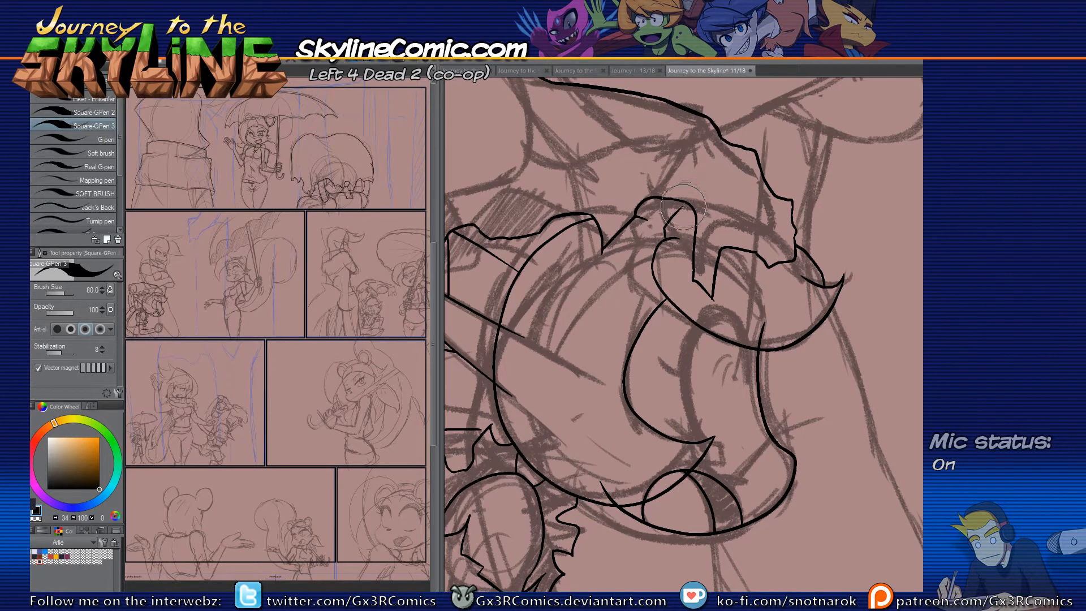
key(e)
click(705, 199)
key(p)
drag(640, 217, 663, 242)
drag(654, 224, 671, 235)
key(e)
click(671, 235)
key(p)
Step: Ink the small jagged tuft and short line between the foot and the bent arm, just above the panel's lower border
mouse_move(585, 368)
mouse_down()
mouse_move(604, 334)
mouse_move(608, 427)
mouse_move(589, 364)
mouse_move(561, 476)
mouse_up()
drag(601, 367, 543, 412)
mouse_move(589, 457)
mouse_down()
mouse_move(599, 406)
mouse_move(570, 413)
mouse_up()
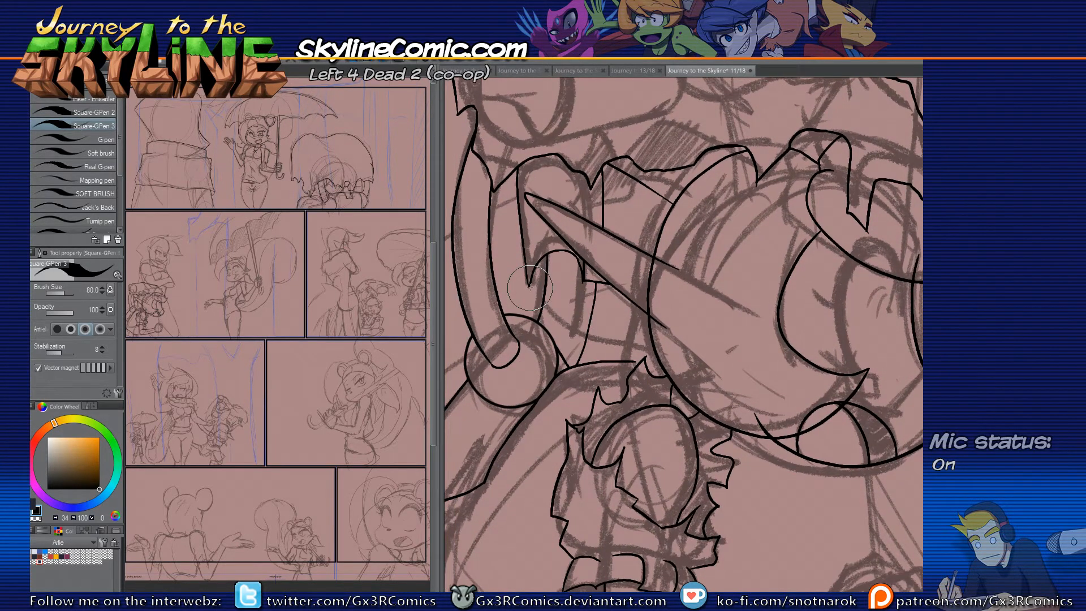
mouse_move(521, 464)
mouse_down()
mouse_move(589, 411)
mouse_move(598, 330)
mouse_up()
drag(545, 490, 552, 429)
mouse_move(565, 509)
mouse_down()
mouse_move(564, 417)
mouse_move(554, 448)
mouse_move(628, 465)
mouse_up()
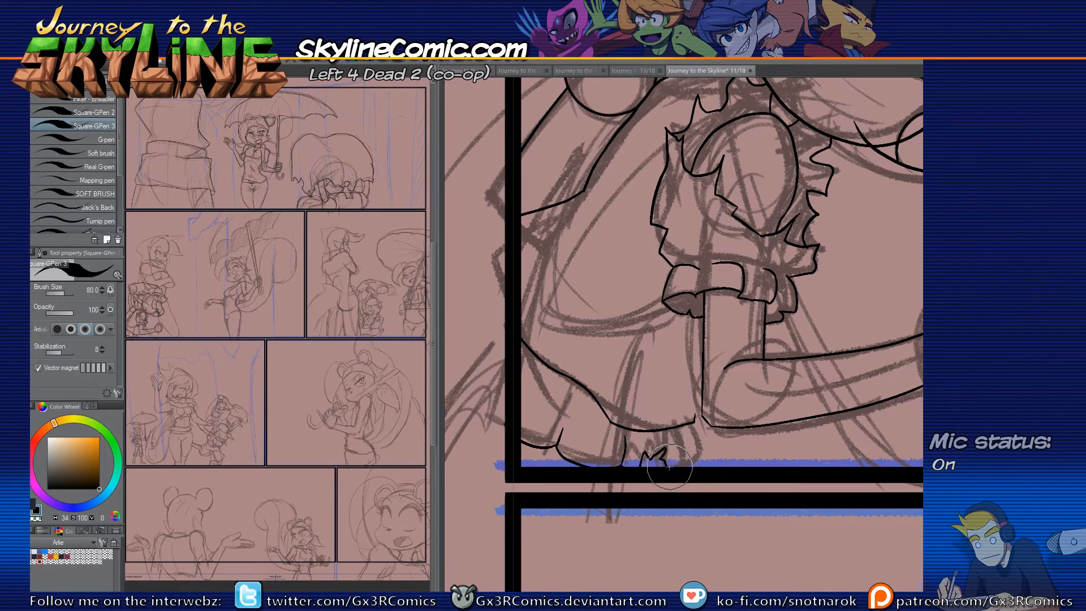
drag(710, 433, 608, 451)
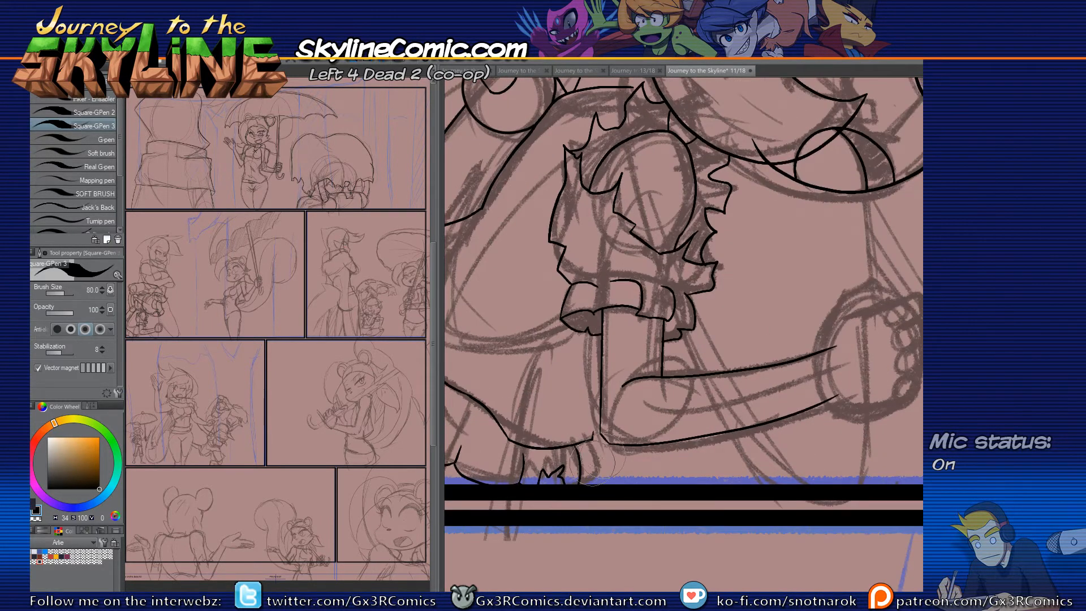
drag(578, 487, 603, 450)
Step: Ink the tall arched double outline of the small figure's eye and trim its lower end at the pointed cheek line
drag(558, 360, 571, 456)
drag(594, 329, 581, 416)
drag(581, 347, 562, 421)
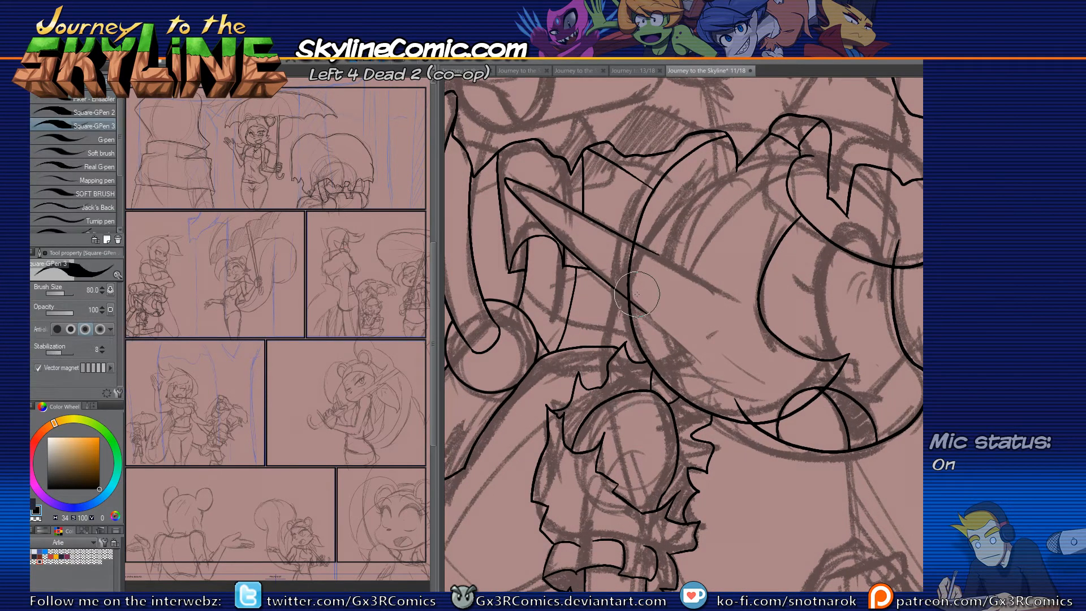
drag(650, 225, 643, 268)
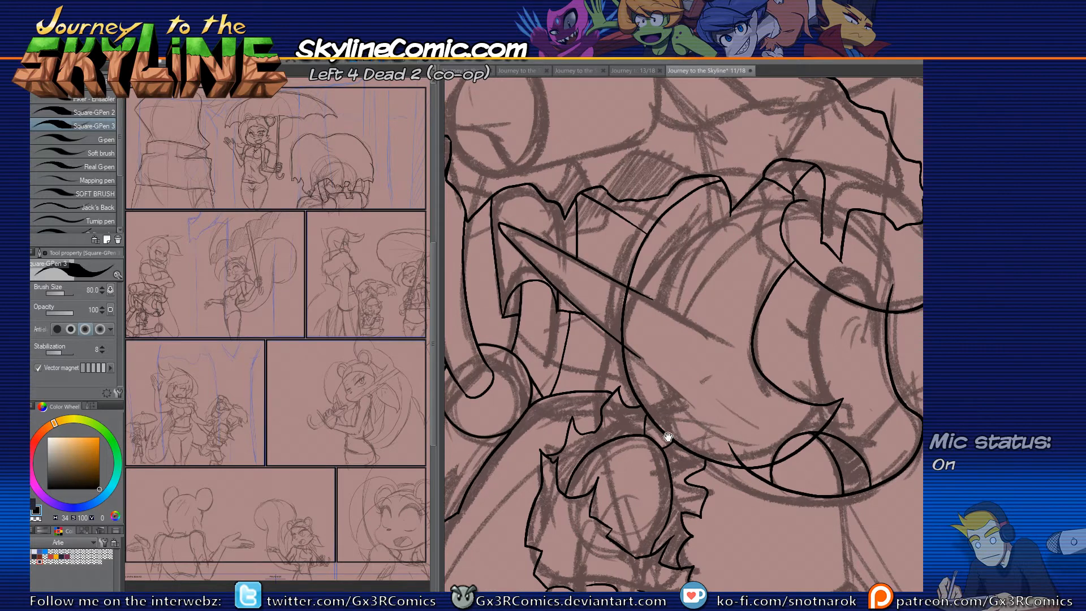
drag(787, 415, 645, 404)
drag(780, 487, 748, 487)
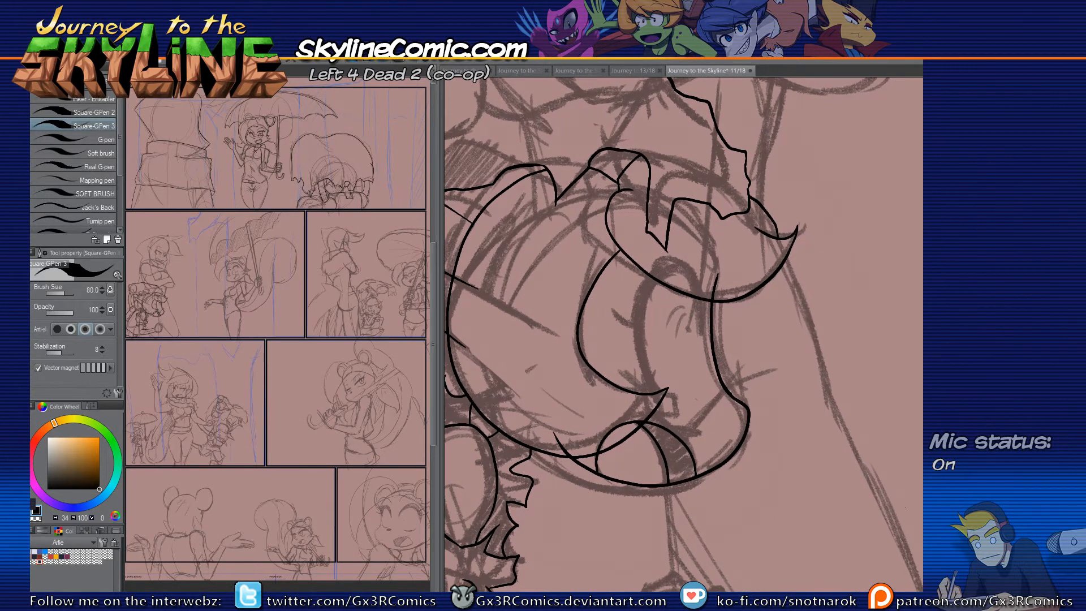
key(ctrl+plus)
mouse_move(640, 427)
mouse_down()
mouse_move(619, 252)
mouse_move(705, 338)
mouse_move(670, 243)
mouse_move(633, 415)
mouse_move(643, 403)
mouse_up()
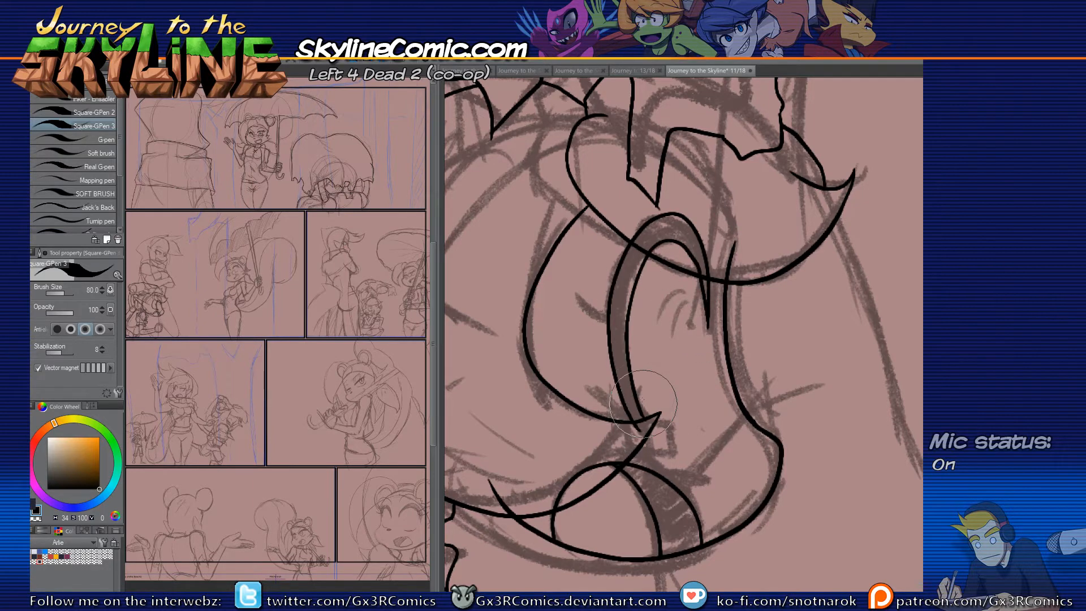
key(e)
click(641, 440)
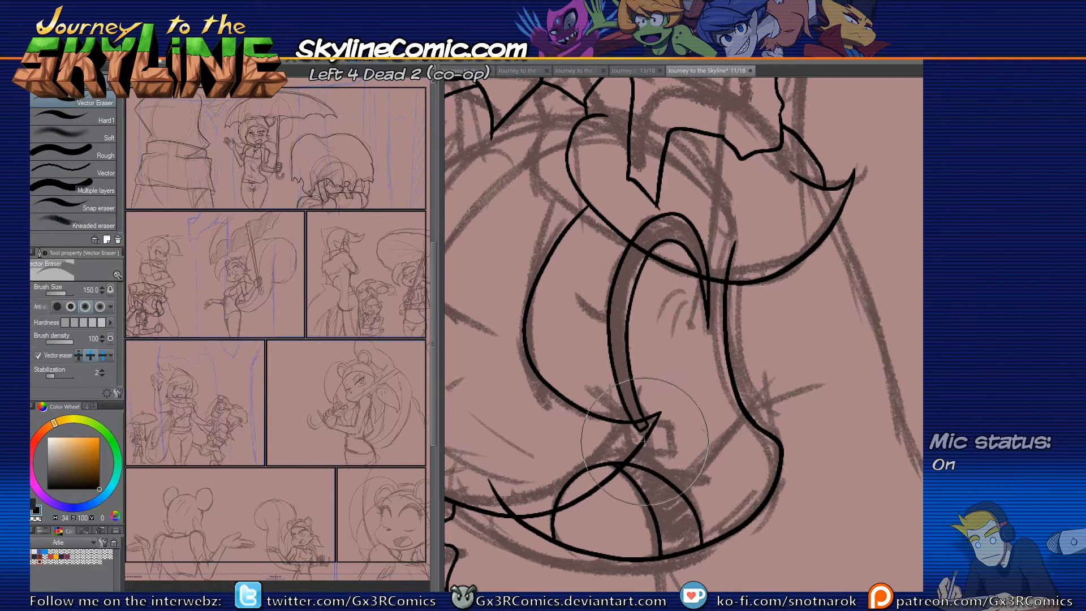
Step: Ink the pupil's small oval and the short curved marks on the small figure's face
key(p)
drag(691, 325, 692, 338)
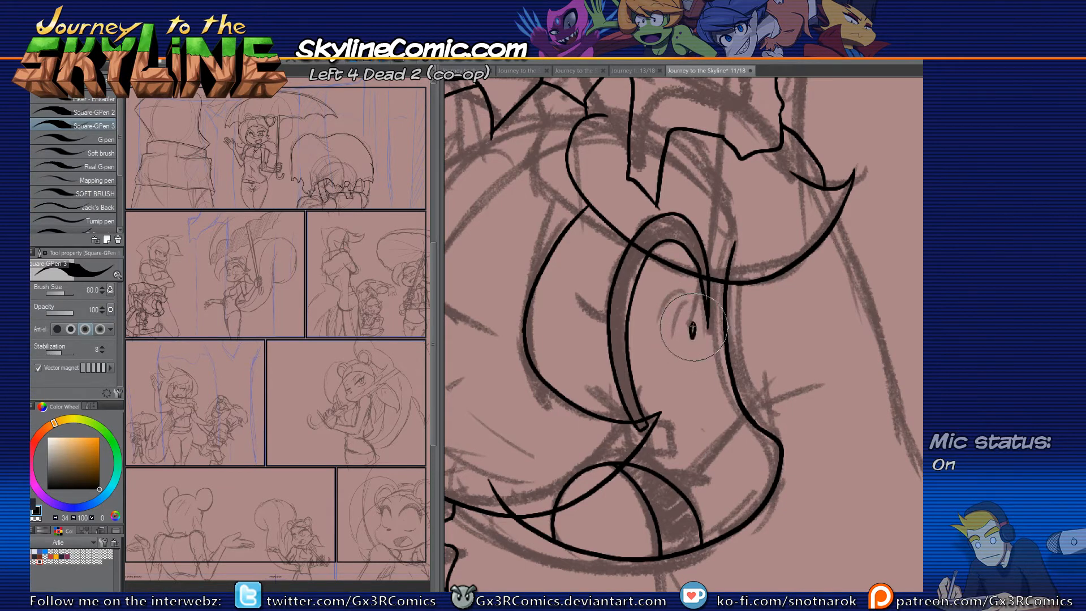
drag(647, 421, 643, 437)
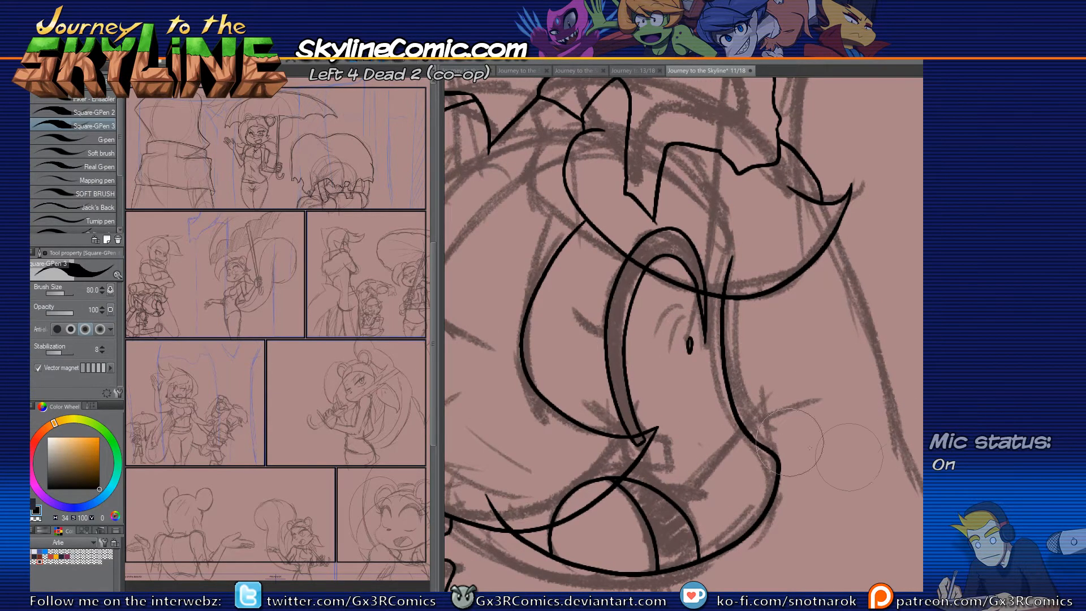
mouse_move(572, 308)
mouse_down()
mouse_move(615, 336)
mouse_move(578, 308)
mouse_up()
key(ctrl+z)
drag(686, 328, 672, 350)
mouse_move(587, 443)
mouse_down()
mouse_move(565, 499)
mouse_move(583, 358)
mouse_up()
scroll(642, 389, down, 3)
drag(573, 484, 576, 459)
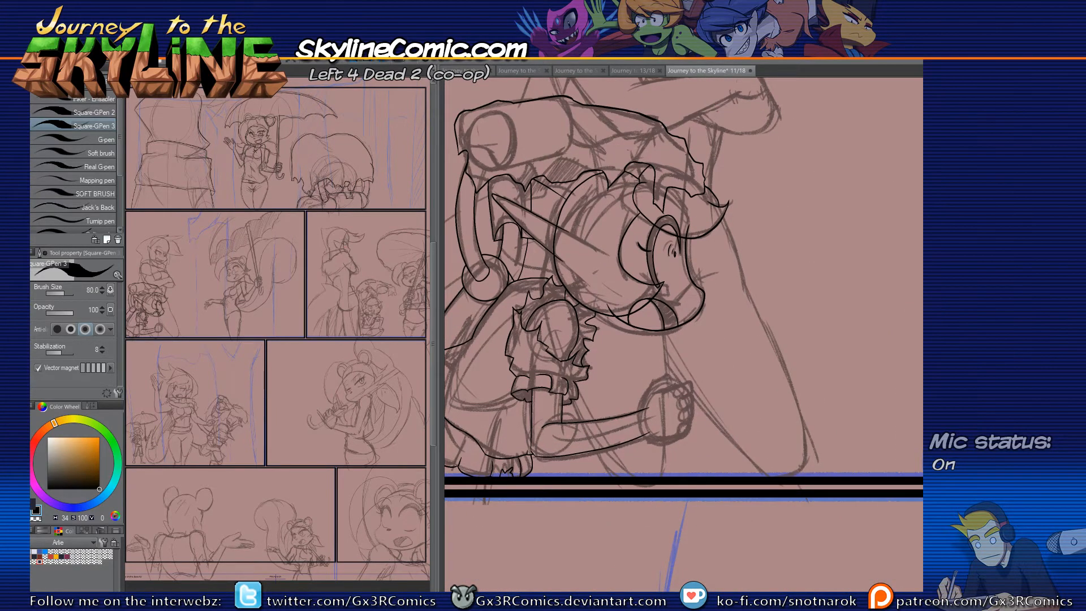
Step: Ink the underside of the fist, continuing from the end of the forearm's lower line
scroll(885, 429, up, 3)
drag(507, 350, 739, 313)
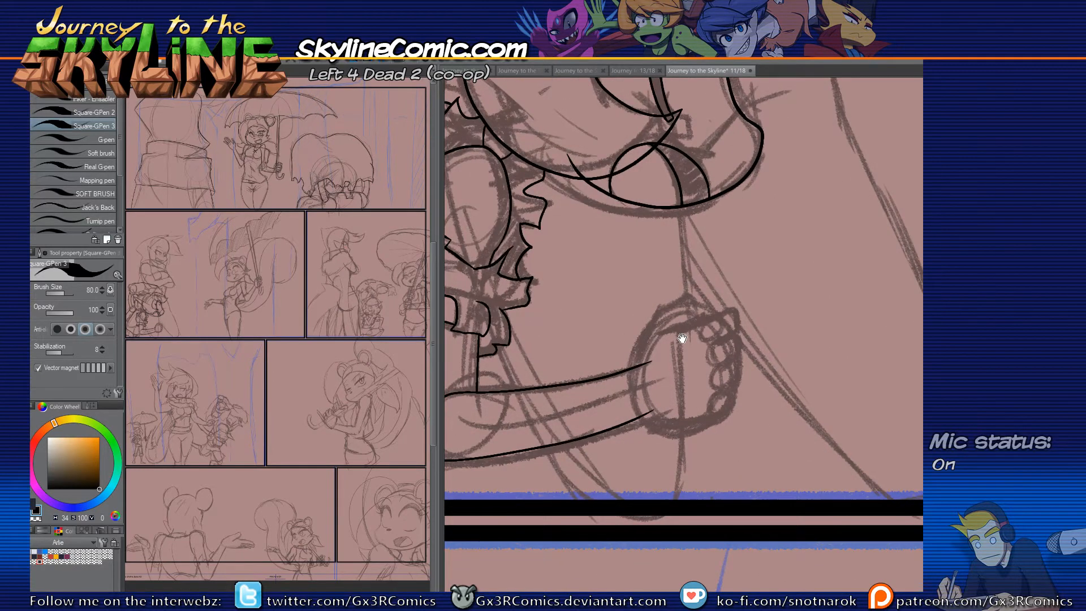
drag(643, 418, 715, 406)
key(ctrl+z)
drag(643, 418, 711, 411)
scroll(686, 424, up, 2)
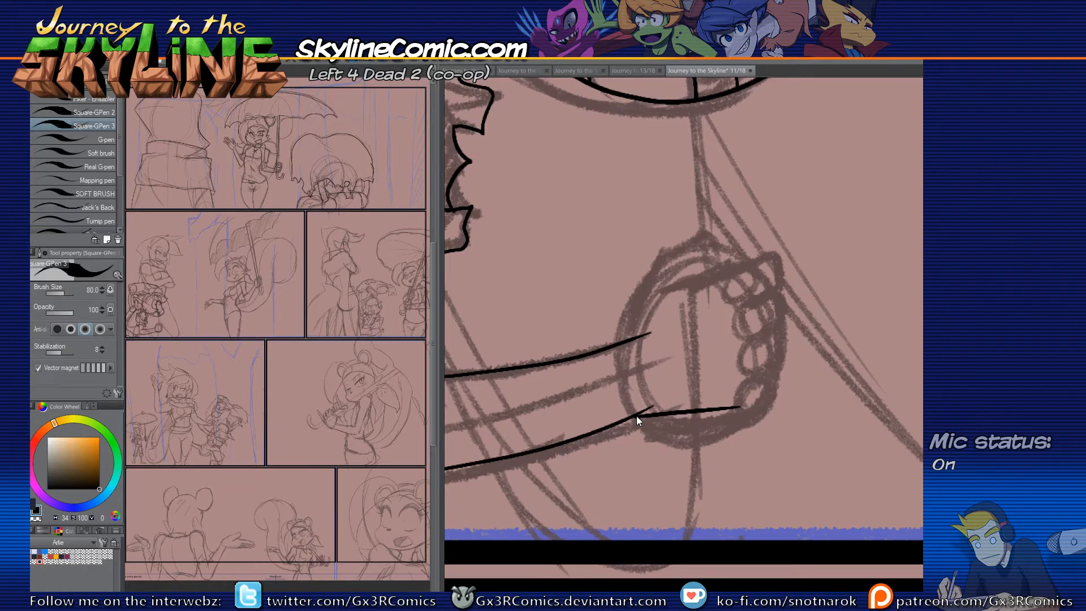
key(ctrl+z)
drag(636, 419, 753, 410)
Step: Trim the overshooting lines where the forearm meets the fist's underside and clean up the wrist corner
key(e)
click(651, 406)
key(p)
key(ctrl+z)
drag(634, 417, 605, 413)
key(e)
click(607, 415)
key(p)
Step: Ink the curled fingers along the fist's outer side, with short lines separating the knuckles
mouse_move(775, 384)
mouse_down()
mouse_move(747, 411)
mouse_move(775, 369)
mouse_move(767, 367)
mouse_move(780, 333)
mouse_up()
key(e)
click(750, 413)
key(p)
key(ctrl+z)
mouse_move(749, 376)
mouse_down()
mouse_move(773, 358)
mouse_move(775, 333)
mouse_move(752, 342)
mouse_move(773, 305)
mouse_up()
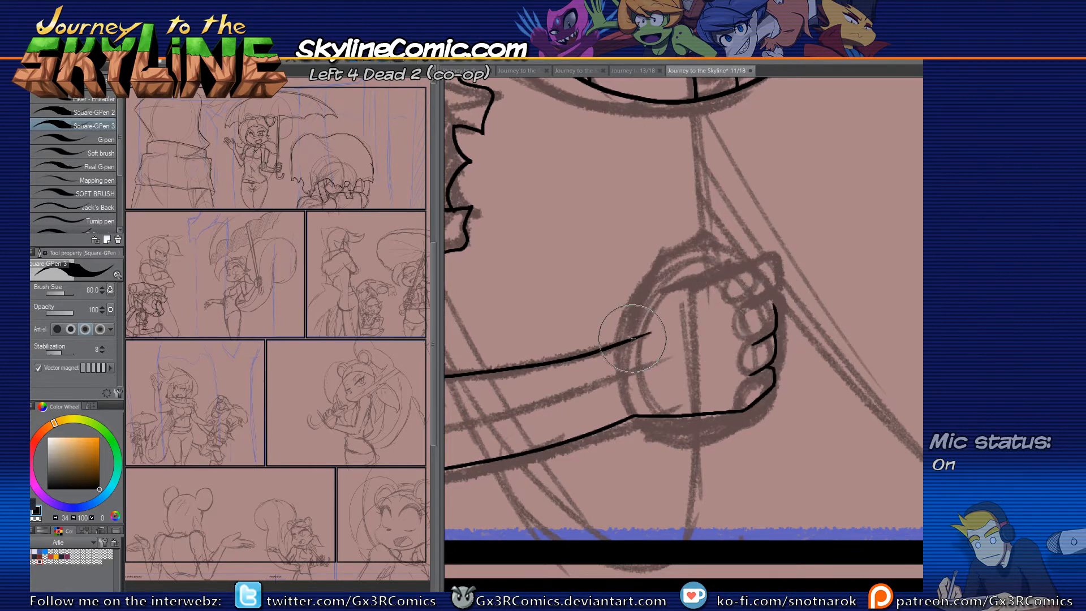
Step: Ink the fist's rounded upper edge, thumb tip and top finger, trimming the excess at the wrist
key(e)
drag(671, 249, 673, 278)
key(p)
key(e)
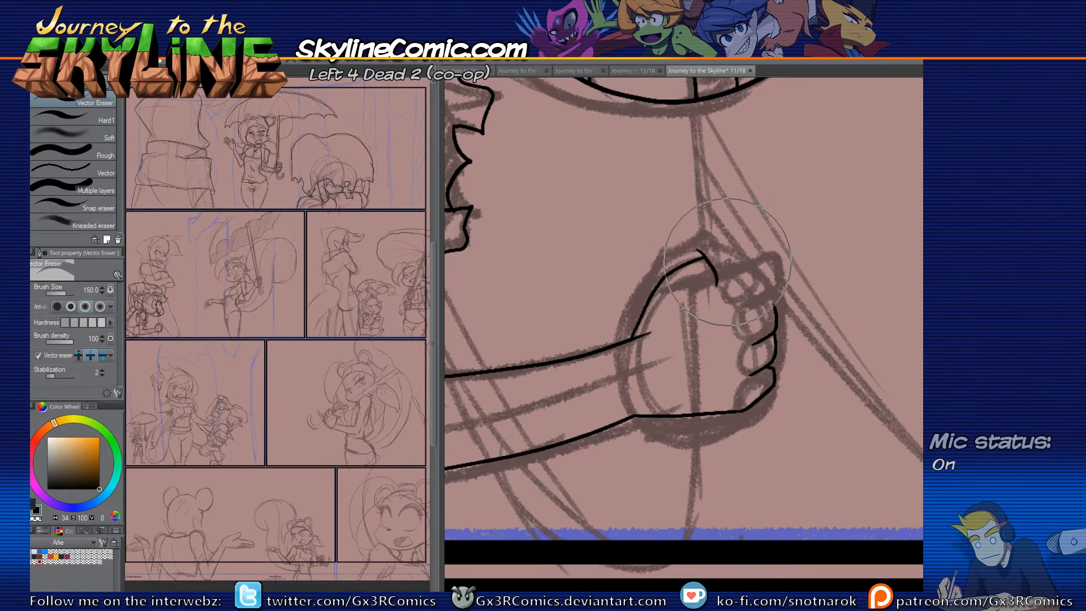
key(p)
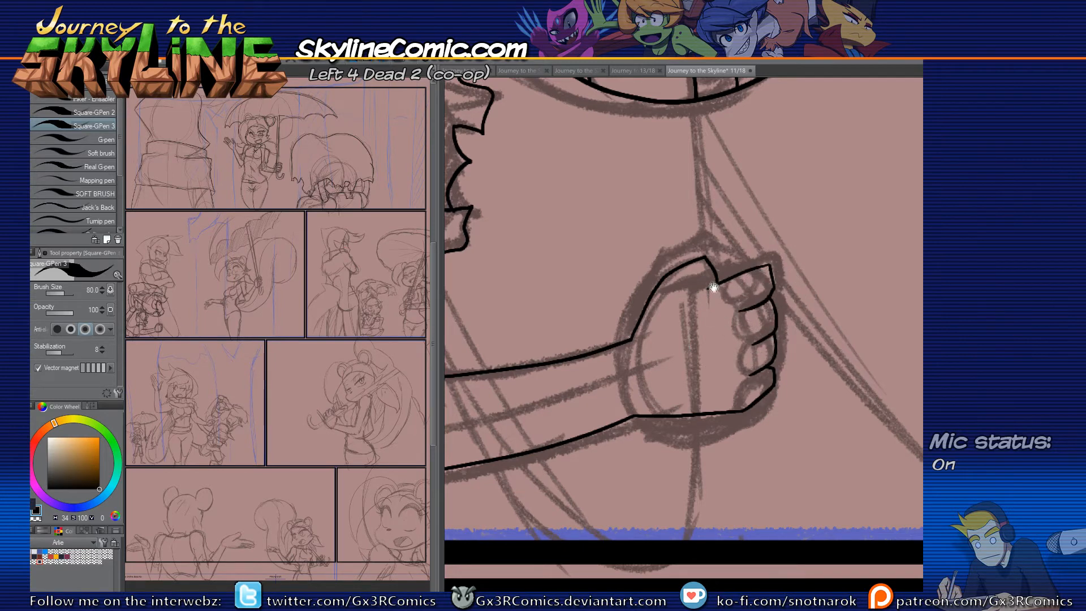
drag(713, 286, 712, 310)
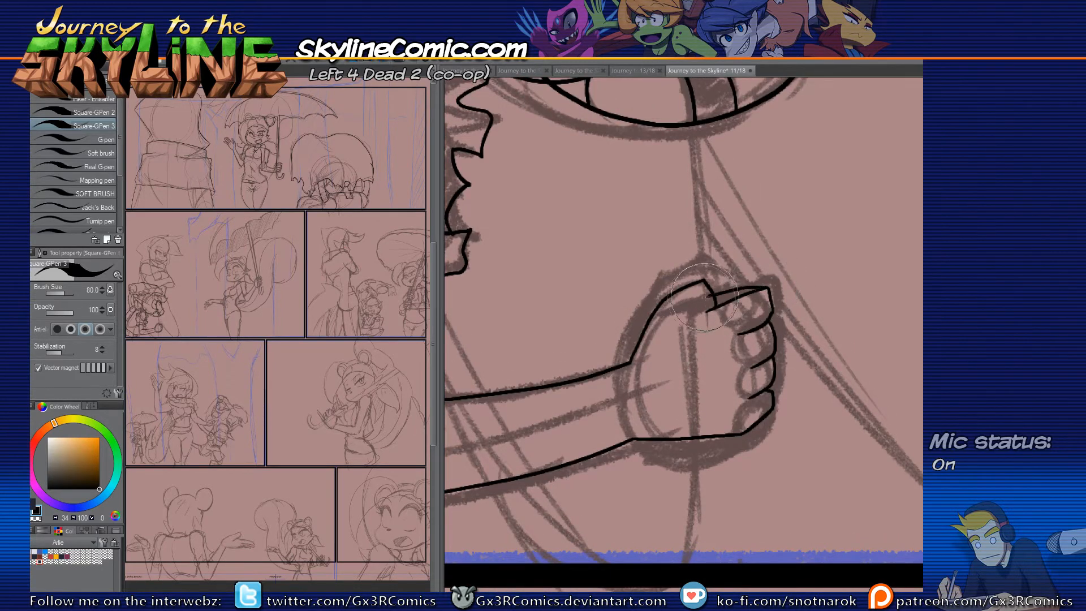
key(e)
key(p)
Step: Ink the lower edge of the standing figure's cape from below the shoulder across the folded arms, rounding its far end
mouse_move(666, 364)
mouse_down()
mouse_move(681, 413)
mouse_move(630, 480)
mouse_move(615, 432)
mouse_move(563, 472)
mouse_up()
scroll(675, 361, down, 3)
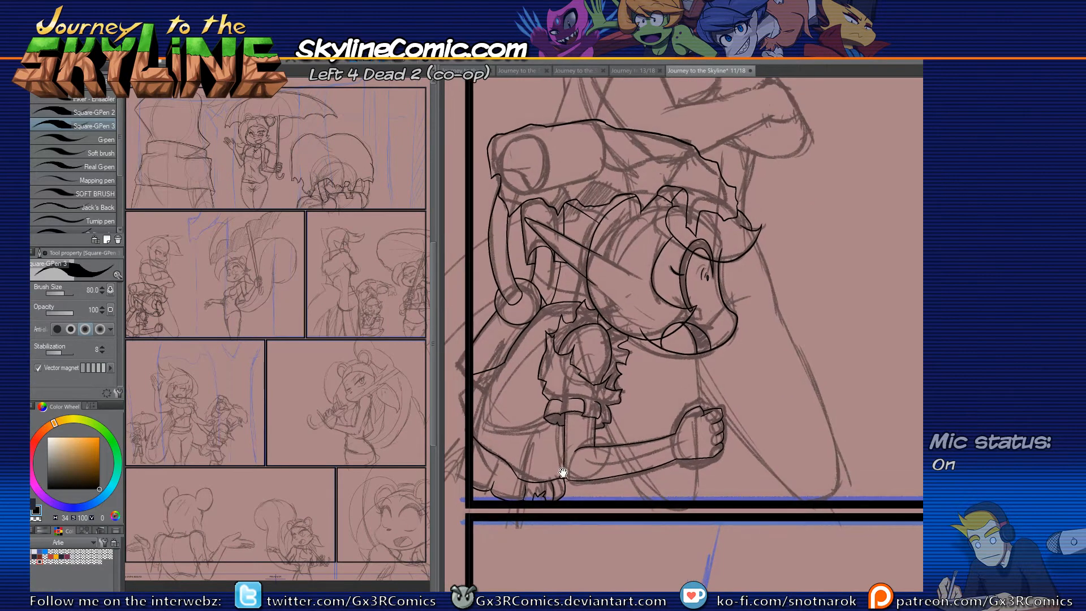
drag(546, 421, 542, 475)
drag(566, 343, 559, 371)
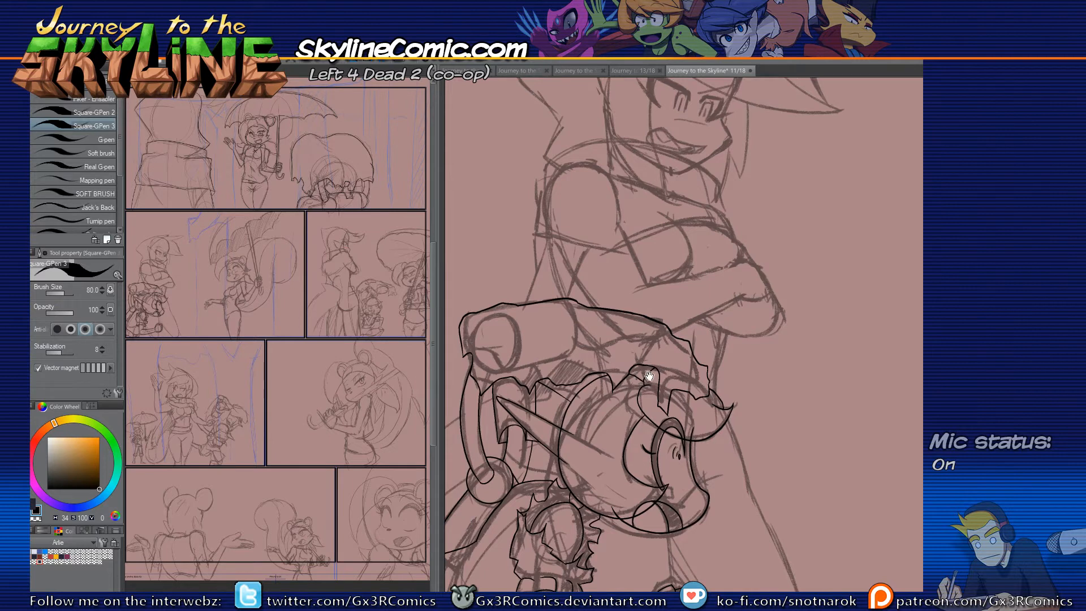
drag(531, 345, 551, 363)
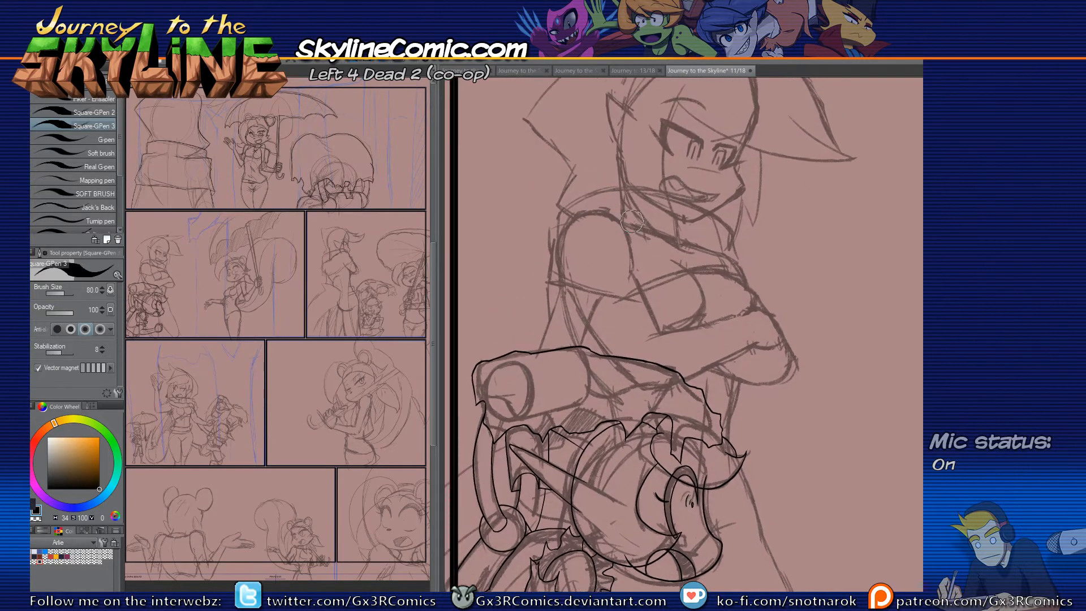
scroll(598, 291, up, 1)
drag(549, 268, 531, 330)
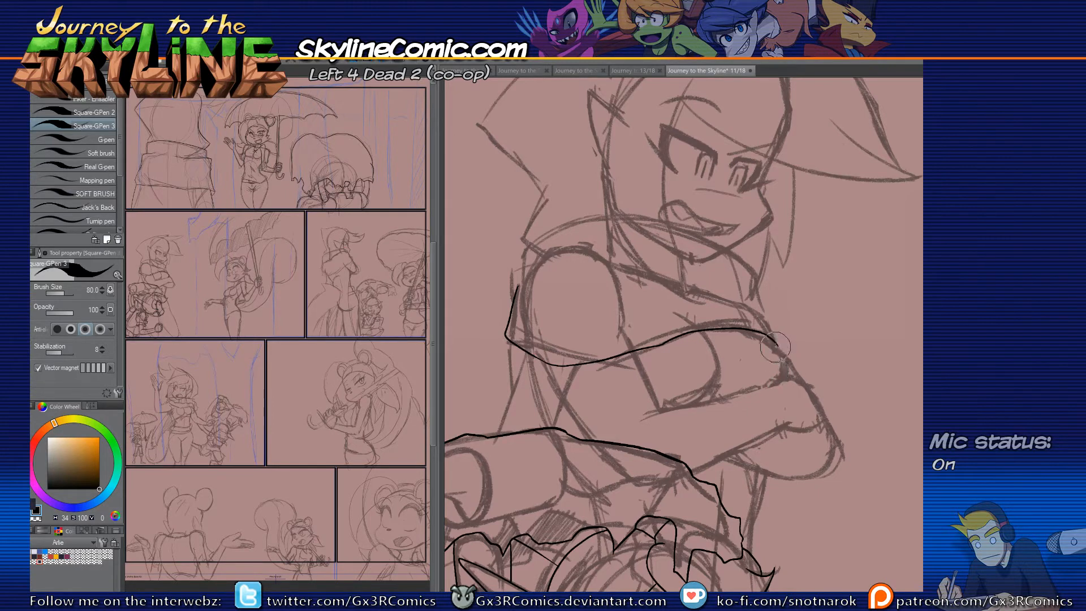
scroll(804, 338, up, 1)
key(ctrl+z)
drag(758, 347, 773, 417)
Step: Ink the short diagonal line crossing the folded arms and the curved line from the cape's edge down to the draped cloth
mouse_move(643, 462)
mouse_down()
mouse_move(631, 469)
mouse_move(734, 435)
mouse_up()
drag(631, 295, 697, 438)
key(ctrl+z)
drag(513, 322, 610, 504)
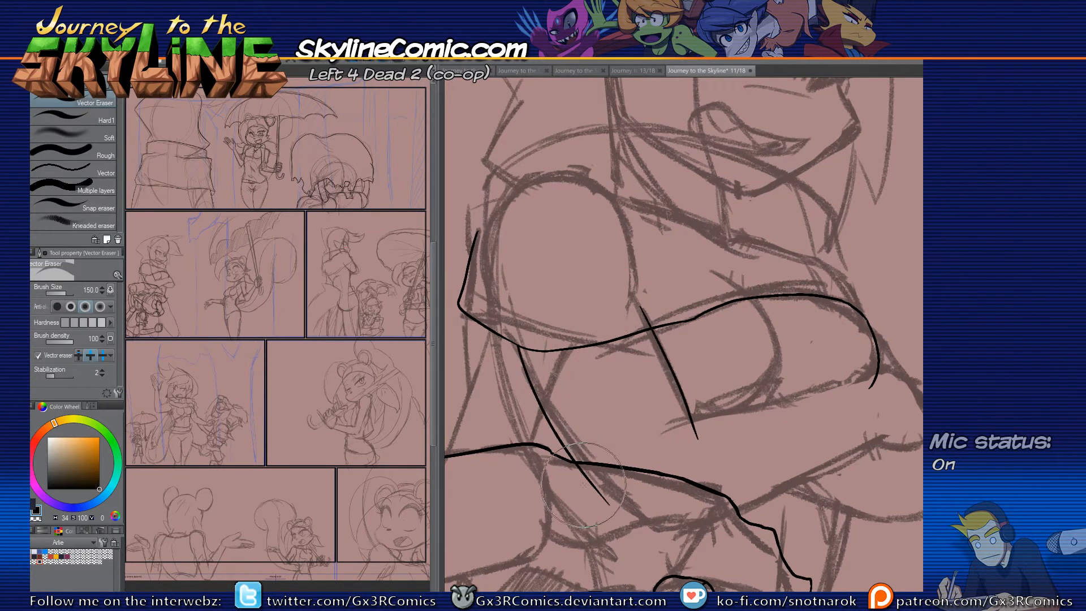
Step: Ink the upper and lower edges of the standing figure's front forearm and trim the stray ends
drag(715, 410, 614, 417)
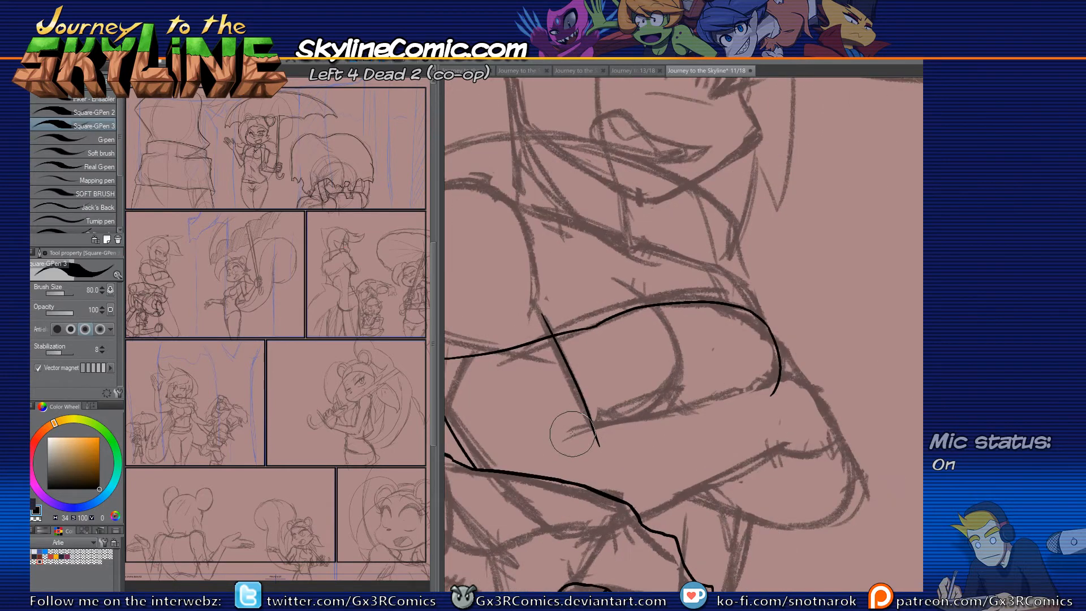
mouse_move(563, 441)
mouse_down()
mouse_move(631, 412)
mouse_move(790, 384)
mouse_move(819, 429)
mouse_up()
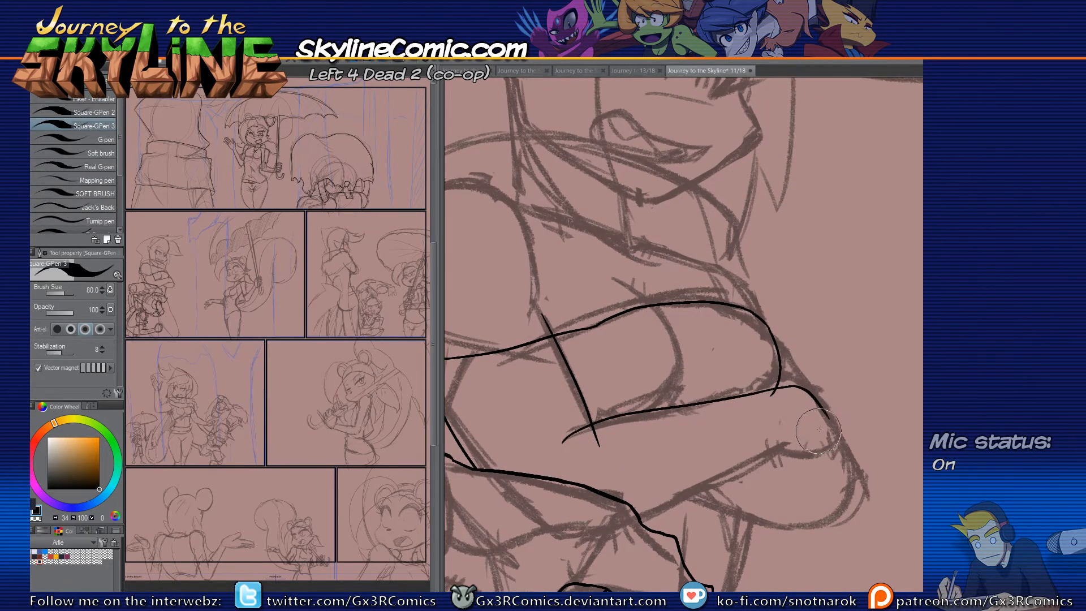
drag(609, 528, 788, 444)
key(e)
drag(591, 440, 608, 439)
drag(618, 523, 626, 527)
key(p)
Step: Close the rounded far end of the front forearm and trim the overlapping line above it
drag(782, 449, 832, 431)
key(e)
drag(776, 412, 755, 418)
key(p)
Step: Ink the standing figure's rounded shoulder and the long curved collar edge below the face
mouse_move(602, 385)
mouse_down()
mouse_move(659, 451)
mouse_move(687, 399)
mouse_up()
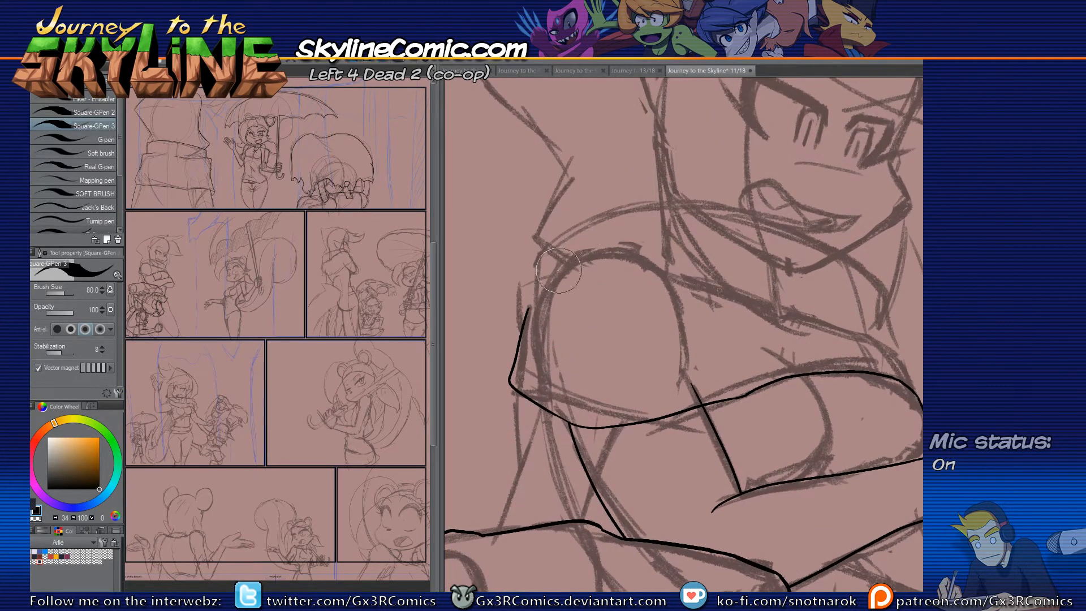
mouse_move(539, 285)
mouse_down()
mouse_move(550, 265)
mouse_move(632, 255)
mouse_move(694, 293)
mouse_up()
drag(652, 291, 630, 411)
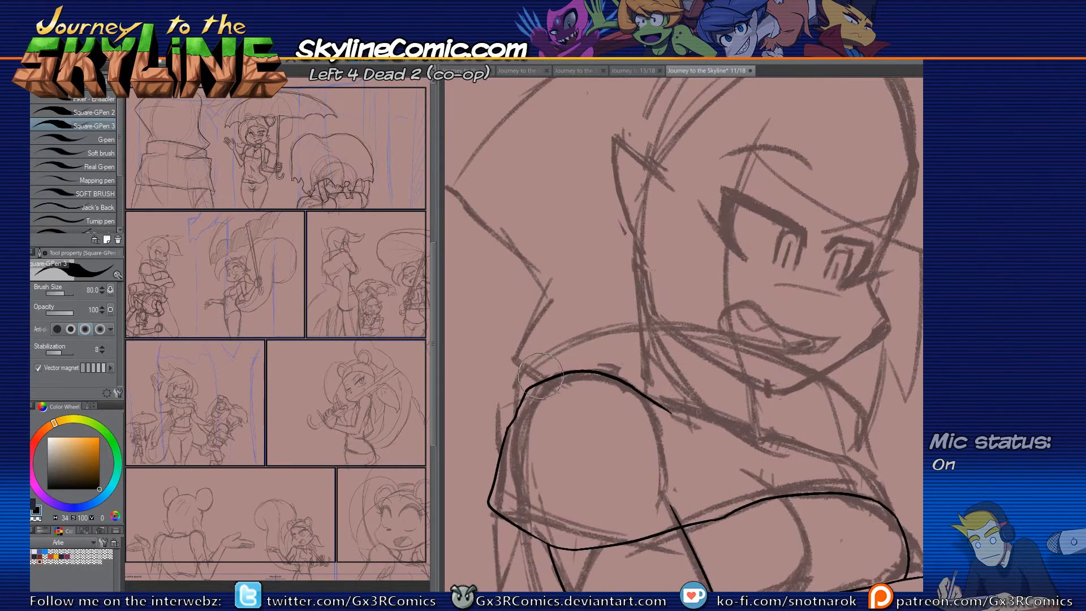
mouse_move(531, 411)
mouse_down()
mouse_move(628, 328)
mouse_move(872, 428)
mouse_move(857, 446)
mouse_move(864, 481)
mouse_move(730, 434)
mouse_up()
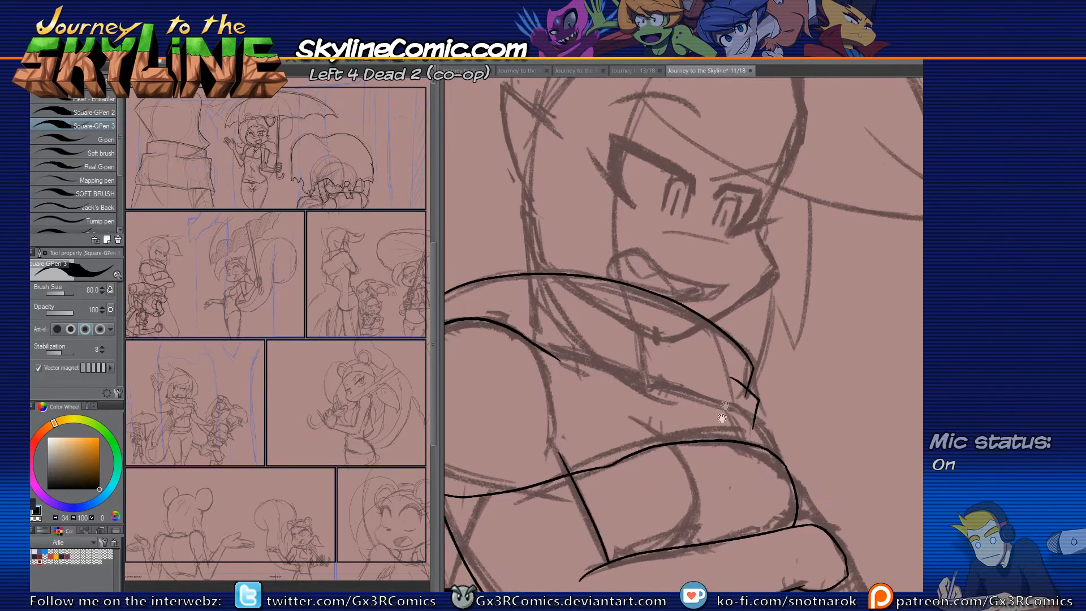
Step: Ink the far shoulder line from the collar's folded tip down to the folded arms and trim the overlap there
key(e)
key(p)
mouse_move(742, 407)
mouse_down()
mouse_move(788, 441)
mouse_move(811, 512)
mouse_move(792, 454)
mouse_up()
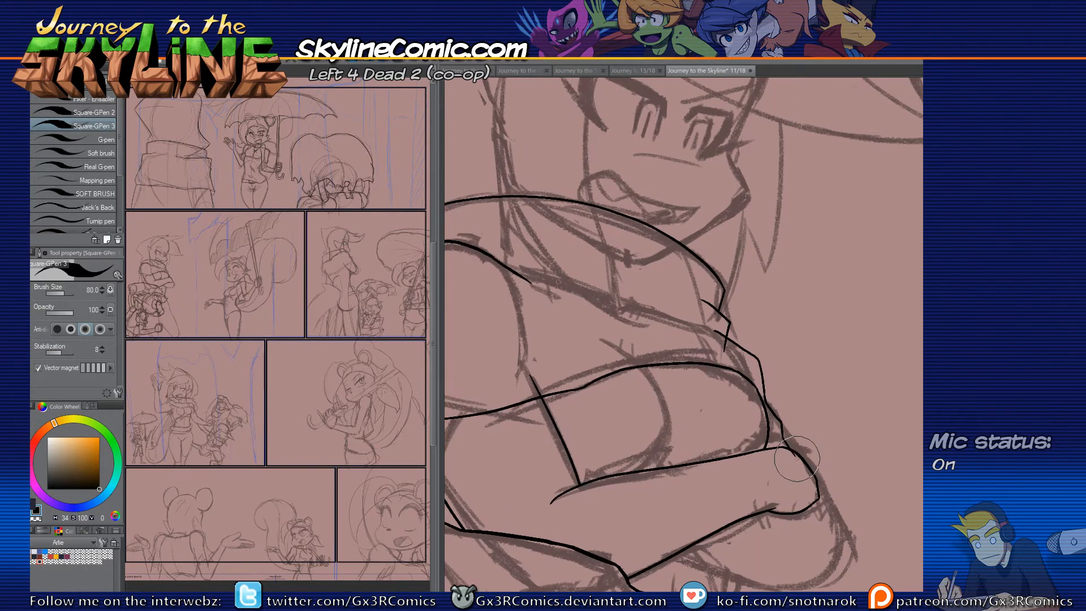
key(e)
key(p)
drag(766, 410, 796, 431)
key(e)
click(794, 431)
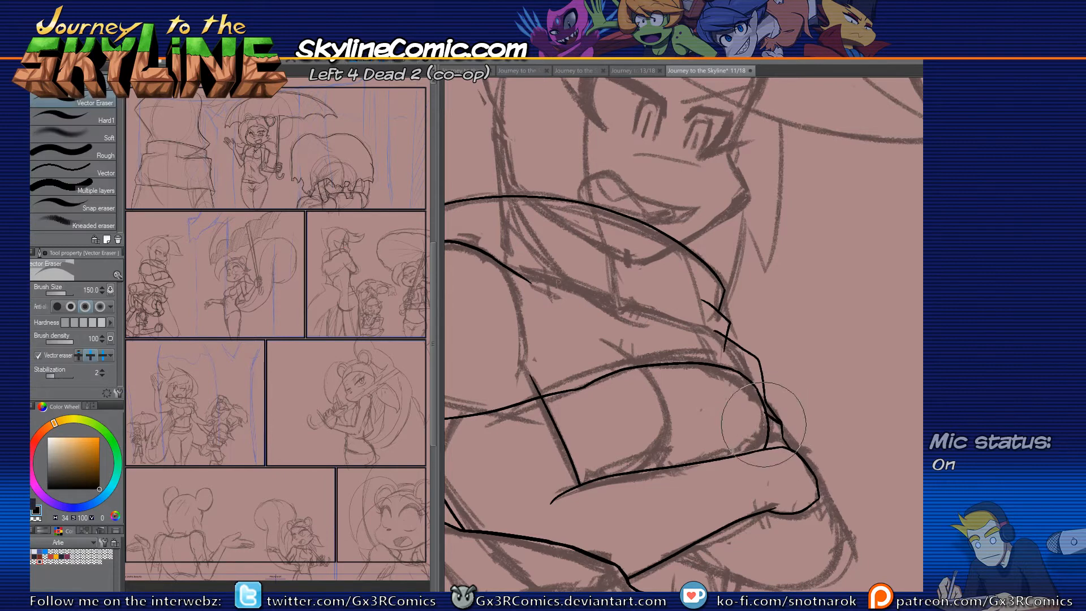
key(p)
drag(643, 350, 620, 547)
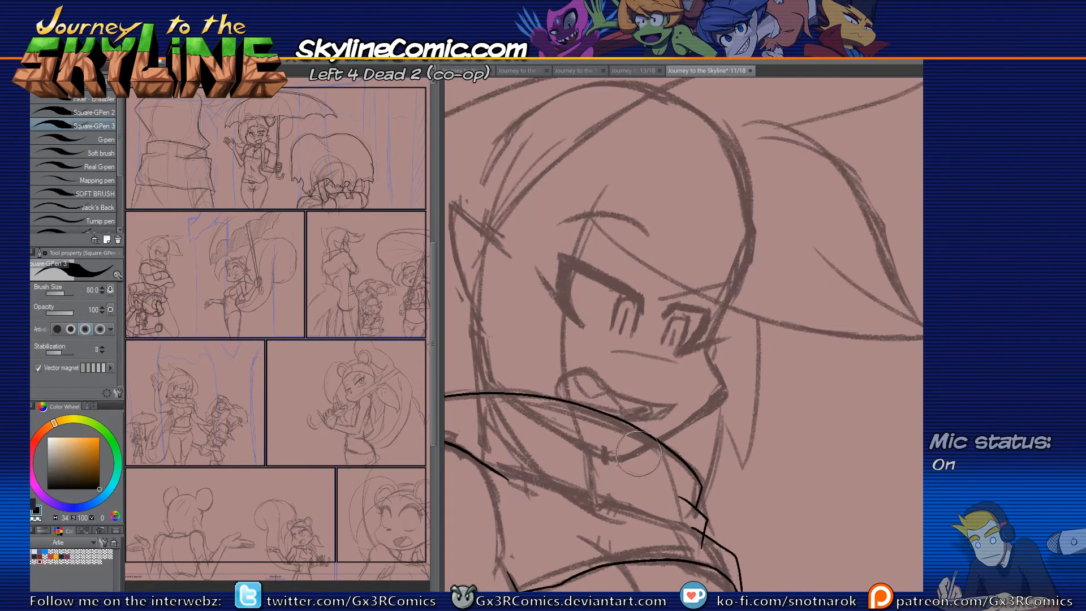
Step: Ink the far side of the standing figure's face from brow over cheek to chin, trimming the end inside the collar
mouse_move(615, 458)
mouse_down()
mouse_move(703, 416)
mouse_move(710, 358)
mouse_up()
key(ctrl+z)
drag(740, 284, 705, 352)
key(ctrl+z)
mouse_move(743, 280)
mouse_down()
mouse_move(707, 351)
mouse_move(727, 394)
mouse_move(720, 408)
mouse_move(633, 458)
mouse_up()
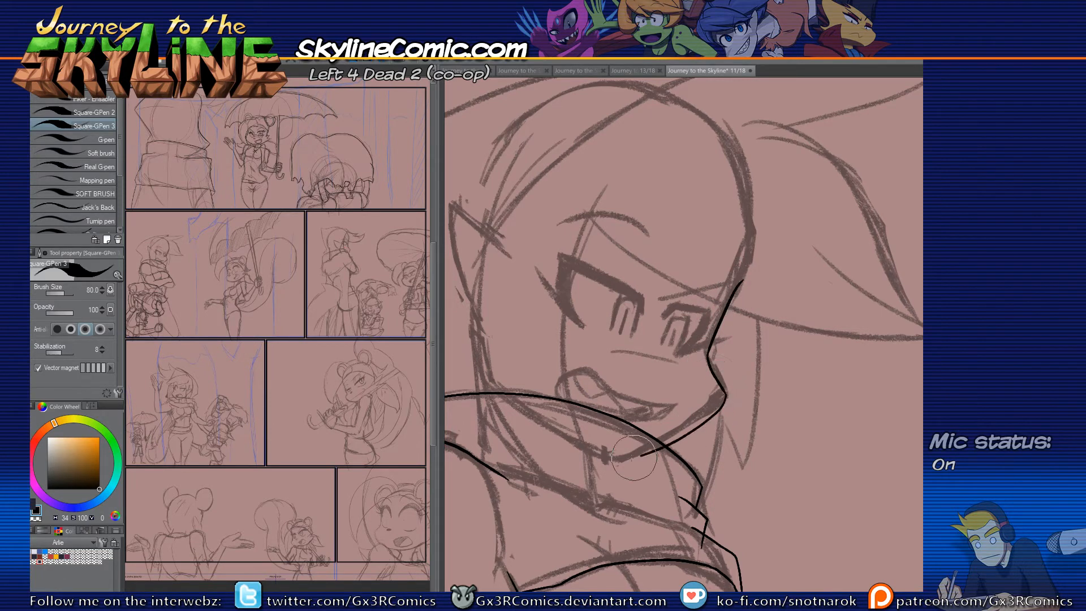
key(ctrl+z)
mouse_move(726, 394)
mouse_down()
mouse_move(672, 440)
mouse_move(627, 459)
mouse_up()
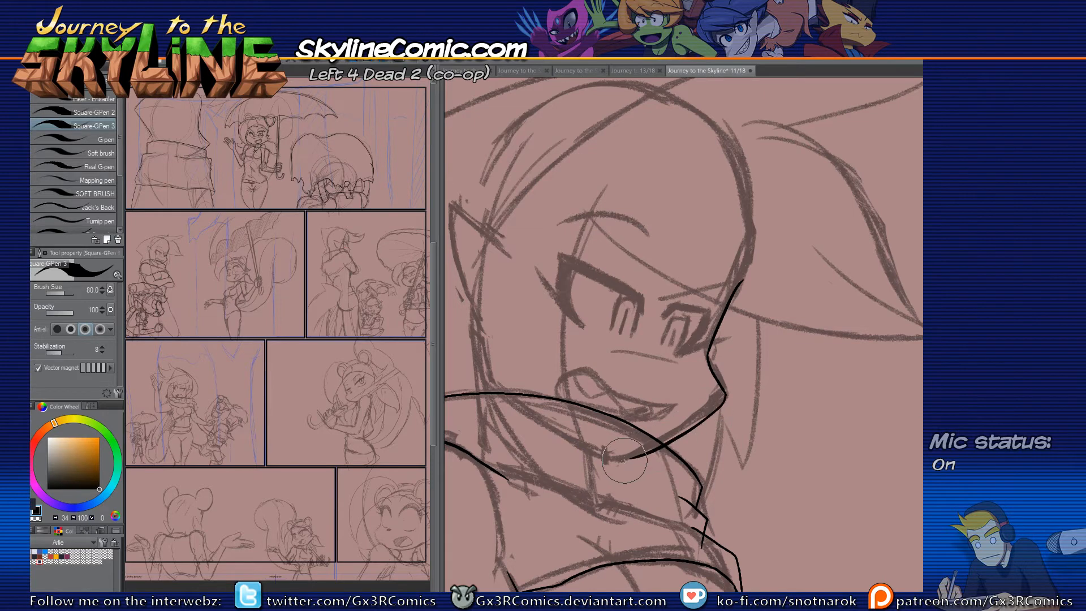
key(e)
click(639, 455)
Step: Ink the curved hair edge beside the near eye from the forehead down to the collar and trim its end
key(p)
mouse_move(614, 189)
mouse_down()
mouse_move(565, 342)
mouse_move(578, 441)
mouse_up()
key(ctrl+z)
mouse_move(592, 194)
mouse_down()
mouse_move(545, 313)
mouse_move(557, 437)
mouse_up()
key(e)
click(555, 429)
Step: Ink the hair line behind the face down to its pointed lower tip and the short strand into the collar, trimming overlaps
key(p)
drag(530, 268, 610, 318)
mouse_move(626, 229)
mouse_down()
mouse_move(573, 285)
mouse_move(500, 414)
mouse_move(508, 384)
mouse_move(501, 411)
mouse_move(548, 367)
mouse_move(530, 390)
mouse_move(553, 454)
mouse_up()
key(ctrl+z)
drag(531, 364, 536, 479)
key(e)
click(527, 371)
click(537, 469)
Step: Ink the jagged back edge of the standing figure's hair from the collar up to its rear point
key(p)
mouse_move(457, 512)
mouse_down()
mouse_move(516, 469)
mouse_move(578, 354)
mouse_up()
mouse_move(566, 300)
mouse_down()
mouse_move(539, 387)
mouse_move(522, 395)
mouse_move(558, 337)
mouse_move(550, 310)
mouse_move(563, 298)
mouse_move(555, 322)
mouse_move(565, 291)
mouse_move(560, 306)
mouse_move(462, 230)
mouse_up()
mouse_move(531, 213)
mouse_down()
mouse_move(512, 327)
mouse_move(544, 363)
mouse_up()
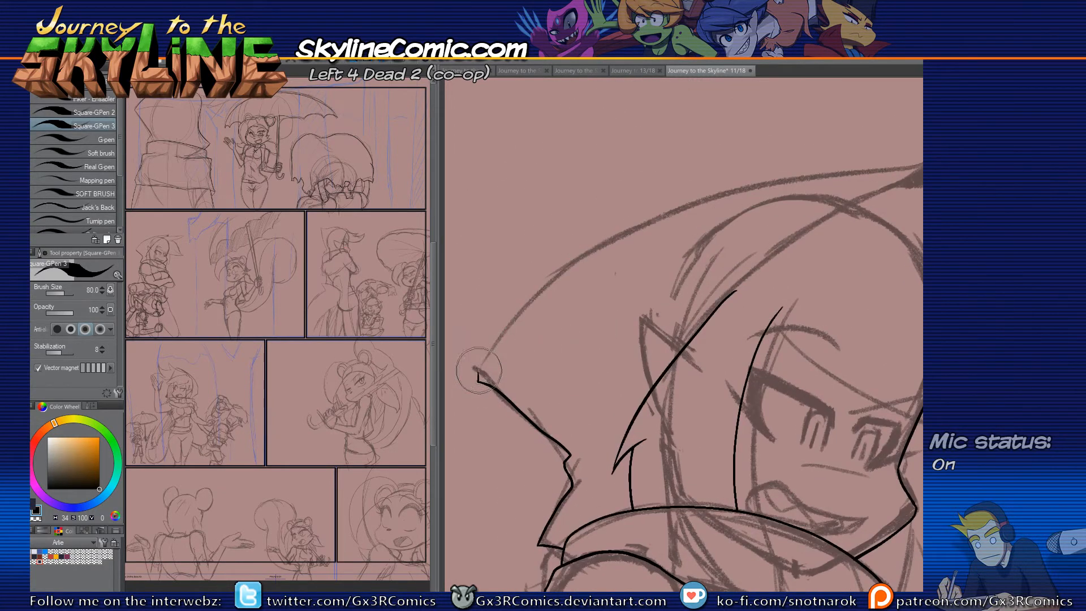
Step: Ink the long upper edge of the hair from its rear point over the head to the crown's tip
mouse_move(480, 384)
mouse_down()
mouse_move(516, 316)
mouse_move(713, 210)
mouse_up()
drag(752, 176, 641, 228)
drag(565, 269, 715, 222)
key(ctrl+z)
mouse_move(574, 252)
mouse_down()
mouse_move(827, 218)
mouse_move(806, 222)
mouse_move(824, 218)
mouse_move(793, 272)
mouse_move(744, 207)
mouse_move(751, 240)
mouse_up()
Step: Ink the crown tip's underside and the pointed hair strand projecting forward from it, trimming the strand's tip
mouse_move(724, 291)
mouse_down()
mouse_move(686, 313)
mouse_move(669, 288)
mouse_up()
drag(586, 279, 627, 264)
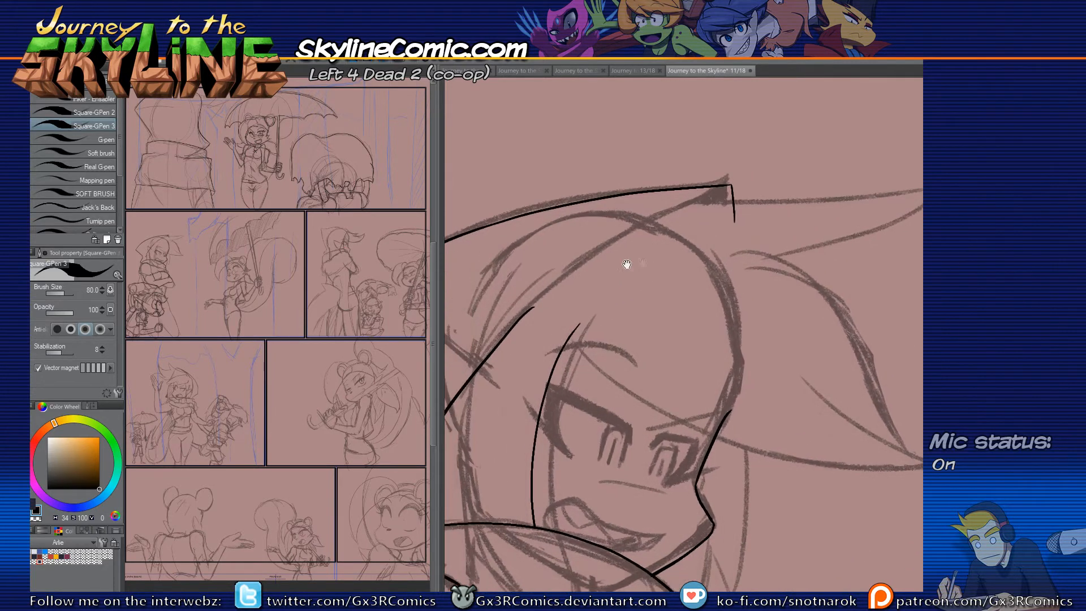
mouse_move(524, 311)
mouse_down()
mouse_move(660, 223)
mouse_move(757, 194)
mouse_move(735, 223)
mouse_move(752, 232)
mouse_move(616, 277)
mouse_up()
key(e)
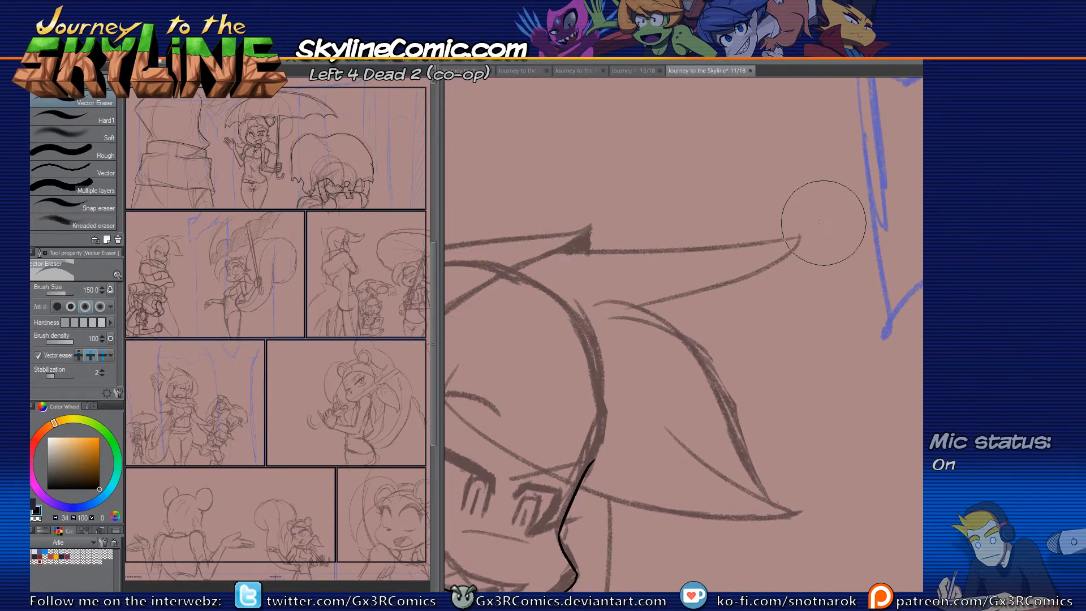
key(p)
mouse_move(595, 247)
mouse_down()
mouse_move(816, 225)
mouse_move(729, 281)
mouse_move(603, 314)
mouse_up()
key(e)
click(810, 232)
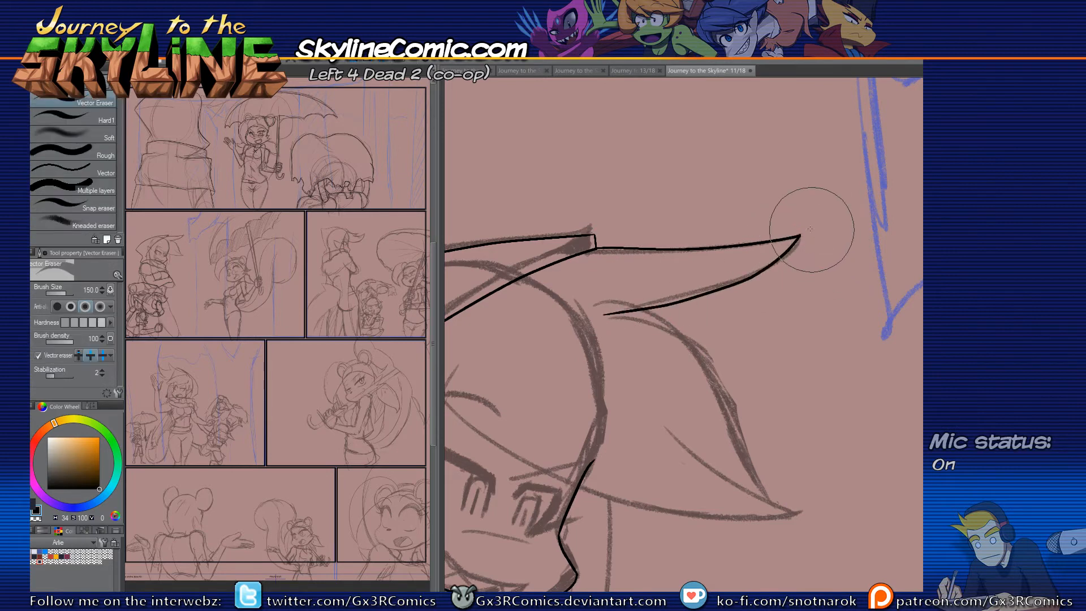
Step: Ink the long lower edge of the swept fringe from the forehead across the face to its forward tip
key(p)
scroll(712, 278, down, 3)
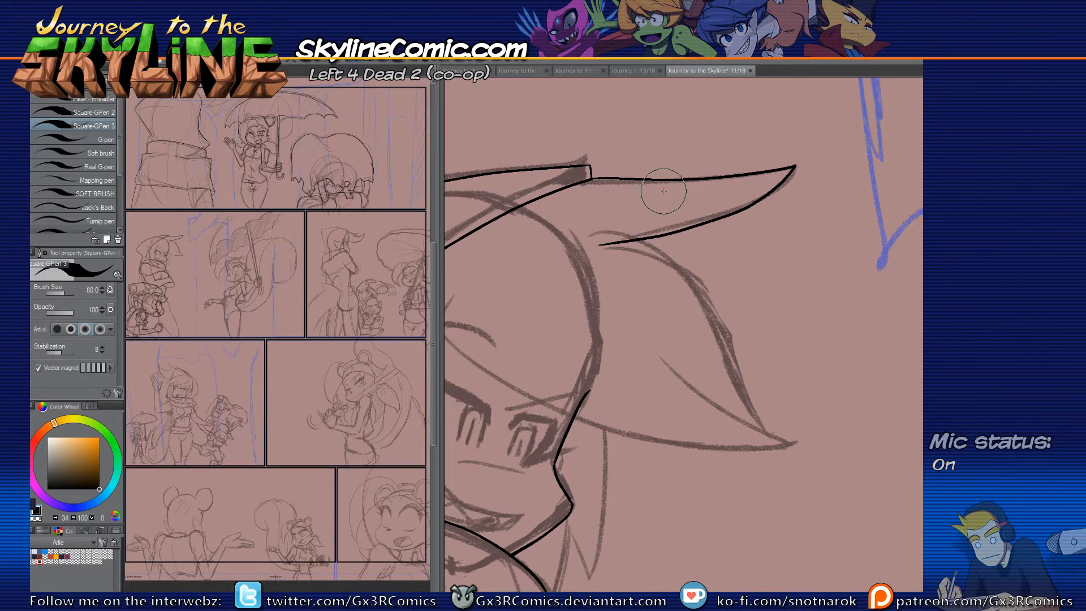
drag(536, 329, 590, 214)
mouse_move(467, 173)
mouse_down()
mouse_move(676, 318)
mouse_move(808, 327)
mouse_up()
key(ctrl+z)
mouse_move(477, 192)
mouse_down()
mouse_move(509, 226)
mouse_move(812, 311)
mouse_move(853, 334)
mouse_up()
Step: Ink the swept fringe's outer curve and the crease near its tip, trimming the overlapping ends
mouse_move(738, 257)
mouse_down()
mouse_move(852, 332)
mouse_move(780, 186)
mouse_move(643, 115)
mouse_up()
key(e)
click(655, 128)
key(p)
drag(525, 298, 634, 248)
key(e)
click(601, 139)
key(p)
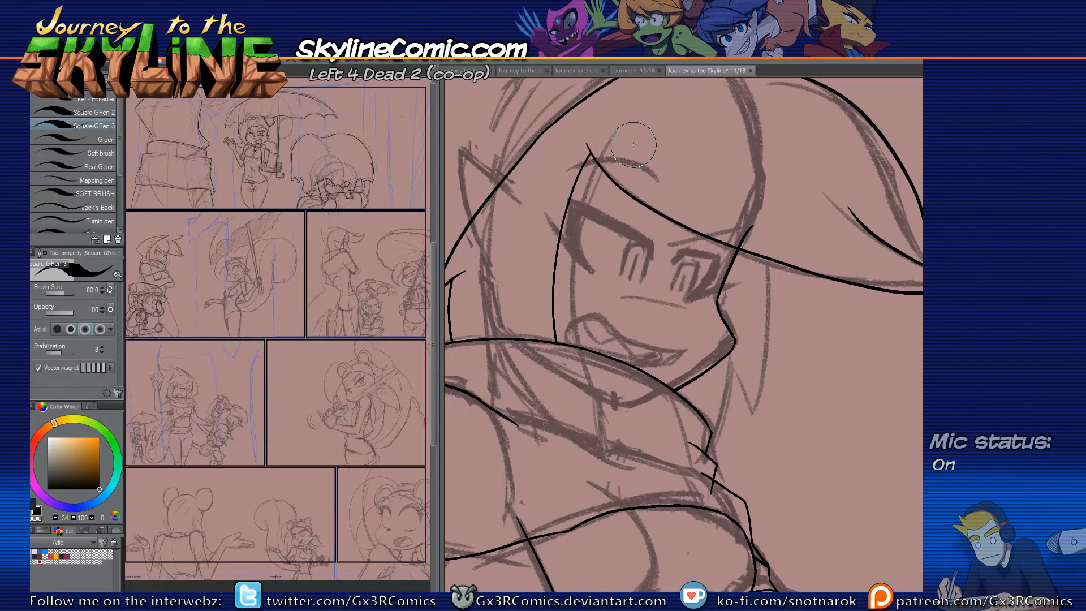
Step: Ink the pointed hair lock hanging on the far side of the face and the strand running down to the collar
drag(711, 371, 655, 322)
mouse_move(715, 177)
mouse_down()
mouse_move(694, 351)
mouse_move(681, 307)
mouse_move(656, 441)
mouse_up()
key(e)
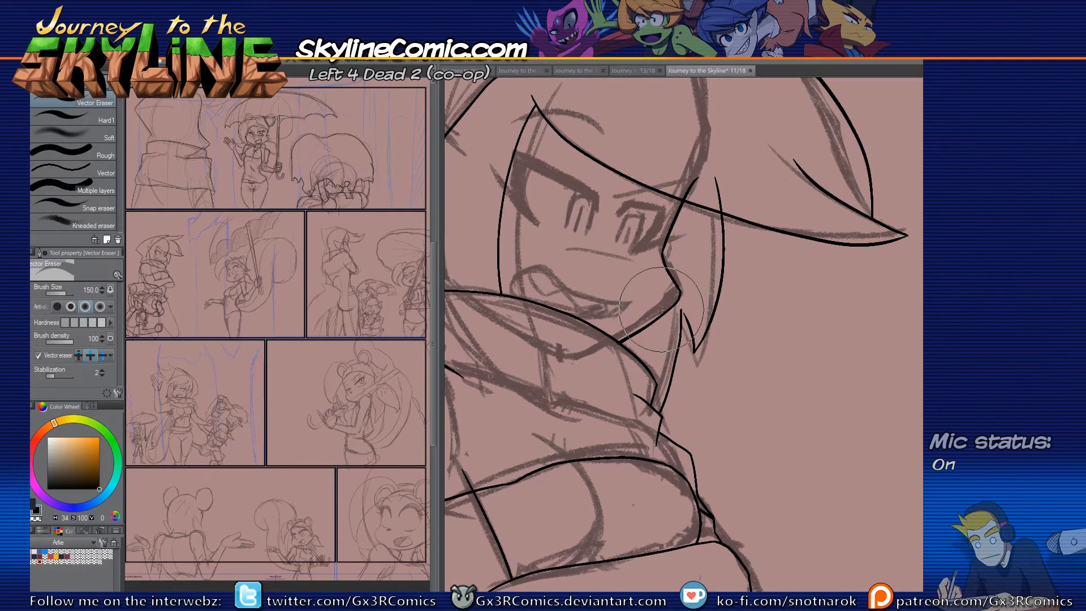
key(p)
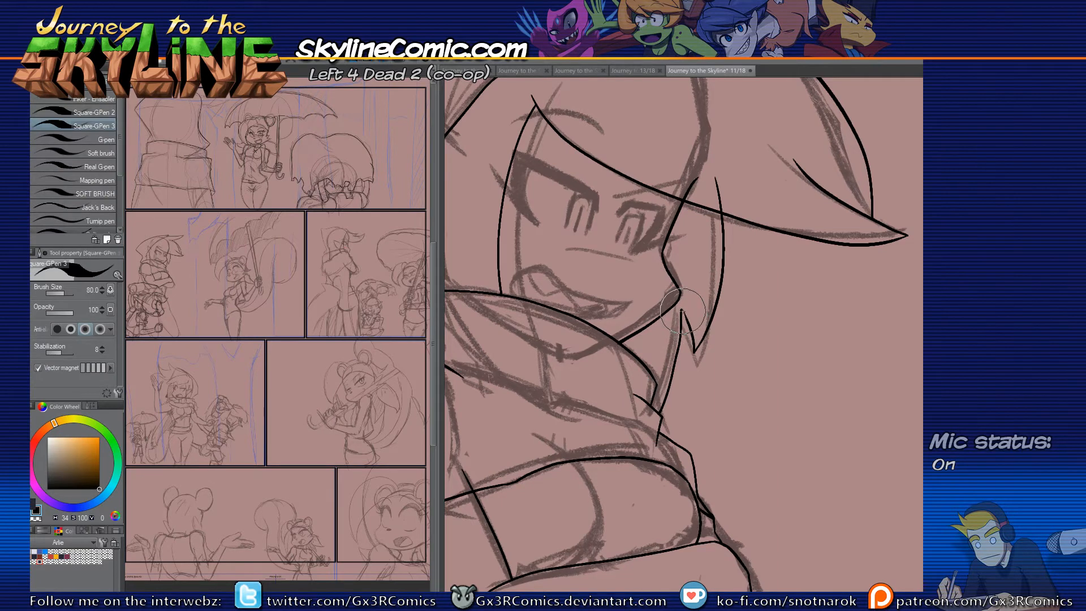
drag(672, 315, 680, 332)
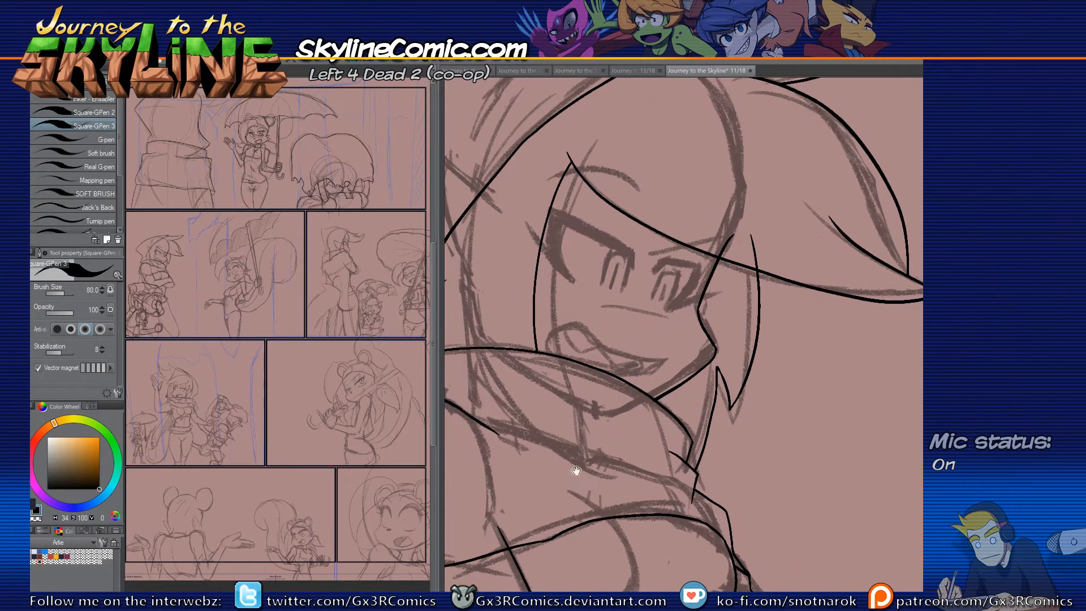
Step: Ink the outline of the standing figure's open mouth above the collar
drag(576, 470, 646, 425)
scroll(632, 317, up, 1)
drag(610, 361, 545, 381)
mouse_move(557, 329)
mouse_down()
mouse_move(568, 357)
mouse_move(556, 333)
mouse_move(611, 312)
mouse_move(745, 346)
mouse_move(565, 375)
mouse_move(616, 390)
mouse_up()
key(e)
key(p)
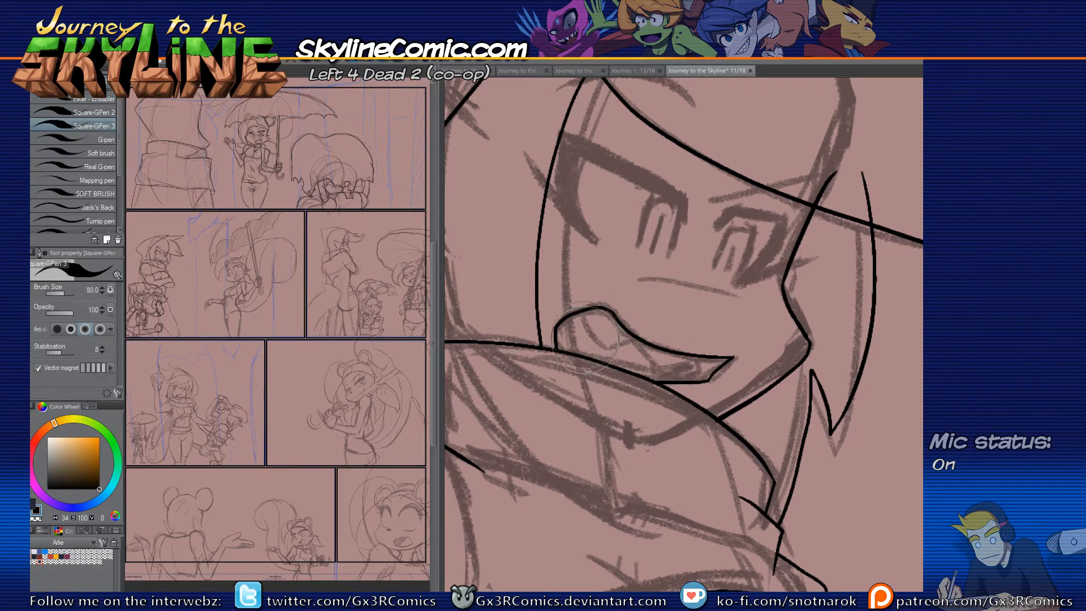
Step: Ink the teeth and inner lines inside the open mouth
mouse_move(578, 312)
mouse_down()
mouse_move(603, 349)
mouse_move(632, 344)
mouse_move(649, 368)
mouse_move(731, 367)
mouse_move(676, 382)
mouse_up()
key(ctrl+z)
key(e)
key(p)
drag(678, 299, 646, 382)
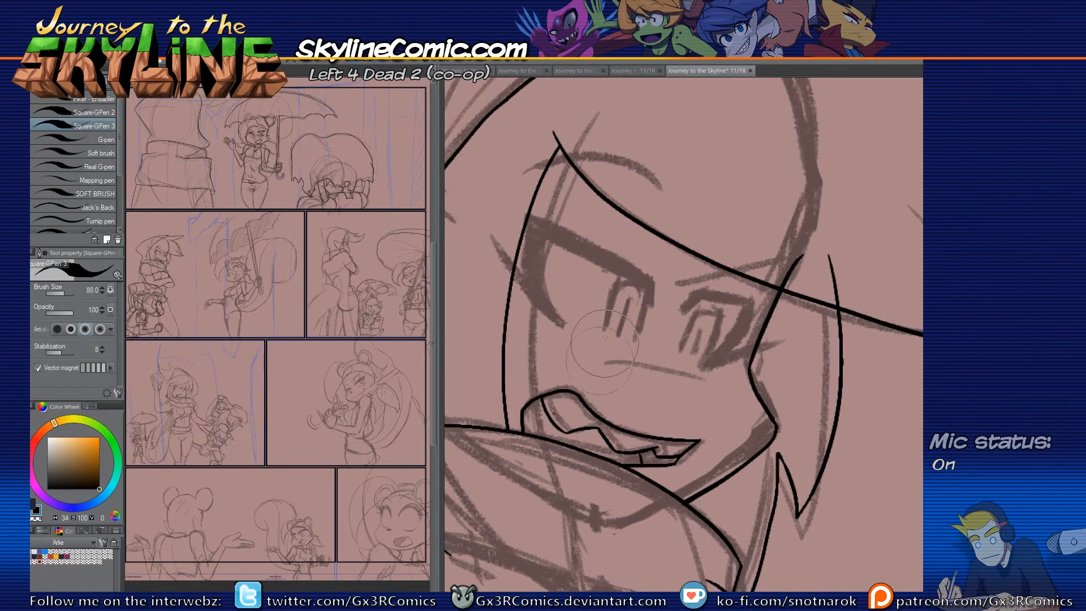
Step: Ink the near eye's pointed outer lashes and the upper edge of its thick eyelid
mouse_move(565, 329)
mouse_down()
mouse_move(500, 252)
mouse_move(529, 276)
mouse_move(535, 217)
mouse_up()
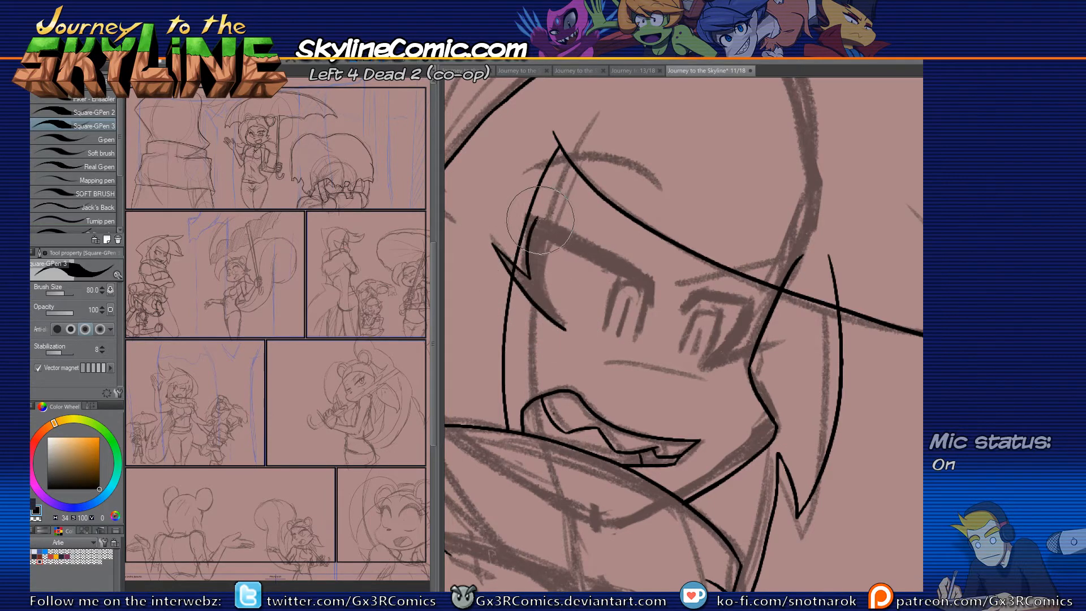
mouse_move(537, 214)
mouse_down()
mouse_move(650, 277)
mouse_move(650, 316)
mouse_up()
drag(564, 326, 542, 208)
key(e)
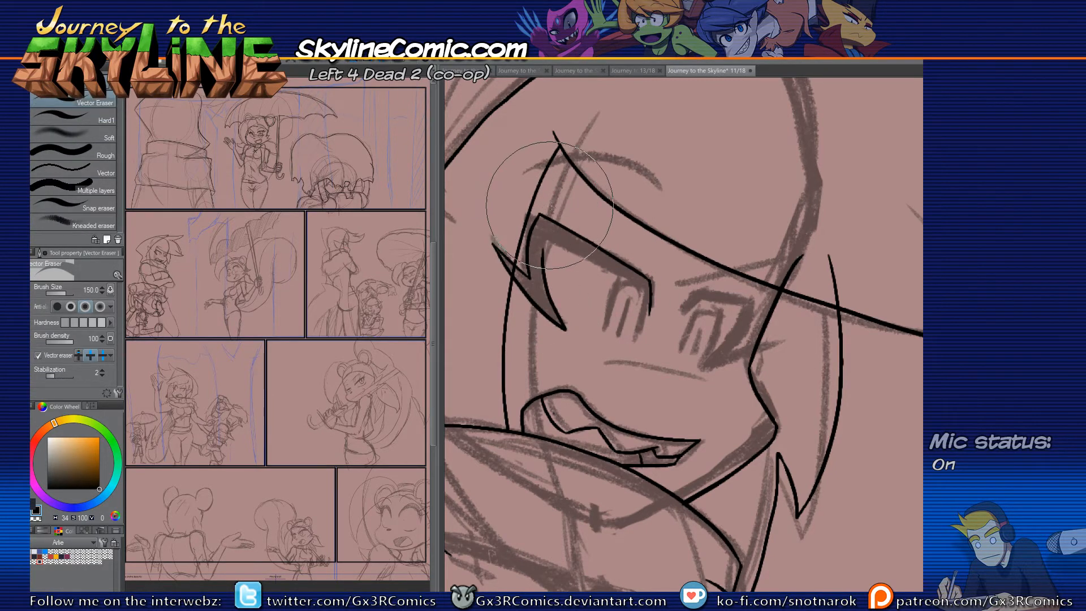
Step: Ink the inner edge of the near eye's thick upper eyelid
key(p)
drag(548, 239, 627, 285)
key(ctrl+z)
drag(546, 236, 644, 293)
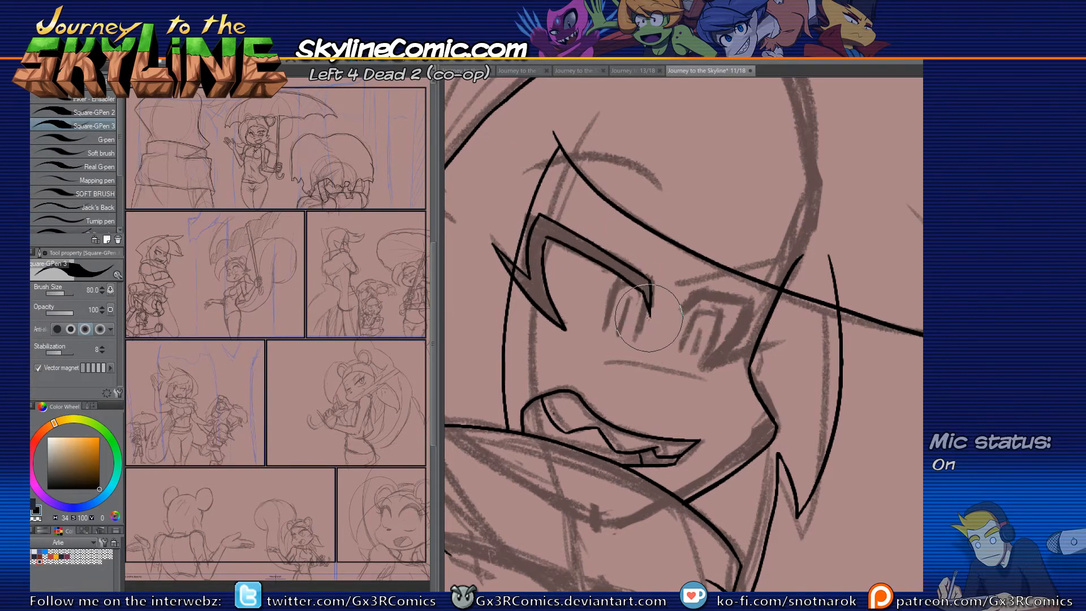
Step: Ink the near eye's iris and the narrow pupil inside it, trimming the lower ends
drag(622, 278, 606, 333)
drag(644, 285, 631, 345)
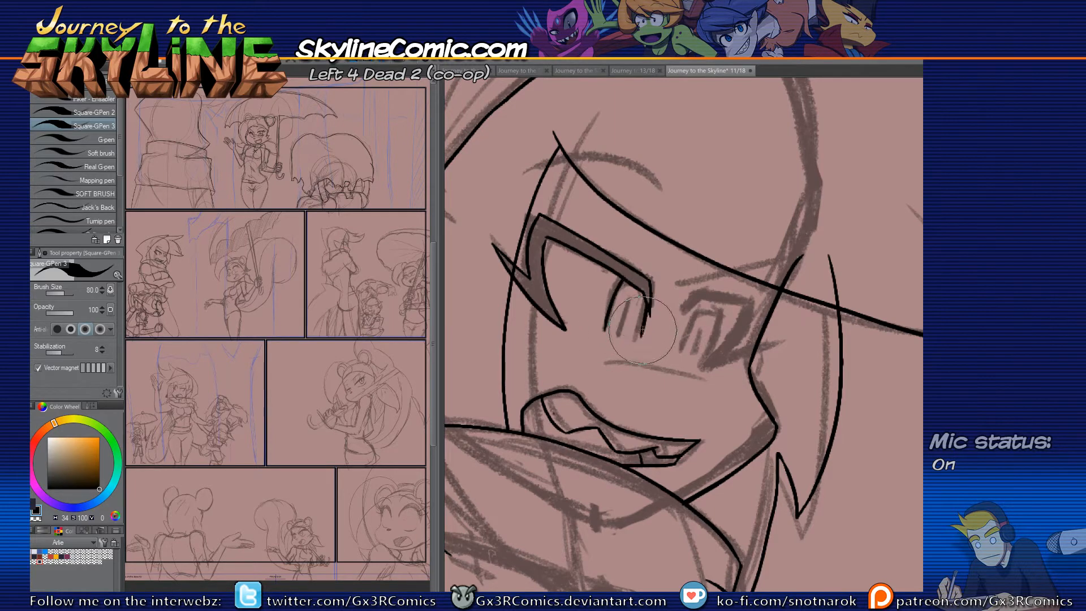
drag(647, 295, 639, 338)
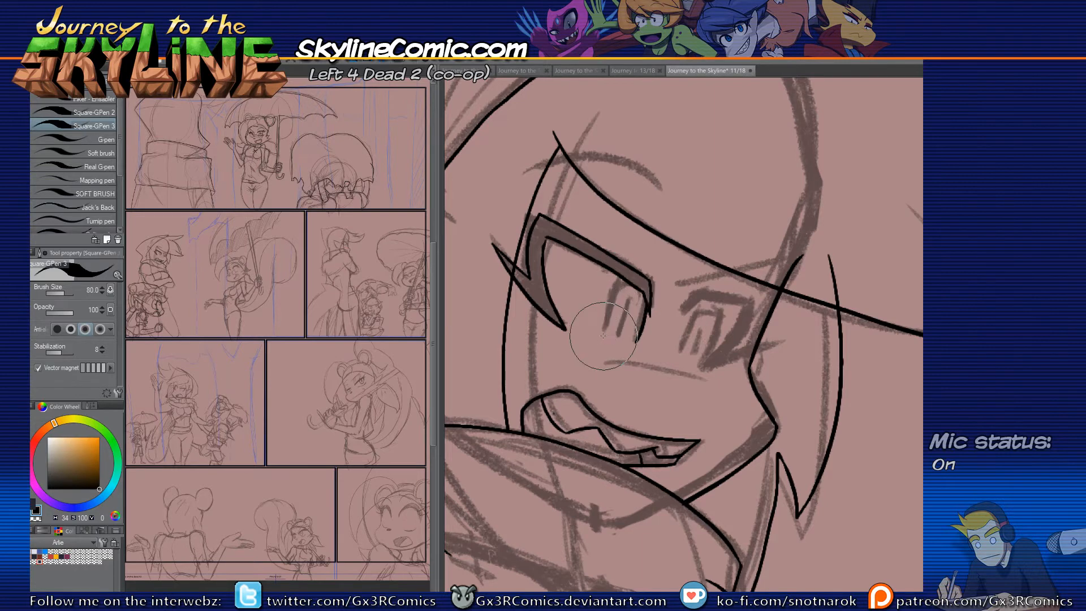
key(ctrl+z)
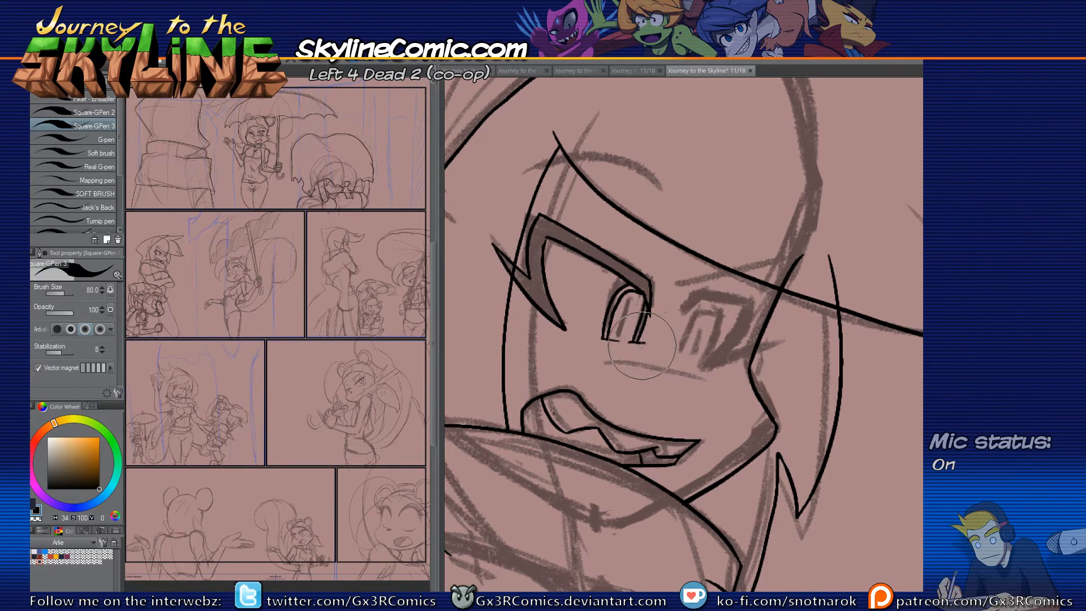
key(e)
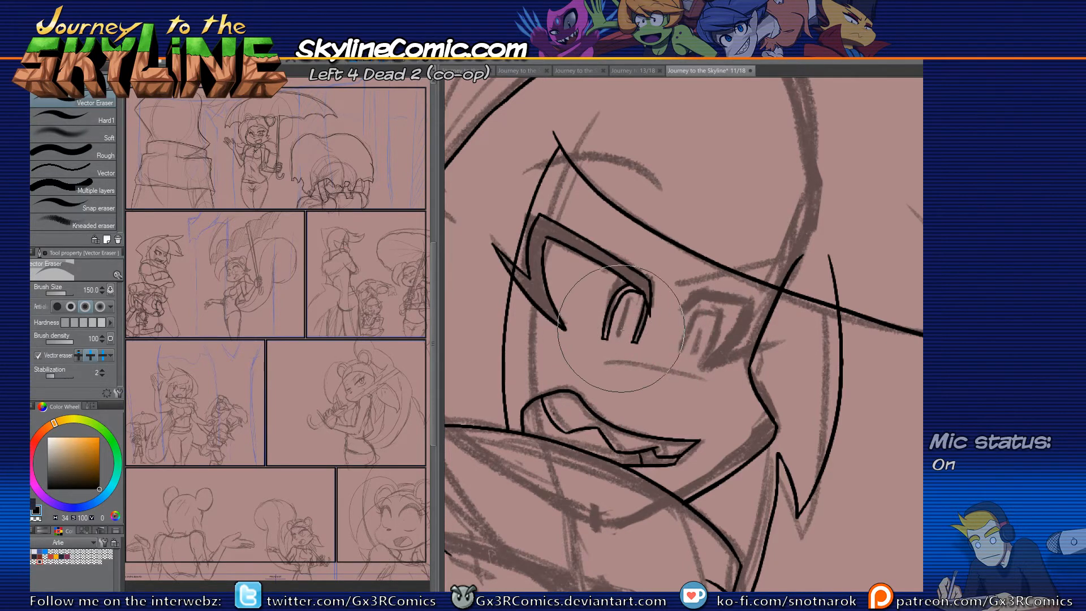
key(p)
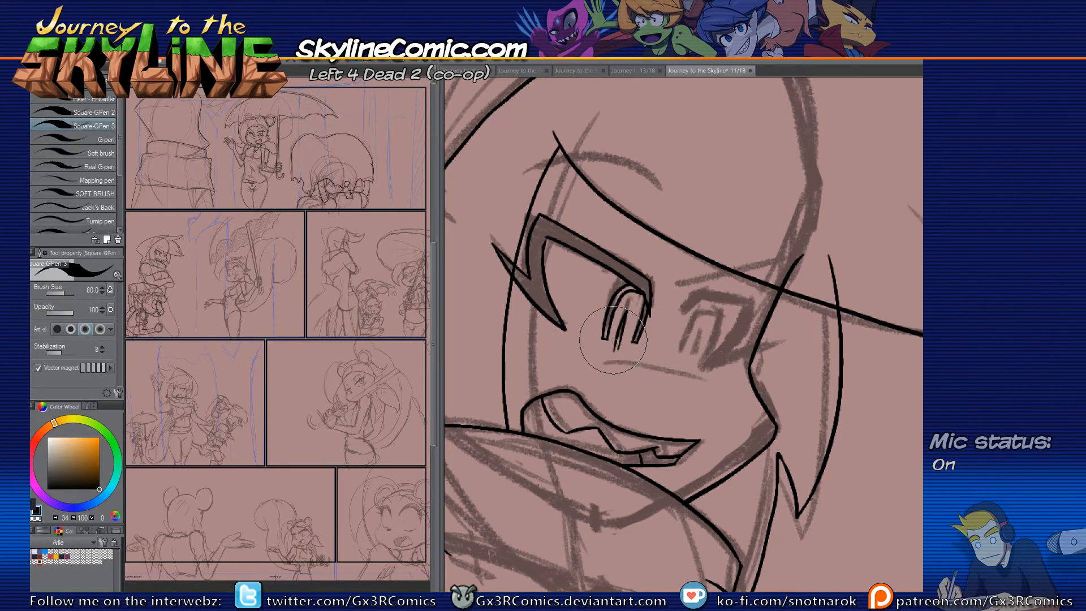
key(e)
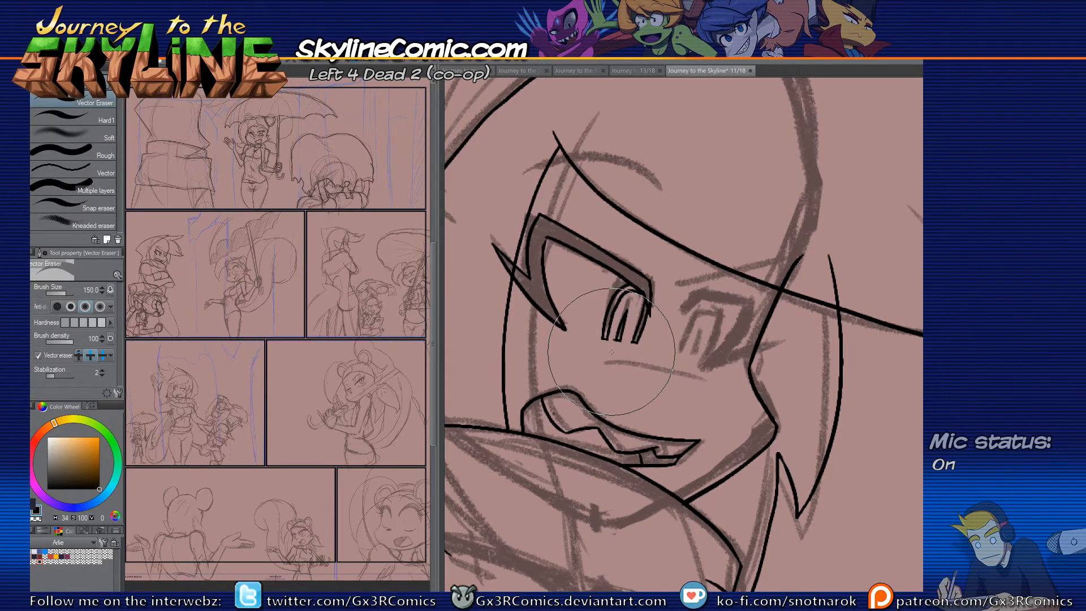
key(p)
Step: Ink the upper and lower edges of the far eye's thick upper eyelid
scroll(588, 396, right, 2)
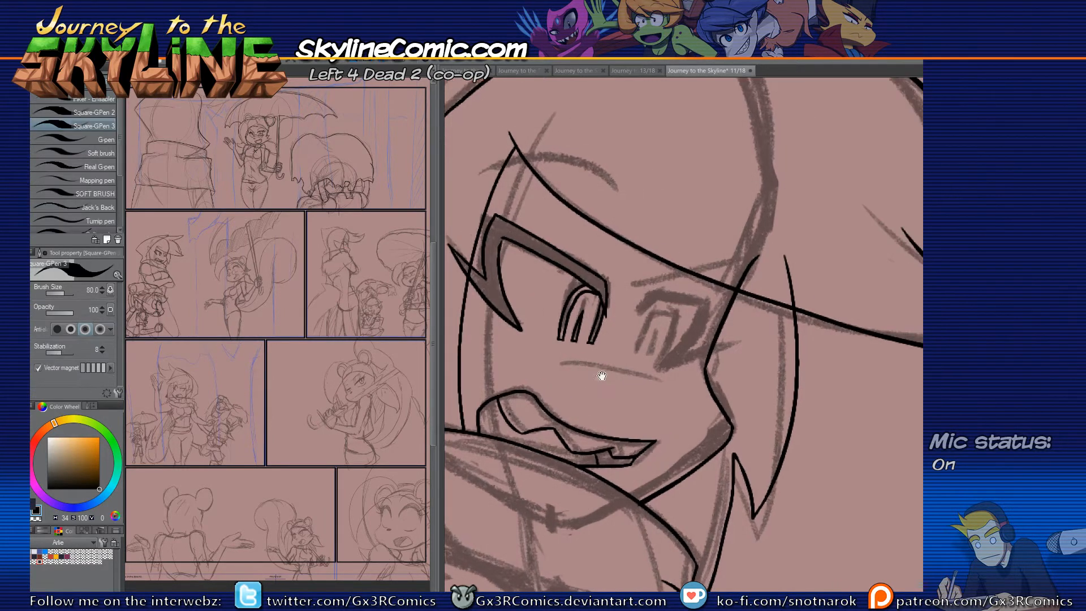
scroll(663, 337, up, 1)
mouse_move(625, 315)
mouse_down()
mouse_move(672, 285)
mouse_move(671, 265)
mouse_move(691, 245)
mouse_move(758, 257)
mouse_up()
drag(687, 249, 750, 260)
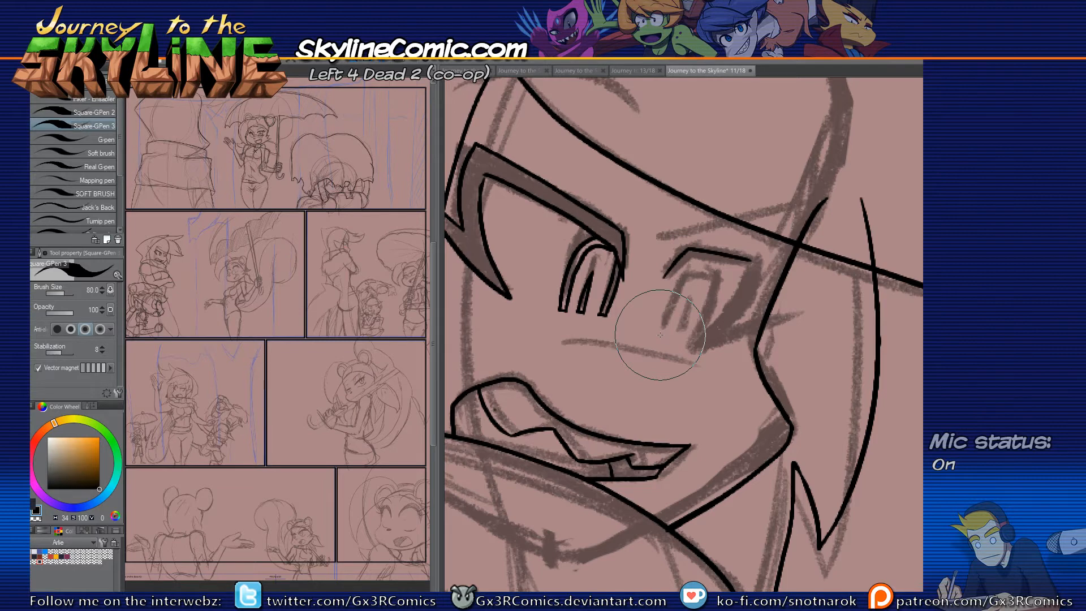
drag(663, 277, 703, 258)
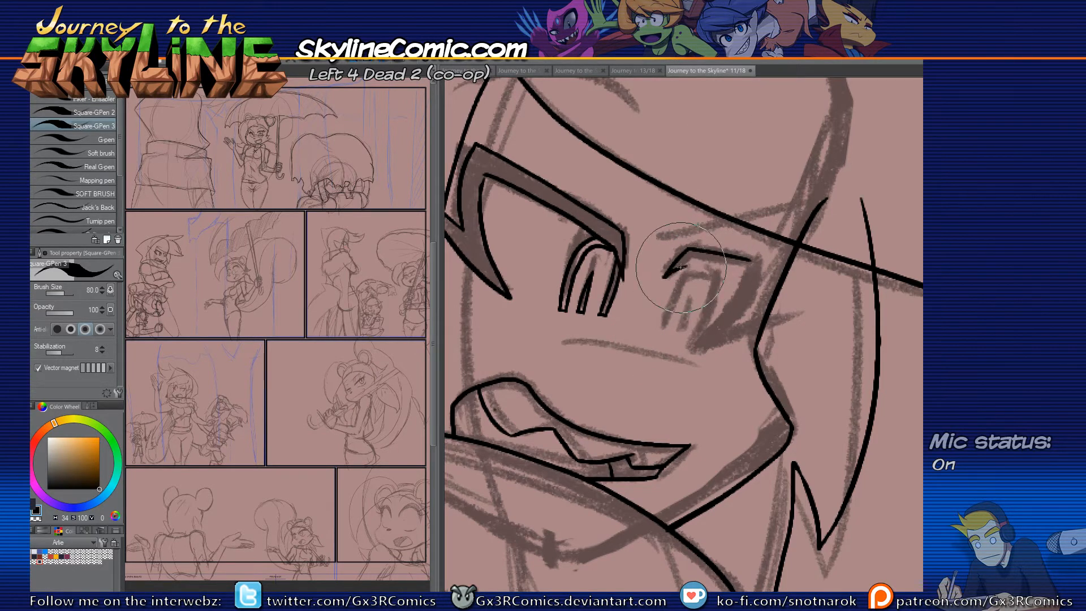
drag(687, 263, 745, 270)
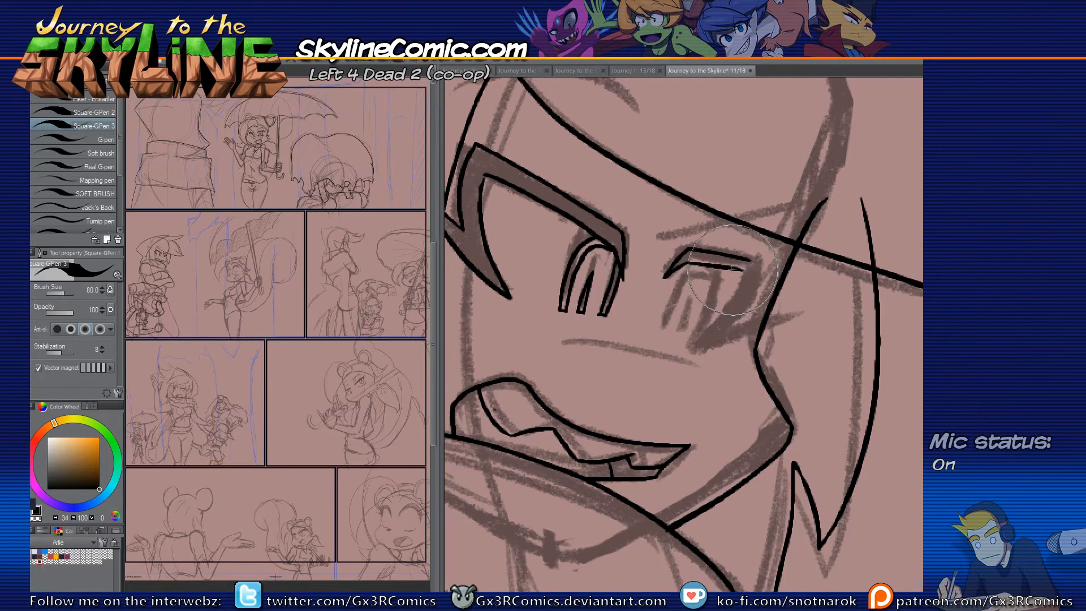
Step: Ink the far eye's outer corner and pointed lower lash, trimming the line that overshoots the eyelid
mouse_move(747, 271)
mouse_down()
mouse_move(689, 349)
mouse_move(783, 327)
mouse_move(733, 329)
mouse_move(792, 329)
mouse_move(777, 346)
mouse_move(733, 328)
mouse_move(760, 268)
mouse_move(745, 260)
mouse_move(771, 264)
mouse_up()
key(e)
key(p)
key(e)
click(771, 262)
key(p)
key(ctrl+z)
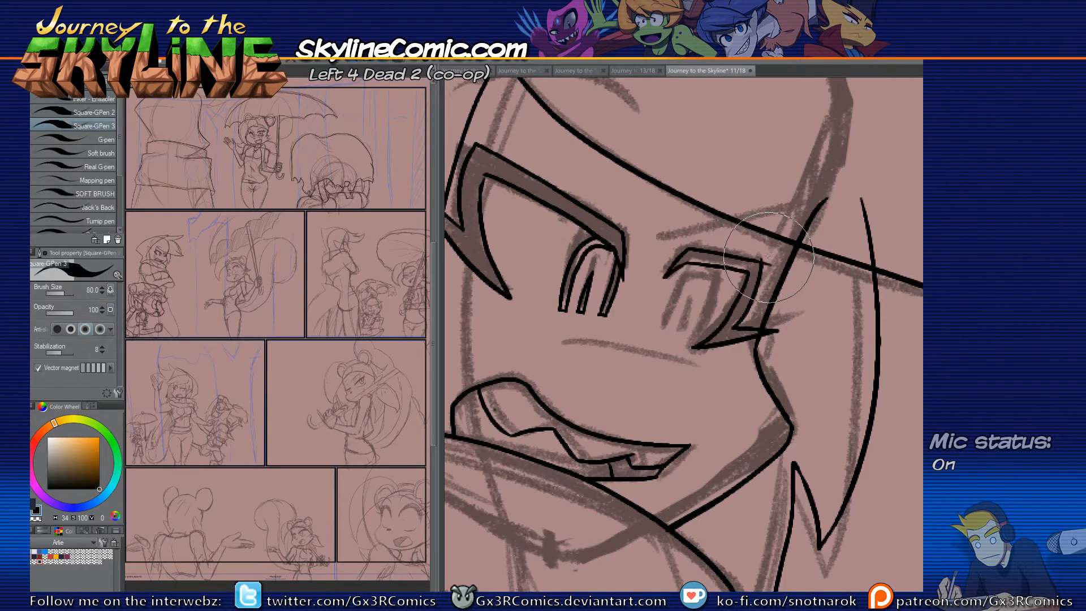
key(e)
click(774, 264)
key(p)
Step: Lasso the lower ends of the near eye's iris and pupil lines, delete them and clear the selection
key(space)
drag(632, 440, 637, 445)
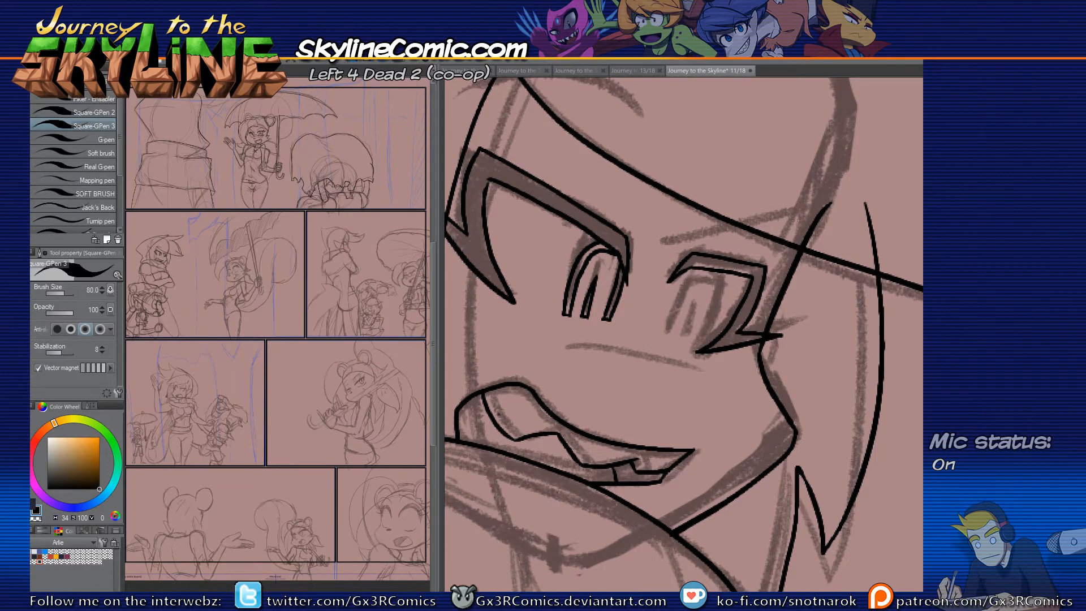
scroll(678, 308, up, 4)
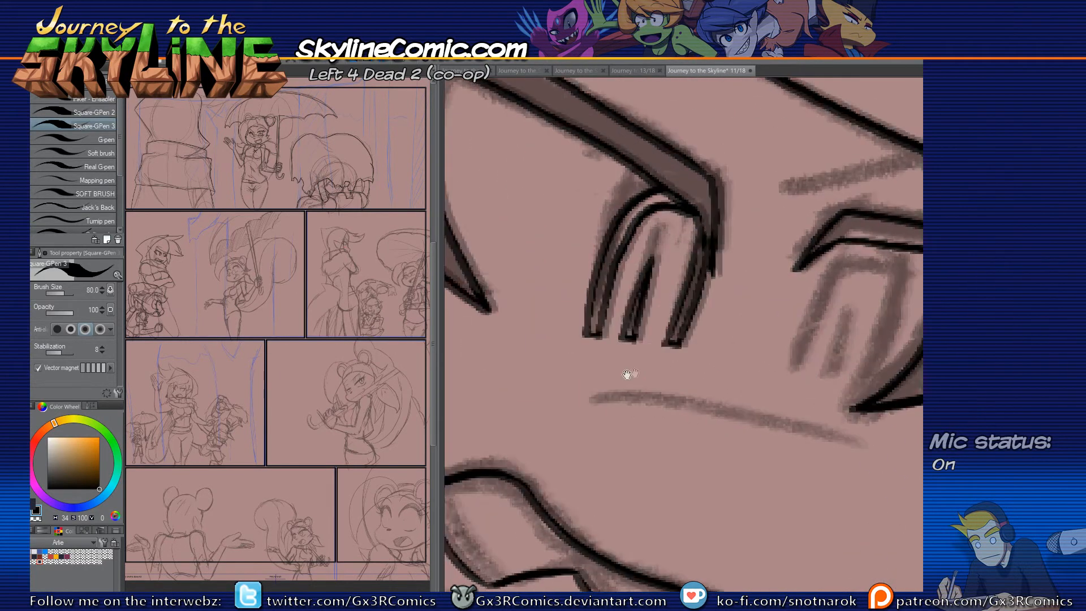
key(m)
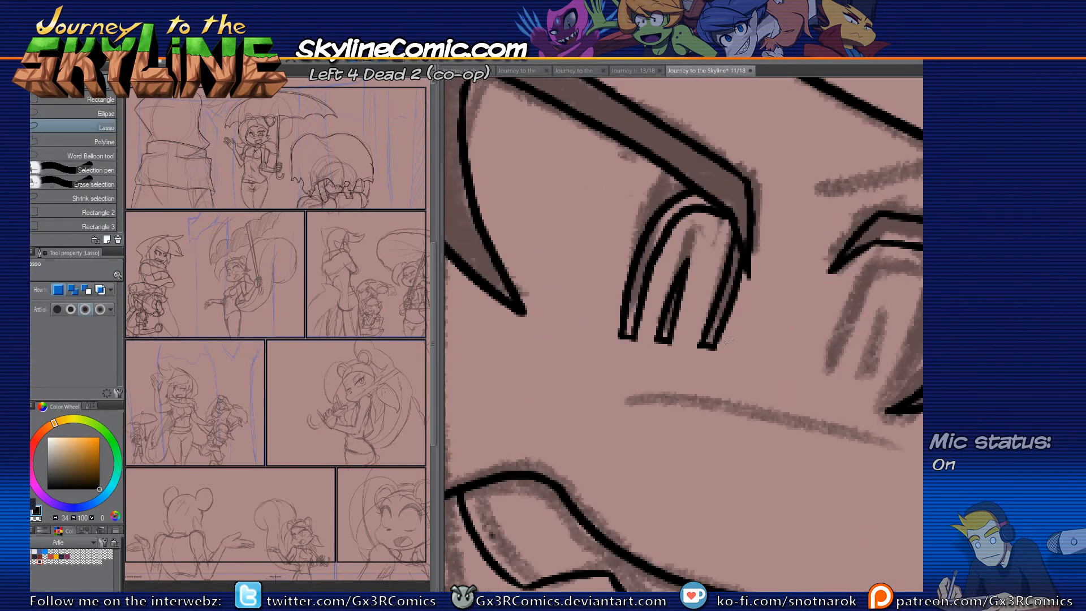
drag(699, 339, 714, 340)
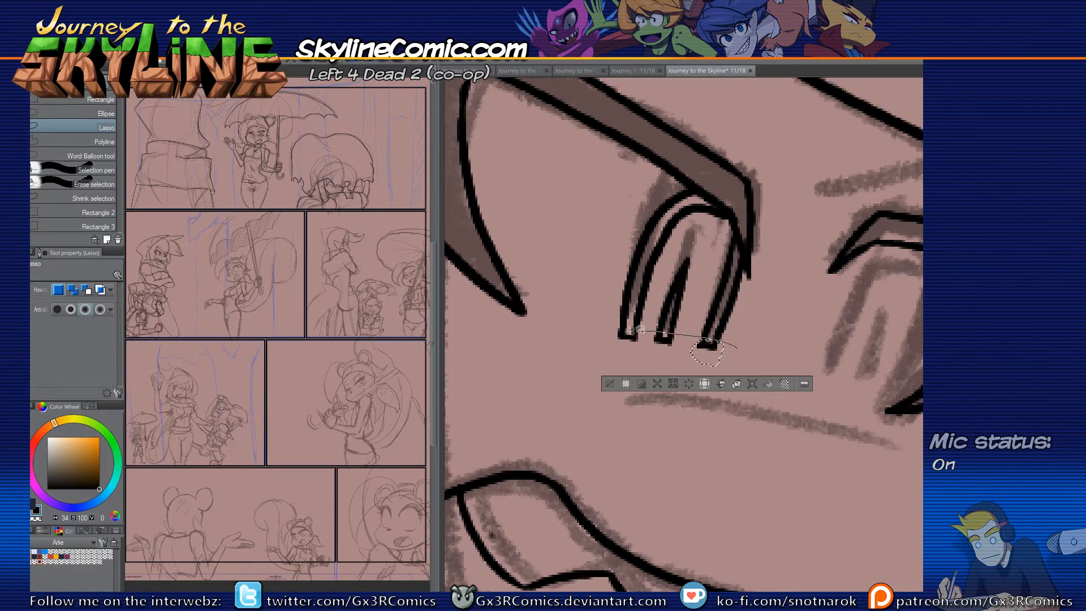
drag(639, 329, 741, 330)
key(Delete)
key(ctrl+d)
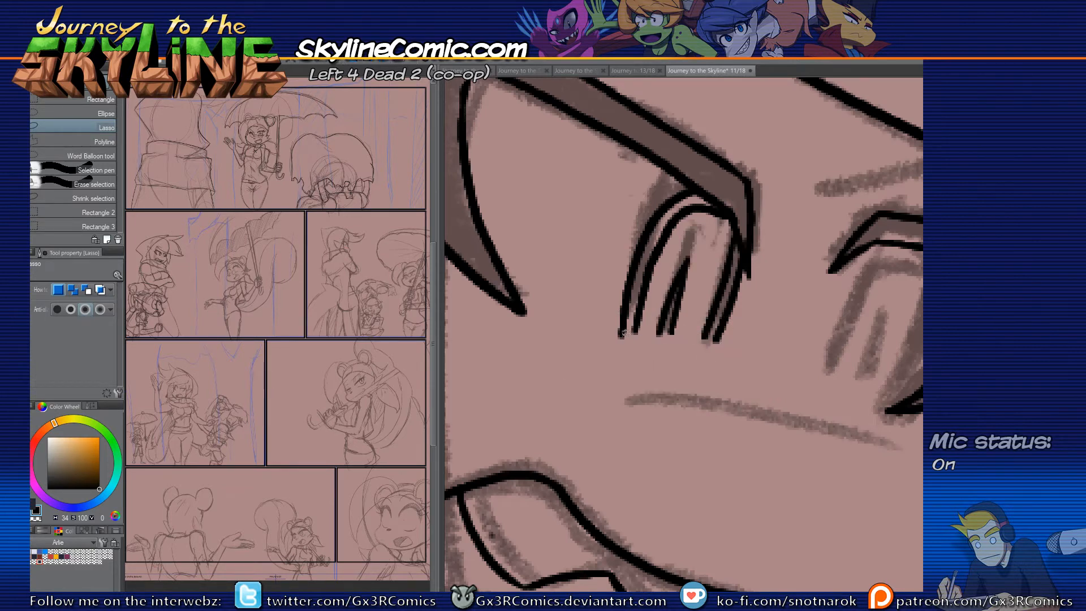
Step: Close the open lower ends of the near eye's iris and pupil lines with short strokes, trimming the overshoots
key(p)
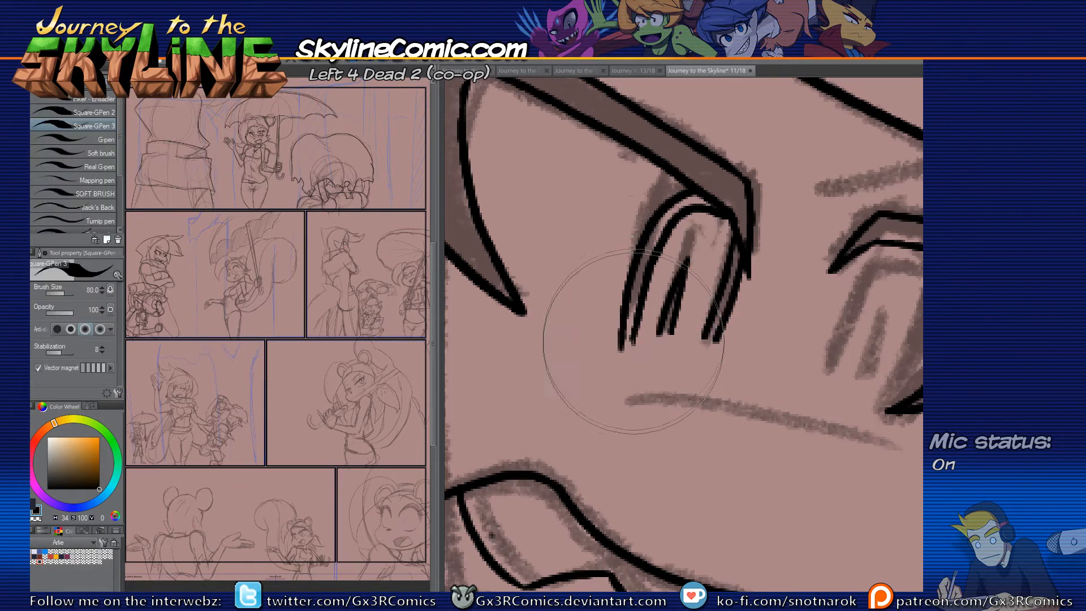
drag(621, 349, 638, 356)
key(ctrl+z)
key(e)
click(642, 356)
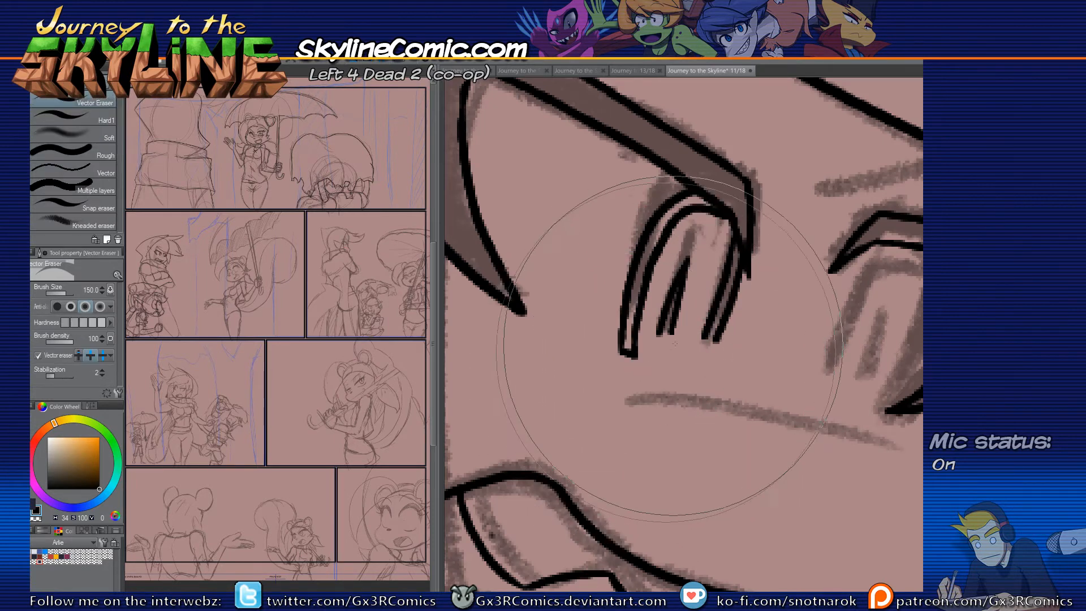
key(p)
mouse_move(659, 332)
mouse_down()
mouse_move(654, 361)
mouse_move(671, 340)
mouse_up()
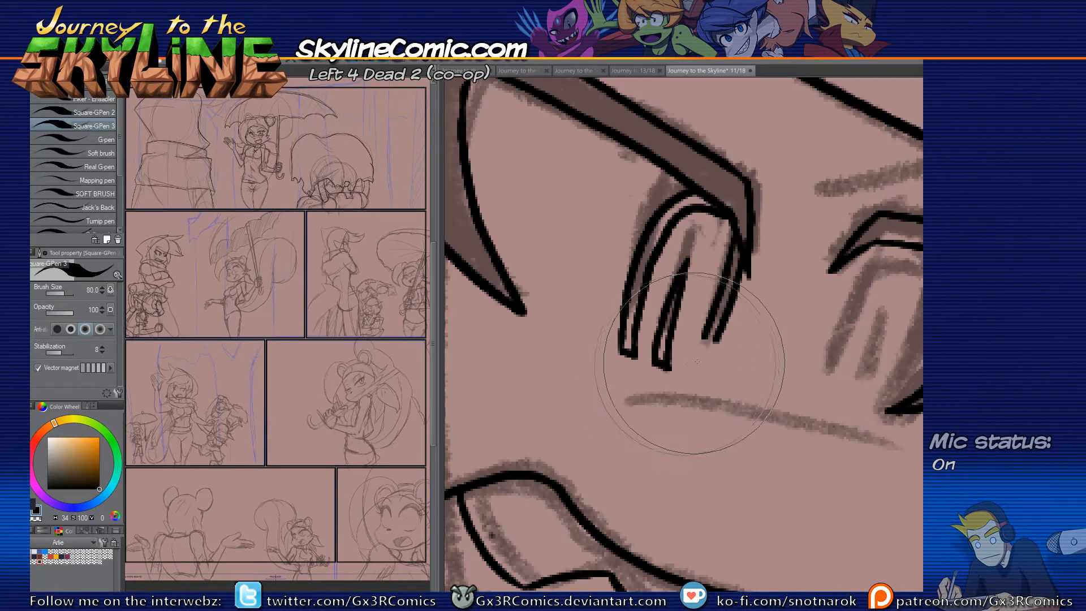
drag(691, 376, 714, 338)
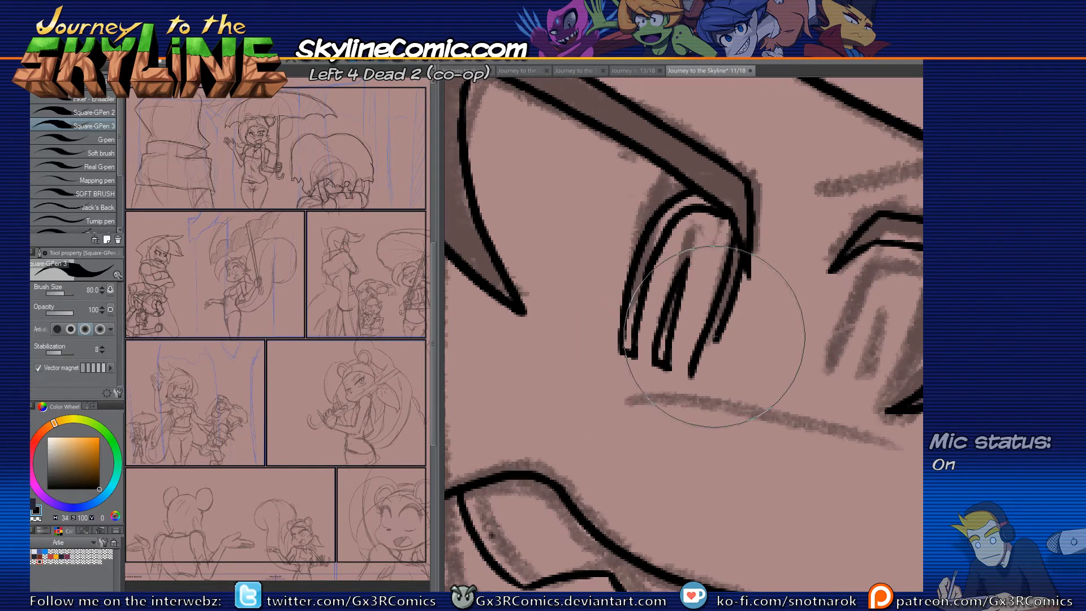
key(e)
mouse_move(686, 376)
mouse_down()
mouse_move(718, 384)
mouse_move(610, 426)
mouse_move(691, 390)
mouse_move(683, 342)
mouse_up()
click(714, 386)
Step: Reduce the pen size to 70 and ink the outer outline of the far eye's iris beneath its upper eyelid
key(p)
key(bracketleft)
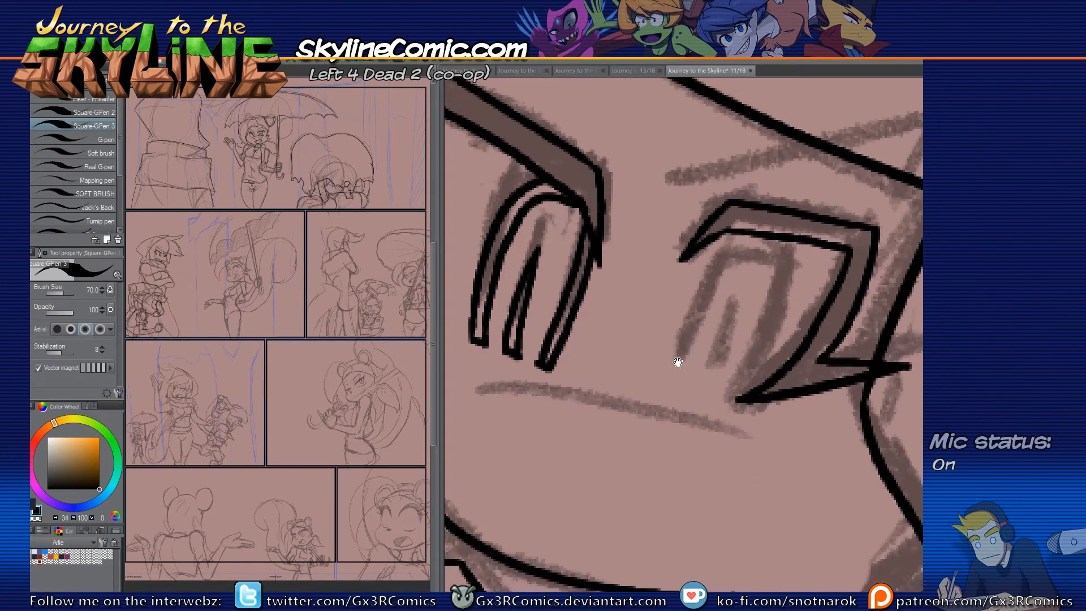
drag(673, 379, 706, 274)
key(ctrl+z)
mouse_move(668, 388)
mouse_down()
mouse_move(706, 271)
mouse_move(778, 279)
mouse_up()
key(ctrl+z)
drag(708, 266, 790, 277)
key(ctrl+z)
mouse_move(711, 265)
mouse_down()
mouse_move(781, 280)
mouse_move(739, 388)
mouse_up()
drag(760, 339, 732, 403)
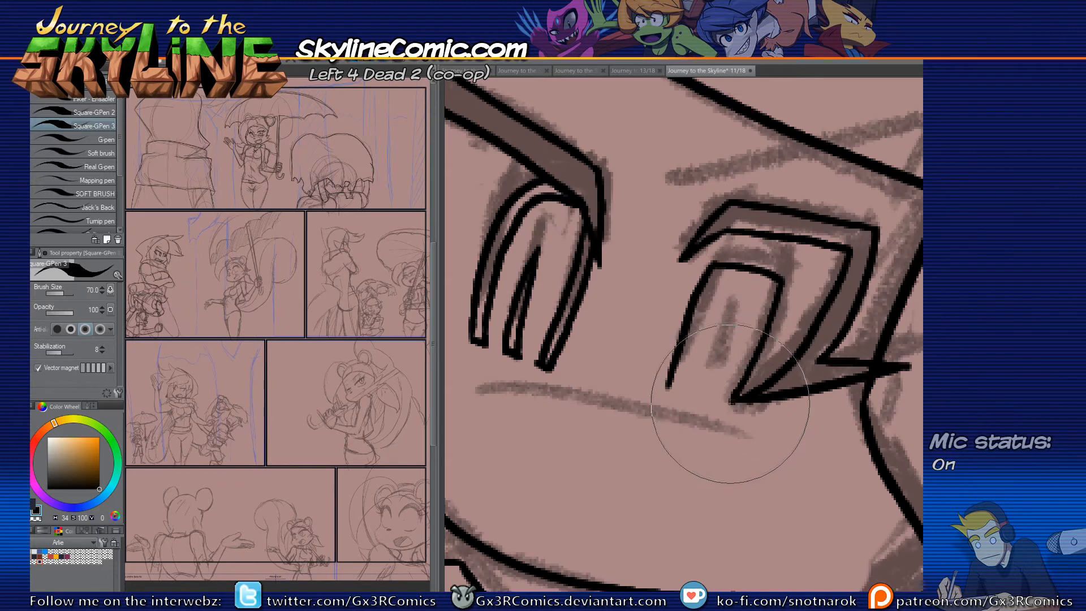
Step: Ink the far eye's inner iris line and narrow pupil, closing and trimming the lower ends
mouse_move(669, 390)
mouse_down()
mouse_move(682, 393)
mouse_move(717, 282)
mouse_move(768, 290)
mouse_move(724, 402)
mouse_move(736, 402)
mouse_move(726, 312)
mouse_move(706, 400)
mouse_up()
key(e)
key(p)
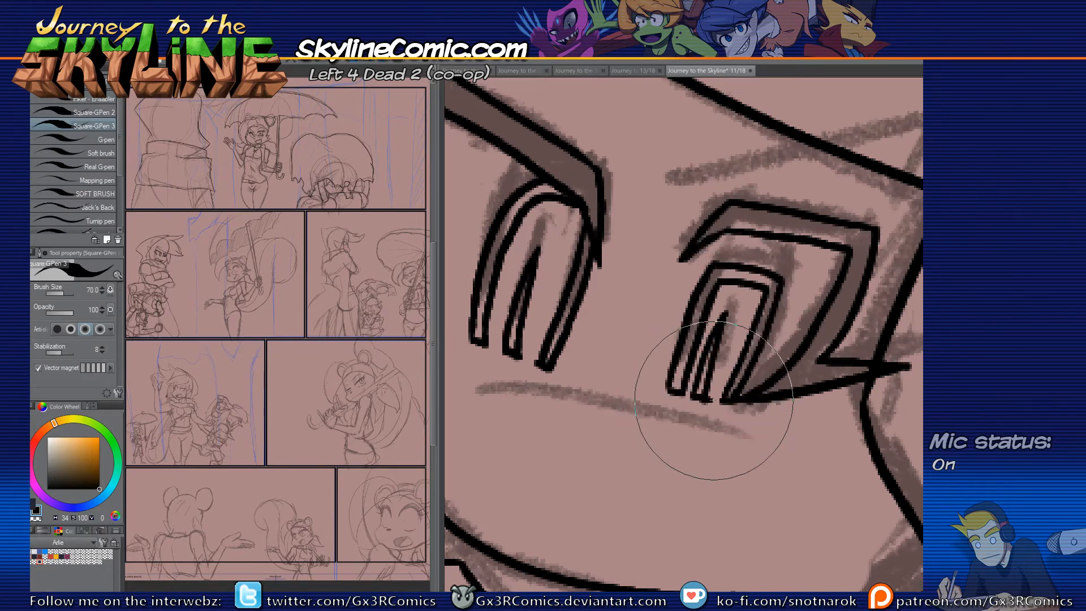
key(e)
key(p)
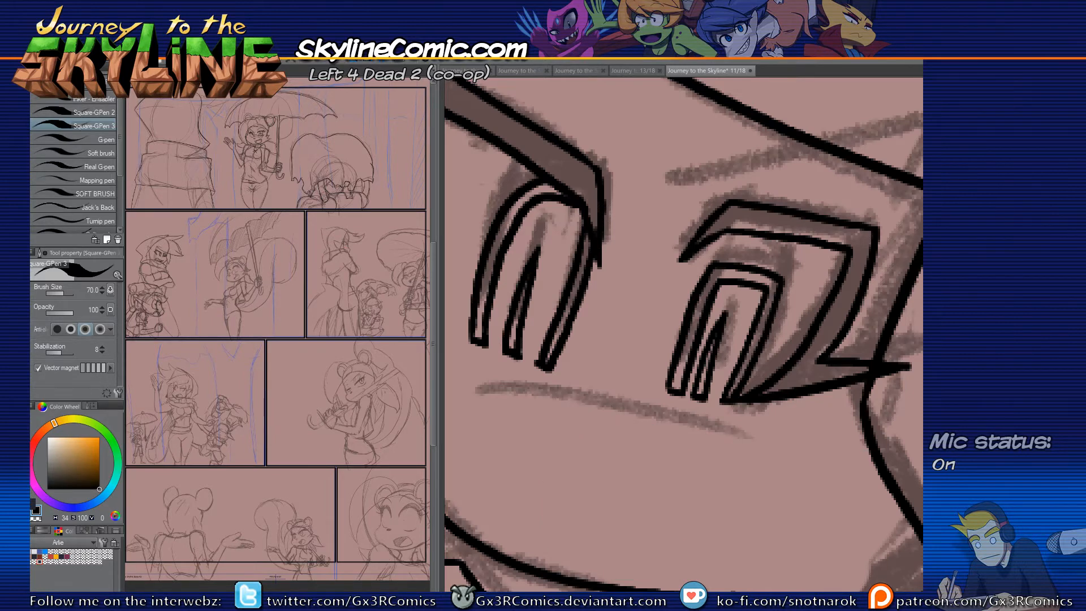
Step: Ink the arched brow above the near eye and the short angled brow above the far eye
drag(608, 285, 727, 506)
alt+click(584, 244)
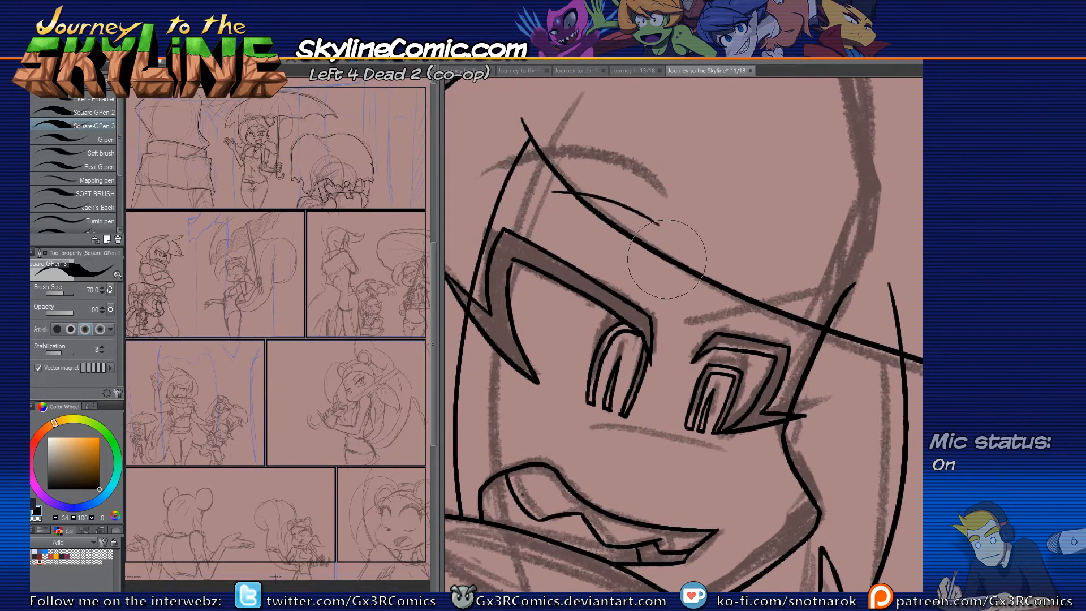
drag(464, 213, 672, 251)
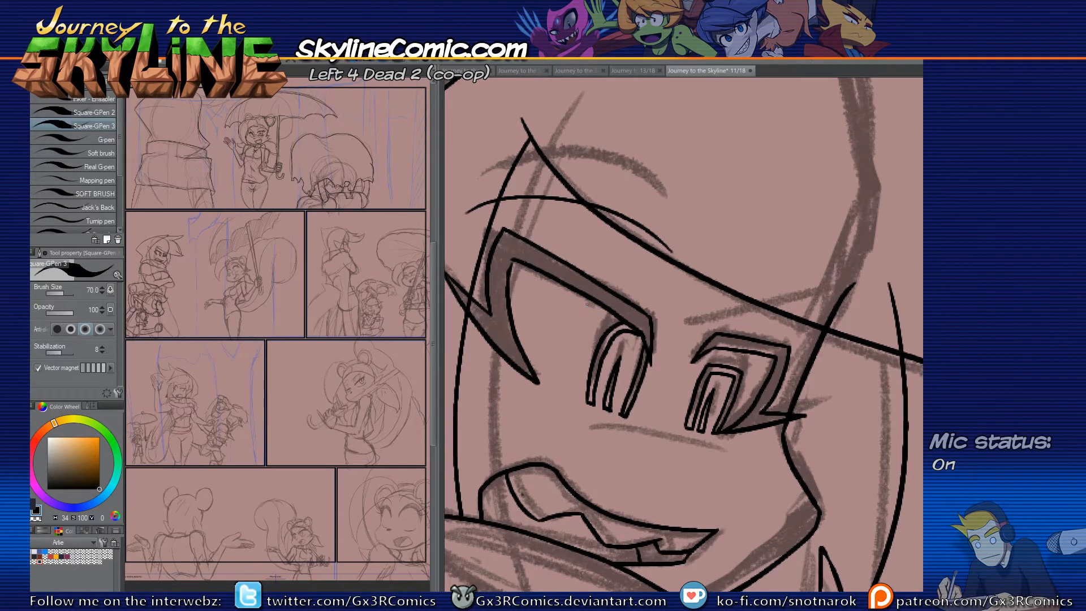
mouse_move(688, 305)
mouse_down()
mouse_move(735, 320)
mouse_move(805, 290)
mouse_up()
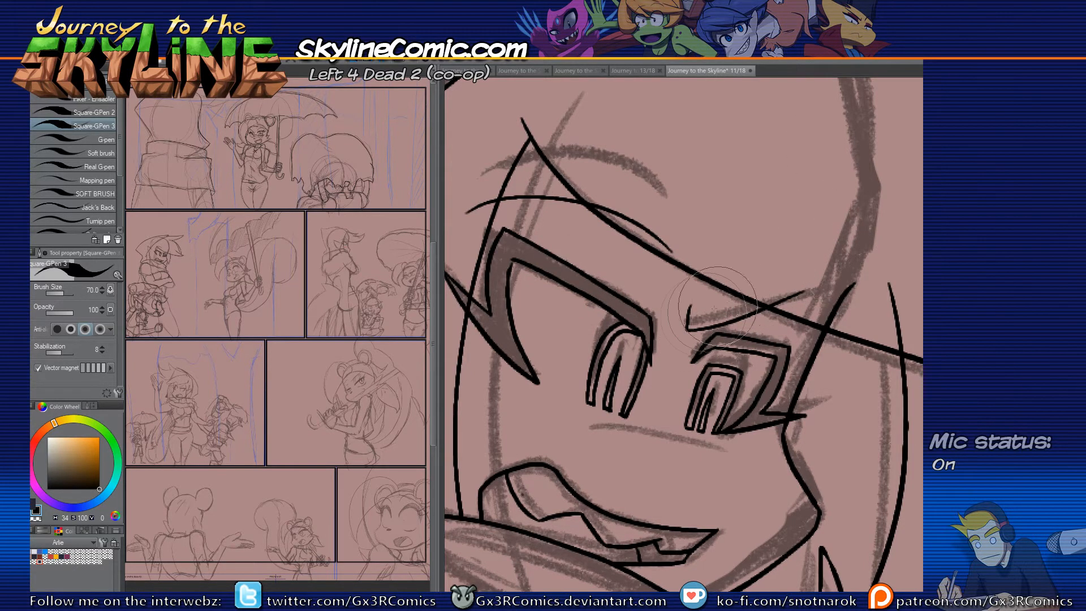
key(ctrl+z)
mouse_move(693, 306)
mouse_down()
mouse_move(685, 328)
mouse_move(819, 288)
mouse_up()
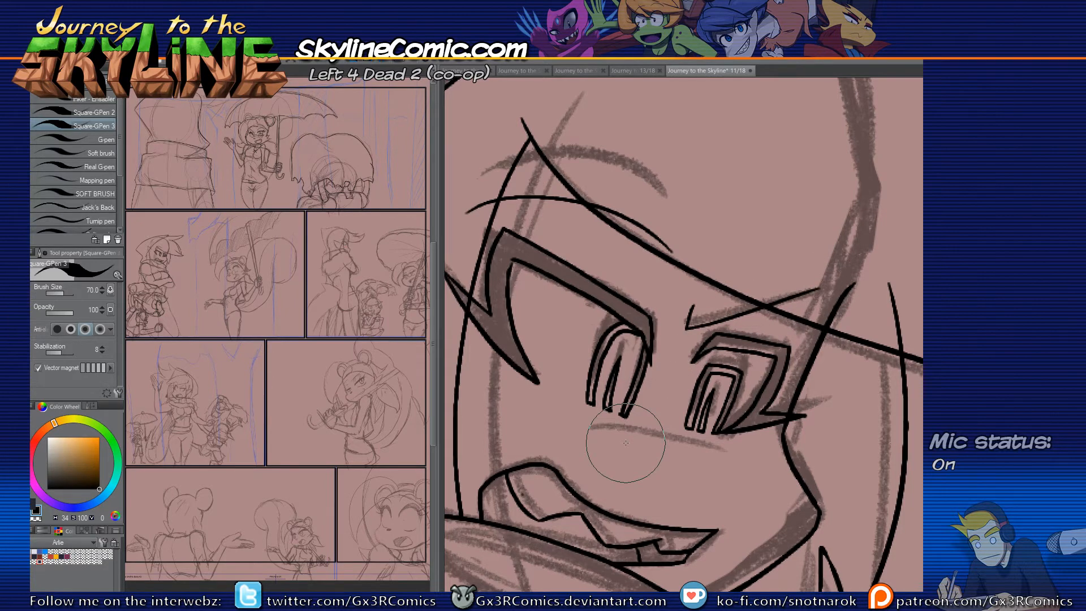
drag(734, 463, 744, 402)
drag(639, 490, 654, 445)
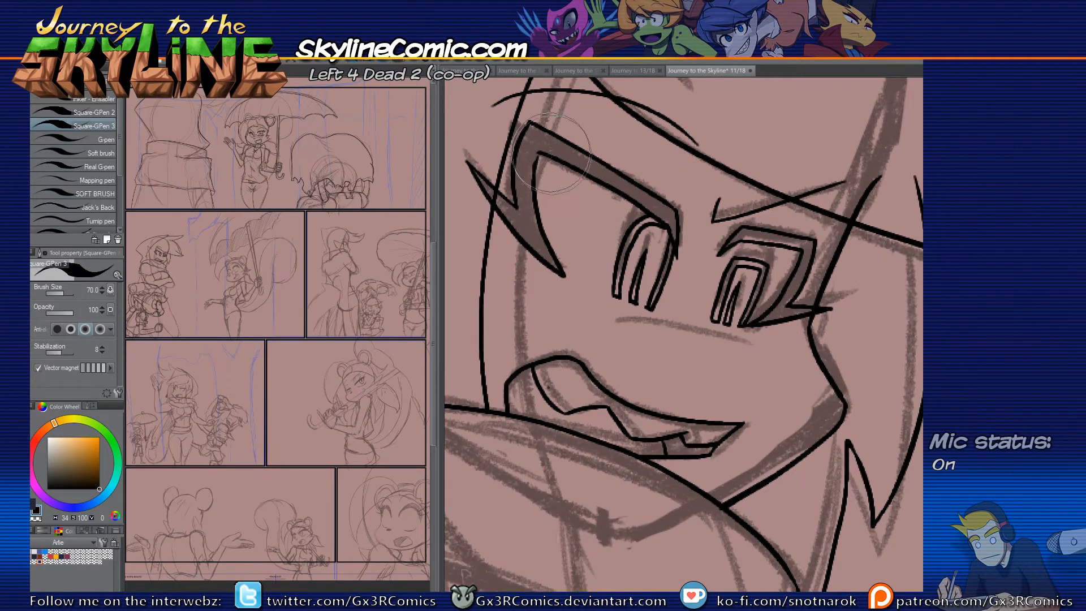
key(e)
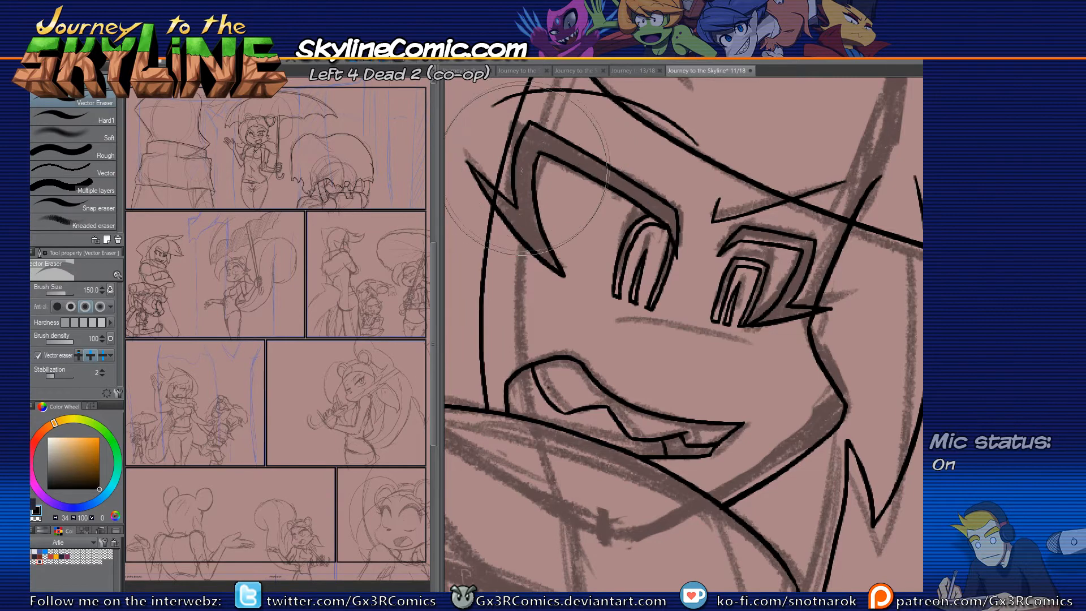
key(p)
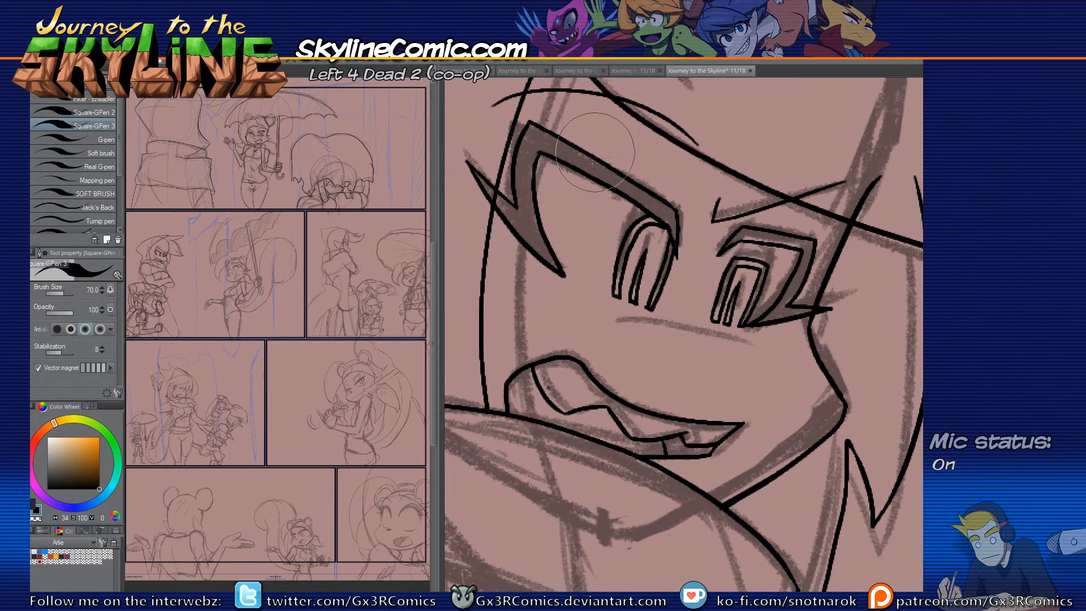
drag(578, 370, 583, 349)
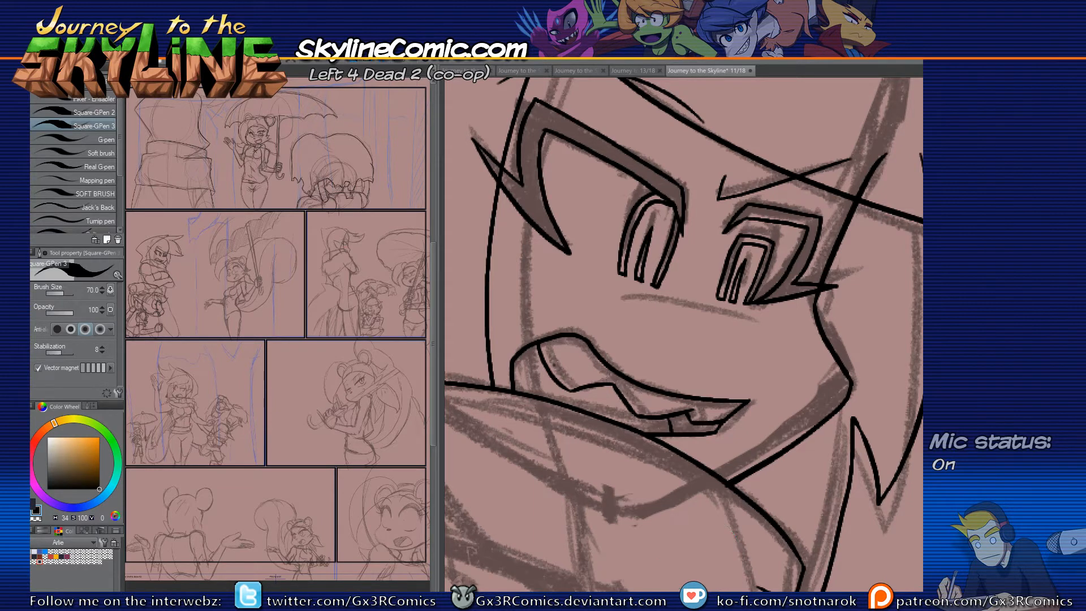
Step: Ink the rounded lower edge of the standing figure's bent arm beneath the folded forearm, trimming the overshooting end
drag(794, 371, 654, 385)
scroll(795, 221, down, 2)
drag(755, 218, 783, 320)
drag(696, 434, 718, 322)
drag(717, 480, 676, 491)
mouse_move(761, 488)
mouse_down()
mouse_move(609, 403)
mouse_move(739, 335)
mouse_up()
drag(658, 424, 702, 373)
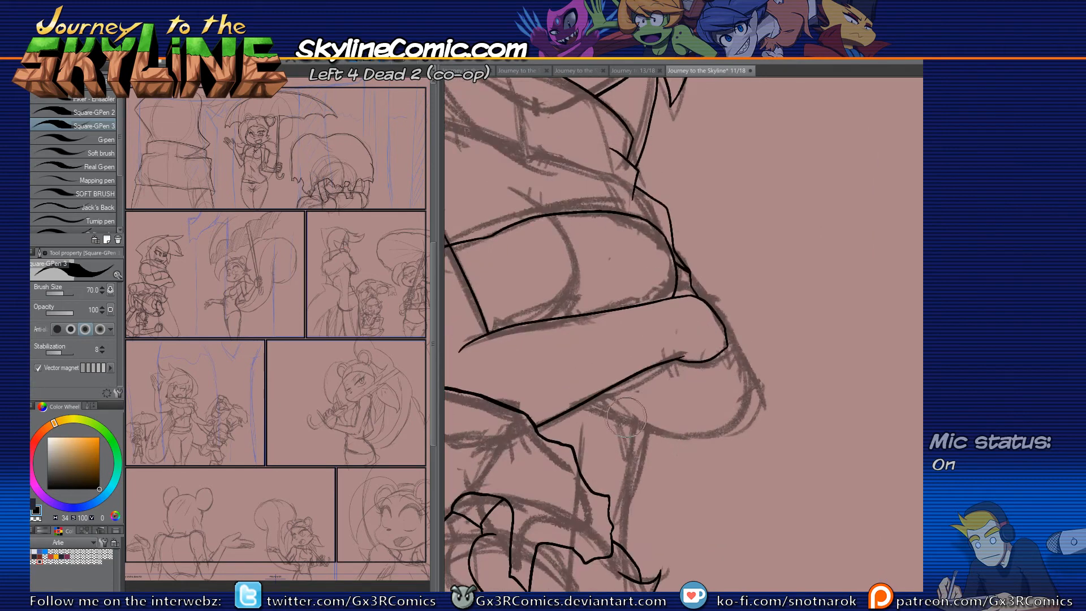
scroll(631, 402, up, 2)
mouse_move(512, 380)
mouse_down()
mouse_move(672, 440)
mouse_move(860, 430)
mouse_move(852, 439)
mouse_move(871, 410)
mouse_move(849, 429)
mouse_move(874, 424)
mouse_move(885, 367)
mouse_move(869, 302)
mouse_move(810, 220)
mouse_move(731, 257)
mouse_move(717, 355)
mouse_move(746, 409)
mouse_up()
key(ctrl+z)
key(ctrl+z)
mouse_move(744, 452)
mouse_down()
mouse_move(702, 336)
mouse_move(669, 287)
mouse_up()
key(e)
click(723, 486)
key(p)
drag(571, 462, 790, 383)
key(e)
click(588, 368)
drag(701, 467, 722, 278)
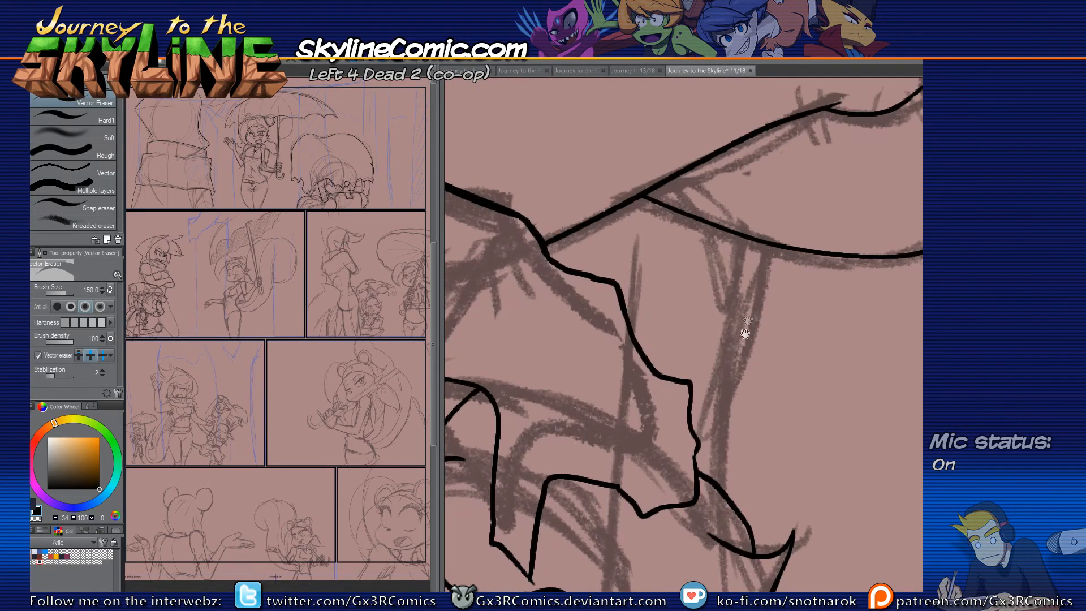
Step: Ink the standing figure's side from below the folded arm to the small figure's hair, trimming where the lines meet
key(p)
mouse_move(784, 196)
mouse_down()
mouse_move(736, 341)
mouse_move(737, 314)
mouse_move(707, 472)
mouse_up()
key(ctrl+z)
key(e)
key(p)
drag(740, 509, 734, 252)
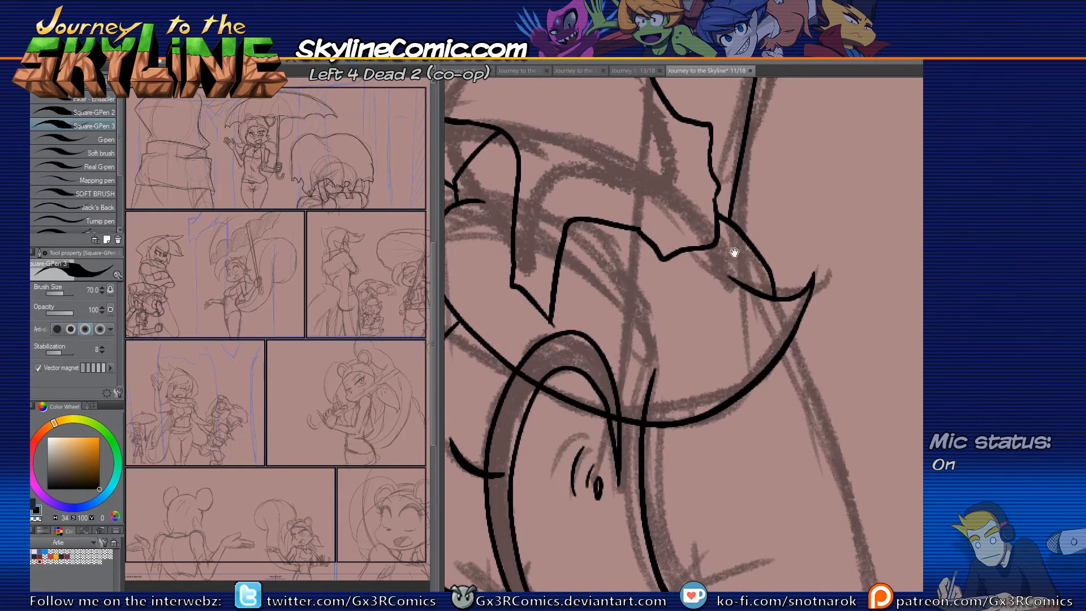
mouse_move(715, 201)
mouse_down()
mouse_move(784, 201)
mouse_move(793, 249)
mouse_move(765, 286)
mouse_up()
key(e)
click(766, 287)
click(734, 216)
key(p)
Step: Ink the standing figure's long slanting lower-body edge from the small figure's forehead to the panel border, trimming the overshoot
drag(808, 384, 719, 187)
scroll(751, 294, down, 1)
scroll(751, 285, down, 2)
drag(742, 212, 791, 336)
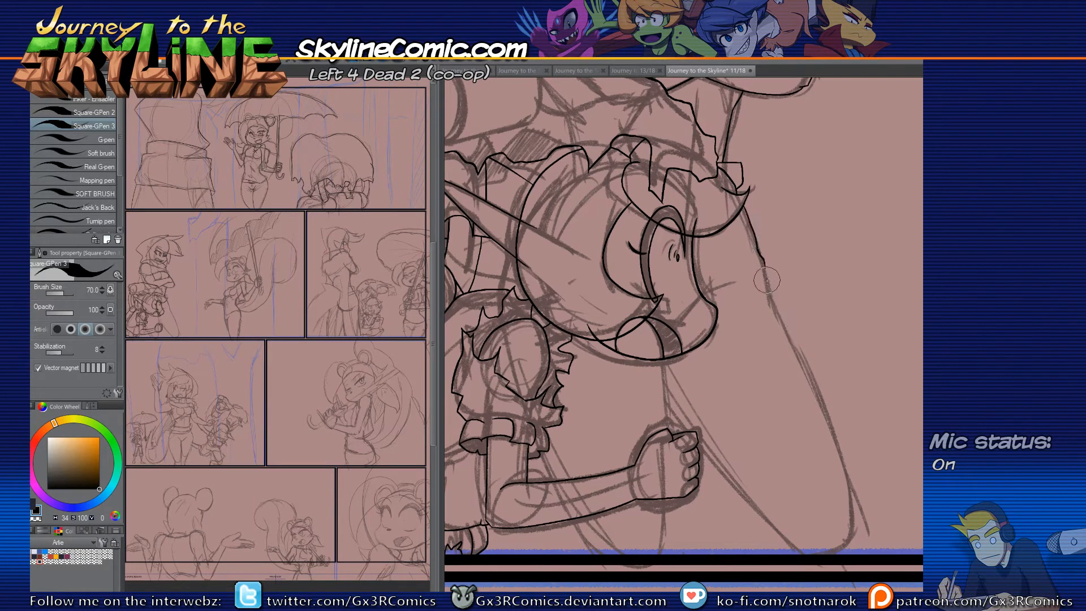
drag(818, 405, 857, 522)
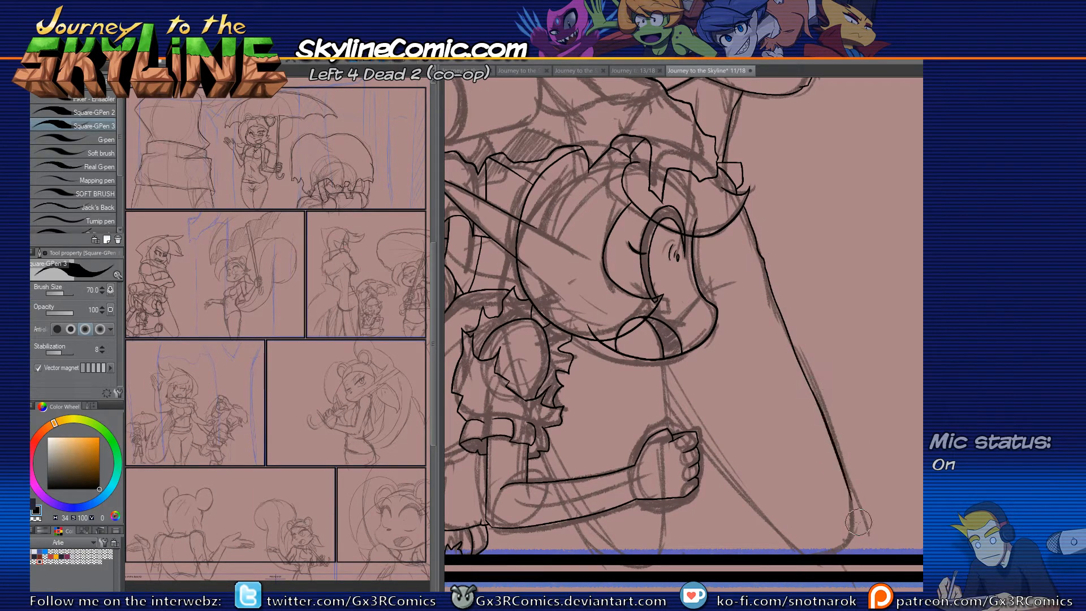
key(e)
drag(865, 496, 873, 493)
key(p)
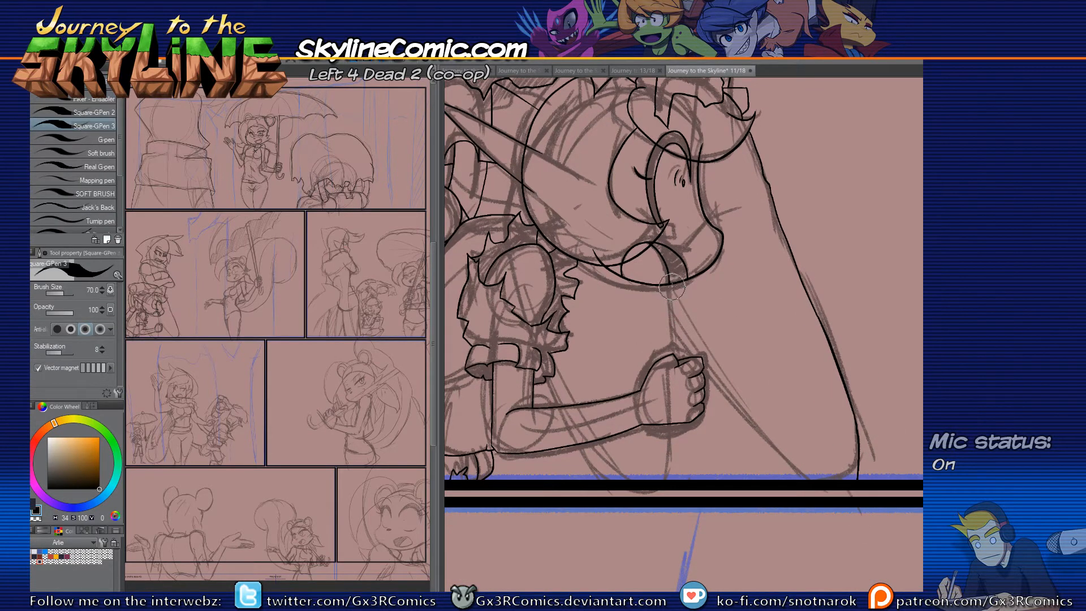
Step: Ink the vertical line running from the small figure's chin down to the clenched fist, trimming its ends
mouse_move(673, 283)
mouse_down()
mouse_move(673, 361)
mouse_move(658, 369)
mouse_up()
key(e)
key(p)
key(p)
Step: Ink the short edge by the small figure's sleeve cuff and the short line below the forearm, trimming the excess
drag(546, 372, 567, 429)
key(ctrl+z)
mouse_move(546, 364)
mouse_down()
mouse_move(558, 408)
mouse_move(558, 368)
mouse_up()
key(e)
key(p)
mouse_move(572, 451)
mouse_down()
mouse_move(579, 486)
mouse_move(570, 435)
mouse_up()
key(e)
key(p)
Step: Ink the continuation of the vertical line below the small figure's fist down to the panel border
drag(674, 409, 669, 490)
key(ctrl+z)
key(e)
key(p)
mouse_move(684, 418)
mouse_down()
mouse_move(669, 415)
mouse_move(626, 448)
mouse_move(680, 448)
mouse_up()
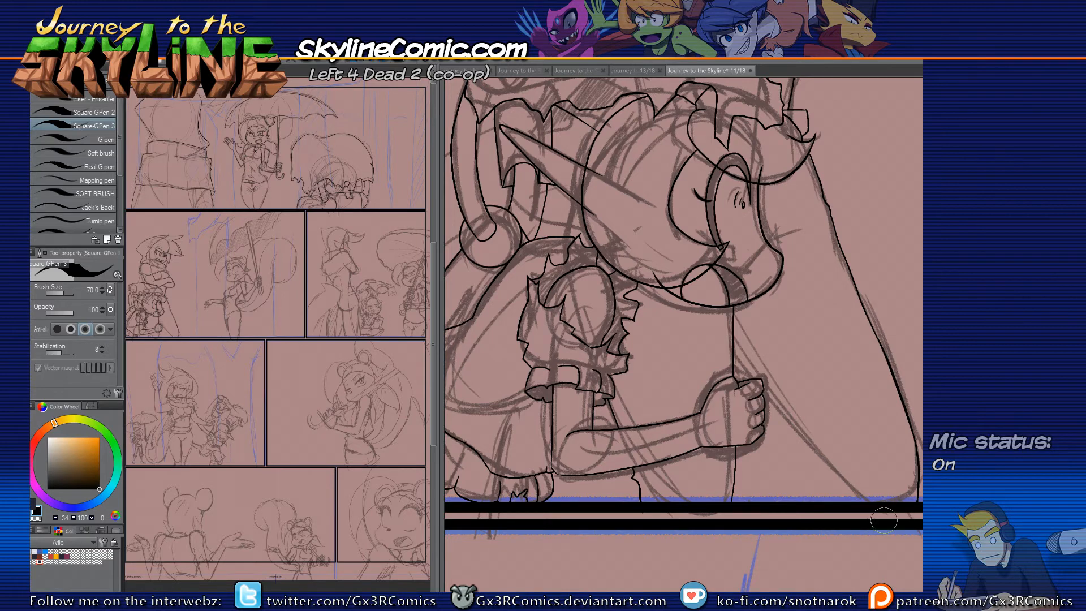
Step: Switch to the sketch layer and rough in the small figure's far forearm with Fast Sketch Pencil 3
ctrl+shift+click(592, 418)
key(p)
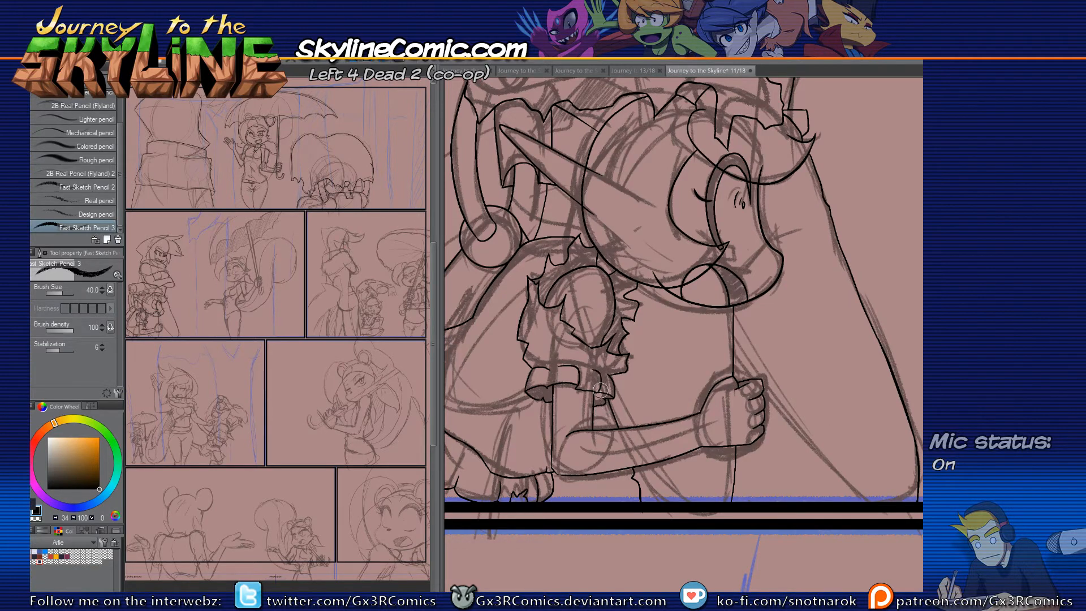
drag(617, 405, 698, 398)
scroll(630, 414, up, 2)
Step: Ink the small figure's far forearm and the edge of the far hand behind the fist with Square-GPen 3, trimming overlaps
key(p)
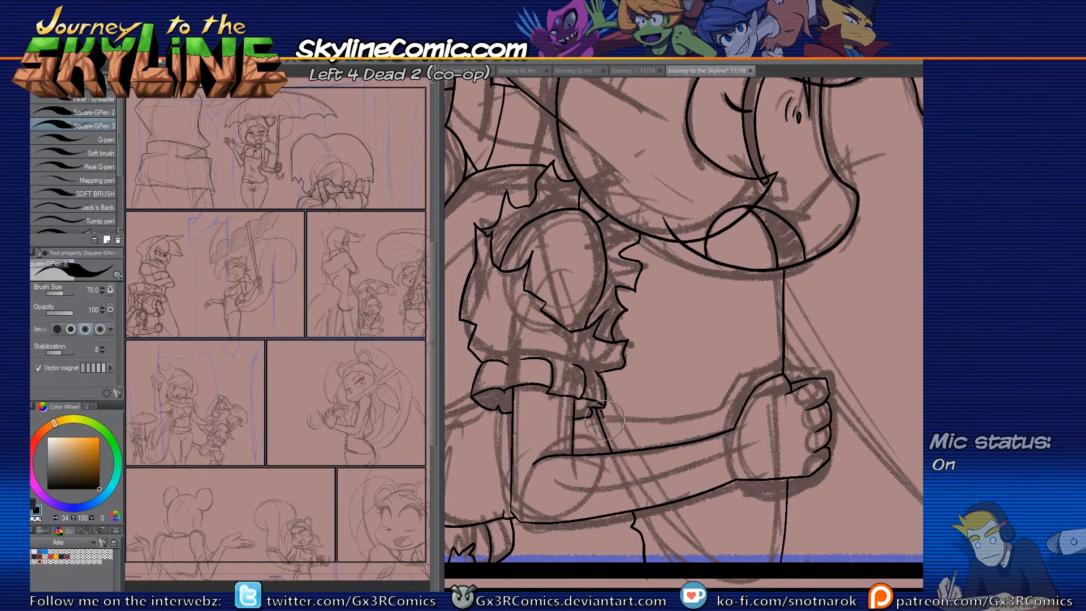
mouse_move(602, 417)
mouse_down()
mouse_move(692, 413)
mouse_move(727, 403)
mouse_up()
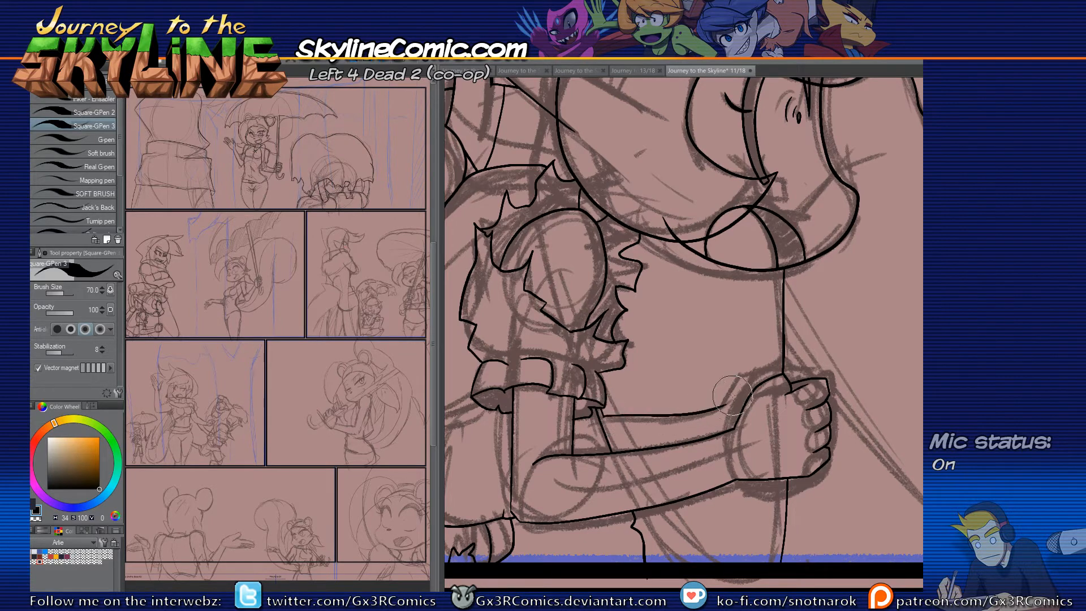
key(e)
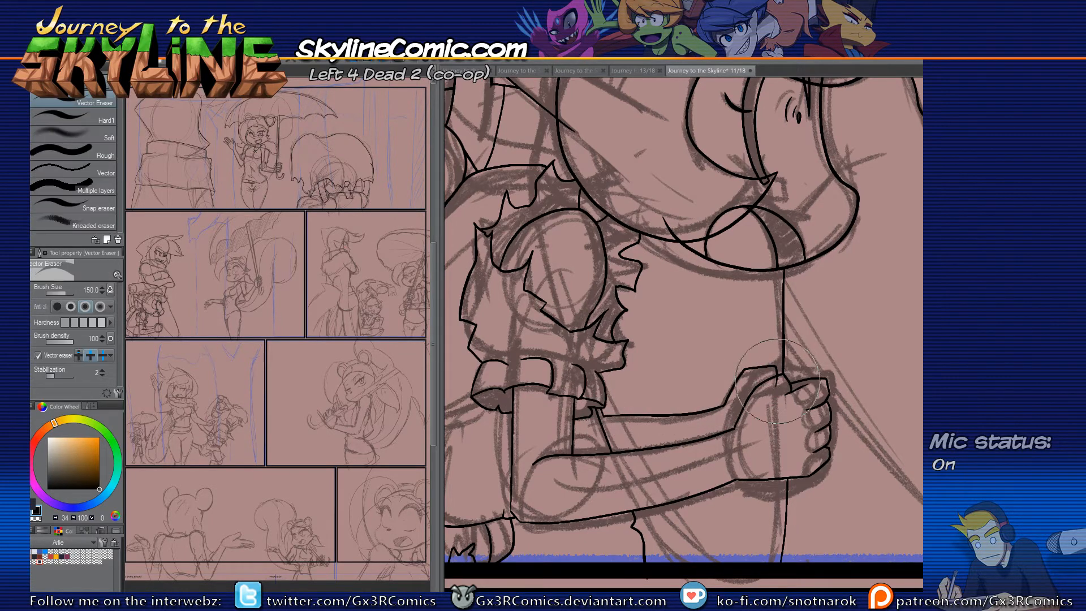
key(p)
mouse_move(778, 368)
mouse_down()
mouse_move(821, 383)
mouse_move(807, 367)
mouse_up()
key(ctrl+z)
key(e)
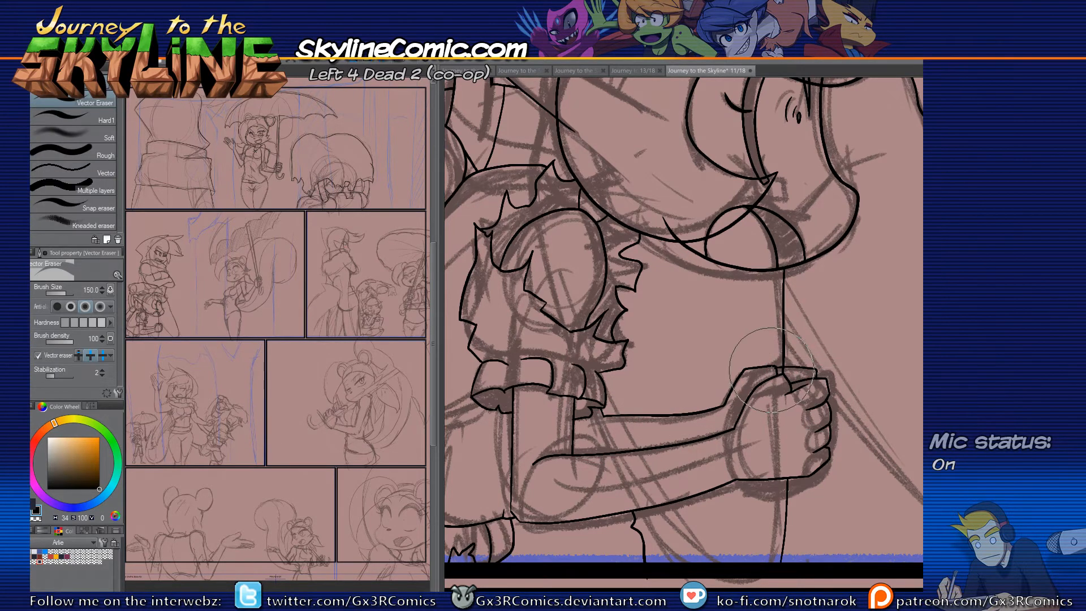
key(p)
Step: Ink the short edge behind the small figure's pointed ear, beside the round shape
drag(616, 435, 671, 379)
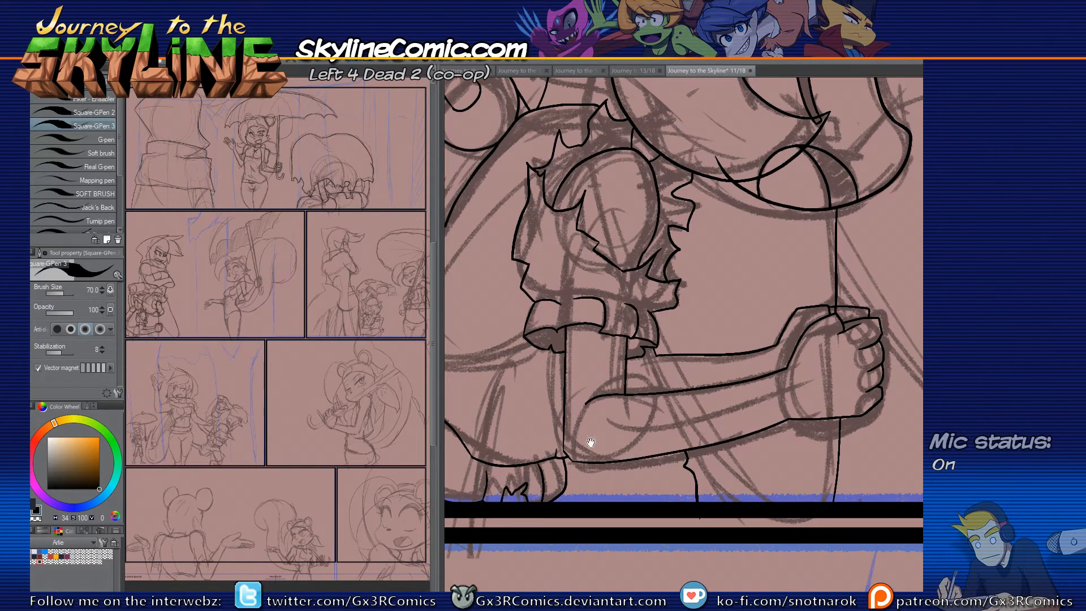
drag(604, 346, 603, 422)
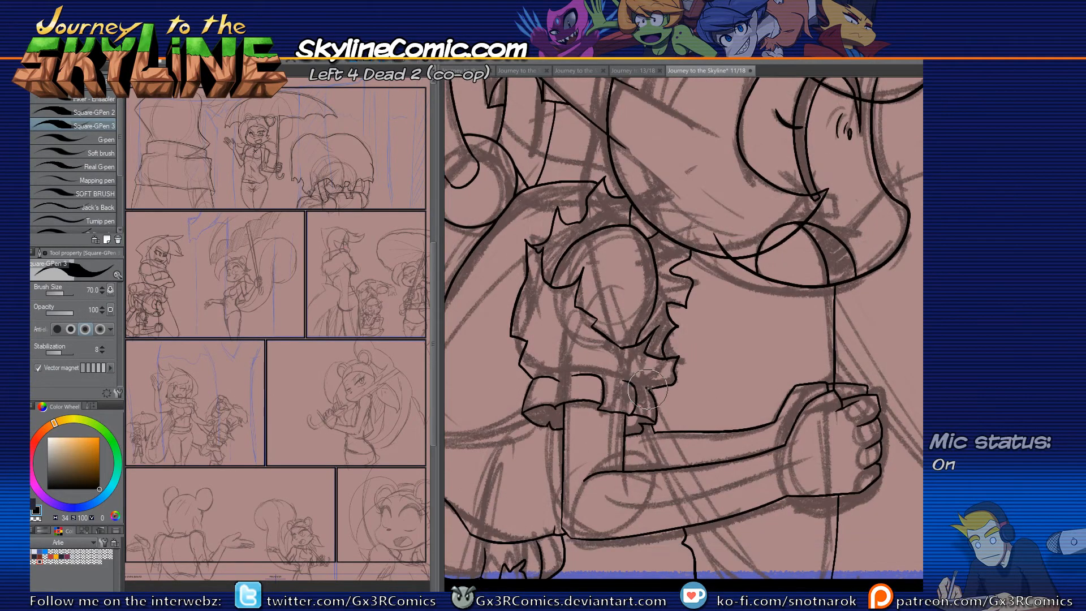
mouse_move(616, 339)
mouse_down()
mouse_move(588, 406)
mouse_move(597, 364)
mouse_move(695, 377)
mouse_move(679, 333)
mouse_move(626, 368)
mouse_up()
drag(630, 291, 599, 394)
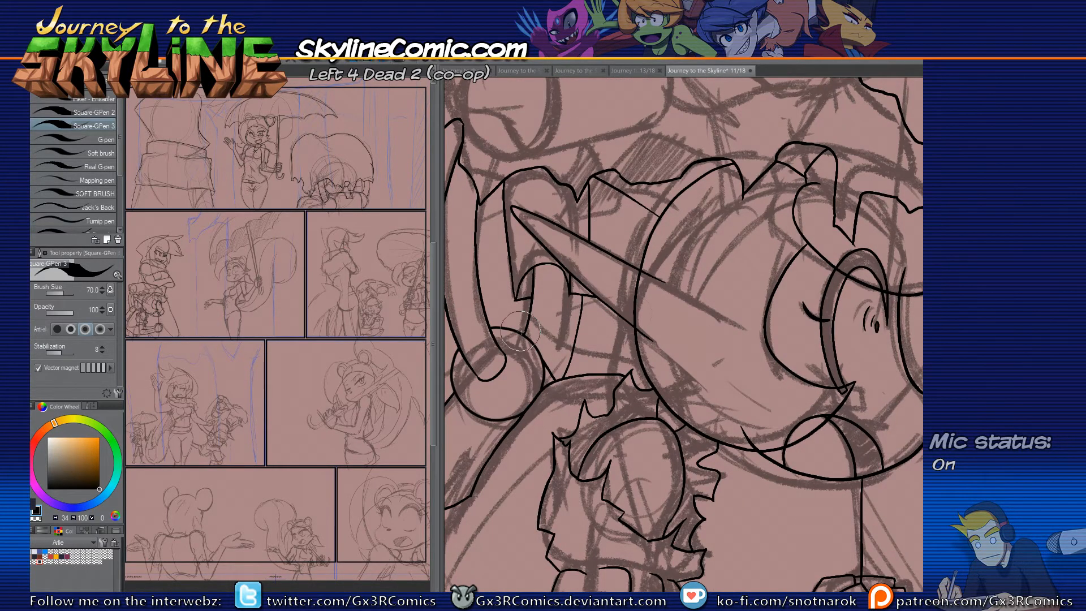
drag(534, 332, 562, 350)
mouse_move(530, 299)
mouse_down()
mouse_move(572, 325)
mouse_move(544, 280)
mouse_move(531, 302)
mouse_move(570, 307)
mouse_move(532, 282)
mouse_move(560, 276)
mouse_up()
key(ctrl+z)
scroll(582, 350, up, 3)
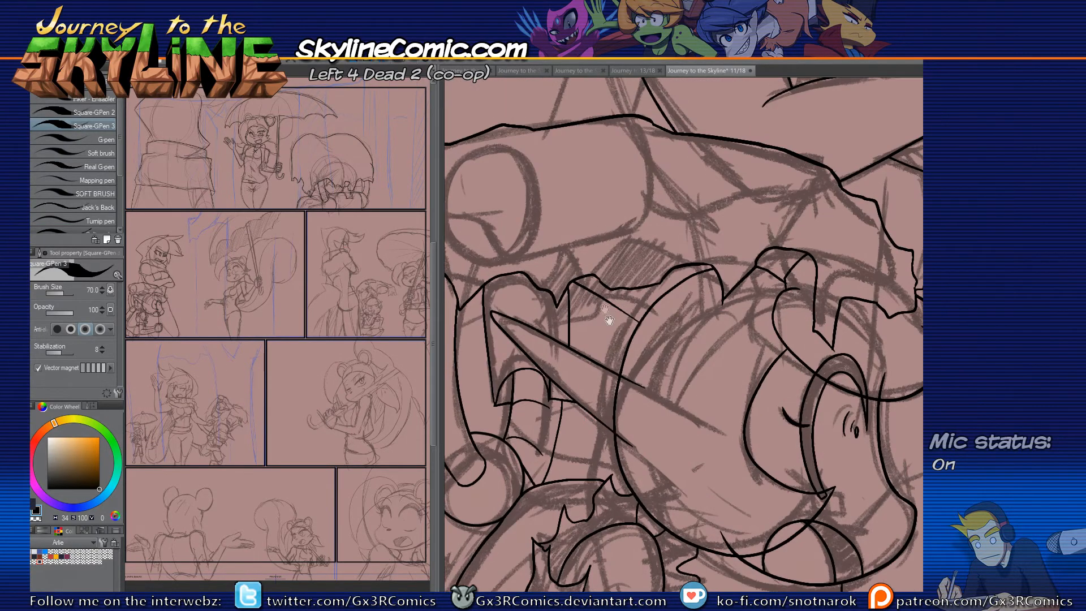
Step: Ink the curved end line of the cylindrical form above the small figure, add short crease marks, and save the page
scroll(678, 282, up, 3)
mouse_move(672, 216)
mouse_down()
mouse_move(672, 303)
mouse_move(673, 290)
mouse_up()
key(ctrl+z)
key(ctrl+z)
drag(670, 220, 677, 303)
drag(683, 222, 668, 267)
mouse_move(683, 245)
mouse_down()
mouse_move(666, 299)
mouse_move(658, 266)
mouse_move(669, 246)
mouse_up()
key(e)
key(p)
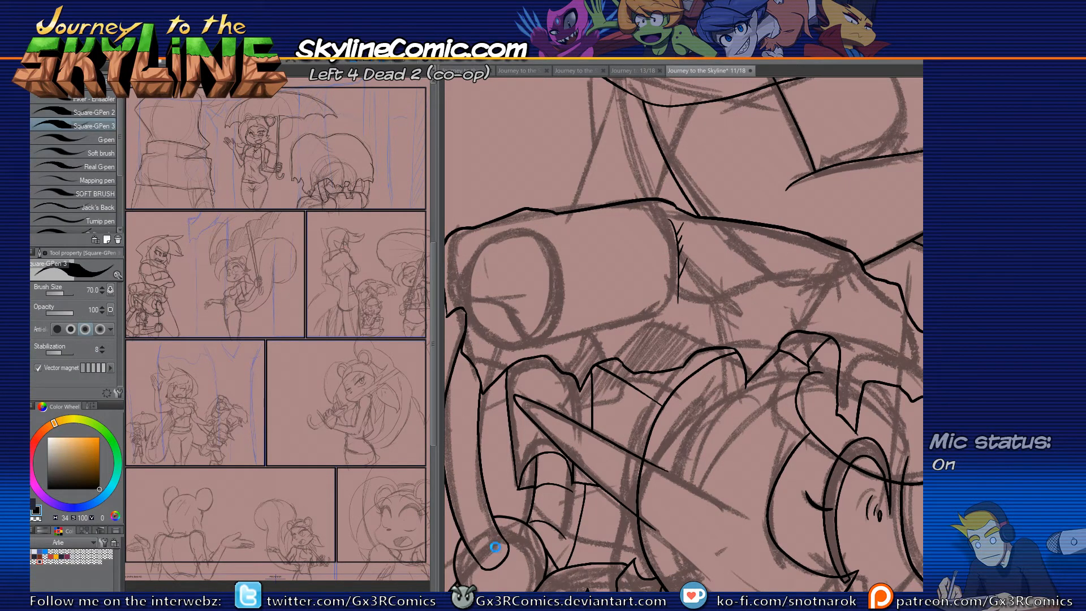
key(ctrl+s)
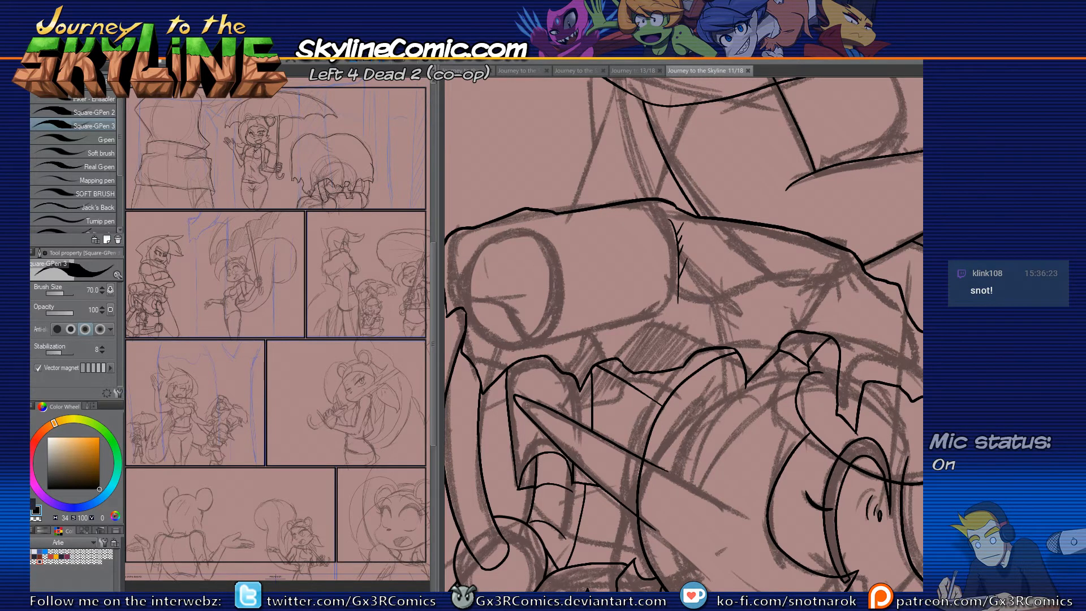
drag(591, 457, 623, 383)
drag(715, 367, 703, 351)
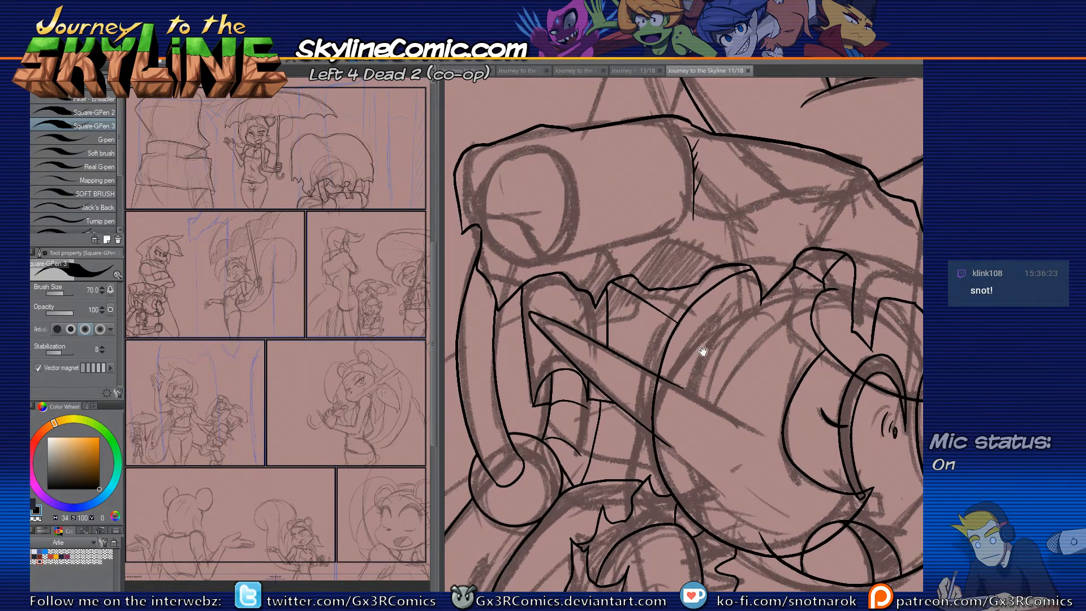
Step: Trim overlapping line ends on the small figure's head and ink short edges beneath the ruffled cap rim
drag(775, 404, 673, 435)
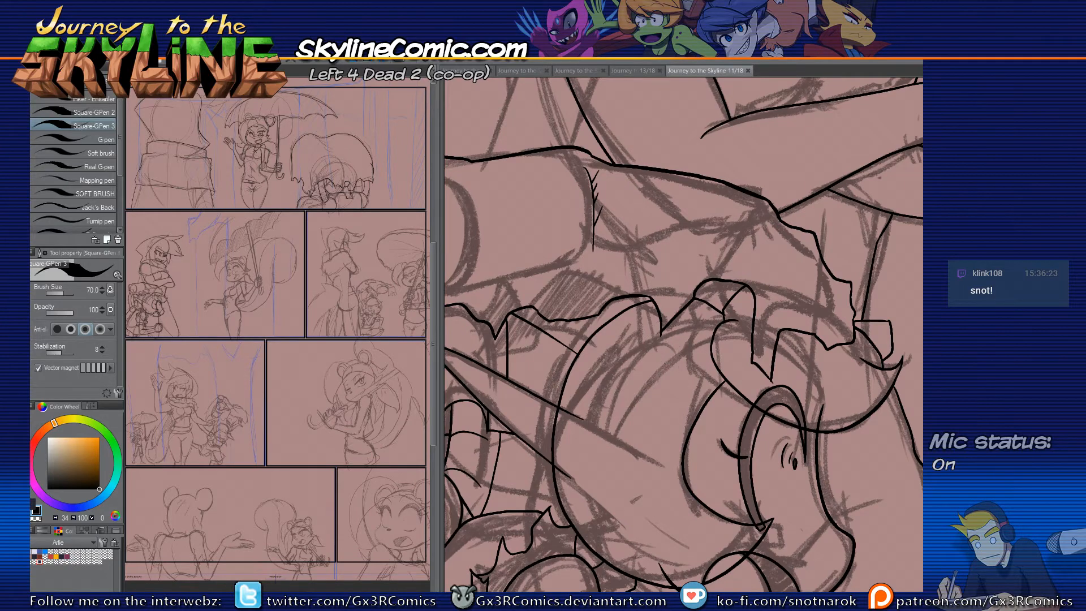
key(e)
click(660, 335)
key(p)
mouse_move(809, 378)
mouse_down()
mouse_move(670, 389)
mouse_move(674, 352)
mouse_move(721, 299)
mouse_up()
mouse_move(650, 363)
mouse_down()
mouse_move(705, 344)
mouse_move(703, 360)
mouse_move(648, 359)
mouse_move(703, 359)
mouse_move(657, 409)
mouse_up()
key(ctrl+z)
key(e)
click(666, 406)
click(655, 368)
key(p)
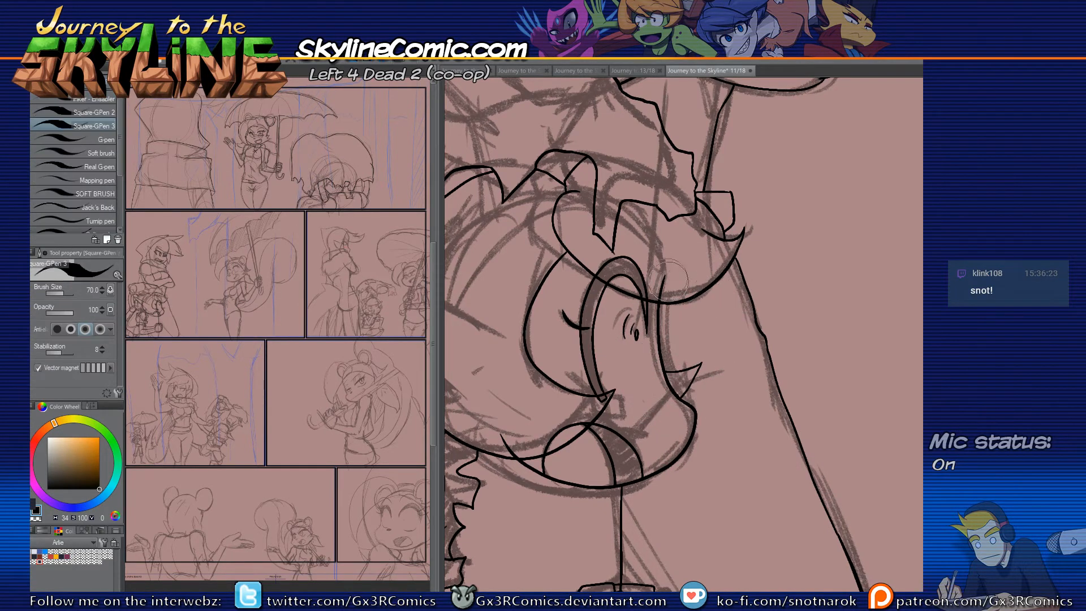
drag(640, 344, 625, 337)
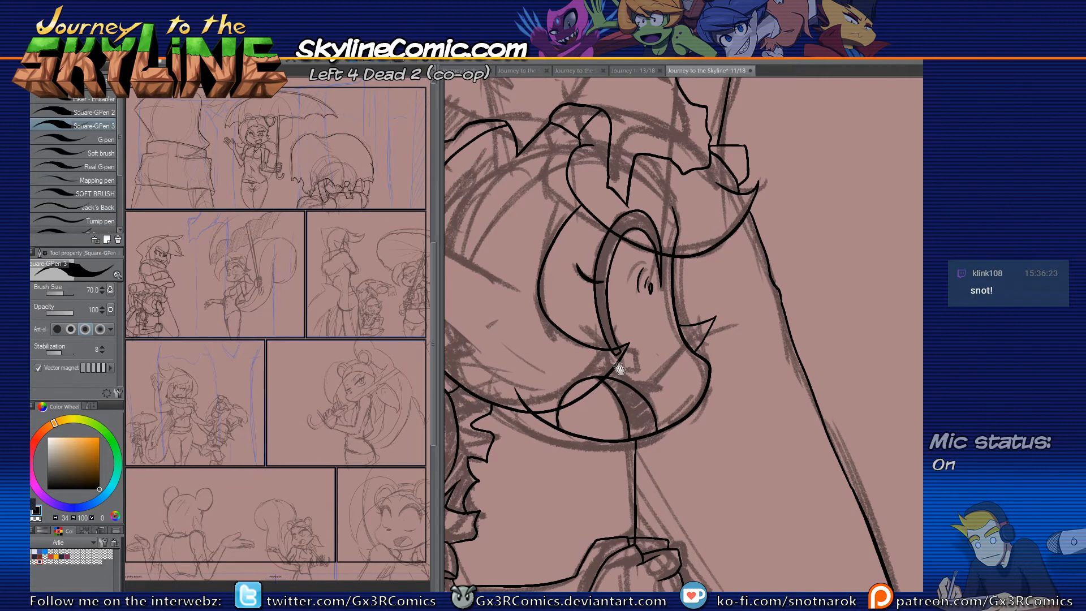
drag(620, 374, 636, 386)
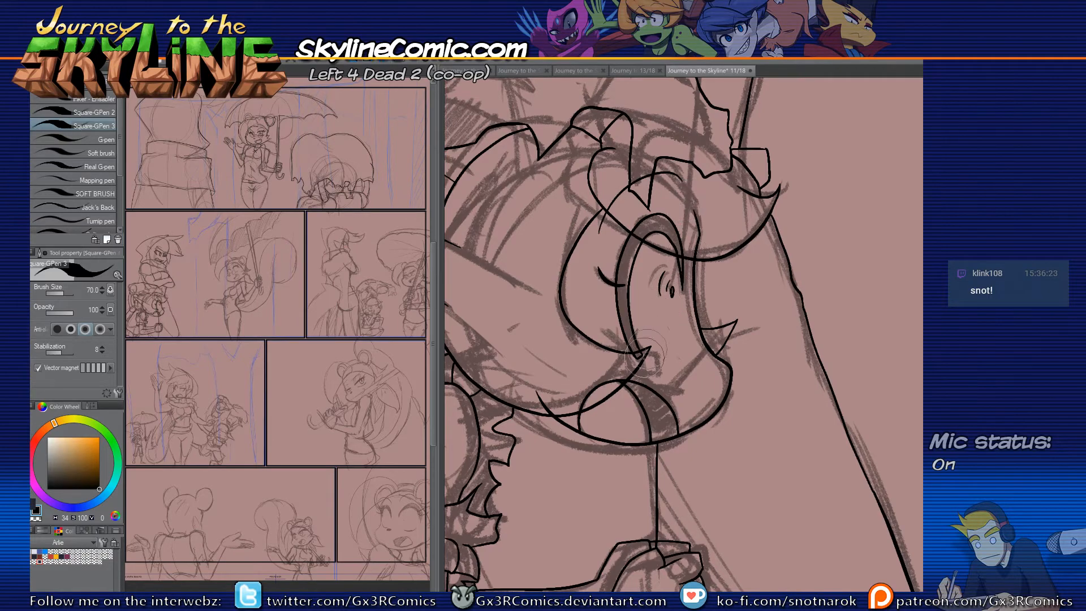
Step: Erase the short line along the panel's bottom border and redraw it with the Straight line tool beneath both figures
drag(655, 439, 677, 342)
drag(606, 419, 707, 340)
drag(639, 419, 670, 387)
drag(652, 468, 684, 372)
drag(648, 431, 727, 407)
drag(608, 442, 646, 440)
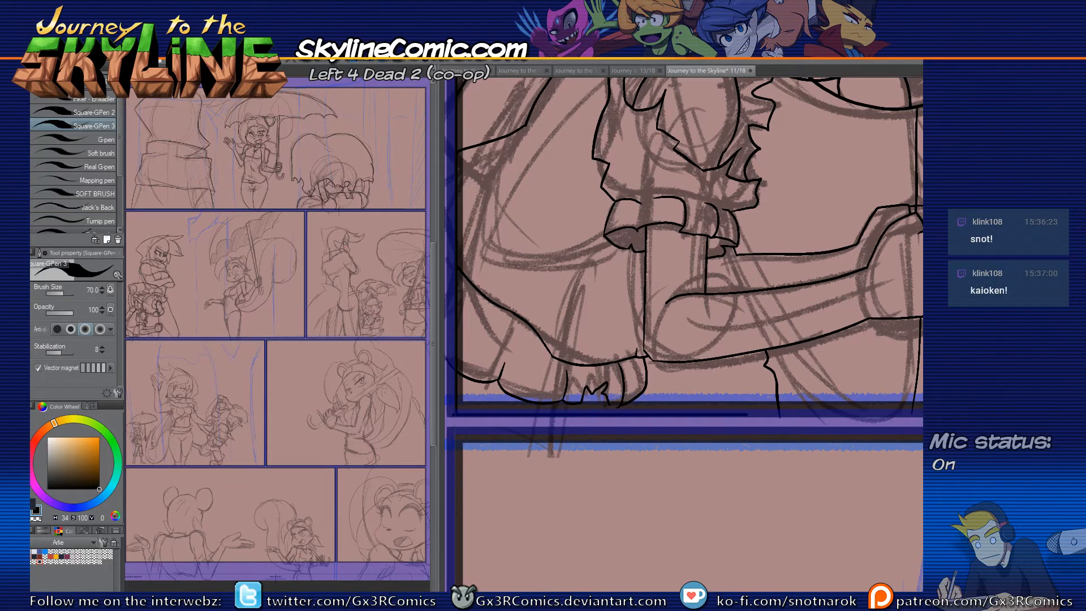
key(e)
drag(518, 411, 518, 424)
key(p)
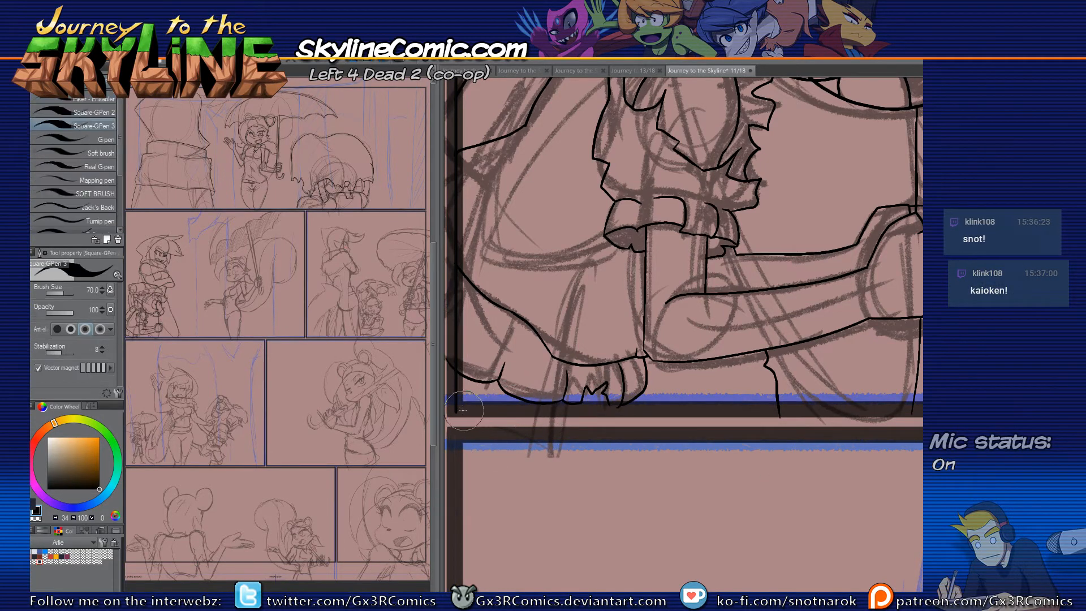
key(u)
mouse_move(455, 411)
mouse_down()
mouse_move(919, 421)
mouse_move(862, 417)
mouse_up()
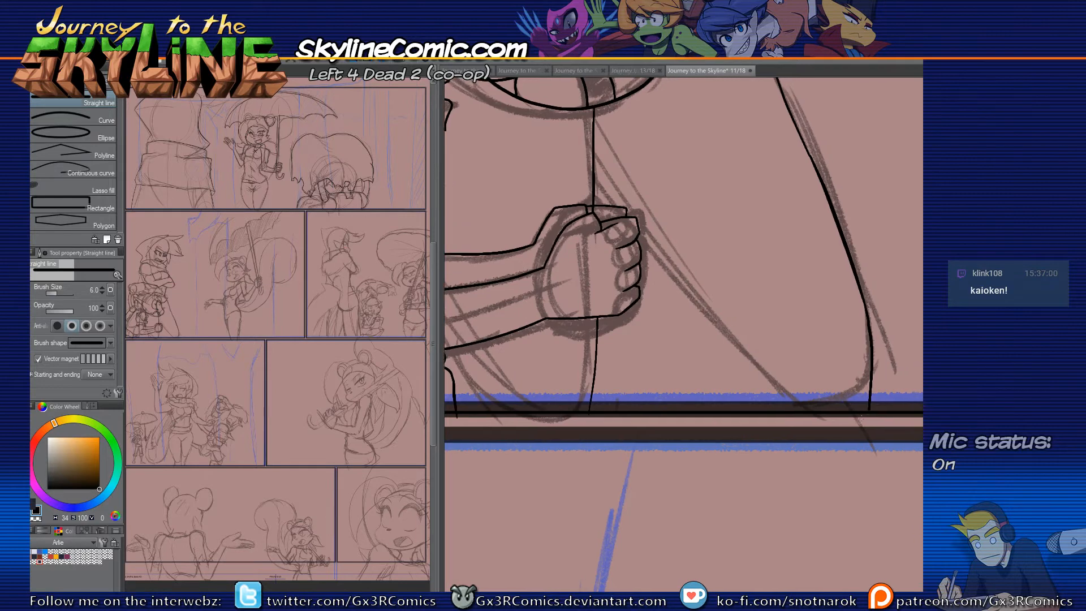
key(e)
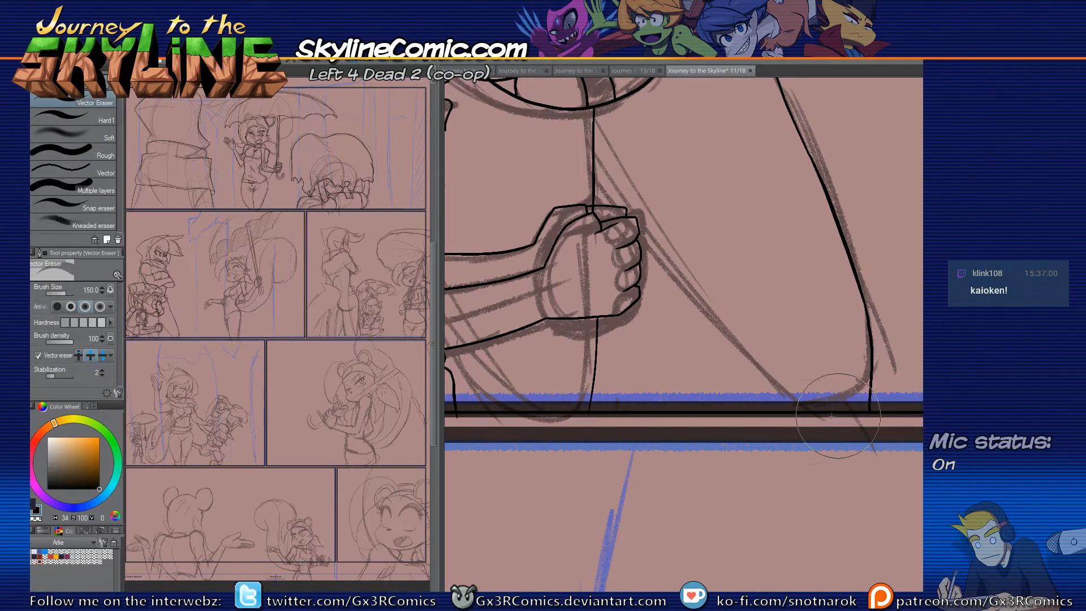
drag(605, 459, 772, 445)
Step: Erase and re-ink the wavy vertical line beneath the small figure's forearm down to the panel border, trimming both ends
drag(617, 407, 627, 406)
drag(608, 354, 615, 370)
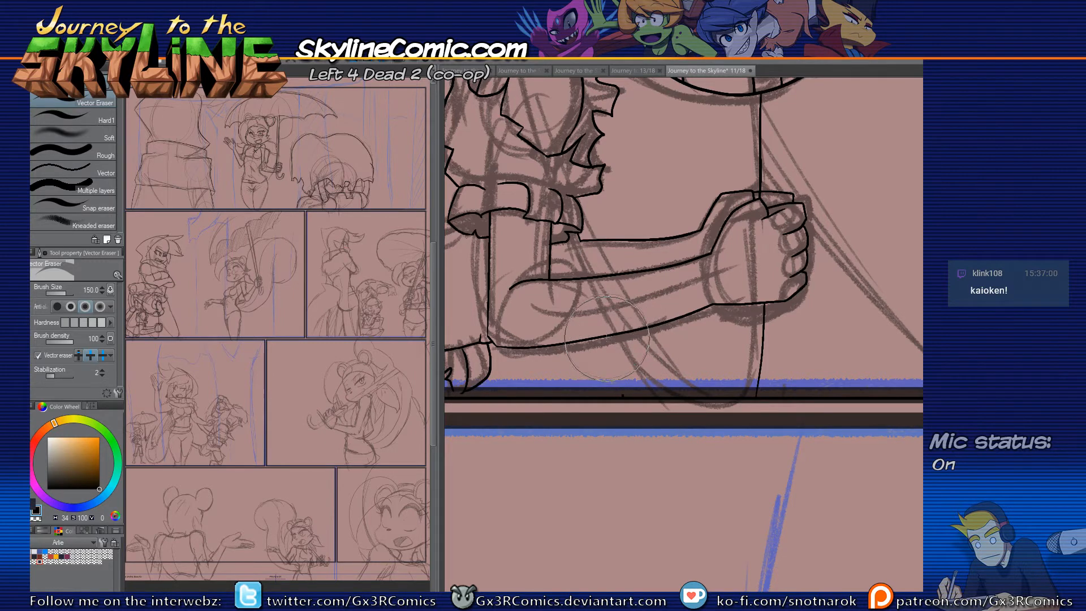
key(p)
drag(592, 320, 593, 396)
key(ctrl+z)
drag(589, 311, 583, 407)
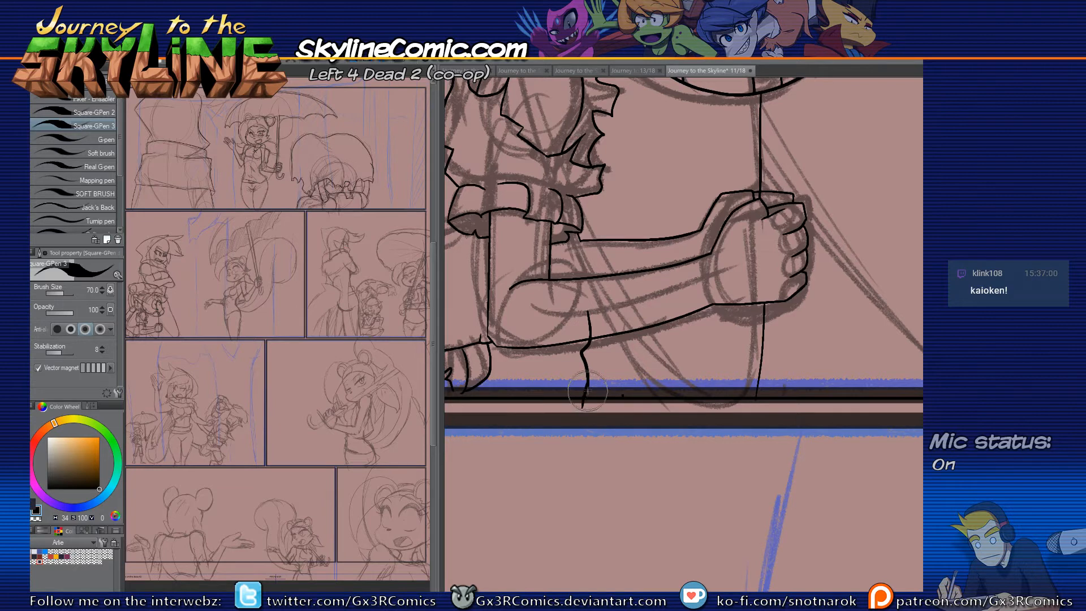
key(e)
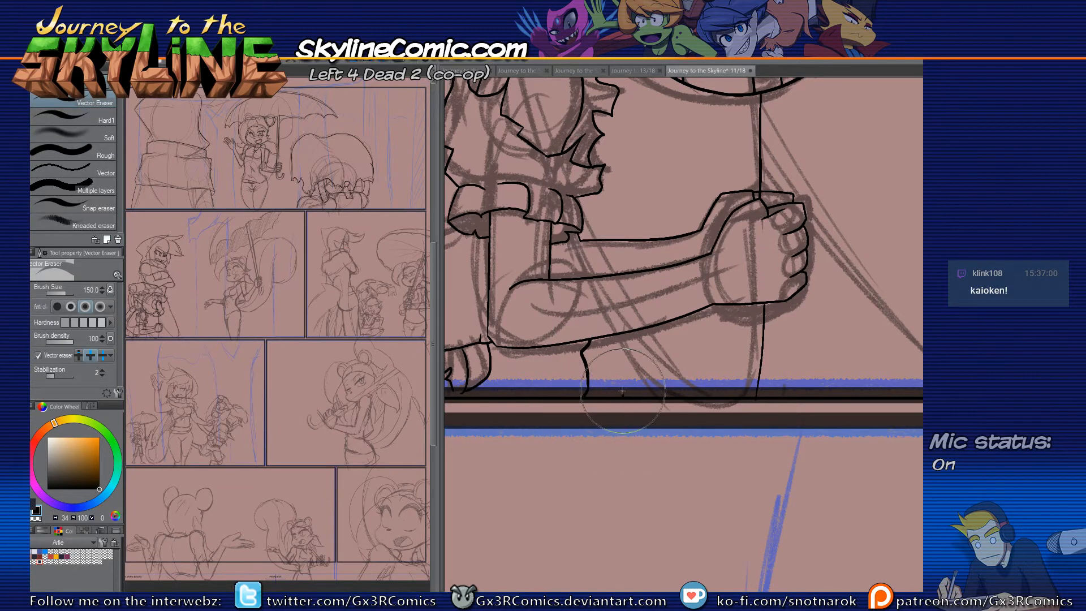
key(p)
drag(621, 347, 546, 490)
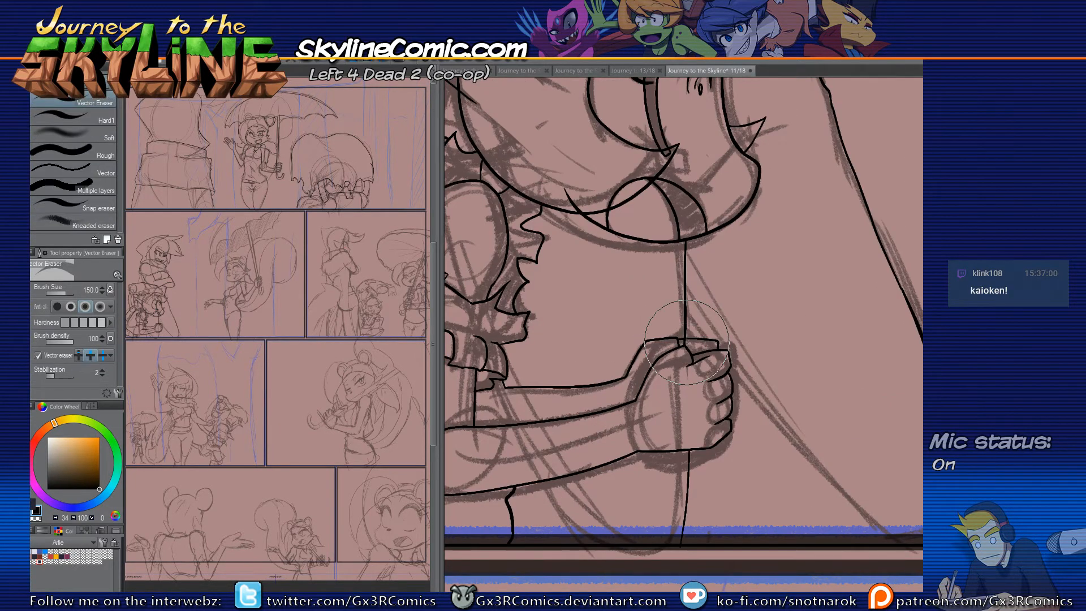
Step: Ink the standing figure's inner garment edge from behind the small figure's fist down to the panel border, trimming the overhang
drag(697, 318, 609, 375)
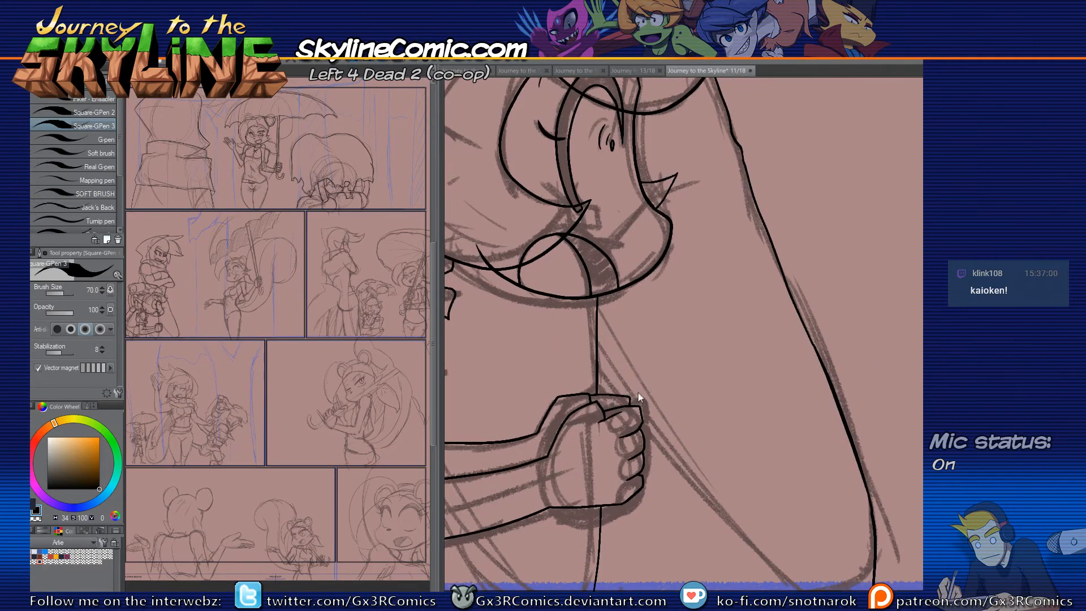
scroll(645, 388, down, 2)
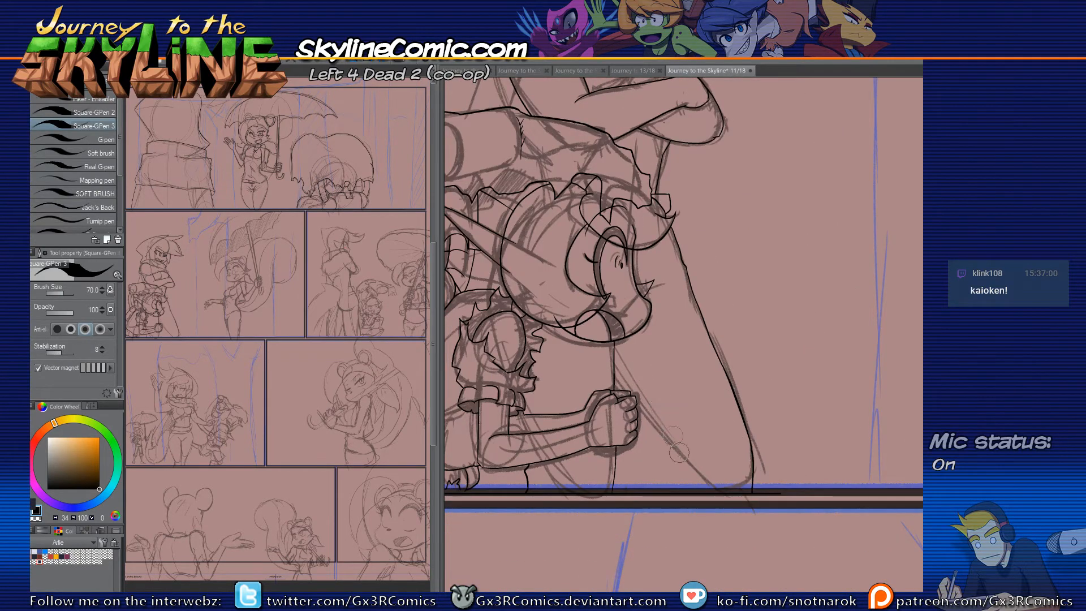
scroll(656, 419, up, 2)
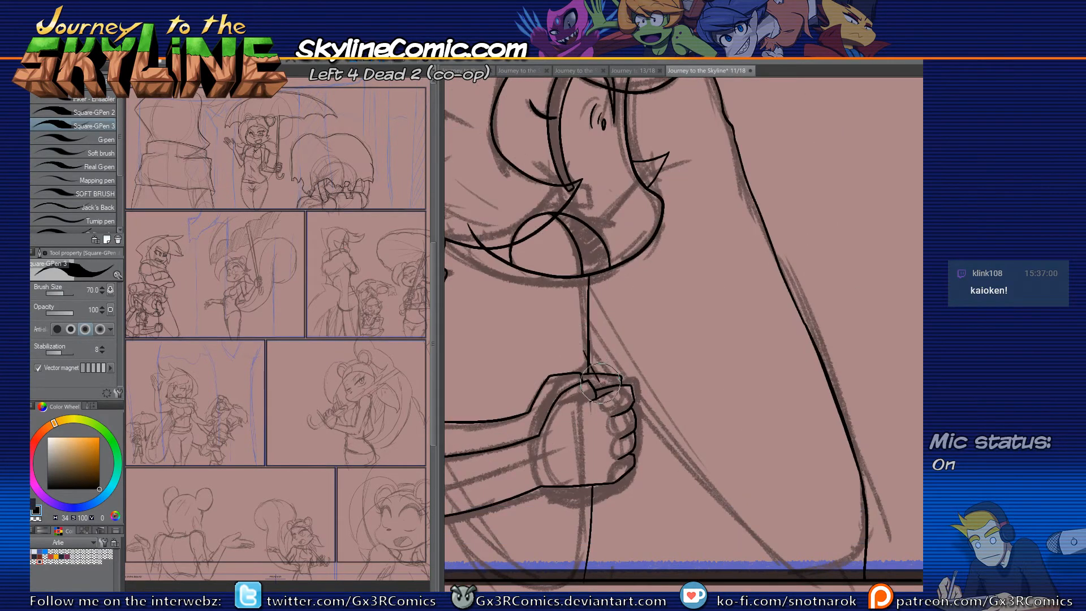
key(e)
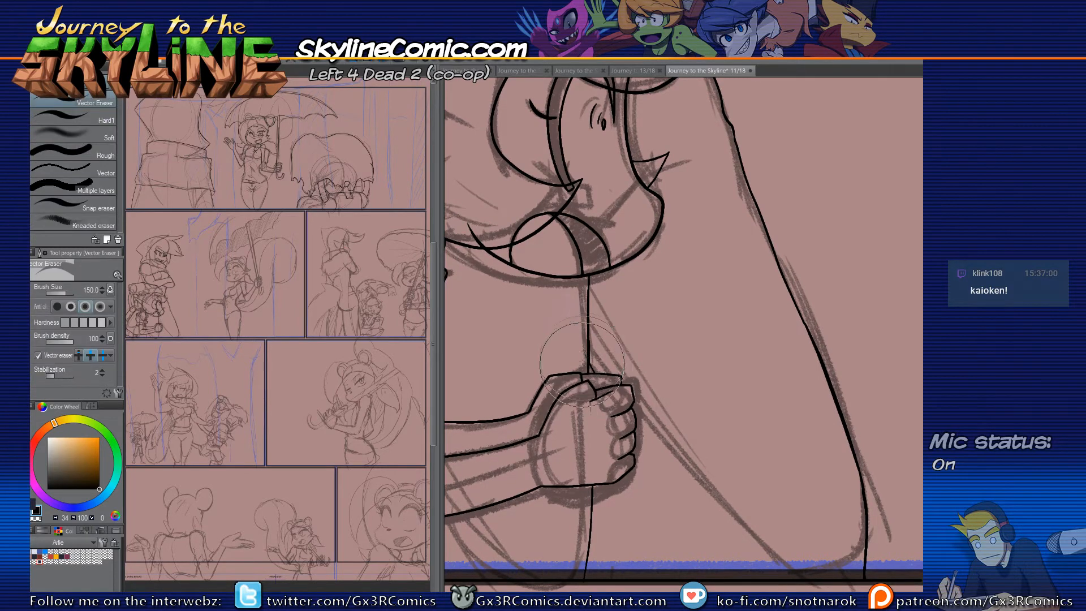
key(p)
mouse_move(638, 437)
mouse_down()
mouse_move(607, 374)
mouse_move(703, 528)
mouse_up()
key(e)
click(693, 525)
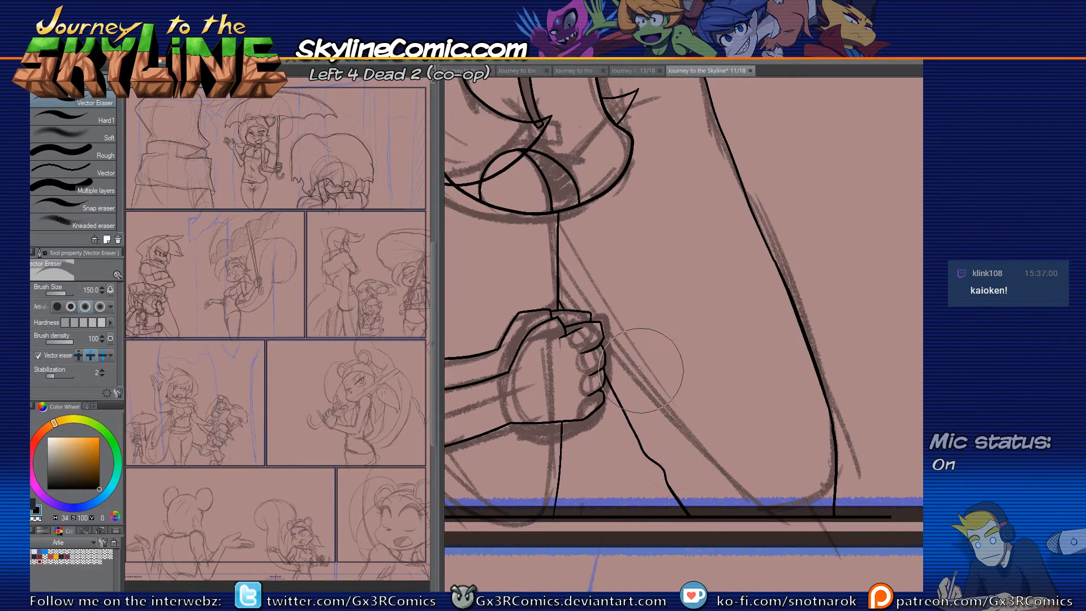
key(p)
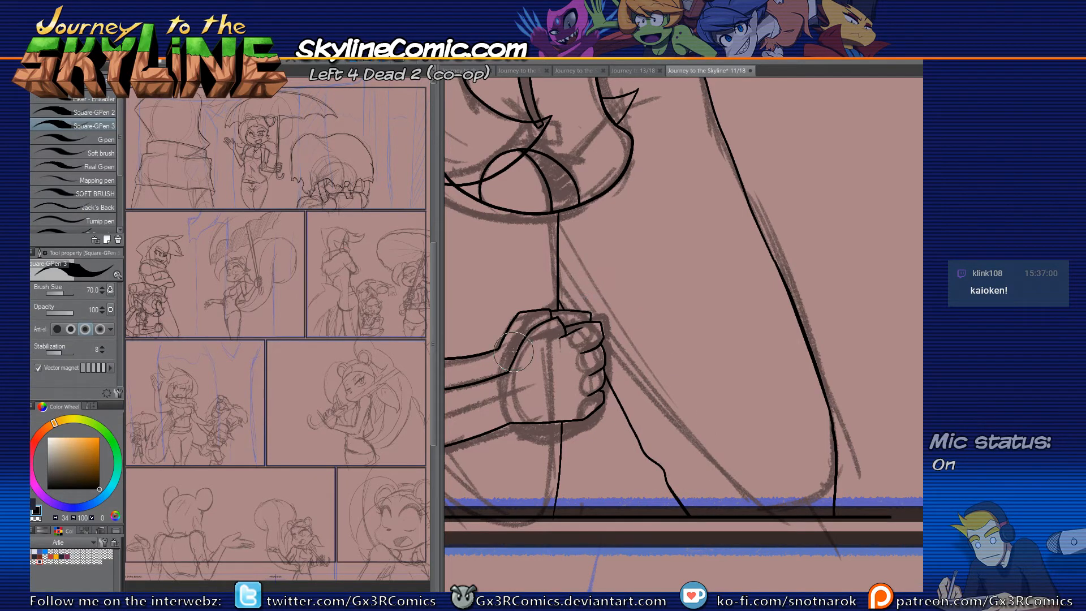
Step: Review the inked lower half of the small figure and the whole pair of figures in the panel
mouse_move(550, 170)
mouse_down()
mouse_move(543, 270)
mouse_move(564, 208)
mouse_move(559, 306)
mouse_move(578, 301)
mouse_move(559, 383)
mouse_move(569, 411)
mouse_move(601, 310)
mouse_up()
drag(585, 424, 641, 316)
drag(639, 432, 687, 318)
drag(608, 388, 711, 360)
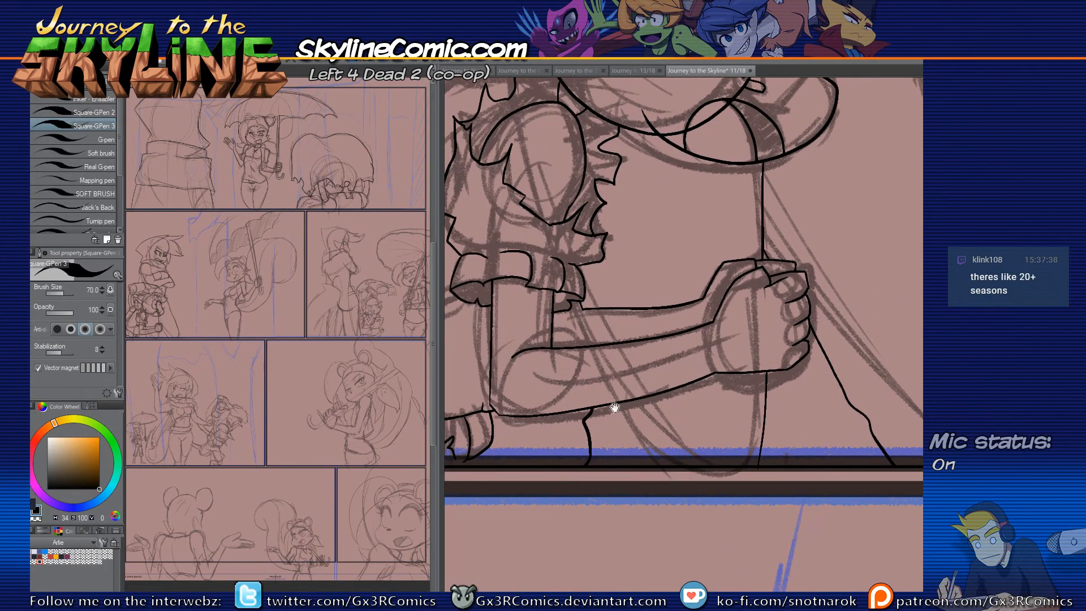
drag(615, 407, 705, 352)
drag(680, 391, 568, 531)
drag(673, 408, 593, 513)
scroll(699, 402, down, 5)
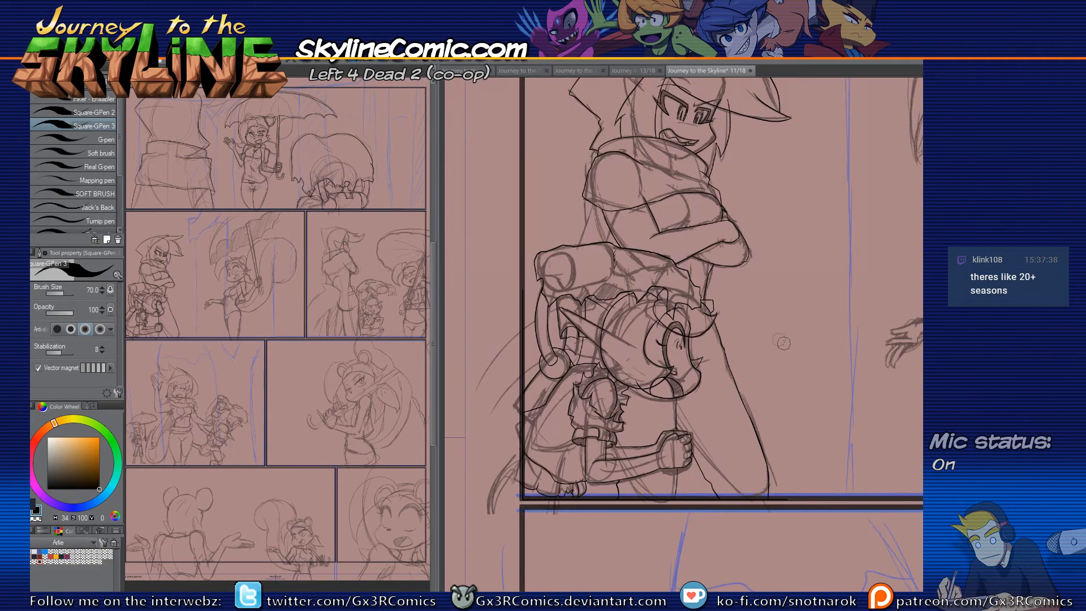
Step: Trim the crease end at the folded arms' inner elbow and ink the short torso edge behind the upper arm
scroll(675, 211, up, 4)
drag(621, 252, 703, 227)
key(e)
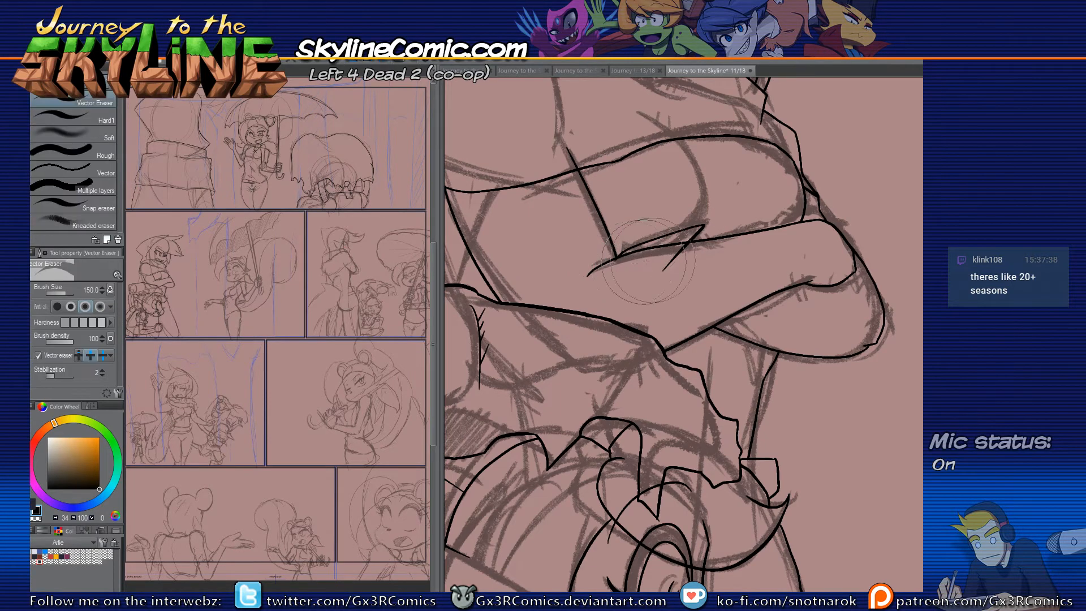
key(p)
mouse_move(474, 227)
mouse_down()
mouse_move(656, 284)
mouse_move(630, 398)
mouse_up()
key(e)
drag(678, 285, 642, 291)
drag(601, 364, 639, 380)
Step: Ink the folded-arms figure's back edge from beneath the shoulder down to the cylindrical form
key(p)
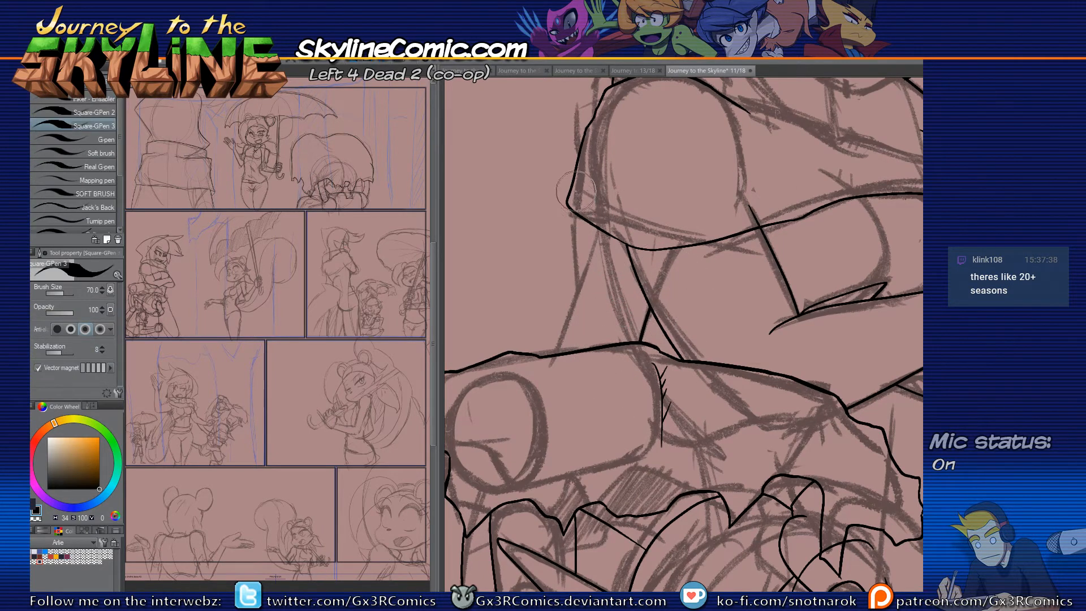
mouse_move(571, 208)
mouse_down()
mouse_move(551, 356)
mouse_move(569, 383)
mouse_move(526, 500)
mouse_up()
key(e)
key(p)
Step: Ink the short hair strand above the folded-arms figure's far eye, crossing the fringe line
drag(579, 451, 554, 489)
drag(619, 430, 571, 496)
drag(675, 517, 531, 439)
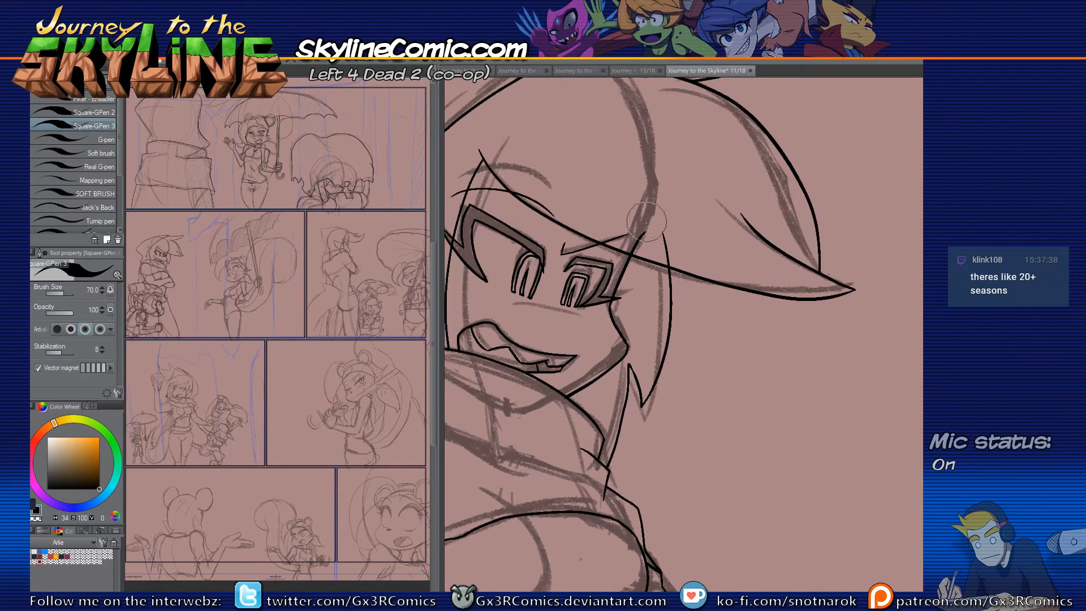
drag(648, 214, 633, 243)
drag(700, 354, 621, 356)
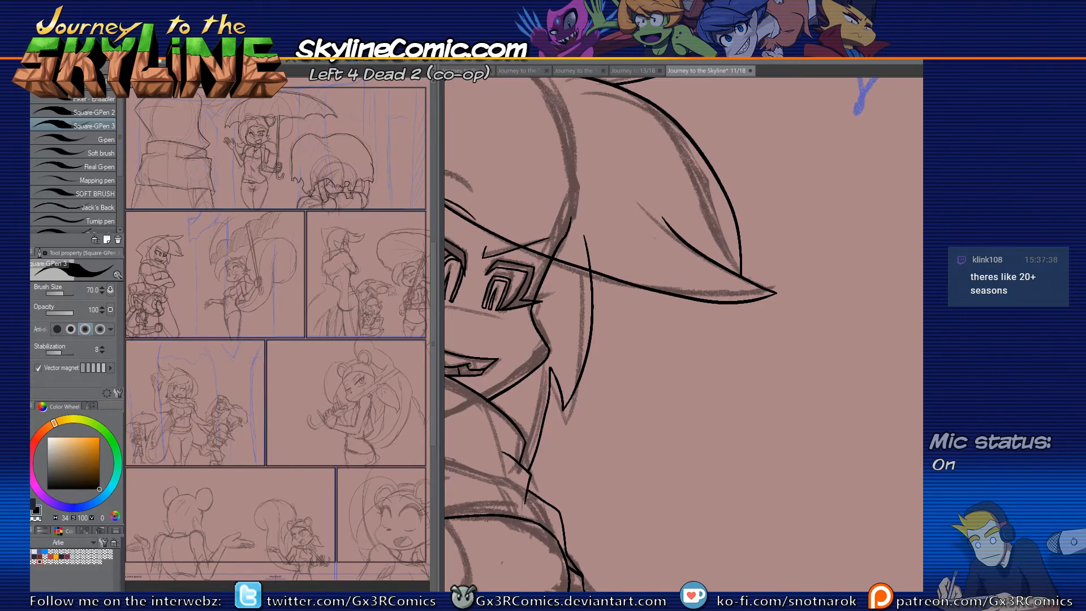
drag(600, 281, 647, 511)
drag(614, 468, 650, 399)
mouse_move(615, 487)
mouse_down()
mouse_move(664, 444)
mouse_move(639, 406)
mouse_up()
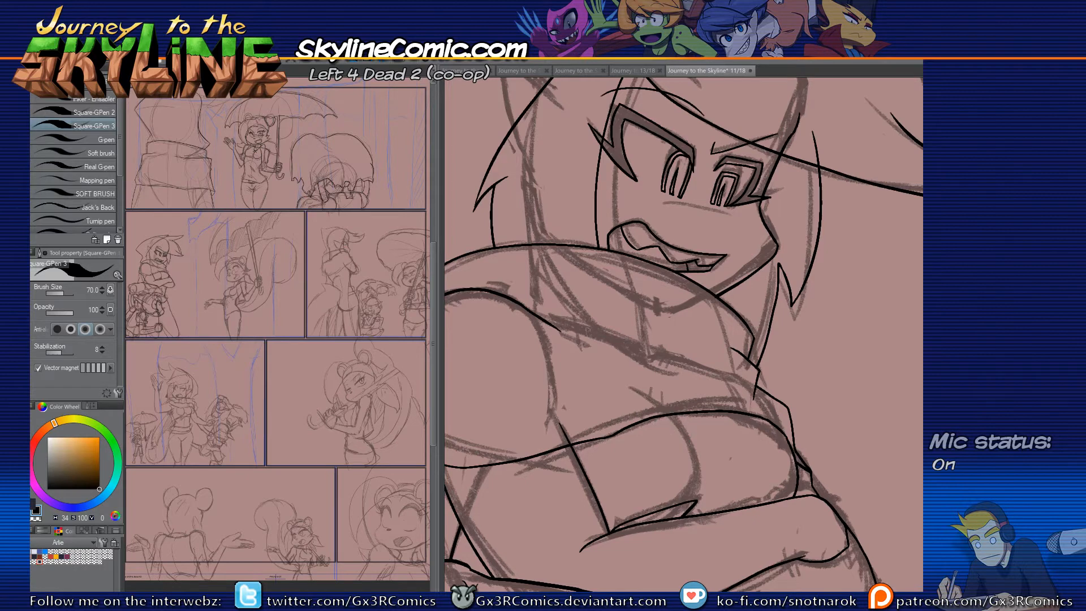
Step: Refine the folded-arms figure's shoulder crease and ink the short line across the face beneath the eyes
mouse_move(485, 294)
mouse_down()
mouse_move(606, 309)
mouse_move(509, 313)
mouse_up()
key(e)
key(p)
drag(747, 272, 667, 337)
drag(582, 270, 653, 283)
drag(588, 271, 655, 284)
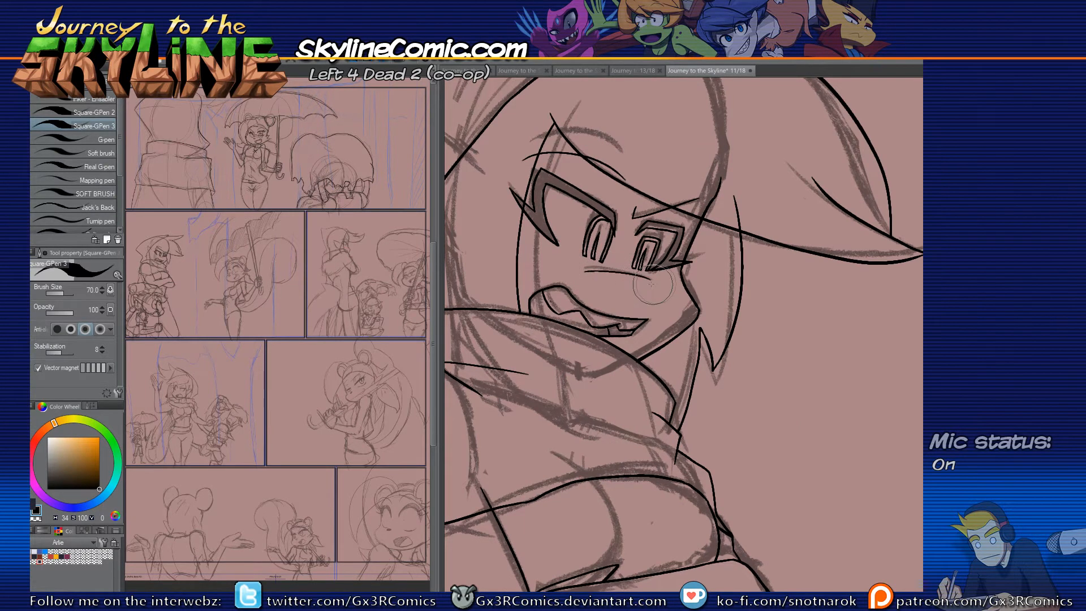
Step: Trim the stray line end where the small squarish shape meets the ragged edge above the small figure's head
drag(701, 315, 660, 335)
scroll(663, 393, down, 2)
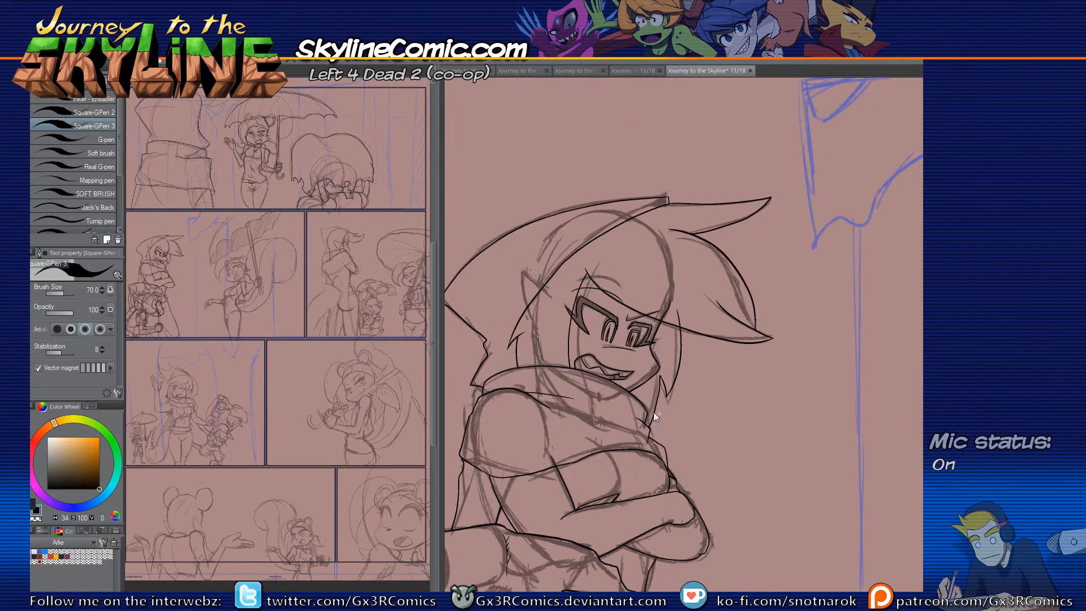
drag(753, 519, 718, 349)
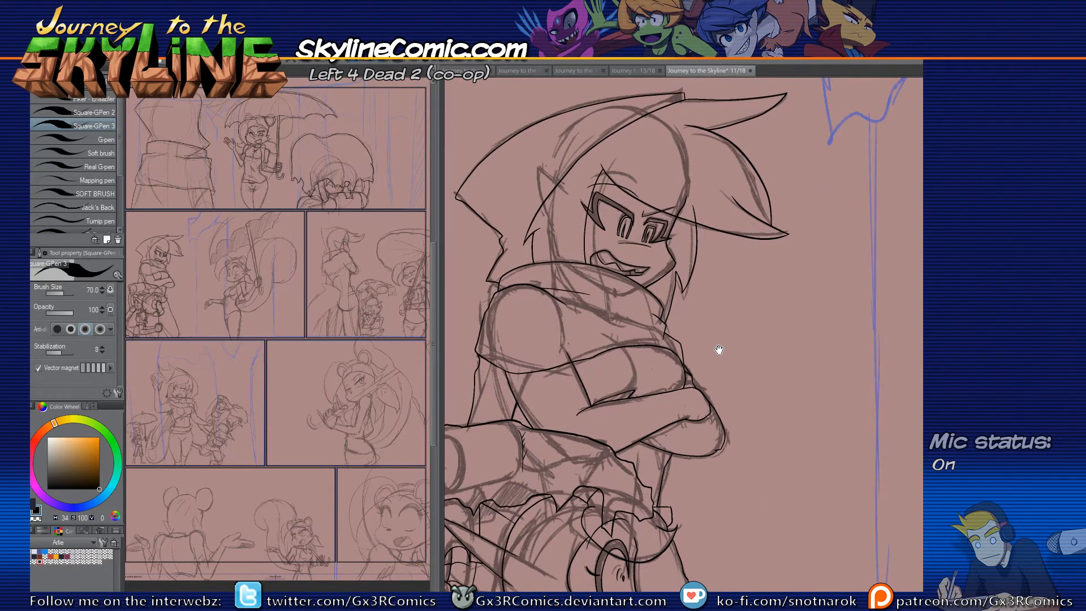
drag(706, 503, 683, 323)
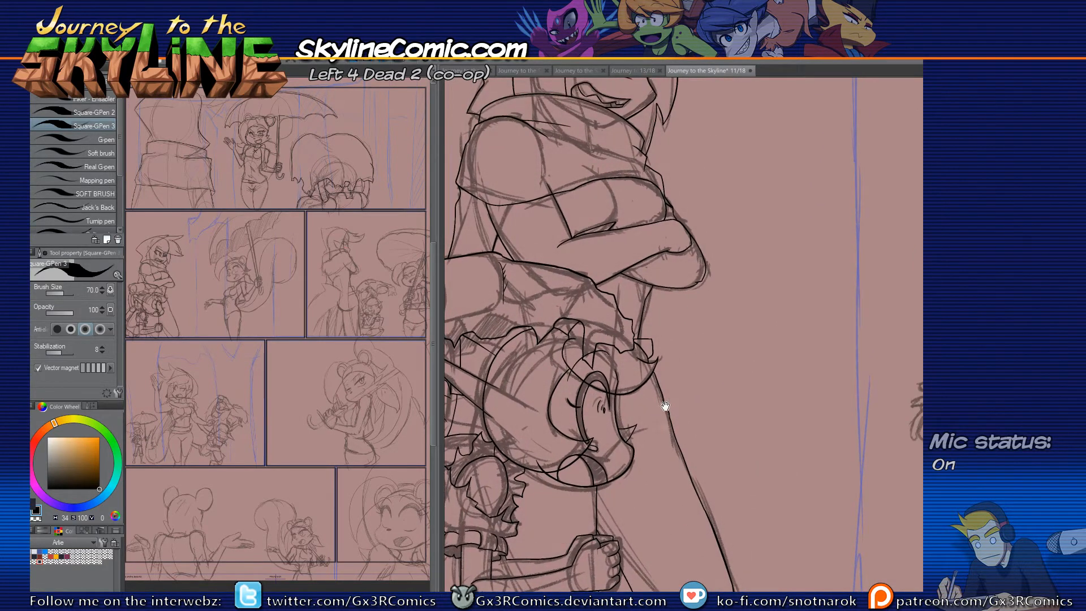
scroll(652, 330, up, 4)
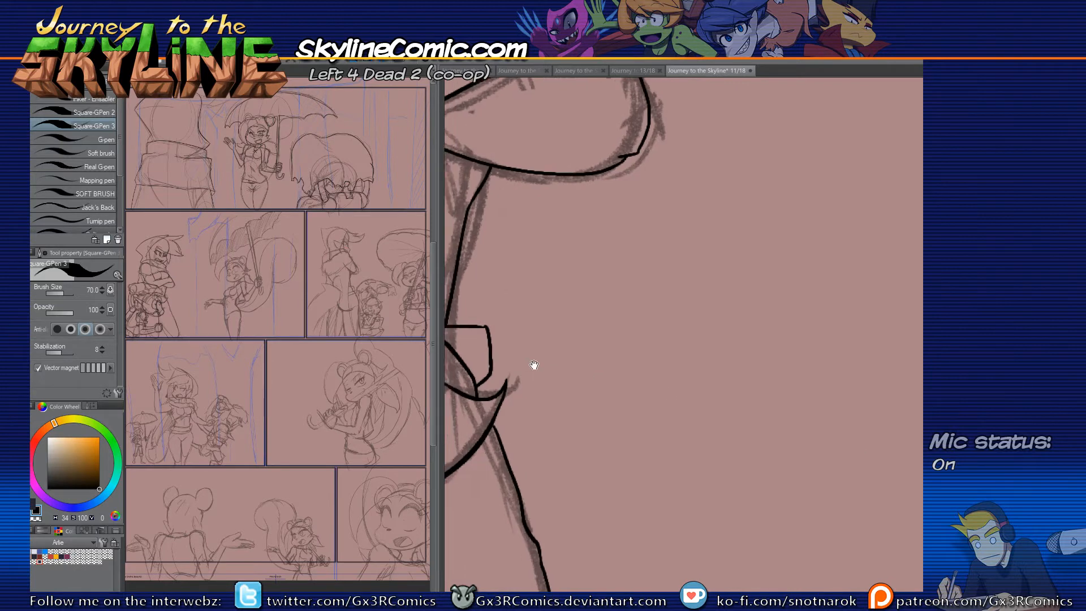
mouse_move(623, 372)
mouse_down()
mouse_move(621, 335)
mouse_move(575, 323)
mouse_move(589, 361)
mouse_up()
key(e)
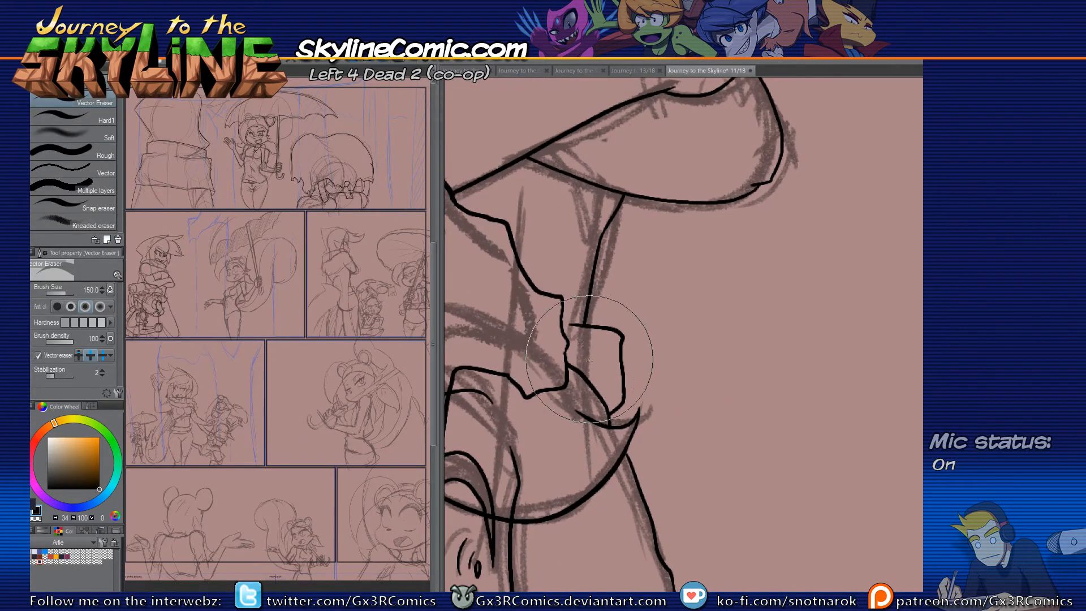
key(p)
key(e)
drag(579, 325, 551, 327)
Step: Set Square-GPen 3 to brush size 80 and ink the round-eared, glasses-wearing figure's face outline from forehead around the chin to the jaw
drag(763, 496, 679, 391)
scroll(718, 376, down, 4)
drag(773, 486, 663, 319)
drag(723, 403, 478, 480)
drag(628, 446, 608, 566)
drag(639, 420, 601, 559)
scroll(637, 268, up, 3)
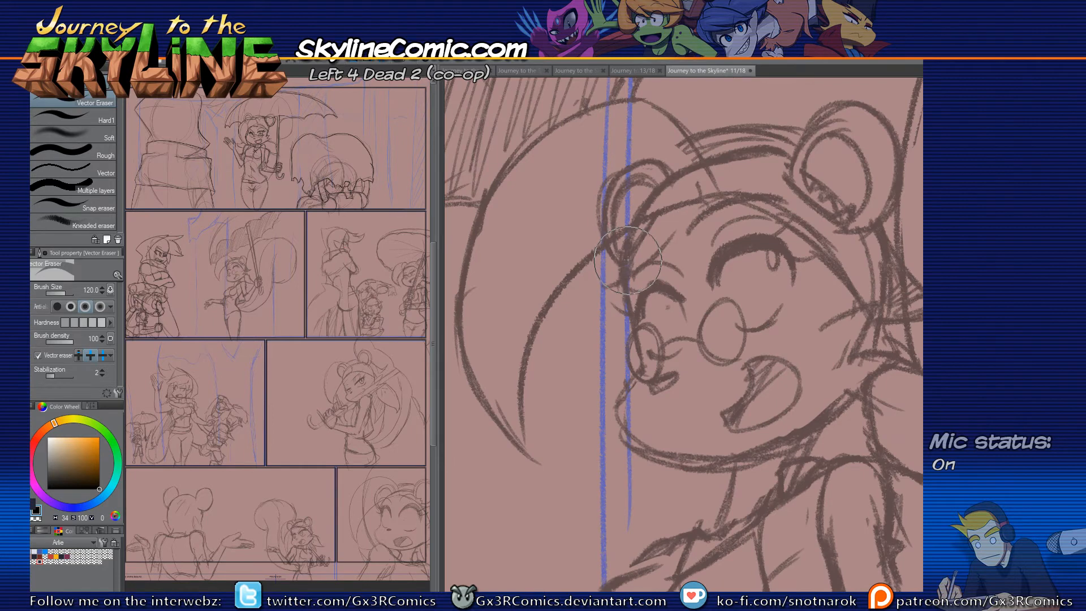
key(p)
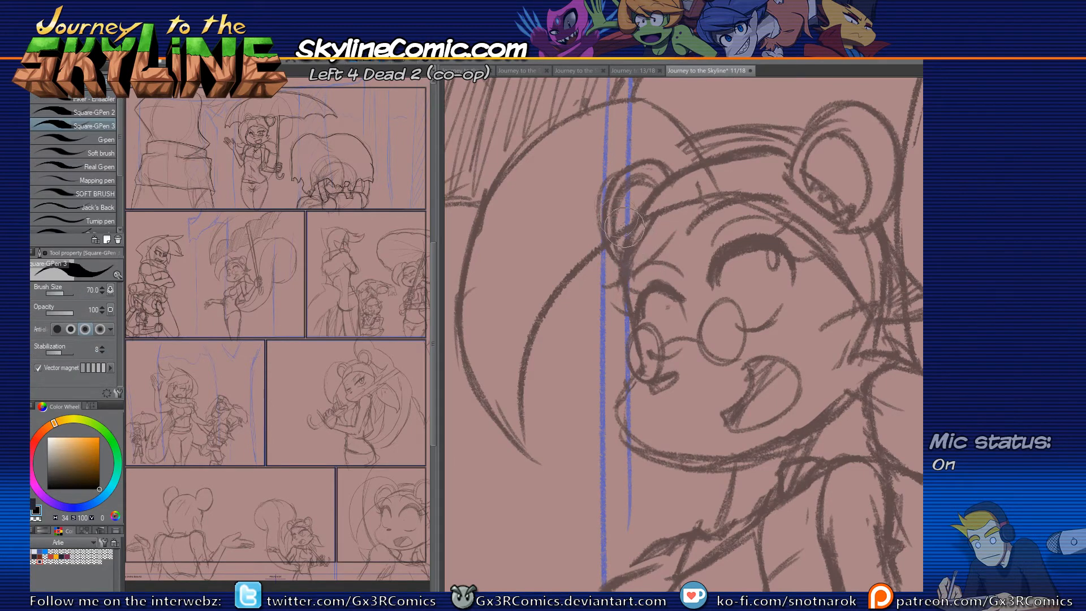
drag(650, 346, 642, 333)
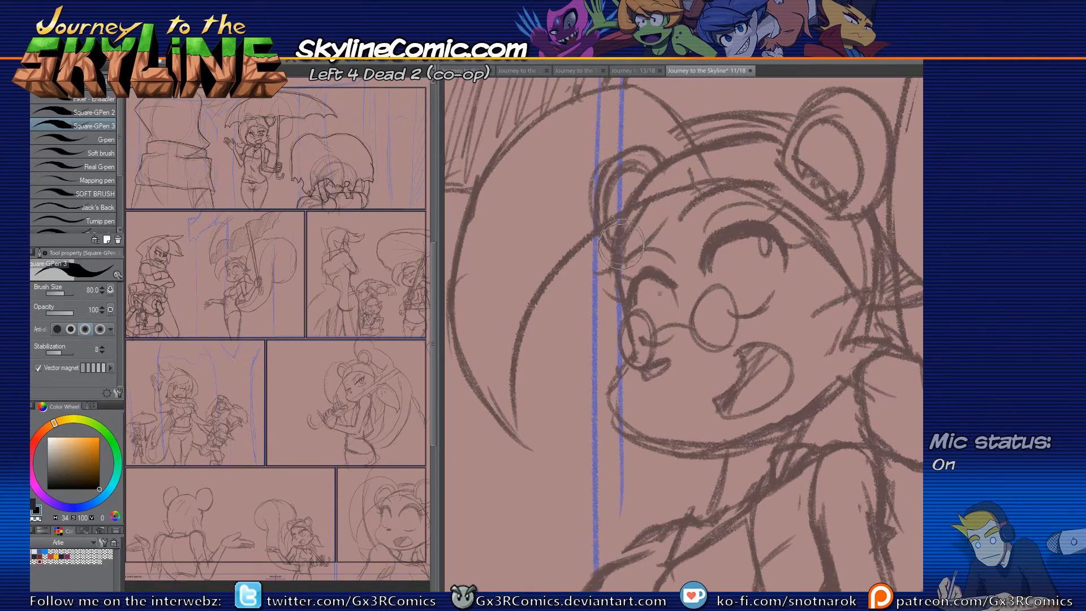
drag(626, 202, 614, 263)
key(ctrl+z)
mouse_move(627, 201)
mouse_down()
mouse_move(620, 284)
mouse_move(613, 266)
mouse_move(638, 371)
mouse_move(637, 350)
mouse_move(607, 401)
mouse_move(638, 421)
mouse_move(633, 358)
mouse_move(611, 407)
mouse_move(620, 413)
mouse_move(633, 354)
mouse_move(619, 418)
mouse_up()
key(ctrl+z)
drag(650, 452, 592, 376)
mouse_move(561, 339)
mouse_down()
mouse_move(631, 369)
mouse_move(803, 285)
mouse_up()
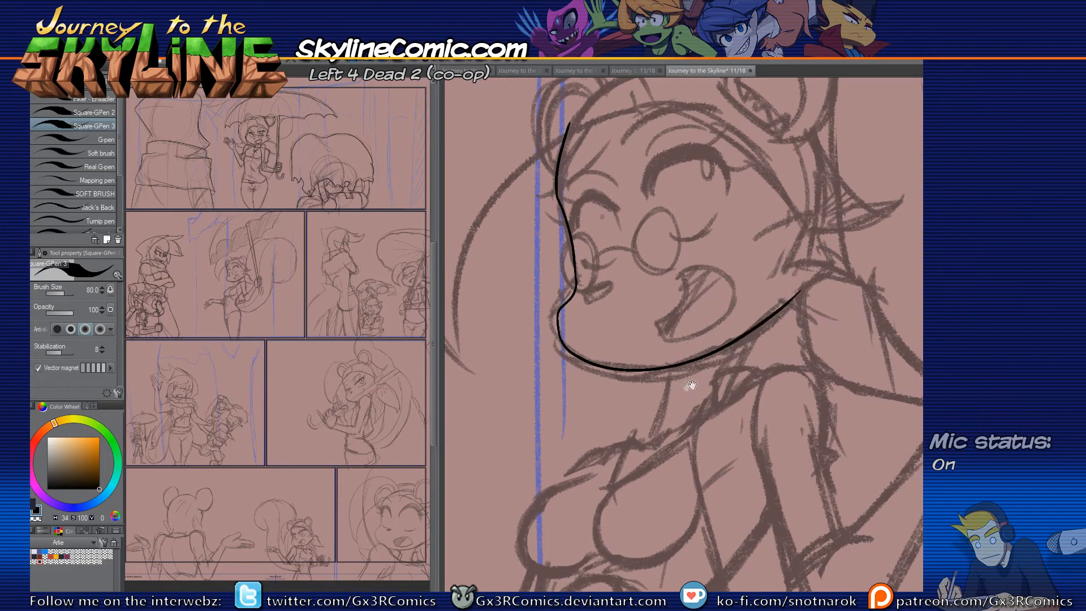
Step: Ink the two pointed cheek tufts at the jaw end of the round-eared figure's face and clean up the overlapping line end
drag(686, 386, 616, 425)
key(ctrl+z)
mouse_move(502, 355)
mouse_down()
mouse_move(493, 383)
mouse_move(554, 412)
mouse_move(703, 349)
mouse_move(746, 302)
mouse_up()
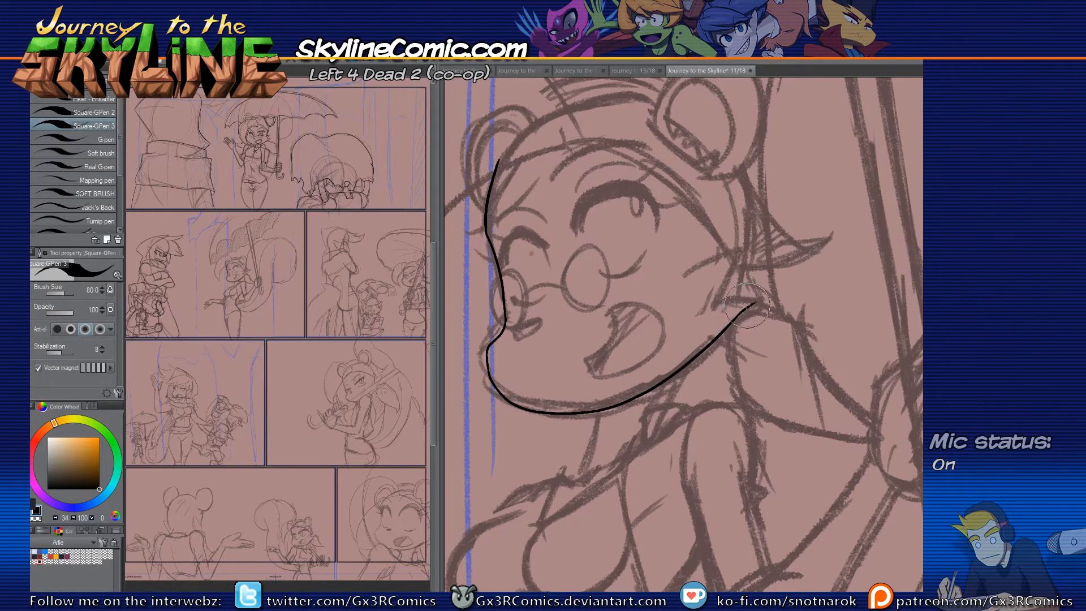
drag(722, 298, 774, 296)
key(e)
click(767, 308)
key(p)
mouse_move(741, 245)
mouse_down()
mouse_move(681, 277)
mouse_move(688, 289)
mouse_up()
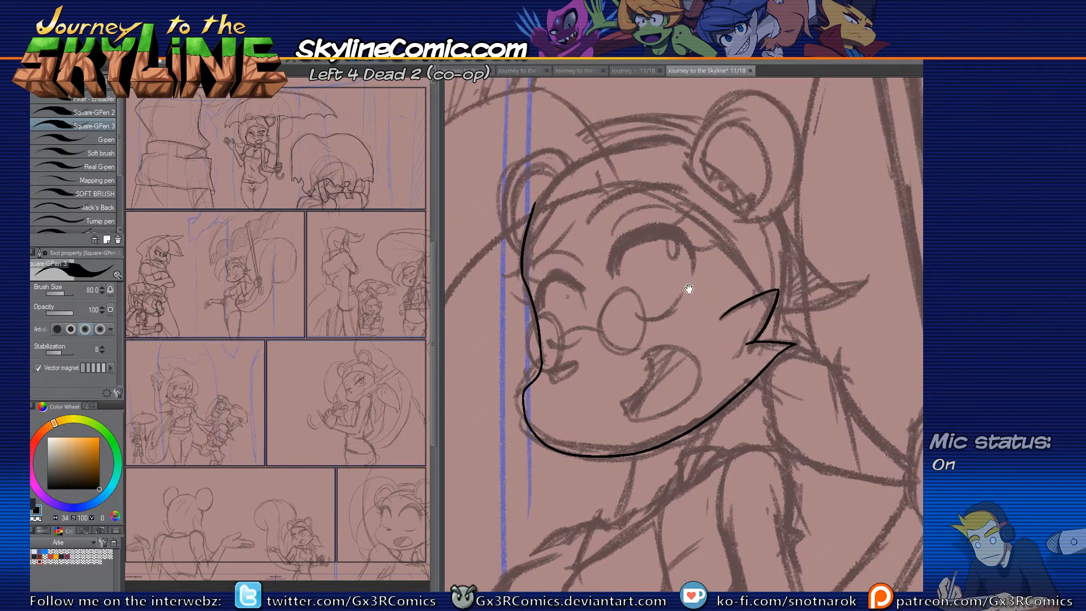
Step: Ink the hairline arc from the forehead to the cheek tuft and the large crescent-shaped lock sweeping out past the face, trimming its tip
mouse_move(528, 232)
mouse_down()
mouse_move(623, 198)
mouse_move(726, 236)
mouse_move(746, 261)
mouse_move(727, 234)
mouse_move(755, 266)
mouse_up()
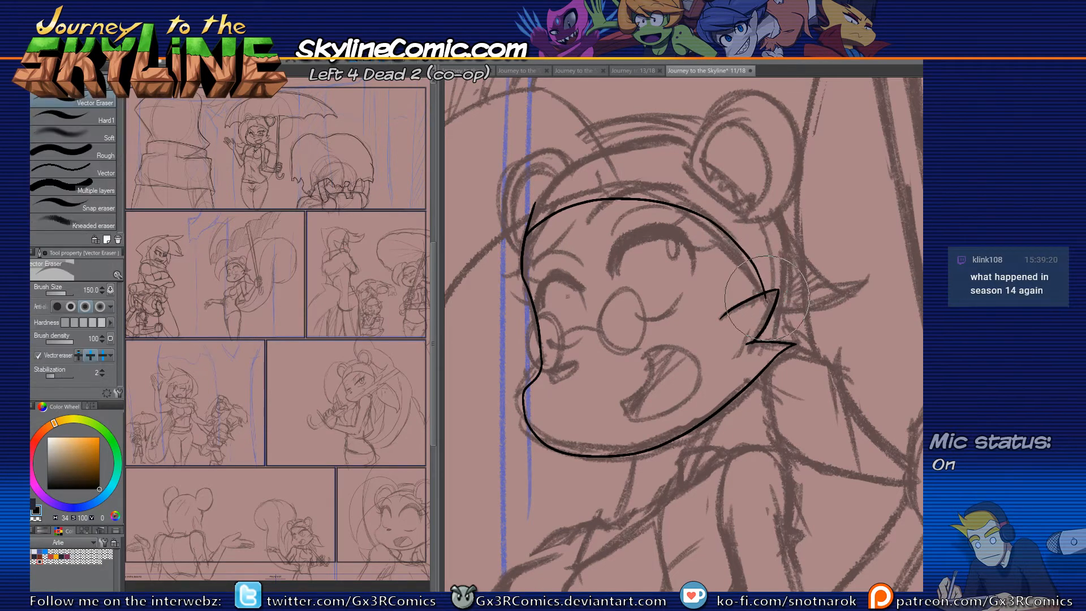
mouse_move(608, 172)
mouse_down()
mouse_move(698, 207)
mouse_move(535, 422)
mouse_up()
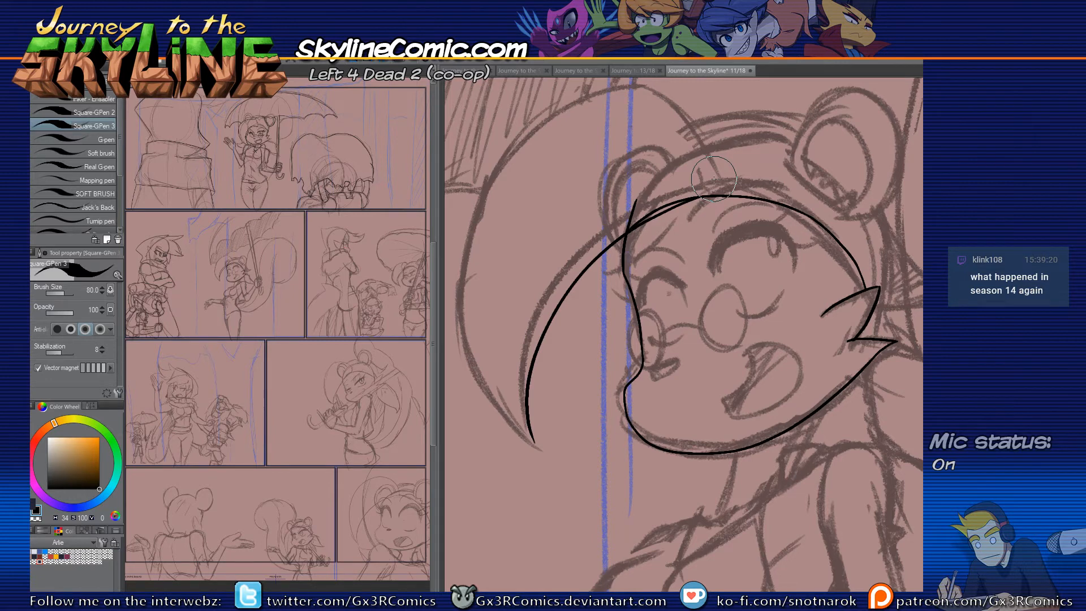
mouse_move(708, 190)
mouse_down()
mouse_move(559, 106)
mouse_move(628, 99)
mouse_move(601, 95)
mouse_move(490, 181)
mouse_move(531, 441)
mouse_up()
key(e)
key(p)
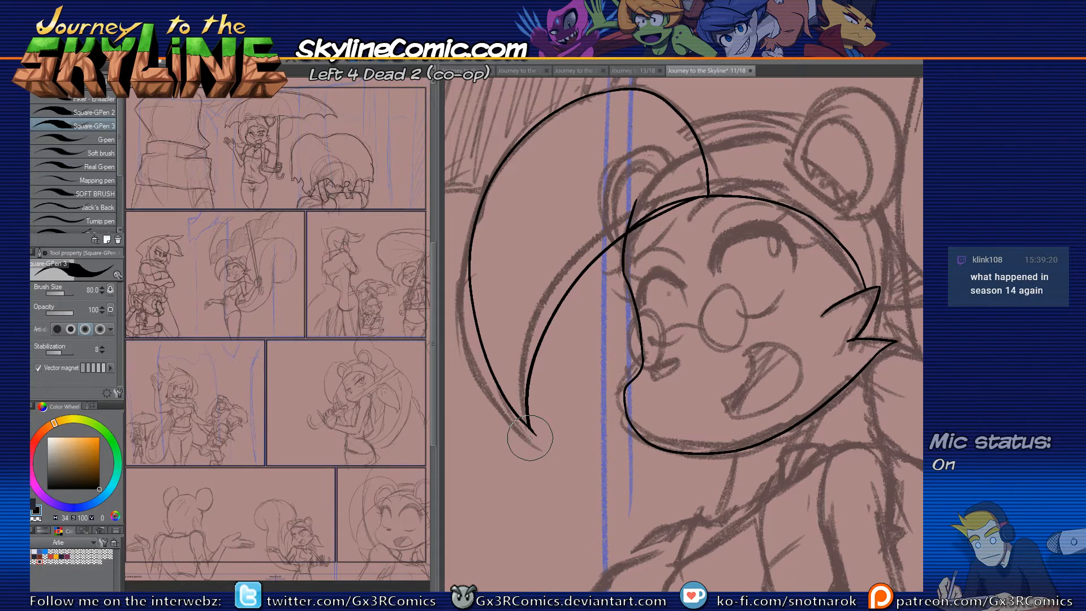
Step: Ink the round-eared figure's open mouth, including its curved outline and the short line at its lower corner
scroll(740, 320, up, 1)
mouse_move(753, 442)
mouse_down()
mouse_move(645, 397)
mouse_move(632, 332)
mouse_up()
key(ctrl+z)
mouse_move(593, 401)
mouse_down()
mouse_move(645, 365)
mouse_move(631, 330)
mouse_move(700, 323)
mouse_move(719, 365)
mouse_move(680, 413)
mouse_move(609, 427)
mouse_move(619, 429)
mouse_move(602, 398)
mouse_up()
key(e)
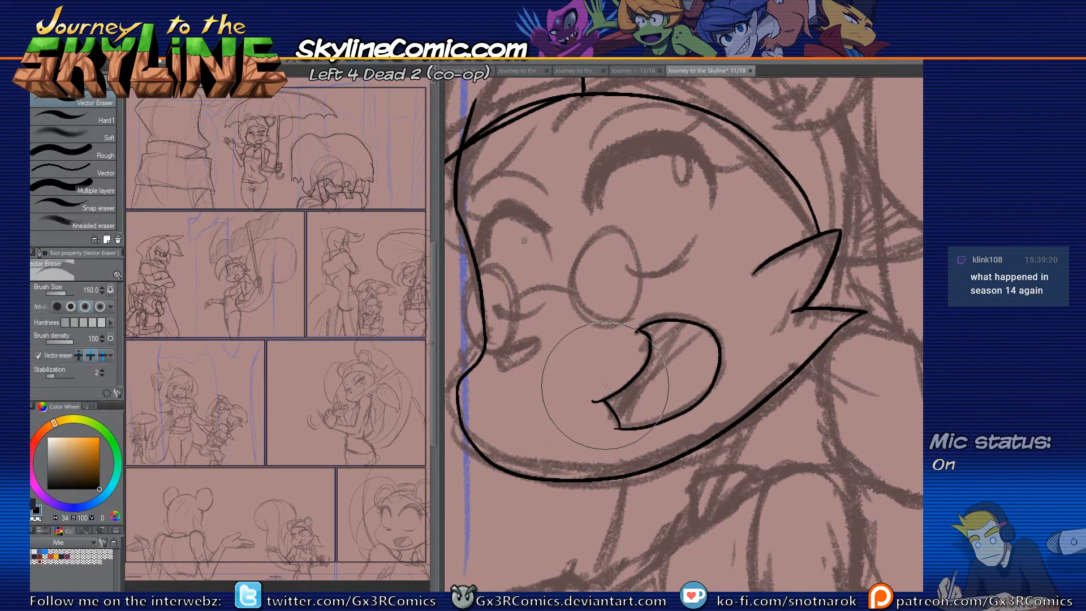
Step: Ink the fang line in the corner of the open mouth and outline the character's small nose
key(p)
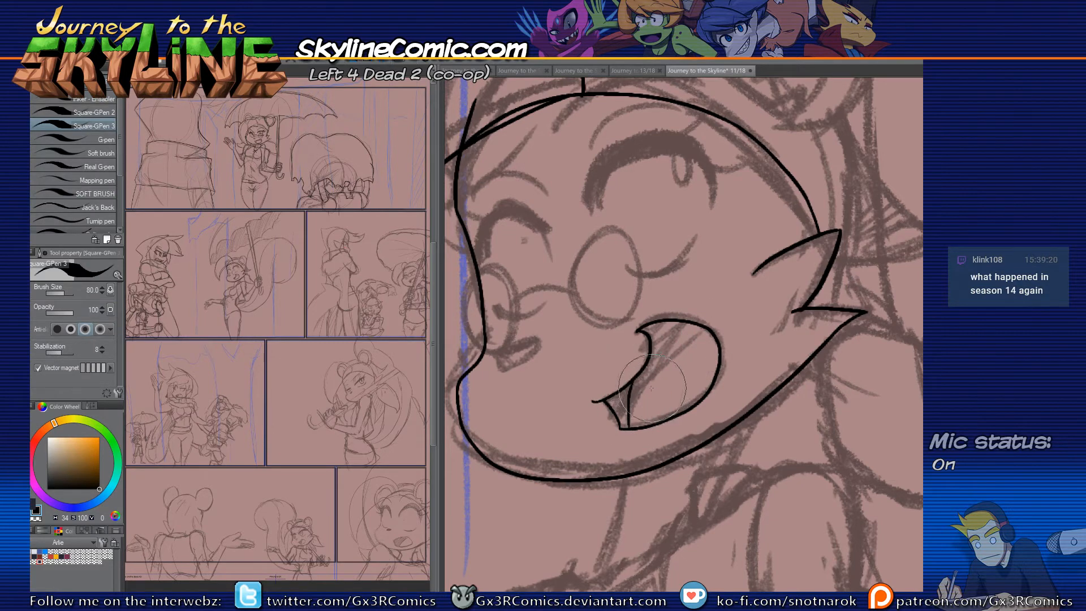
drag(626, 428, 630, 385)
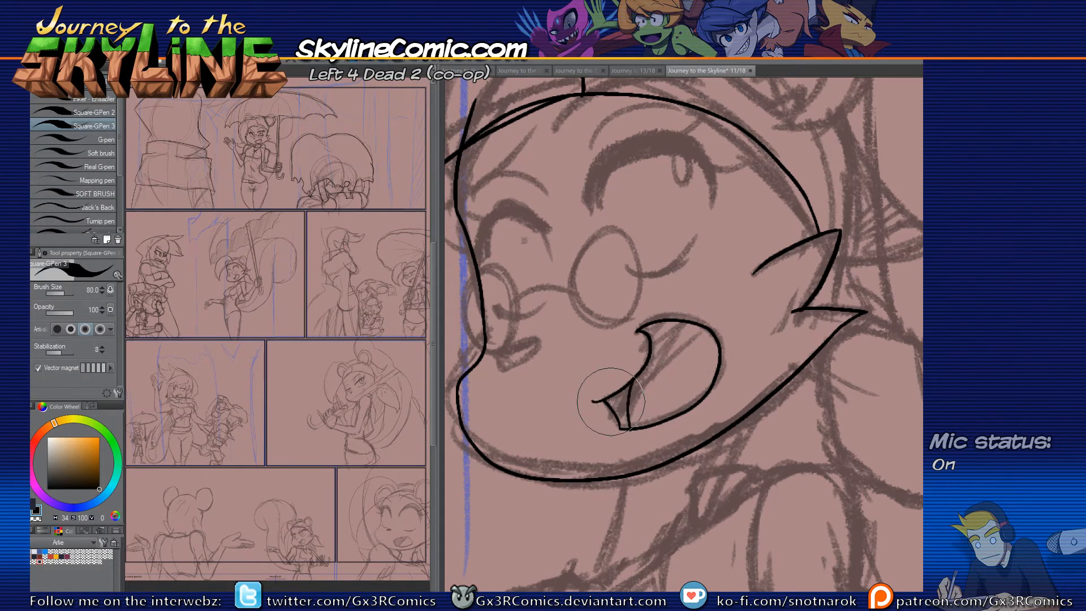
drag(533, 341, 522, 358)
mouse_move(597, 344)
mouse_down()
mouse_move(619, 397)
mouse_move(602, 419)
mouse_up()
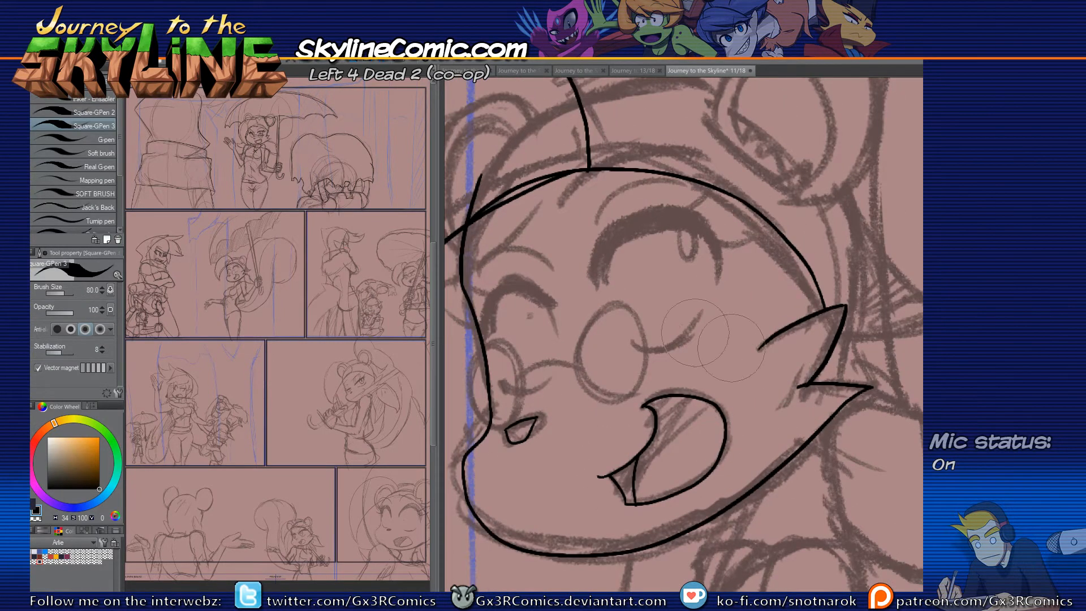
Step: Ink the arched upper eyelids of both eyes and the curved cheek lines beneath them
mouse_move(594, 292)
mouse_down()
mouse_move(709, 217)
mouse_move(710, 281)
mouse_up()
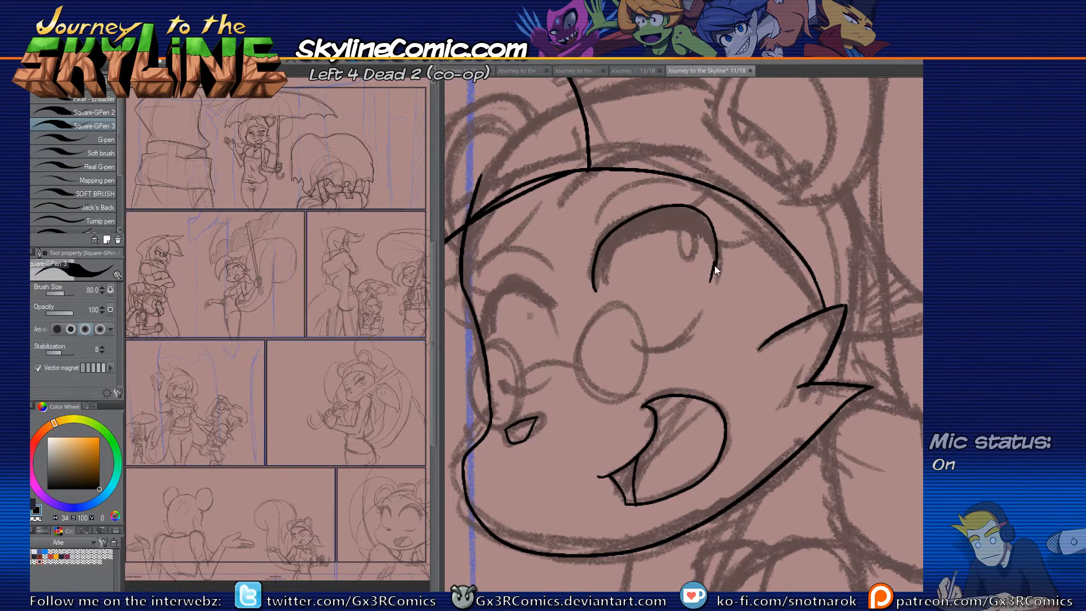
mouse_move(714, 281)
mouse_down()
mouse_move(690, 236)
mouse_move(629, 238)
mouse_move(596, 290)
mouse_up()
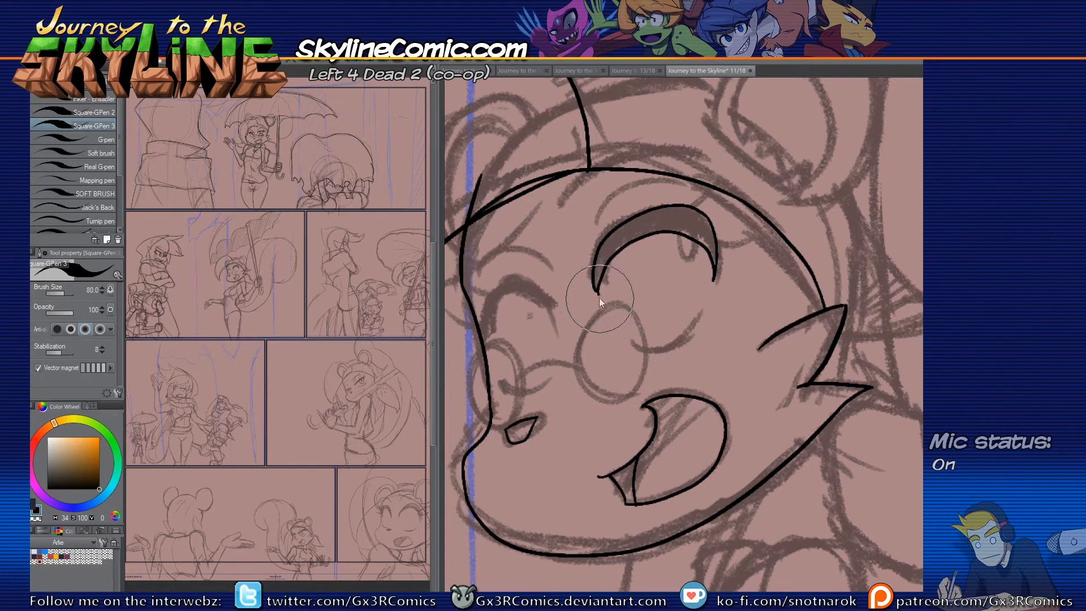
drag(632, 348, 701, 324)
drag(597, 377, 640, 353)
mouse_move(545, 361)
mouse_down()
mouse_move(569, 372)
mouse_move(596, 356)
mouse_up()
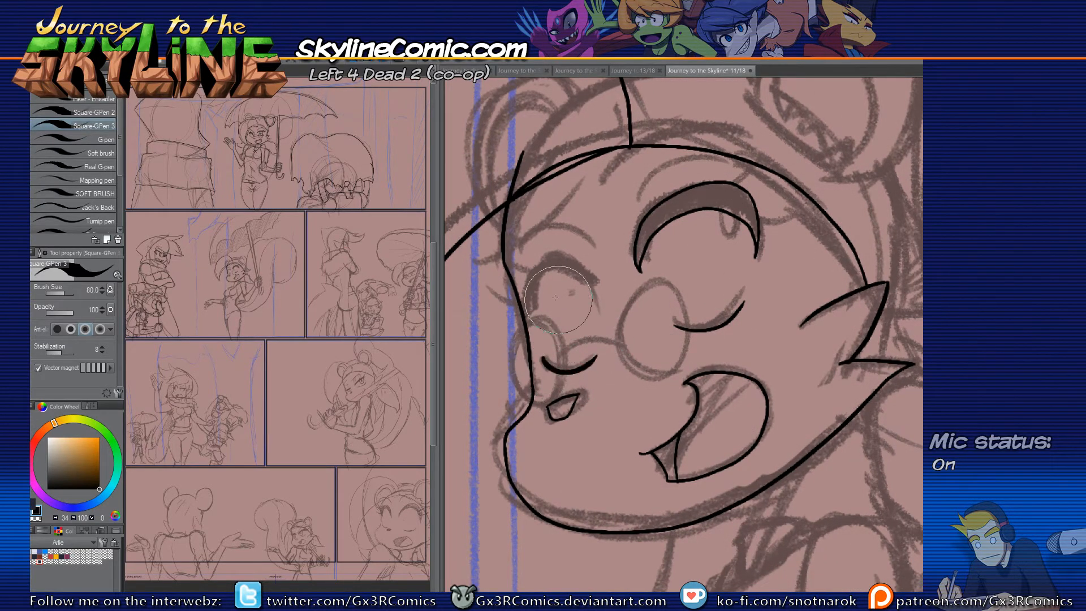
mouse_move(533, 319)
mouse_down()
mouse_move(556, 272)
mouse_move(593, 293)
mouse_move(588, 270)
mouse_move(571, 259)
mouse_move(536, 268)
mouse_move(528, 312)
mouse_move(527, 290)
mouse_move(529, 323)
mouse_up()
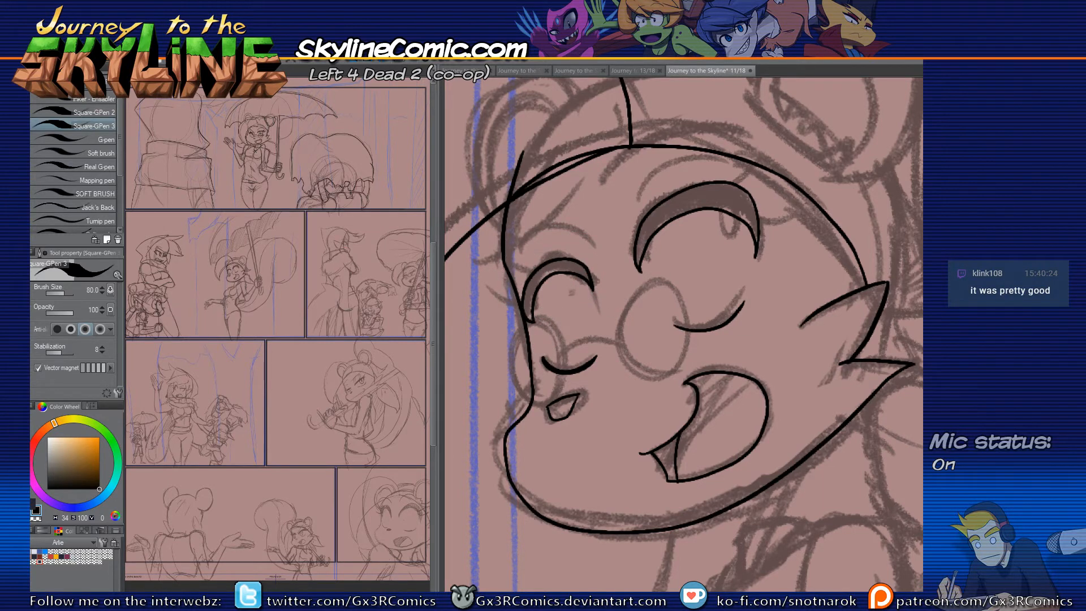
Step: Ink the small oval pupil details inside both eyes
drag(724, 213, 734, 214)
drag(575, 292, 577, 298)
drag(658, 480, 645, 459)
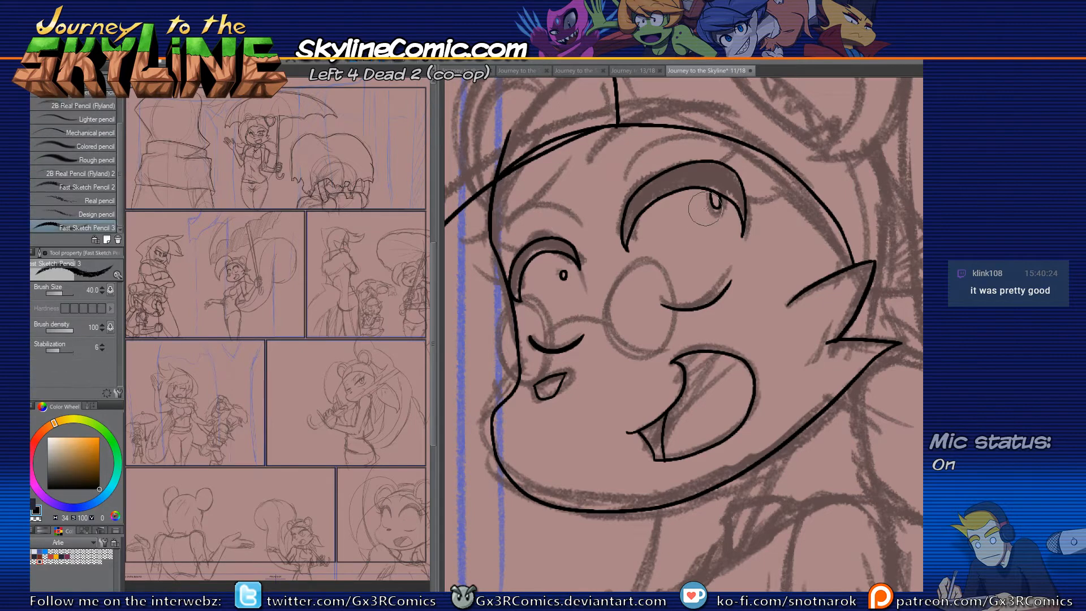
Step: Ink the eyelashes and the curved crease lines above both eyes
mouse_move(771, 171)
mouse_down()
mouse_move(745, 192)
mouse_move(715, 181)
mouse_up()
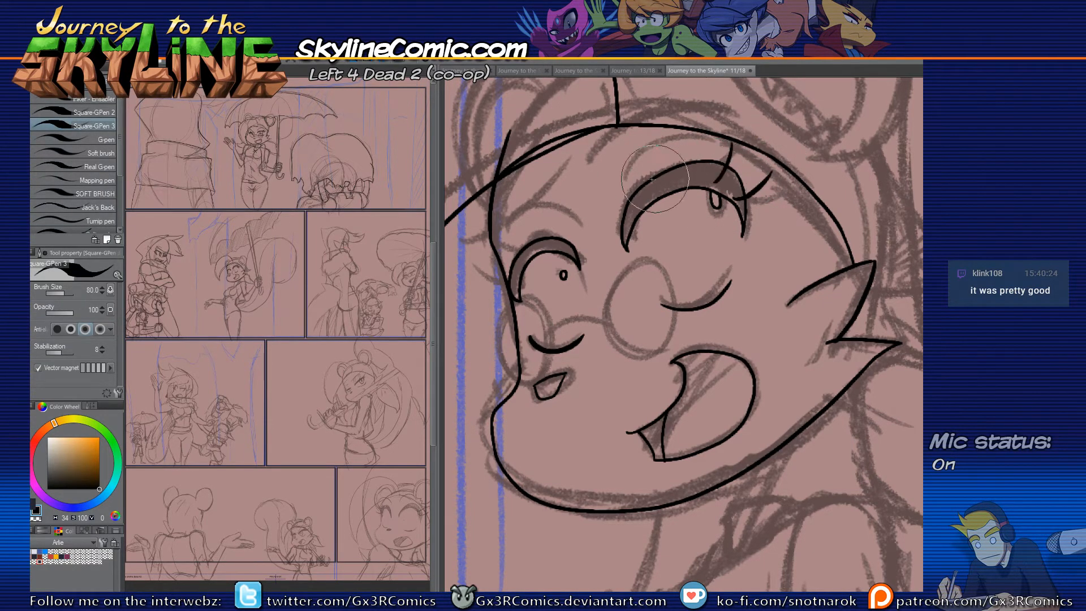
mouse_move(624, 189)
mouse_down()
mouse_move(723, 146)
mouse_move(714, 180)
mouse_up()
drag(517, 257, 578, 261)
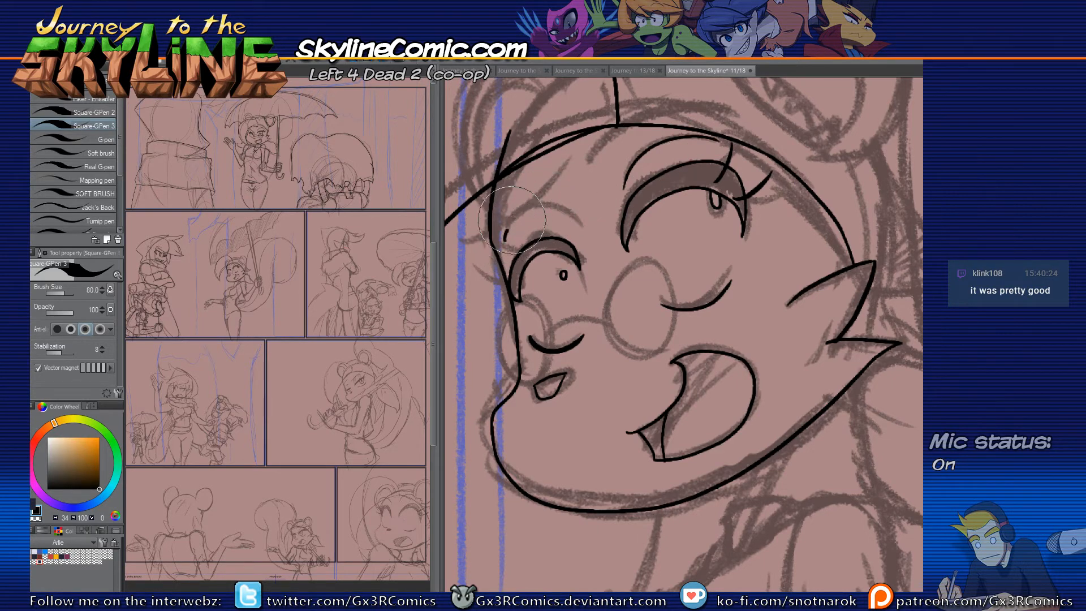
drag(505, 229, 579, 221)
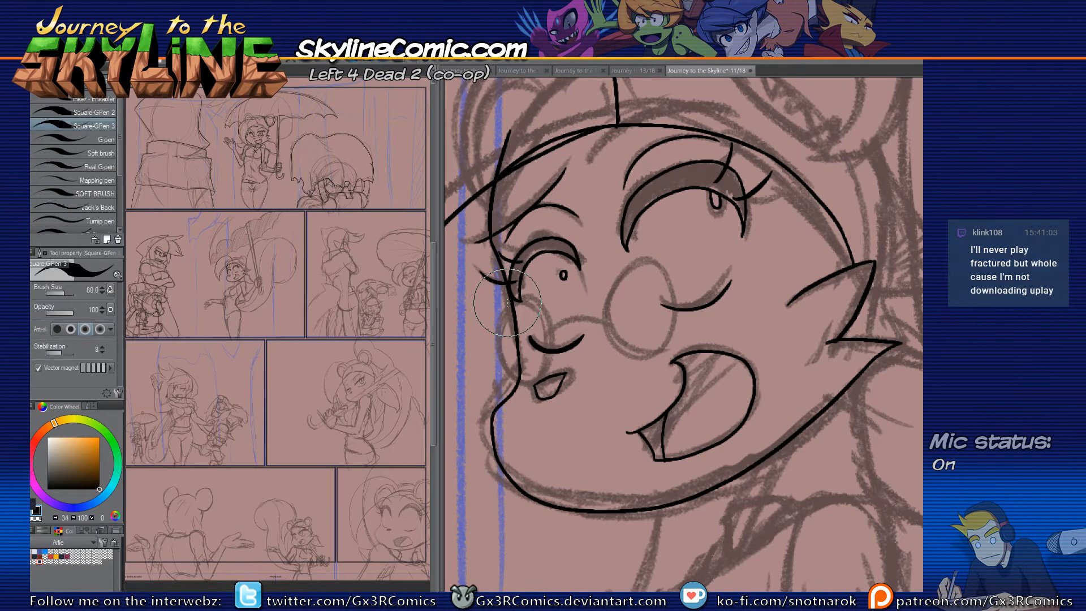
Step: Ink the curved hairline stroke above the forehead and the crown line running to the near ear
scroll(583, 341, up, 5)
drag(582, 341, 703, 289)
drag(706, 338, 638, 361)
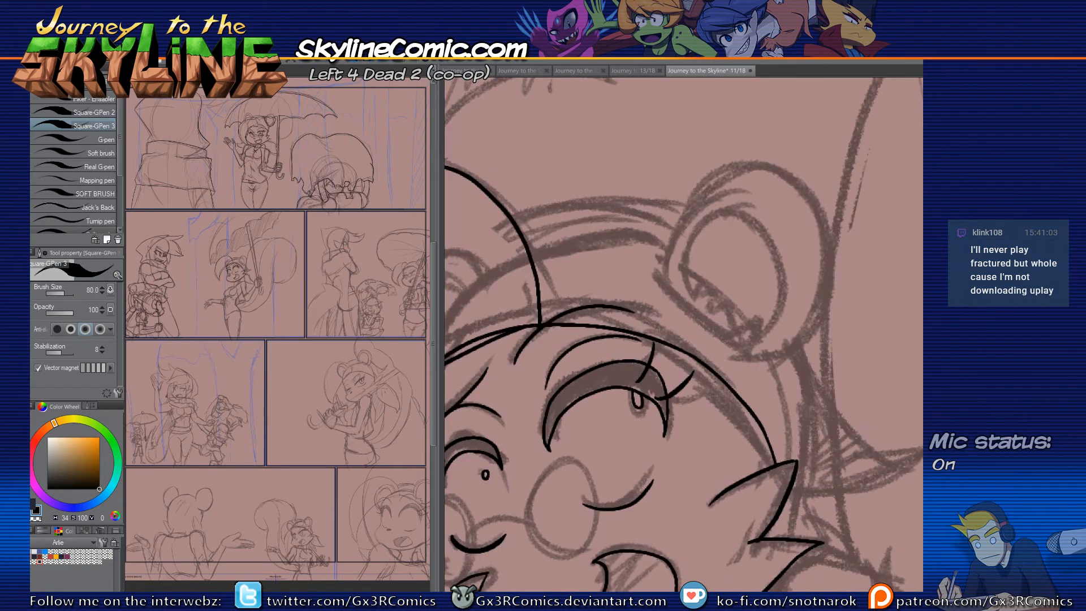
drag(763, 380, 803, 361)
drag(500, 248, 724, 215)
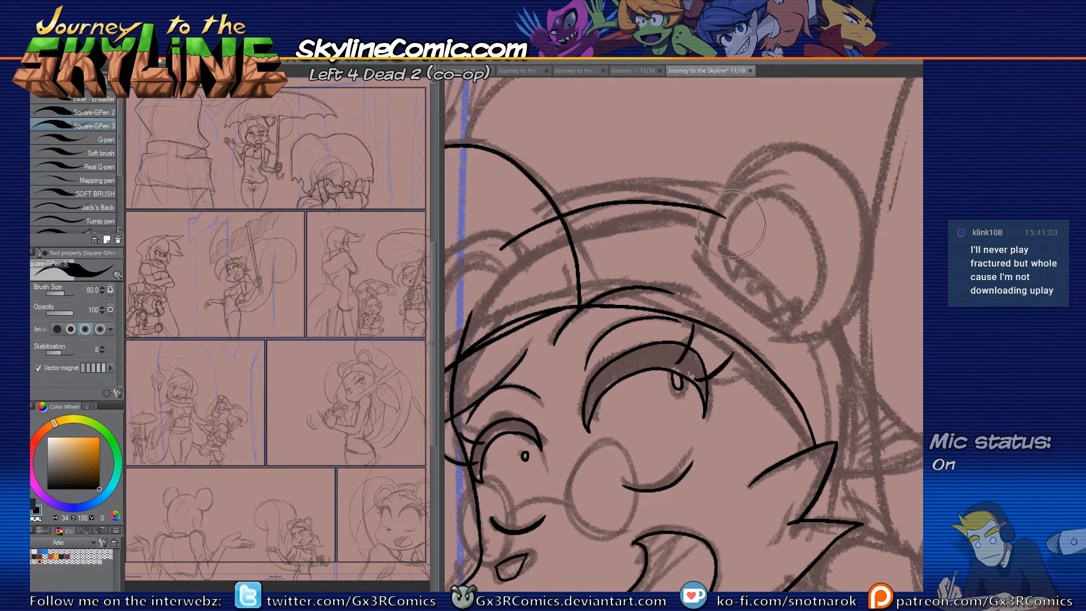
key(ctrl+z)
mouse_move(500, 259)
mouse_down()
mouse_move(682, 219)
mouse_move(726, 230)
mouse_up()
Step: Ink the outer outline of the round near ear and erase the line ends that overshoot it
mouse_move(725, 270)
mouse_down()
mouse_move(682, 277)
mouse_move(832, 226)
mouse_move(747, 350)
mouse_up()
key(e)
click(673, 232)
key(p)
drag(658, 265, 770, 371)
key(e)
click(760, 367)
Step: Ink the inner contour of the near ear and trim its overlapping ends
key(p)
mouse_move(672, 275)
mouse_down()
mouse_move(693, 208)
mouse_move(785, 309)
mouse_move(749, 318)
mouse_move(672, 264)
mouse_move(804, 224)
mouse_move(765, 335)
mouse_move(729, 342)
mouse_up()
key(ctrl+z)
key(e)
click(730, 347)
key(p)
drag(674, 275, 684, 308)
key(e)
click(681, 298)
key(p)
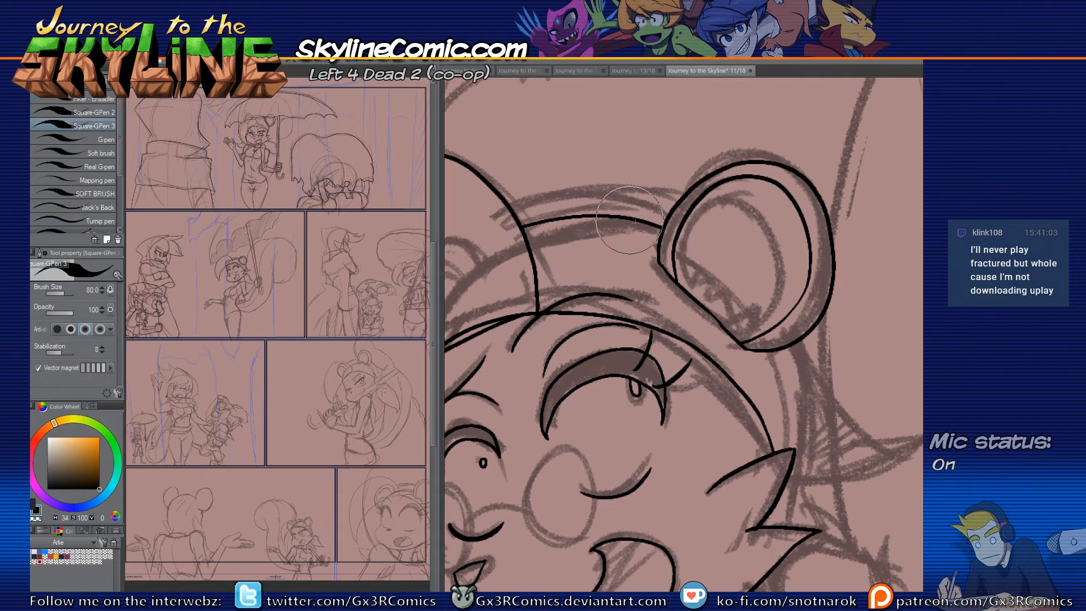
Step: Ink the jagged fur tufts inside the near ear and erase the excess line
drag(758, 300, 727, 307)
mouse_move(654, 297)
mouse_down()
mouse_move(679, 319)
mouse_move(702, 319)
mouse_move(693, 344)
mouse_move(652, 380)
mouse_up()
key(e)
click(694, 351)
key(p)
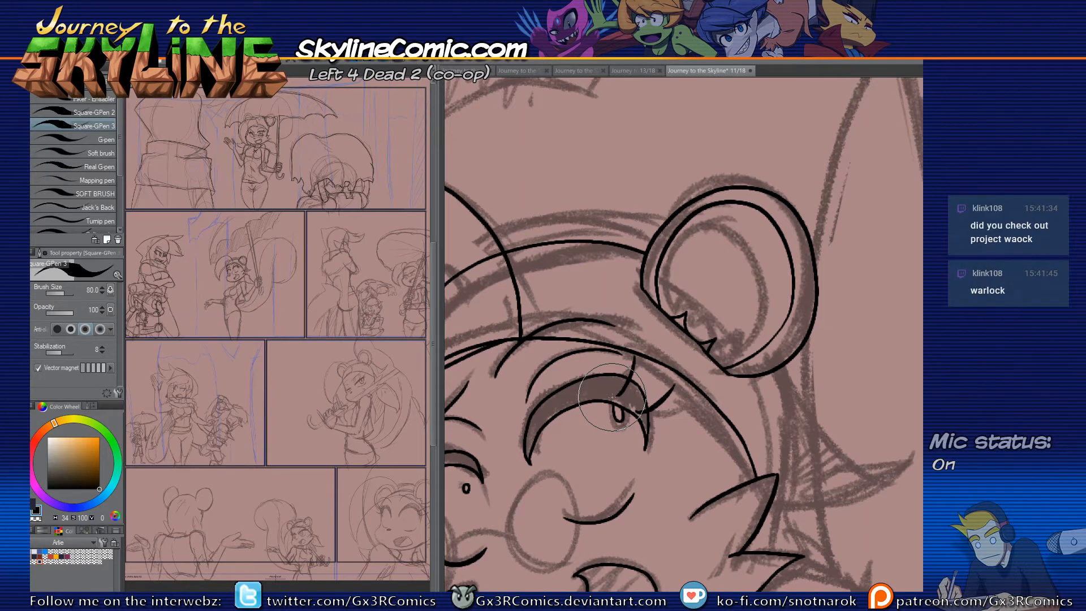
Step: Ink the hair edge running from below the near ear down to the cheek tuft
mouse_move(797, 373)
mouse_down()
mouse_move(750, 225)
mouse_move(766, 371)
mouse_move(730, 403)
mouse_up()
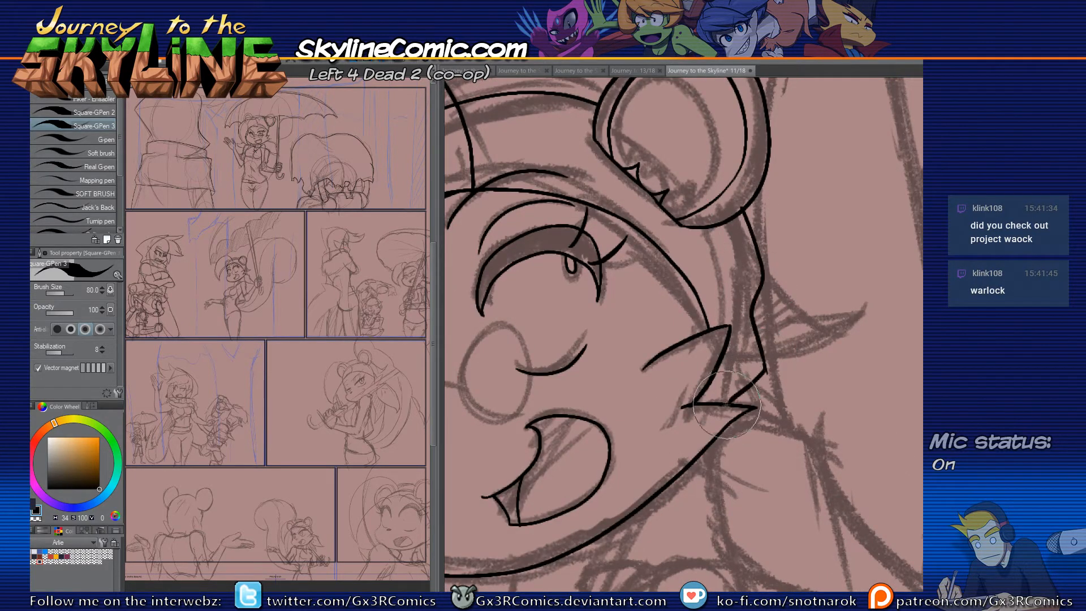
key(e)
mouse_move(768, 404)
mouse_down()
mouse_move(727, 295)
mouse_move(735, 325)
mouse_up()
key(p)
key(ctrl+z)
Step: Ink the long pointed hair lock hanging below the cheek tuft and clean up its overlapping lines
mouse_move(722, 280)
mouse_down()
mouse_move(728, 318)
mouse_move(666, 390)
mouse_move(737, 479)
mouse_move(847, 516)
mouse_up()
drag(755, 433, 686, 412)
key(ctrl+z)
mouse_move(604, 309)
mouse_down()
mouse_move(739, 479)
mouse_move(823, 491)
mouse_move(642, 284)
mouse_up()
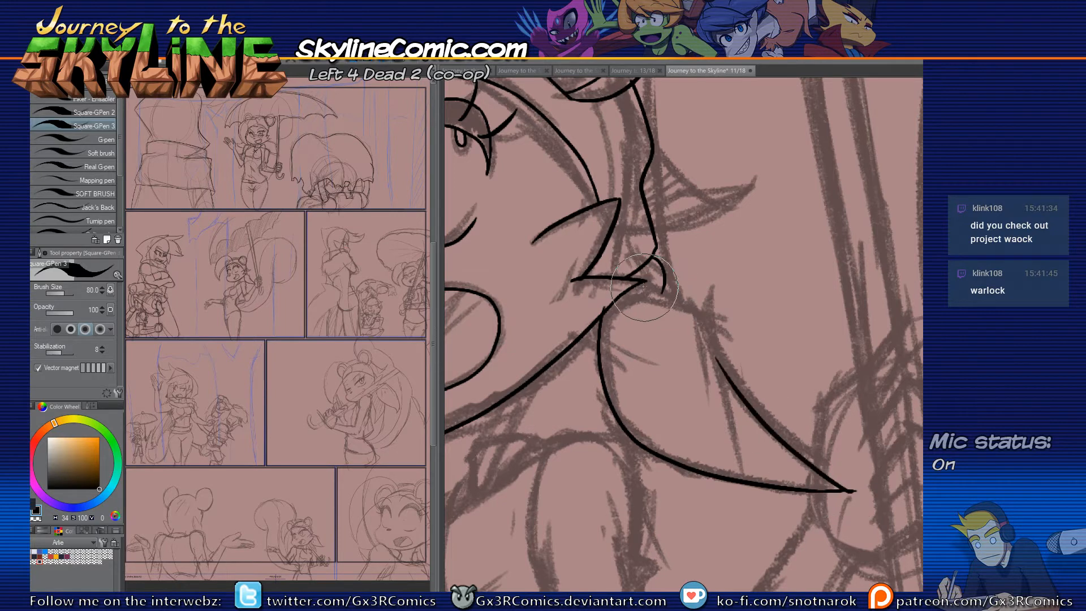
key(e)
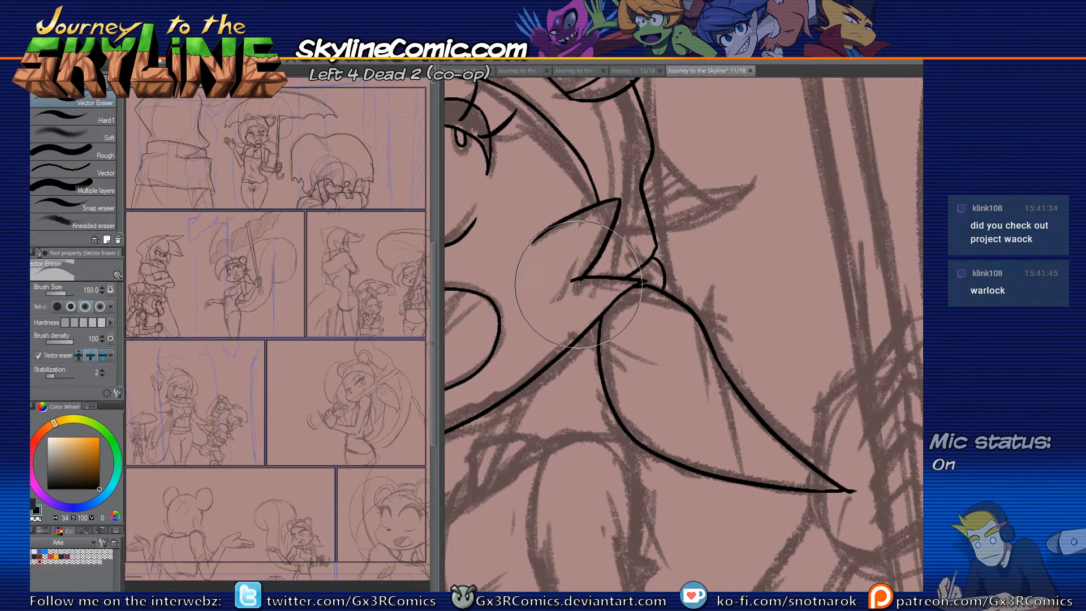
key(p)
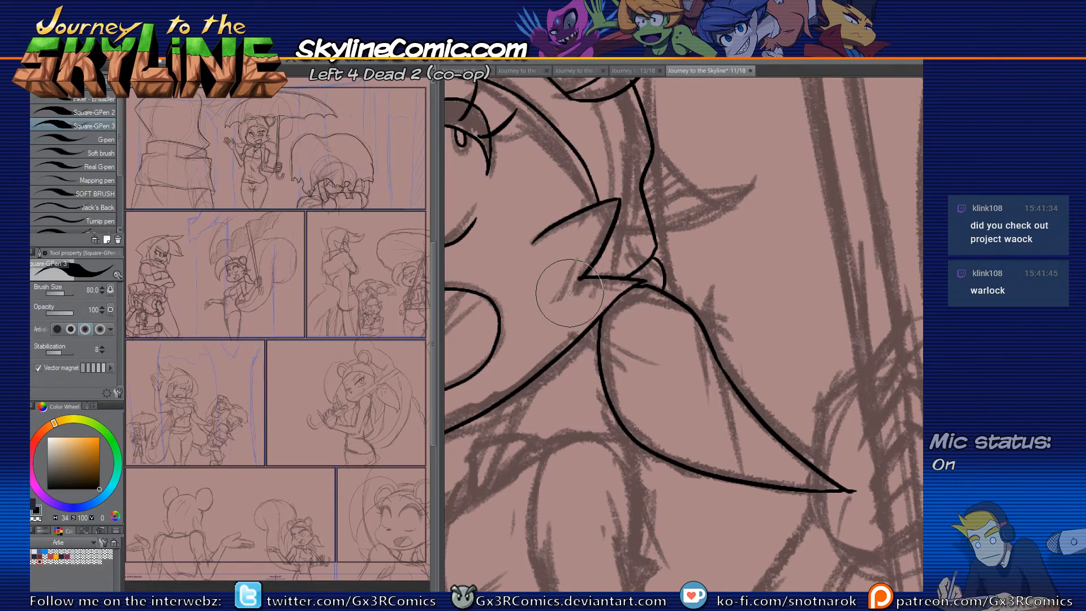
Step: Ink the short pointed hair tuft sticking out behind the head below the ear
drag(701, 237, 661, 356)
mouse_move(587, 235)
mouse_down()
mouse_move(650, 311)
mouse_move(711, 318)
mouse_up()
key(ctrl+z)
mouse_move(609, 253)
mouse_down()
mouse_move(656, 300)
mouse_move(702, 305)
mouse_move(616, 359)
mouse_up()
key(e)
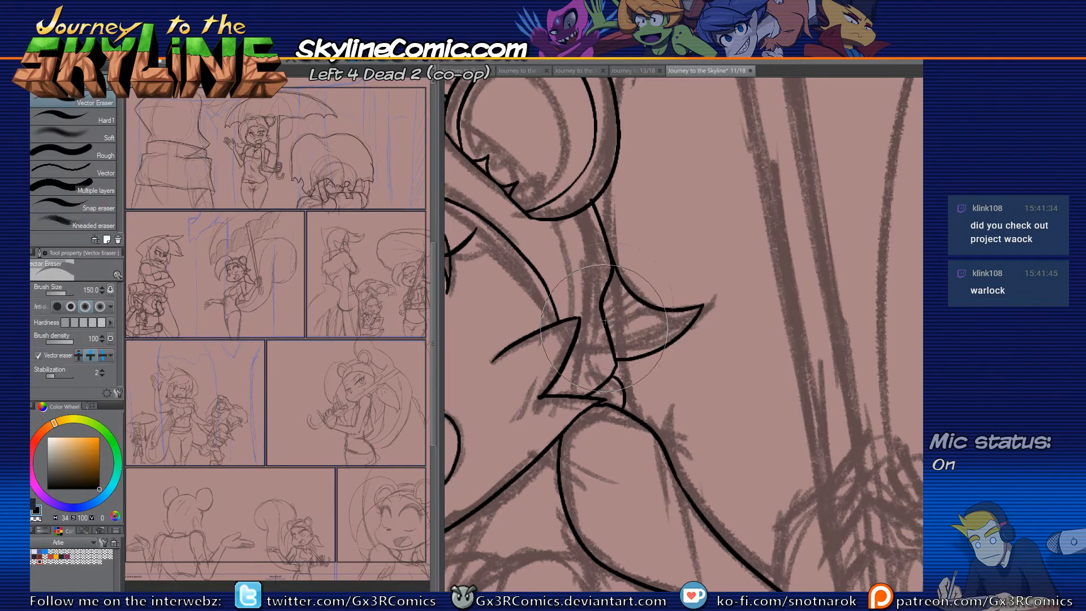
Step: Erase the overlapping line ends between the near ear and the hair tuft, keeping the ear outline intact
click(599, 189)
key(p)
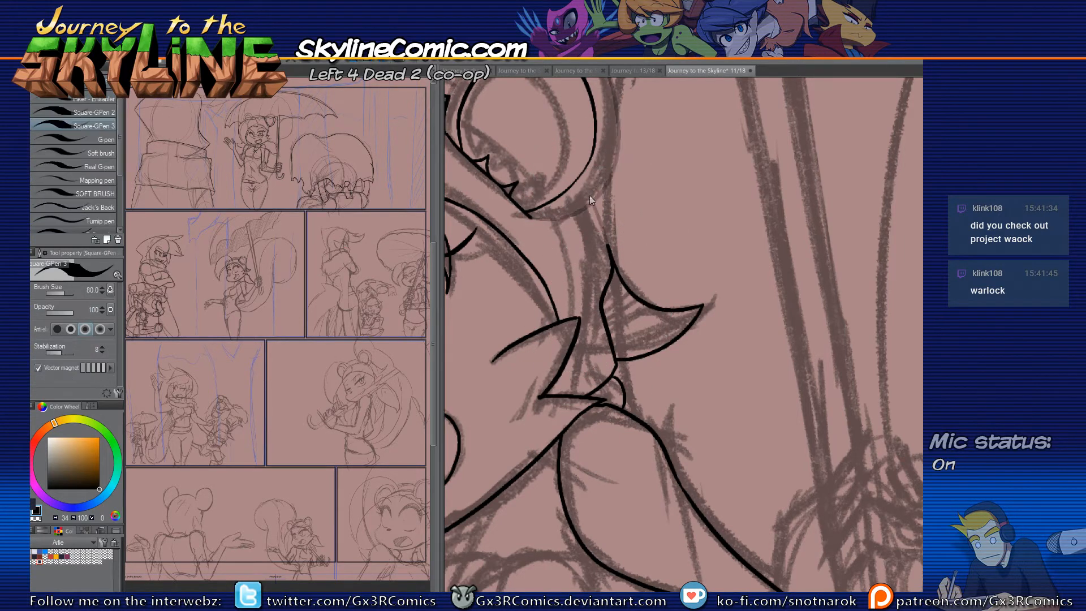
key(ctrl+z)
key(e)
drag(590, 213, 588, 467)
drag(574, 372, 662, 320)
Step: Ink the umbrella's front scalloped edge up to the panel border with the pen at brush size 100
scroll(650, 287, down, 3)
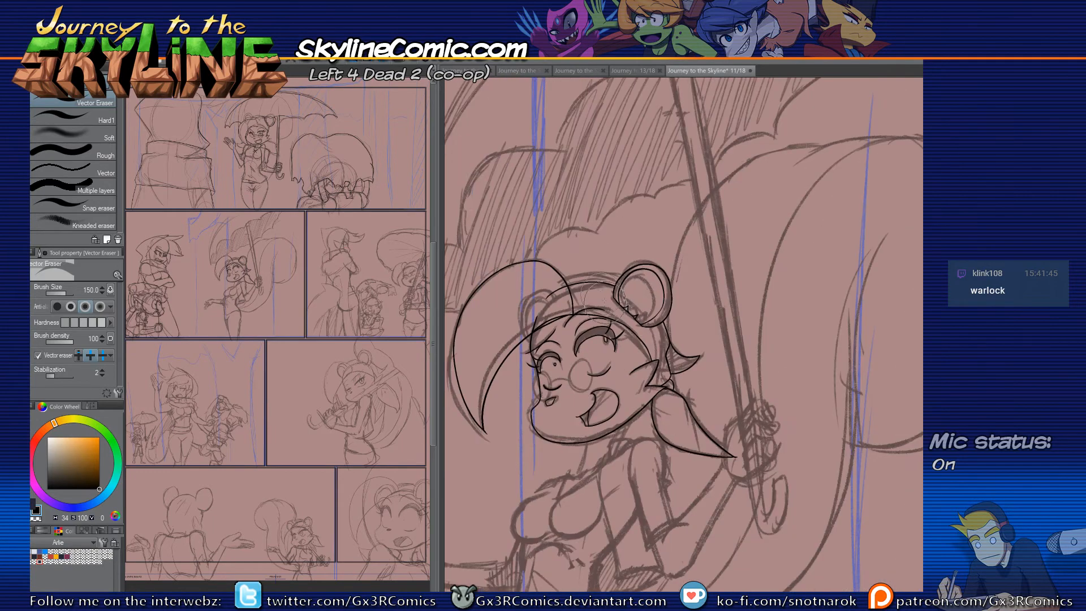
drag(504, 215, 582, 315)
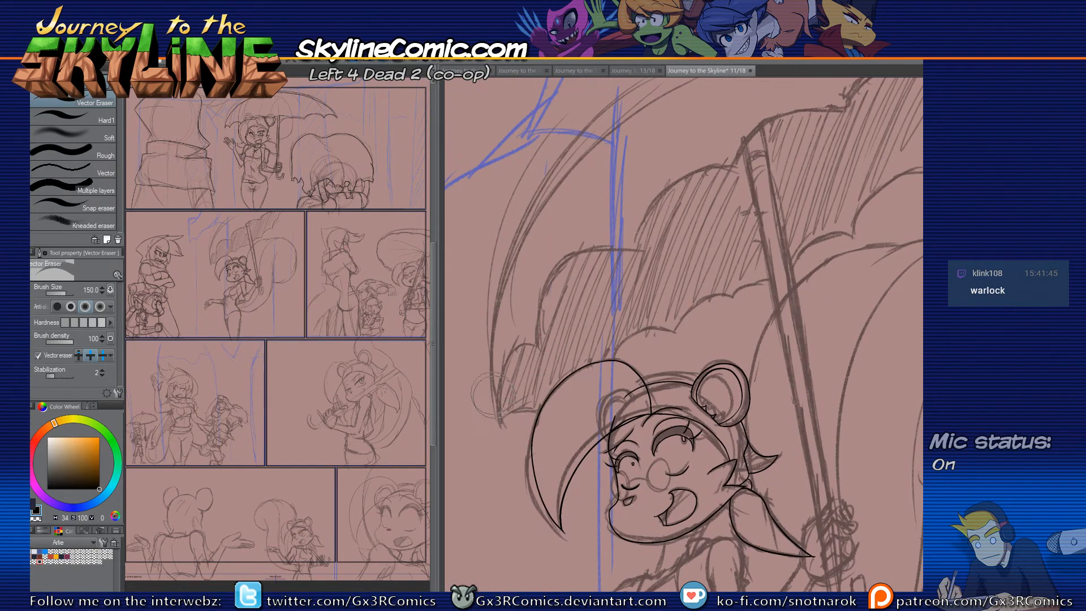
key(p)
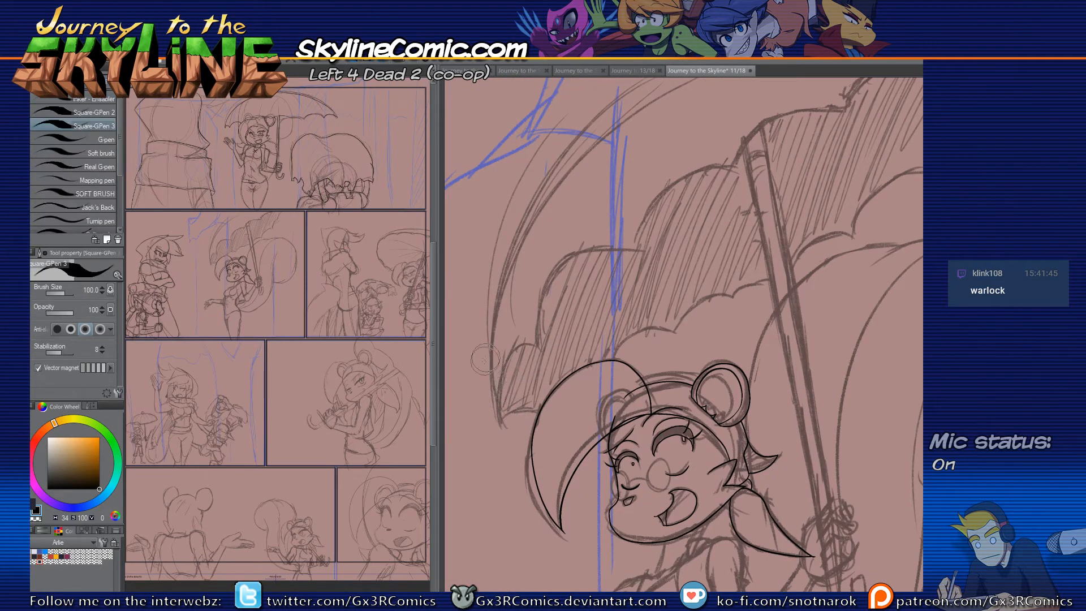
mouse_move(502, 395)
mouse_down()
mouse_move(541, 350)
mouse_move(537, 323)
mouse_move(594, 254)
mouse_move(642, 251)
mouse_move(581, 333)
mouse_move(609, 272)
mouse_move(678, 248)
mouse_move(692, 216)
mouse_move(803, 184)
mouse_up()
drag(762, 223, 666, 305)
drag(709, 263, 756, 219)
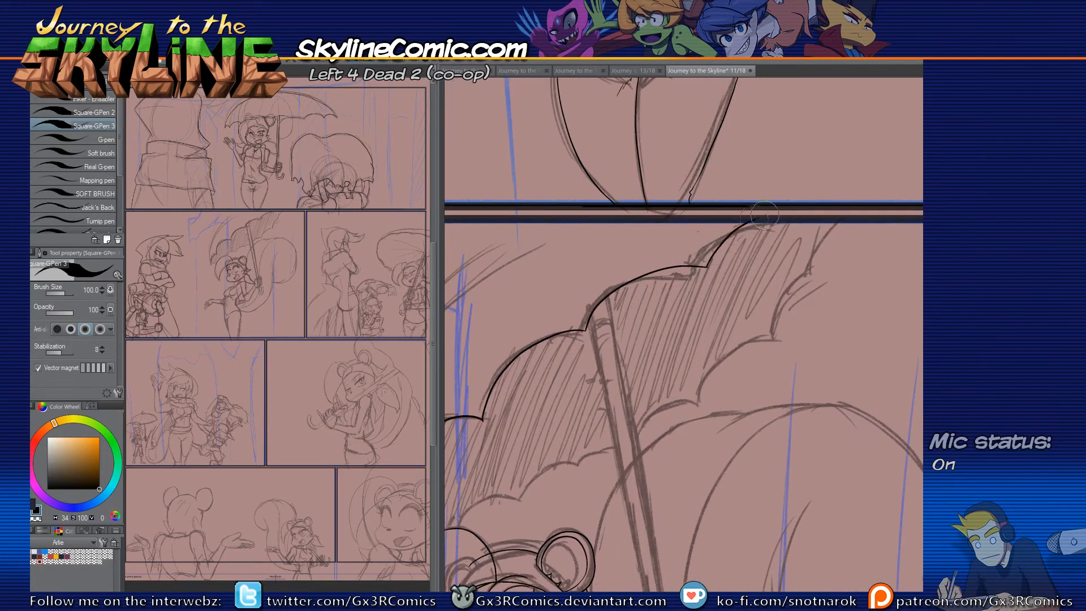
Step: Ink the umbrella's long outer curve from its lower tip up to the panel's top border
drag(632, 353, 747, 256)
drag(552, 341, 600, 339)
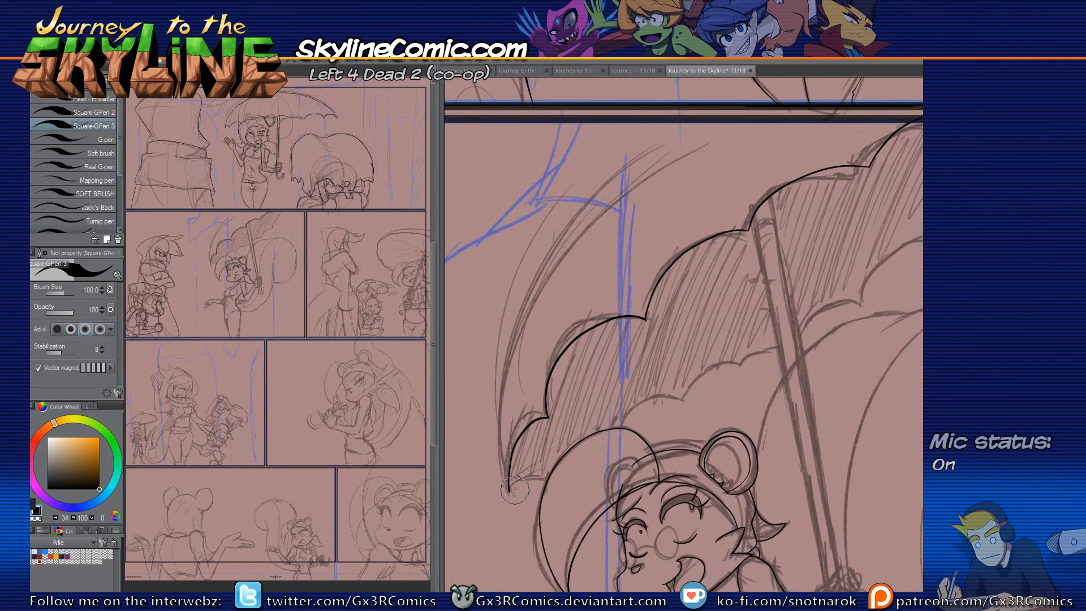
mouse_move(509, 493)
mouse_down()
mouse_move(584, 181)
mouse_move(687, 113)
mouse_up()
key(ctrl+z)
mouse_move(507, 490)
mouse_down()
mouse_move(528, 280)
mouse_move(684, 120)
mouse_move(702, 115)
mouse_up()
Step: Draw straight line segments along the panel's top border around the umbrella and erase the overshooting ends
key(u)
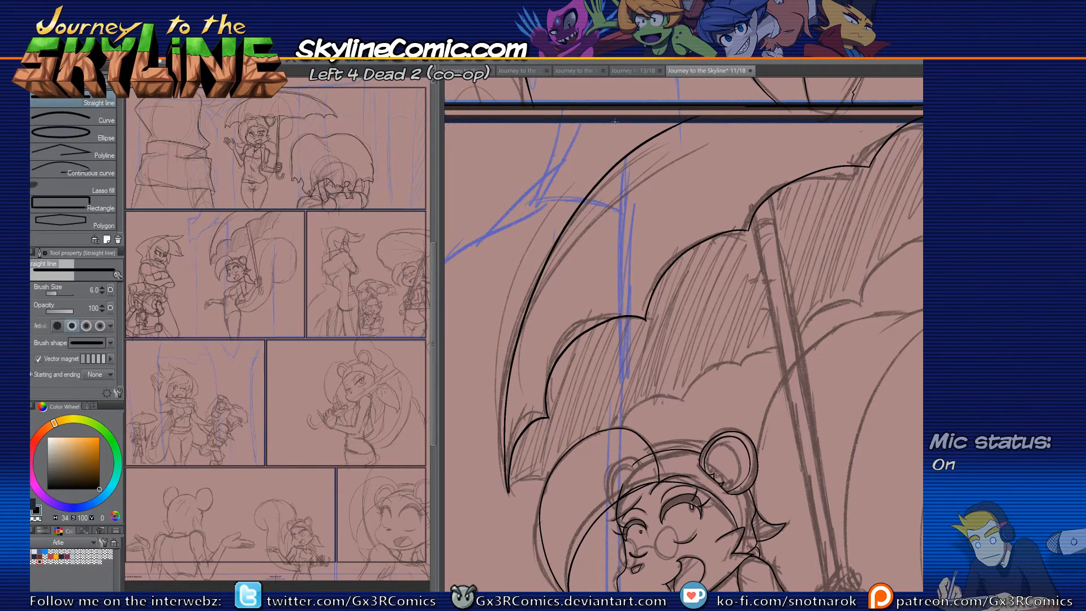
drag(543, 227, 462, 335)
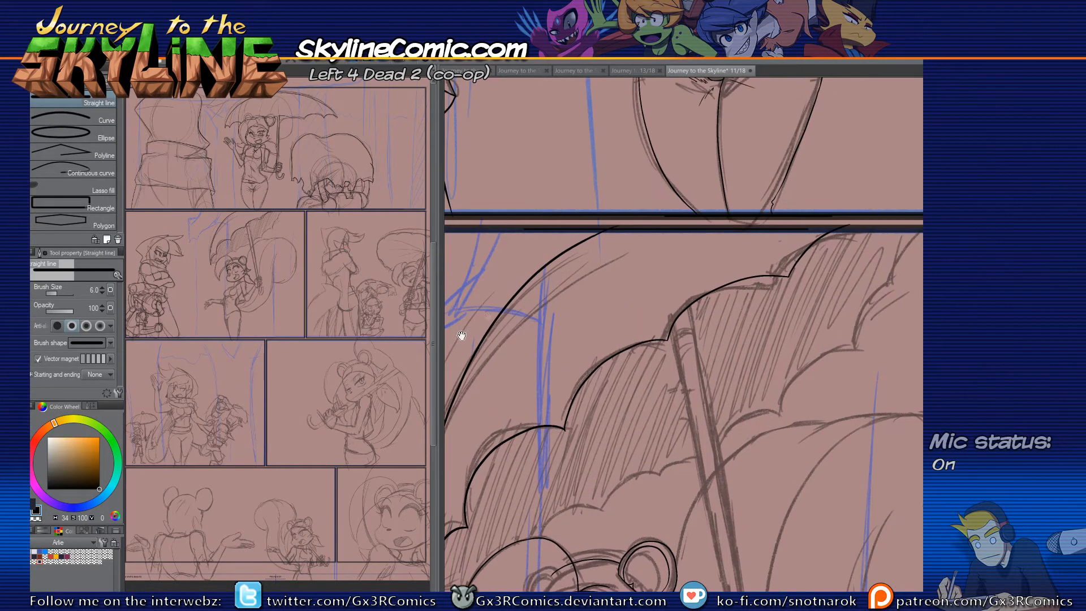
mouse_move(797, 221)
mouse_down()
mouse_move(657, 258)
mouse_move(870, 266)
mouse_up()
key(e)
drag(705, 253, 728, 260)
key(u)
drag(492, 269, 647, 261)
key(e)
key(u)
Step: Ink the short lower edge of the umbrella from its pointed tip to the hair and trim the overlap
drag(763, 305, 585, 335)
key(p)
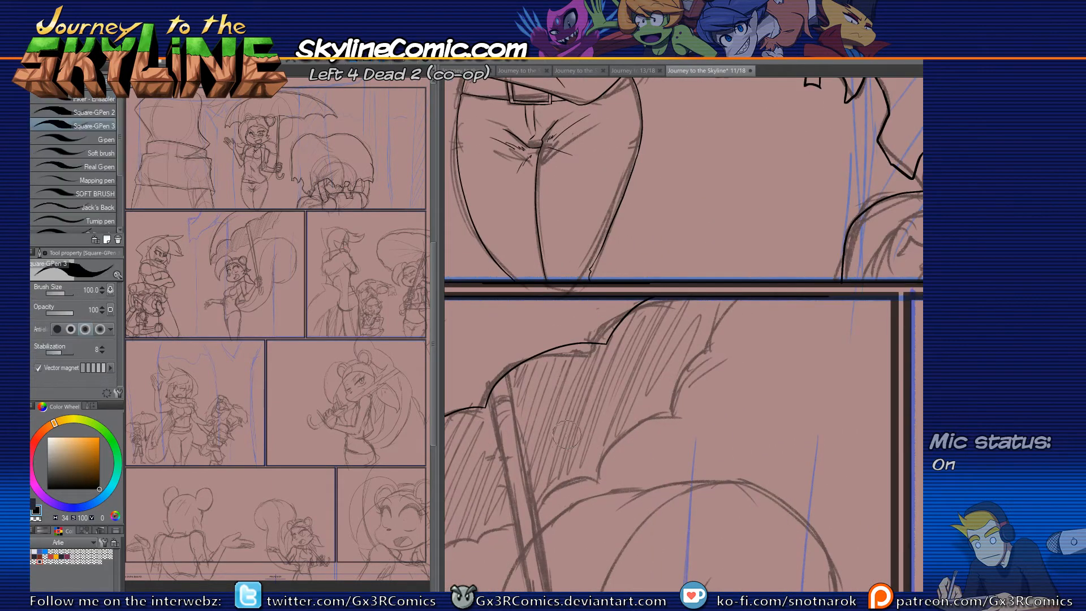
drag(558, 459, 643, 230)
drag(562, 307, 683, 300)
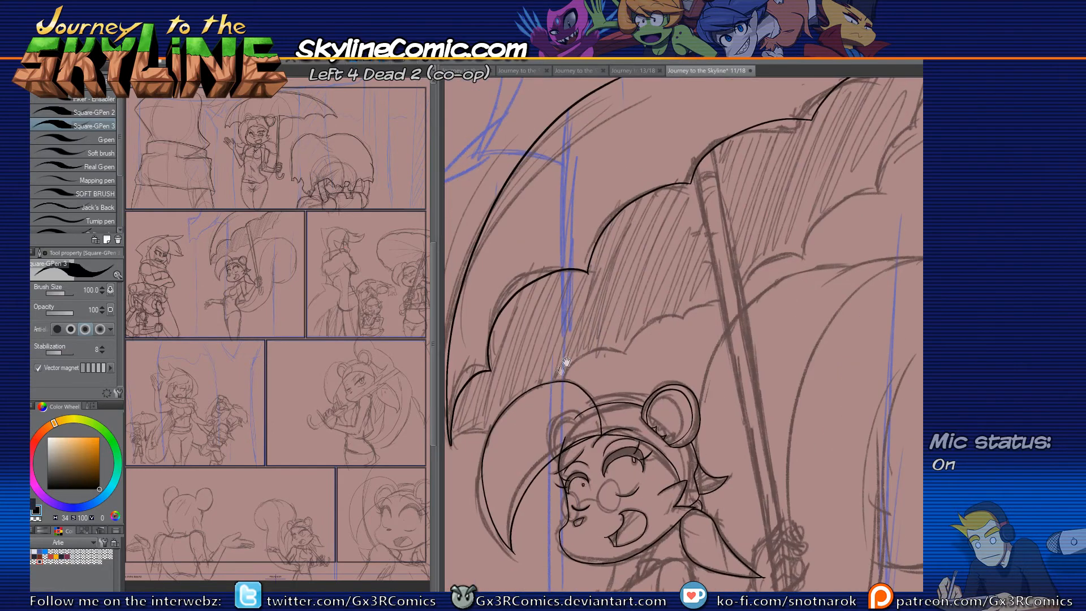
drag(575, 352, 627, 294)
drag(504, 381, 550, 365)
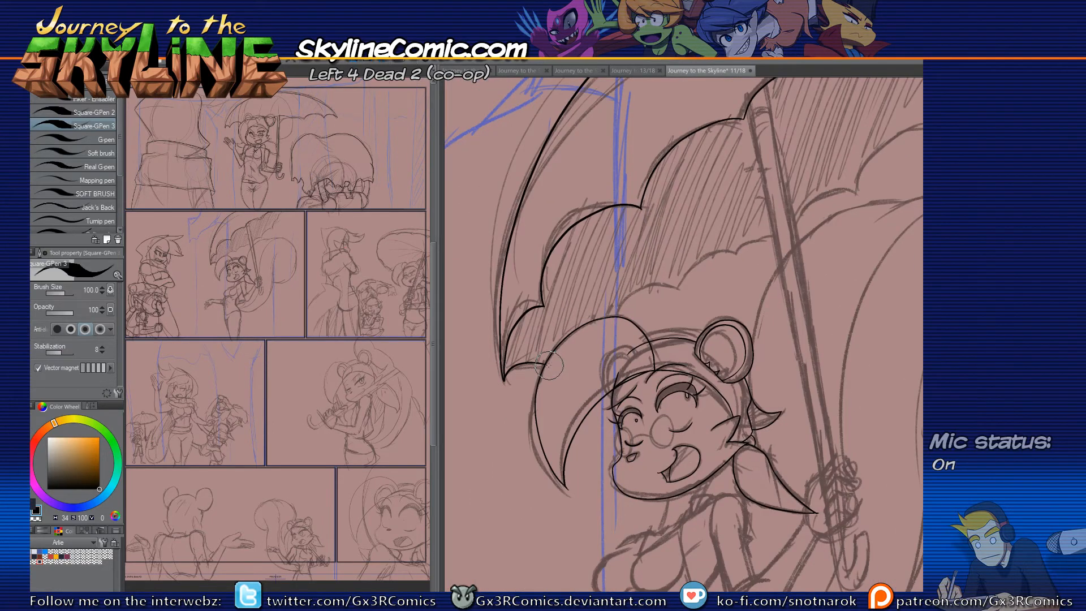
key(e)
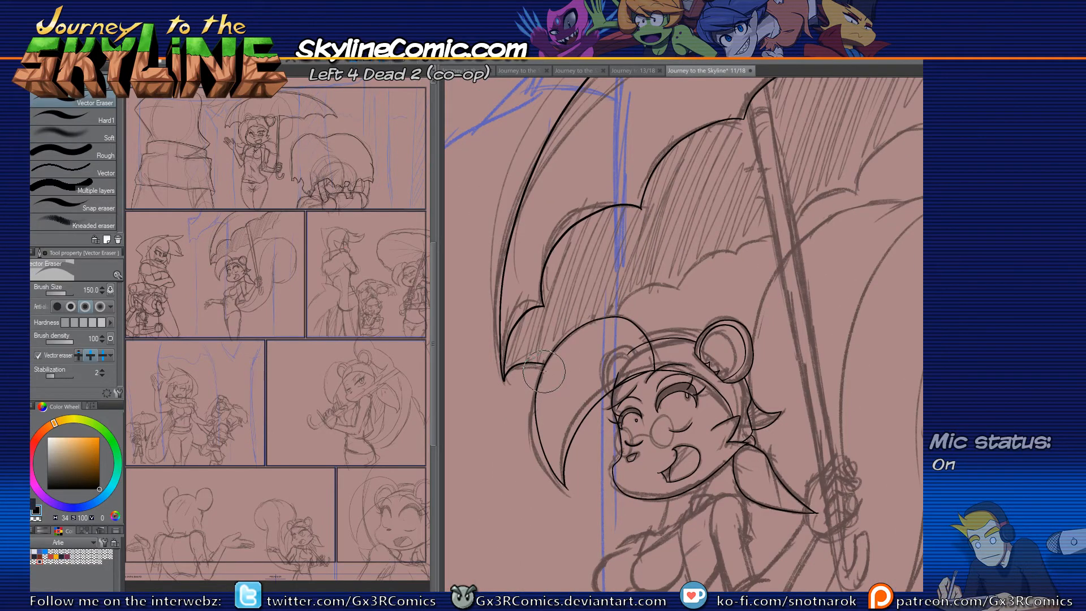
key(p)
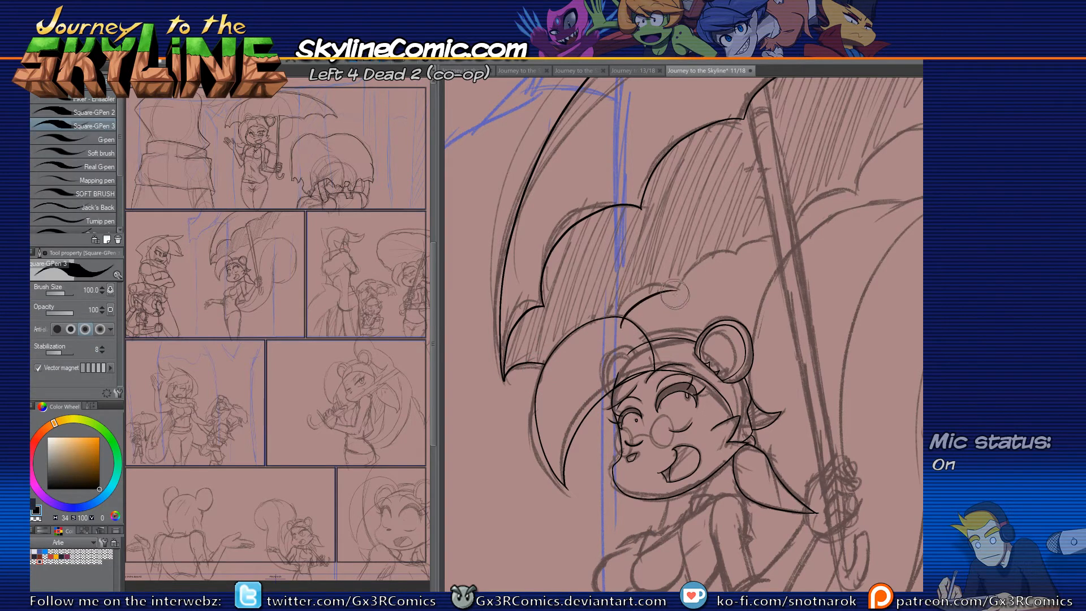
Step: Ink the umbrella's rear scalloped edge from the top of the hair towards the pole
mouse_move(616, 327)
mouse_down()
mouse_move(652, 294)
mouse_move(689, 288)
mouse_move(690, 278)
mouse_move(734, 260)
mouse_up()
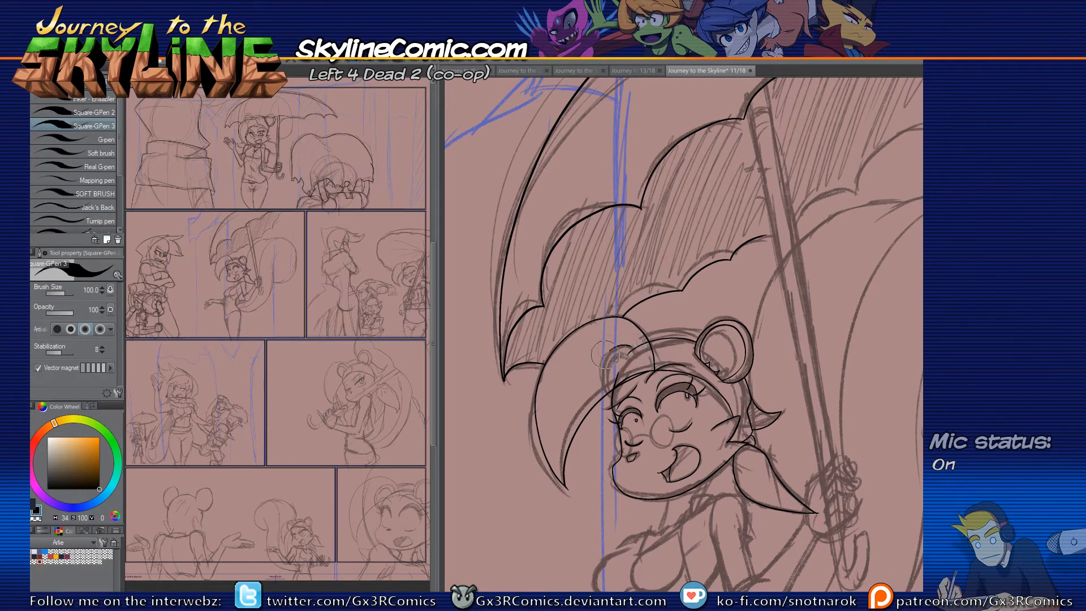
drag(623, 349, 602, 382)
drag(698, 394, 665, 408)
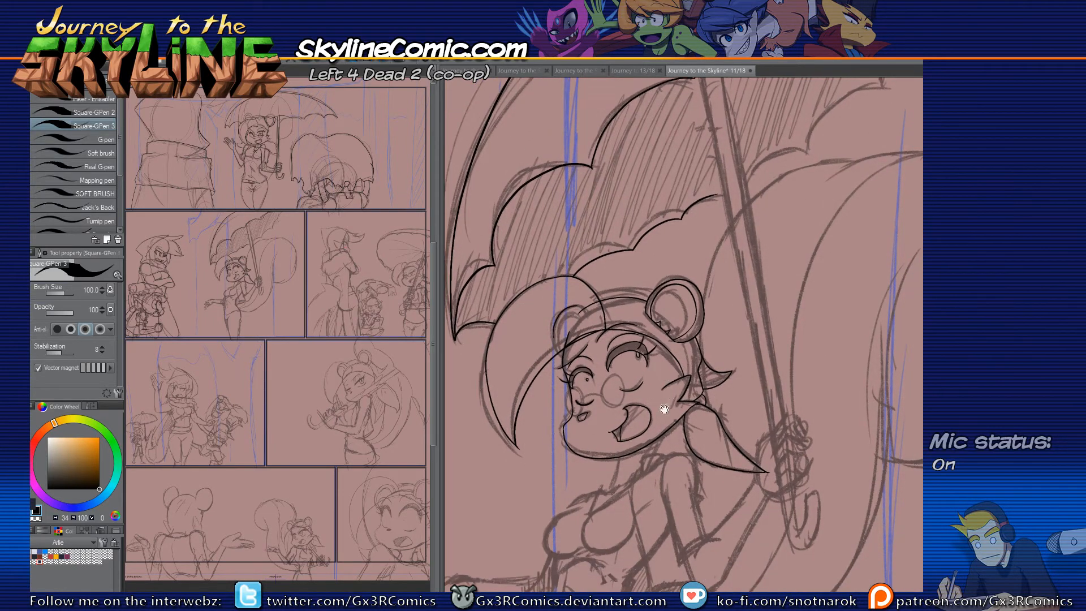
Step: Ink the round glasses lens beside the character's nose and adjust the outline's control points to fit the sketch
mouse_move(577, 402)
mouse_down()
mouse_move(606, 404)
mouse_move(628, 437)
mouse_move(594, 476)
mouse_up()
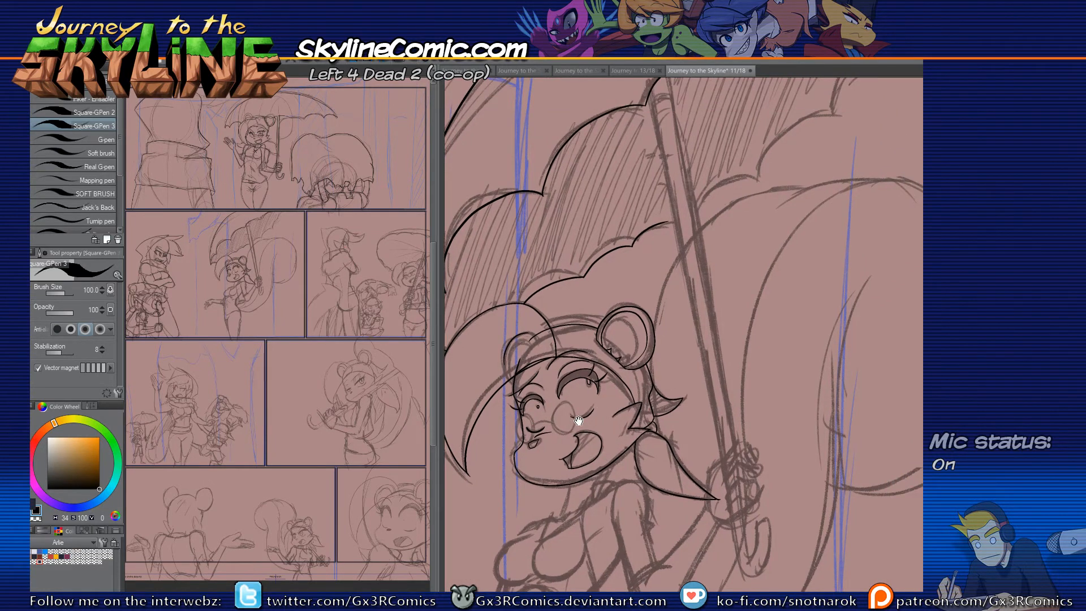
scroll(753, 417, up, 2)
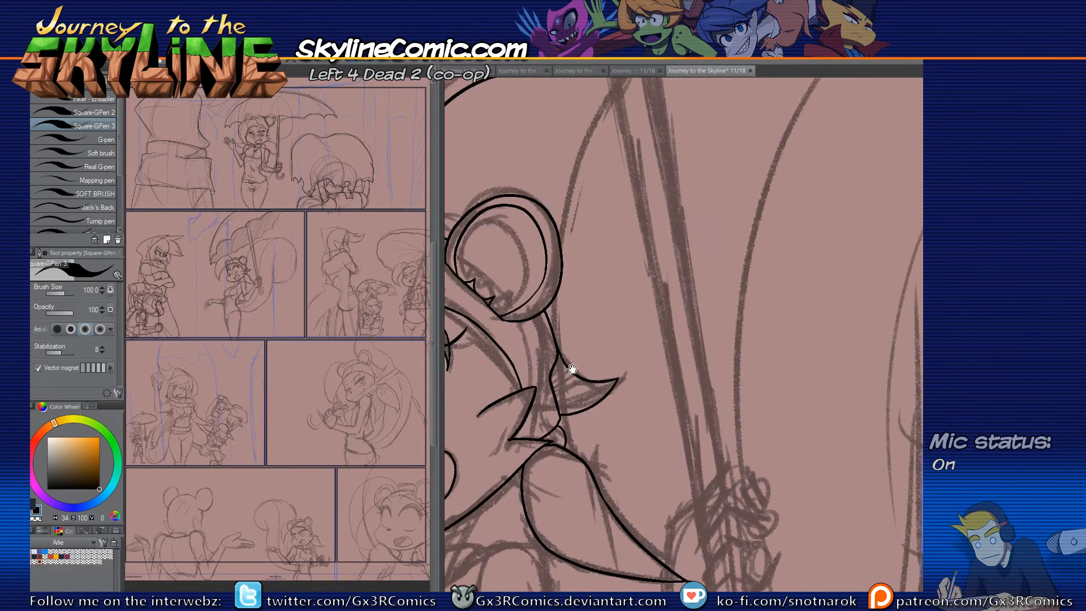
drag(572, 369, 773, 317)
scroll(590, 341, up, 1)
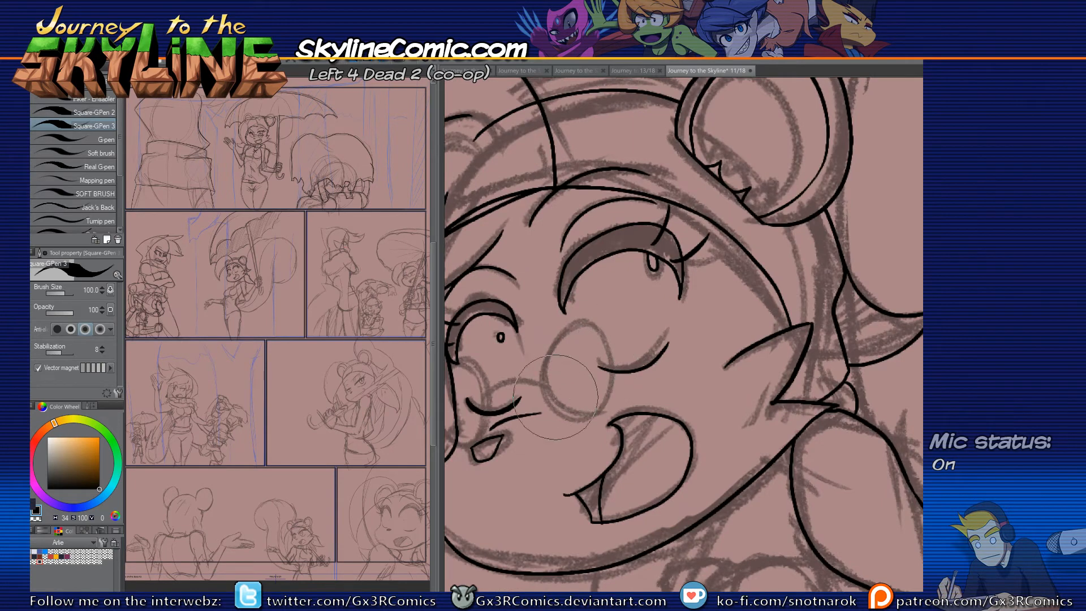
drag(545, 367, 581, 422)
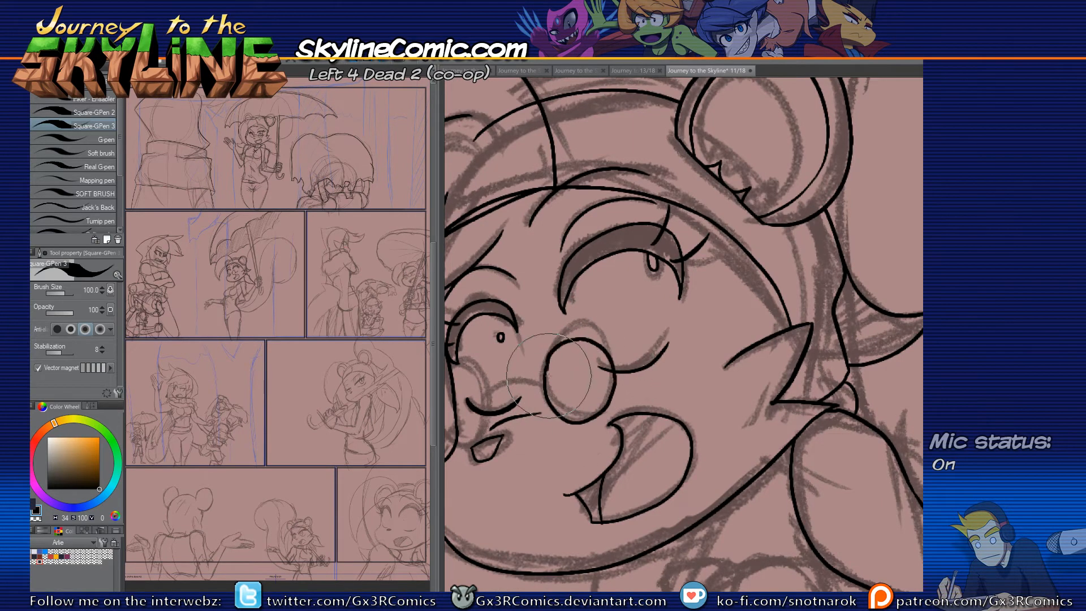
key(ctrl+z)
mouse_move(553, 343)
mouse_down()
mouse_move(546, 367)
mouse_move(573, 415)
mouse_move(608, 383)
mouse_move(597, 342)
mouse_move(551, 345)
mouse_up()
key(y)
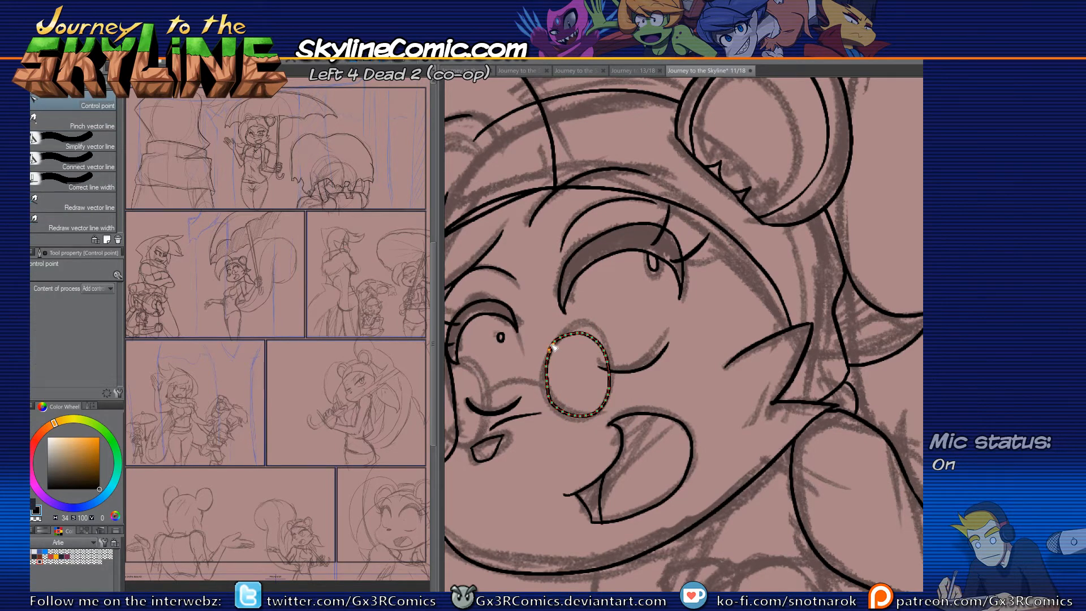
key(p)
Step: Ink the smaller far lens of the glasses and the arched bridge joining it to the near lens, trimming overlaps
drag(529, 365, 597, 311)
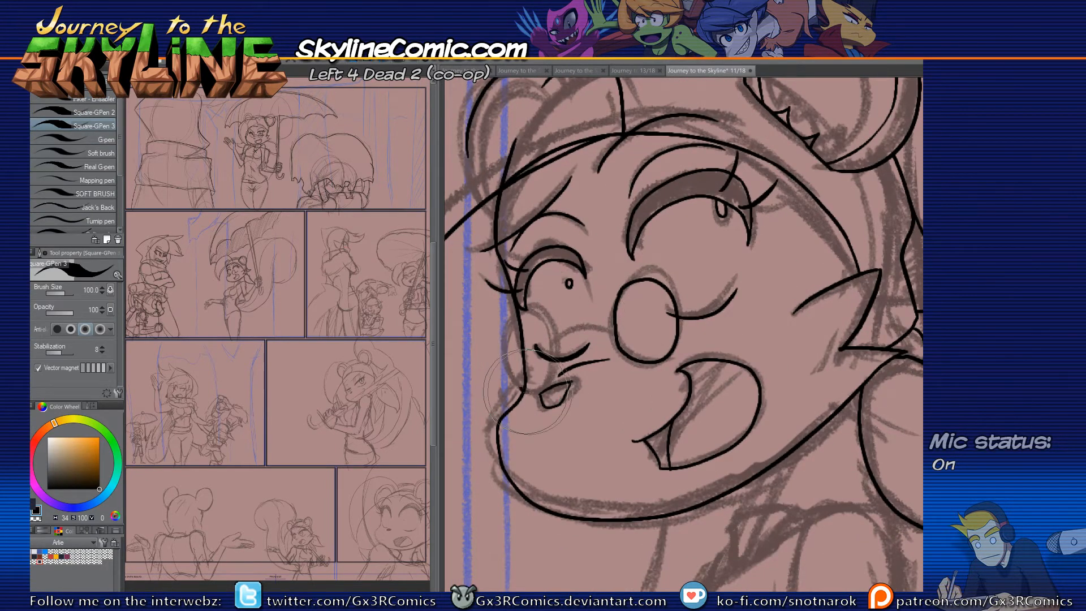
mouse_move(559, 355)
mouse_down()
mouse_move(512, 350)
mouse_move(537, 392)
mouse_up()
drag(559, 355, 578, 332)
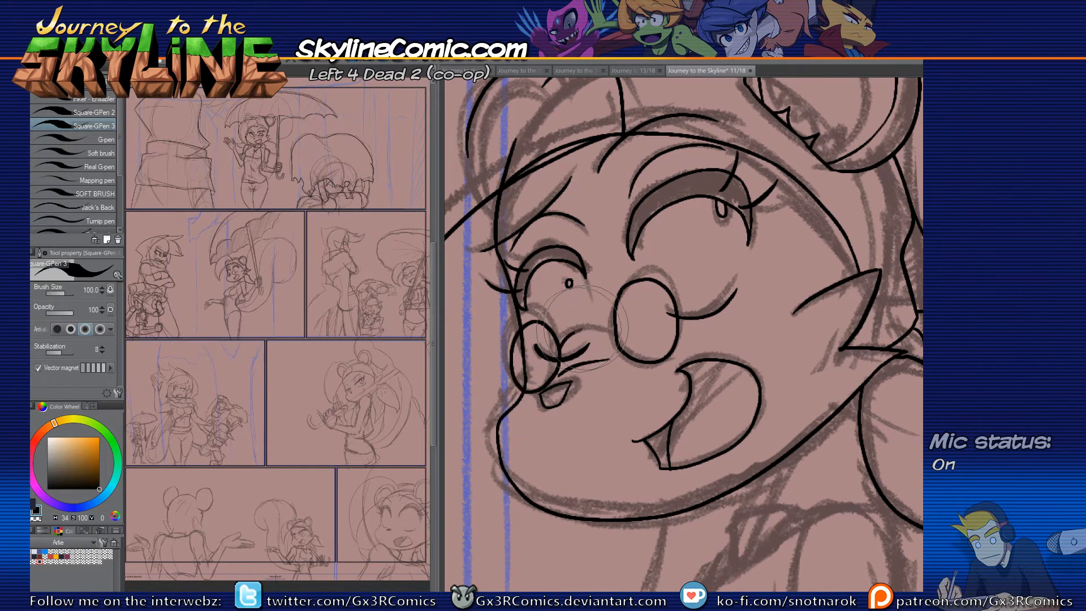
key(e)
key(p)
Step: Ink the two neck lines running down from the jaw to the collar area
mouse_move(602, 342)
mouse_down()
mouse_move(572, 371)
mouse_move(577, 388)
mouse_move(665, 403)
mouse_move(728, 326)
mouse_up()
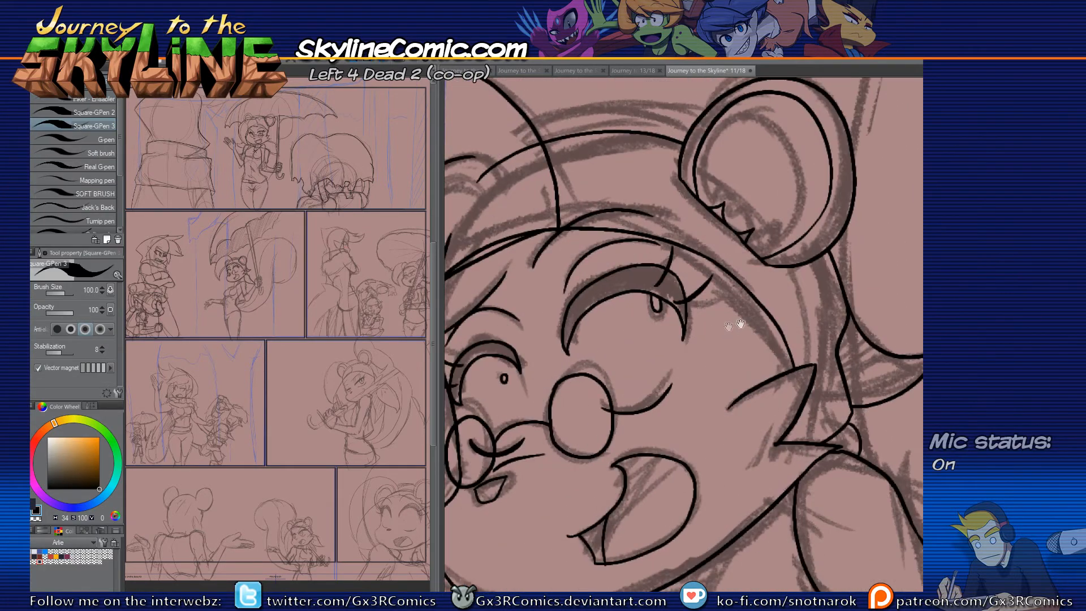
drag(824, 344, 672, 421)
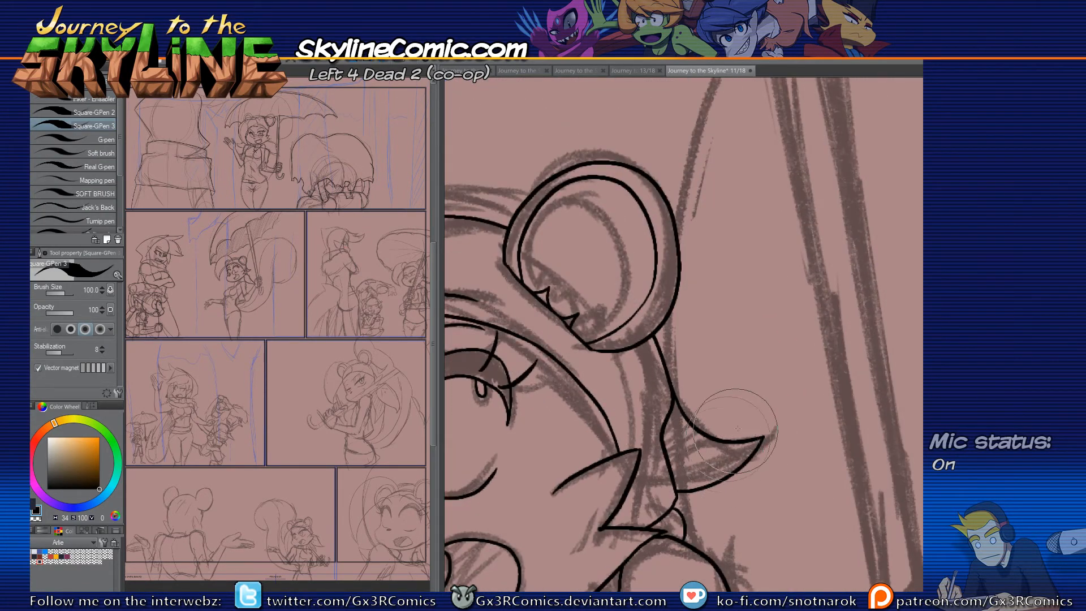
scroll(755, 411, down, 1)
scroll(756, 415, down, 1)
drag(785, 501, 730, 322)
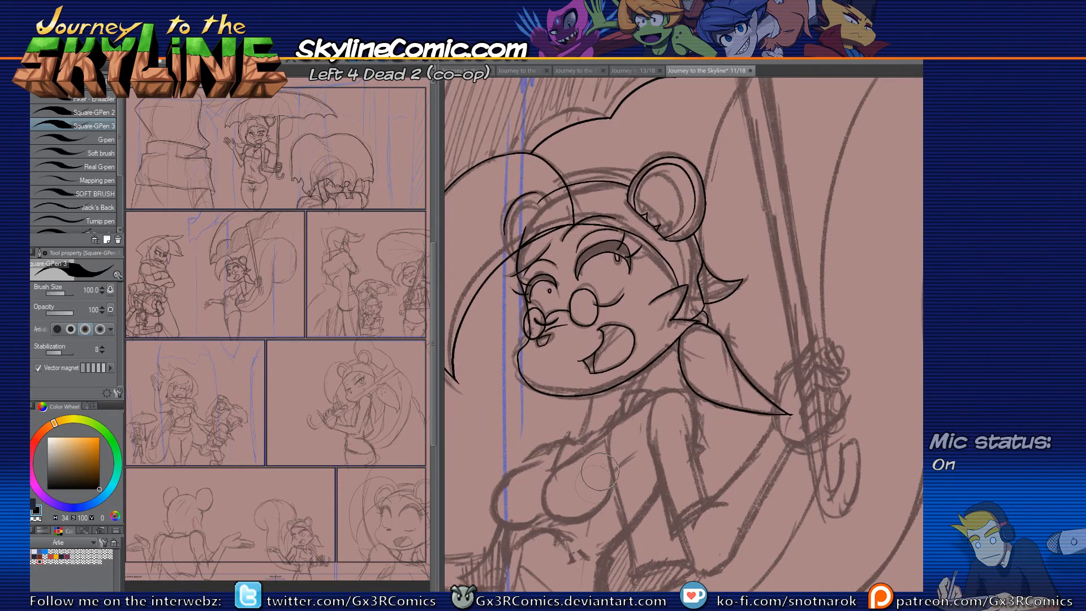
scroll(626, 410, up, 1)
drag(627, 401, 681, 334)
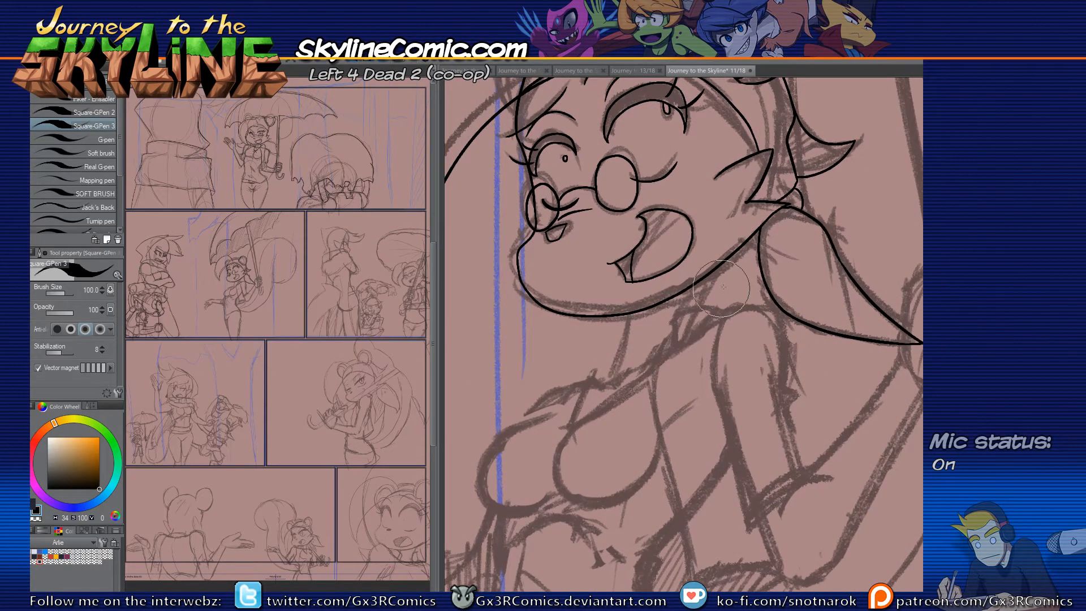
drag(714, 270, 689, 336)
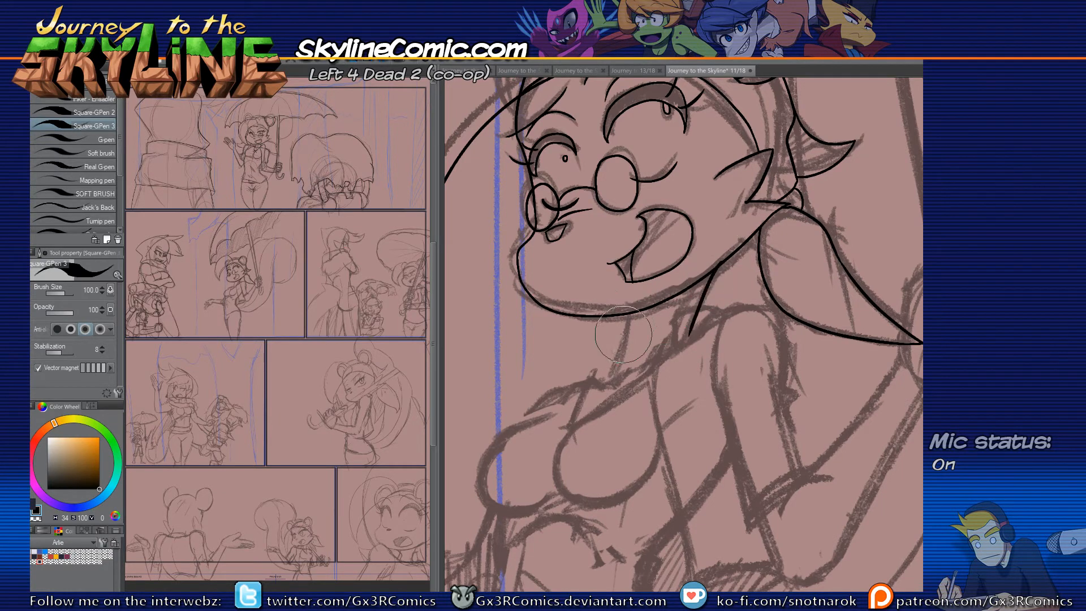
drag(629, 315, 609, 376)
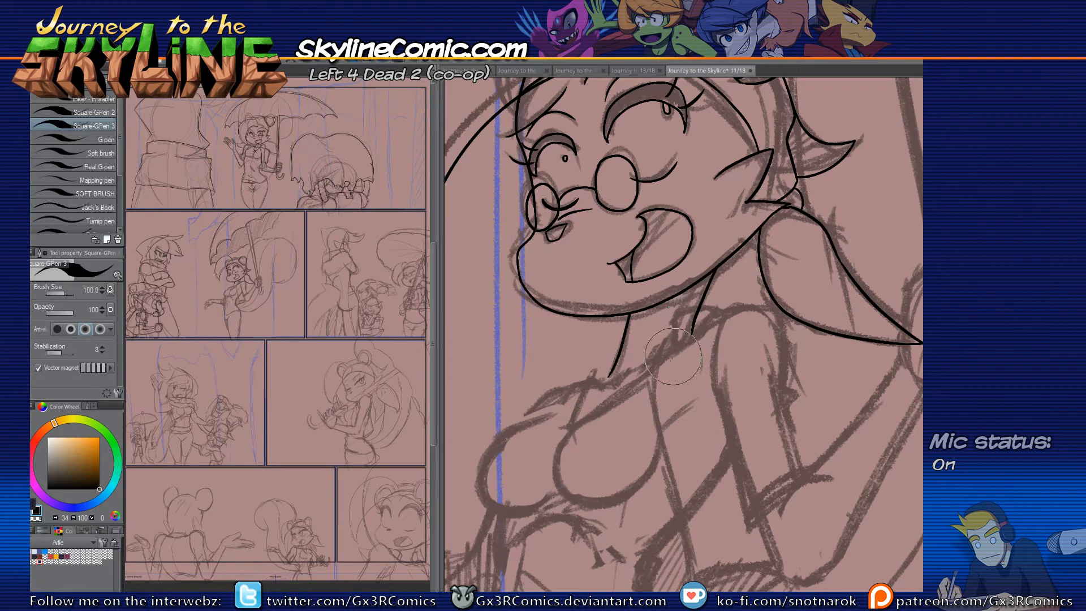
Step: Ink the jacket's collar, front edge and lower hem, plus the rounded shoulder down to the torn notch in the sleeve
mouse_move(666, 343)
mouse_down()
mouse_move(673, 318)
mouse_move(721, 306)
mouse_move(656, 351)
mouse_move(647, 376)
mouse_move(678, 482)
mouse_up()
key(e)
key(p)
mouse_move(668, 477)
mouse_down()
mouse_move(636, 320)
mouse_move(663, 421)
mouse_move(753, 409)
mouse_move(679, 471)
mouse_up()
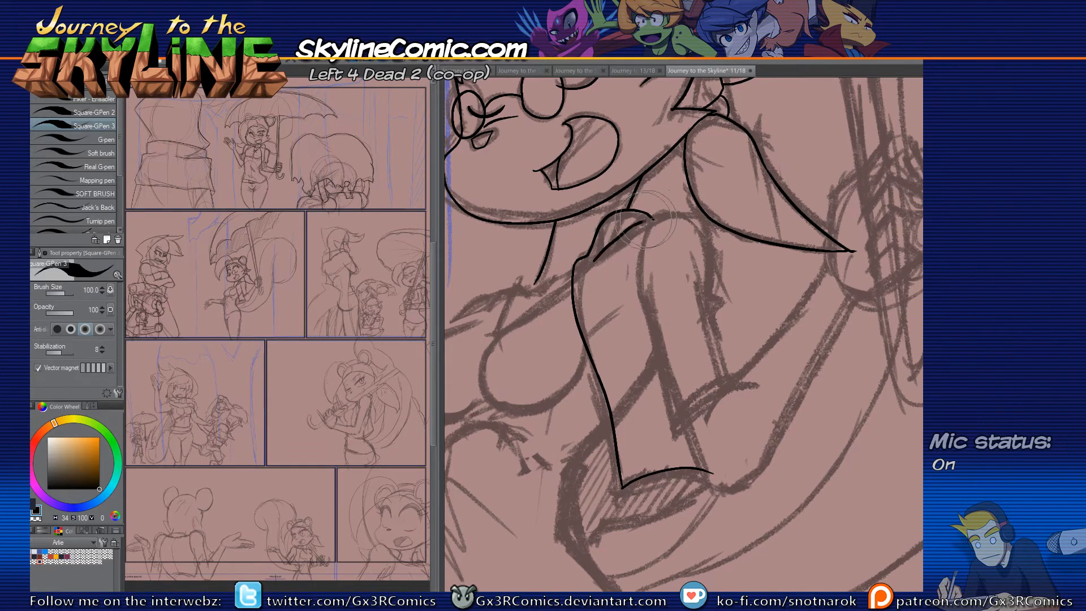
mouse_move(600, 250)
mouse_down()
mouse_move(696, 214)
mouse_move(718, 305)
mouse_up()
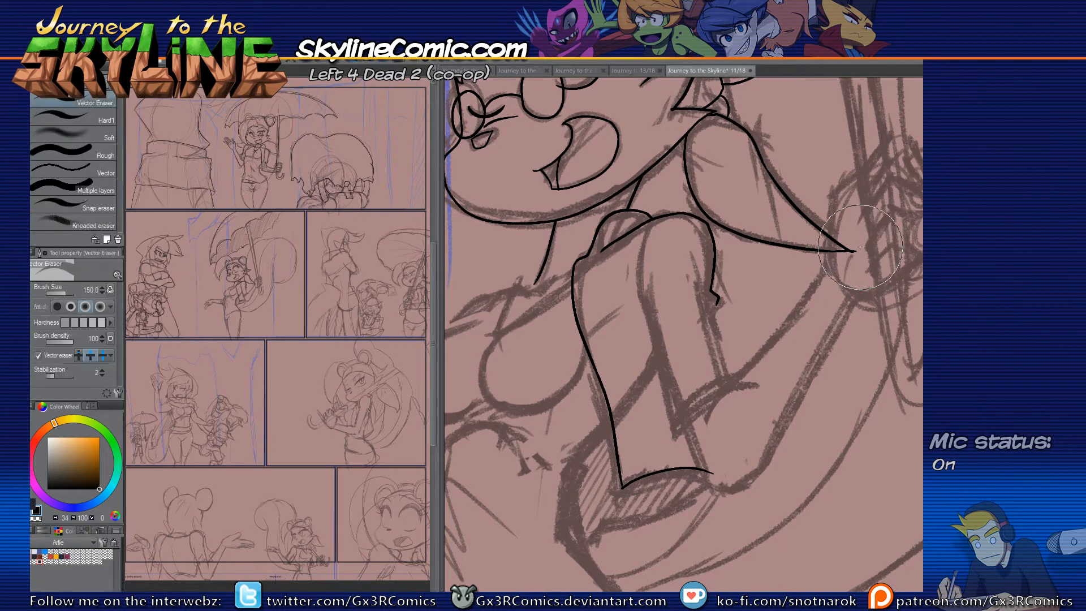
drag(742, 302, 649, 426)
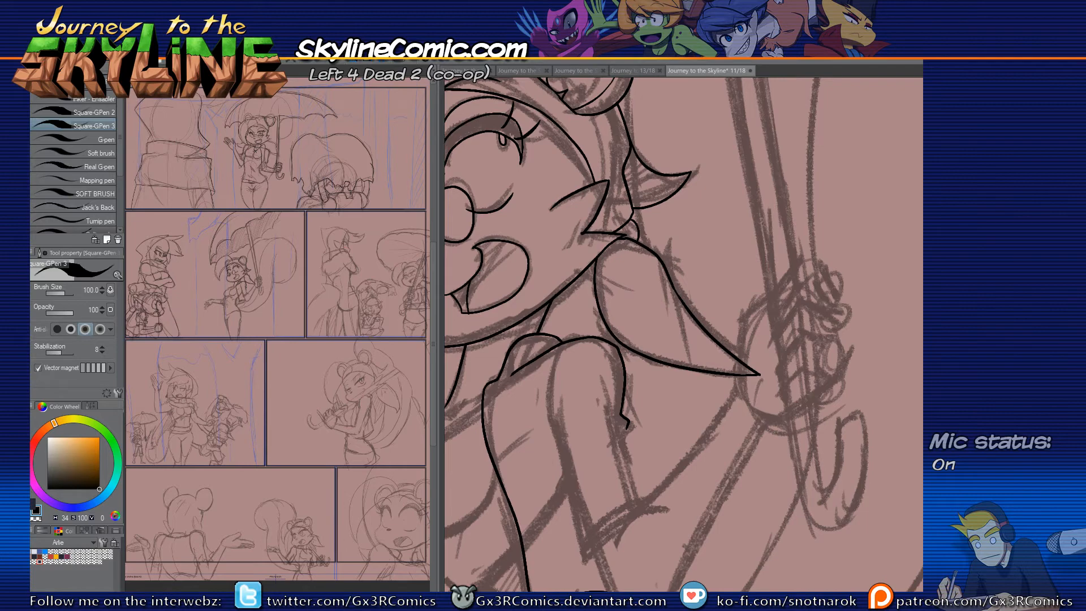
Step: Draw two parallel straight lines for the umbrella pole from the canopy down to the handle and trim the ends
mouse_move(660, 202)
mouse_down()
mouse_move(636, 349)
mouse_move(629, 311)
mouse_move(580, 473)
mouse_up()
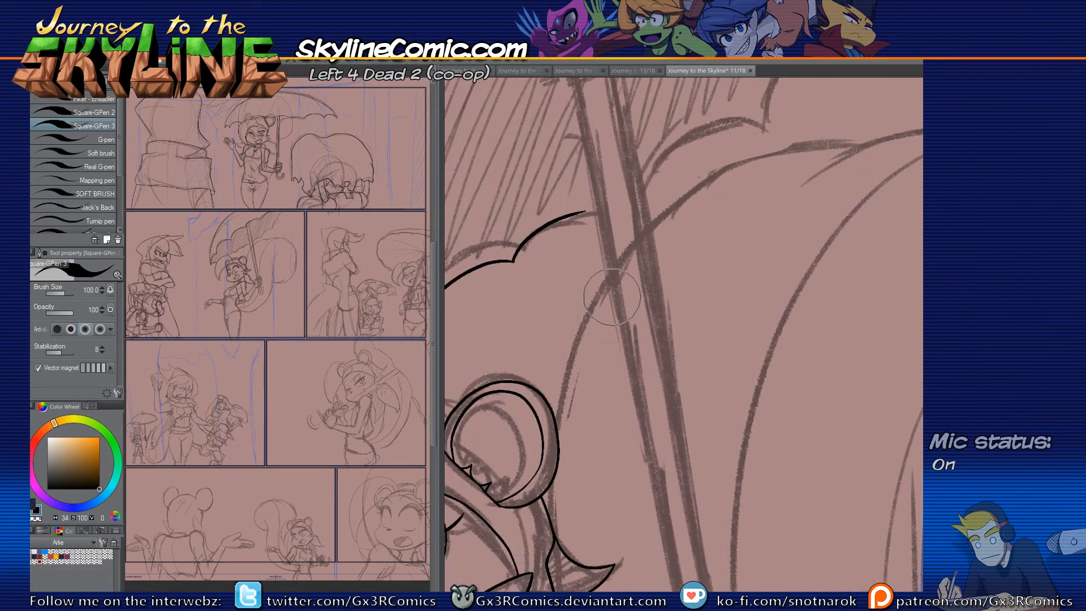
scroll(613, 166, down, 3)
key(alt)
key(u)
drag(582, 90, 649, 418)
drag(589, 87, 655, 415)
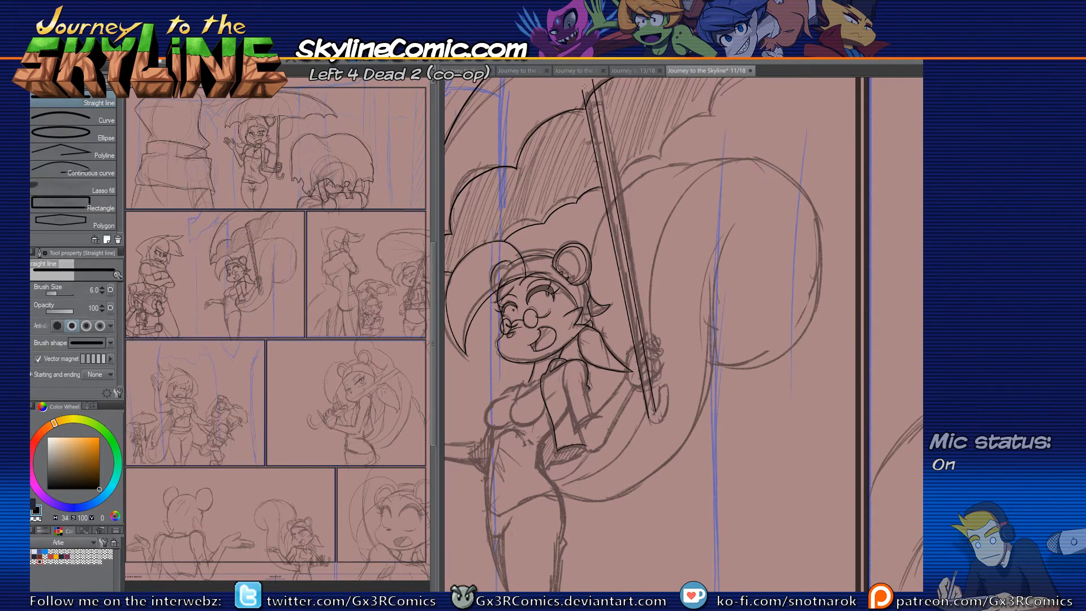
key(e)
key(u)
drag(597, 334, 588, 351)
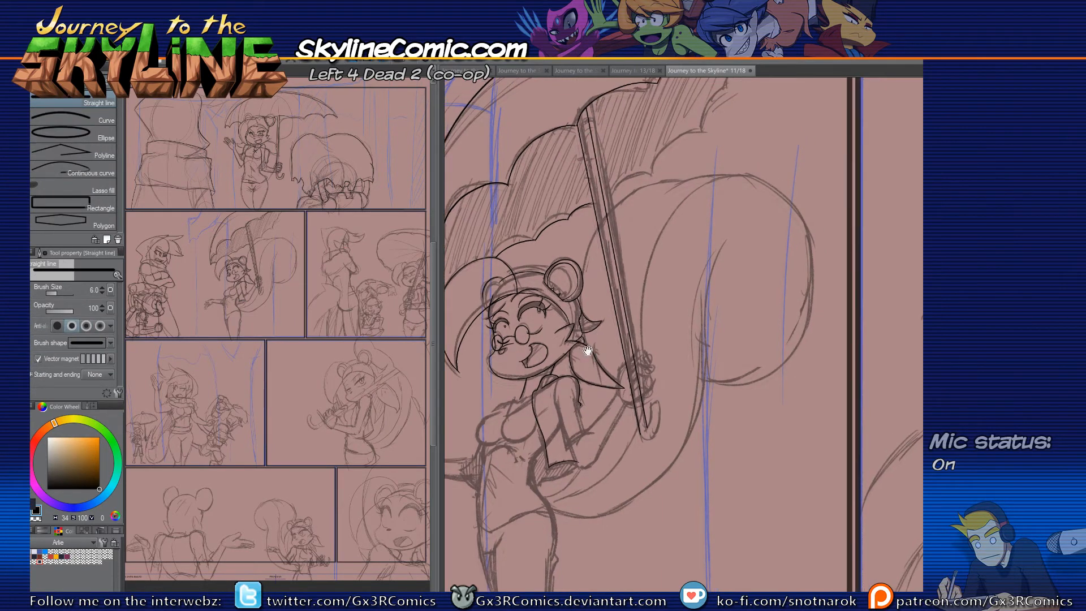
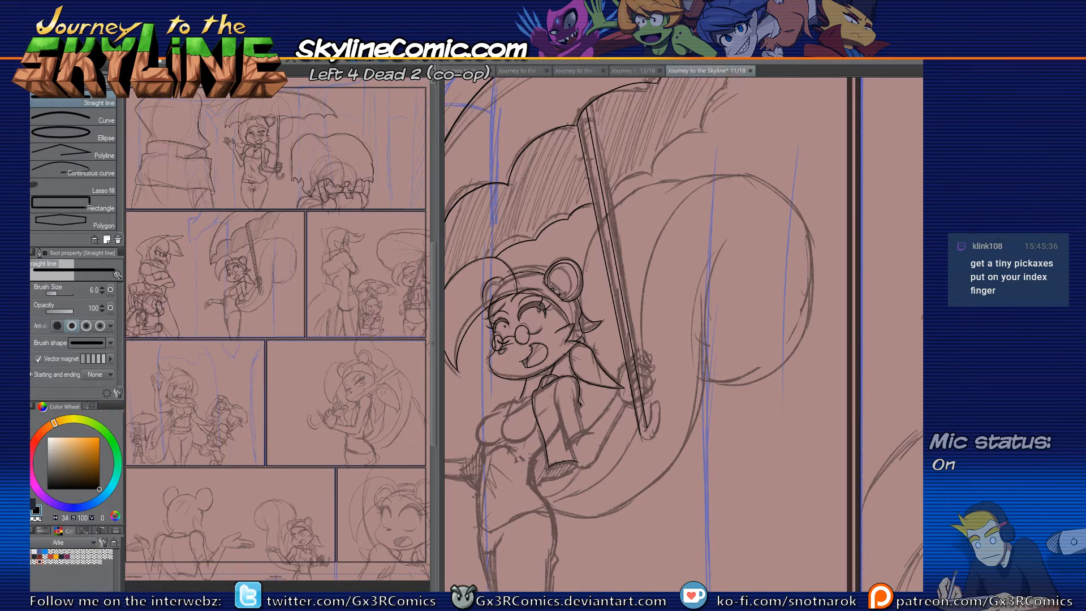
Step: Extend the canopy's scalloped edge to the pole, ink the first scallop on its far side and erase the overlaps
scroll(600, 217, up, 3)
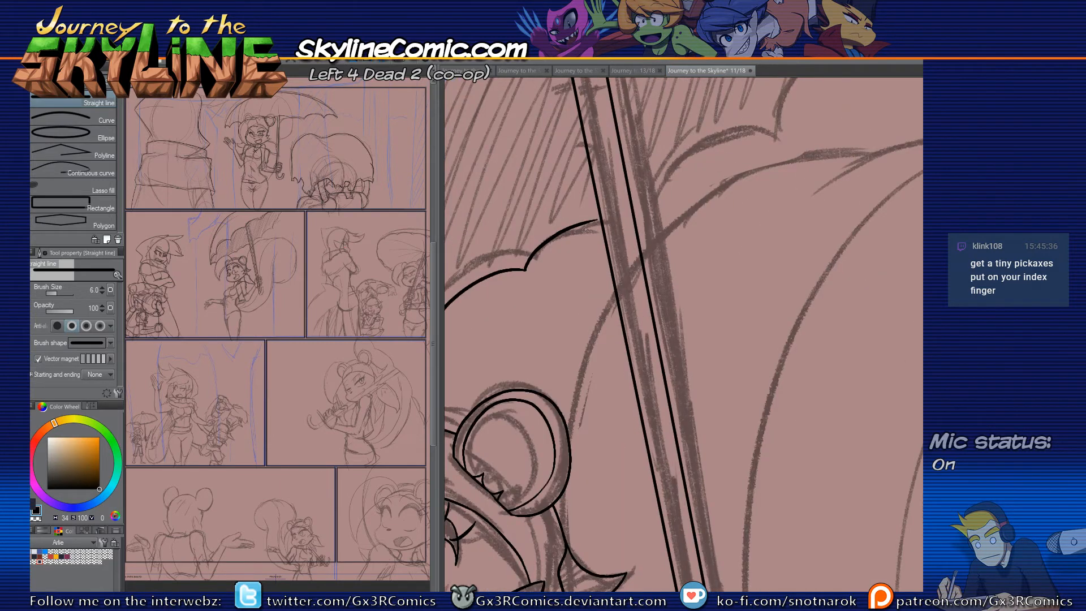
key(p)
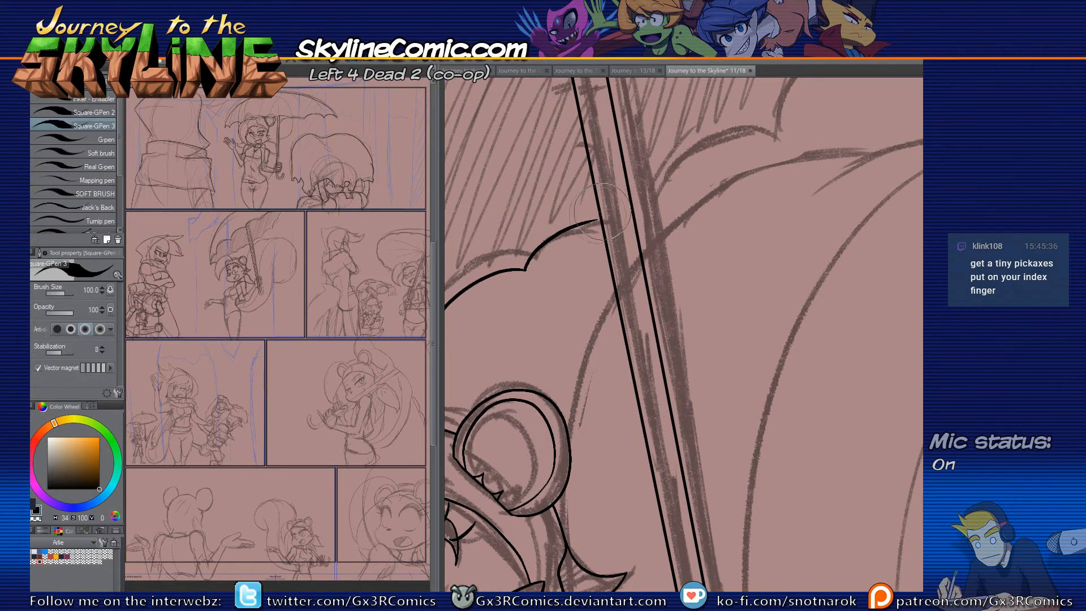
mouse_move(586, 223)
mouse_down()
mouse_move(635, 222)
mouse_move(588, 352)
mouse_move(727, 272)
mouse_move(683, 367)
mouse_up()
key(e)
key(p)
key(p)
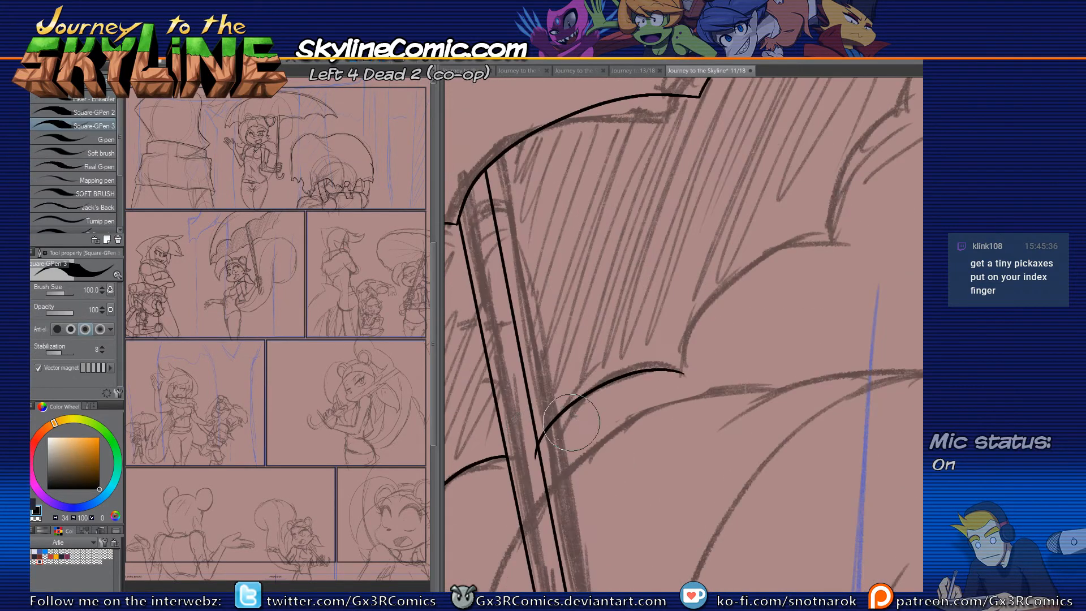
key(e)
drag(535, 452, 537, 484)
key(p)
Step: Ink the remaining scallops of the umbrella's far edge up to the panel's top border and trim the overshoot
mouse_move(683, 373)
mouse_down()
mouse_move(820, 248)
mouse_move(735, 314)
mouse_up()
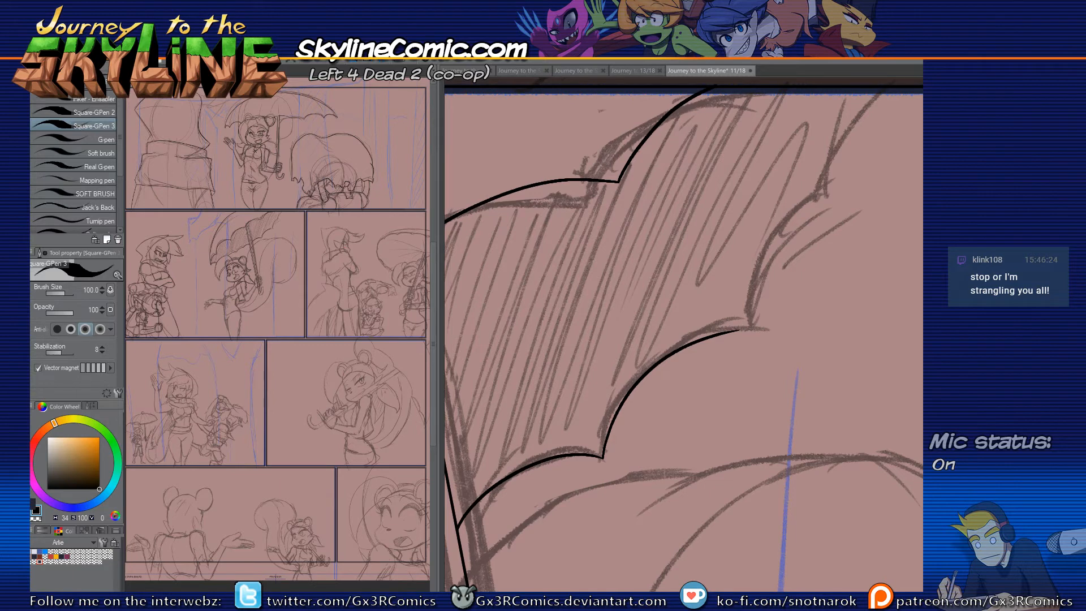
mouse_move(759, 305)
mouse_down()
mouse_move(712, 382)
mouse_move(732, 384)
mouse_move(707, 384)
mouse_move(730, 387)
mouse_move(708, 383)
mouse_move(730, 385)
mouse_move(758, 286)
mouse_up()
key(ctrl+z)
key(ctrl+z)
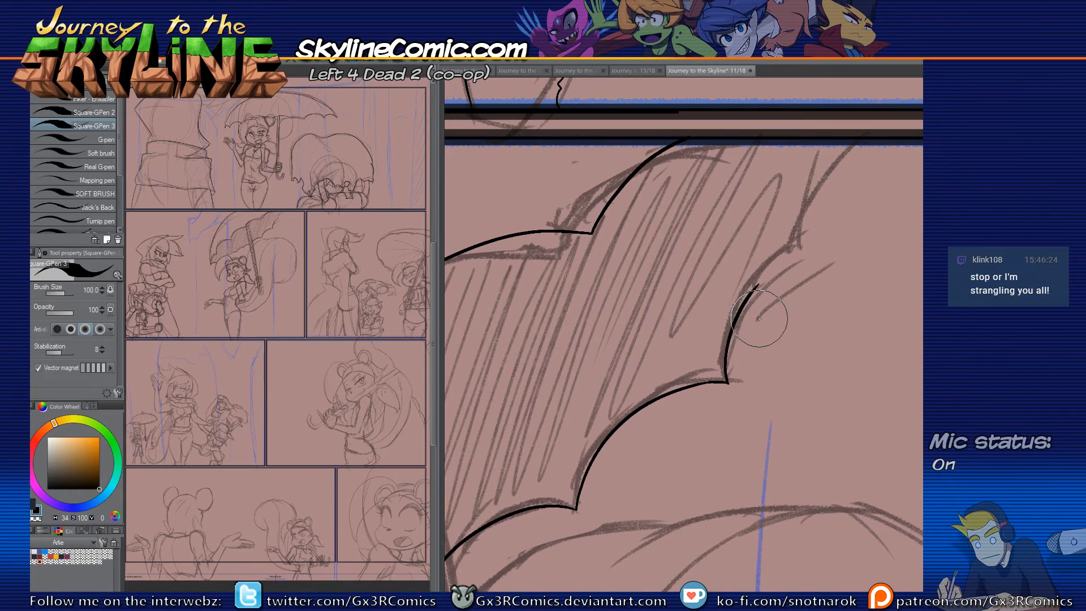
mouse_move(753, 290)
mouse_down()
mouse_move(783, 264)
mouse_move(812, 271)
mouse_move(845, 140)
mouse_move(820, 179)
mouse_move(865, 129)
mouse_up()
key(e)
drag(824, 177, 672, 200)
drag(592, 286, 837, 289)
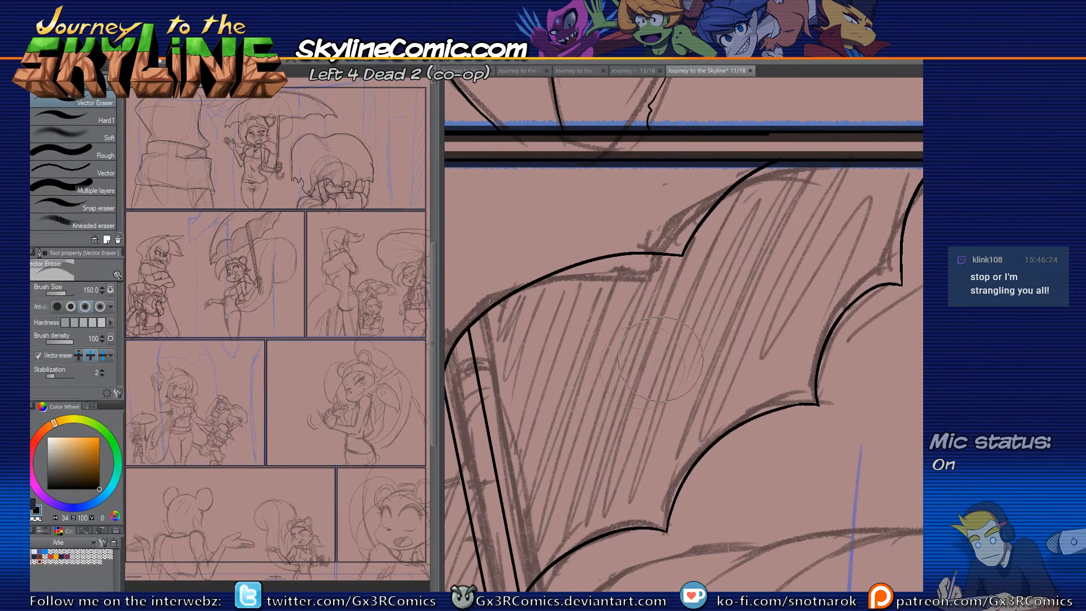
Step: Ink the raised arm's sleeve down to its pointed cuff and the forearm's upper edge out to the hair tip
scroll(586, 380, down, 3)
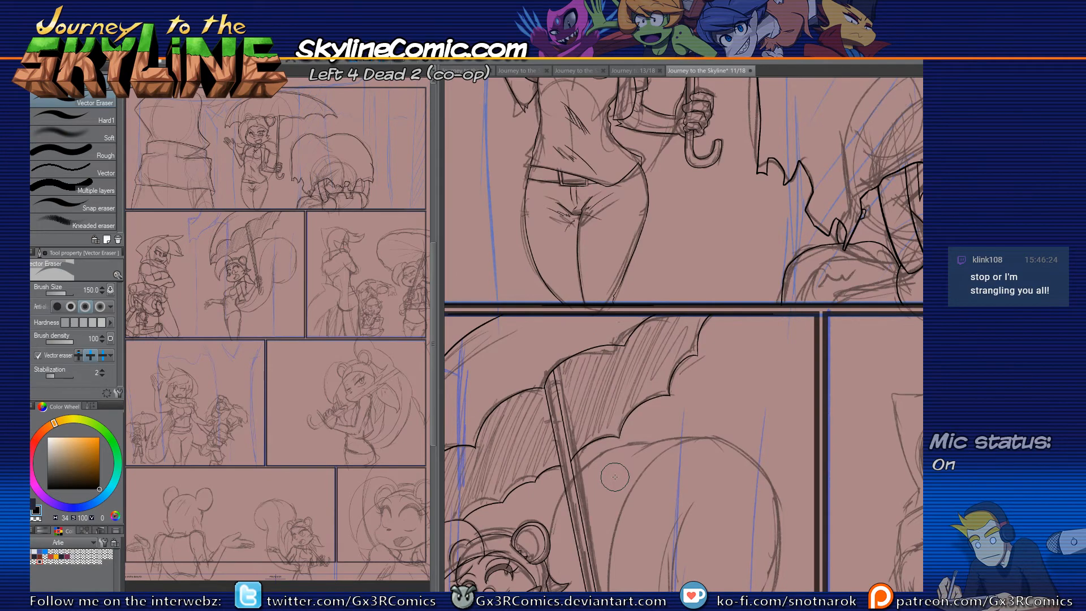
drag(554, 426, 658, 207)
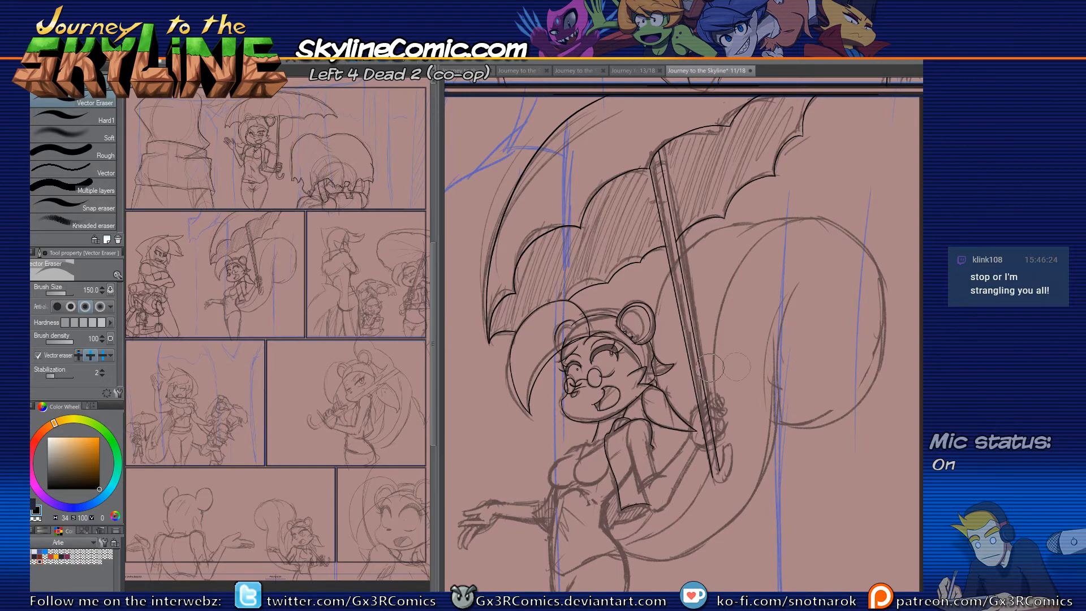
scroll(654, 324, up, 2)
drag(654, 323, 488, 327)
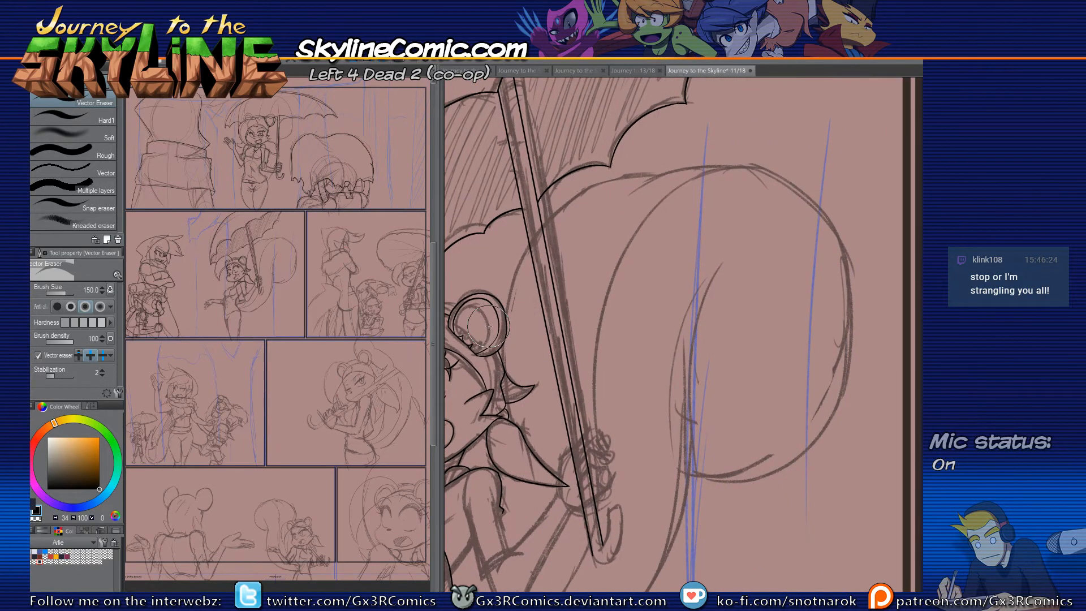
drag(562, 402, 643, 211)
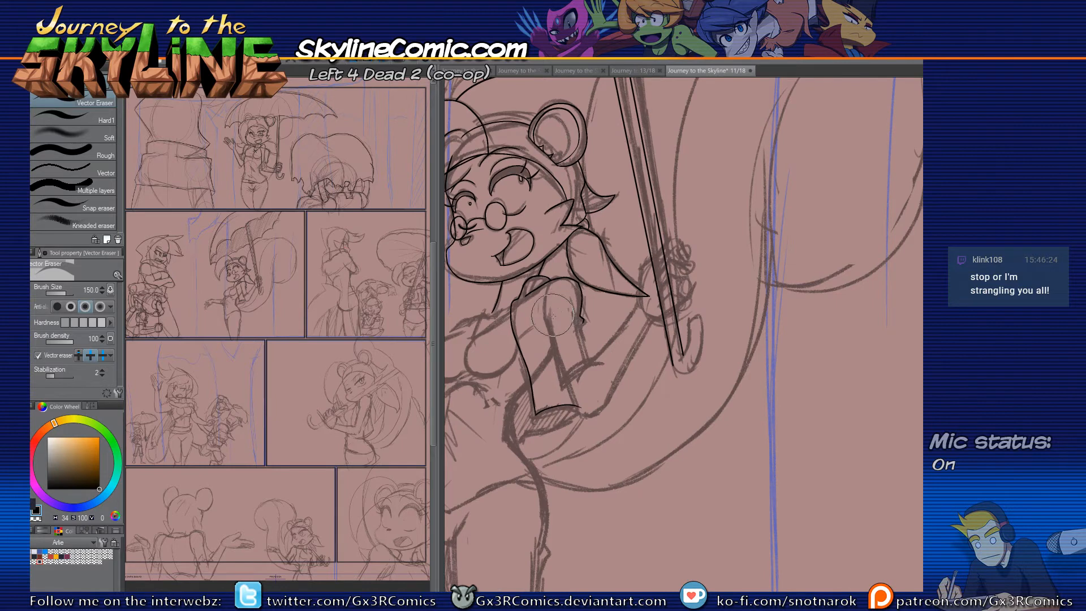
scroll(547, 289, up, 1)
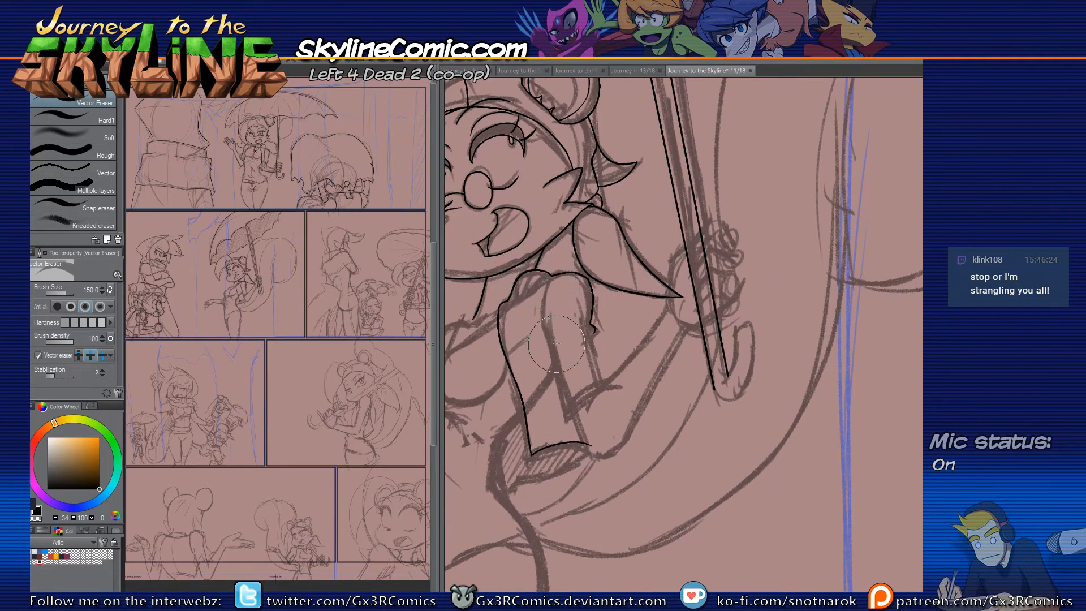
key(p)
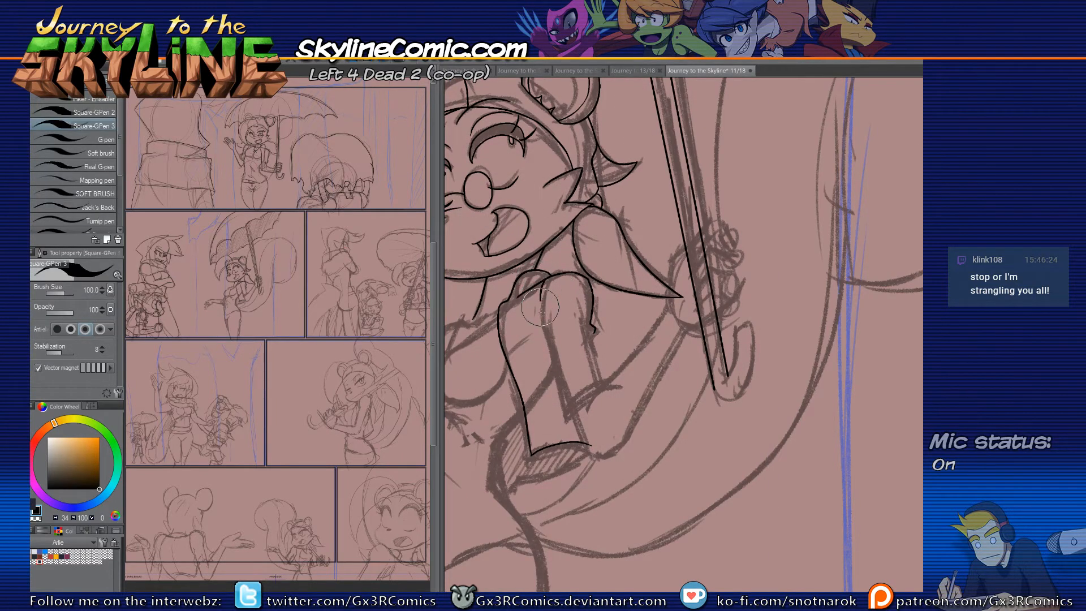
mouse_move(547, 276)
mouse_down()
mouse_move(543, 347)
mouse_move(615, 390)
mouse_up()
mouse_move(546, 344)
mouse_down()
mouse_move(564, 426)
mouse_move(582, 398)
mouse_move(616, 392)
mouse_up()
key(ctrl+z)
drag(565, 424, 617, 389)
key(ctrl+z)
mouse_move(565, 423)
mouse_down()
mouse_move(575, 404)
mouse_move(621, 383)
mouse_move(610, 404)
mouse_move(664, 306)
mouse_up()
key(e)
key(p)
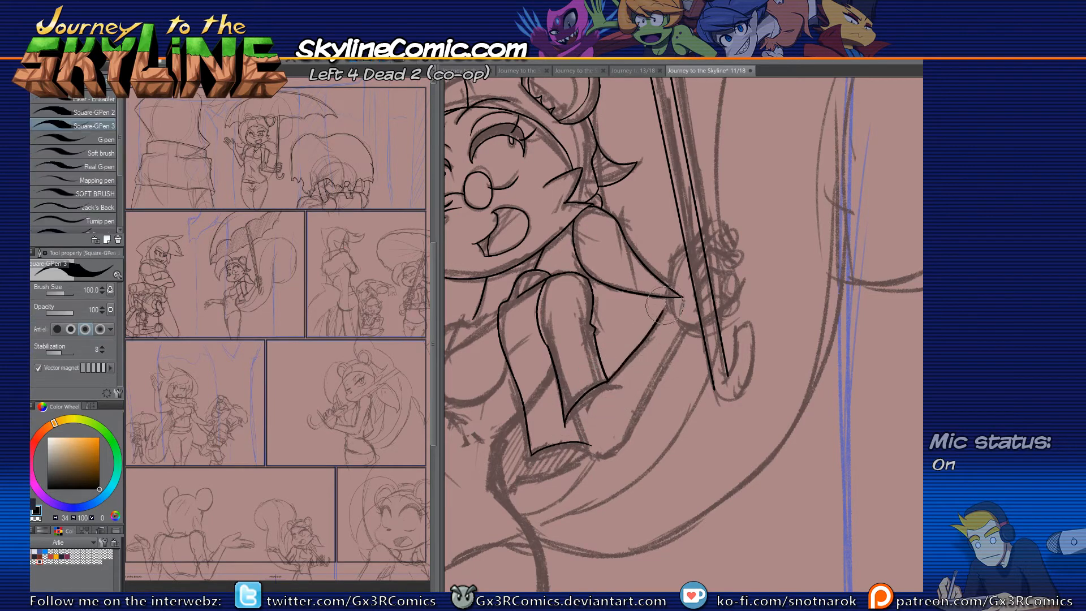
Step: Ink the lower edge of the raised forearm with its jagged tufts at the elbow and trim the overlaps
mouse_move(574, 394)
mouse_down()
mouse_move(587, 457)
mouse_move(604, 456)
mouse_move(593, 465)
mouse_move(626, 440)
mouse_move(619, 450)
mouse_move(687, 326)
mouse_up()
key(e)
drag(576, 398, 674, 378)
click(592, 442)
key(p)
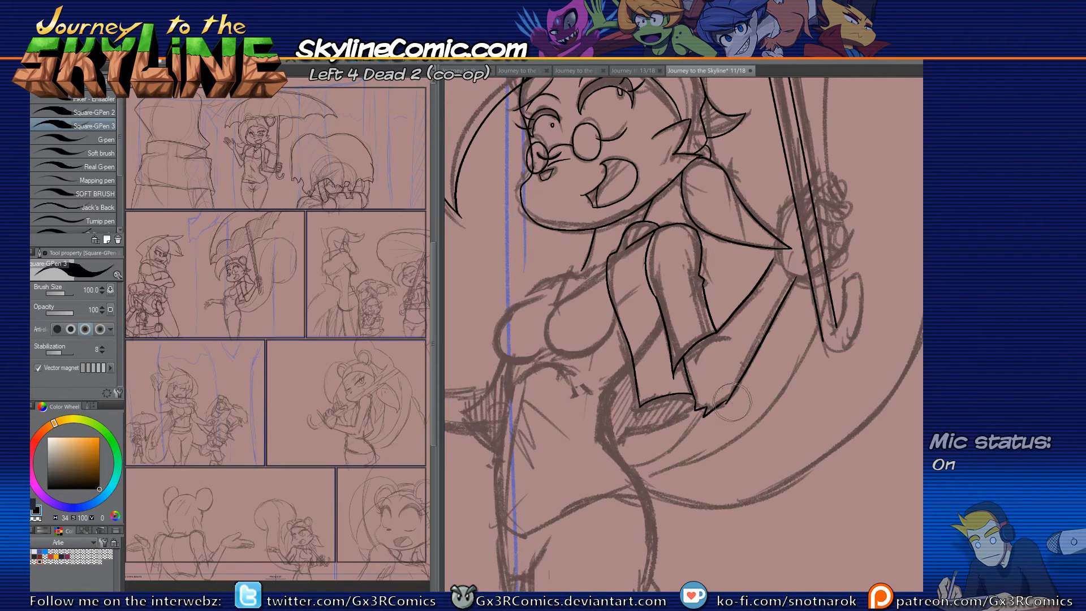
key(e)
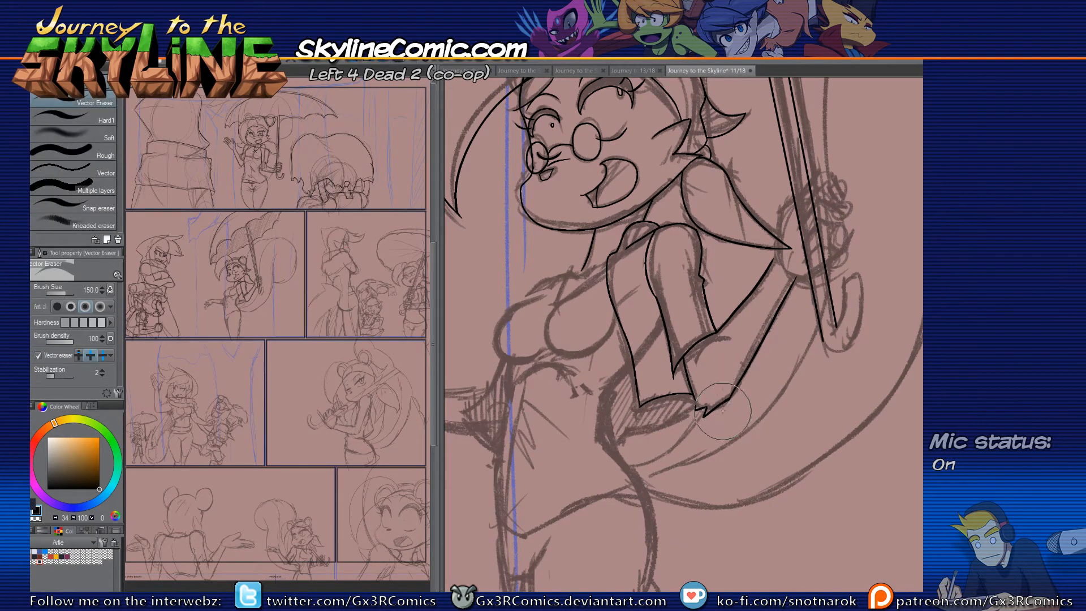
key(p)
Step: Ink the shirt's back edge from under the sleeve to the hip, trim its start and ink the curved hem
drag(642, 410, 668, 323)
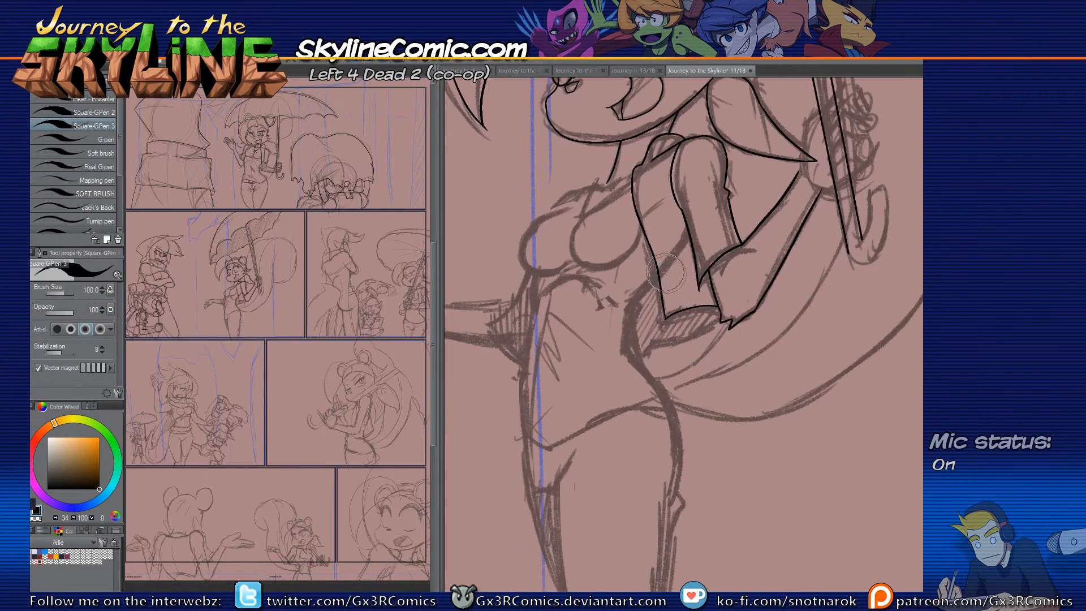
mouse_move(675, 259)
mouse_down()
mouse_move(641, 291)
mouse_move(635, 325)
mouse_move(642, 348)
mouse_move(654, 322)
mouse_move(634, 345)
mouse_move(669, 413)
mouse_up()
key(e)
click(671, 266)
key(p)
mouse_move(514, 423)
mouse_down()
mouse_move(548, 450)
mouse_move(670, 411)
mouse_up()
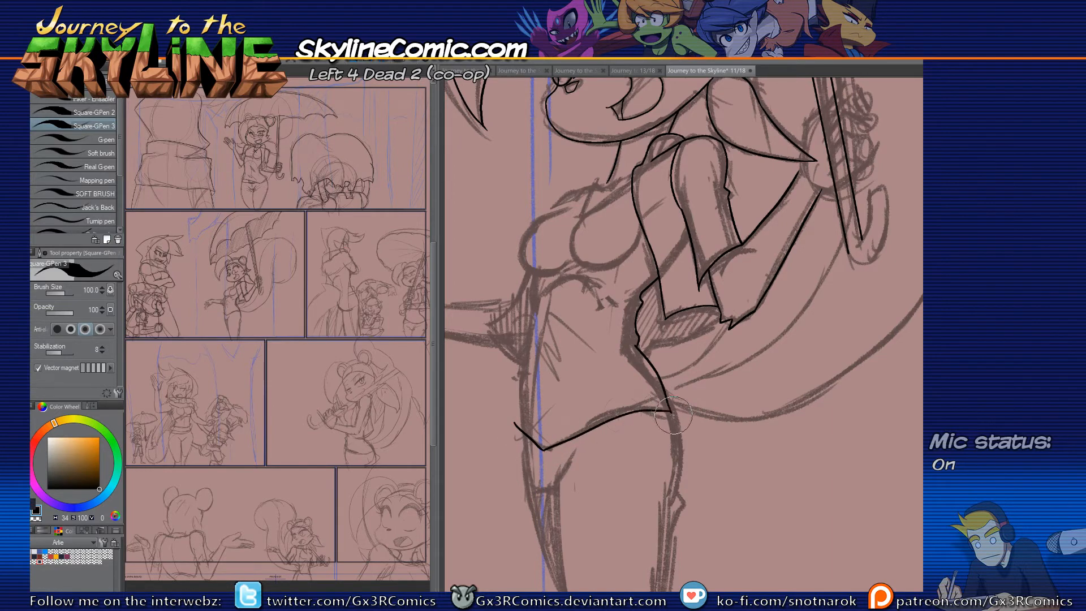
Step: Ink the shirt's front edge up from the hem and redraw the chest's front contour to meet it
drag(516, 424, 538, 290)
drag(521, 248, 537, 294)
drag(568, 208, 541, 292)
key(ctrl+z)
mouse_move(567, 210)
mouse_down()
mouse_move(523, 258)
mouse_move(541, 294)
mouse_up()
key(ctrl+z)
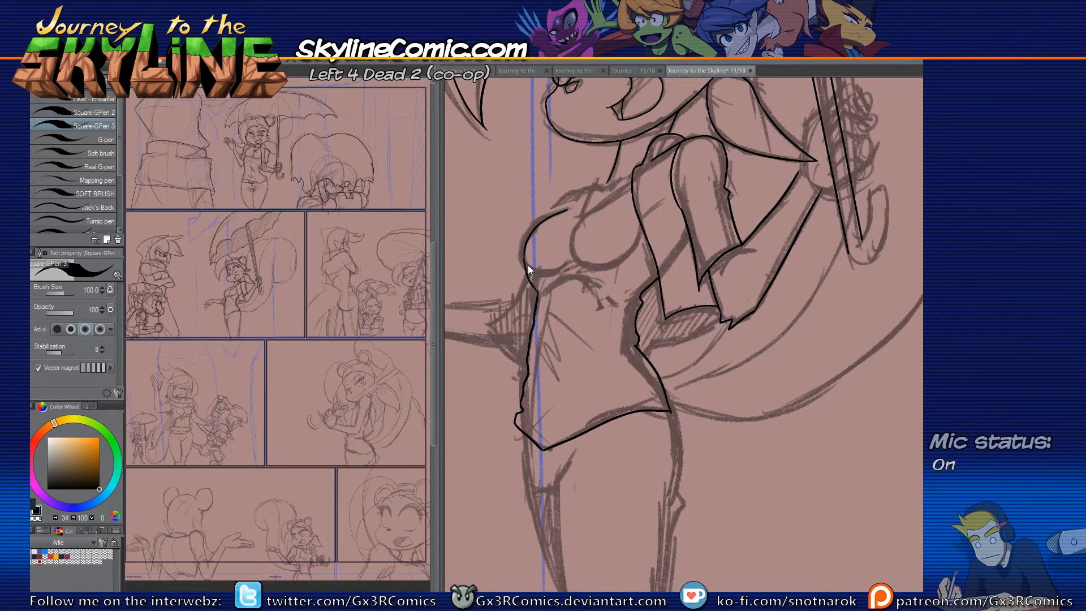
drag(523, 254, 541, 292)
scroll(565, 223, up, 2)
key(ctrl+z)
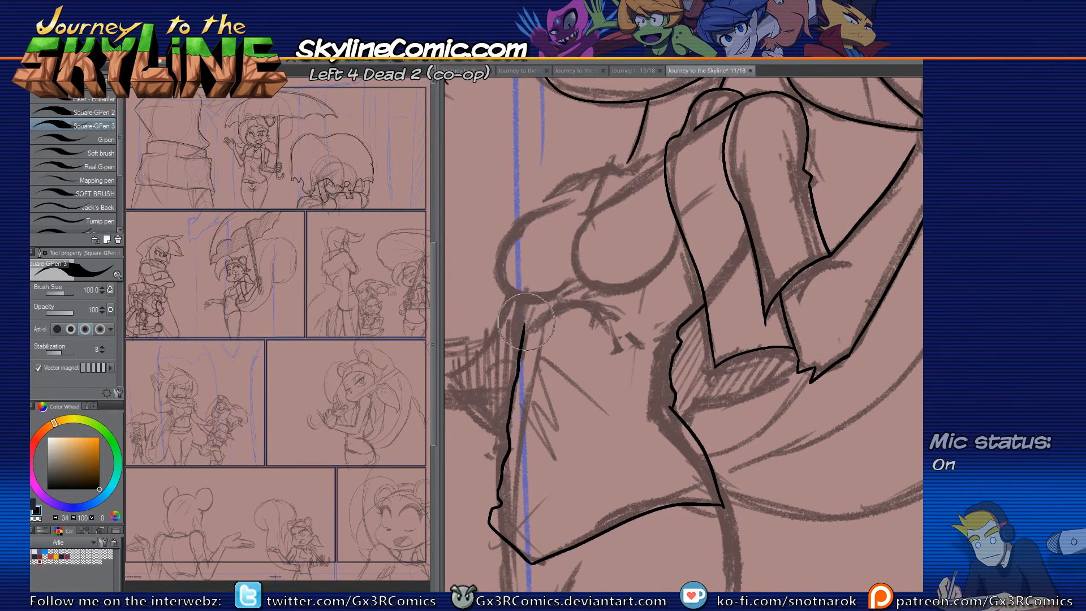
mouse_move(519, 311)
mouse_down()
mouse_move(500, 258)
mouse_move(557, 202)
mouse_move(638, 317)
mouse_up()
Step: Ink the small collar piece at the base of the neck and the far shoulder lines down to the chest, trimming overlaps
mouse_move(698, 255)
mouse_down()
mouse_move(674, 255)
mouse_move(671, 282)
mouse_up()
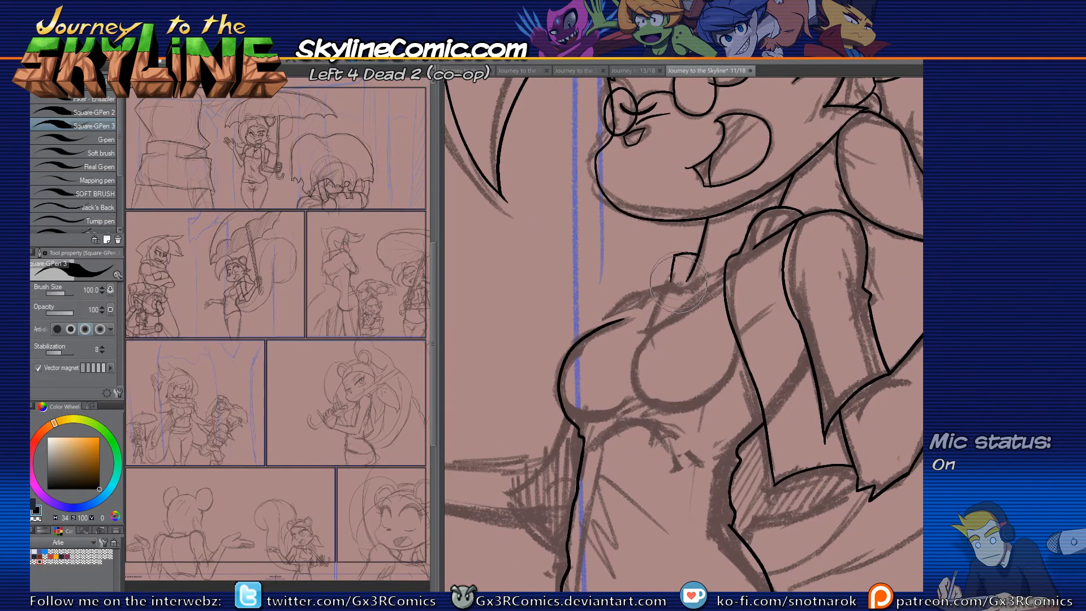
drag(682, 255, 679, 286)
key(e)
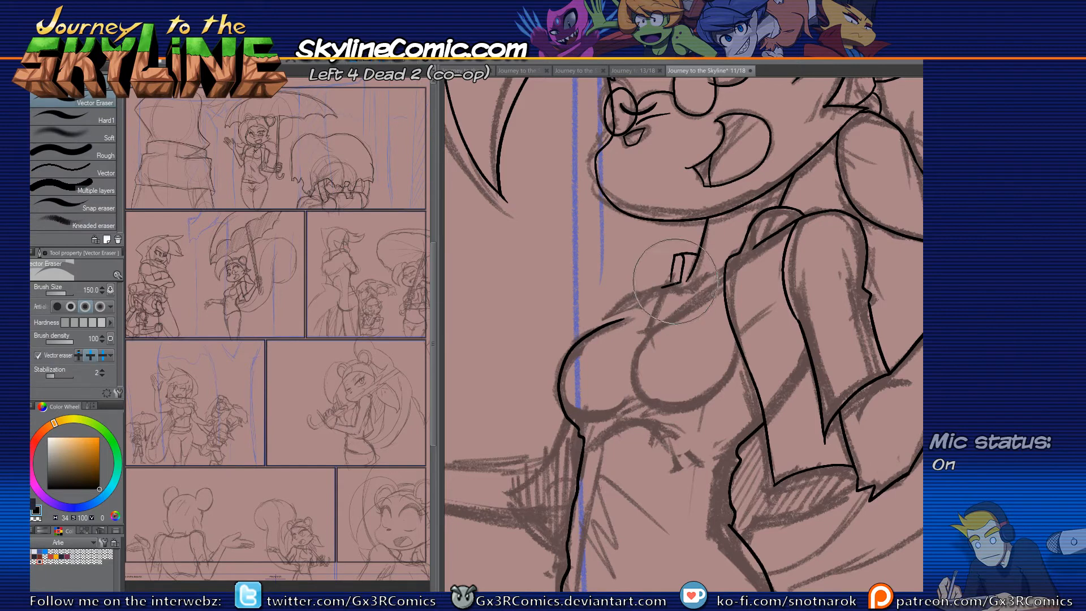
key(p)
mouse_move(636, 294)
mouse_down()
mouse_move(622, 319)
mouse_move(650, 302)
mouse_up()
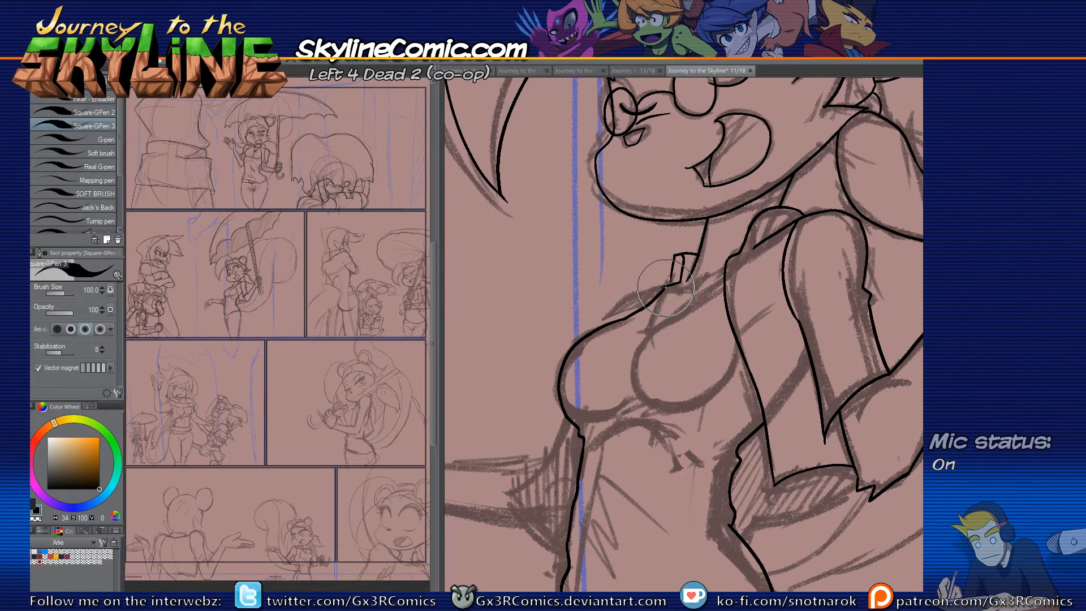
key(e)
key(p)
key(e)
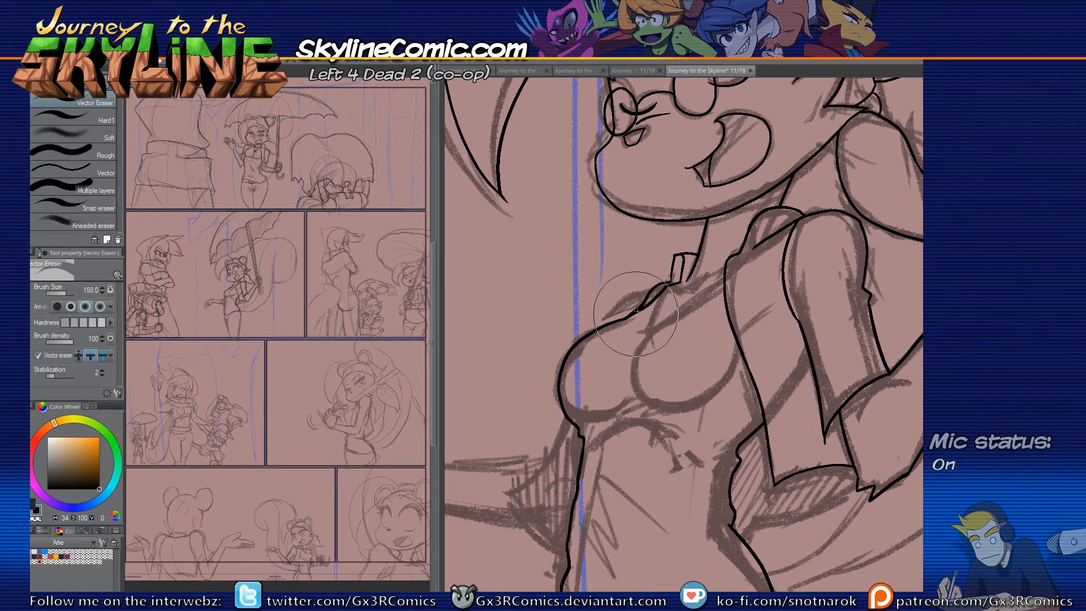
key(p)
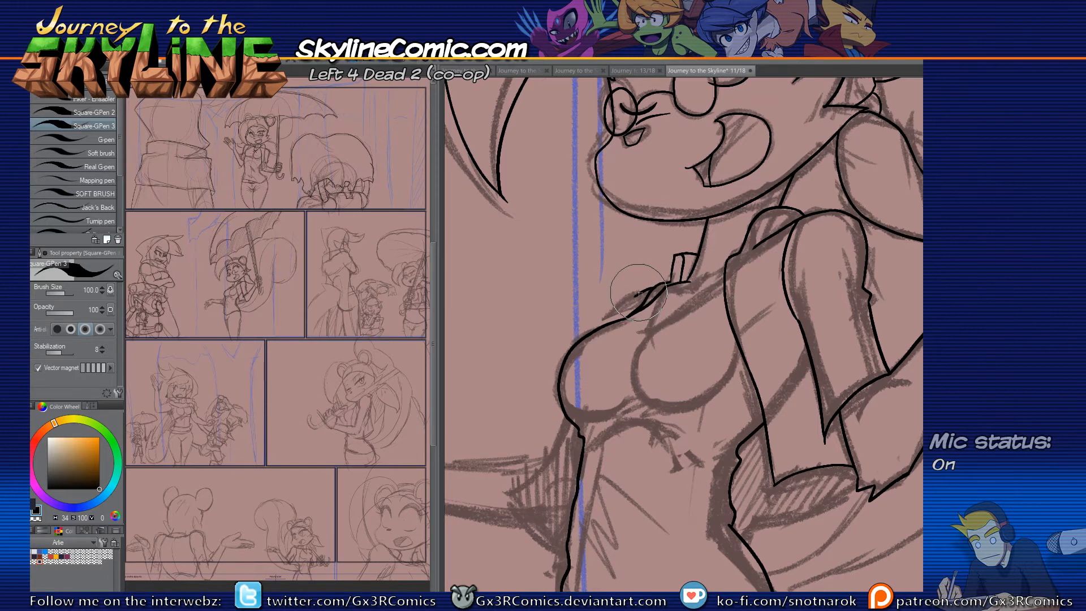
key(e)
key(p)
Step: Ink the pointed sleeve opening of the outstretched arm beside the shirt's front edge and trim its overlap
drag(628, 354, 693, 238)
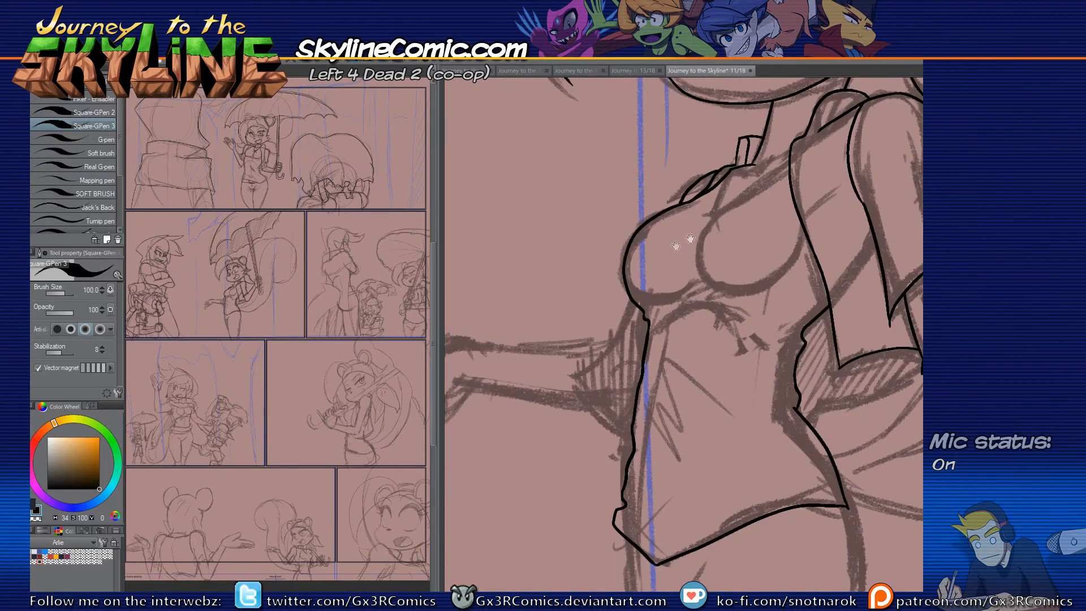
drag(636, 284, 580, 366)
key(ctrl+z)
mouse_move(636, 285)
mouse_down()
mouse_move(567, 379)
mouse_move(665, 419)
mouse_move(634, 435)
mouse_up()
key(e)
drag(649, 281, 628, 288)
key(p)
Step: Ink the lower and upper edges of the outstretched forearm from wrist to sleeve and trim the ends at the sleeve
mouse_move(623, 384)
mouse_down()
mouse_move(758, 351)
mouse_move(581, 350)
mouse_up()
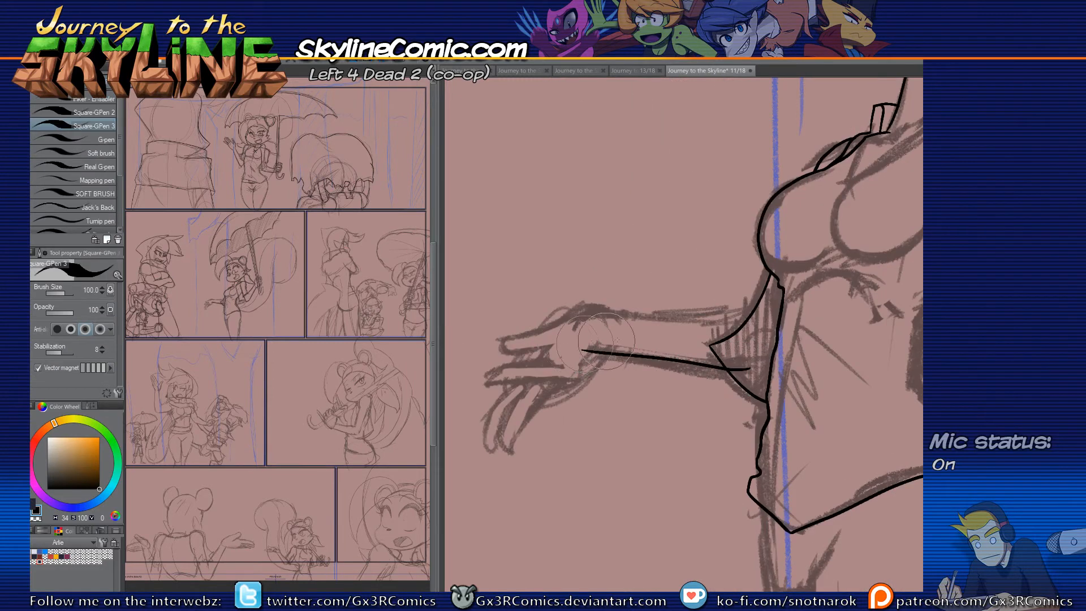
key(ctrl+z)
drag(584, 352, 764, 378)
drag(582, 310, 760, 306)
key(ctrl+z)
drag(593, 311, 759, 311)
key(e)
drag(761, 368, 756, 385)
key(p)
Step: Ink the outstretched hand's palm, thumb and first extended finger, and erase the stray overlap between them
mouse_move(604, 346)
mouse_down()
mouse_move(564, 383)
mouse_move(486, 383)
mouse_move(512, 364)
mouse_move(563, 364)
mouse_up()
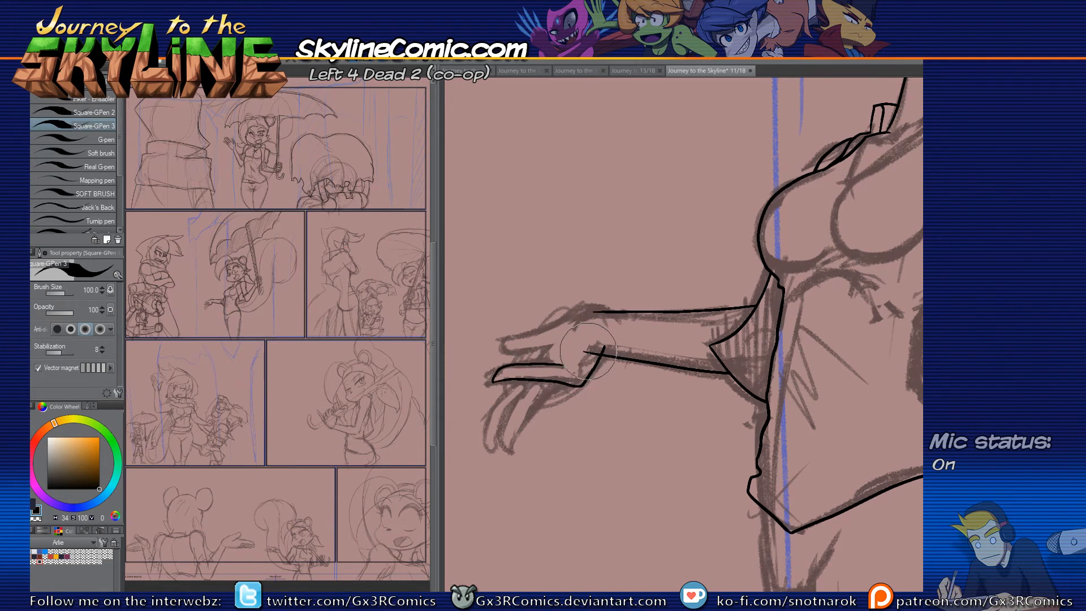
mouse_move(607, 311)
mouse_down()
mouse_move(502, 344)
mouse_move(505, 356)
mouse_move(541, 351)
mouse_move(503, 345)
mouse_move(533, 363)
mouse_up()
key(e)
key(p)
key(ctrl+z)
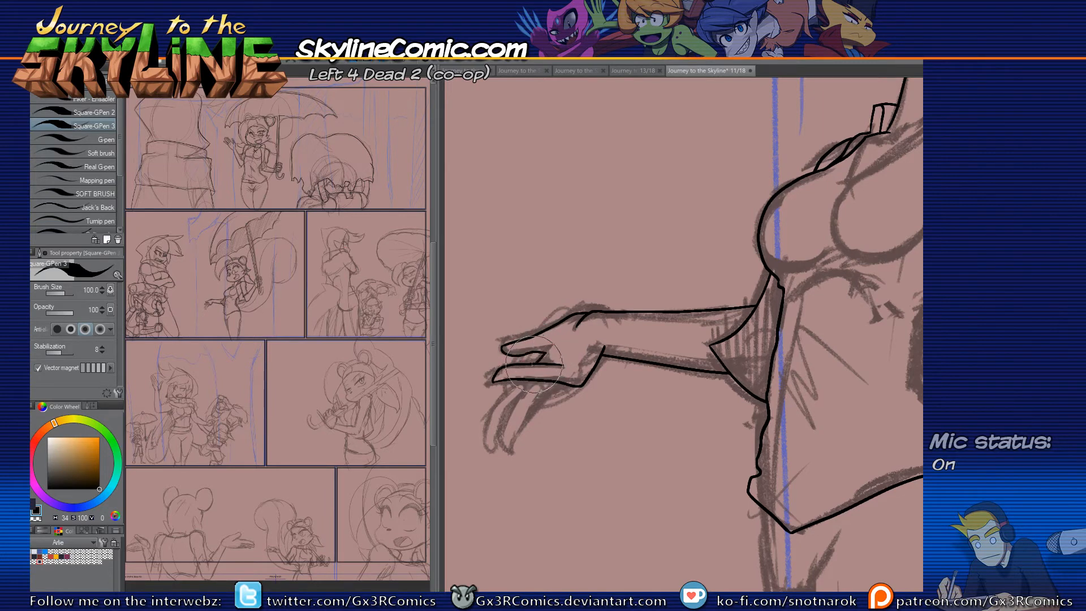
key(e)
click(529, 371)
key(p)
Step: Ink the first drooping finger below the outstretched palm and erase the overlap at its base
drag(562, 384, 513, 451)
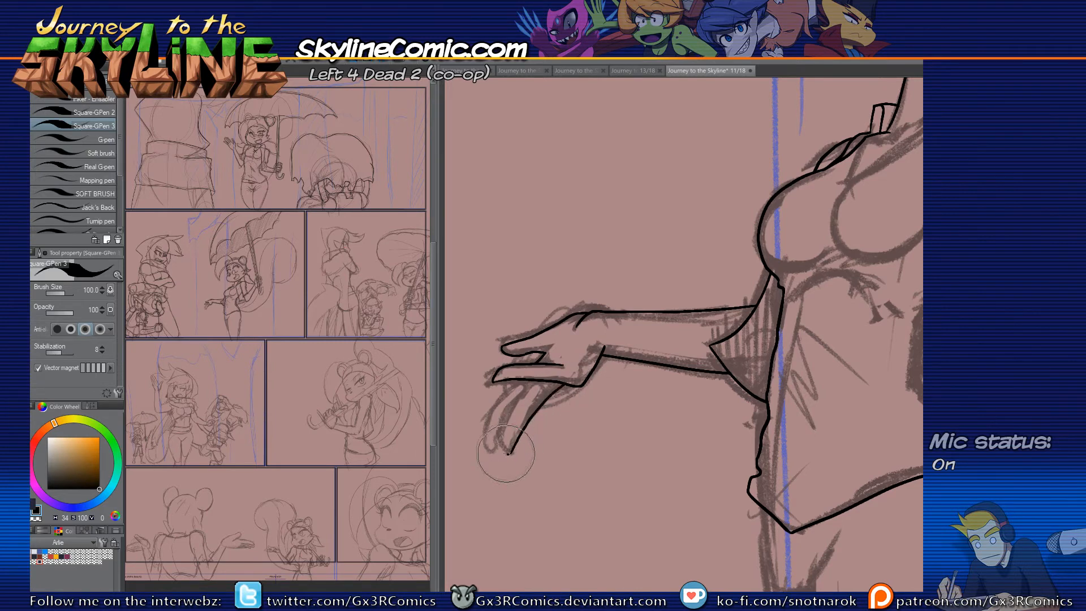
mouse_move(510, 453)
mouse_down()
mouse_move(520, 400)
mouse_move(560, 369)
mouse_move(552, 375)
mouse_move(567, 375)
mouse_move(492, 444)
mouse_up()
key(e)
click(550, 376)
key(p)
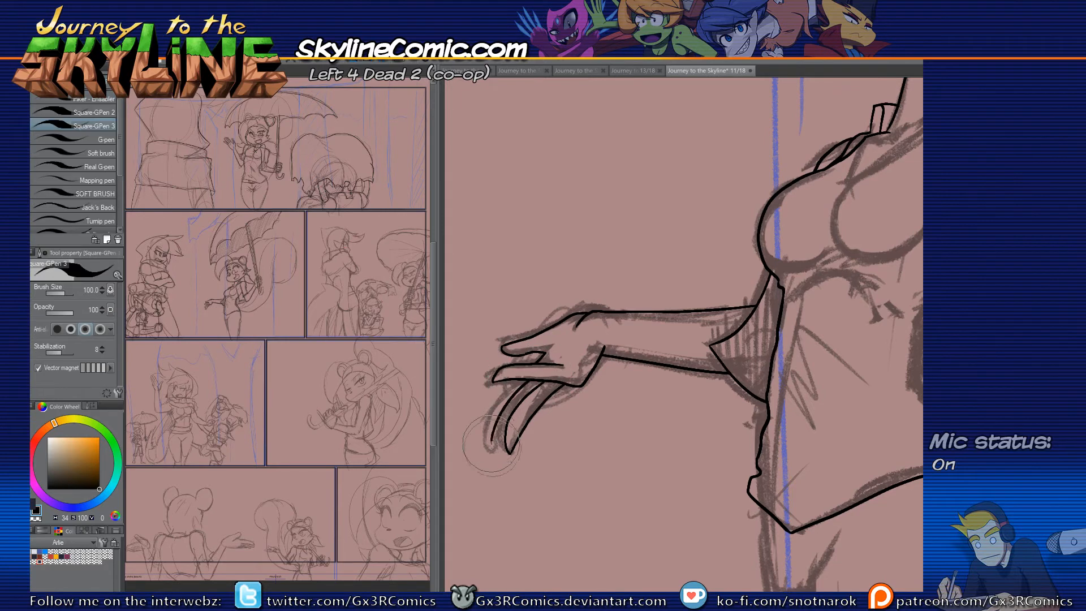
Step: Ink the remaining drooping fingers of the outstretched hand and trim the lines where they overlap
key(e)
key(p)
mouse_move(517, 382)
mouse_down()
mouse_move(483, 426)
mouse_move(484, 436)
mouse_move(513, 433)
mouse_up()
key(ctrl+z)
key(e)
click(511, 435)
key(p)
mouse_move(517, 380)
mouse_down()
mouse_move(483, 431)
mouse_move(526, 441)
mouse_move(539, 382)
mouse_up()
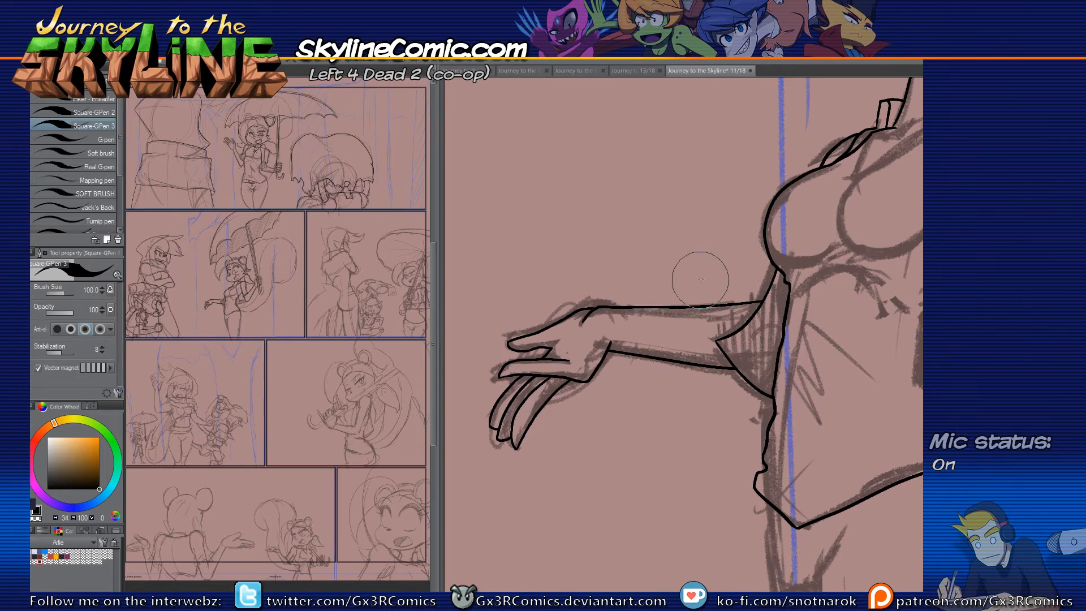
Step: Reduce the pen's brush size to 80 and ink short crease lines on the shirt beneath the chest
key(bracketleft)
drag(807, 268, 834, 251)
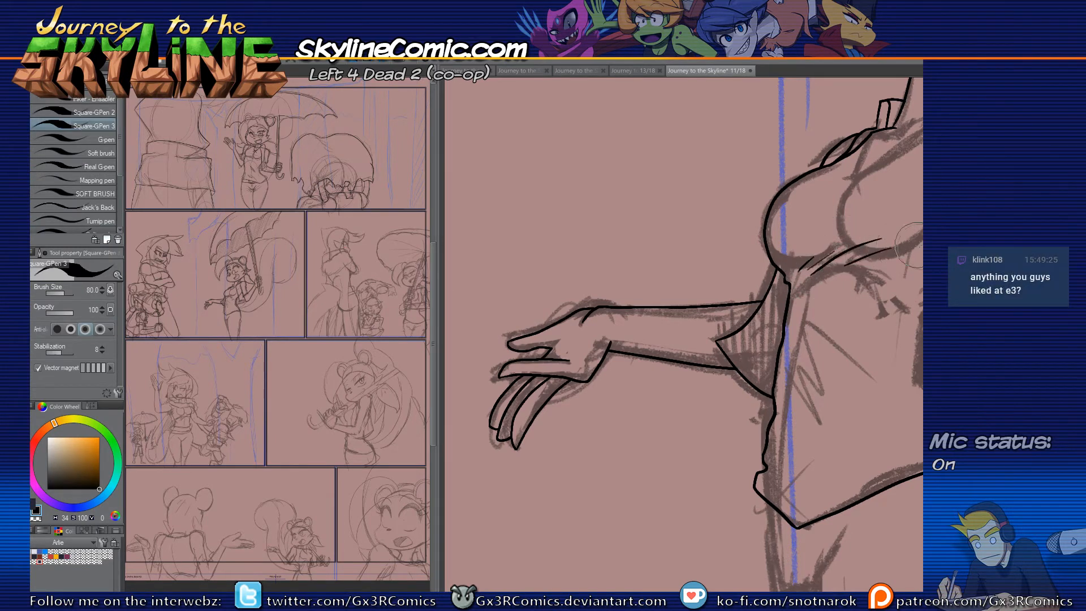
drag(902, 247, 781, 277)
mouse_move(705, 301)
mouse_down()
mouse_move(751, 274)
mouse_move(773, 288)
mouse_up()
mouse_move(746, 320)
mouse_down()
mouse_move(706, 355)
mouse_move(785, 283)
mouse_up()
key(ctrl+z)
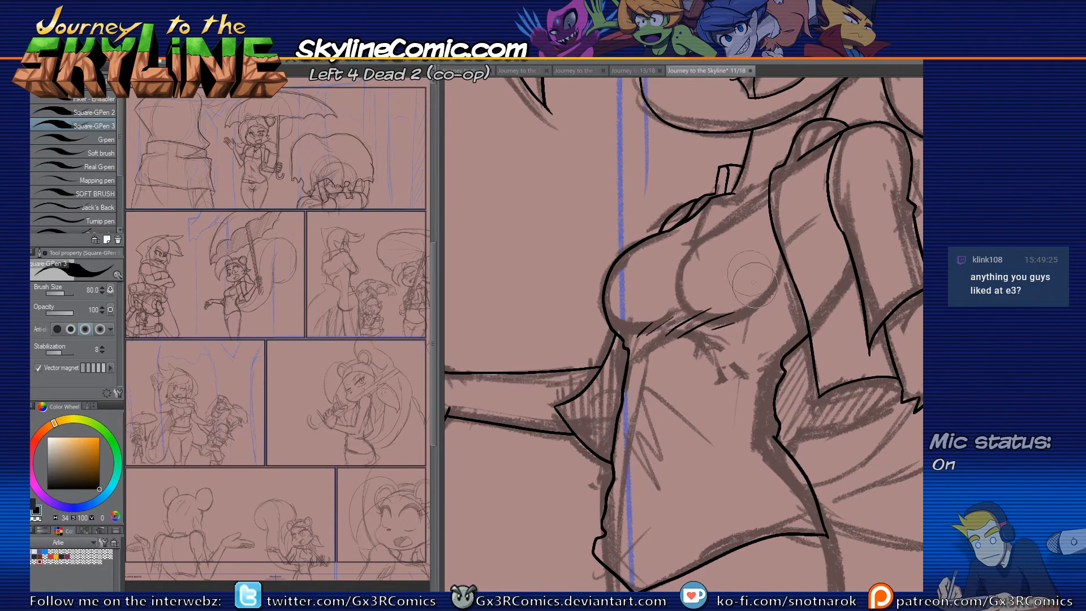
Step: Ink the neckline across to the jacket and the crossed crease lines at its centre
drag(717, 198, 704, 239)
key(ctrl+z)
mouse_move(711, 198)
mouse_down()
mouse_move(698, 242)
mouse_move(786, 172)
mouse_up()
key(e)
key(p)
mouse_move(700, 214)
mouse_down()
mouse_move(732, 232)
mouse_move(742, 211)
mouse_move(721, 229)
mouse_move(734, 215)
mouse_up()
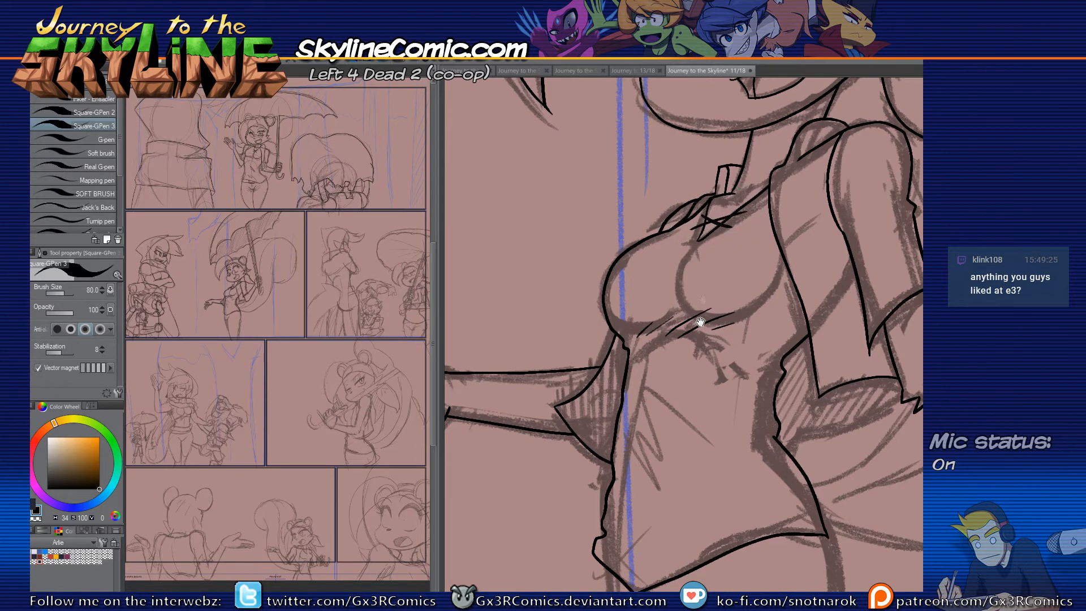
Step: Ink the diagonal fold lines fanning across the front of the shirt at the waist
drag(695, 451, 702, 378)
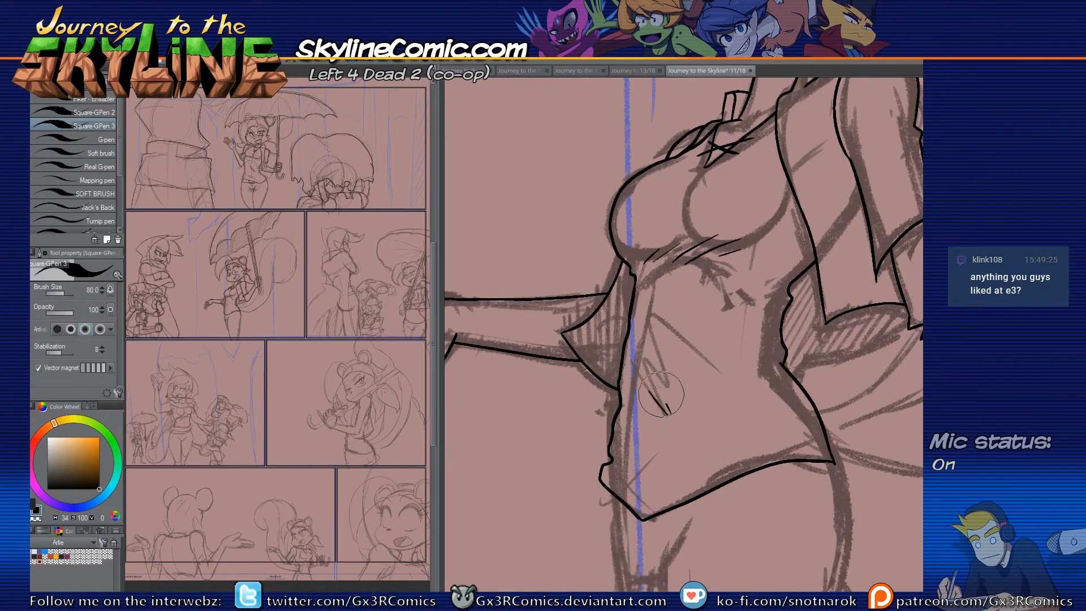
drag(641, 329, 671, 376)
mouse_move(654, 324)
mouse_down()
mouse_move(677, 346)
mouse_move(740, 368)
mouse_up()
drag(663, 438, 815, 405)
mouse_move(677, 460)
mouse_down()
mouse_move(692, 399)
mouse_move(619, 479)
mouse_up()
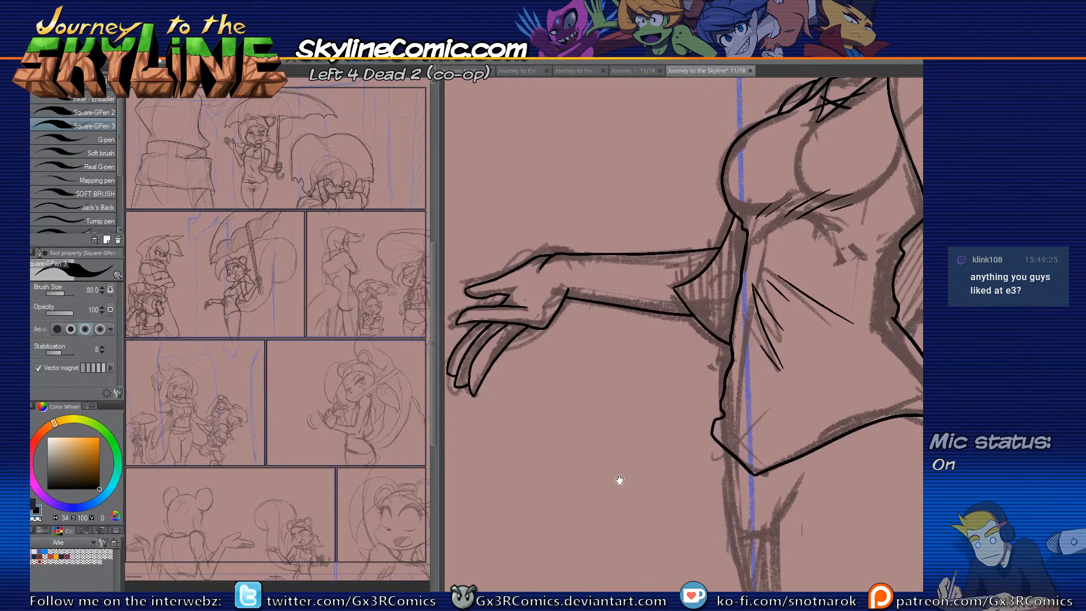
Step: Ink the far leg's outer edge from the shirt hem down the thigh, redoing the first stroke
drag(614, 415, 608, 391)
drag(743, 454, 718, 399)
mouse_move(826, 470)
mouse_down()
mouse_move(736, 433)
mouse_move(733, 322)
mouse_up()
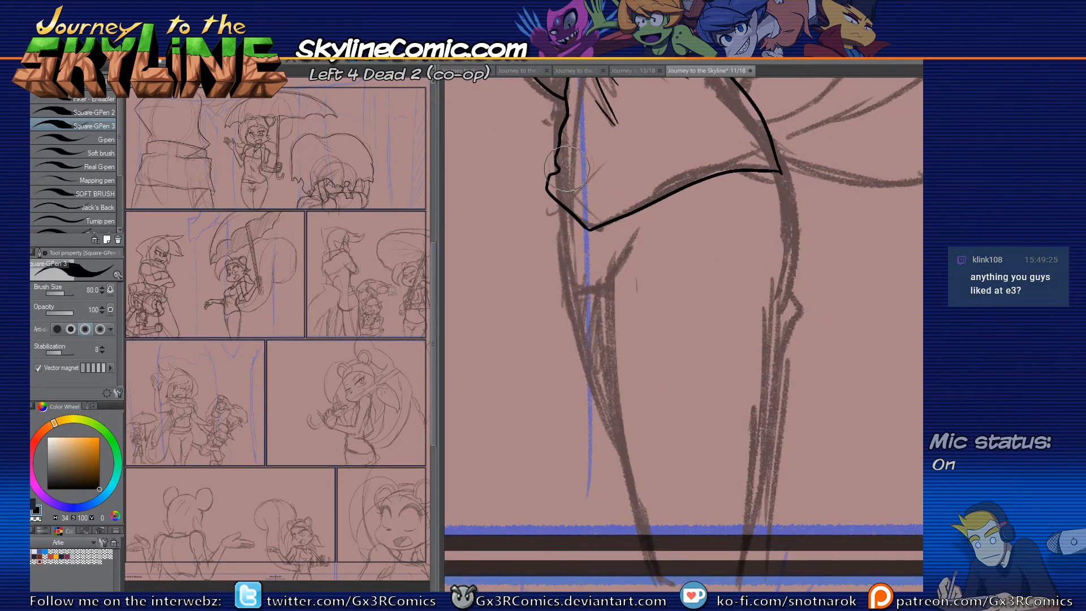
mouse_move(558, 202)
mouse_down()
mouse_move(588, 365)
mouse_move(656, 496)
mouse_up()
key(ctrl+z)
drag(567, 309, 625, 467)
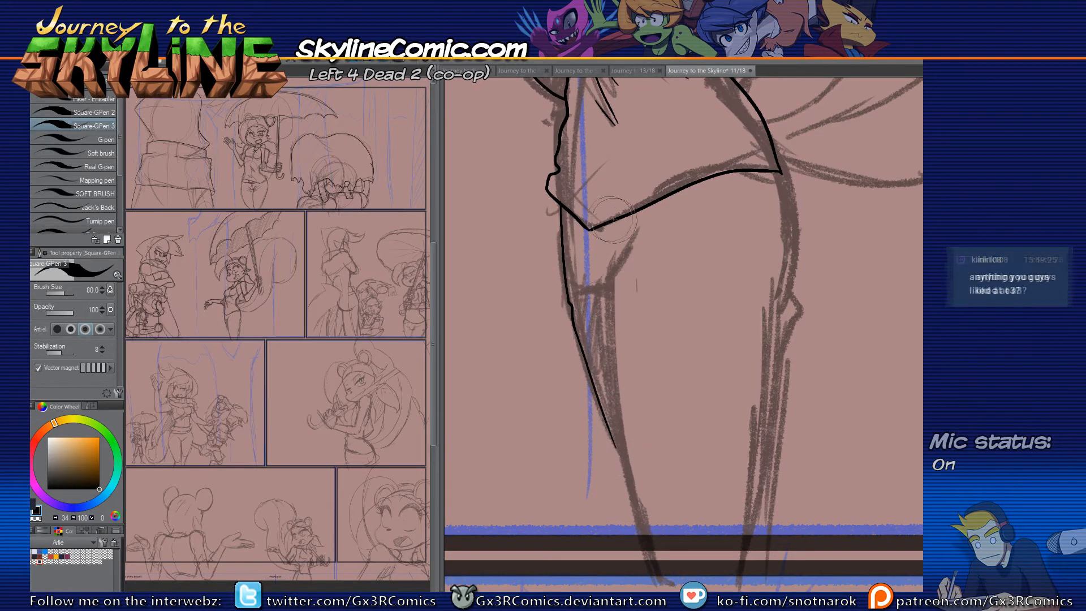
Step: Ink the crotch creases below the hem and the near leg's inner edge down past the panel's bottom border
drag(568, 261, 603, 290)
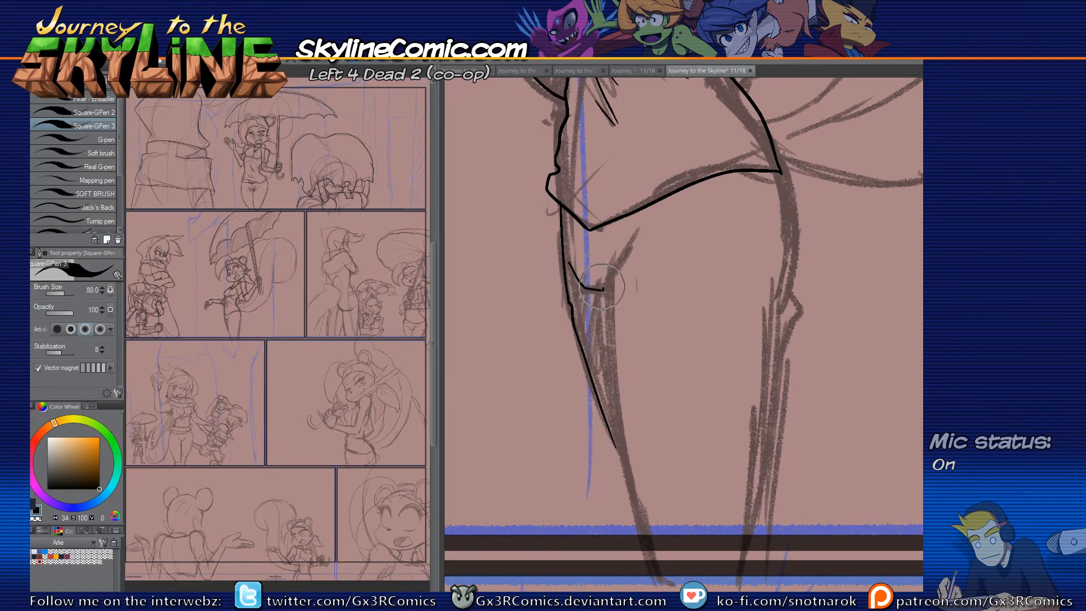
mouse_move(605, 284)
mouse_down()
mouse_move(644, 234)
mouse_move(607, 339)
mouse_move(657, 565)
mouse_up()
key(ctrl+z)
drag(603, 290, 648, 564)
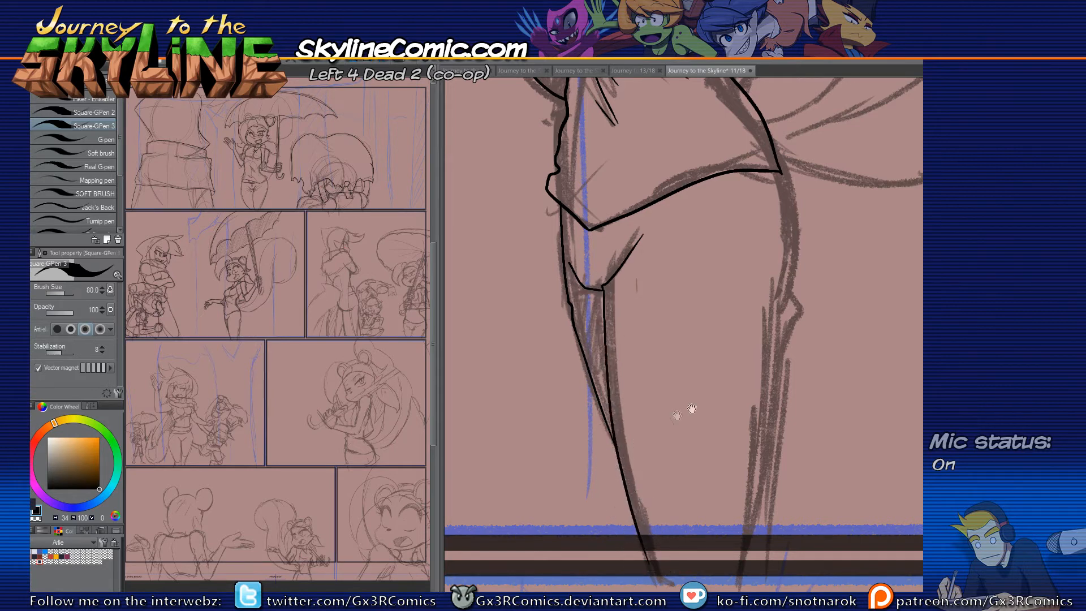
Step: Ink the near leg's back edge with its small notch from hem to panel border, and trim the leg lines there
drag(677, 415, 632, 452)
mouse_move(731, 208)
mouse_down()
mouse_move(745, 253)
mouse_move(740, 334)
mouse_up()
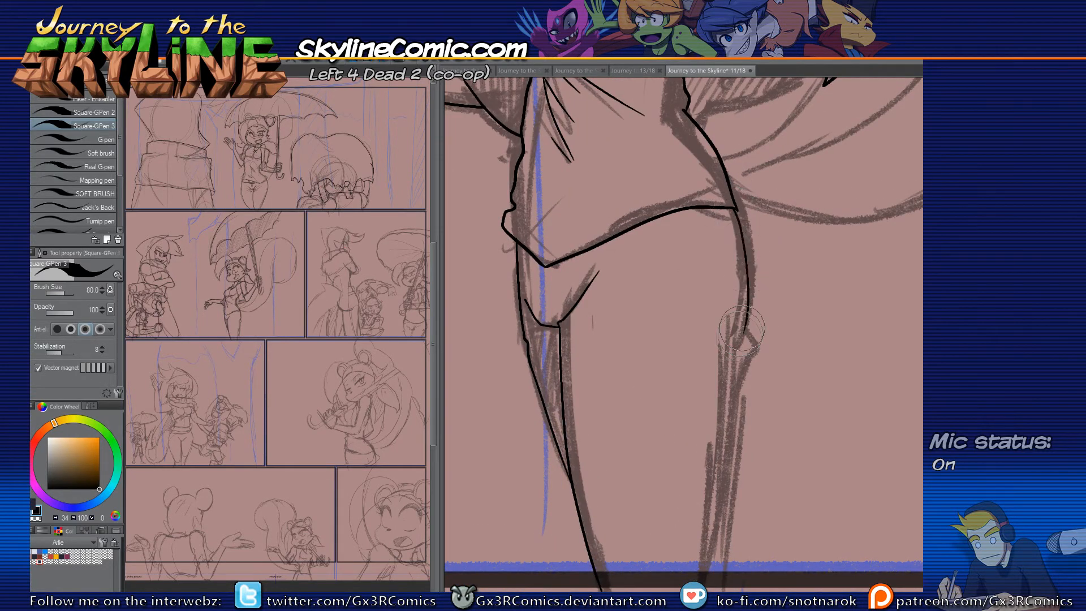
key(ctrl+z)
mouse_move(735, 209)
mouse_down()
mouse_move(741, 360)
mouse_move(724, 548)
mouse_up()
mouse_move(721, 475)
mouse_down()
mouse_move(723, 374)
mouse_move(728, 321)
mouse_up()
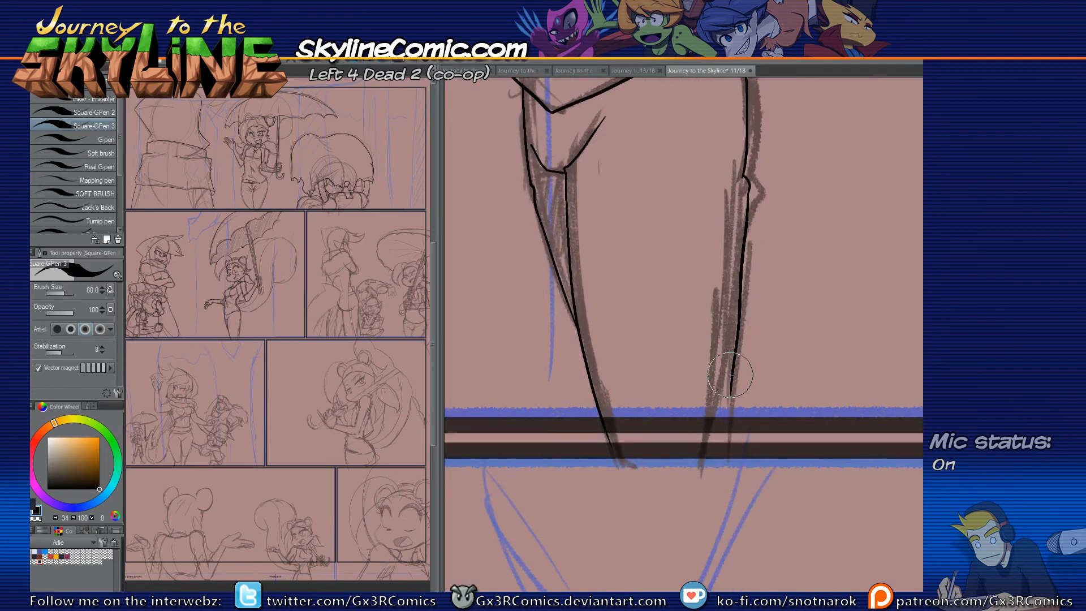
mouse_move(731, 382)
mouse_down()
mouse_move(728, 452)
mouse_move(690, 439)
mouse_up()
key(e)
mouse_move(603, 449)
mouse_down()
mouse_move(644, 424)
mouse_move(829, 424)
mouse_up()
key(p)
Step: Touch up the junction in the shirt's back edge at the waist, redrawing the joint and erasing the overshoot
key(u)
drag(650, 338, 556, 548)
mouse_move(619, 366)
mouse_down()
mouse_move(589, 503)
mouse_move(541, 527)
mouse_up()
mouse_move(606, 389)
mouse_down()
mouse_move(555, 442)
mouse_move(618, 441)
mouse_up()
key(e)
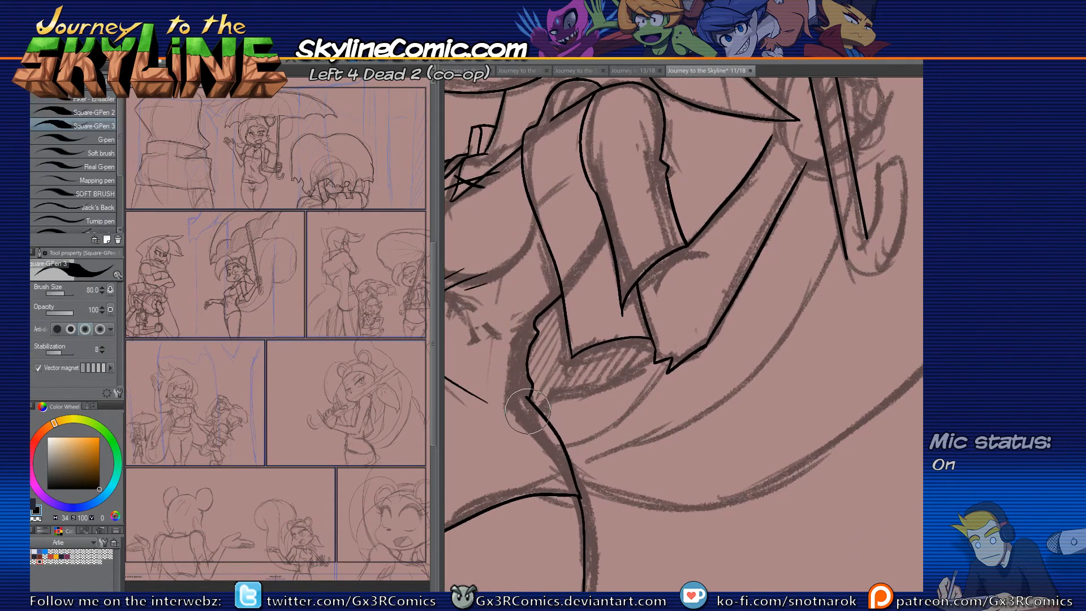
click(526, 397)
key(p)
key(ctrl+z)
key(e)
click(523, 405)
key(p)
key(ctrl+z)
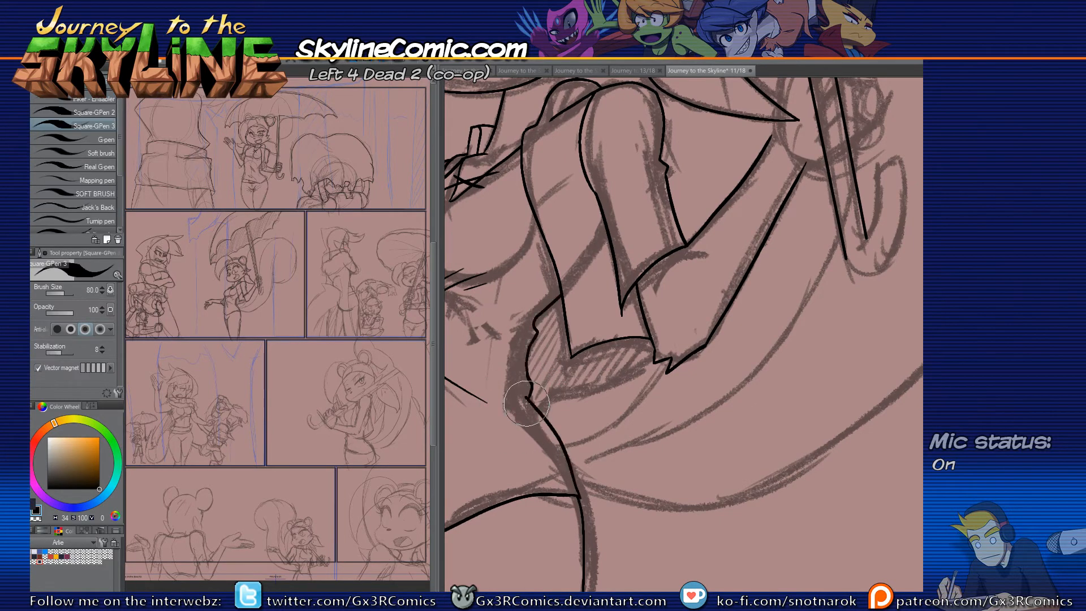
drag(528, 396, 523, 411)
key(e)
click(524, 412)
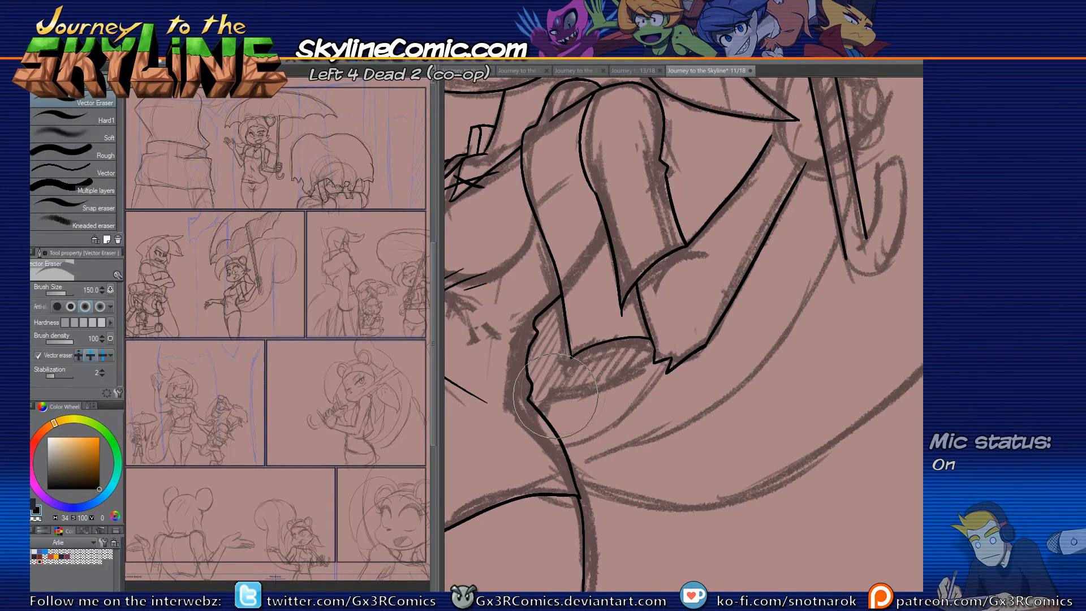
Step: Ink the lower edge of the hatched area beneath the sleeve, from the waist to the cuff, and trim its ends
key(p)
mouse_move(523, 399)
mouse_down()
mouse_move(588, 380)
mouse_move(650, 339)
mouse_up()
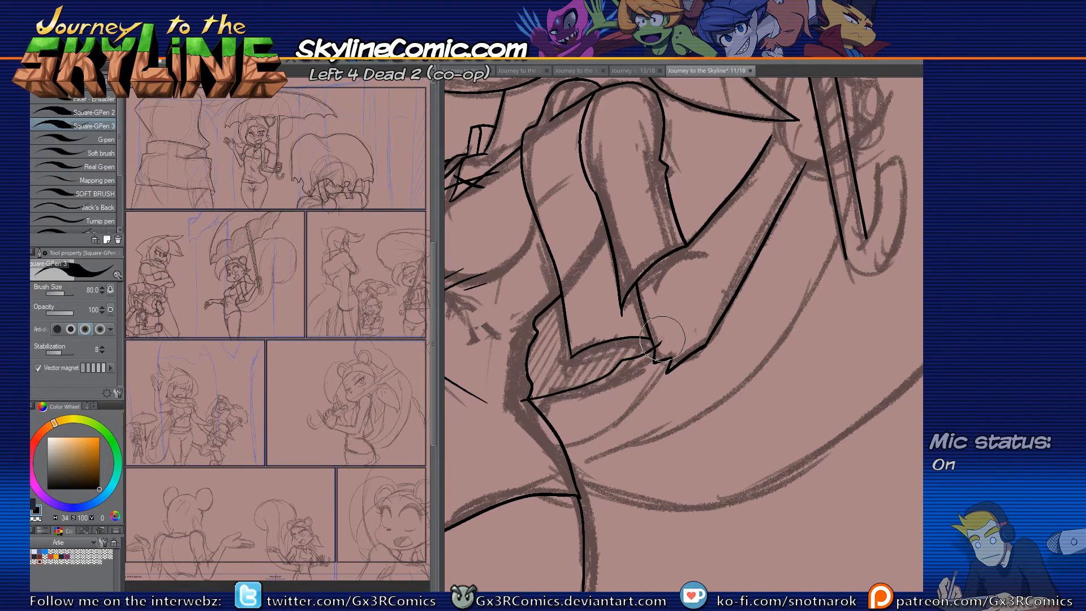
key(e)
key(p)
drag(664, 454, 606, 436)
scroll(590, 437, down, 1)
mouse_move(497, 471)
mouse_down()
mouse_move(791, 294)
mouse_move(796, 232)
mouse_up()
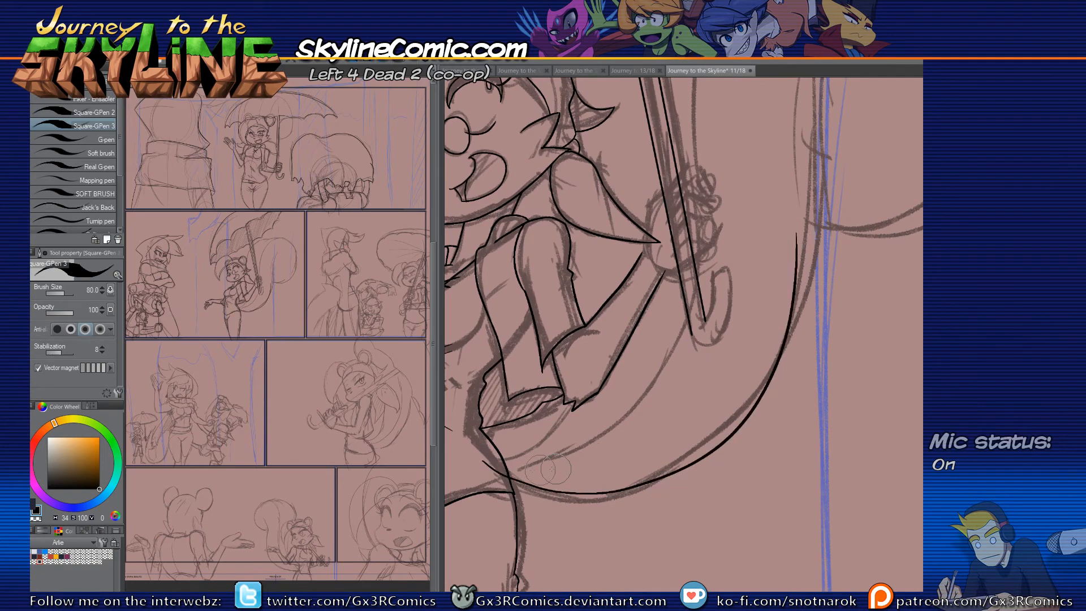
mouse_move(809, 281)
mouse_down()
mouse_move(702, 400)
mouse_move(805, 284)
mouse_up()
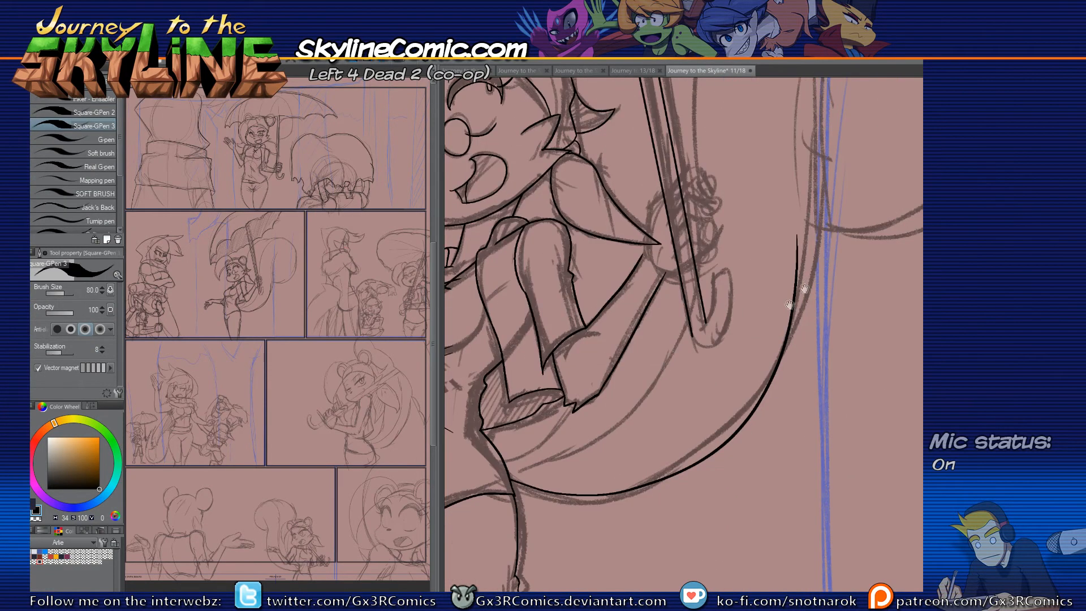
scroll(561, 469, down, 1)
key(ctrl+z)
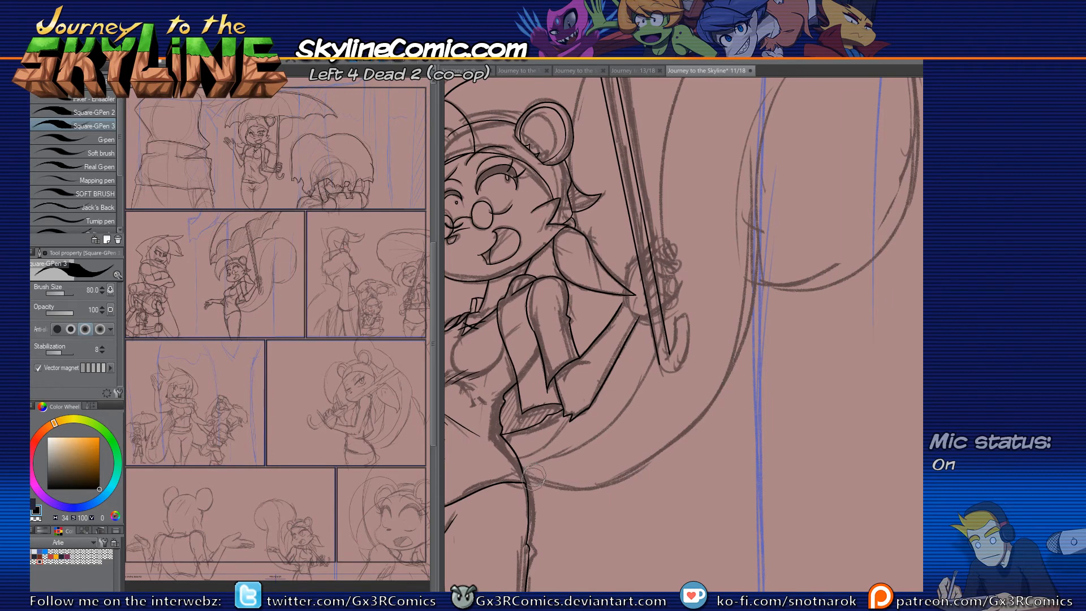
Step: Ink the tail's outer edge from the hip up into the inner curl, plus the arc rising from behind the ear toward the tail's top
mouse_move(515, 469)
mouse_down()
mouse_move(650, 478)
mouse_move(768, 208)
mouse_move(711, 346)
mouse_move(751, 171)
mouse_up()
key(ctrl+z)
drag(705, 271, 773, 193)
drag(674, 291, 694, 326)
drag(529, 268, 714, 134)
key(e)
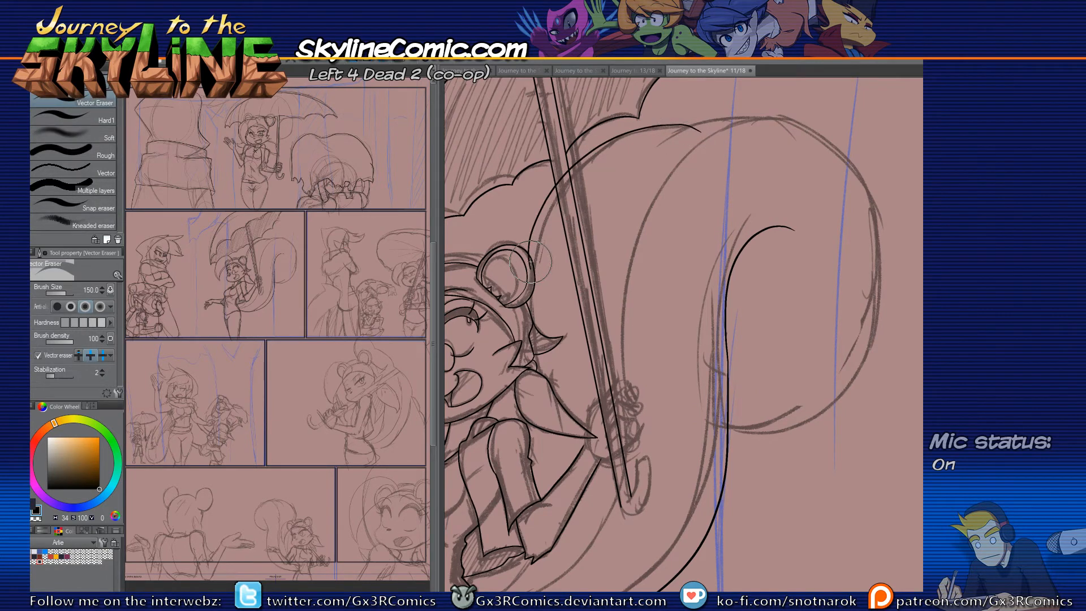
Step: Ink the tail's rounded top and curled tip back to the inner edge, and trim the overshoots at the curl and hip
key(p)
mouse_move(645, 157)
mouse_down()
mouse_move(814, 110)
mouse_move(759, 357)
mouse_up()
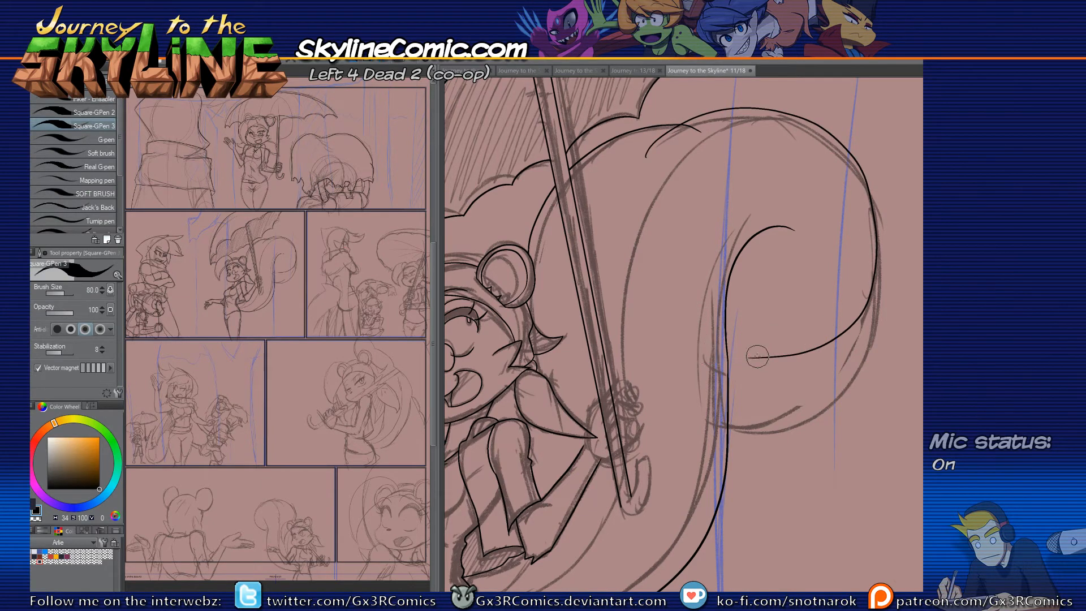
key(e)
click(710, 341)
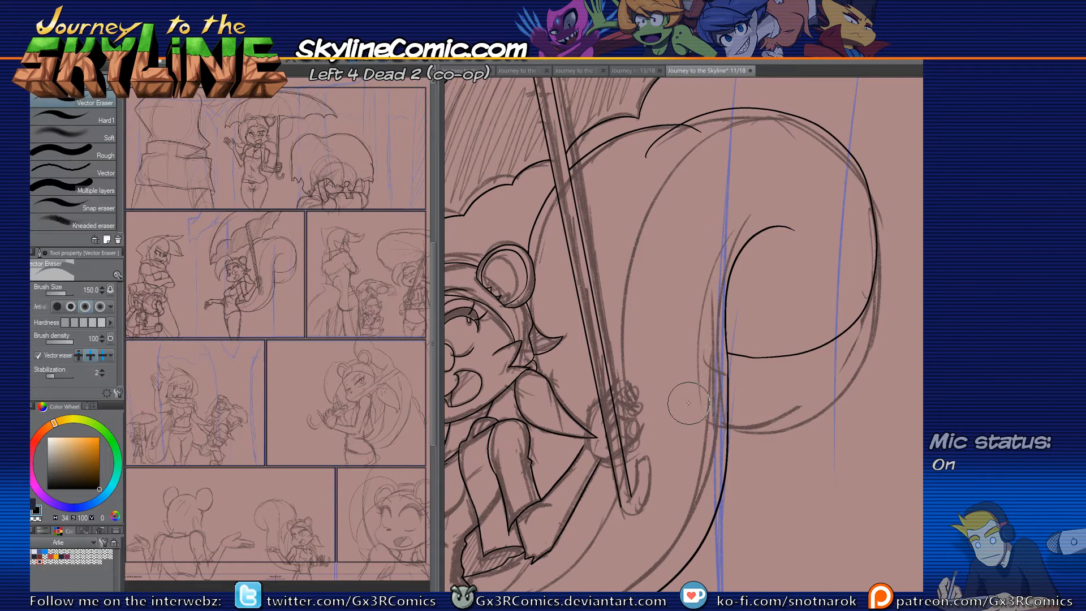
key(p)
drag(657, 512, 711, 351)
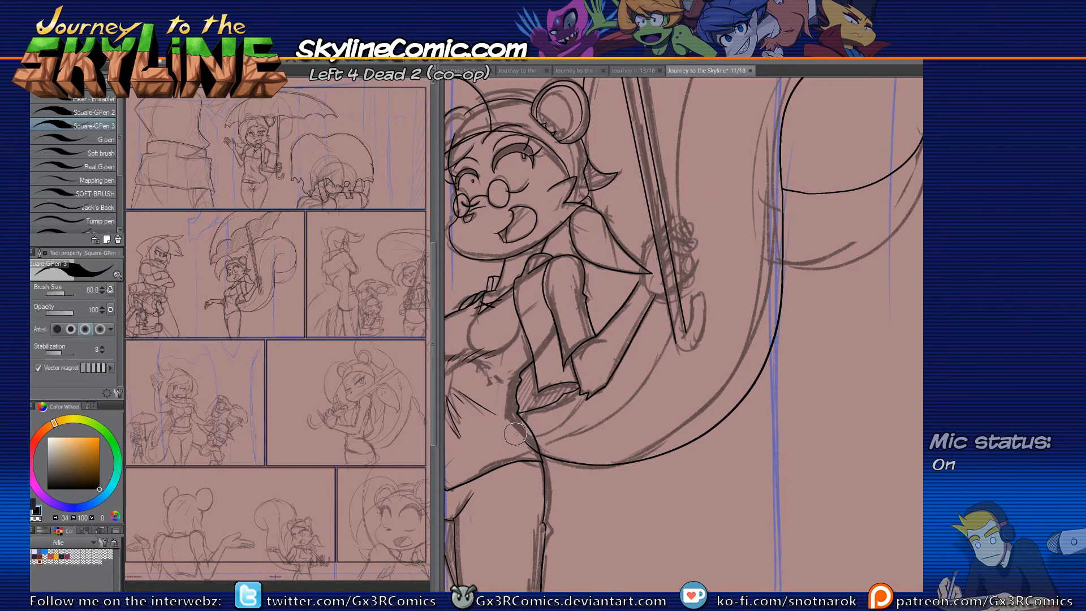
key(e)
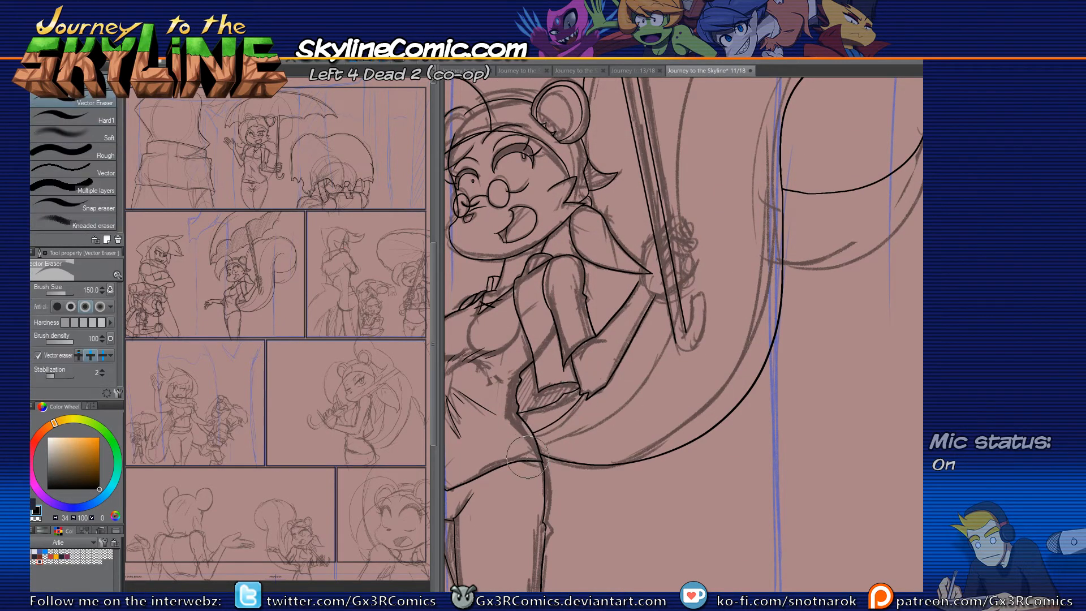
key(p)
drag(653, 360, 628, 420)
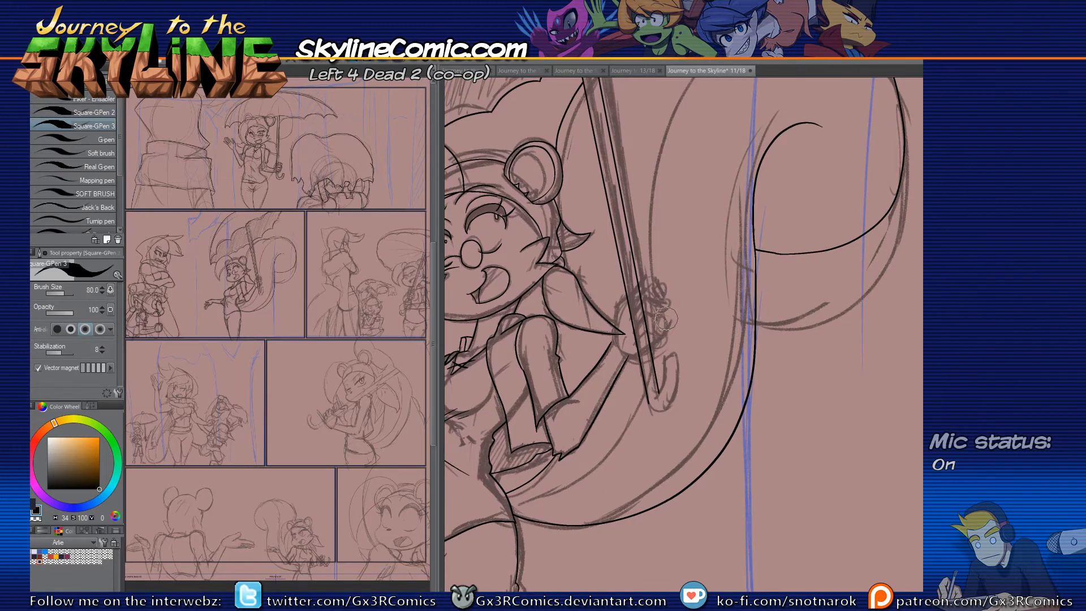
Step: Ink the lower edge of the gripping hand from the wrist across the umbrella handle and up around the outer knuckles
scroll(646, 346, up, 3)
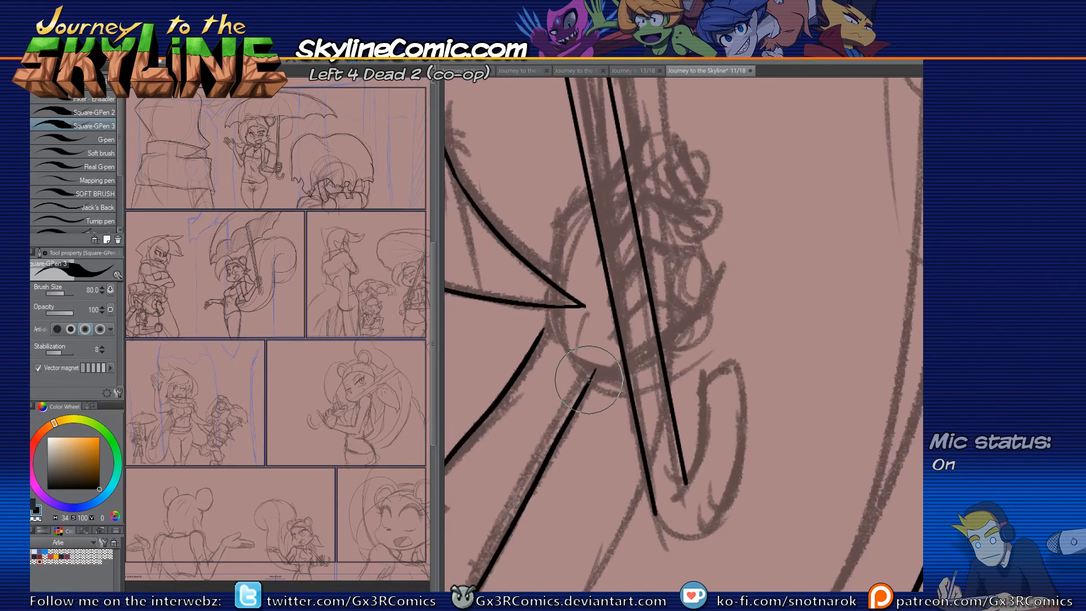
drag(591, 380, 701, 311)
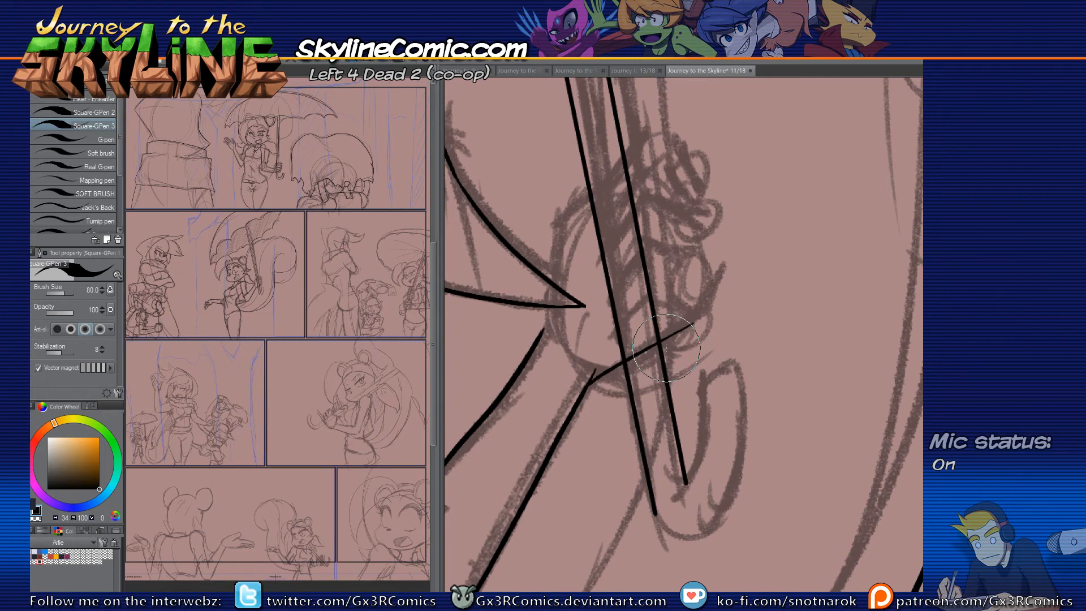
key(ctrl+z)
drag(588, 385, 706, 280)
key(ctrl+z)
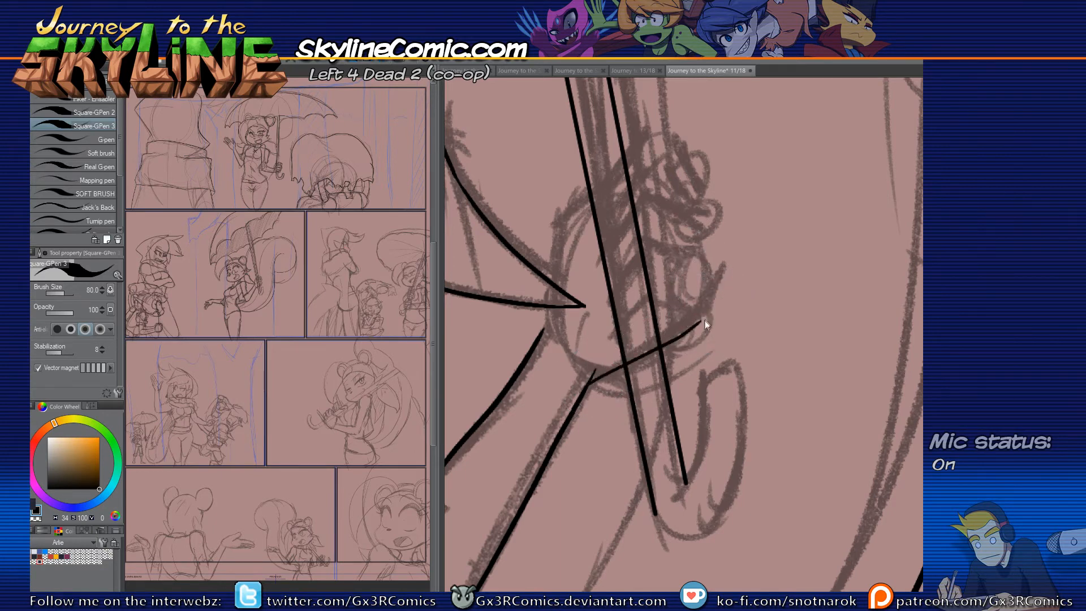
mouse_move(700, 323)
mouse_down()
mouse_move(693, 223)
mouse_move(668, 198)
mouse_move(616, 218)
mouse_move(601, 263)
mouse_up()
Step: Rework the knuckle contour and ink the two lower fingers wrapped around the umbrella handle
key(ctrl+z)
key(ctrl+z)
key(ctrl+z)
mouse_move(688, 286)
mouse_down()
mouse_move(660, 255)
mouse_move(620, 284)
mouse_up()
mouse_move(690, 279)
mouse_down()
mouse_move(650, 248)
mouse_move(613, 286)
mouse_move(606, 317)
mouse_move(630, 315)
mouse_up()
key(e)
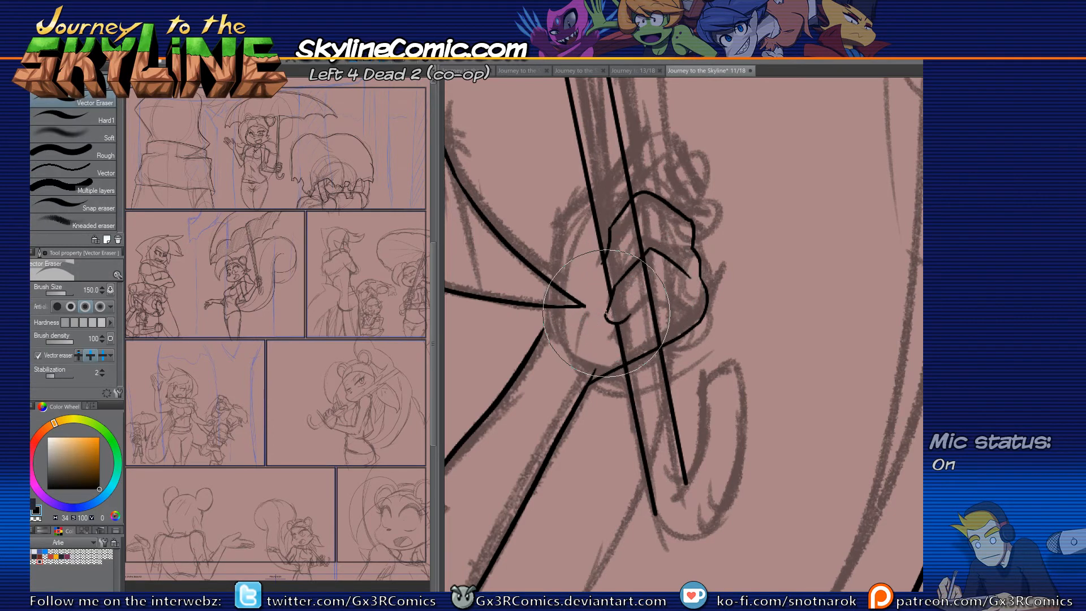
Step: Ink the fingertip against the shaft and erase the shaft lines running through the lower fingers
key(p)
mouse_move(602, 264)
mouse_down()
mouse_move(600, 282)
mouse_move(616, 282)
mouse_up()
key(e)
click(607, 273)
click(637, 224)
key(p)
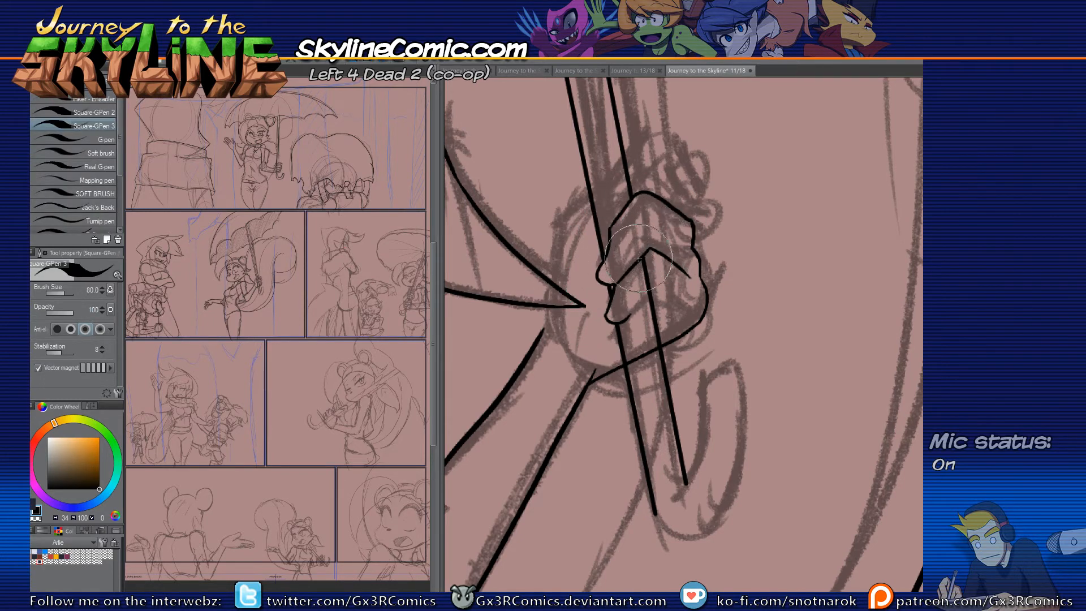
Step: Ink the lower fingers' crease lines and clean up the hand's lower edge where it meets the handle and wrist
drag(639, 260, 652, 229)
mouse_move(625, 319)
mouse_down()
mouse_move(657, 290)
mouse_move(672, 309)
mouse_up()
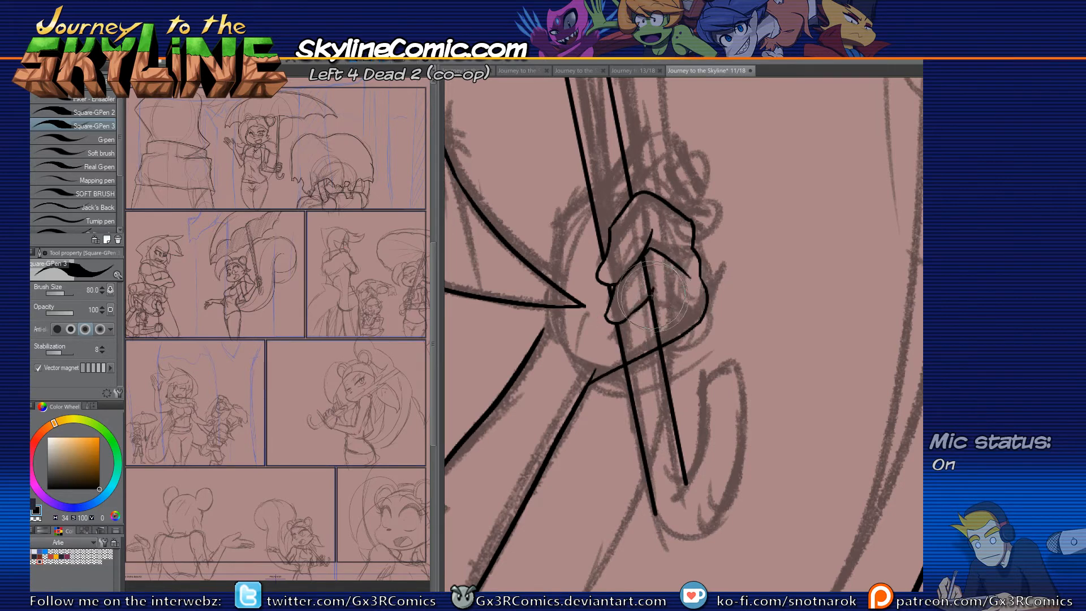
key(e)
key(p)
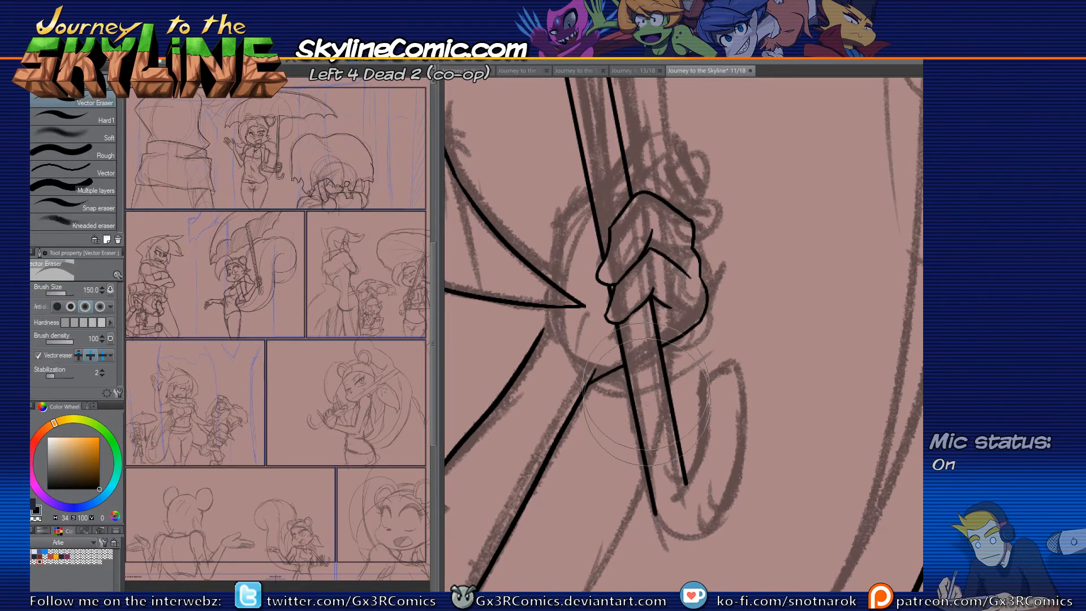
key(e)
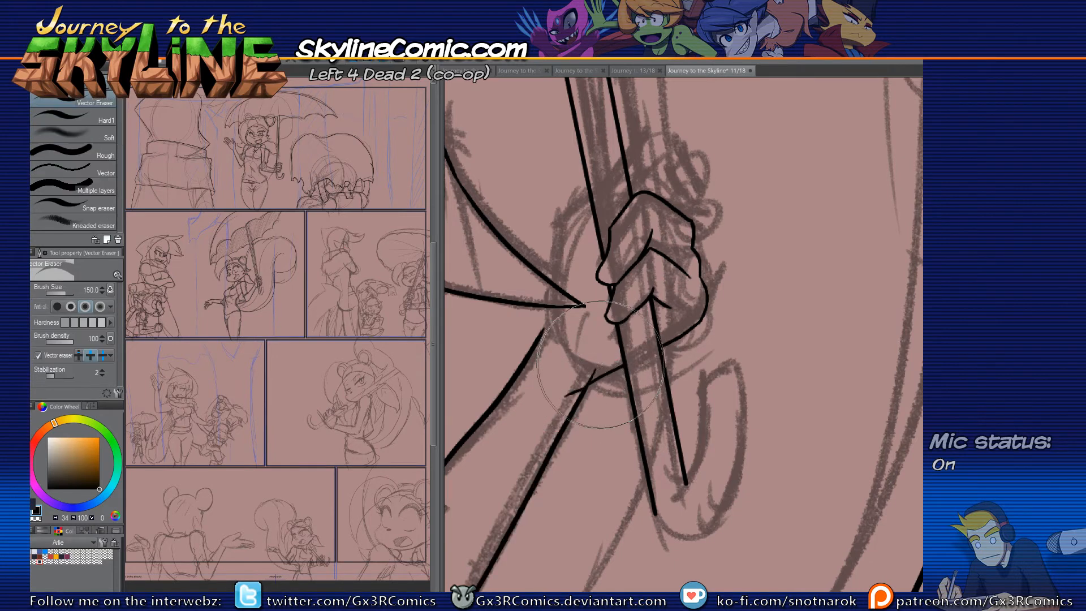
key(p)
drag(584, 390, 590, 384)
Step: Ink the back of the hand and raised thumb from the wrist to the shaft, and trim the ends at the shaft and sleeve point
mouse_move(544, 330)
mouse_down()
mouse_move(566, 366)
mouse_move(554, 324)
mouse_move(581, 262)
mouse_move(564, 284)
mouse_move(604, 220)
mouse_up()
key(ctrl+z)
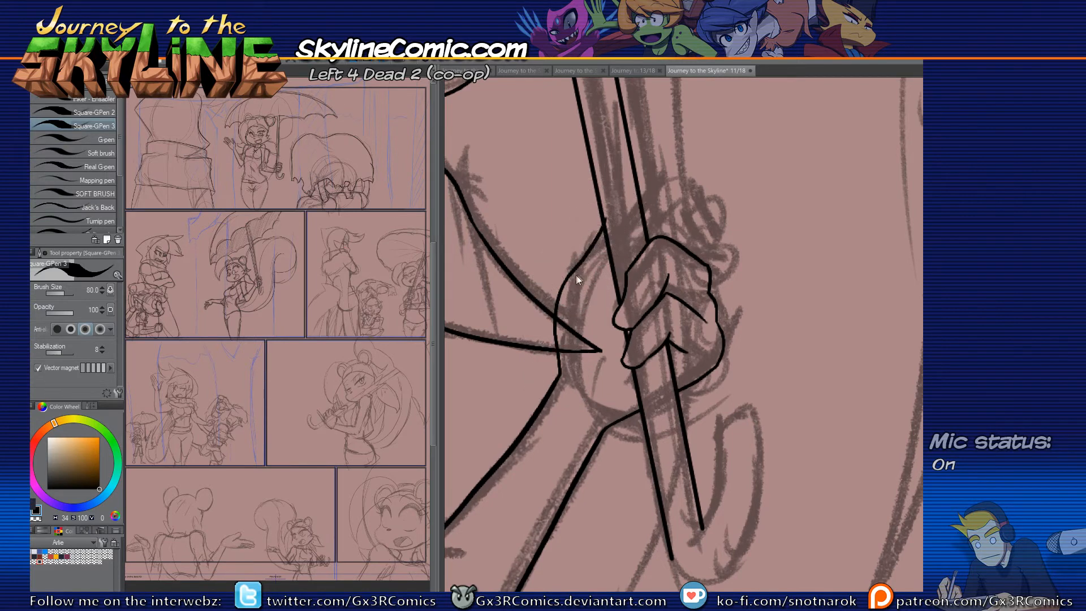
mouse_move(558, 287)
mouse_down()
mouse_move(575, 197)
mouse_move(590, 180)
mouse_move(610, 199)
mouse_move(605, 187)
mouse_move(594, 200)
mouse_move(562, 176)
mouse_move(606, 207)
mouse_up()
key(ctrl+z)
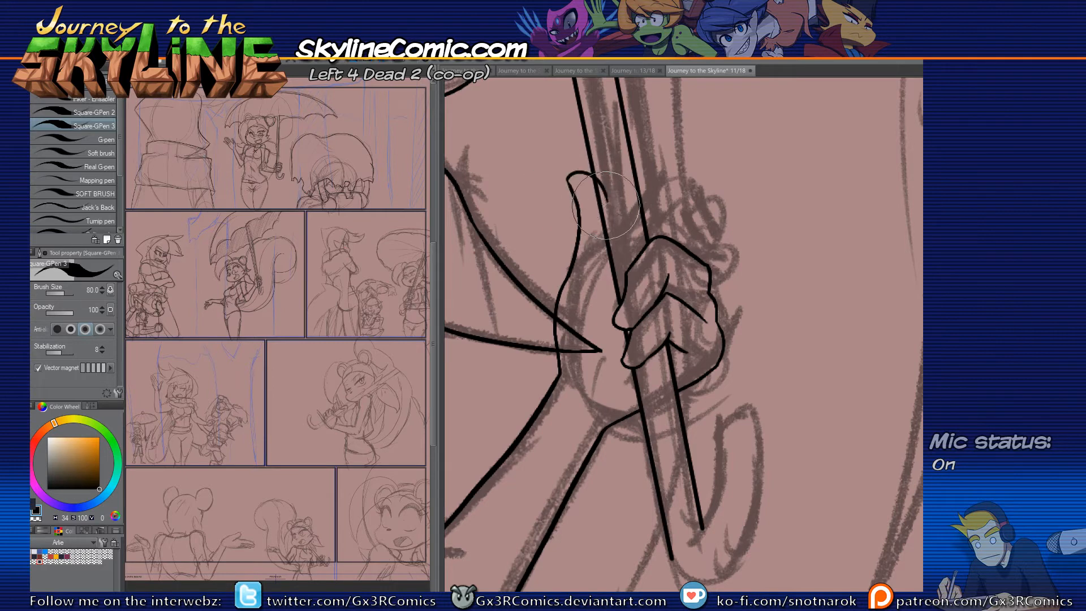
key(e)
click(609, 213)
key(p)
key(e)
click(555, 328)
key(p)
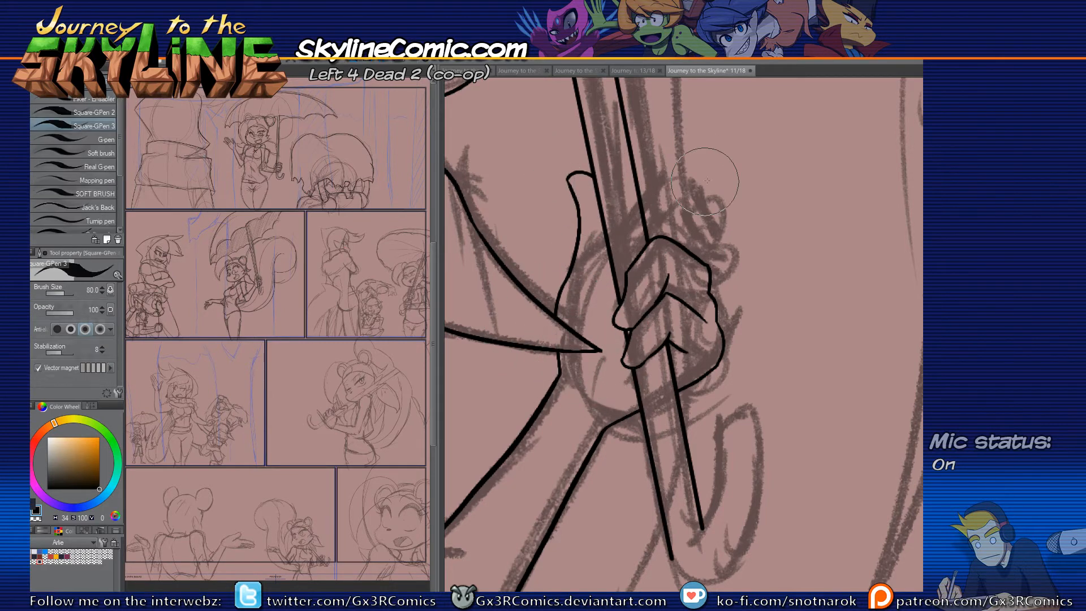
Step: Ink the knuckle edge and outline of the next finger up, and erase the shaft line passing through it
drag(718, 206, 678, 254)
drag(660, 308, 657, 274)
key(ctrl+z)
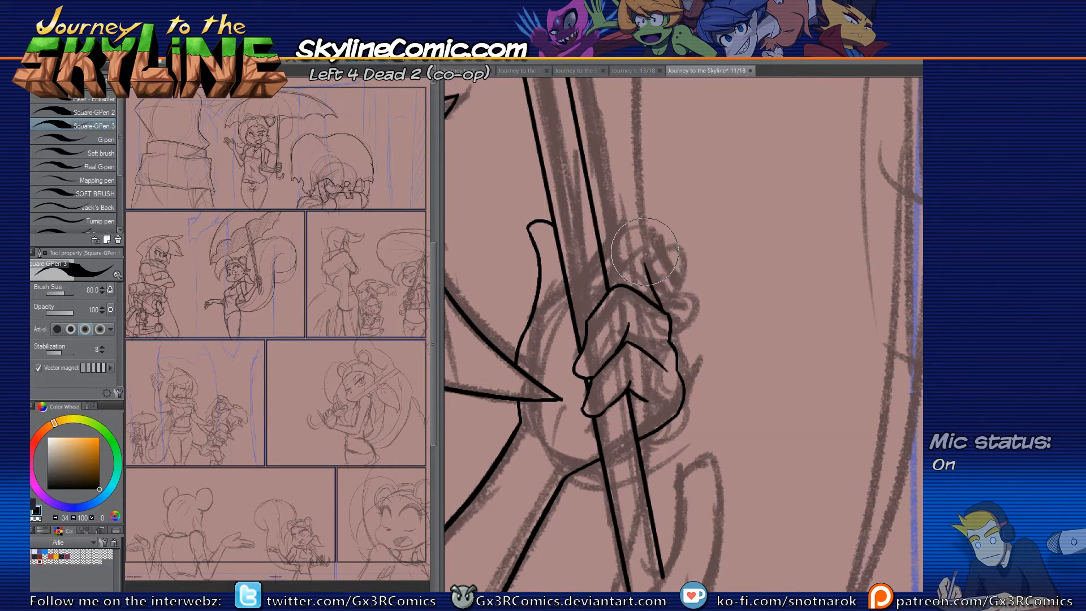
drag(662, 309, 639, 239)
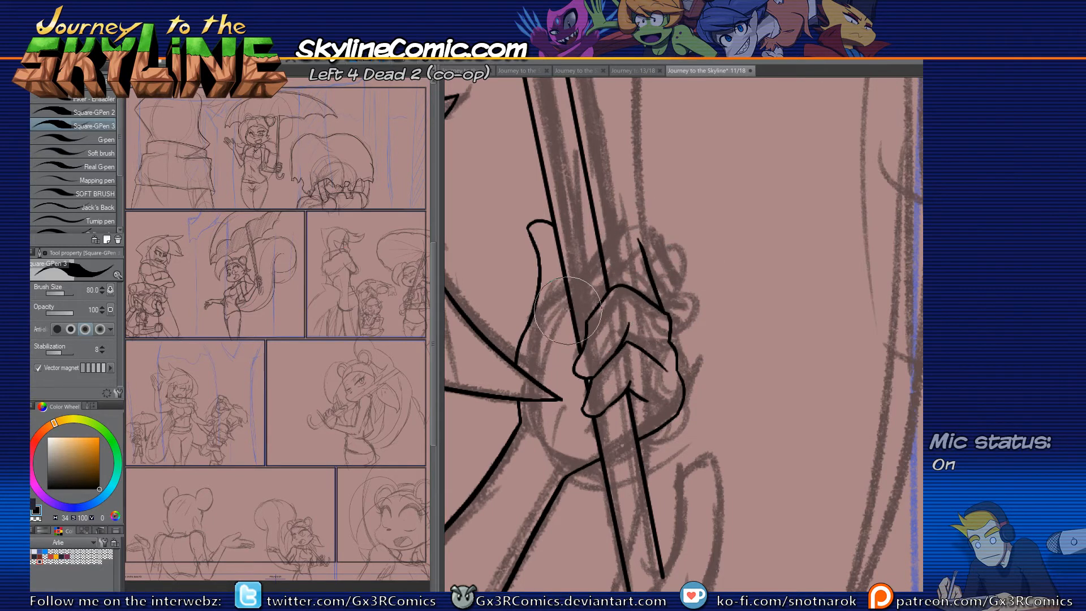
mouse_move(639, 244)
mouse_down()
mouse_move(629, 226)
mouse_move(603, 248)
mouse_move(591, 229)
mouse_move(568, 248)
mouse_move(568, 274)
mouse_move(612, 281)
mouse_move(618, 269)
mouse_up()
key(ctrl+z)
key(e)
click(604, 273)
key(p)
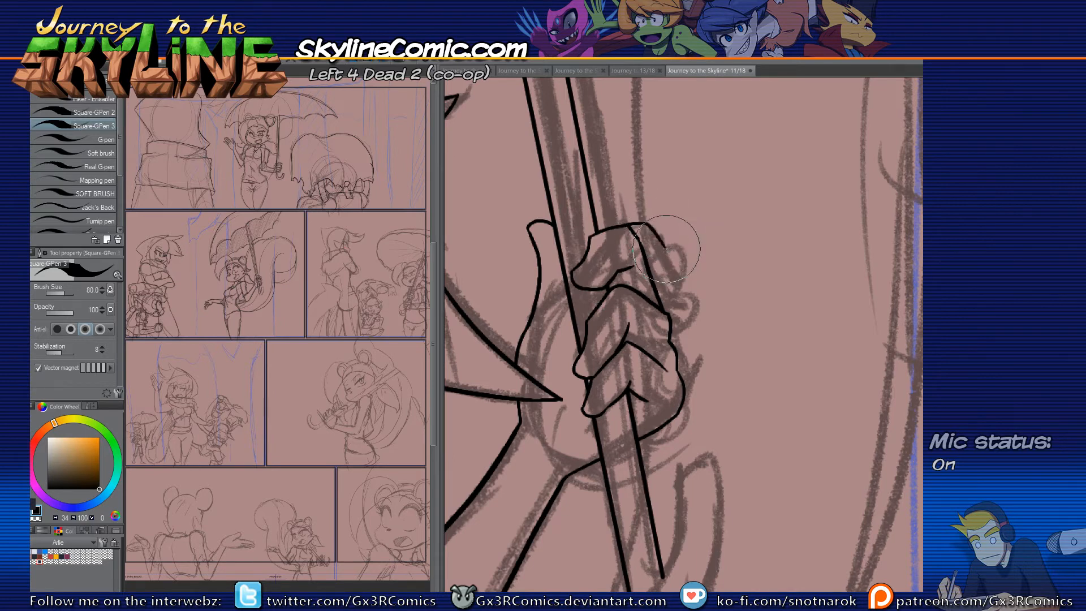
Step: Trim the new finger's knuckle corner and ink its short crease lines, erasing the excess
key(e)
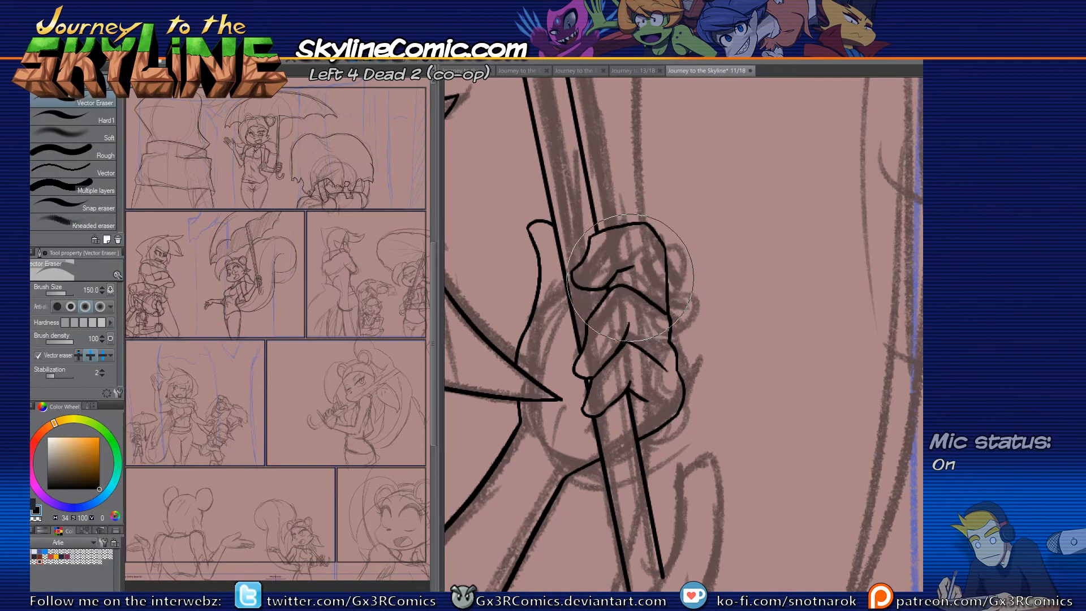
key(p)
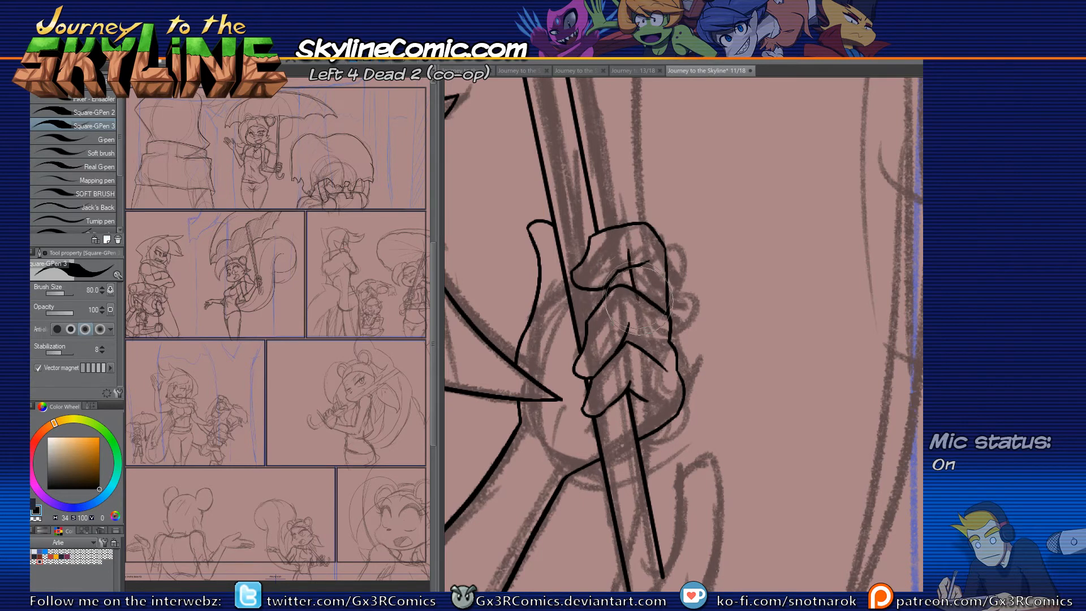
key(e)
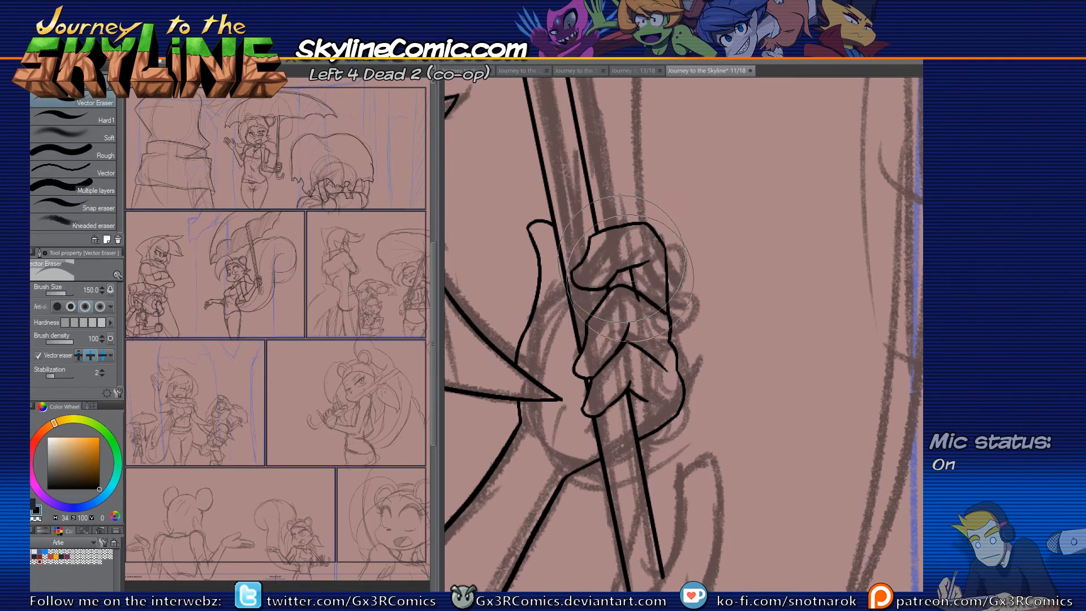
Step: Ink the topmost finger wrapped over the shaft, and trim the shaft and knuckle lines overlapping it
key(p)
mouse_move(648, 242)
mouse_down()
mouse_move(646, 218)
mouse_move(592, 198)
mouse_up()
key(ctrl+z)
mouse_move(653, 240)
mouse_down()
mouse_move(648, 216)
mouse_move(578, 191)
mouse_up()
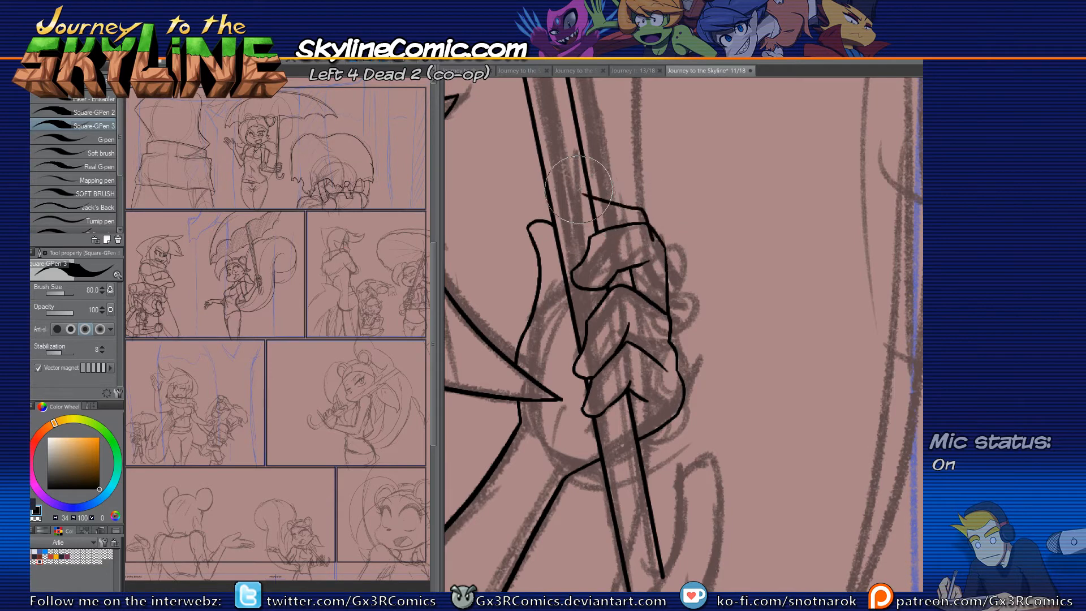
mouse_move(591, 197)
mouse_down()
mouse_move(564, 203)
mouse_move(574, 205)
mouse_move(559, 217)
mouse_move(561, 207)
mouse_move(595, 233)
mouse_up()
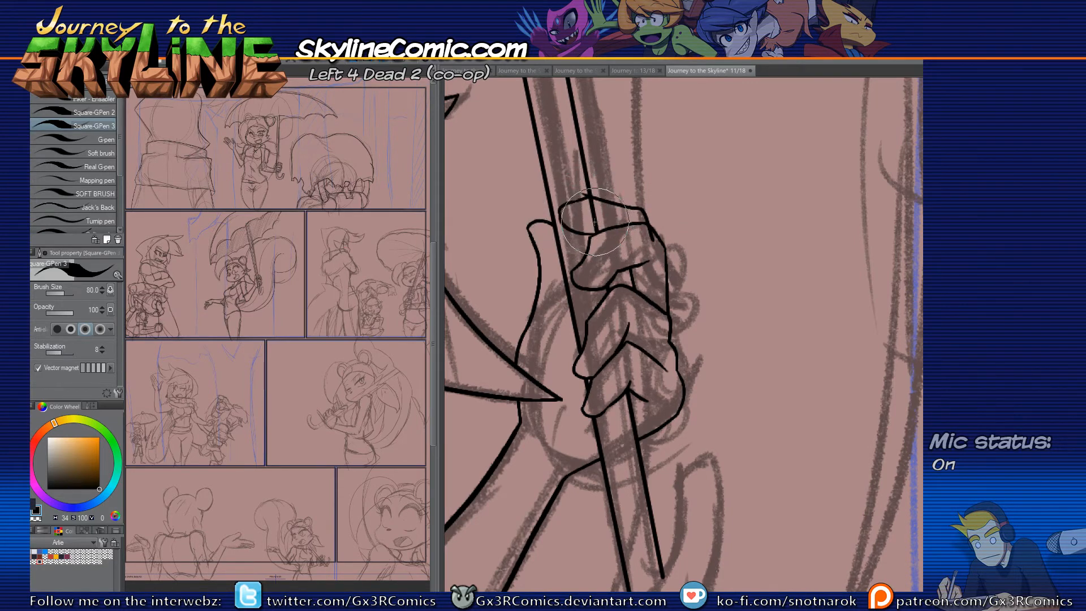
key(e)
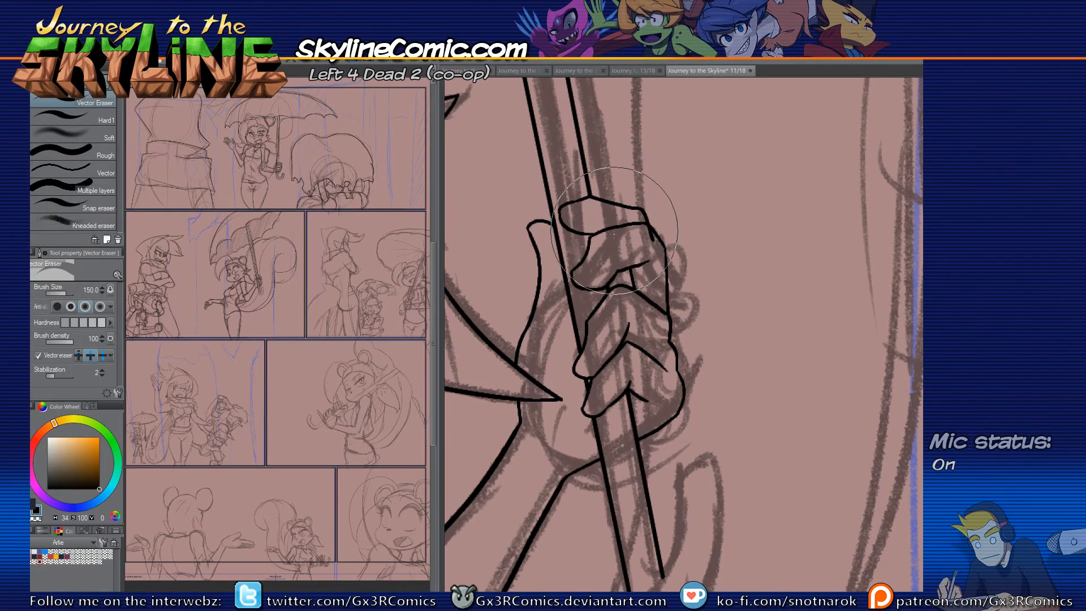
key(p)
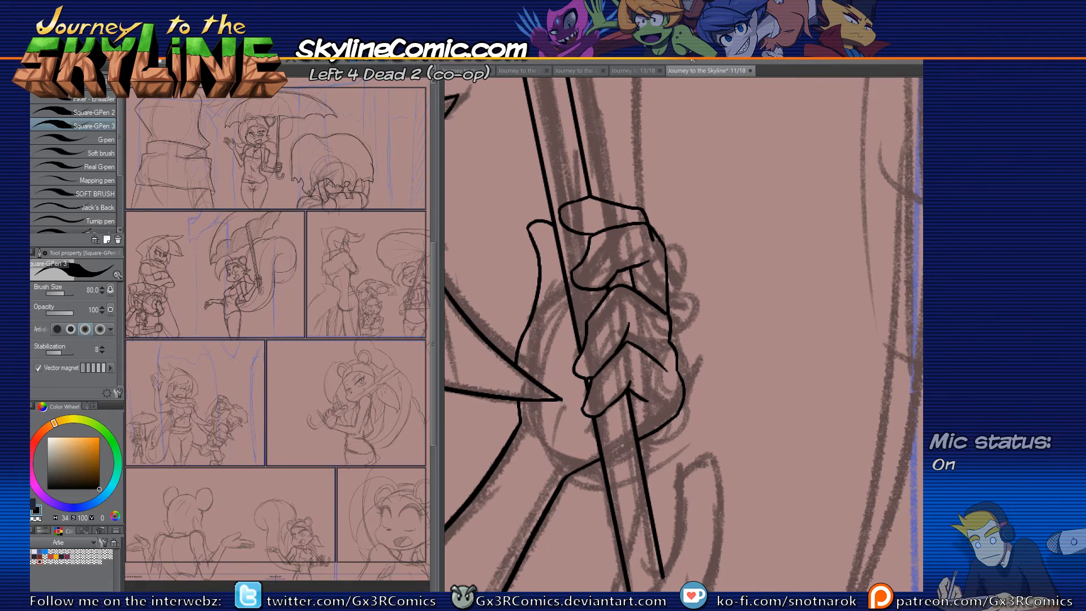
key(e)
drag(650, 238, 661, 234)
Step: Ink a short palm crease beside the shaft below the thumb and trim its end
key(p)
drag(619, 368, 681, 389)
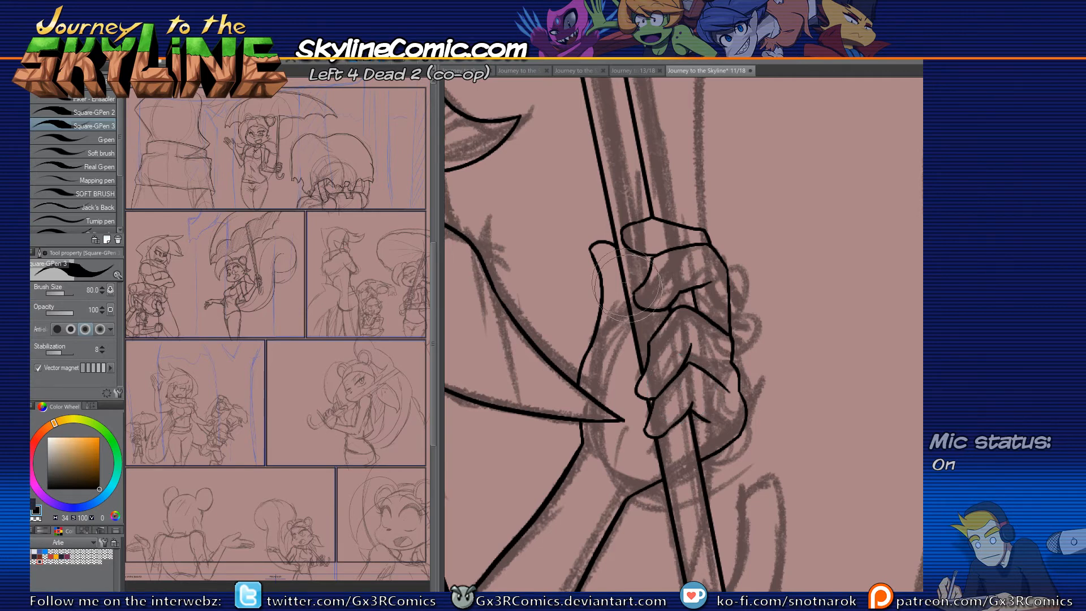
drag(632, 316, 626, 365)
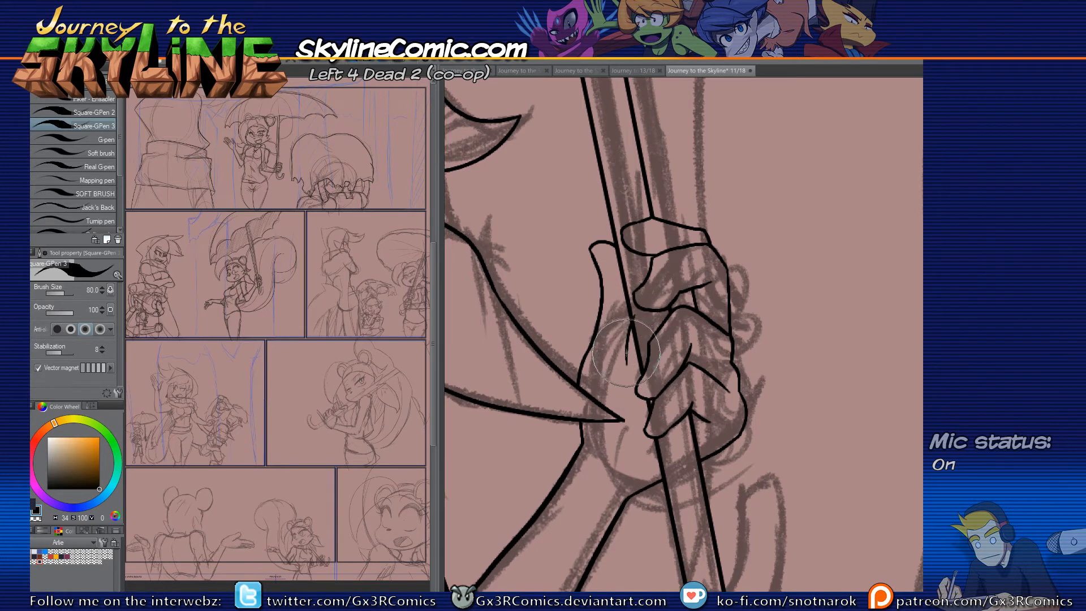
key(e)
click(626, 362)
key(p)
Step: Ink the outer edge of the umbrella's hooked handle from the shaft's lower end around to the hook's tip
drag(610, 341, 620, 452)
scroll(620, 453, down, 2)
mouse_move(601, 302)
mouse_down()
mouse_move(609, 339)
mouse_move(632, 245)
mouse_move(648, 409)
mouse_move(680, 554)
mouse_move(628, 246)
mouse_up()
mouse_move(682, 430)
mouse_down()
mouse_move(618, 285)
mouse_move(635, 520)
mouse_up()
mouse_move(629, 476)
mouse_down()
mouse_move(654, 556)
mouse_move(599, 363)
mouse_up()
drag(635, 426, 610, 309)
scroll(599, 445, up, 2)
mouse_move(589, 462)
mouse_down()
mouse_move(611, 478)
mouse_move(669, 420)
mouse_move(659, 307)
mouse_up()
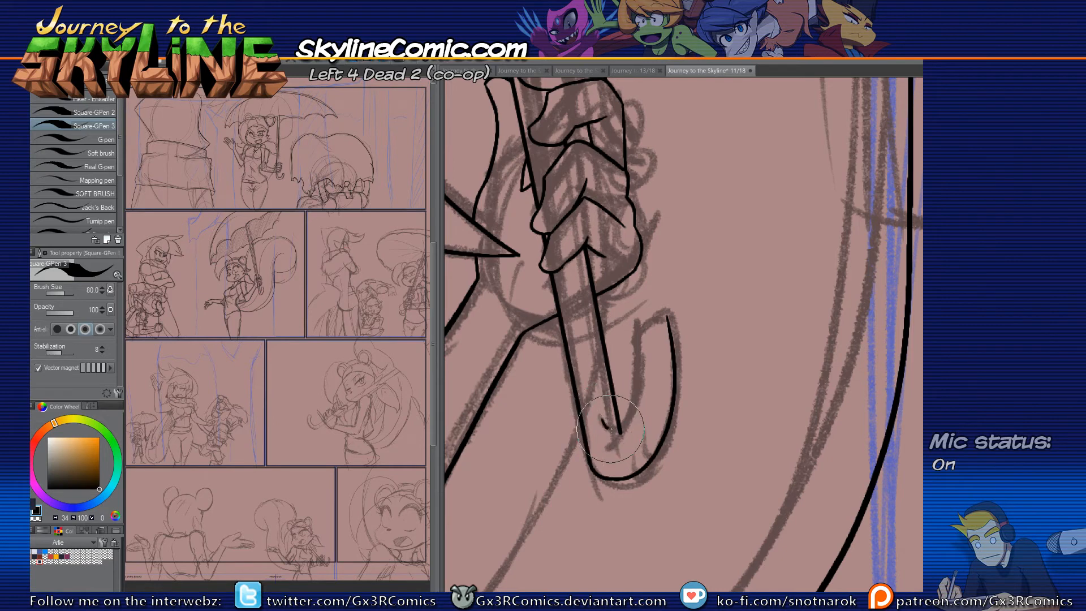
Step: Close the hook's tip and inner edge in ink, and trim the overshoot where the inner edge meets the shaft
key(e)
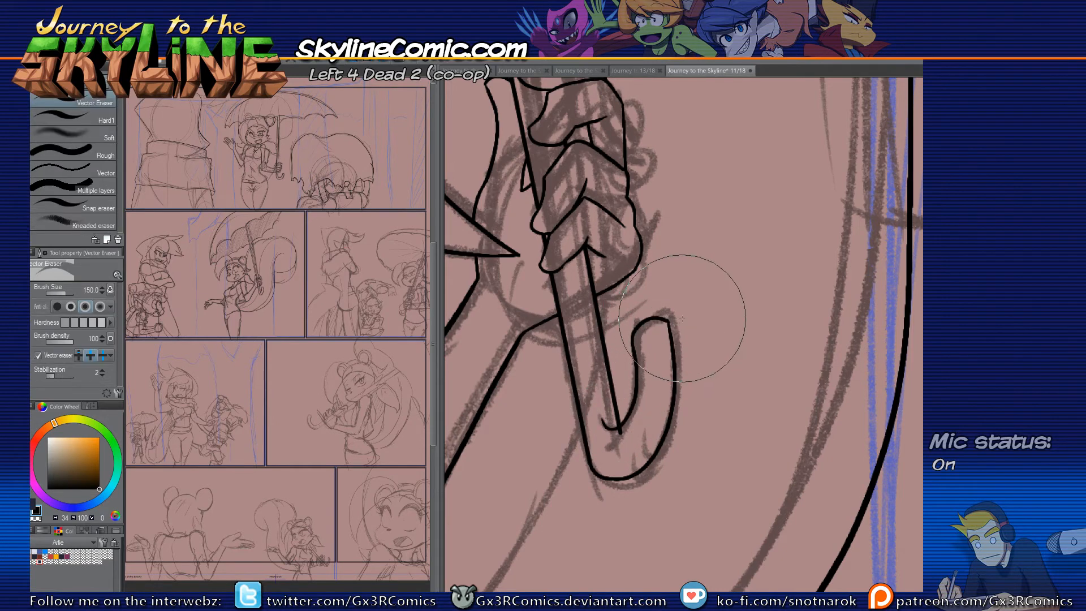
key(p)
key(e)
click(603, 421)
key(p)
drag(577, 394, 614, 384)
key(ctrl+z)
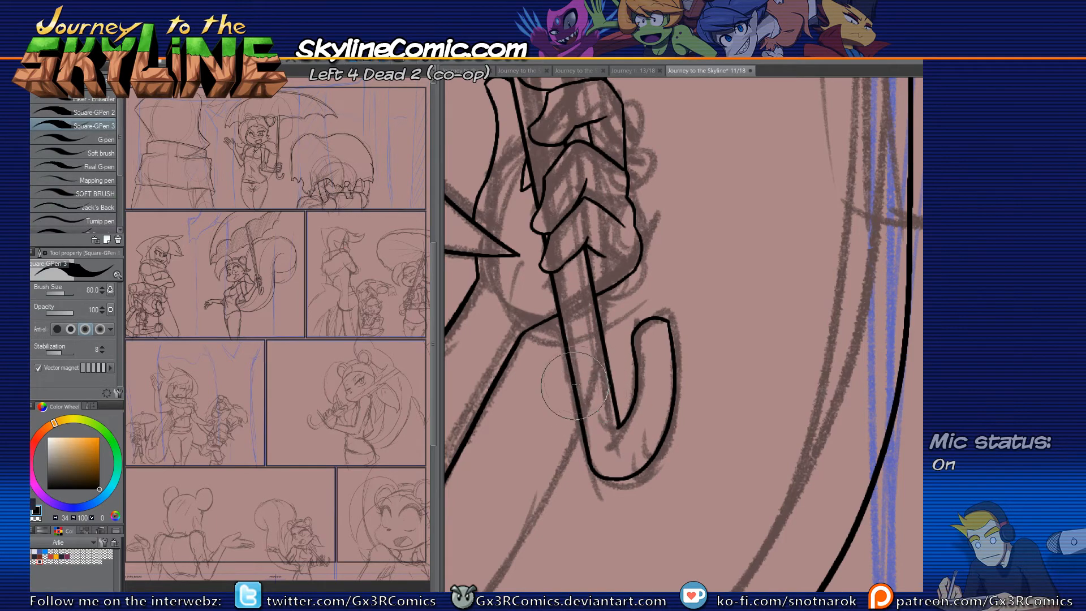
Step: Ink a torn notch along the inner edge of the raised arm's sleeve and trim the old edge line there
scroll(594, 428, down, 1)
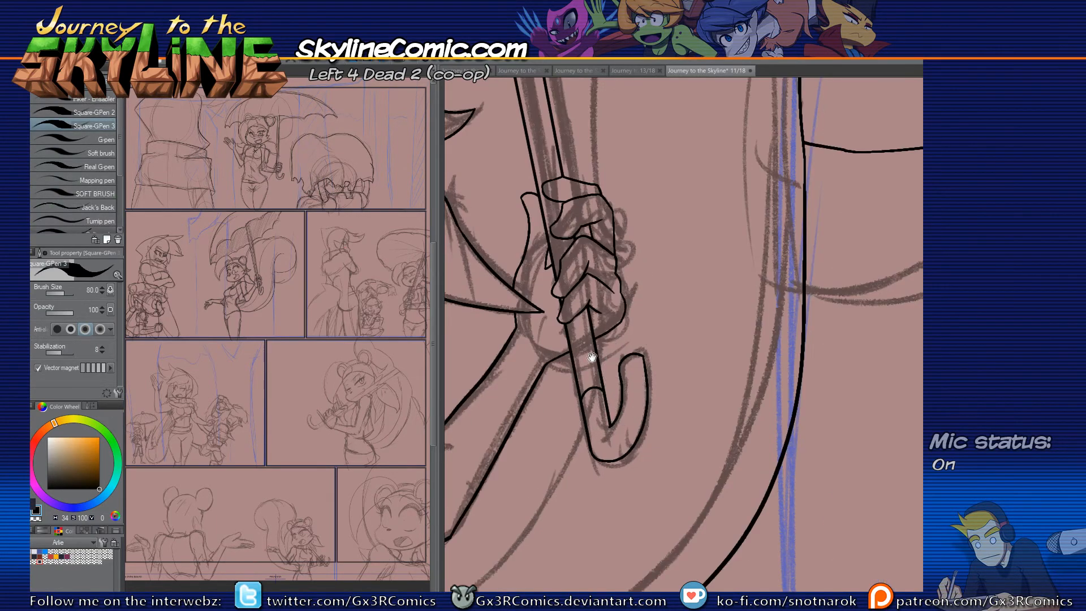
drag(589, 357, 719, 331)
drag(637, 405, 662, 358)
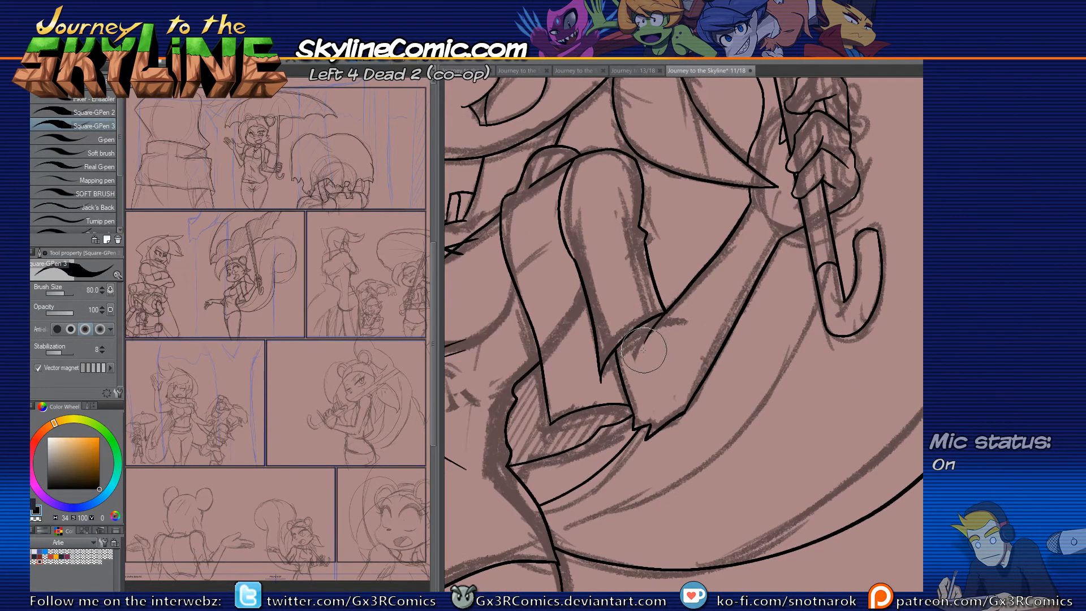
drag(596, 365, 714, 393)
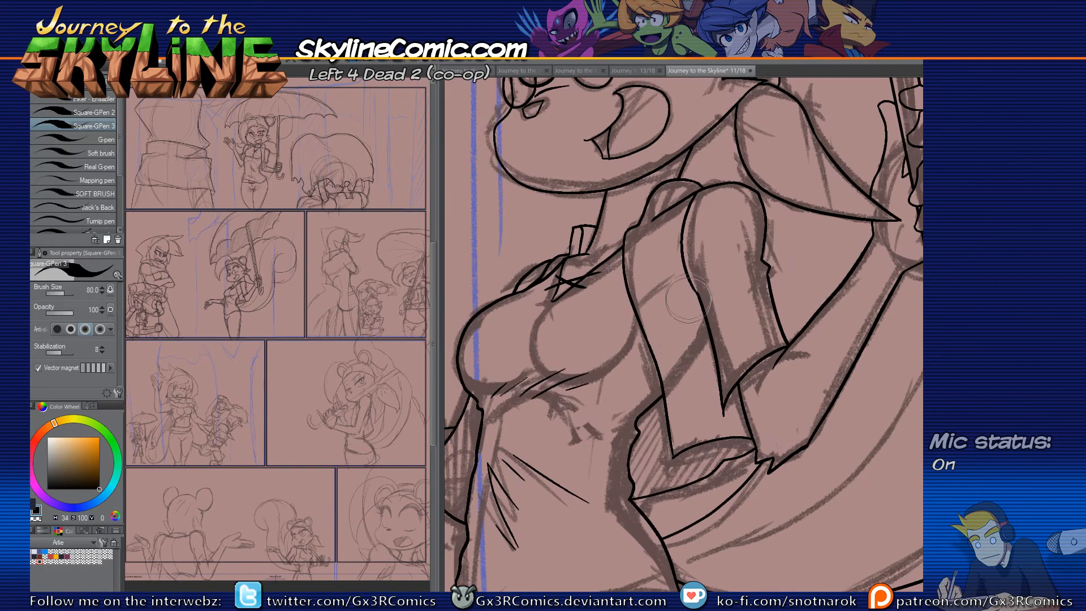
drag(644, 312, 648, 291)
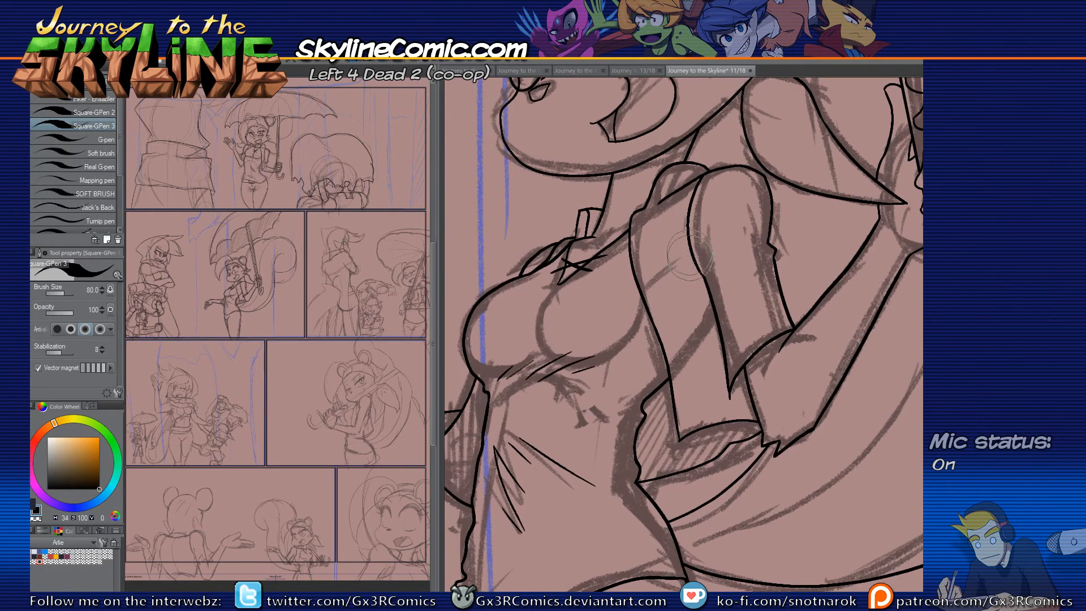
mouse_move(688, 220)
mouse_down()
mouse_move(705, 307)
mouse_move(698, 298)
mouse_move(729, 314)
mouse_up()
key(e)
mouse_move(709, 257)
mouse_down()
mouse_move(715, 312)
mouse_move(690, 243)
mouse_up()
key(p)
key(e)
drag(733, 312, 725, 321)
key(p)
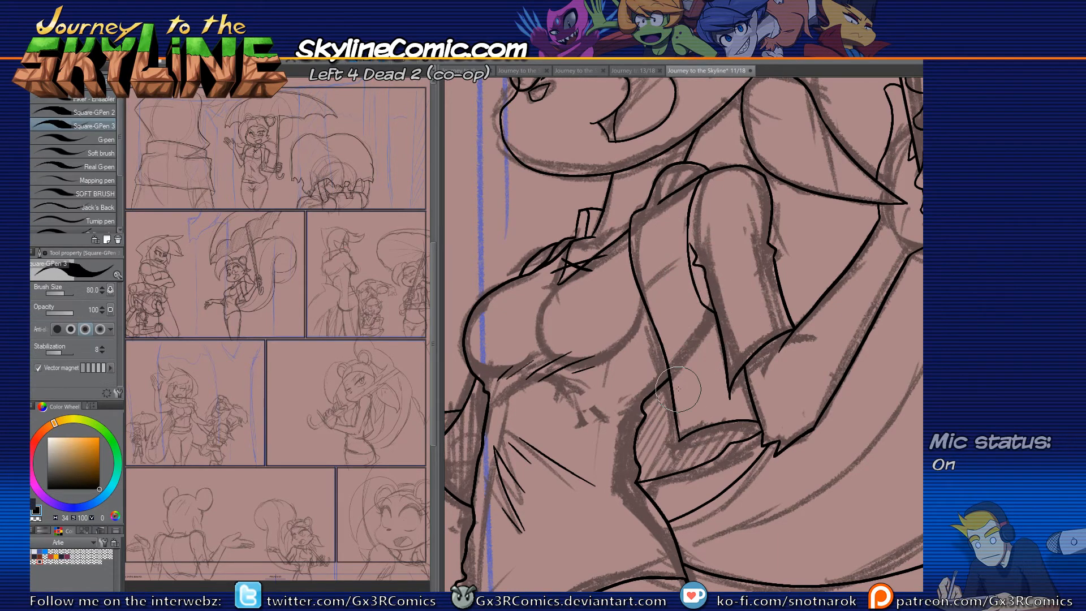
Step: Clean up the stray ink where the hair's pointed tip meets the wrist of the raised arm
mouse_move(581, 454)
mouse_down()
mouse_move(706, 369)
mouse_move(778, 274)
mouse_up()
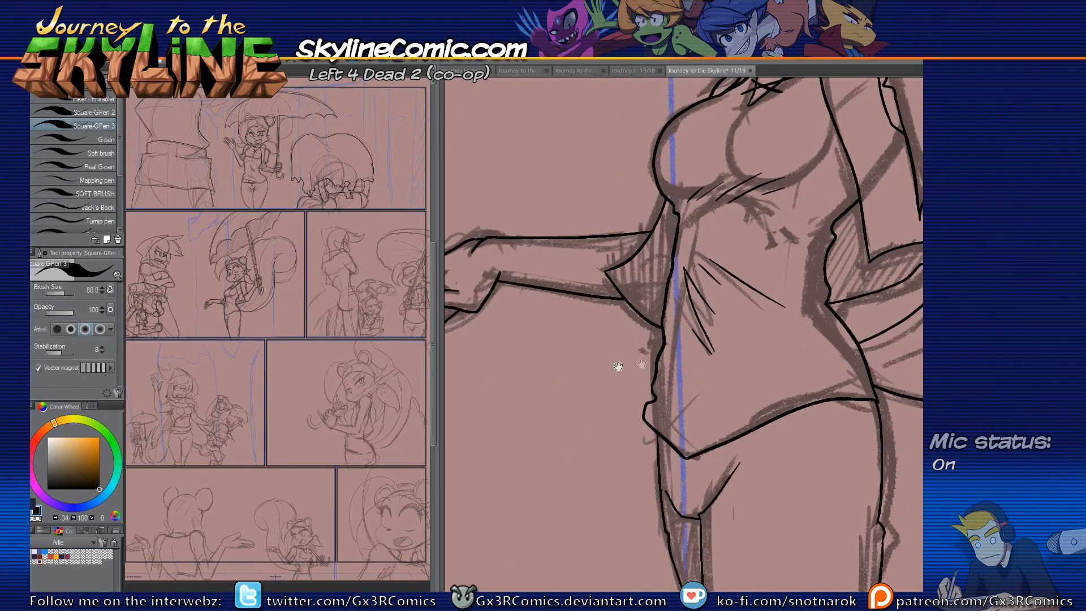
drag(583, 402, 649, 465)
mouse_move(583, 484)
mouse_down()
mouse_move(540, 438)
mouse_move(501, 453)
mouse_move(588, 332)
mouse_move(671, 284)
mouse_up()
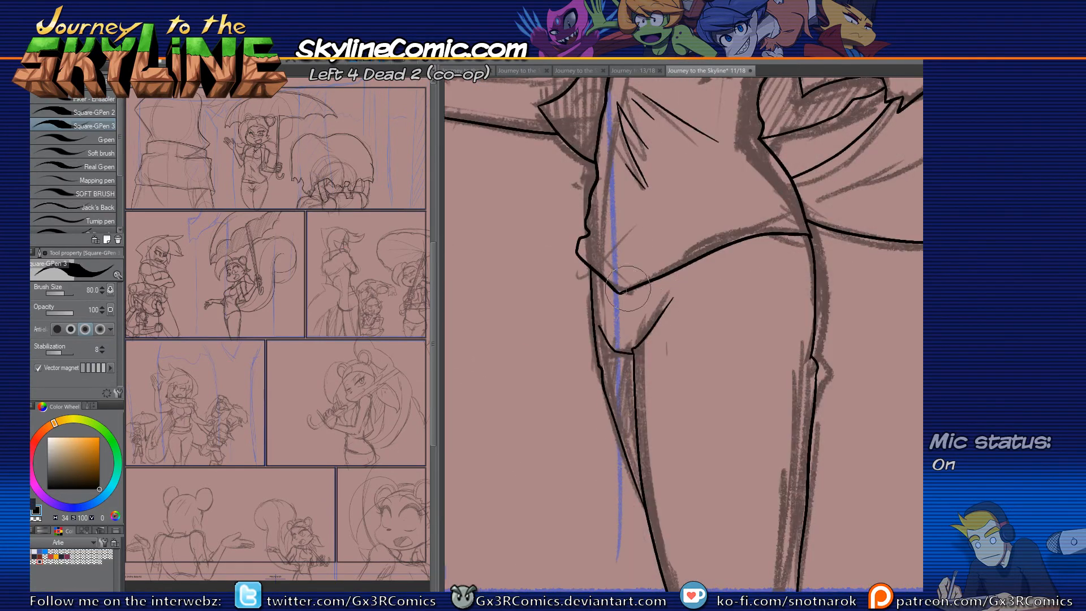
mouse_move(622, 260)
mouse_down()
mouse_move(620, 318)
mouse_move(631, 310)
mouse_up()
key(e)
drag(668, 296, 460, 484)
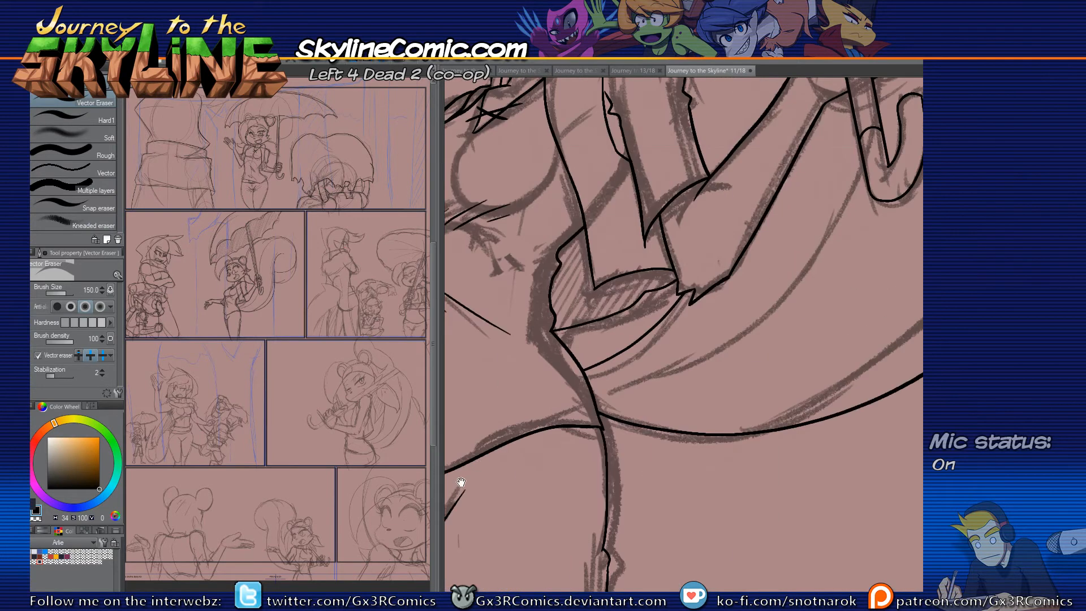
drag(730, 341, 560, 496)
alt+click(608, 301)
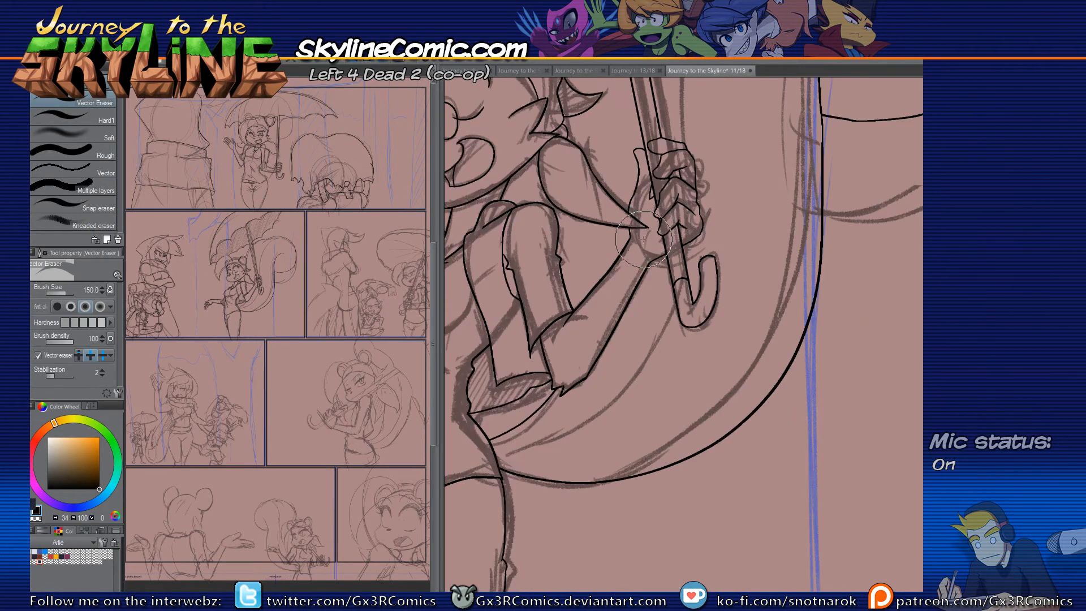
key(p)
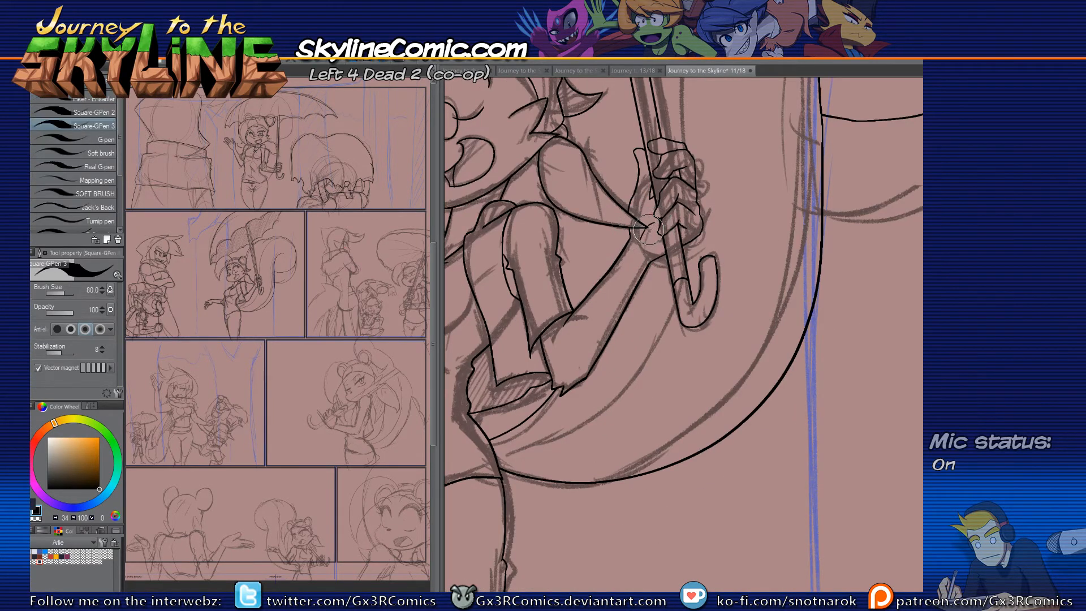
key(e)
click(658, 223)
key(p)
Step: Erase the loose line ends at the top of the tail and redraw the overlapping fold as a shorter curve
mouse_move(549, 236)
mouse_down()
mouse_move(616, 393)
mouse_move(591, 392)
mouse_up()
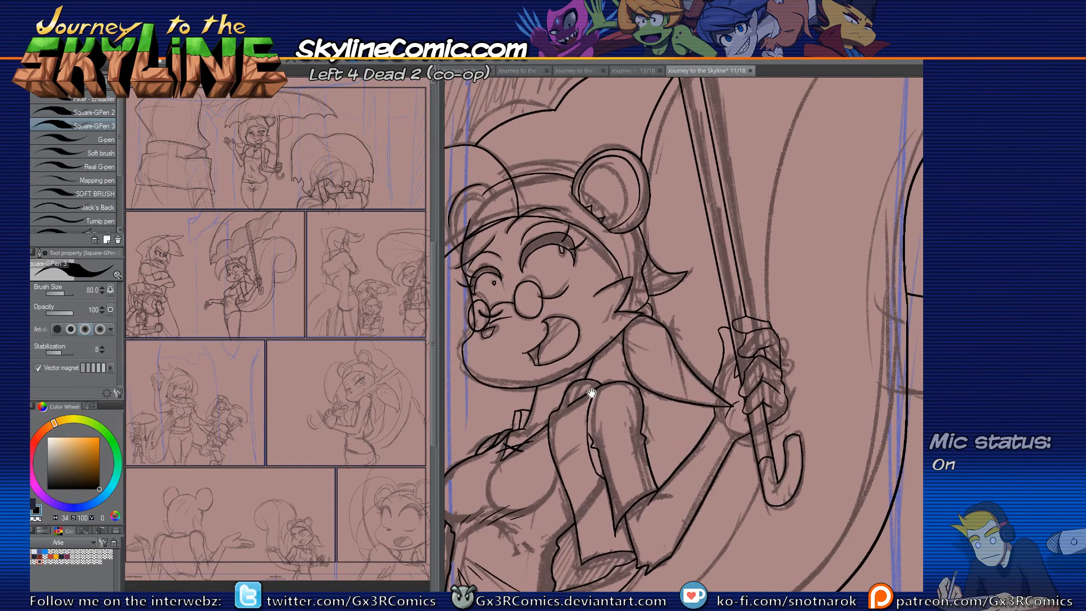
drag(599, 350, 598, 397)
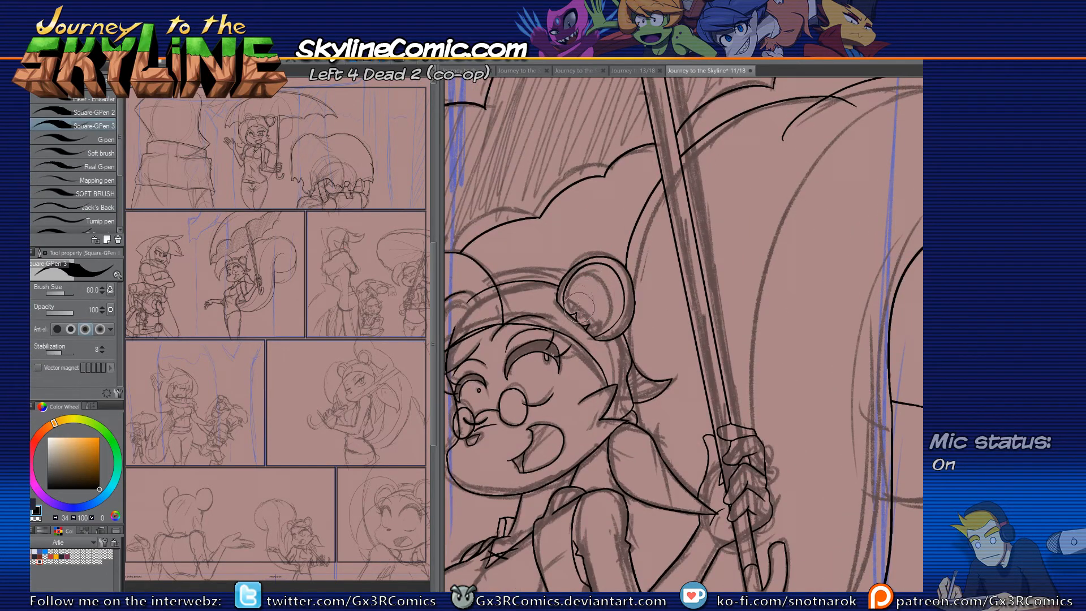
drag(734, 249, 687, 375)
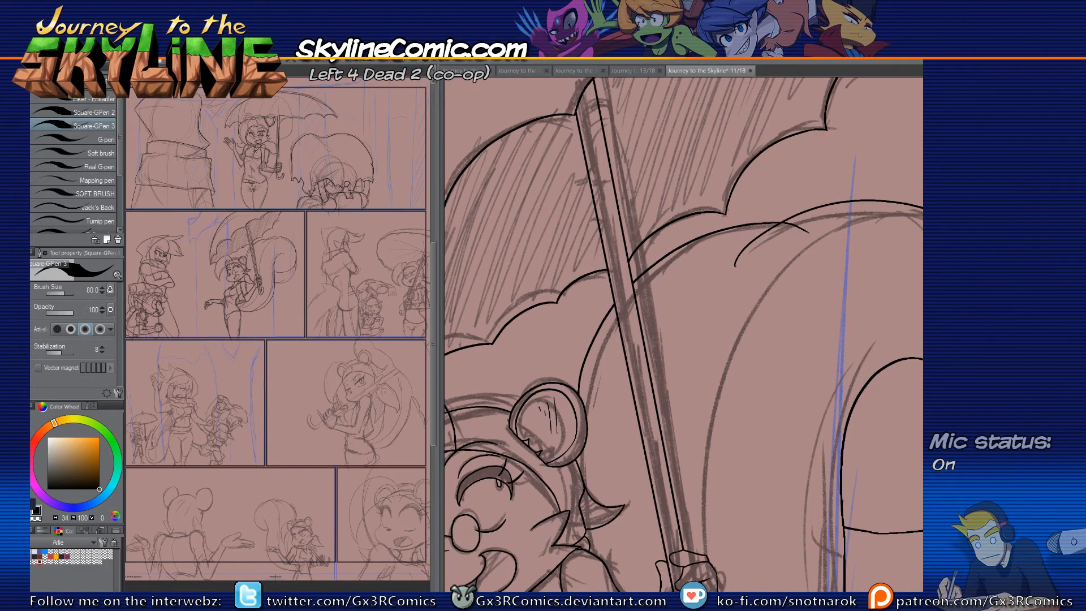
key(e)
click(799, 226)
click(738, 261)
key(p)
drag(782, 222, 731, 266)
key(ctrl+z)
drag(780, 221, 751, 251)
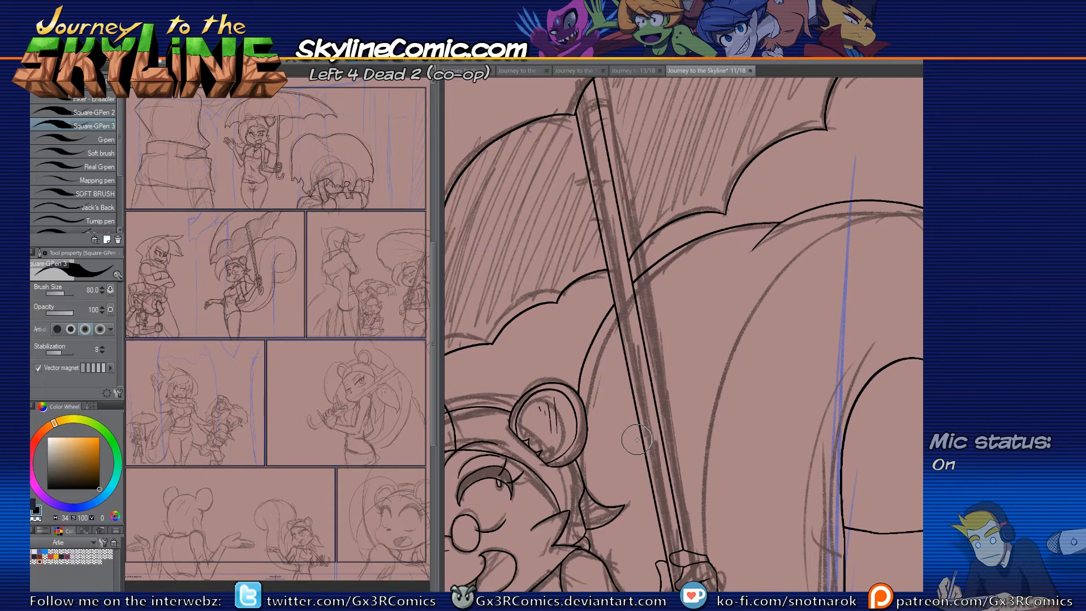
Step: Ink the remaining scallops of the umbrella's edge up to the panel's upper border
drag(645, 252, 521, 423)
drag(684, 298, 787, 259)
drag(684, 308, 637, 402)
drag(709, 340, 621, 379)
drag(709, 304, 768, 232)
key(ctrl+z)
drag(710, 303, 777, 210)
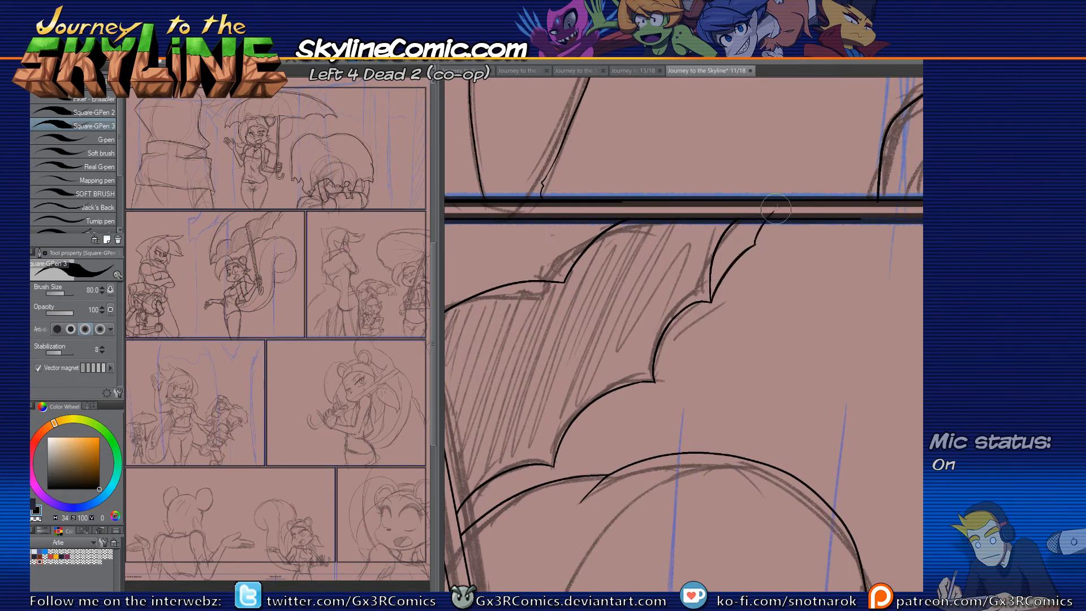
Step: Remove the extra inked curve inside the umbrella's uppermost scallop and redraw the scallop just below it
key(e)
drag(722, 255, 712, 283)
key(p)
drag(736, 220, 714, 303)
key(ctrl+z)
mouse_move(656, 383)
mouse_down()
mouse_move(723, 304)
mouse_move(697, 300)
mouse_up()
key(e)
key(p)
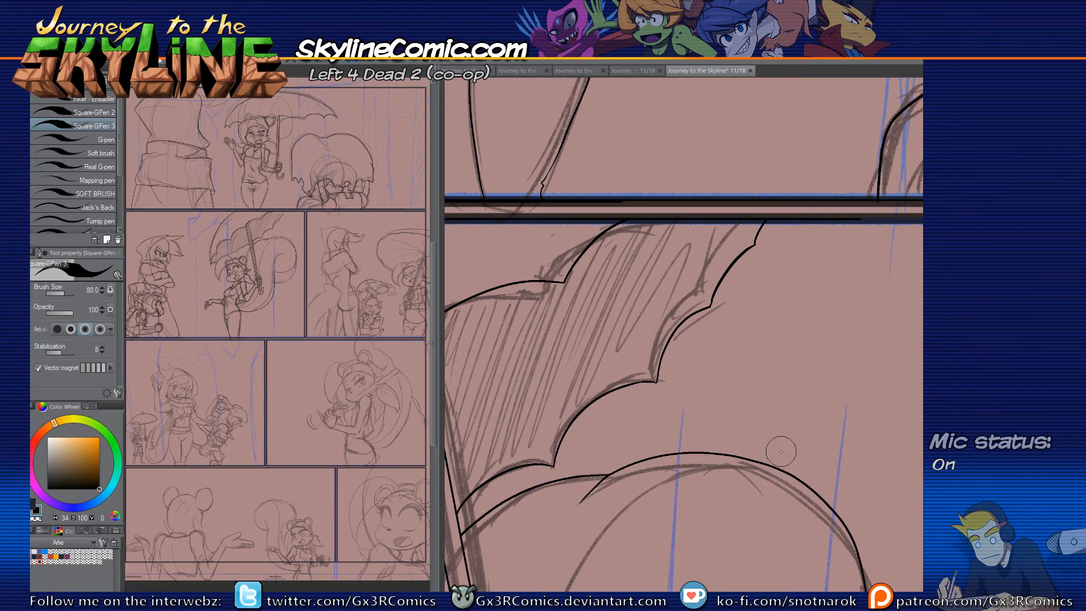
Step: Ink three short curved rib lines on the umbrella's outer canopy, each rising from a point between scallops
drag(771, 354, 833, 313)
scroll(629, 364, down, 2)
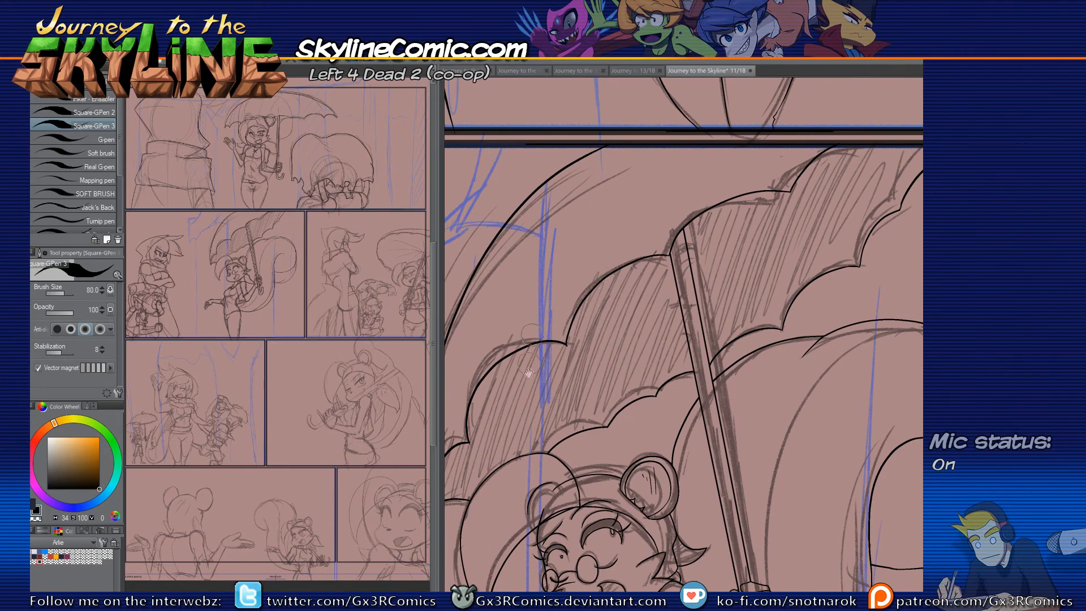
drag(761, 389, 795, 374)
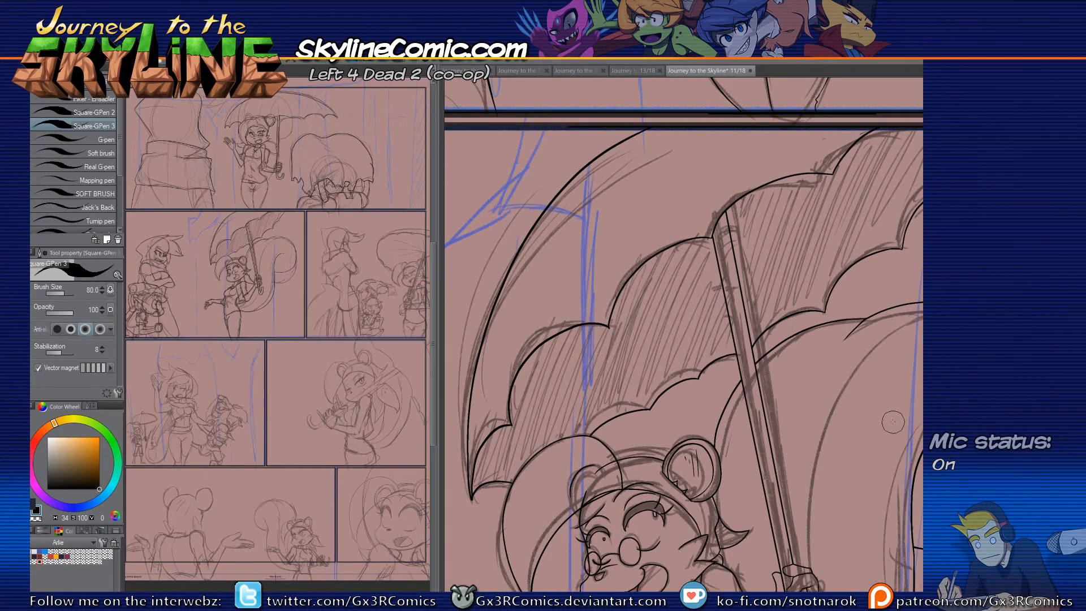
key(ctrl+z)
drag(600, 312, 587, 210)
drag(502, 421, 490, 321)
drag(700, 225, 691, 181)
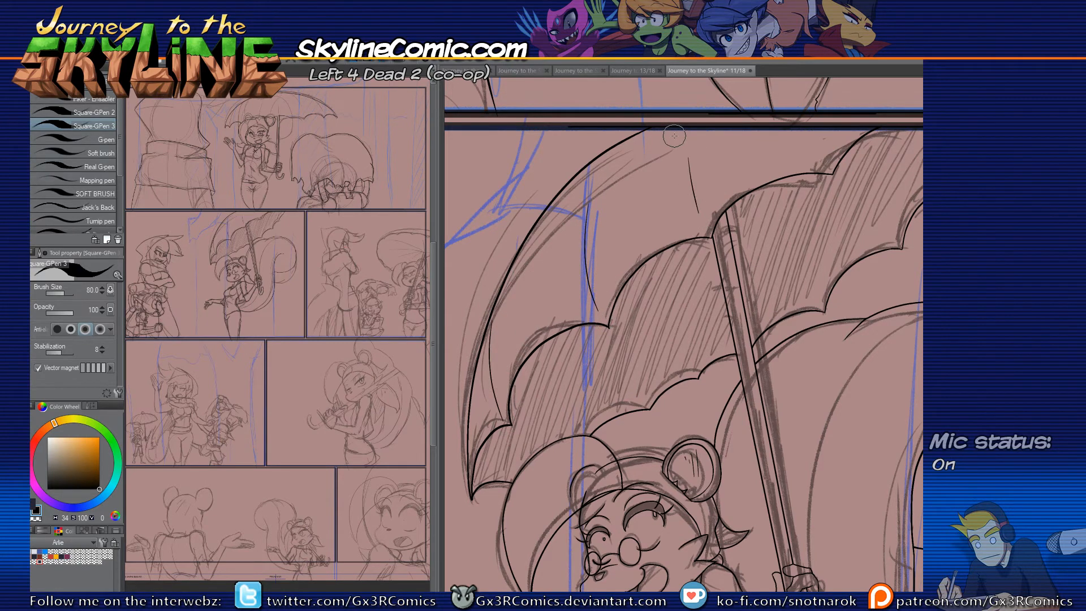
Step: Ink short texture strokes near the cloak's lower corner and below the small character's outstretched forearm
drag(639, 476, 660, 297)
drag(613, 452, 666, 241)
drag(613, 403, 636, 349)
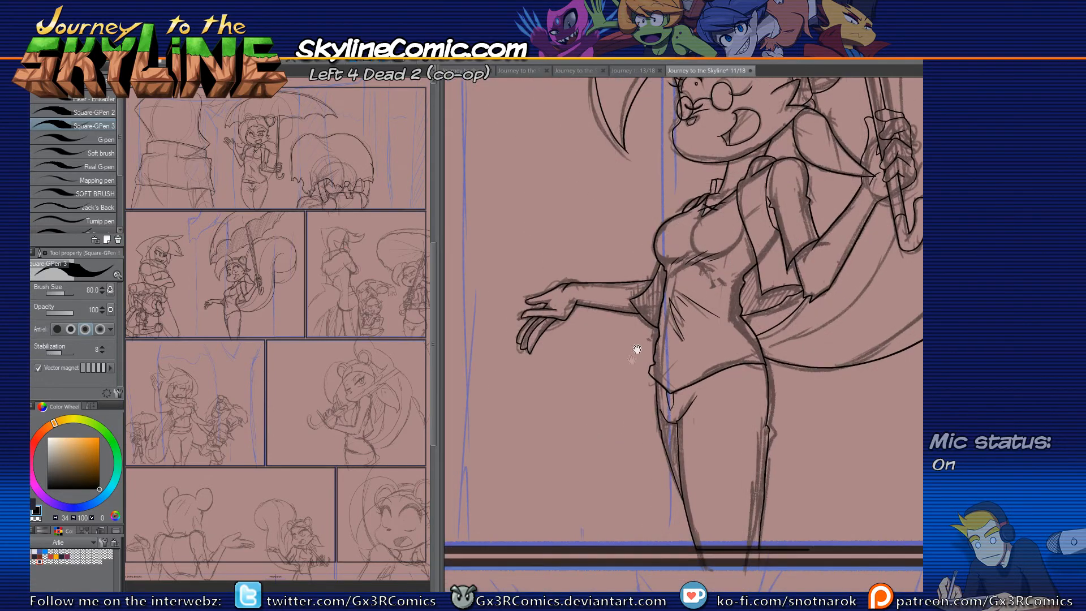
mouse_move(562, 425)
mouse_down()
mouse_move(555, 390)
mouse_move(619, 425)
mouse_up()
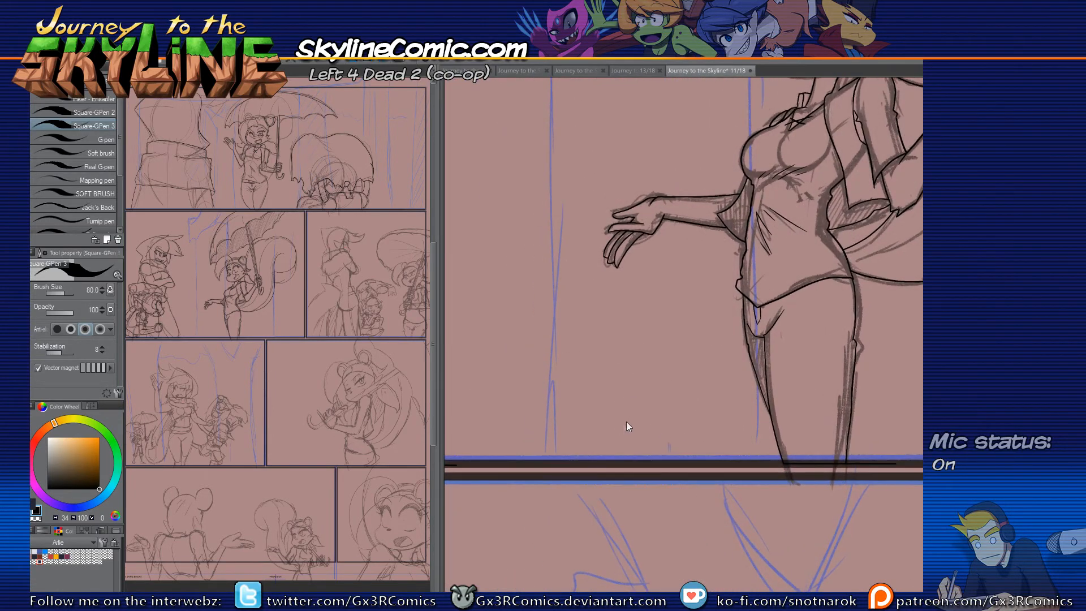
scroll(626, 422, down, 5)
scroll(562, 423, up, 3)
drag(614, 469, 671, 378)
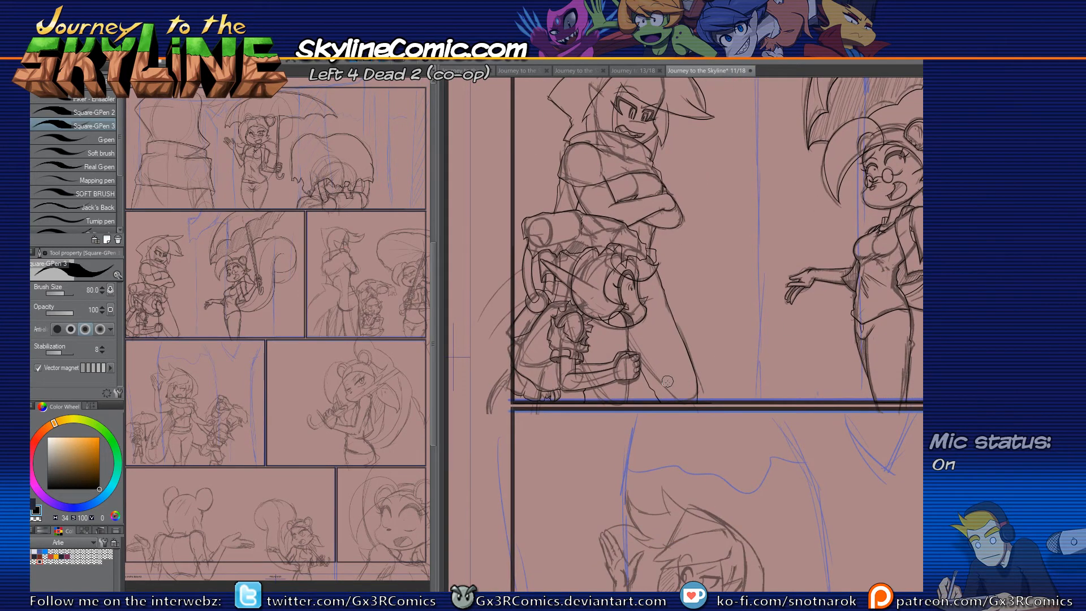
scroll(667, 381, up, 4)
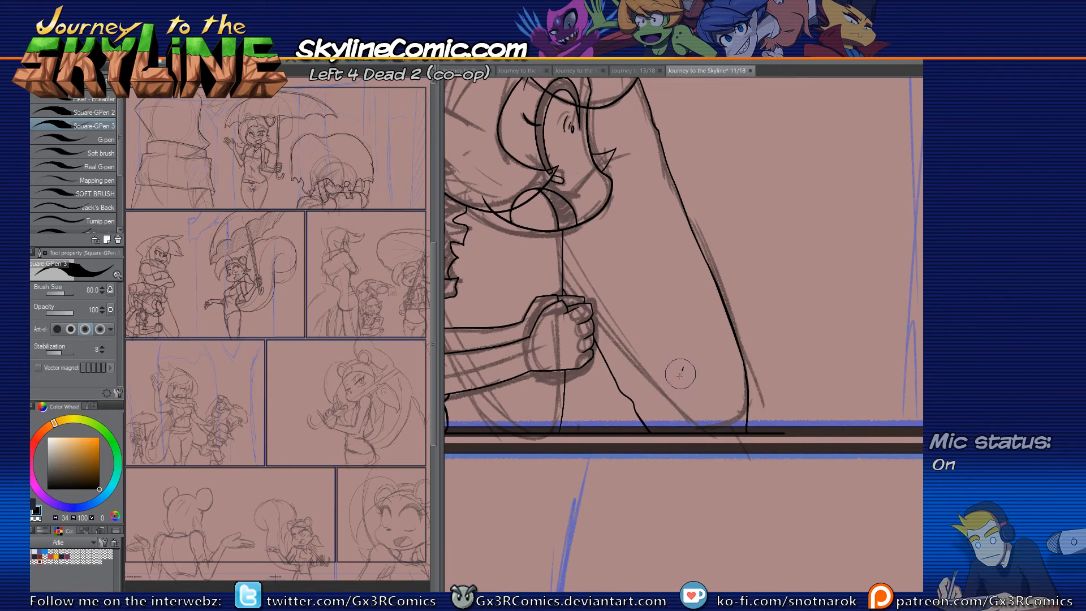
drag(689, 371, 683, 420)
drag(695, 386, 692, 434)
drag(575, 389, 667, 337)
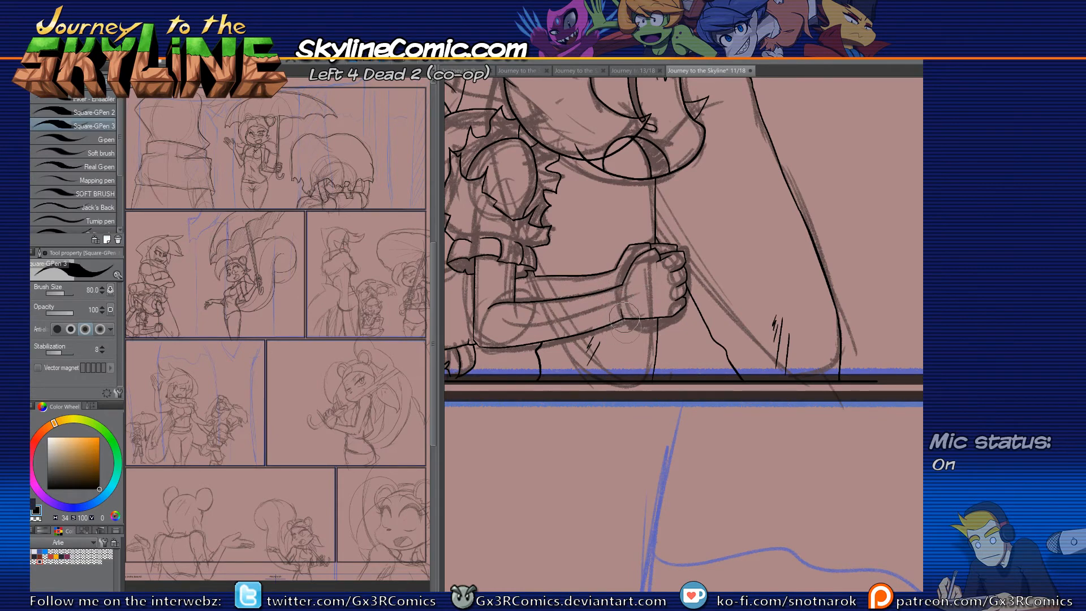
Step: Rework the lower end of the cloak's inner edge into a wavy bend reaching the panel border
drag(628, 458, 594, 468)
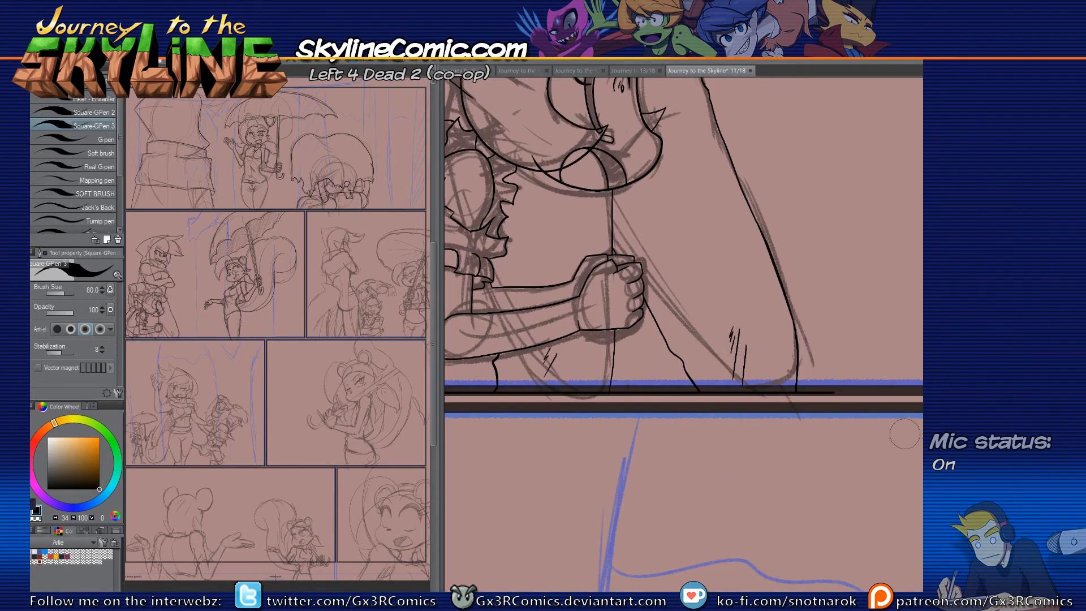
key(ctrl+z)
key(e)
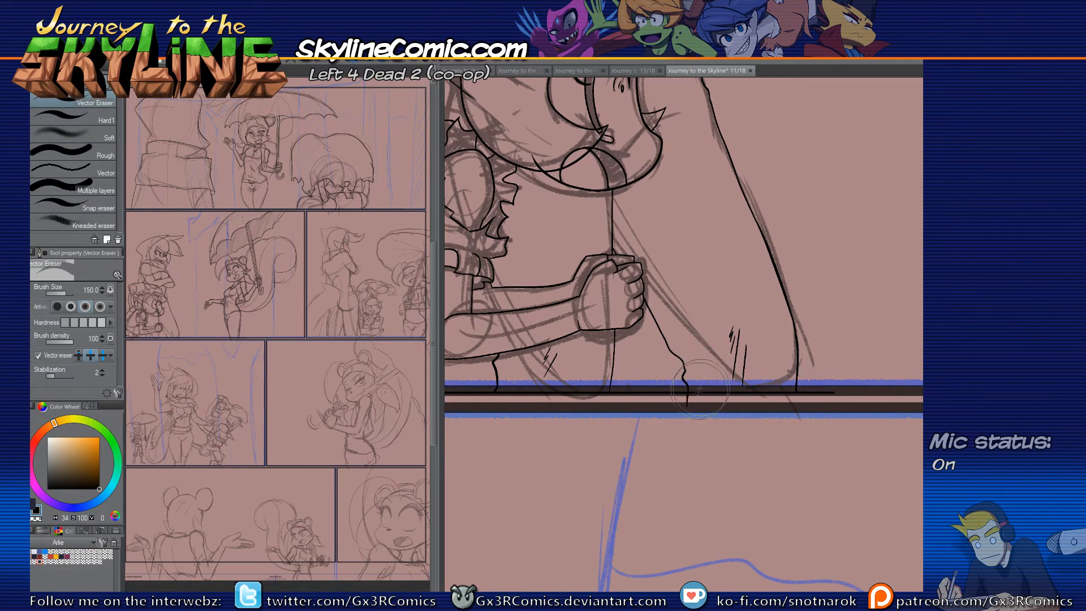
key(p)
Step: Review the inked panel as a whole, checking both character groups at different magnifications
scroll(638, 410, down, 4)
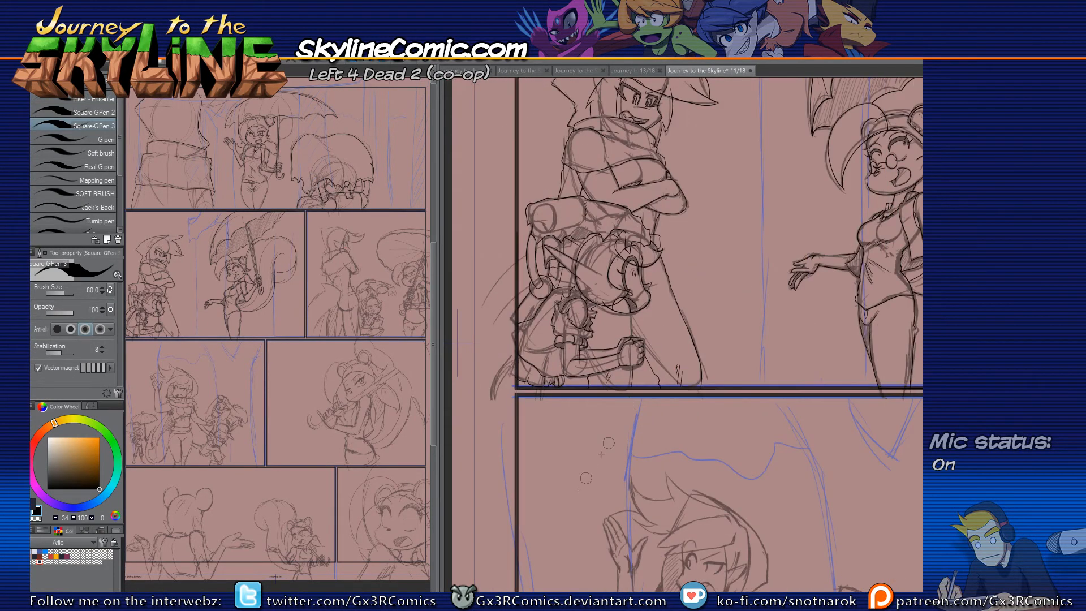
drag(578, 446, 538, 445)
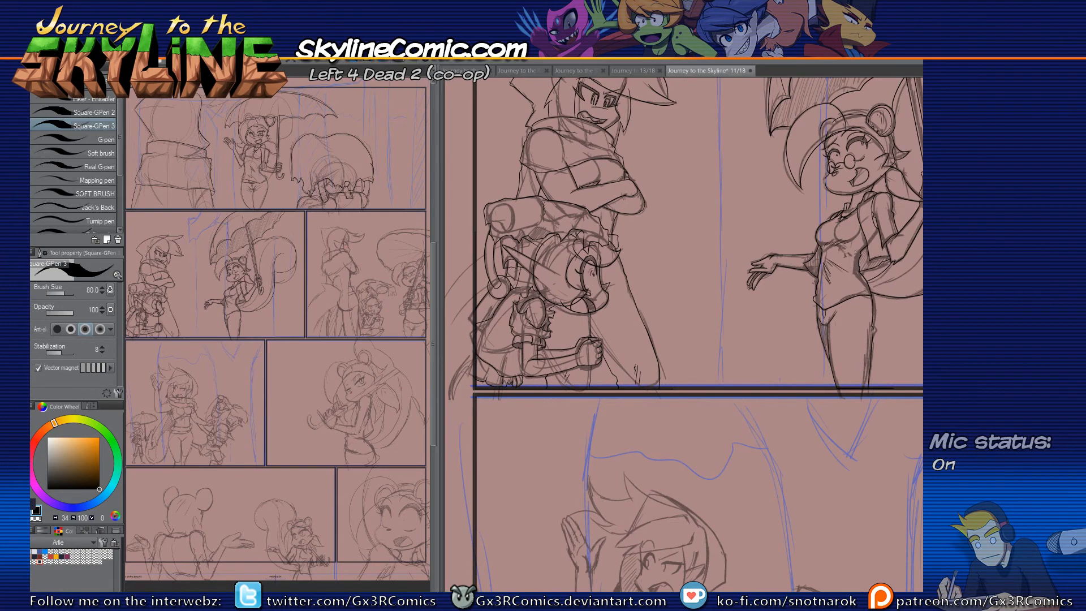
key(ctrl+minus)
key(ctrl+minus)
key(ctrl+minus)
key(ctrl+minus)
key(ctrl+plus)
key(ctrl+plus)
key(ctrl+plus)
key(ctrl+plus)
key(ctrl+plus)
key(ctrl+plus)
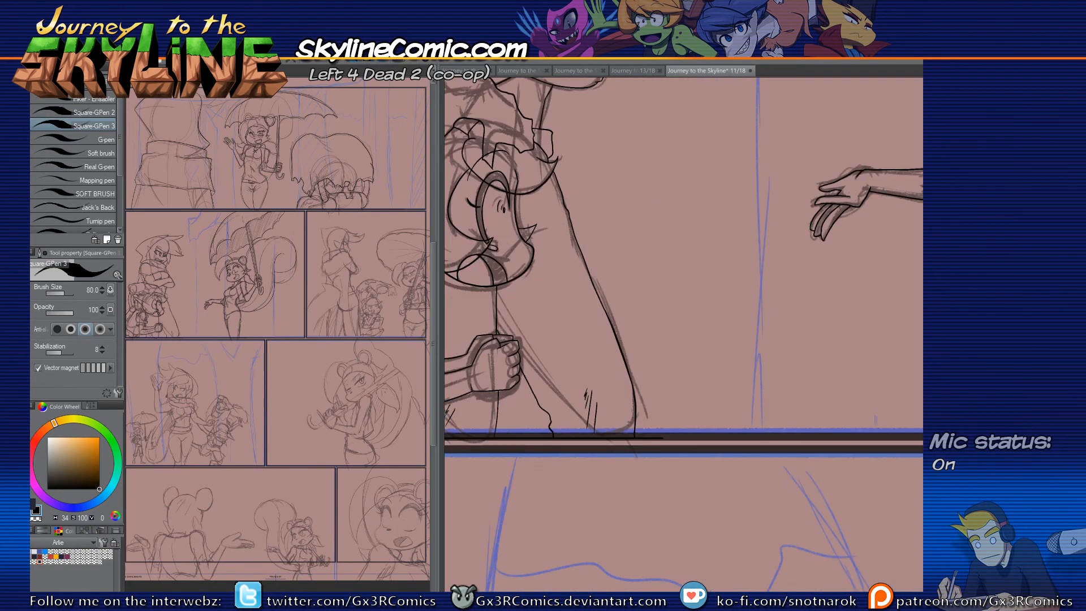
key(alt+bracketleft)
key(alt+bracketright)
drag(636, 456, 714, 337)
scroll(695, 498, down, 4)
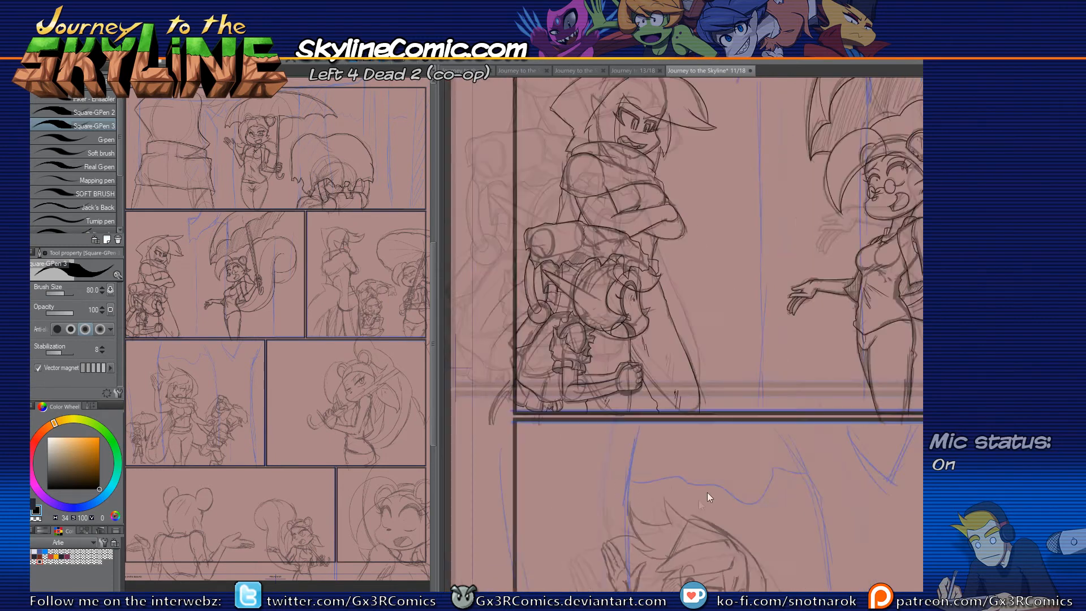
Step: In the next panel, ink the outline of the large curved hair lock of the umbrella girl at brush size 100
mouse_move(792, 541)
mouse_down()
mouse_move(637, 432)
mouse_move(577, 443)
mouse_move(584, 475)
mouse_up()
scroll(819, 242, up, 5)
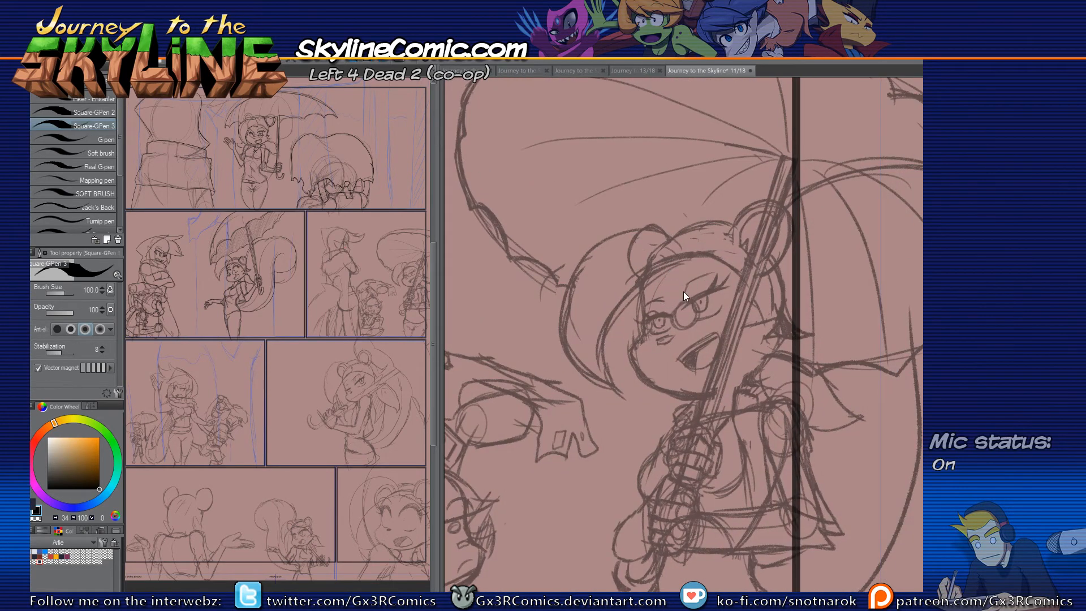
scroll(685, 295, up, 1)
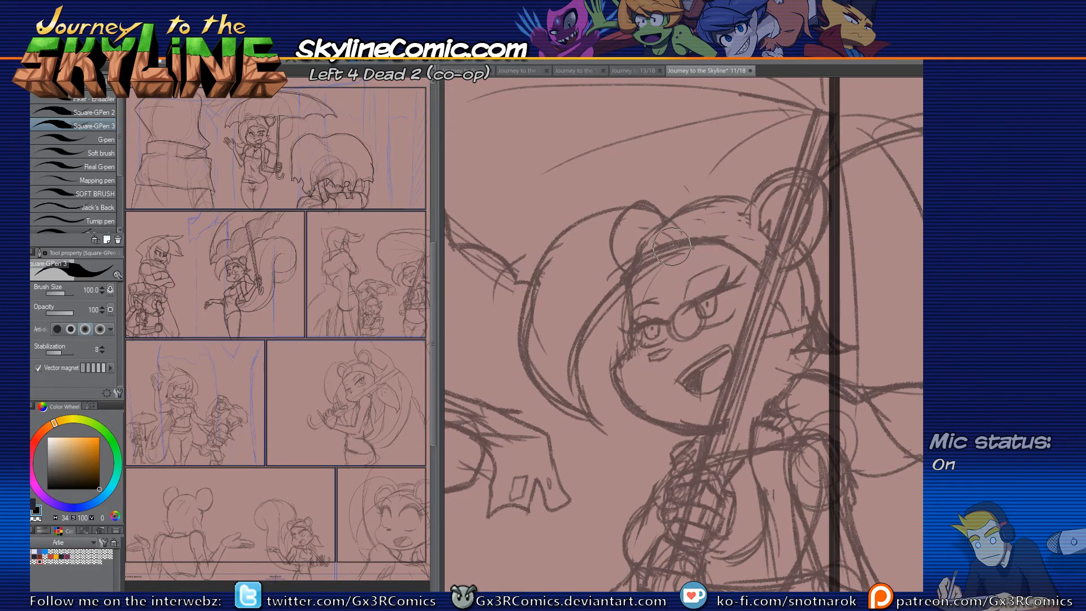
mouse_move(673, 243)
mouse_down()
mouse_move(582, 347)
mouse_move(602, 427)
mouse_up()
key(ctrl+z)
mouse_move(680, 243)
mouse_down()
mouse_move(594, 311)
mouse_move(605, 424)
mouse_move(544, 387)
mouse_move(550, 259)
mouse_move(669, 225)
mouse_move(675, 234)
mouse_move(665, 220)
mouse_move(679, 243)
mouse_move(662, 218)
mouse_move(573, 220)
mouse_move(526, 327)
mouse_move(599, 421)
mouse_up()
key(ctrl+z)
key(e)
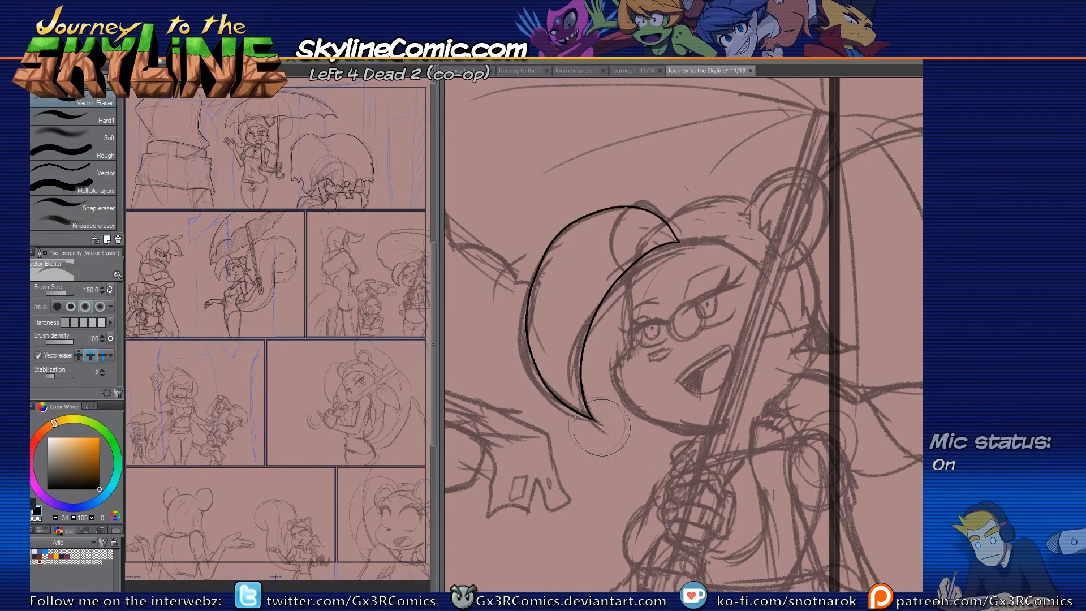
key(p)
Step: Ink the face contour from under the hair lock down around the cheek and chin to the umbrella shaft
scroll(658, 277, up, 1)
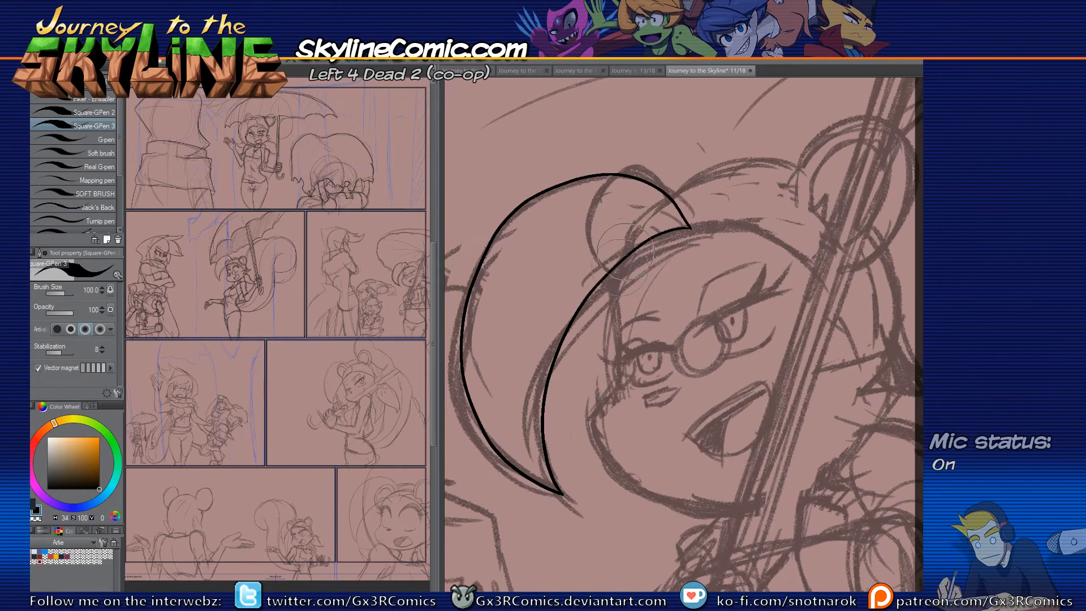
key(bracketright)
drag(608, 277, 619, 343)
key(ctrl+z)
key(bracketleft)
key(bracketleft)
mouse_move(609, 275)
mouse_down()
mouse_move(614, 362)
mouse_move(599, 400)
mouse_move(610, 458)
mouse_move(627, 481)
mouse_move(729, 503)
mouse_up()
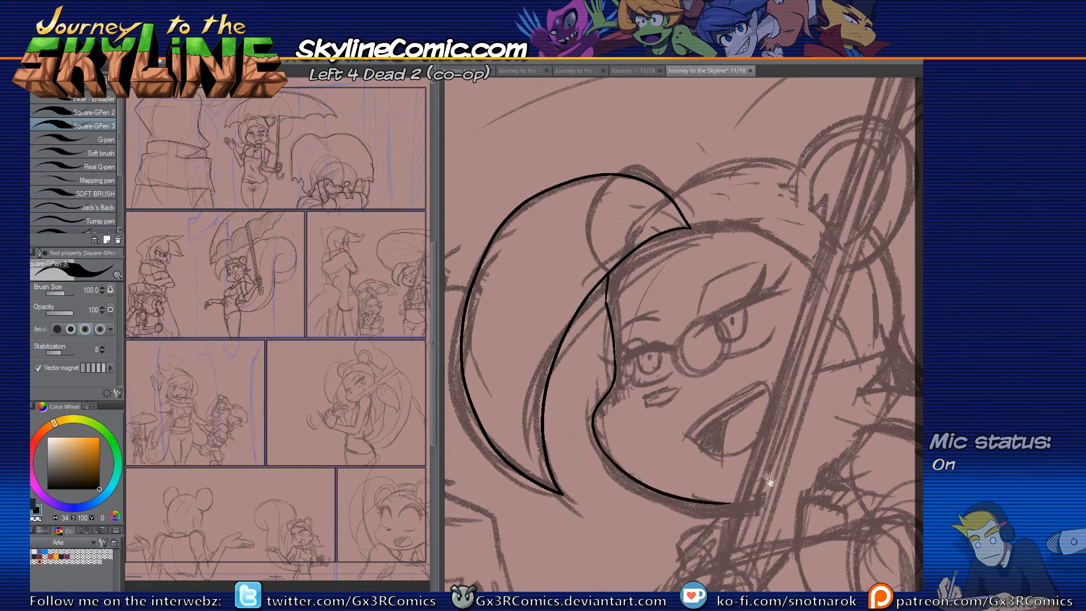
Step: Ink the small angular nose on the umbrella girl's face
drag(739, 458, 600, 436)
drag(568, 480, 640, 473)
key(ctrl+z)
mouse_move(565, 480)
mouse_down()
mouse_move(645, 471)
mouse_move(601, 478)
mouse_up()
mouse_move(536, 392)
mouse_down()
mouse_move(522, 404)
mouse_move(538, 393)
mouse_up()
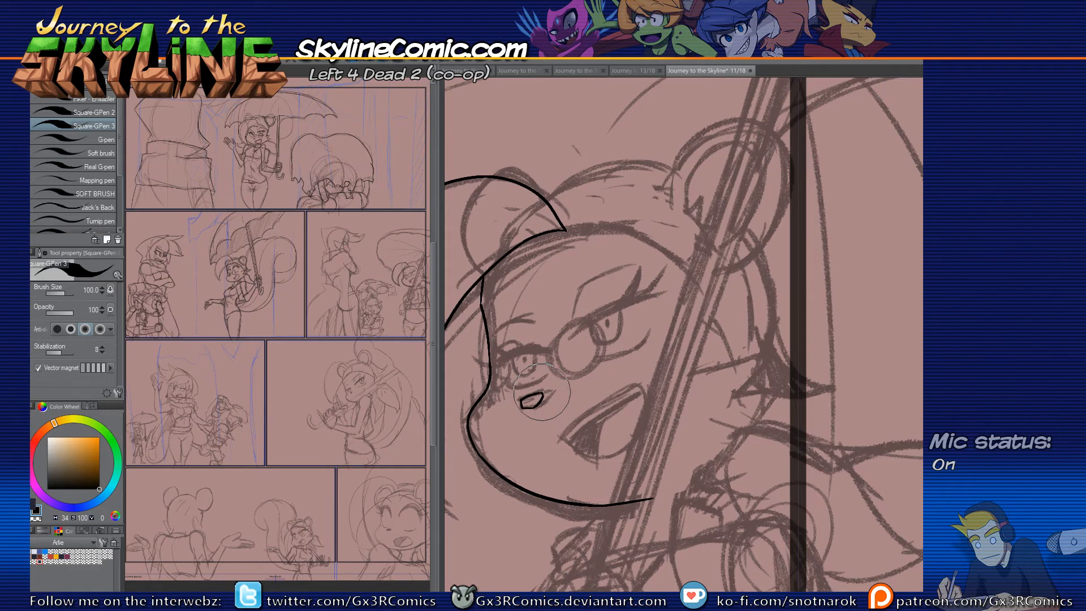
Step: Ink the top curve of the head and the round ear behind the umbrella shaft, trimming the head line where it crosses the ear
mouse_move(613, 336)
mouse_down()
mouse_move(626, 332)
mouse_move(600, 366)
mouse_move(606, 380)
mouse_up()
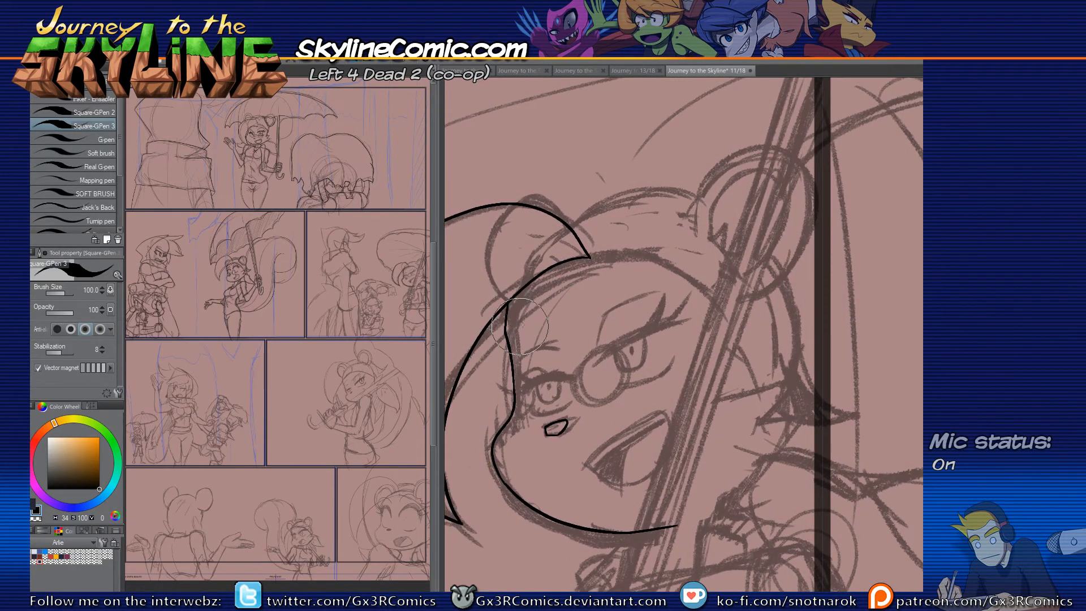
mouse_move(531, 247)
mouse_down()
mouse_move(607, 206)
mouse_move(725, 221)
mouse_up()
key(e)
key(p)
mouse_move(696, 237)
mouse_down()
mouse_move(751, 148)
mouse_move(818, 200)
mouse_move(758, 278)
mouse_up()
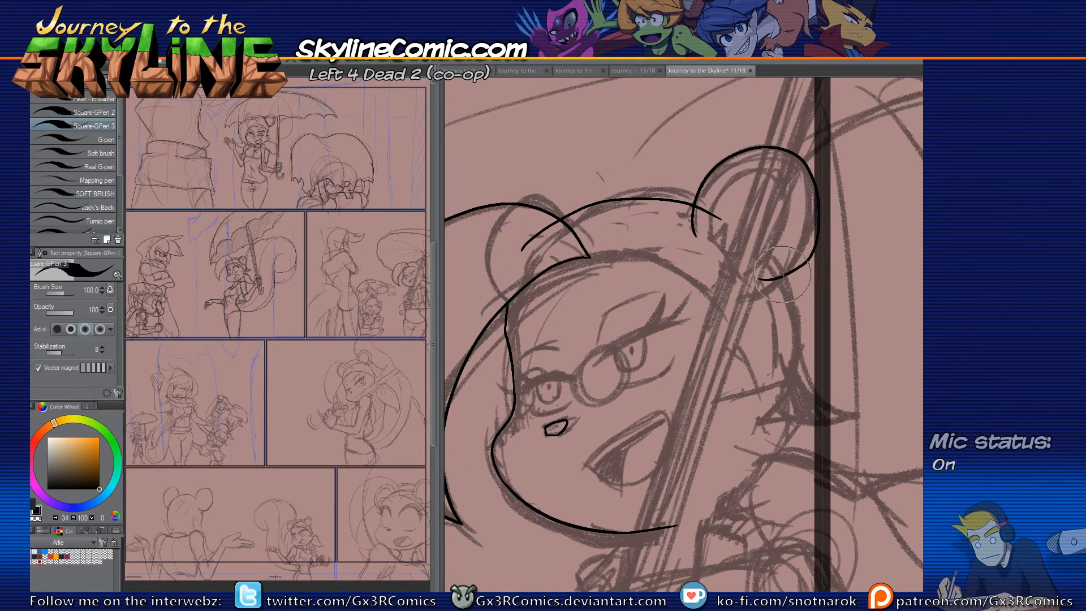
key(e)
drag(723, 218, 698, 209)
Step: Ink the ear's lower edge as a diagonal line past the umbrella shaft and close the ear's circle
key(p)
drag(709, 245, 760, 275)
key(ctrl+z)
key(ctrl+z)
drag(693, 234, 759, 300)
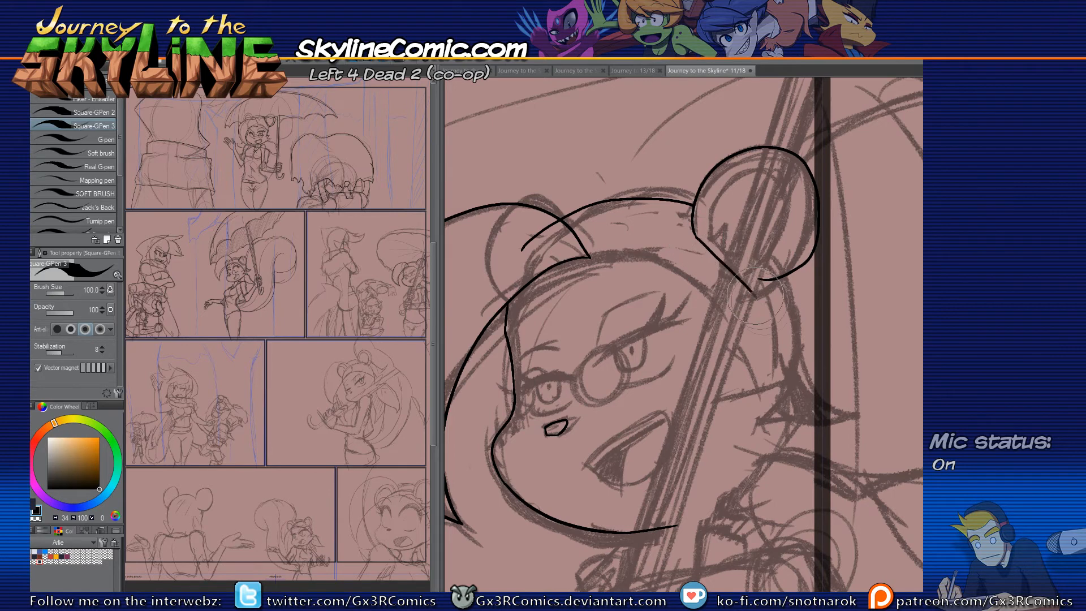
mouse_move(798, 265)
mouse_down()
mouse_move(771, 279)
mouse_move(730, 273)
mouse_up()
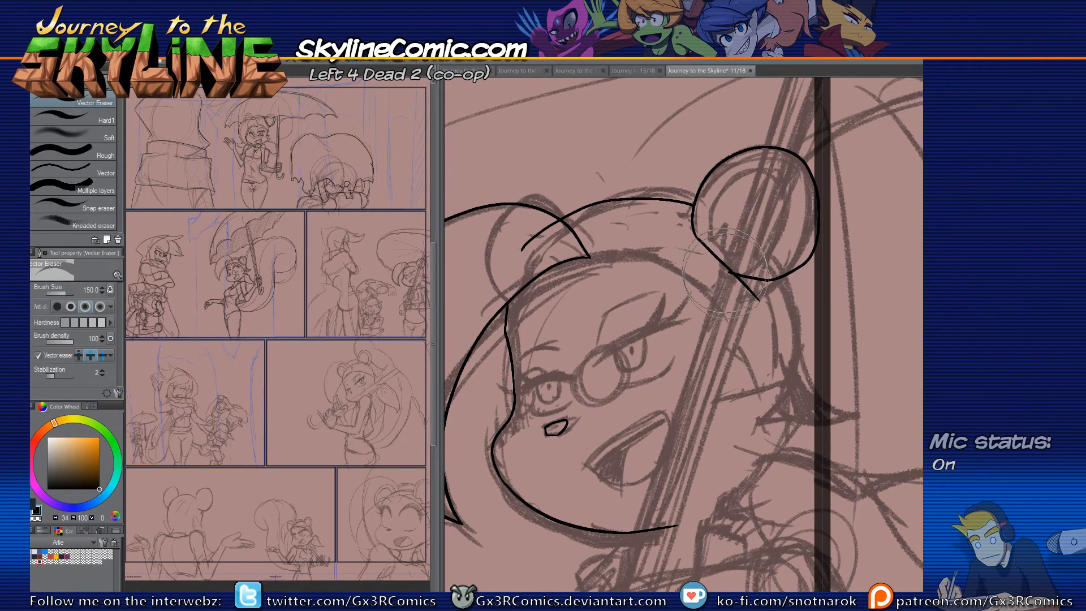
Step: Ink the rounded outline of the other ear, overlapping the top of the large hair lock
drag(519, 254, 559, 258)
mouse_move(610, 217)
mouse_down()
mouse_move(592, 203)
mouse_move(534, 248)
mouse_up()
key(ctrl+z)
drag(608, 217, 528, 258)
Step: Ink the umbrella's scalloped edge from the large hair lock up around the canopy's outer side
drag(566, 375, 544, 331)
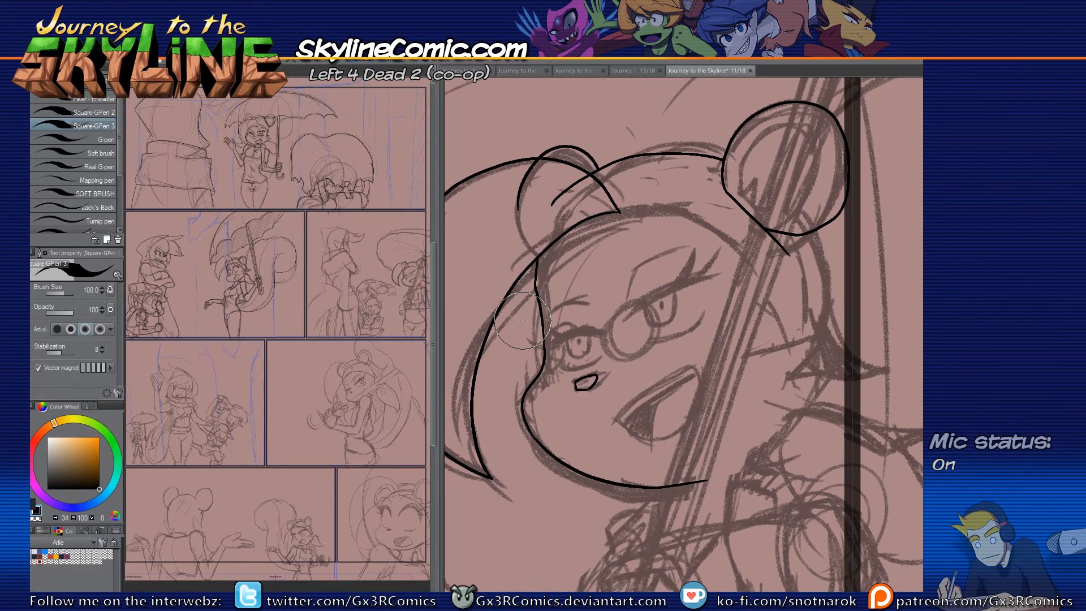
drag(523, 322, 495, 223)
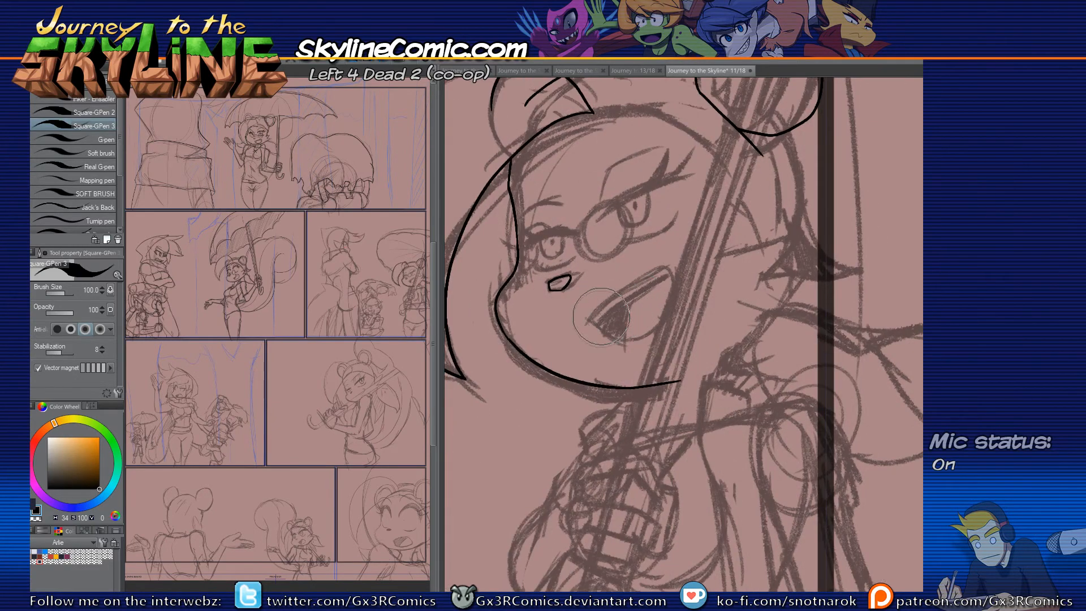
drag(712, 185, 658, 291)
drag(618, 385, 650, 291)
scroll(596, 422, down, 1)
scroll(597, 421, down, 1)
drag(549, 243, 636, 370)
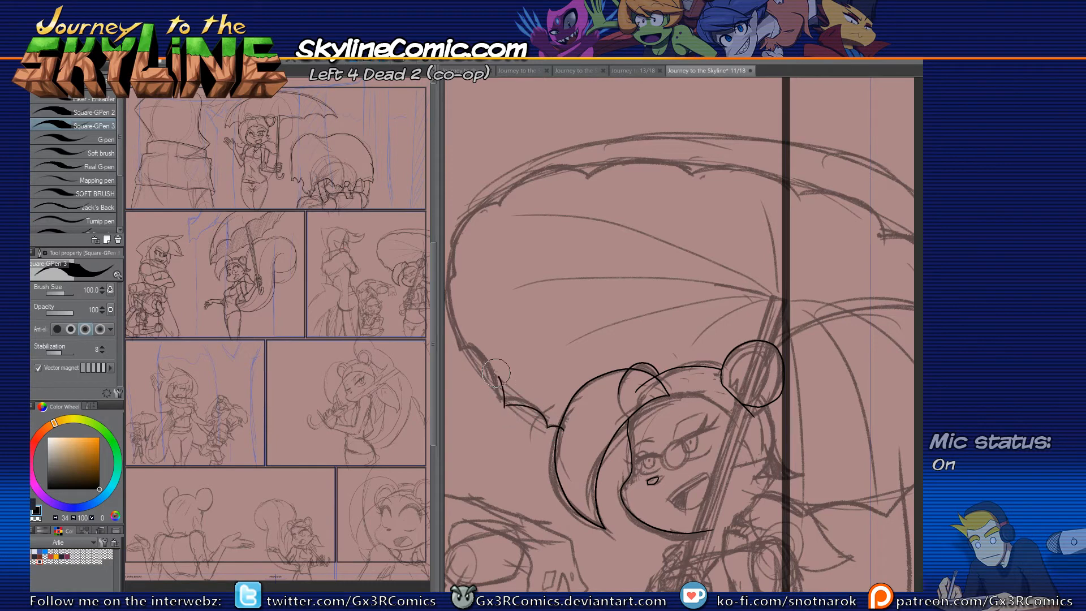
drag(452, 333, 494, 352)
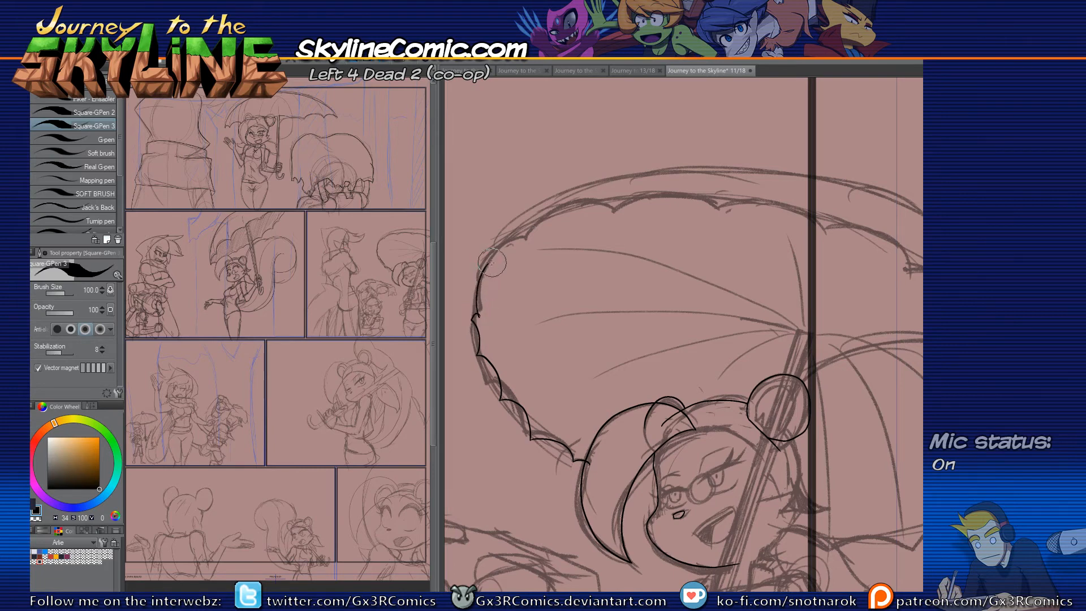
Step: Ink the canopy's outer arc and its scalloped inner rim up to the panel border, trimming the rim's overshoot
mouse_move(475, 320)
mouse_down()
mouse_move(477, 272)
mouse_move(472, 285)
mouse_move(569, 185)
mouse_move(854, 177)
mouse_up()
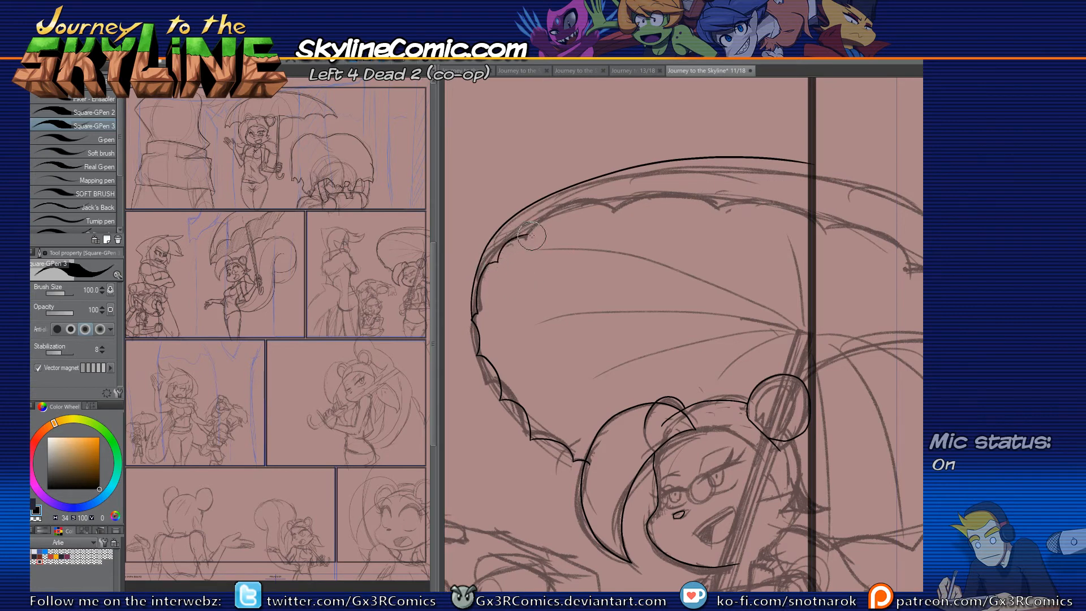
mouse_move(532, 226)
mouse_down()
mouse_move(601, 206)
mouse_move(685, 194)
mouse_move(710, 211)
mouse_move(763, 202)
mouse_move(755, 199)
mouse_move(828, 198)
mouse_up()
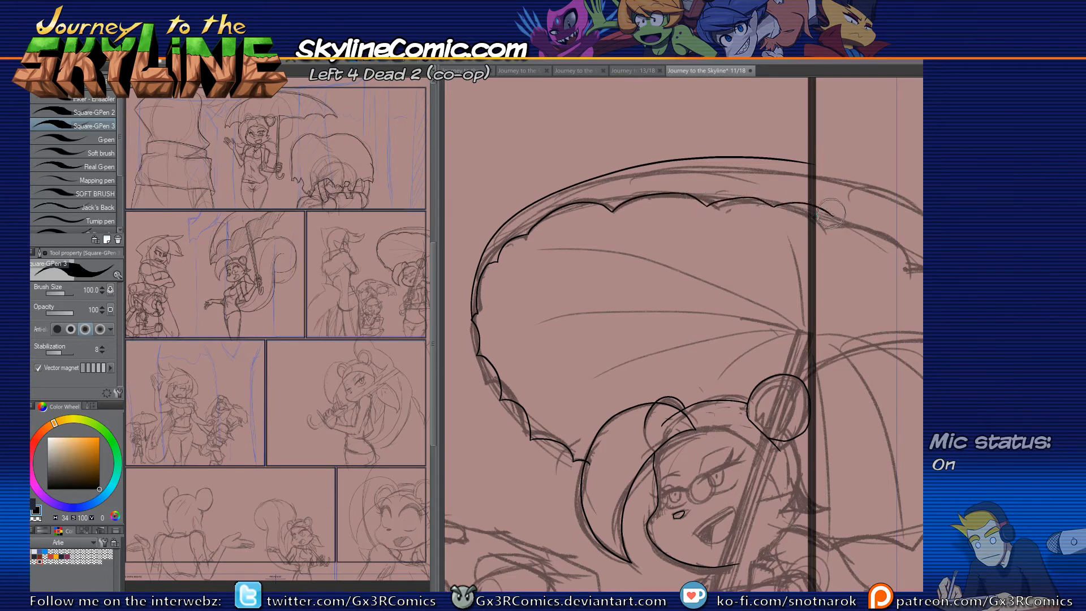
key(e)
Step: Rule straight lines over the panel's right, bottom and left borders with the Straight line tool
key(y)
key(u)
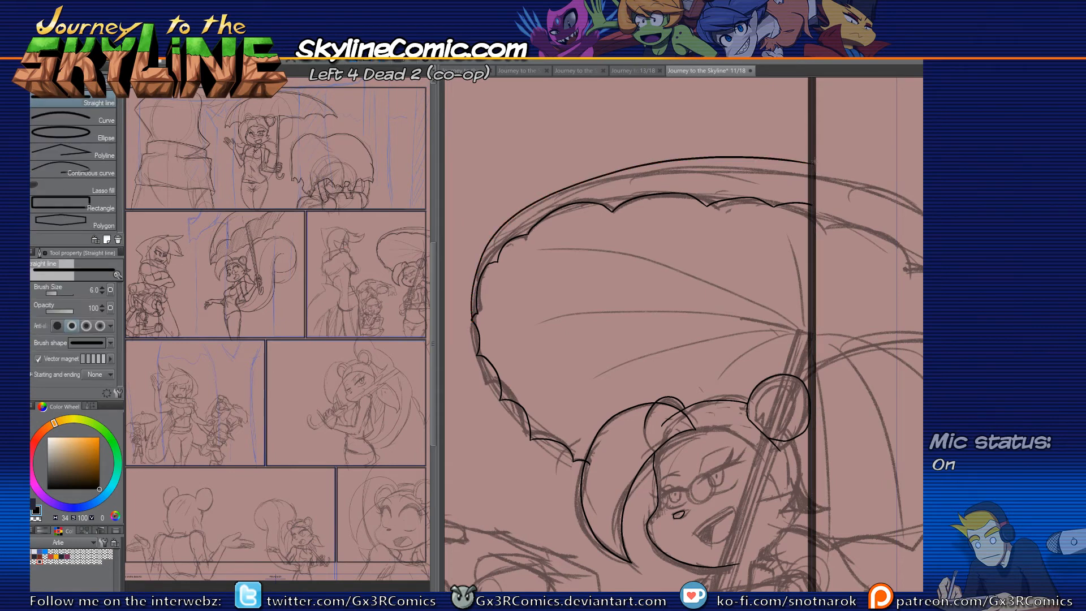
drag(809, 151, 812, 590)
drag(831, 483, 805, 252)
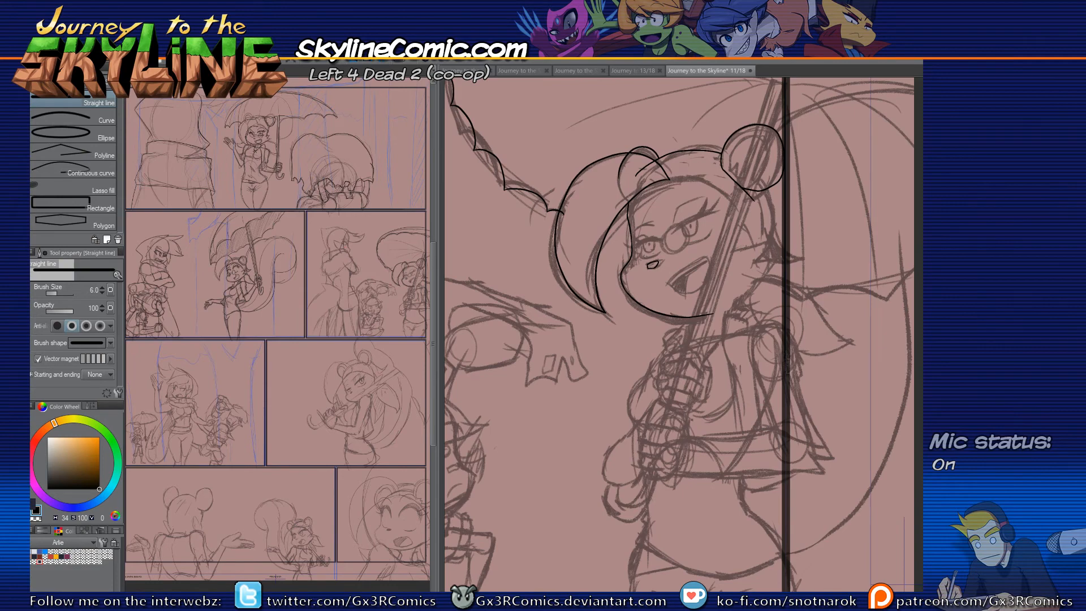
drag(792, 544, 789, 368)
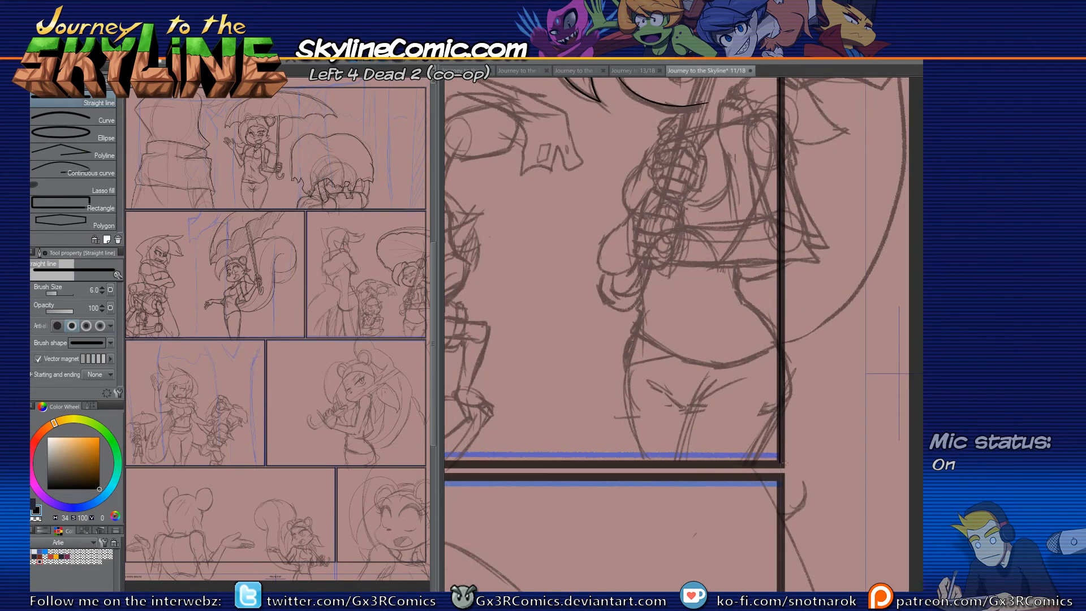
mouse_move(782, 465)
mouse_down()
mouse_move(453, 466)
mouse_move(494, 465)
mouse_move(523, 227)
mouse_up()
key(ctrl+z)
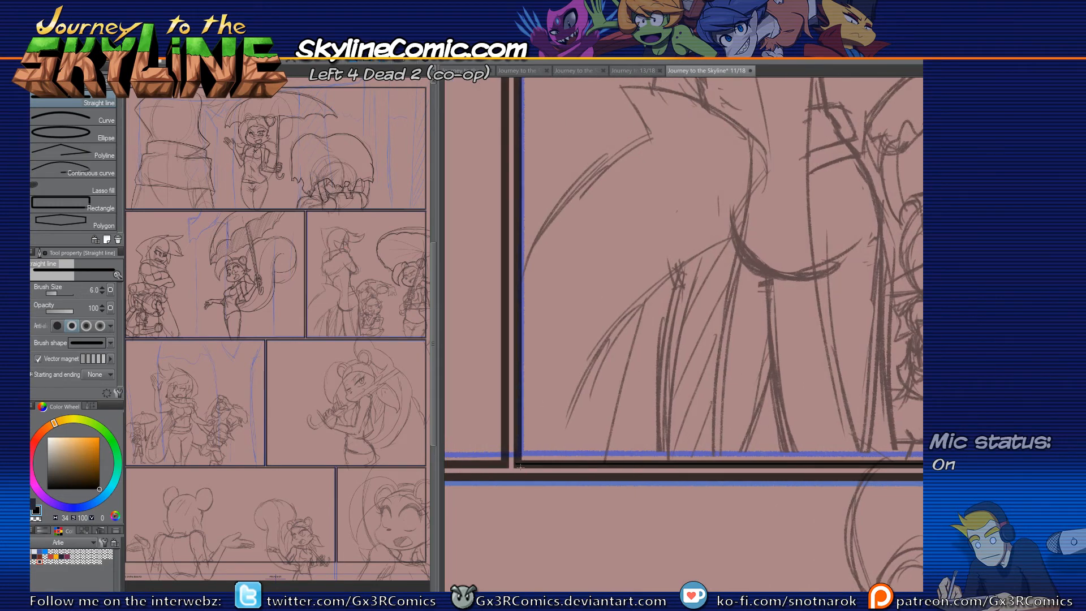
drag(518, 372, 523, 181)
key(ctrl+z)
key(e)
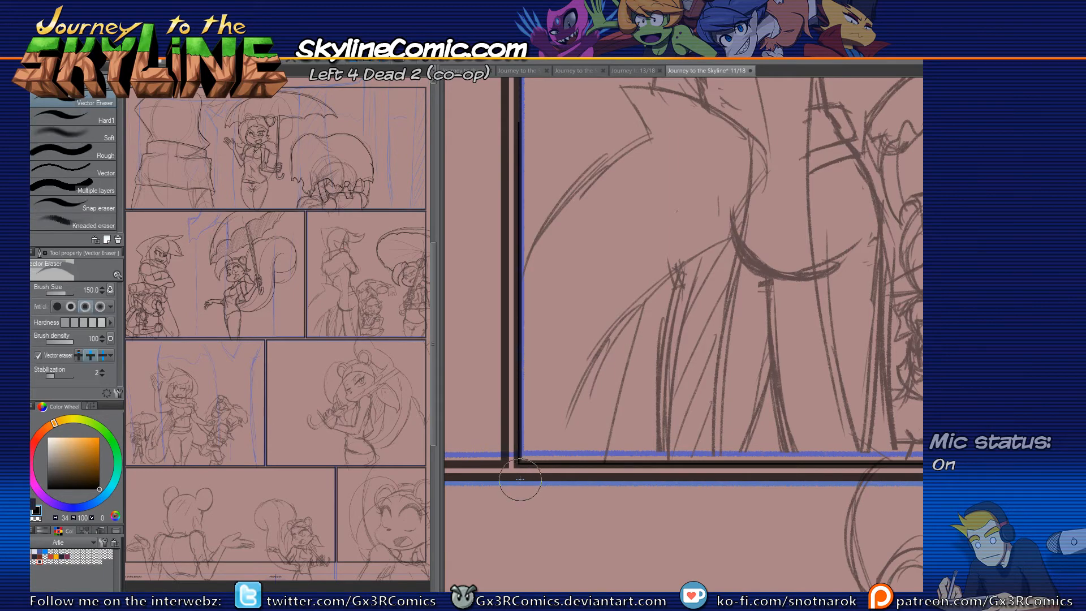
key(u)
Step: Trim the end of the umbrella's scalloped edge where it runs into the large hair lock
drag(615, 354, 500, 421)
drag(680, 324, 523, 415)
drag(770, 339, 519, 447)
drag(658, 393, 568, 456)
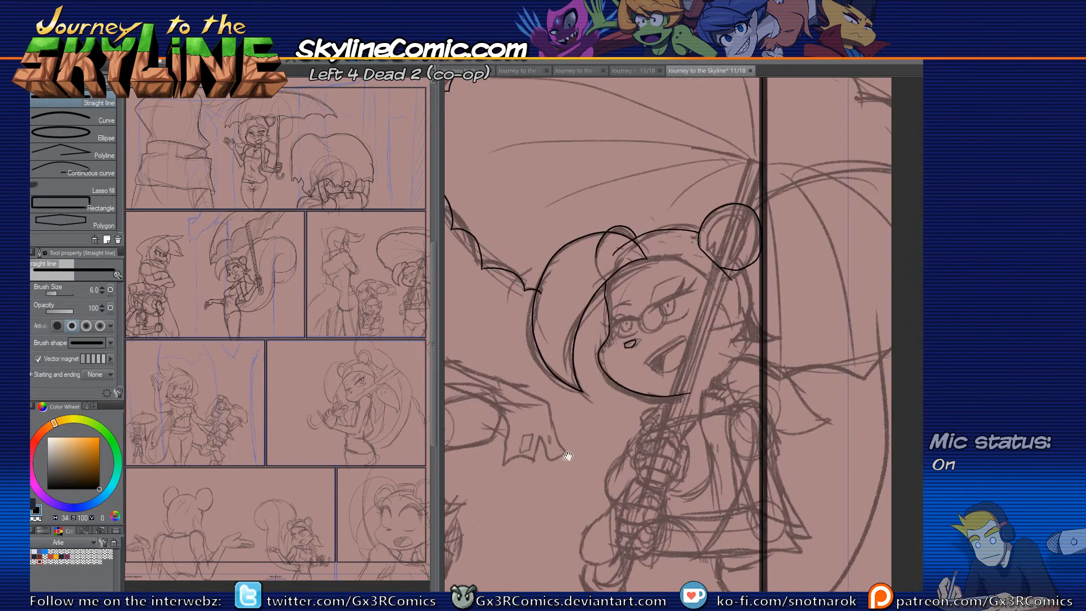
scroll(638, 276, up, 1)
drag(627, 294, 653, 336)
key(e)
drag(536, 334, 533, 348)
key(u)
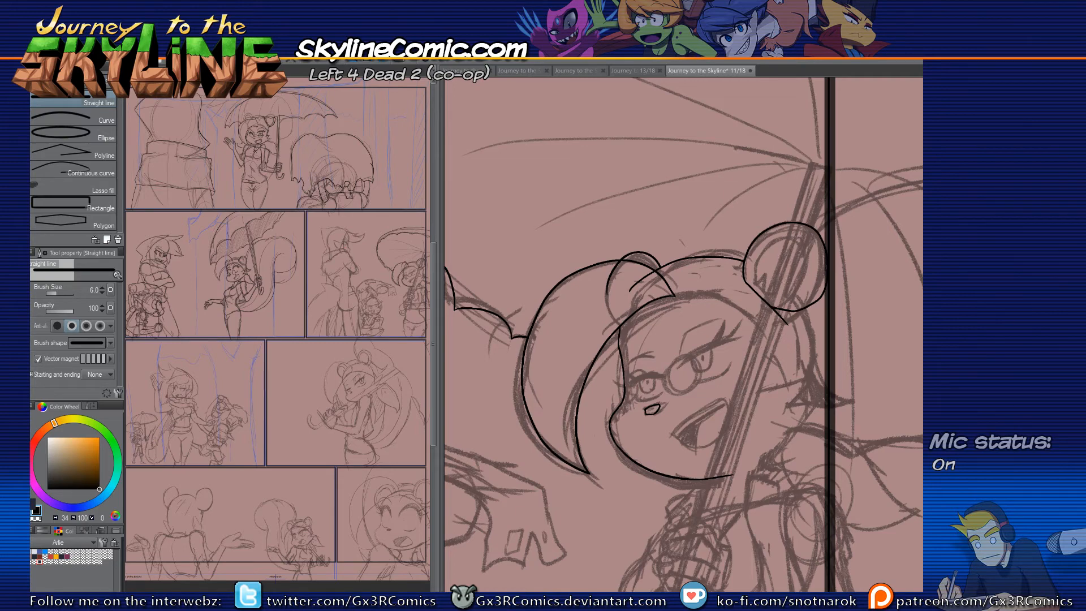
Step: Ink the open mouth with an arched upper line and a curved lower edge reaching toward the umbrella shaft
key(p)
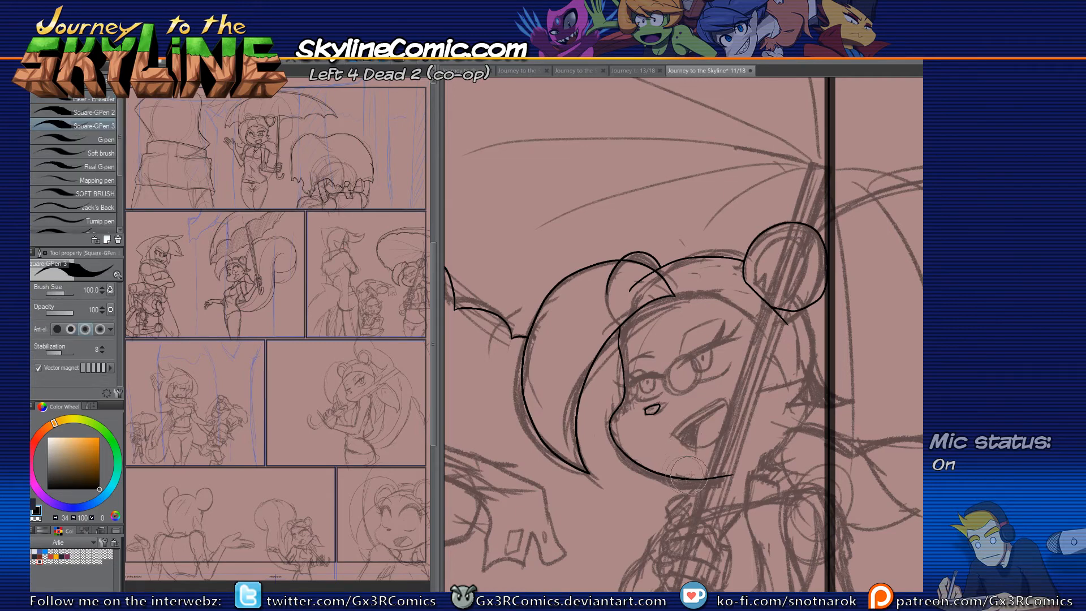
scroll(693, 403, up, 3)
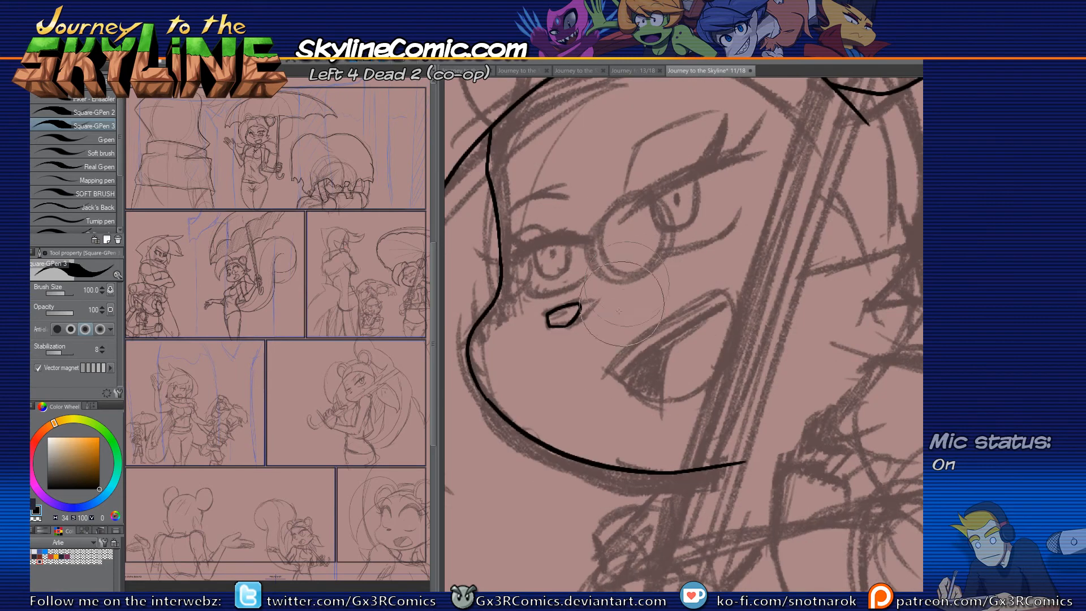
drag(603, 374, 726, 333)
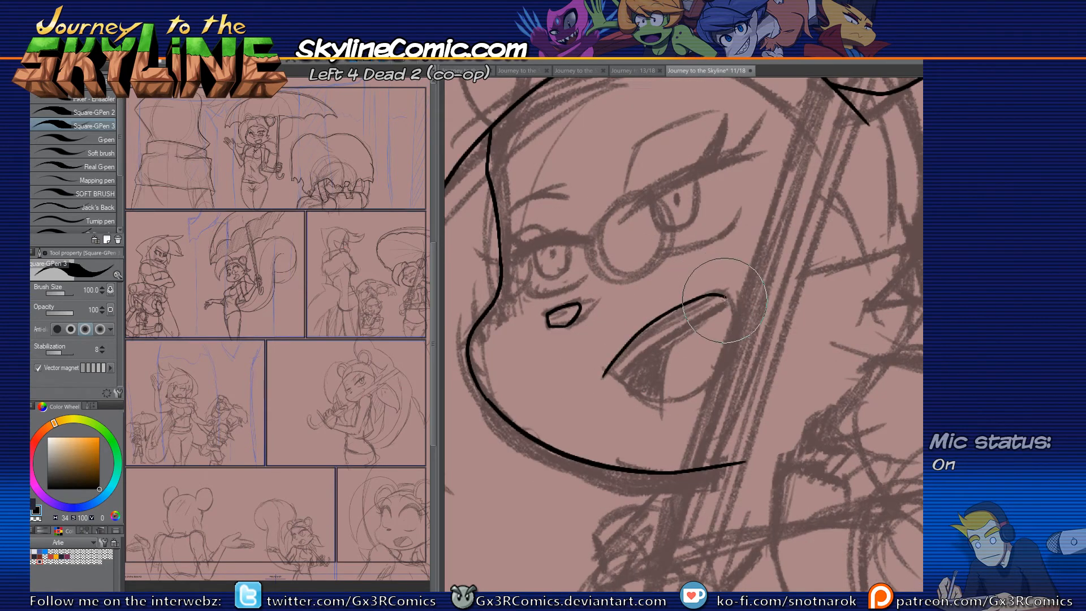
key(ctrl+z)
drag(720, 296, 733, 308)
drag(606, 370, 618, 377)
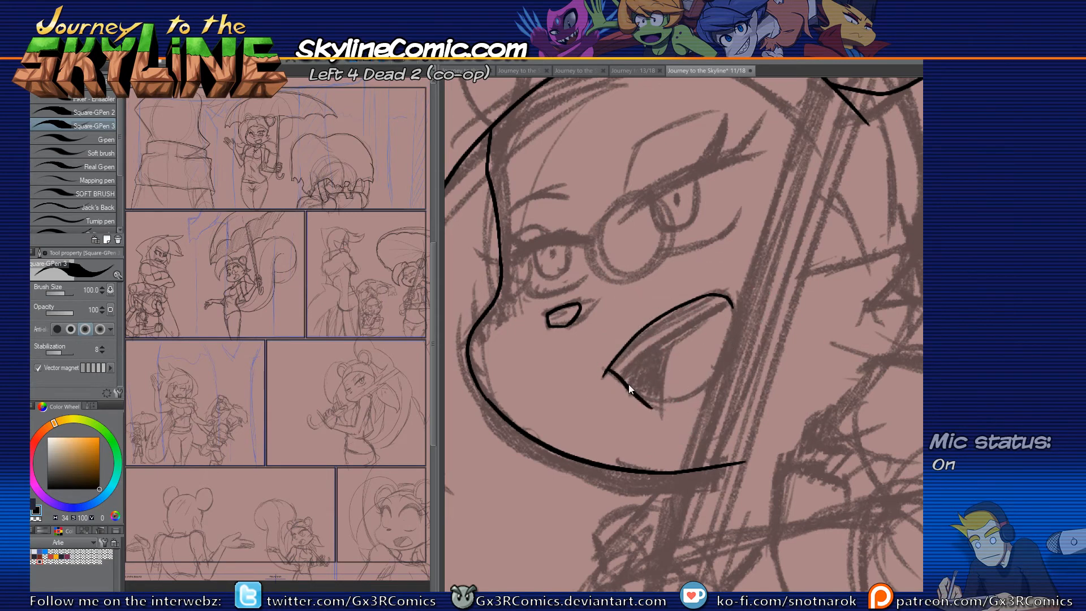
mouse_move(619, 377)
mouse_down()
mouse_move(664, 397)
mouse_move(718, 372)
mouse_up()
key(ctrl+z)
mouse_move(608, 371)
mouse_down()
mouse_move(648, 398)
mouse_move(715, 375)
mouse_up()
Step: At brush size 80, ink the eye nearest the umbrella shaft: thick upper lid, lower lid curve and iris
scroll(735, 376, up, 2)
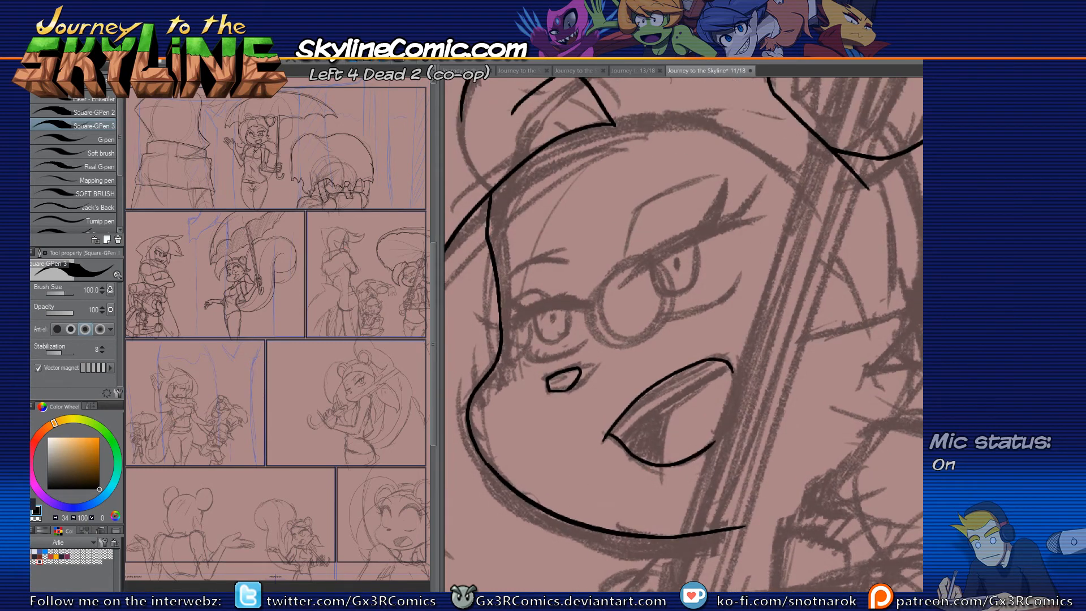
key(bracketleft)
scroll(656, 274, up, 1)
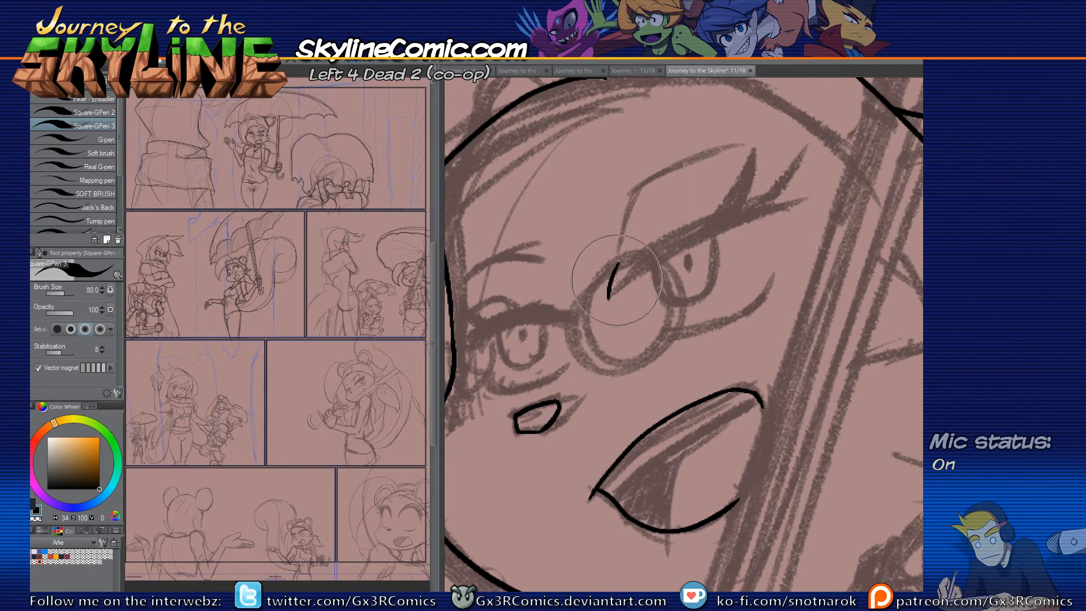
drag(606, 300, 786, 197)
mouse_move(610, 298)
mouse_down()
mouse_move(640, 270)
mouse_move(784, 209)
mouse_up()
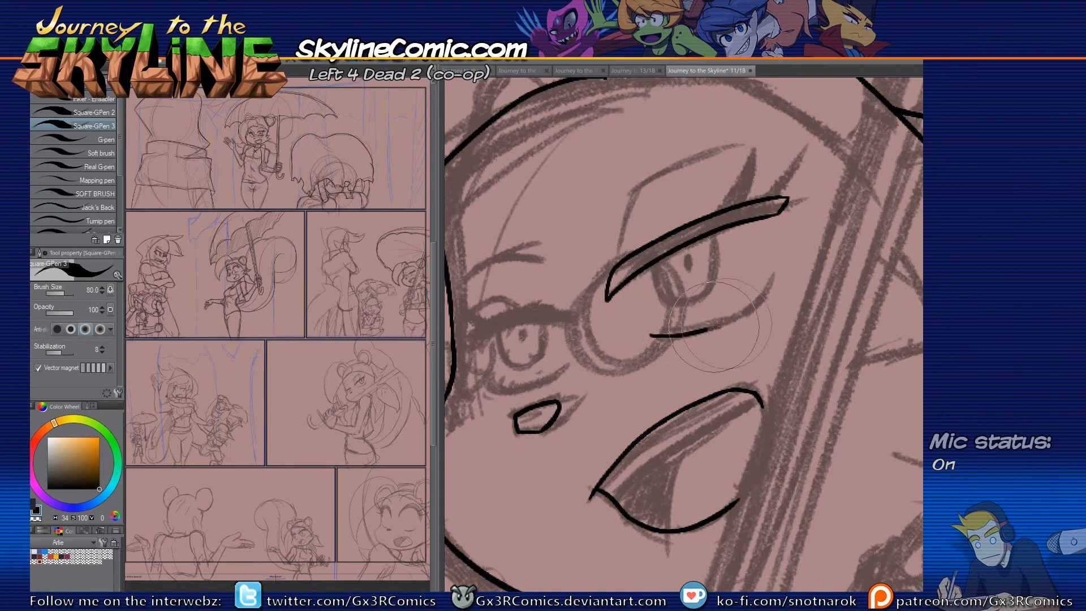
drag(650, 336, 772, 270)
mouse_move(661, 261)
mouse_down()
mouse_move(711, 284)
mouse_move(713, 227)
mouse_up()
Step: Ink the far eye beside the face contour with its thick upper lid, iris and lower lid curve
drag(461, 335, 529, 300)
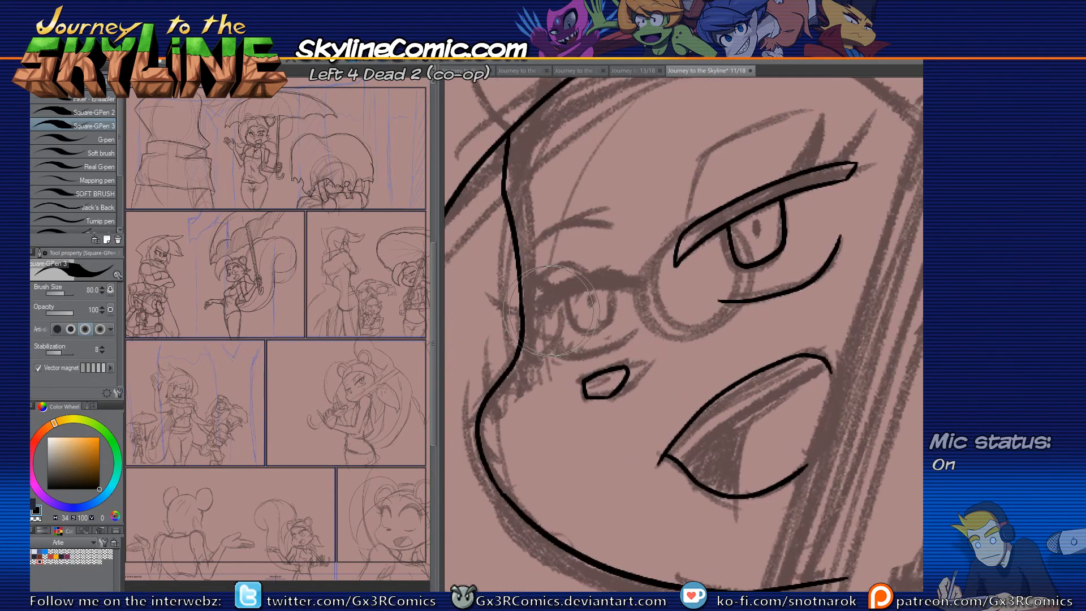
key(ctrl+z)
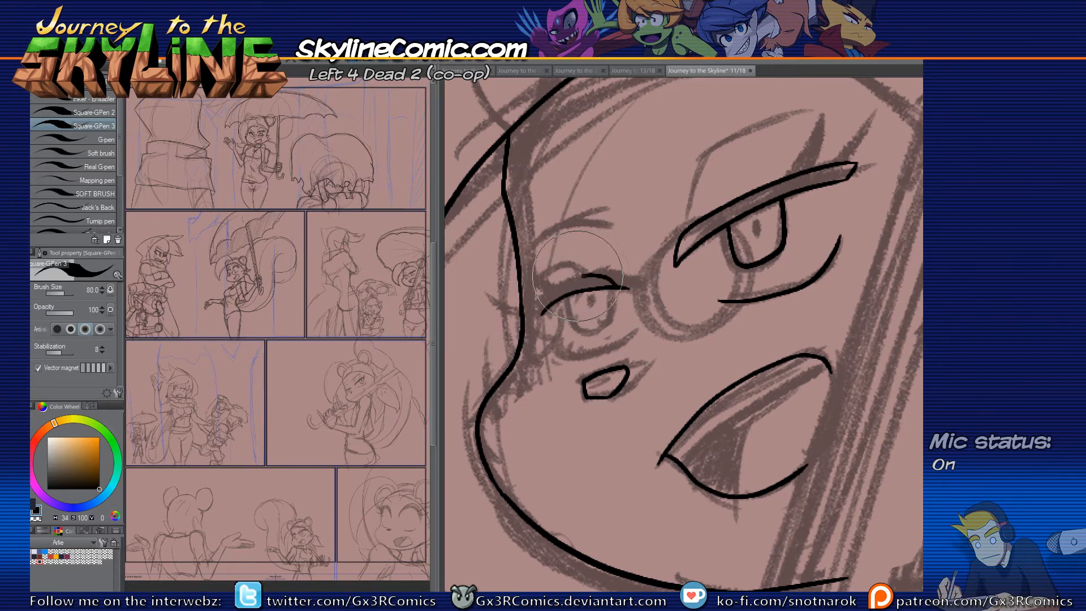
drag(531, 299, 526, 322)
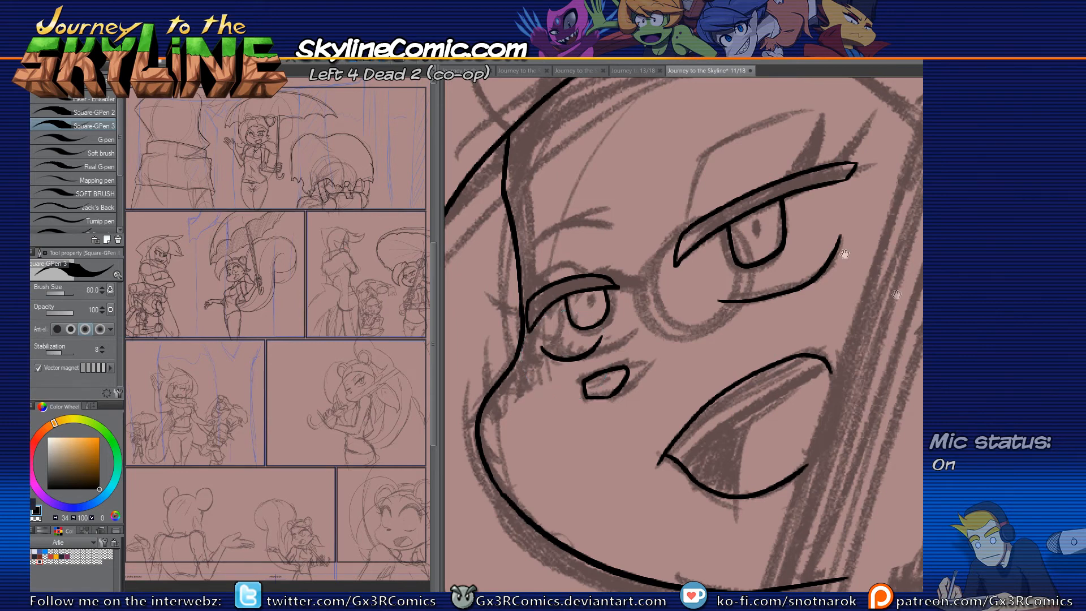
Step: Ink the eyelid crease and two pointed lashes on the eye nearest the umbrella shaft
drag(896, 295, 817, 374)
drag(606, 295, 610, 254)
drag(643, 220, 694, 202)
key(ctrl+z)
drag(618, 236, 702, 199)
drag(704, 270, 737, 202)
key(ctrl+z)
drag(702, 272, 741, 197)
drag(744, 260, 788, 202)
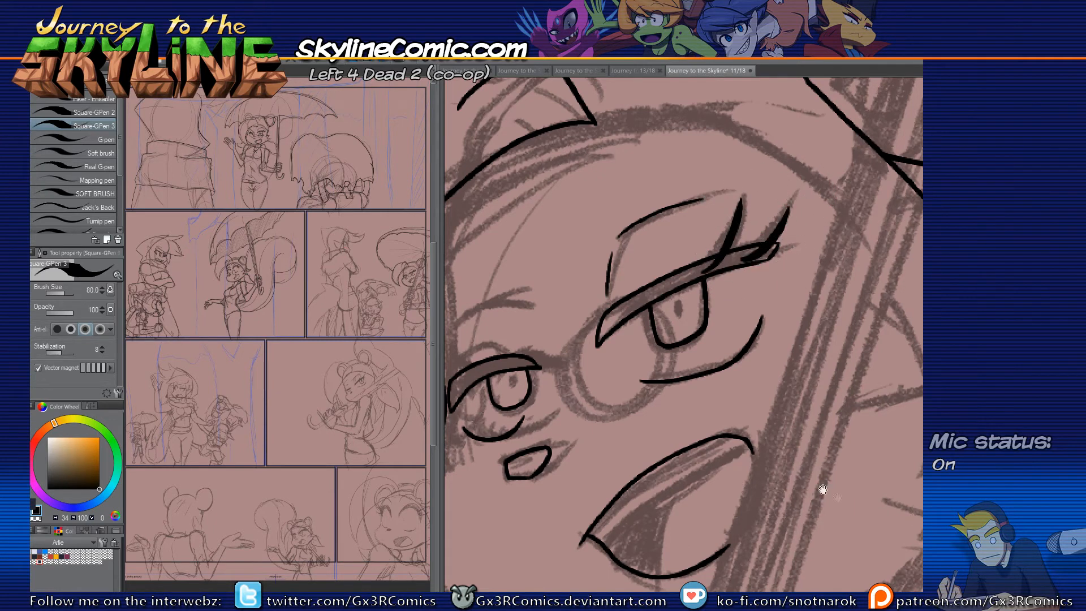
Step: Ink small oval pupils inside the irises of both eyes
drag(770, 488, 801, 474)
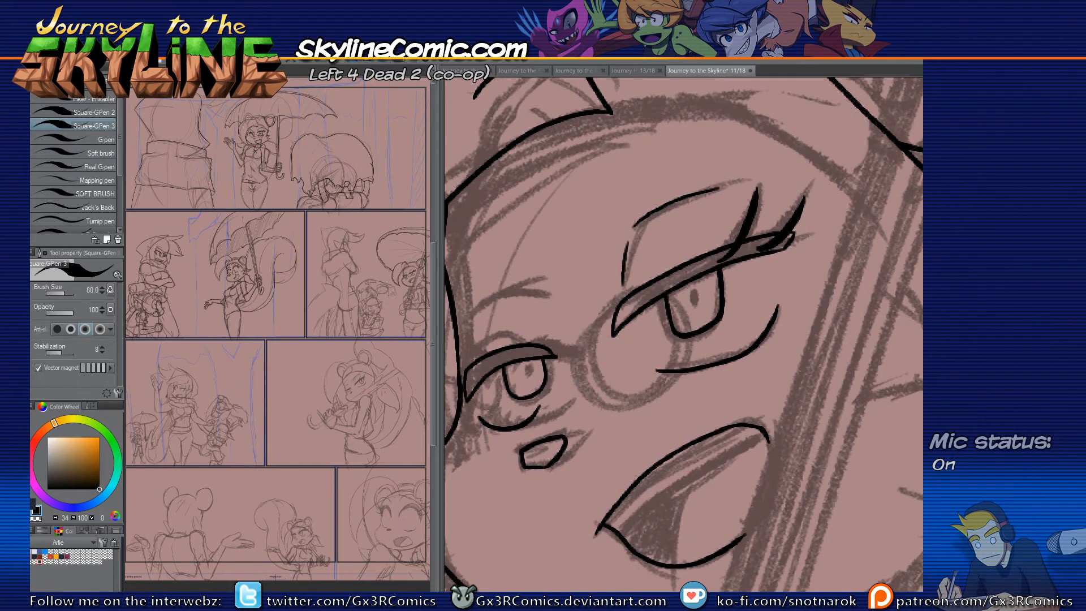
drag(695, 288, 694, 307)
drag(592, 325, 611, 317)
mouse_move(546, 356)
mouse_down()
mouse_move(547, 368)
mouse_move(592, 369)
mouse_up()
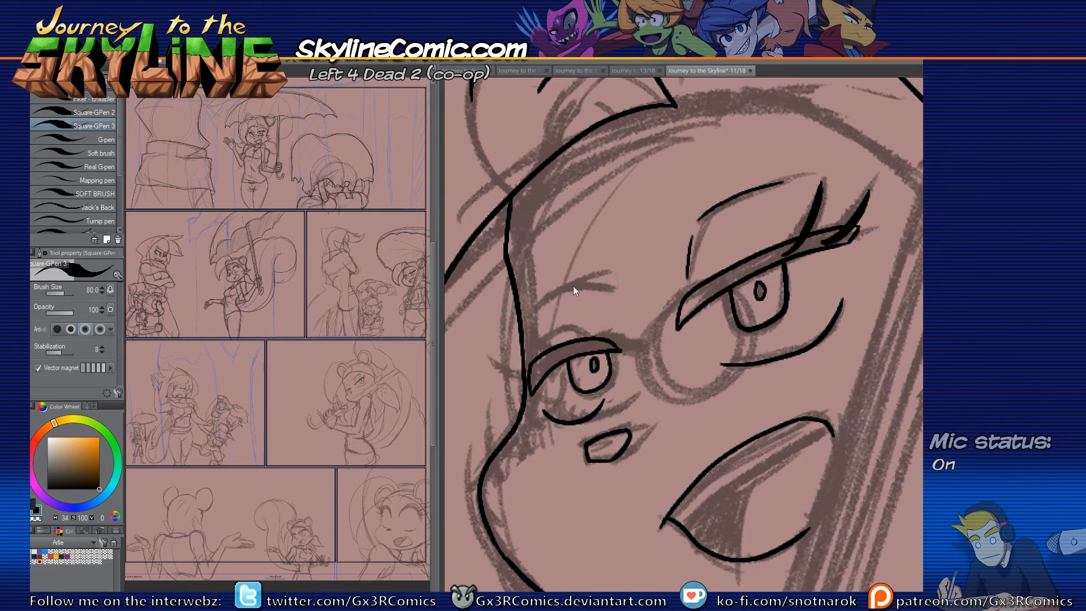
Step: At brush size 70, ink the far eye's lid crease and the eyebrow lines above both eyes
key(bracketleft)
mouse_move(550, 318)
mouse_down()
mouse_move(579, 311)
mouse_move(530, 345)
mouse_up()
drag(513, 309, 624, 271)
mouse_move(654, 226)
mouse_down()
mouse_move(599, 310)
mouse_move(718, 194)
mouse_up()
key(ctrl+z)
drag(603, 332, 715, 201)
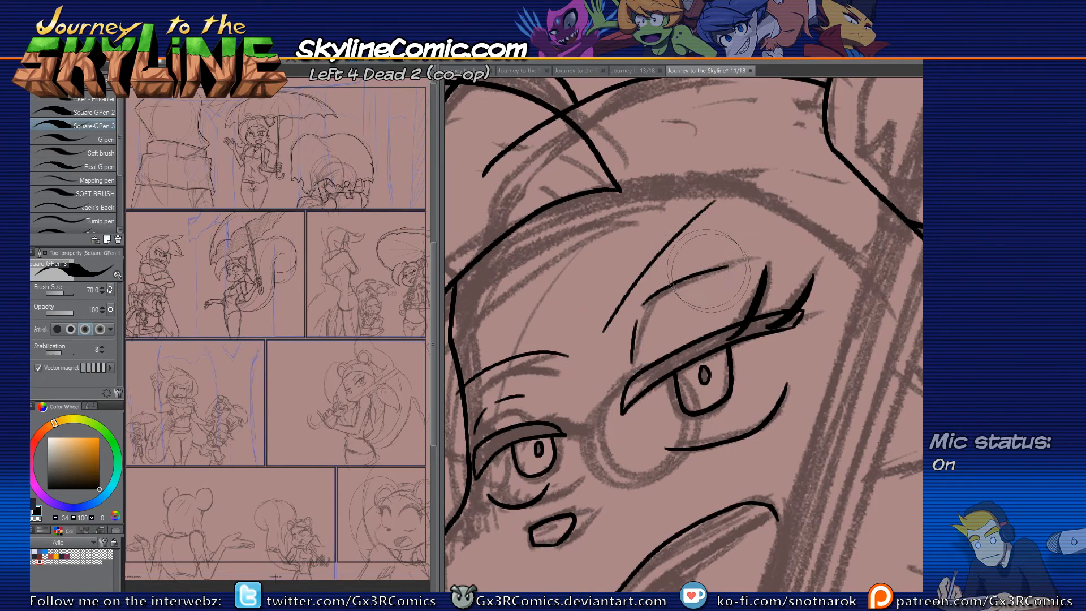
Step: Ink the curved contour from the hair point over the near eye down toward the cheek
drag(571, 296, 686, 306)
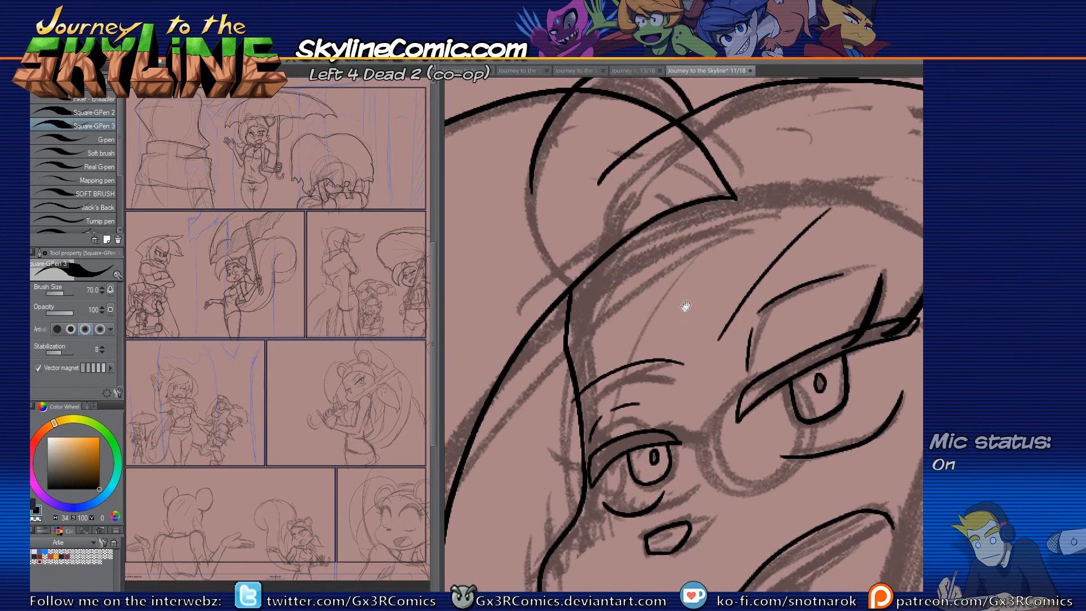
drag(650, 346, 589, 379)
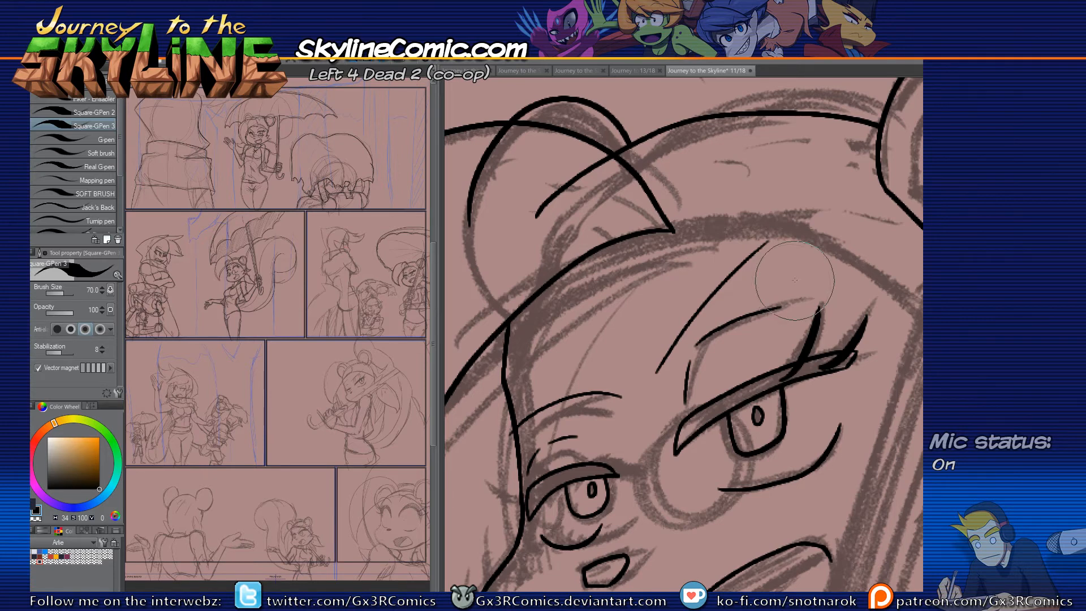
drag(766, 331, 616, 286)
drag(529, 184, 672, 208)
key(ctrl+z)
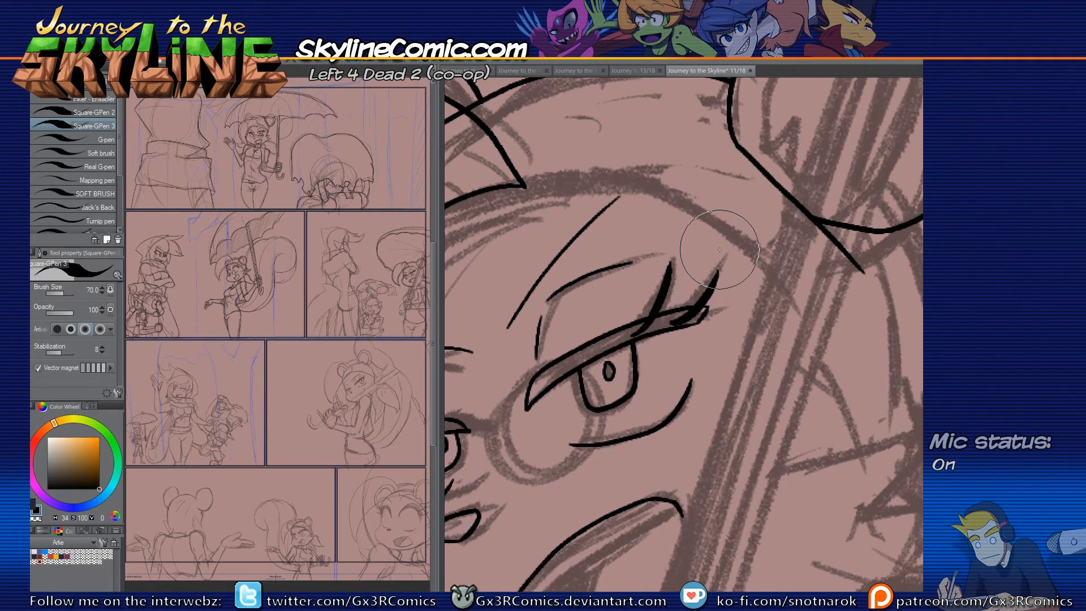
drag(720, 251, 694, 233)
mouse_move(497, 169)
mouse_down()
mouse_move(538, 162)
mouse_move(760, 238)
mouse_up()
key(ctrl+z)
mouse_move(498, 168)
mouse_down()
mouse_move(650, 202)
mouse_move(816, 356)
mouse_move(708, 382)
mouse_move(644, 252)
mouse_move(698, 401)
mouse_up()
Step: Ink the two-pointed fur tuft on the cheek and the jaw curve below it, trimming the overlapping line ends
drag(711, 354, 693, 313)
drag(696, 386, 749, 343)
mouse_move(636, 320)
mouse_down()
mouse_move(790, 280)
mouse_move(698, 378)
mouse_up()
key(e)
drag(742, 305, 724, 310)
key(p)
mouse_move(687, 368)
mouse_down()
mouse_move(778, 350)
mouse_move(826, 356)
mouse_up()
mouse_move(822, 355)
mouse_down()
mouse_move(693, 497)
mouse_move(559, 547)
mouse_move(646, 433)
mouse_move(862, 319)
mouse_move(693, 463)
mouse_up()
key(e)
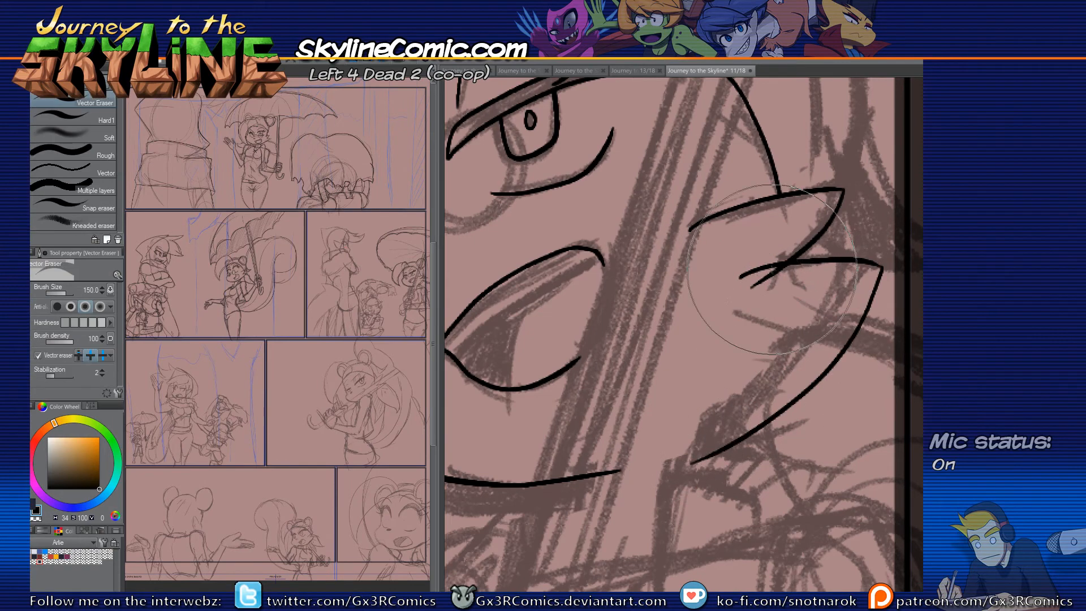
drag(764, 286, 734, 262)
key(p)
Step: Ink the small rounded collar shape just below the jaw
drag(596, 342, 698, 249)
scroll(627, 396, down, 2)
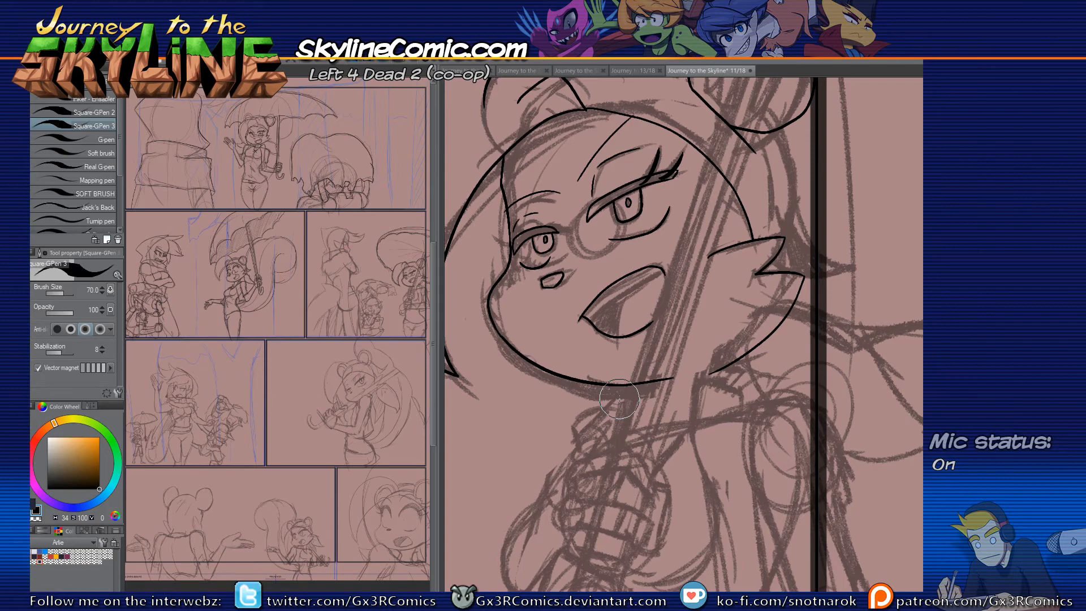
mouse_move(645, 388)
mouse_down()
mouse_move(667, 267)
mouse_move(634, 316)
mouse_up()
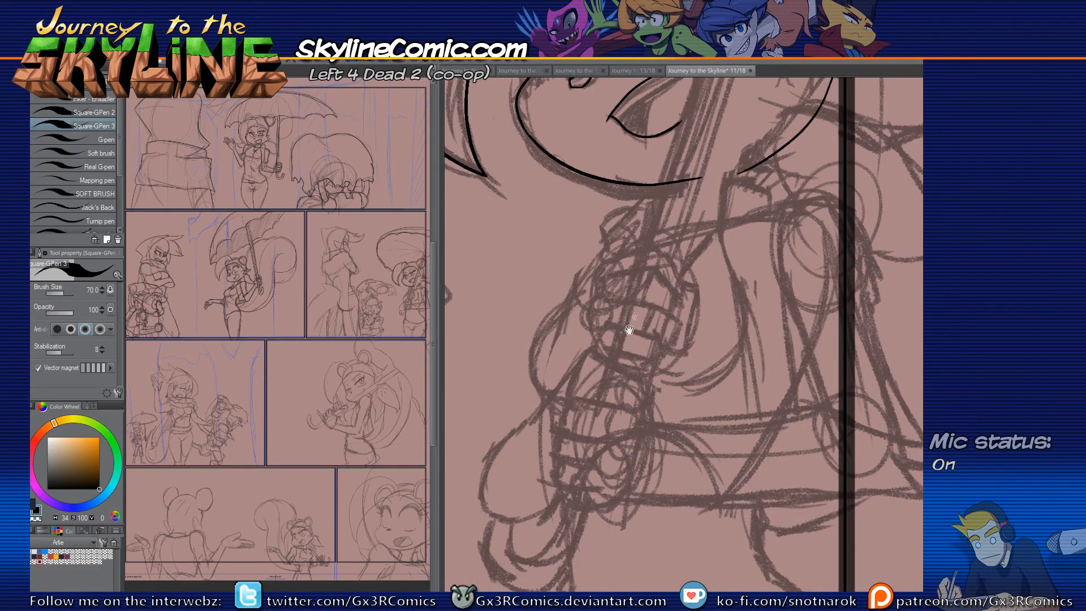
scroll(630, 242, up, 1)
drag(777, 158, 667, 270)
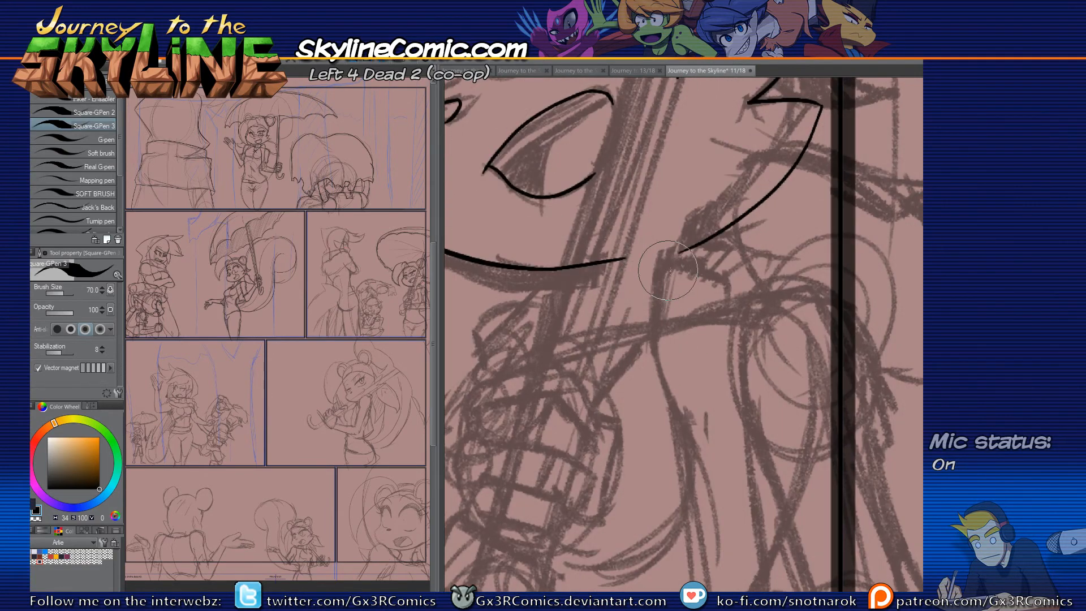
mouse_move(661, 324)
mouse_down()
mouse_move(665, 270)
mouse_move(728, 274)
mouse_move(661, 301)
mouse_move(702, 267)
mouse_move(729, 286)
mouse_move(729, 317)
mouse_up()
key(ctrl+z)
drag(685, 375, 675, 350)
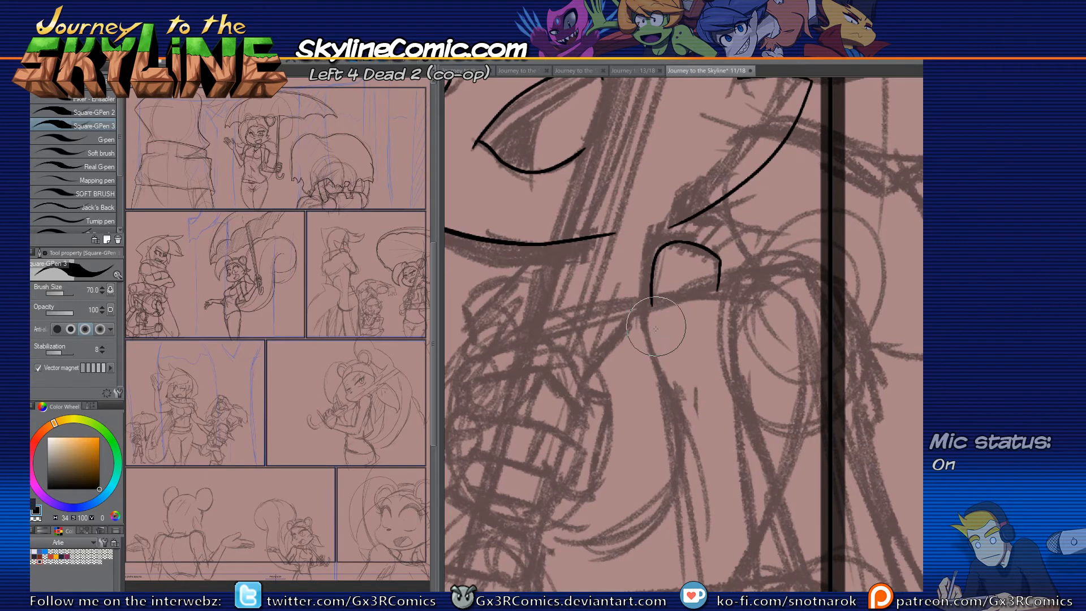
Step: Ink the long torso edge running down from the collar shape
drag(651, 304, 672, 412)
mouse_move(665, 394)
mouse_down()
mouse_move(653, 292)
mouse_move(669, 455)
mouse_up()
key(ctrl+z)
drag(658, 367, 669, 456)
drag(652, 304, 624, 378)
Step: Ink the shoulder line from the collar to the panel border and the armhole curve dropping from it
drag(638, 267, 722, 245)
key(e)
drag(667, 270, 677, 256)
key(p)
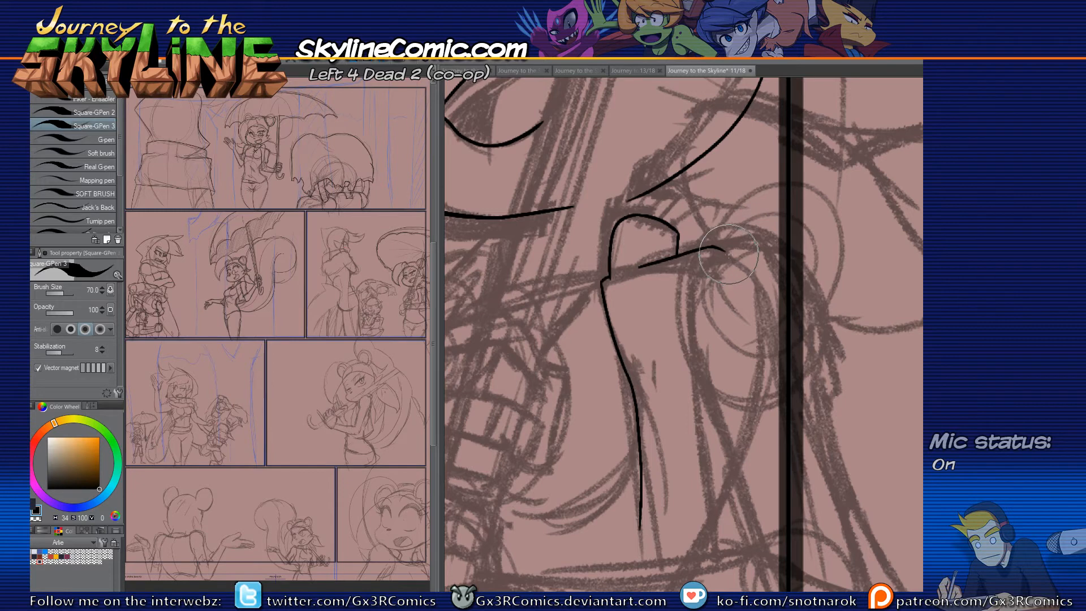
mouse_move(713, 247)
mouse_down()
mouse_move(794, 272)
mouse_move(808, 304)
mouse_up()
key(ctrl+z)
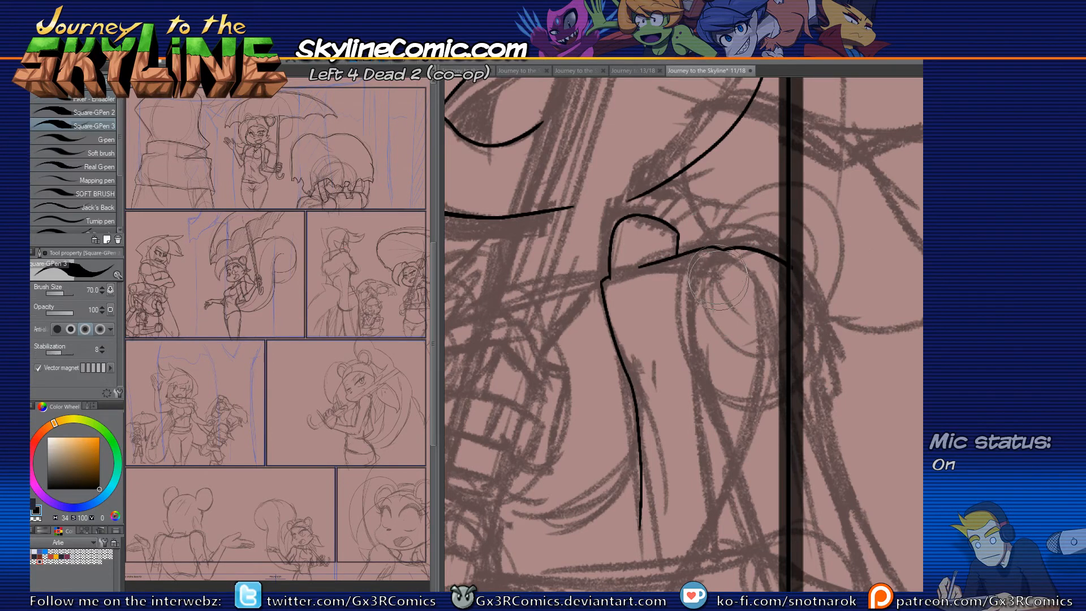
mouse_move(714, 248)
mouse_down()
mouse_move(699, 388)
mouse_move(699, 369)
mouse_move(714, 449)
mouse_move(690, 294)
mouse_move(679, 388)
mouse_up()
key(ctrl+z)
Step: Ink the upper and lower edges of the near forearm reaching across to the lower fist
mouse_move(683, 308)
mouse_down()
mouse_move(676, 411)
mouse_move(773, 331)
mouse_up()
drag(551, 339, 835, 312)
mouse_move(576, 365)
mouse_down()
mouse_move(593, 273)
mouse_move(606, 361)
mouse_move(860, 351)
mouse_up()
key(ctrl+z)
mouse_move(547, 357)
mouse_down()
mouse_move(773, 366)
mouse_move(908, 341)
mouse_move(660, 376)
mouse_up()
Step: Ink the lower fist's angular back-of-hand outline and the lines dividing its fingers
mouse_move(670, 289)
mouse_down()
mouse_move(678, 218)
mouse_move(598, 165)
mouse_move(563, 213)
mouse_up()
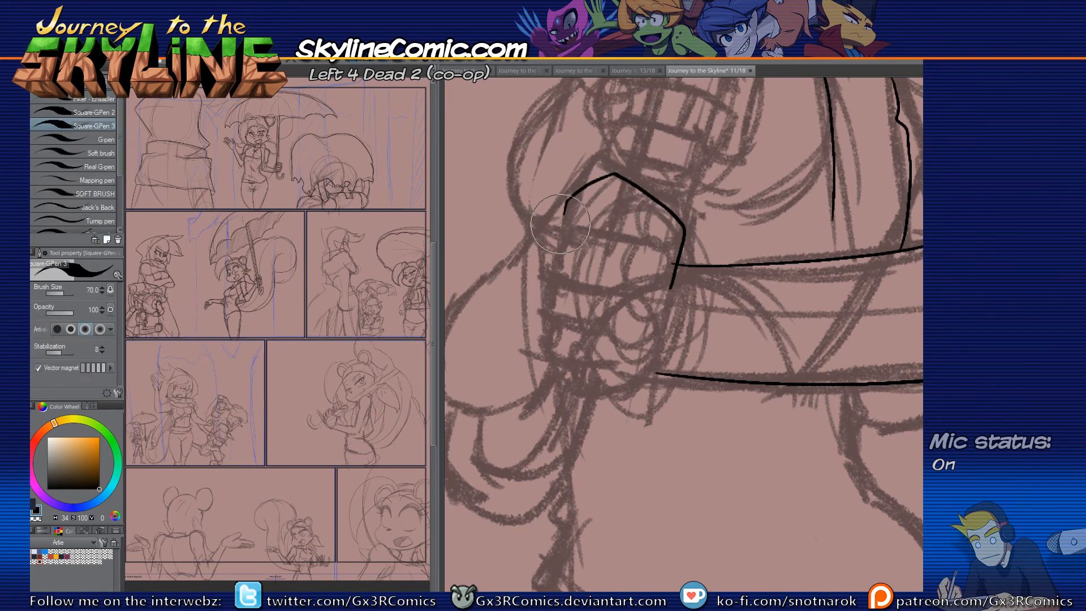
drag(565, 211, 562, 233)
mouse_move(652, 236)
mouse_down()
mouse_move(561, 227)
mouse_move(557, 265)
mouse_up()
key(e)
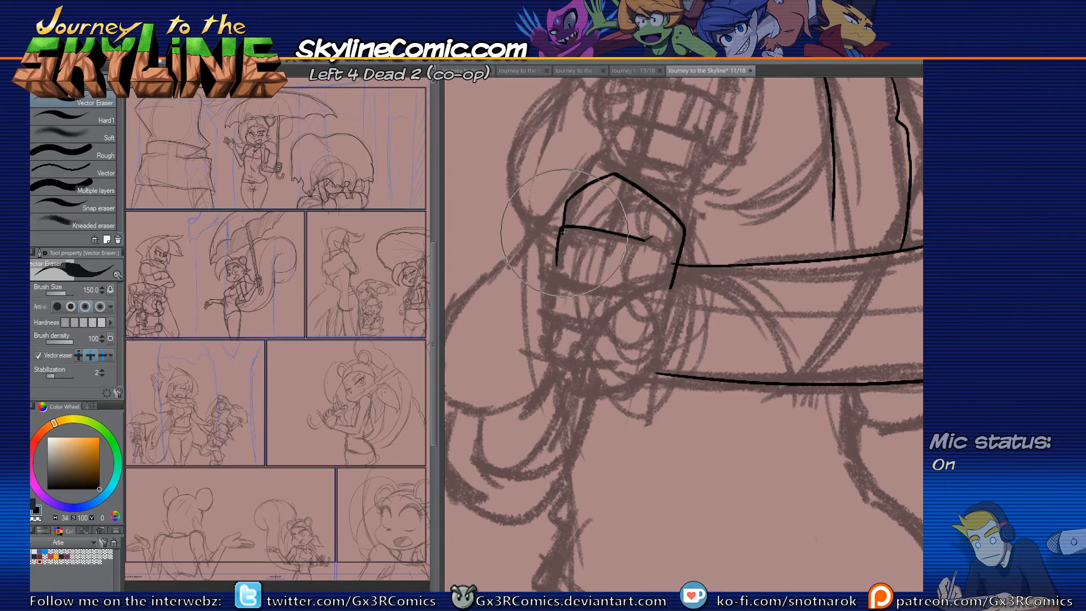
key(p)
drag(557, 267, 637, 289)
mouse_move(557, 268)
mouse_down()
mouse_move(552, 311)
mouse_move(620, 324)
mouse_up()
Step: Ink the little finger and the rounded heel of the palm on the lower fist
mouse_move(552, 313)
mouse_down()
mouse_move(554, 347)
mouse_move(574, 371)
mouse_up()
key(ctrl+z)
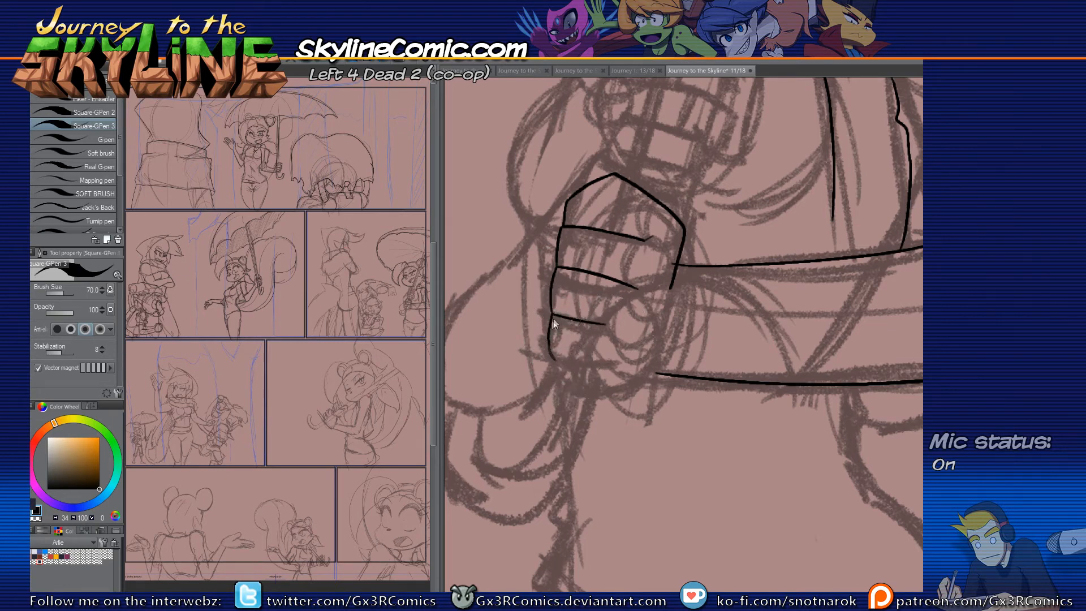
mouse_move(548, 333)
mouse_down()
mouse_move(551, 372)
mouse_move(562, 373)
mouse_up()
mouse_move(557, 350)
mouse_down()
mouse_move(609, 361)
mouse_move(598, 356)
mouse_move(590, 382)
mouse_move(614, 402)
mouse_up()
key(ctrl+z)
key(ctrl+z)
key(ctrl+z)
mouse_move(587, 356)
mouse_down()
mouse_move(617, 399)
mouse_move(654, 374)
mouse_up()
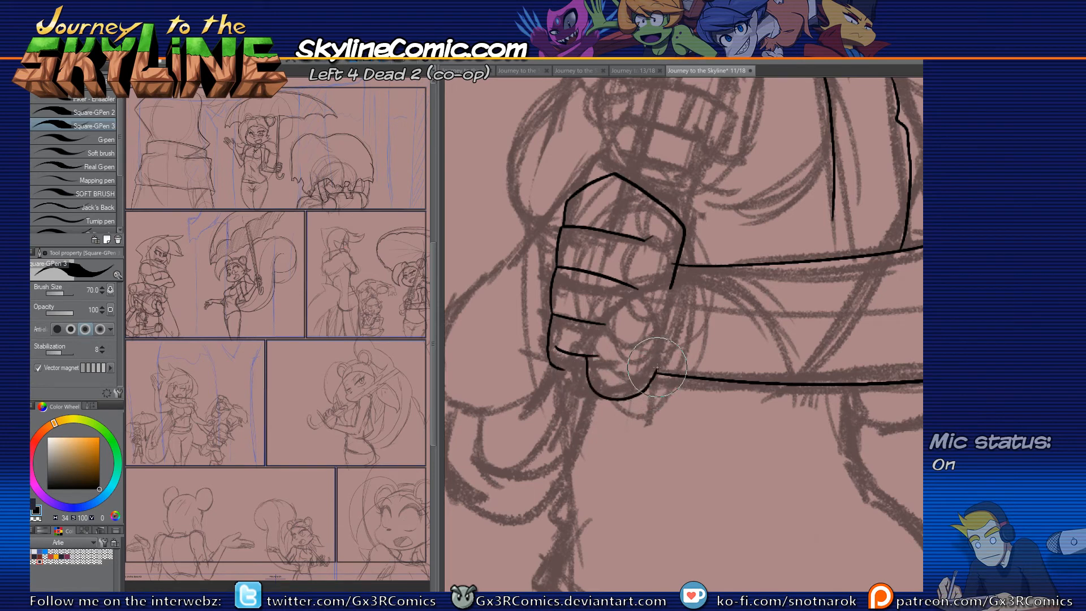
key(e)
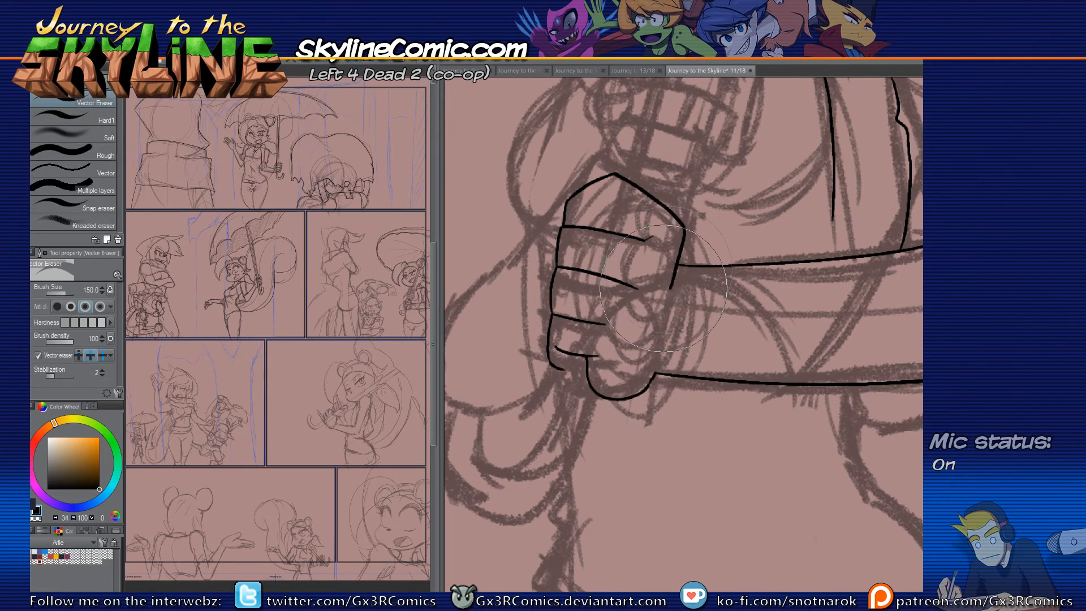
key(p)
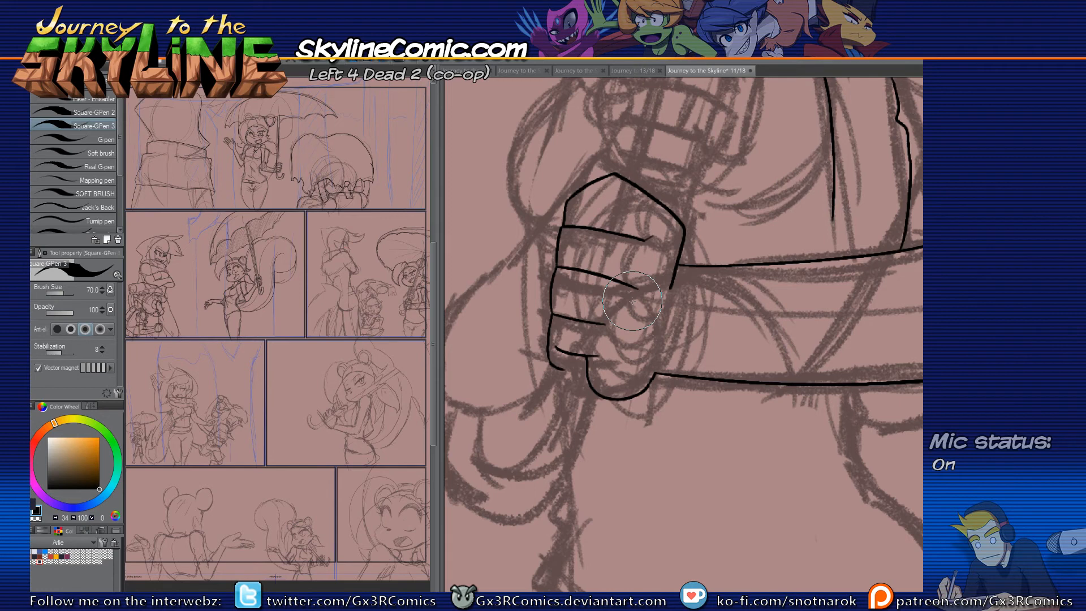
Step: Ink the outward-bulging contour beside the lower fist, sweeping up past its knuckles
drag(524, 259, 574, 388)
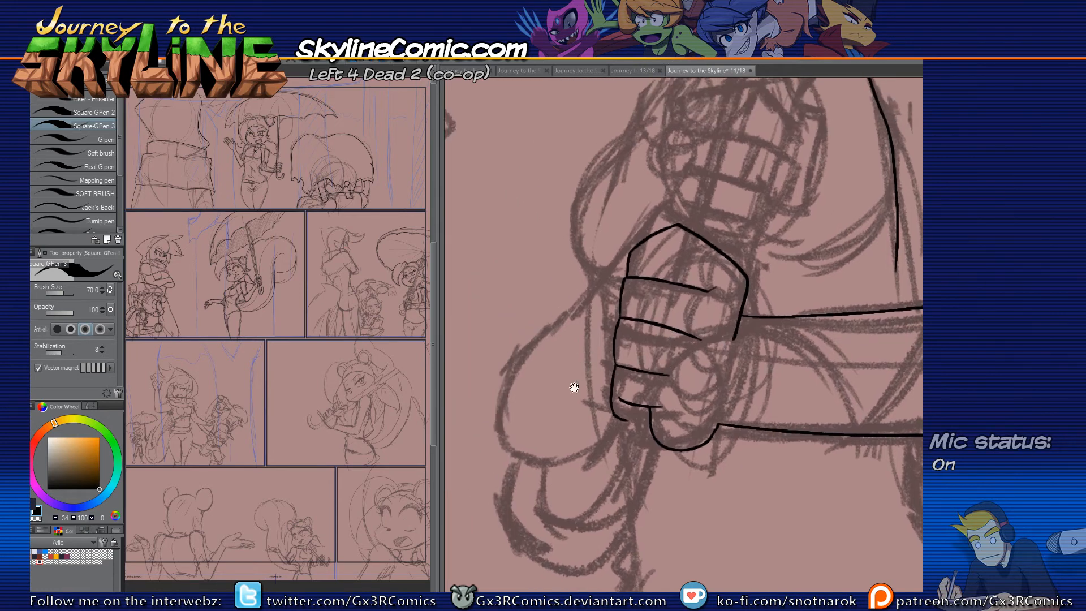
mouse_move(508, 450)
mouse_down()
mouse_move(579, 299)
mouse_move(637, 242)
mouse_up()
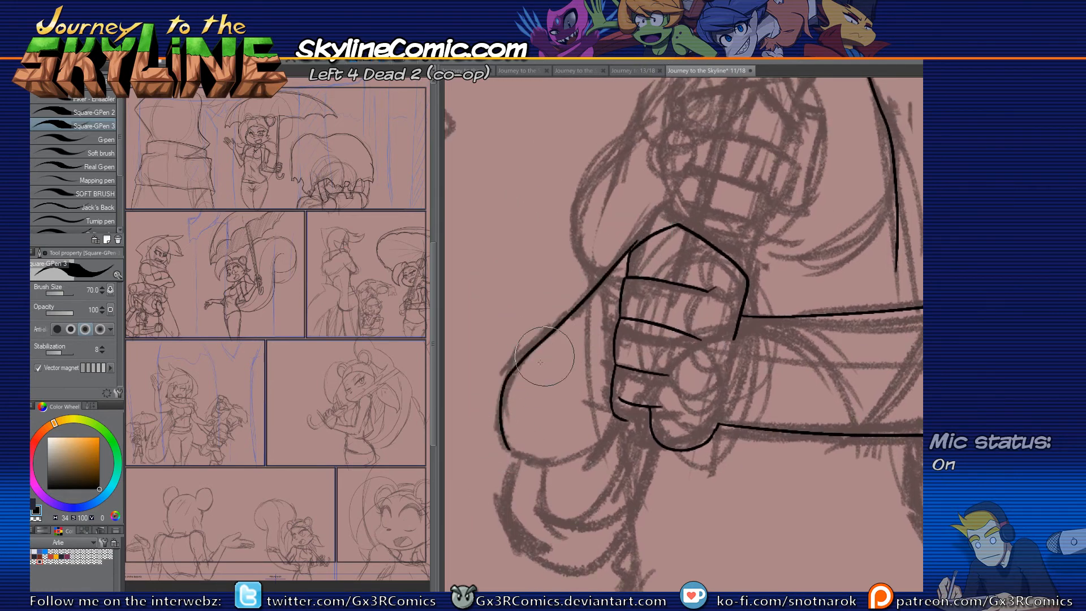
key(ctrl+z)
mouse_move(507, 450)
mouse_down()
mouse_move(568, 306)
mouse_move(658, 201)
mouse_up()
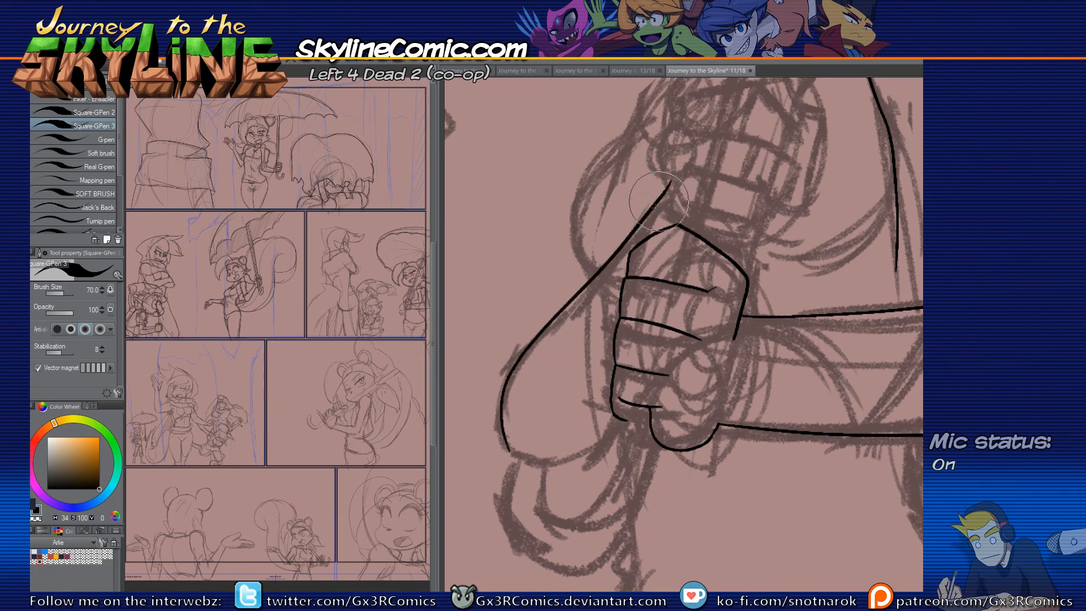
Step: Ink the outer and inner outlines of the umbrella's hooked handle below the lower fist
drag(510, 456, 549, 448)
mouse_move(530, 476)
mouse_down()
mouse_move(522, 397)
mouse_move(500, 386)
mouse_move(600, 472)
mouse_move(642, 357)
mouse_up()
key(ctrl+z)
key(e)
key(p)
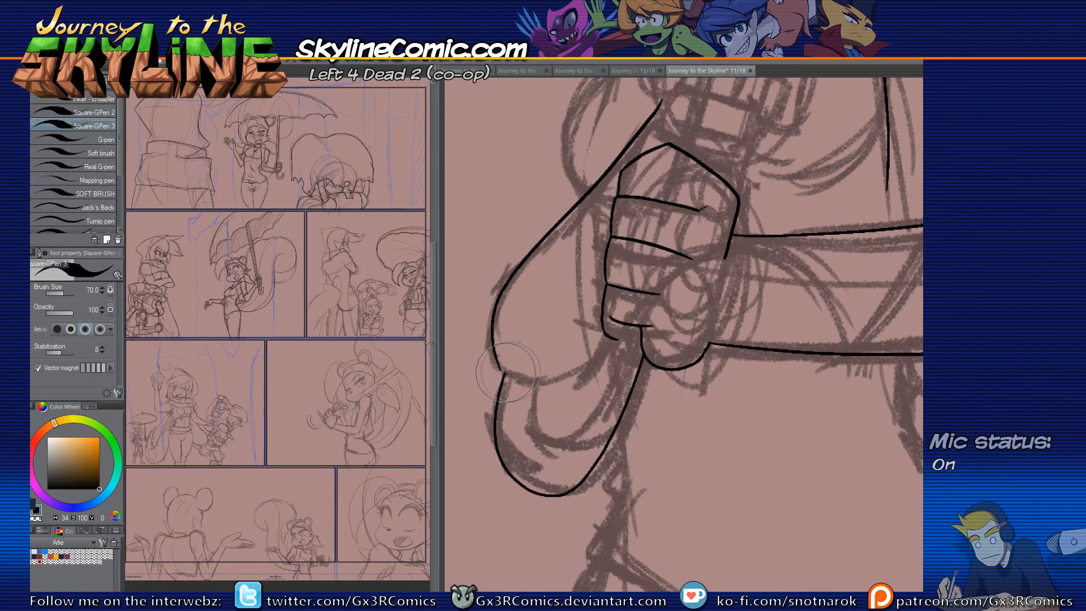
mouse_move(505, 372)
mouse_down()
mouse_move(539, 376)
mouse_move(540, 441)
mouse_move(619, 325)
mouse_up()
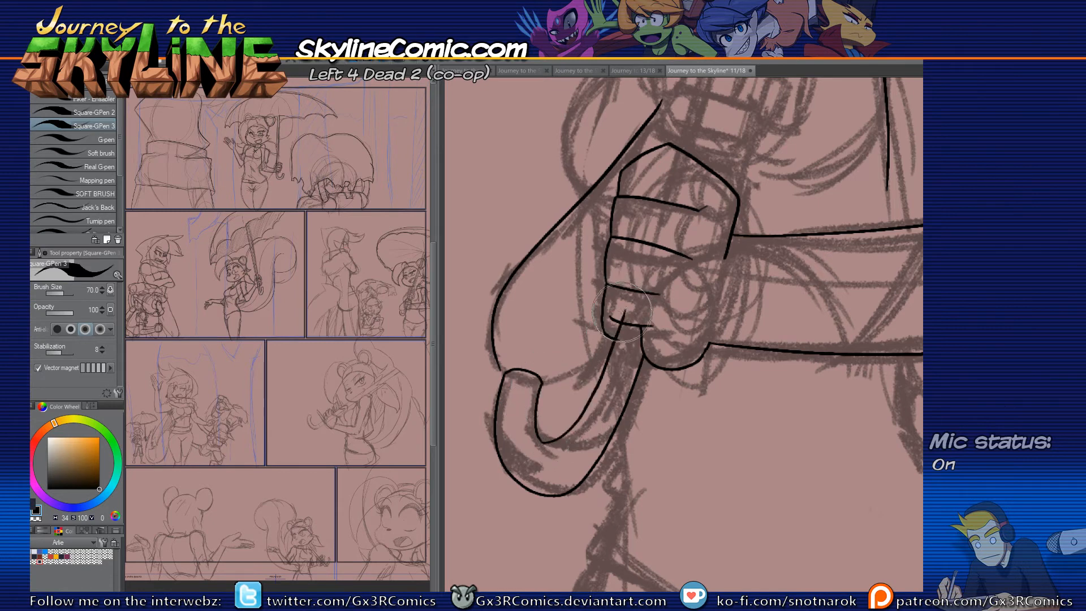
key(e)
key(p)
Step: Ink the underside of the rounded contour beside the lower fist and trim it where it crosses the hooked handle
mouse_move(499, 370)
mouse_down()
mouse_move(533, 393)
mouse_move(619, 347)
mouse_move(614, 359)
mouse_up()
key(e)
key(p)
key(e)
drag(527, 386, 521, 404)
key(p)
Step: Ink the second bulging contour beside the upper fist and trim its end at the lower contour
drag(544, 322, 492, 496)
mouse_move(541, 342)
mouse_down()
mouse_move(512, 408)
mouse_move(534, 287)
mouse_move(553, 277)
mouse_up()
key(ctrl+z)
mouse_move(521, 437)
mouse_down()
mouse_move(533, 299)
mouse_move(561, 281)
mouse_up()
drag(542, 326, 541, 334)
key(e)
drag(521, 438, 510, 448)
key(p)
Step: Adjust the lower end of the collar line where it meets the torso edge
mouse_move(551, 292)
mouse_down()
mouse_move(588, 259)
mouse_move(570, 330)
mouse_move(498, 416)
mouse_up()
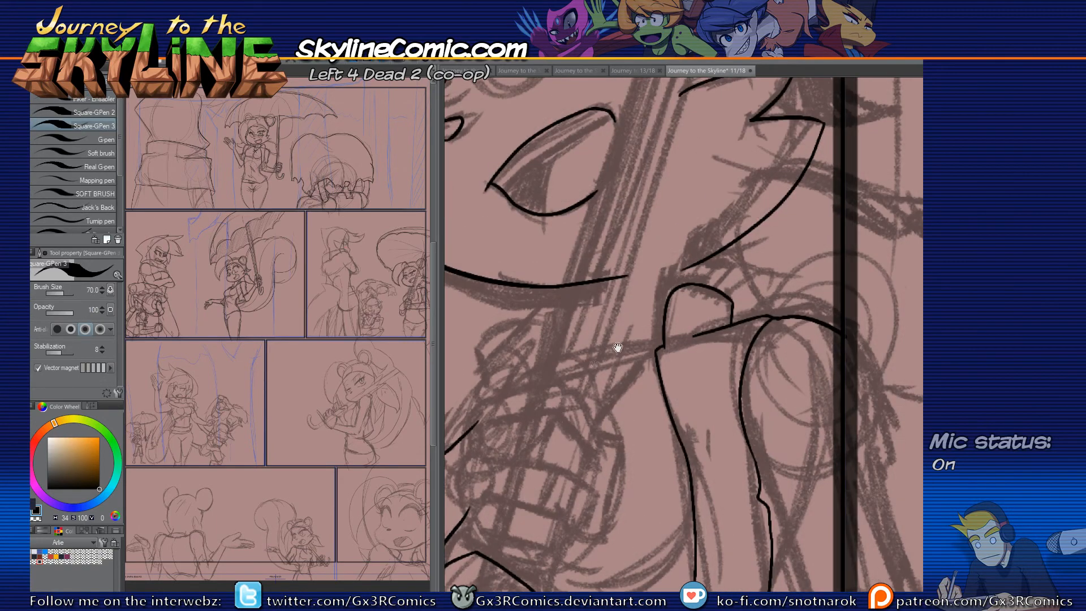
key(e)
click(666, 354)
key(p)
key(ctrl+z)
key(y)
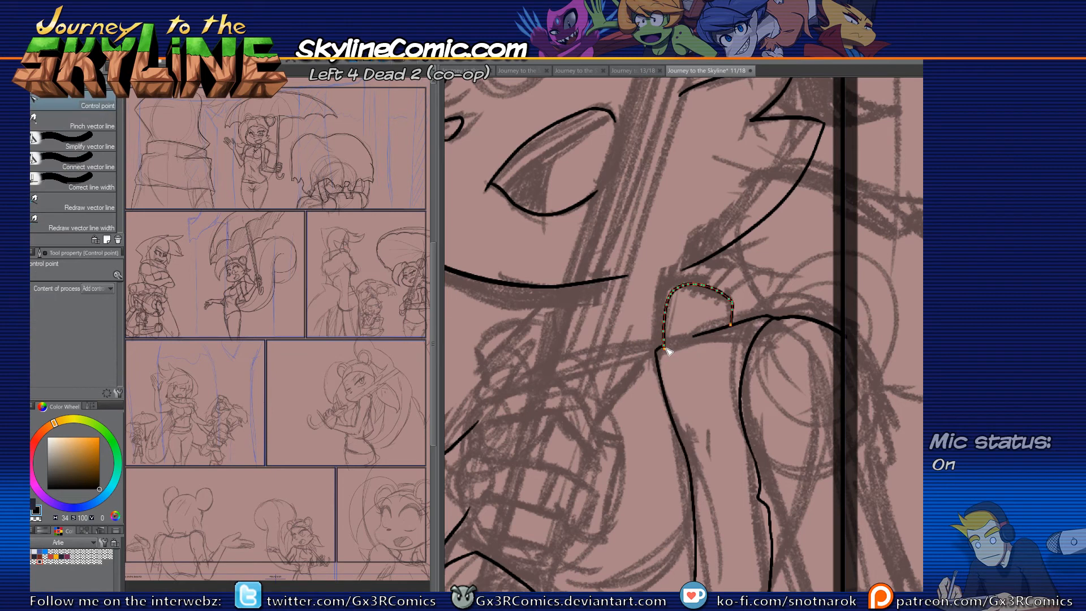
key(p)
Step: Ink the outer side and angular top edge of the upper fist gripping the umbrella shaft
drag(641, 259, 665, 265)
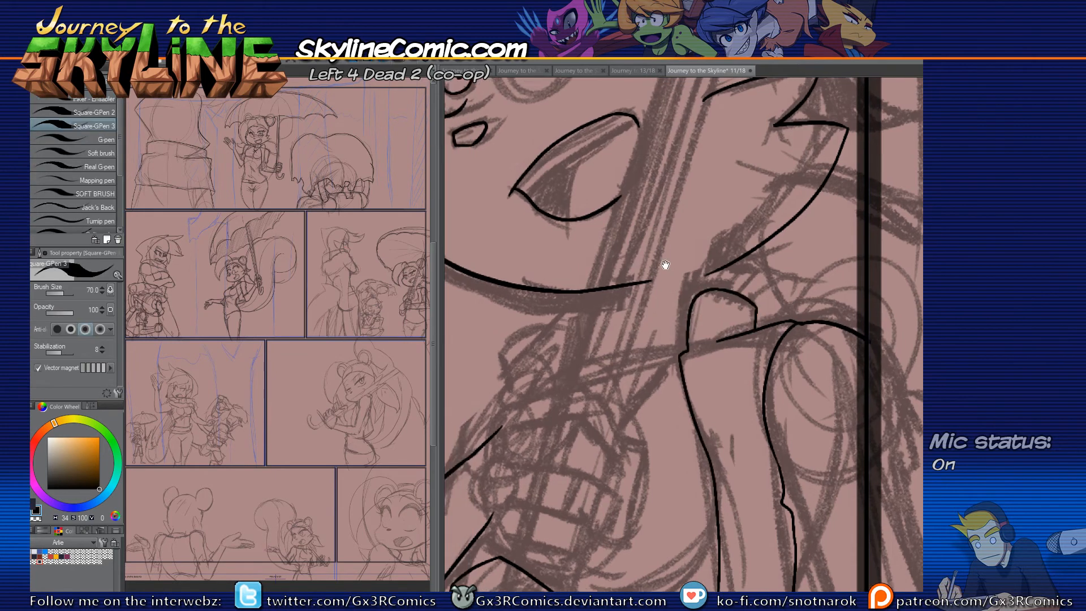
drag(589, 309, 668, 267)
drag(604, 415, 616, 280)
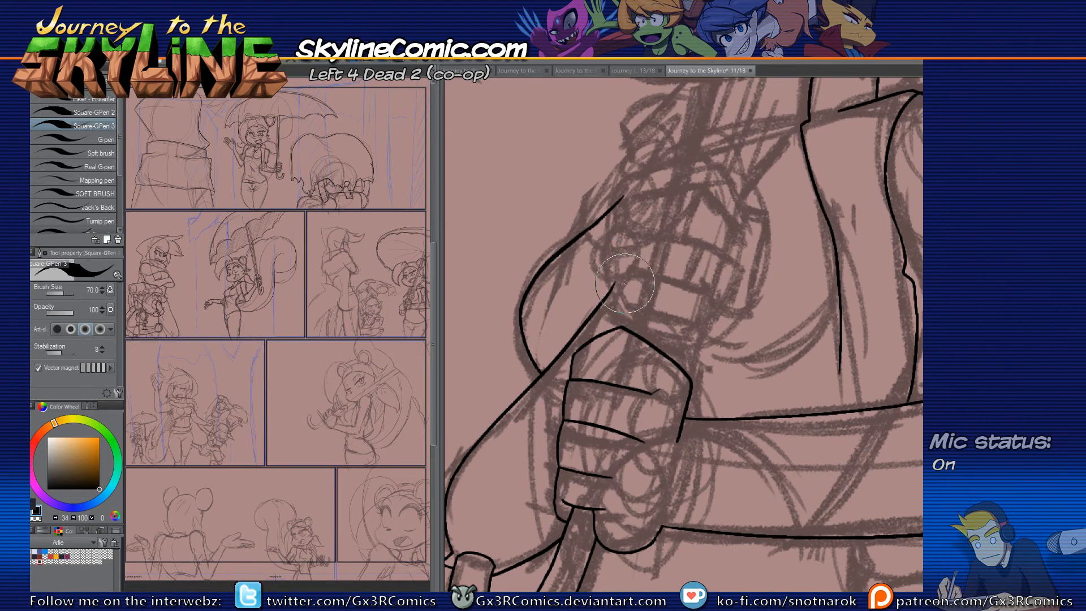
mouse_move(606, 309)
mouse_down()
mouse_move(625, 195)
mouse_move(642, 190)
mouse_up()
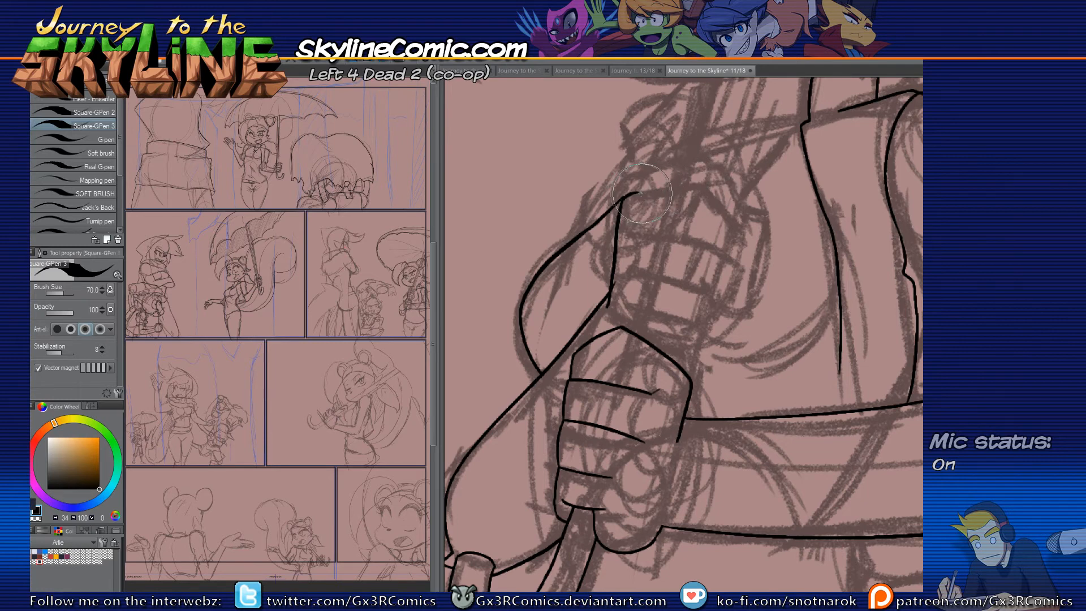
drag(695, 183, 735, 216)
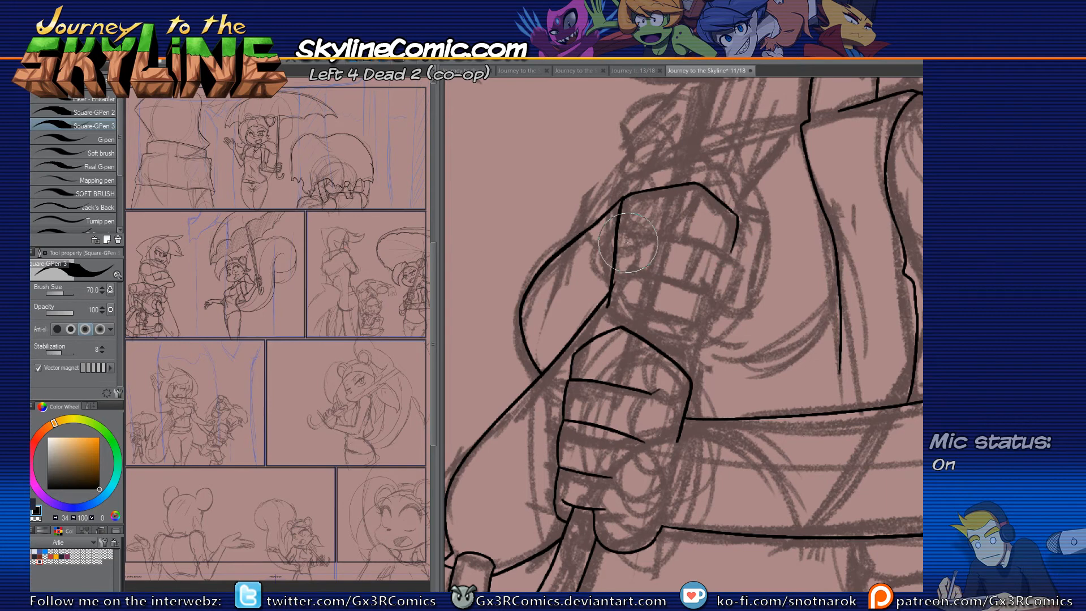
key(ctrl+z)
Step: Ink the finger dividing lines and bent finger ends on the upper fist
drag(683, 232, 728, 257)
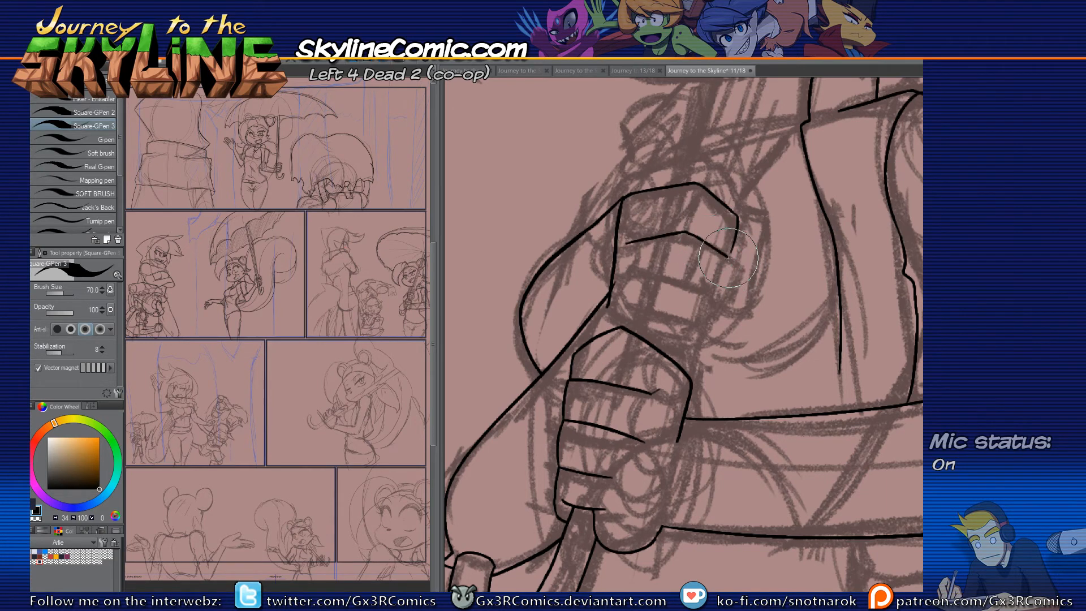
key(e)
drag(722, 268, 722, 306)
key(p)
mouse_move(630, 277)
mouse_down()
mouse_move(662, 270)
mouse_move(721, 298)
mouse_move(711, 293)
mouse_move(706, 320)
mouse_up()
key(e)
key(p)
Step: Extend the upper fist's outer side down to meet the lower fist and clean up the line ends
drag(624, 311, 699, 324)
key(ctrl+z)
key(e)
key(p)
mouse_move(607, 309)
mouse_down()
mouse_move(615, 344)
mouse_move(609, 334)
mouse_up()
key(e)
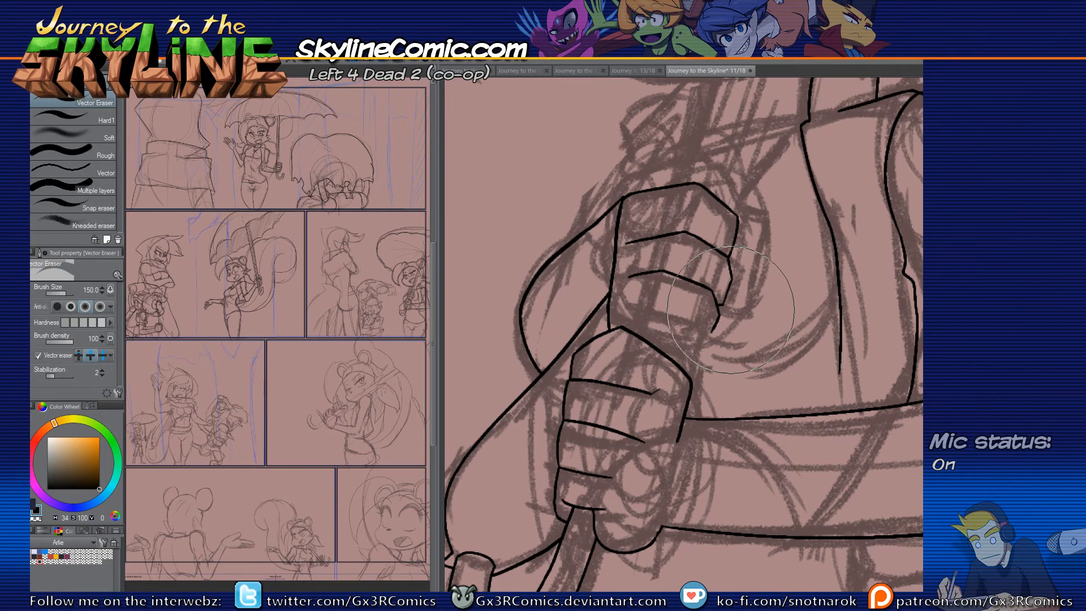
key(p)
key(e)
key(p)
Step: Try to tidy the junction between the upper fist's top corner and the bulging contour
mouse_move(620, 221)
mouse_down()
mouse_move(700, 181)
mouse_move(616, 202)
mouse_up()
key(e)
key(p)
key(ctrl+z)
key(m)
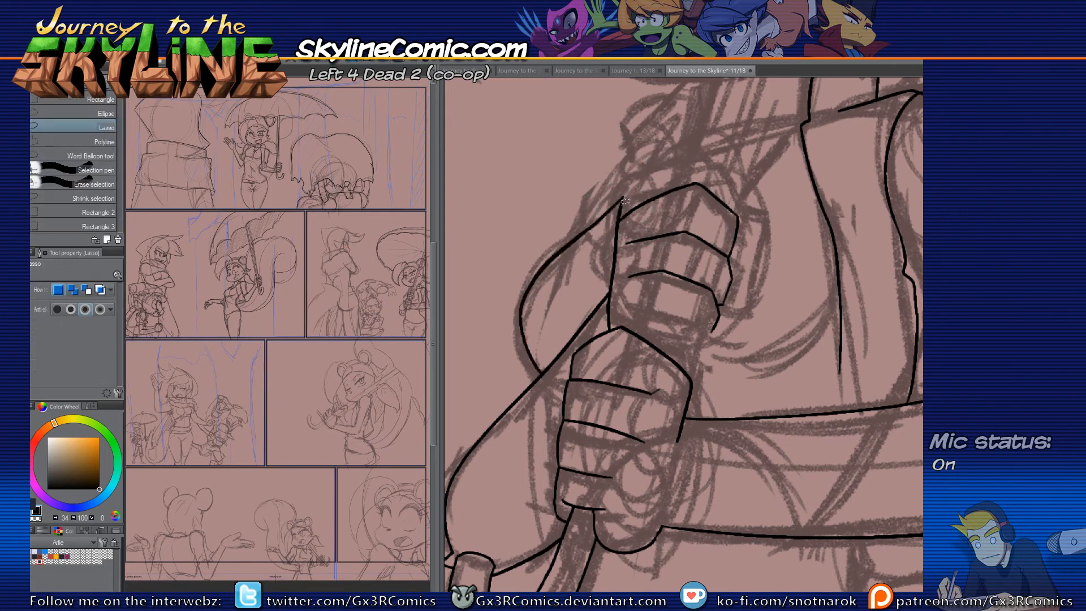
drag(624, 194, 623, 196)
key(p)
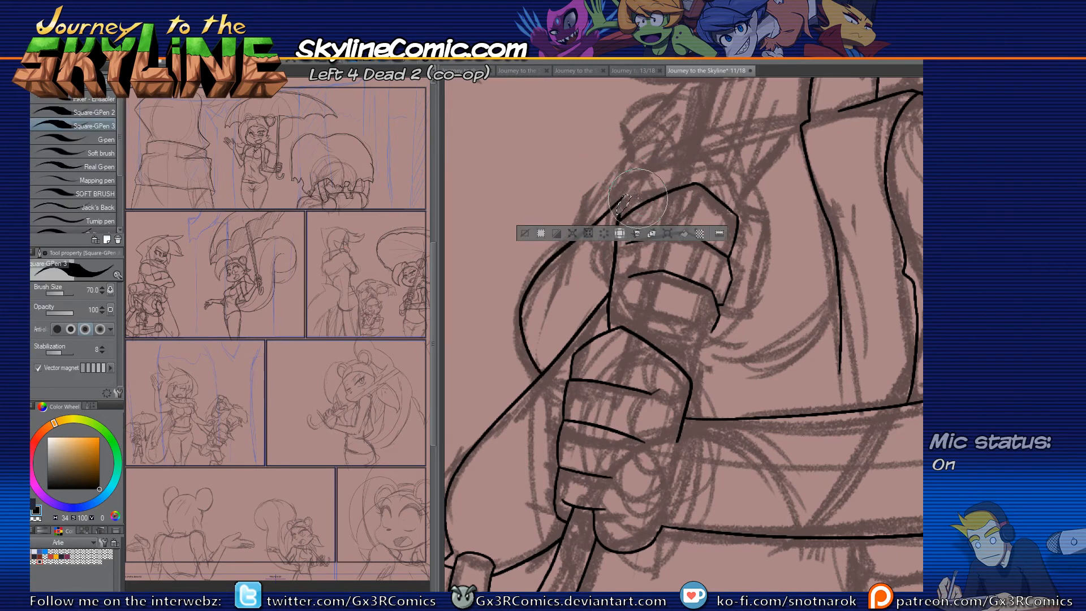
key(ctrl+d)
key(e)
key(p)
Step: Ink the index finger arching over the top of the upper fist
mouse_move(618, 219)
mouse_down()
mouse_move(626, 190)
mouse_move(622, 198)
mouse_move(704, 162)
mouse_up()
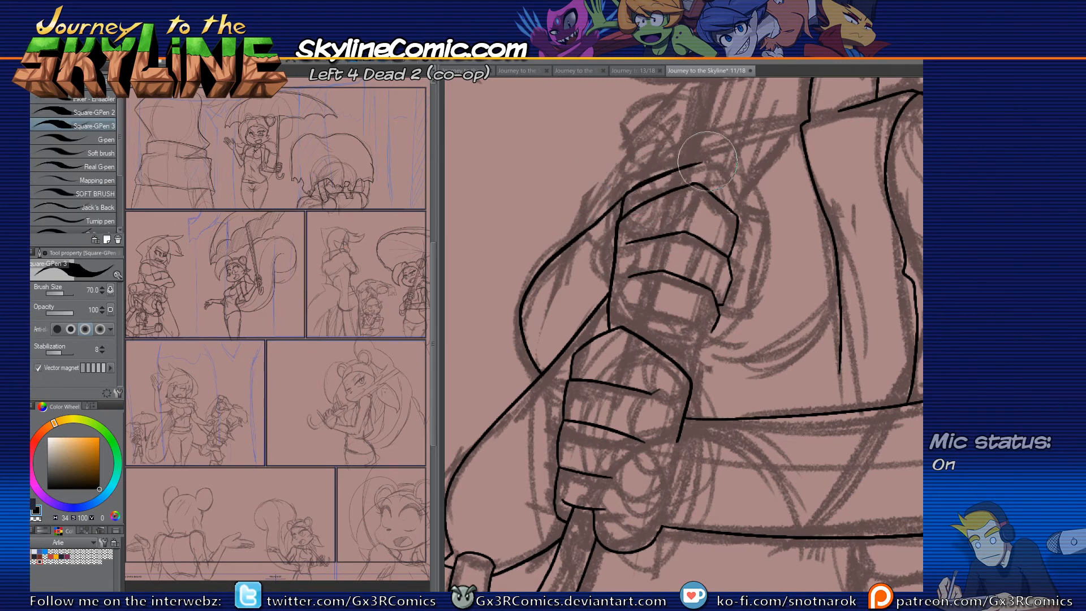
key(ctrl+z)
key(ctrl+z)
mouse_move(622, 200)
mouse_down()
mouse_move(645, 176)
mouse_move(715, 158)
mouse_up()
key(ctrl+z)
mouse_move(629, 186)
mouse_down()
mouse_move(719, 146)
mouse_move(709, 151)
mouse_move(729, 170)
mouse_move(734, 194)
mouse_up()
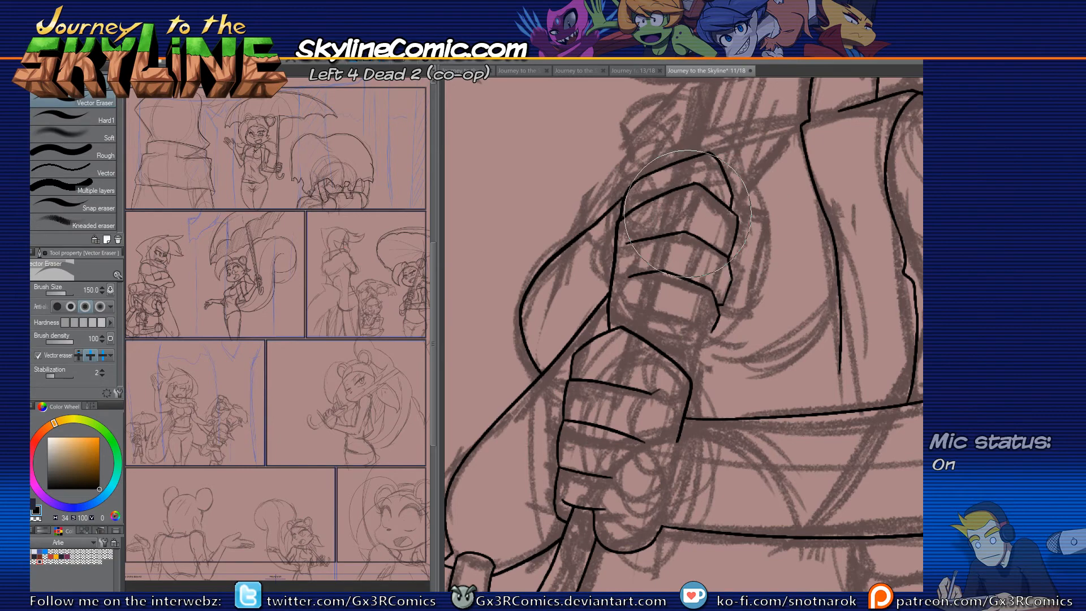
drag(539, 387, 475, 466)
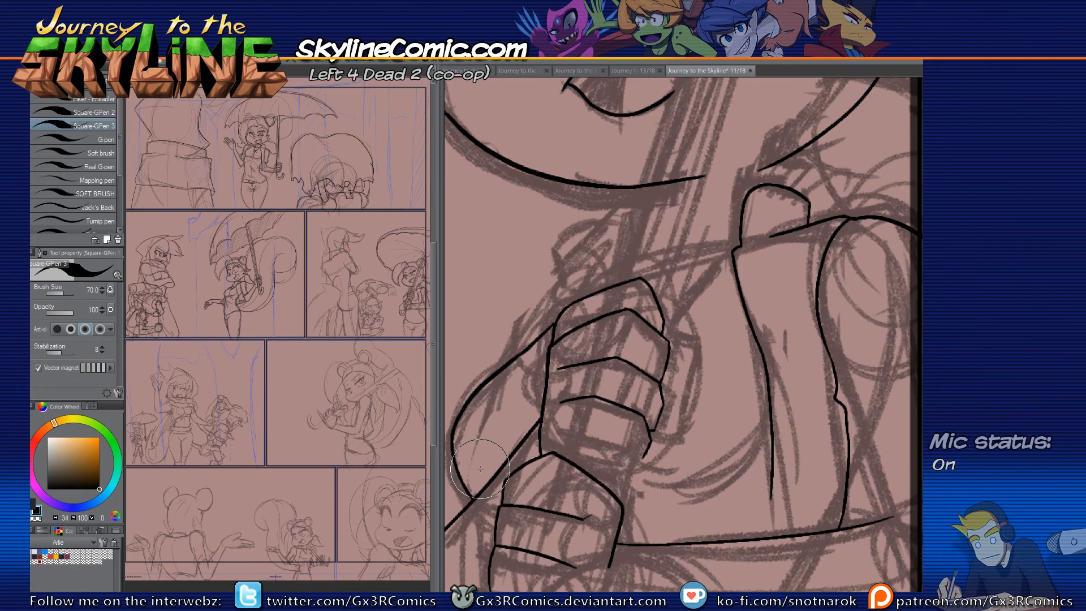
drag(664, 282, 616, 271)
scroll(629, 388, down, 1)
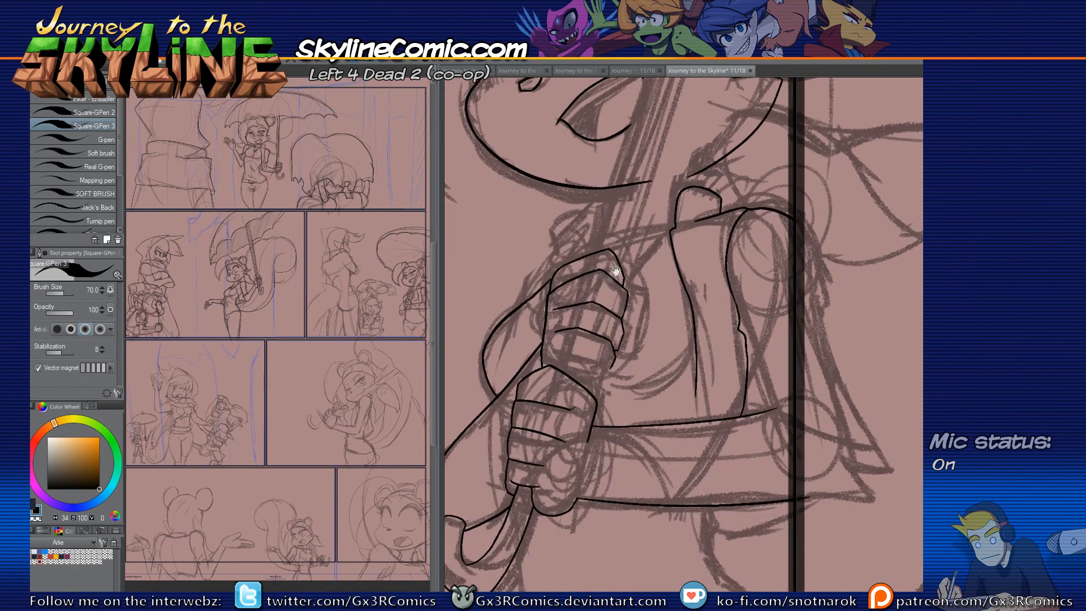
Step: Ink the underside of the upper fist's lowest finger and erase the stray line overrunning the lower fist
scroll(577, 359, up, 2)
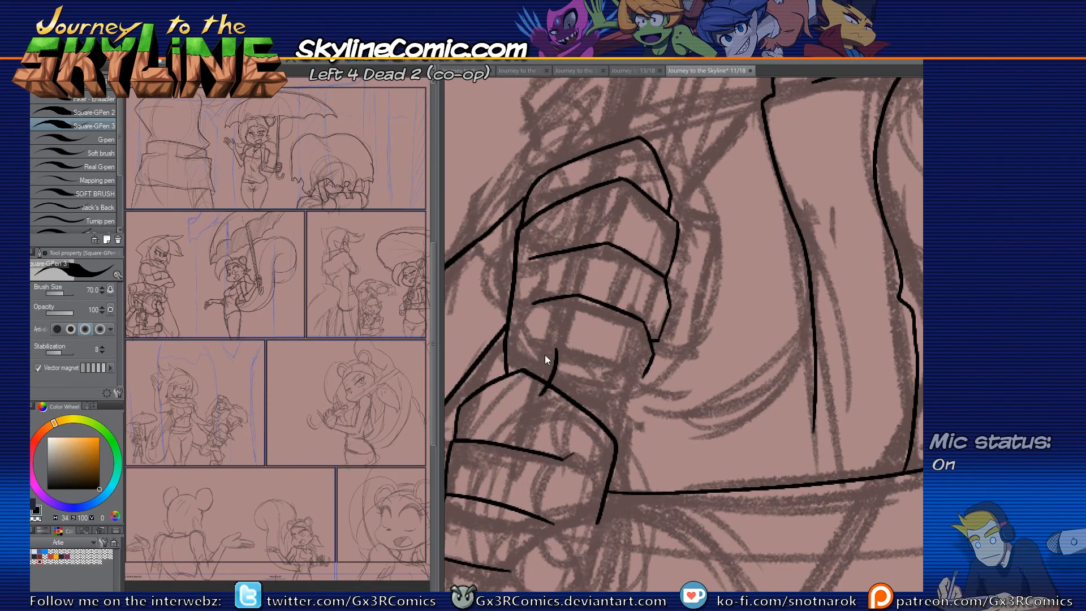
mouse_move(538, 354)
mouse_down()
mouse_move(579, 353)
mouse_move(646, 381)
mouse_up()
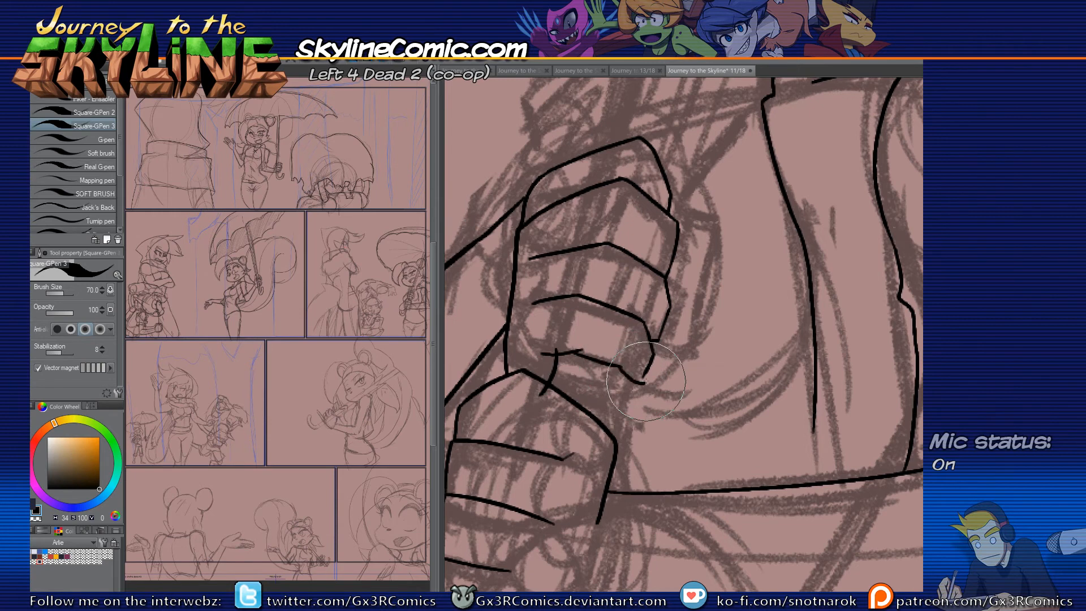
key(e)
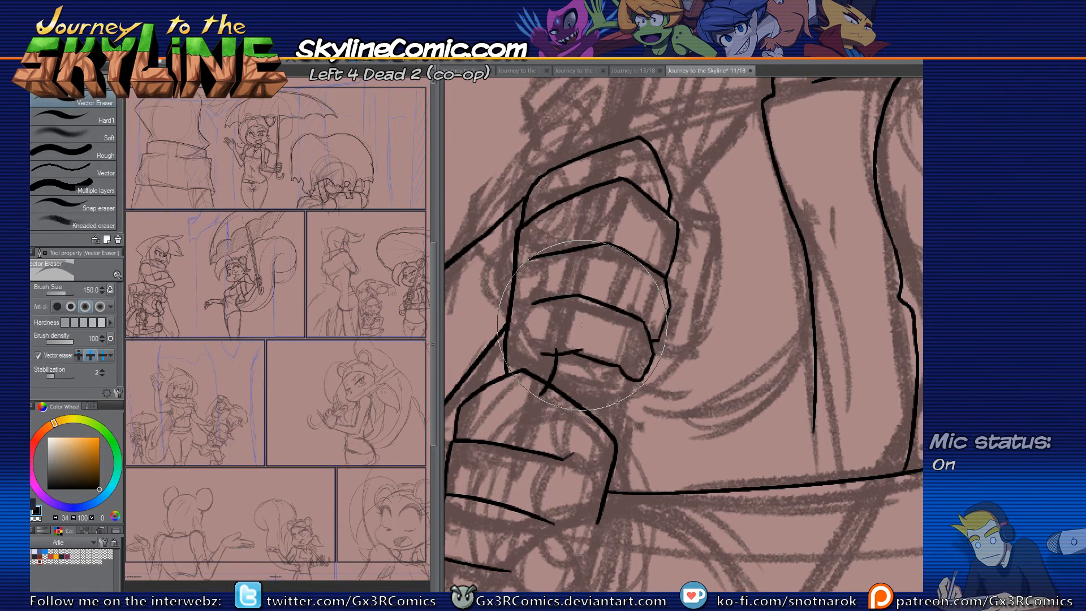
key(p)
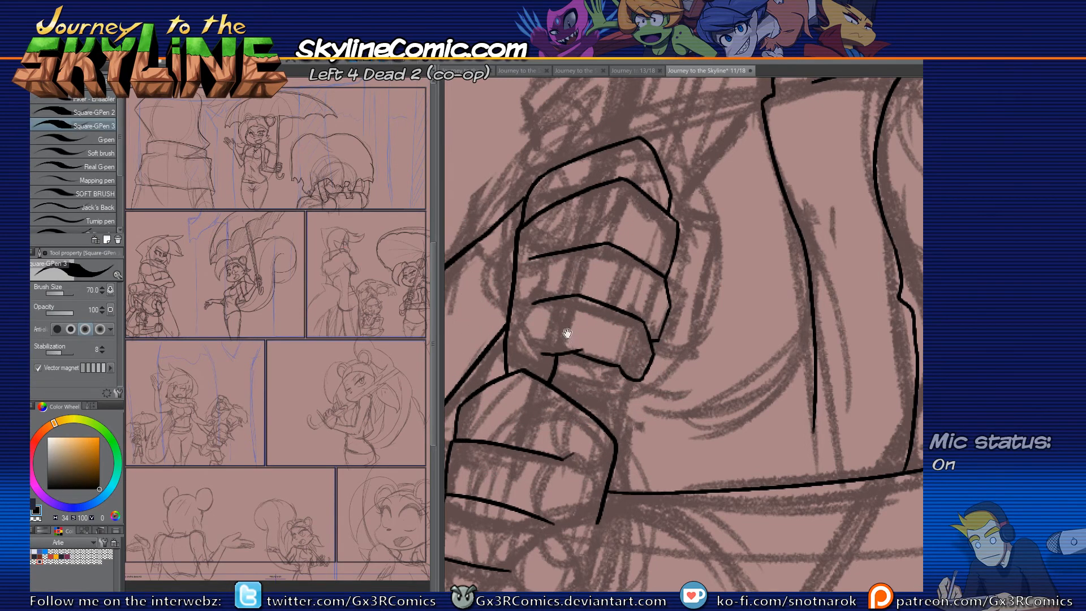
scroll(622, 307, down, 3)
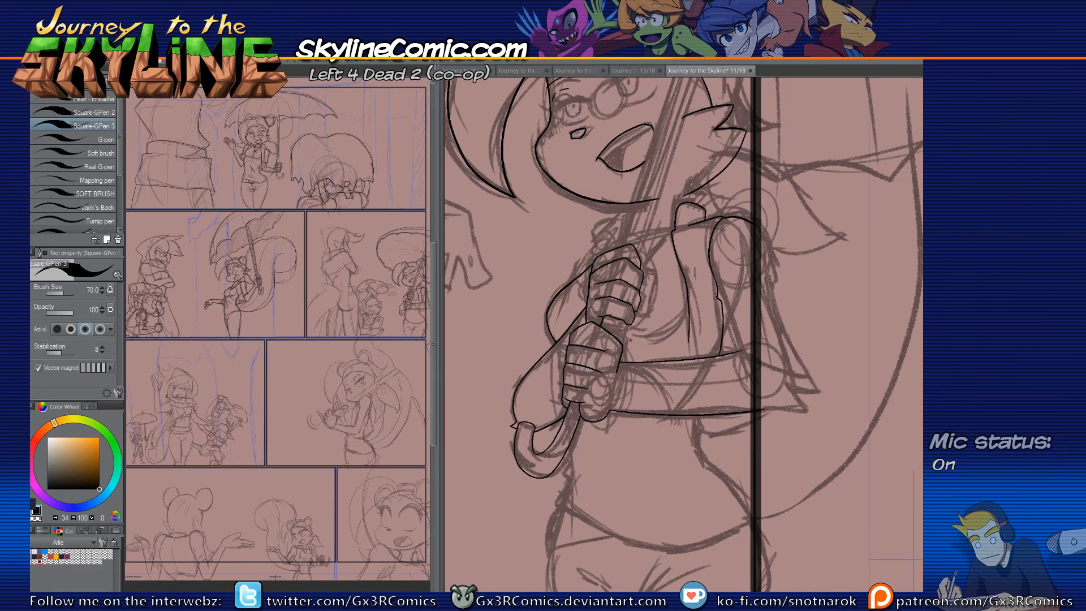
Step: Draw the umbrella shaft's two long parallel edges as straight lines from the hands up to the canopy's centre
key(u)
mouse_move(592, 354)
mouse_down()
mouse_move(524, 492)
mouse_move(626, 197)
mouse_up()
key(ctrl+z)
mouse_move(513, 511)
mouse_down()
mouse_move(664, 78)
mouse_move(681, 87)
mouse_up()
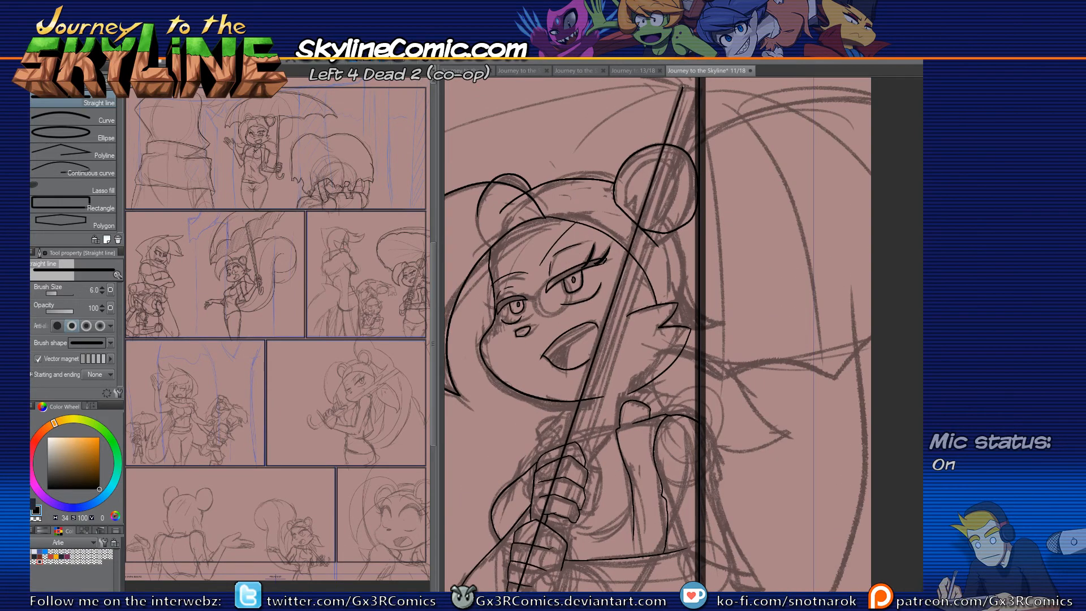
scroll(610, 229, down, 2)
drag(515, 544, 690, 146)
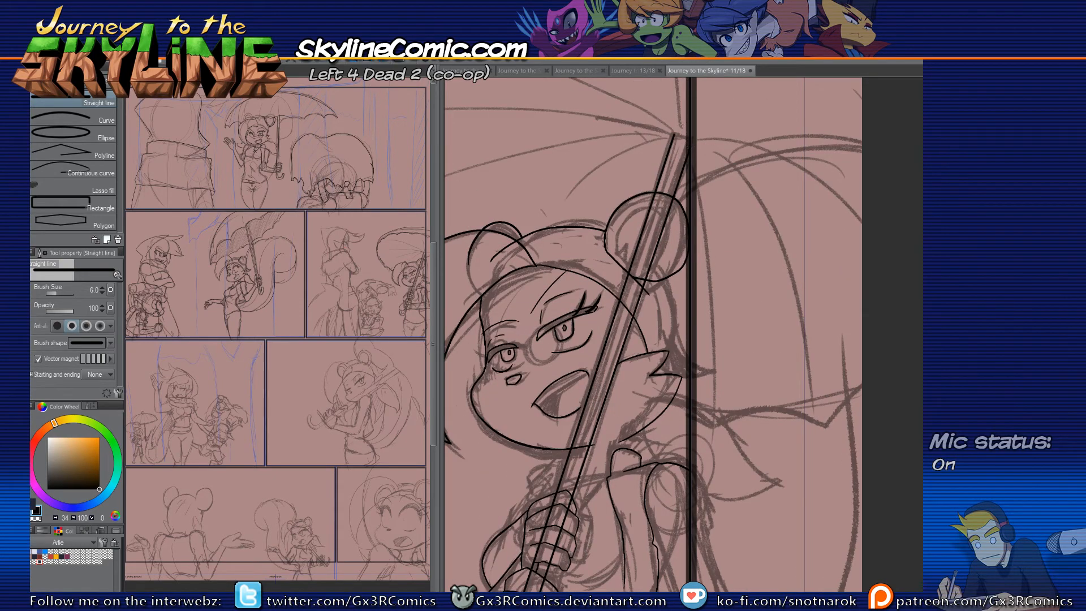
Step: Ink the short cap closing the umbrella shaft's upper end and erase the ear and head lines crossing the shaft
key(p)
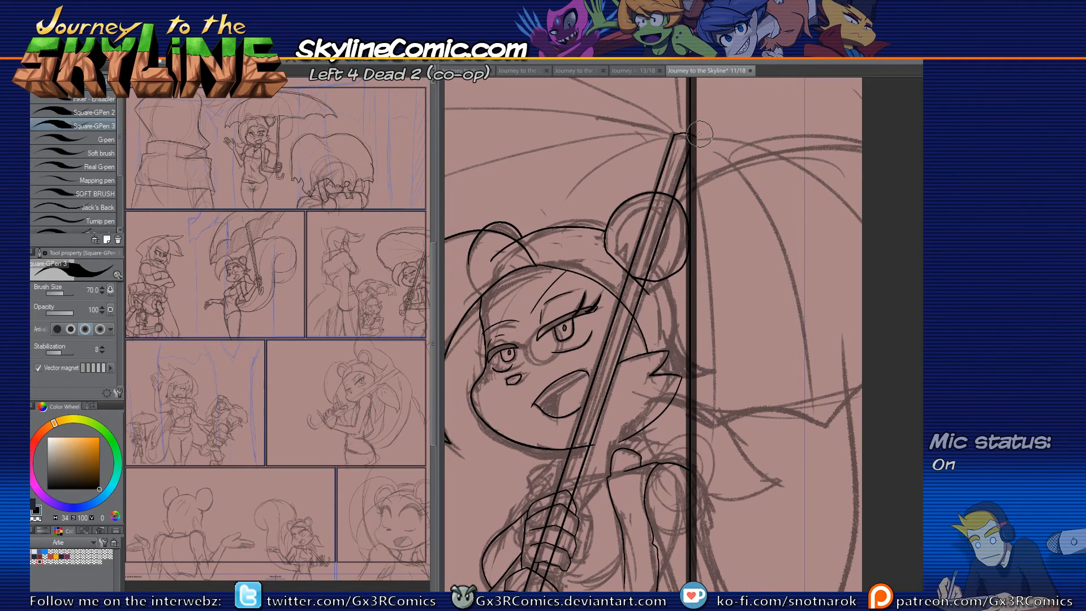
key(e)
key(p)
mouse_move(603, 200)
mouse_down()
mouse_move(669, 220)
mouse_move(778, 287)
mouse_up()
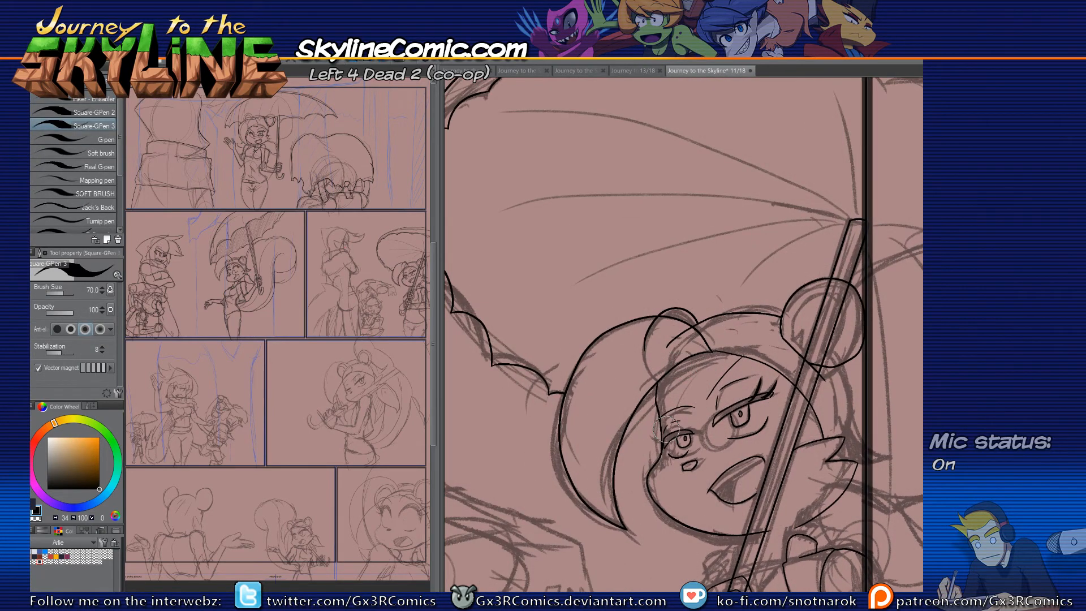
drag(763, 373, 693, 332)
drag(706, 405, 714, 315)
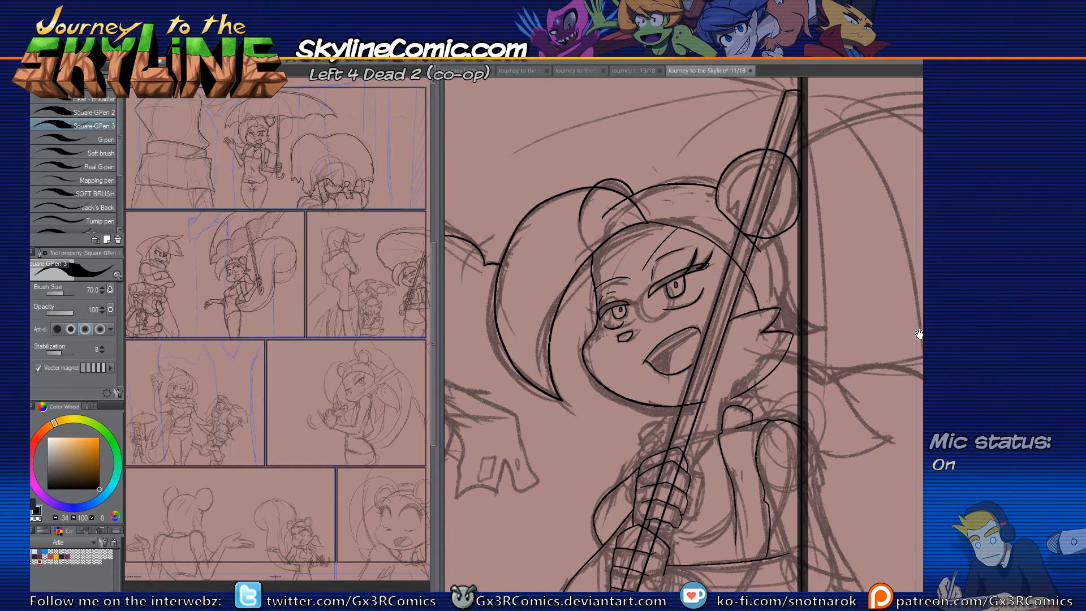
key(e)
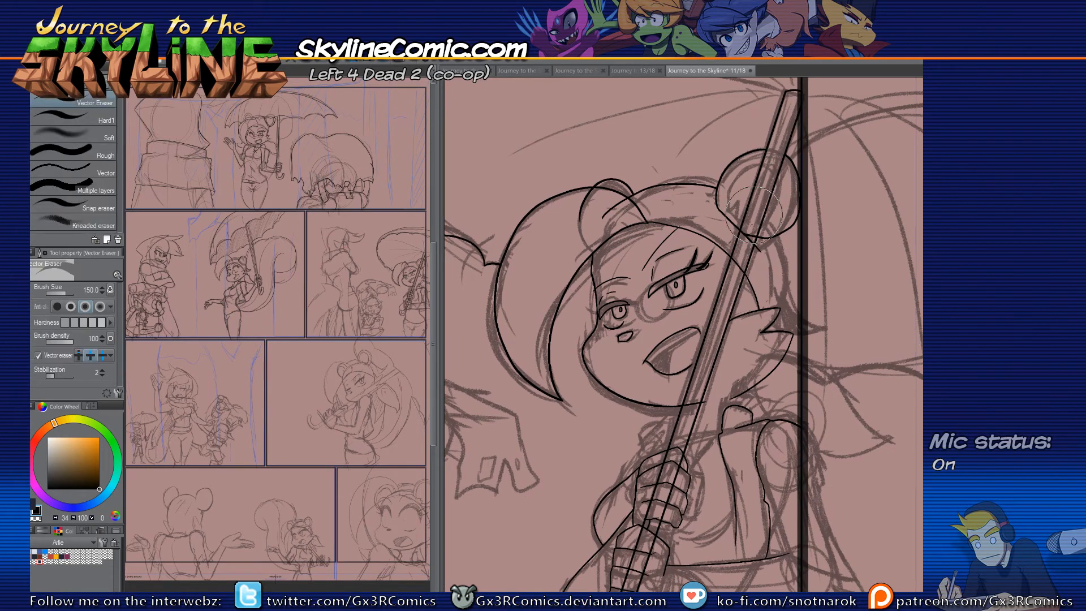
key(p)
Step: Ink the hair contour running down behind the cheek from the ear and its outward-flicking tip, then trim the overlap
mouse_move(775, 213)
mouse_down()
mouse_move(744, 194)
mouse_move(753, 336)
mouse_up()
scroll(758, 228, up, 3)
key(ctrl+z)
mouse_move(736, 167)
mouse_down()
mouse_move(765, 352)
mouse_move(769, 343)
mouse_move(765, 385)
mouse_up()
drag(766, 348, 772, 418)
mouse_move(773, 305)
mouse_down()
mouse_move(780, 344)
mouse_move(826, 390)
mouse_move(753, 324)
mouse_move(837, 406)
mouse_up()
key(e)
click(759, 344)
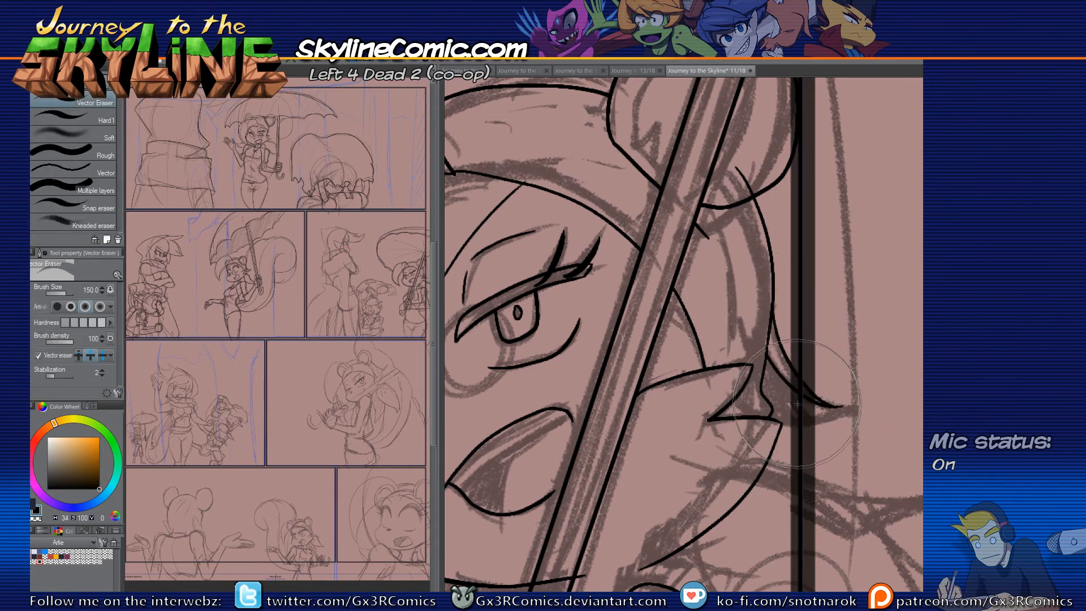
Step: Ink the lower edge of the hair flick beside the cheek fur and trim its tip at the panel border
key(p)
drag(771, 417, 825, 425)
key(e)
click(825, 418)
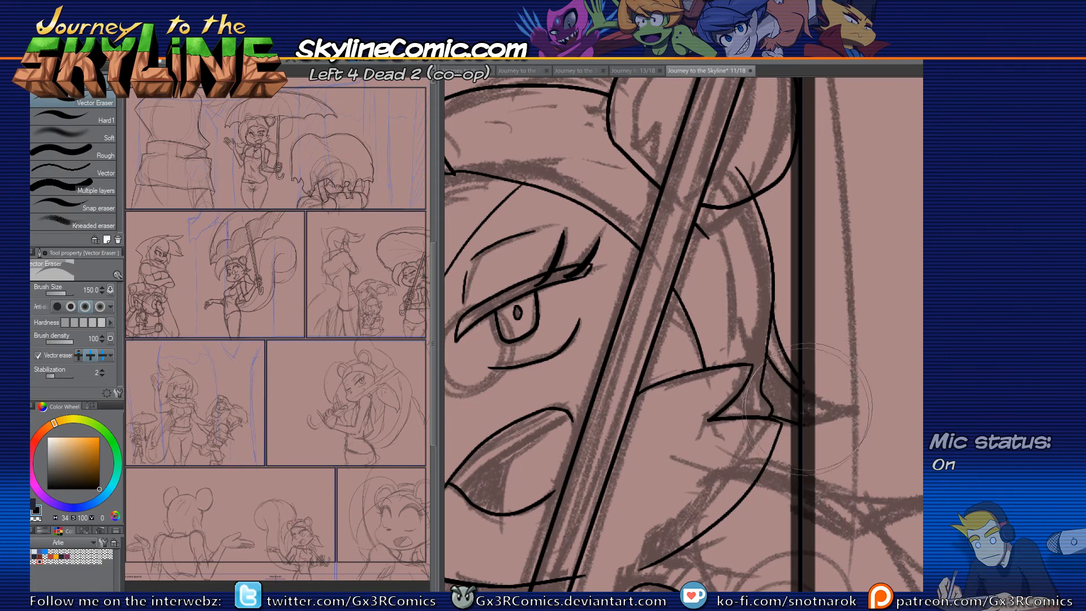
Step: Ink the inner contour of the ear behind the umbrella shaft and clean up the line ends around it
key(p)
drag(686, 391, 688, 527)
scroll(707, 376, down, 2)
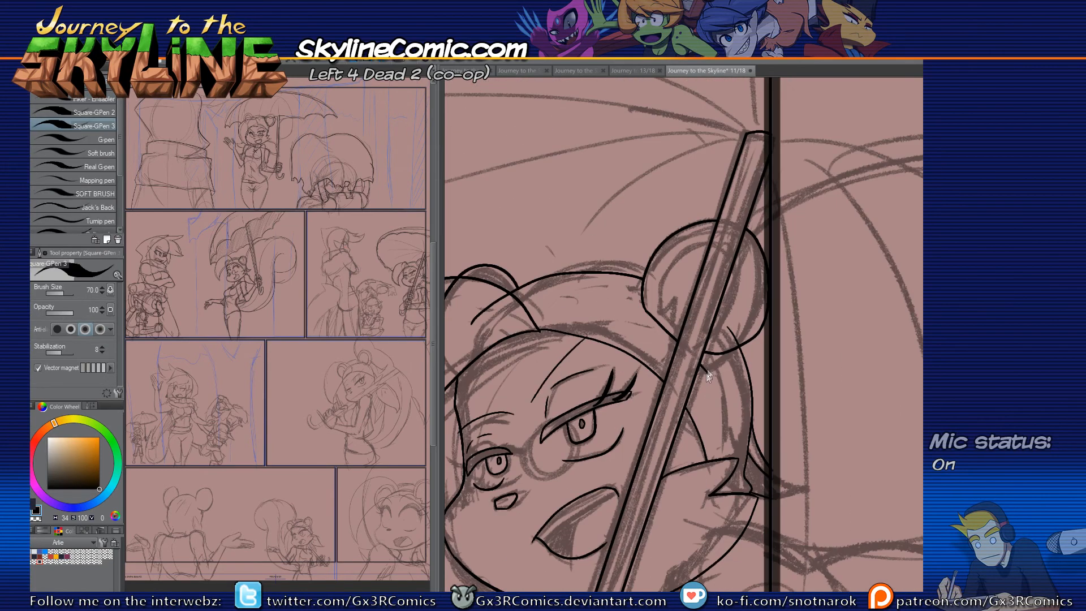
key(e)
click(730, 330)
scroll(711, 343, up, 1)
key(p)
mouse_move(700, 349)
mouse_down()
mouse_move(777, 262)
mouse_move(746, 189)
mouse_move(762, 194)
mouse_move(716, 180)
mouse_move(674, 190)
mouse_move(626, 273)
mouse_move(634, 300)
mouse_move(677, 337)
mouse_up()
key(e)
click(675, 328)
key(p)
mouse_move(559, 437)
mouse_down()
mouse_move(605, 404)
mouse_move(697, 426)
mouse_move(693, 350)
mouse_up()
Step: Ink the curved line dividing the inside of the open mouth and trim its ends to the mouth outline
key(ctrl+minus)
key(ctrl+minus)
scroll(662, 370, up, 4)
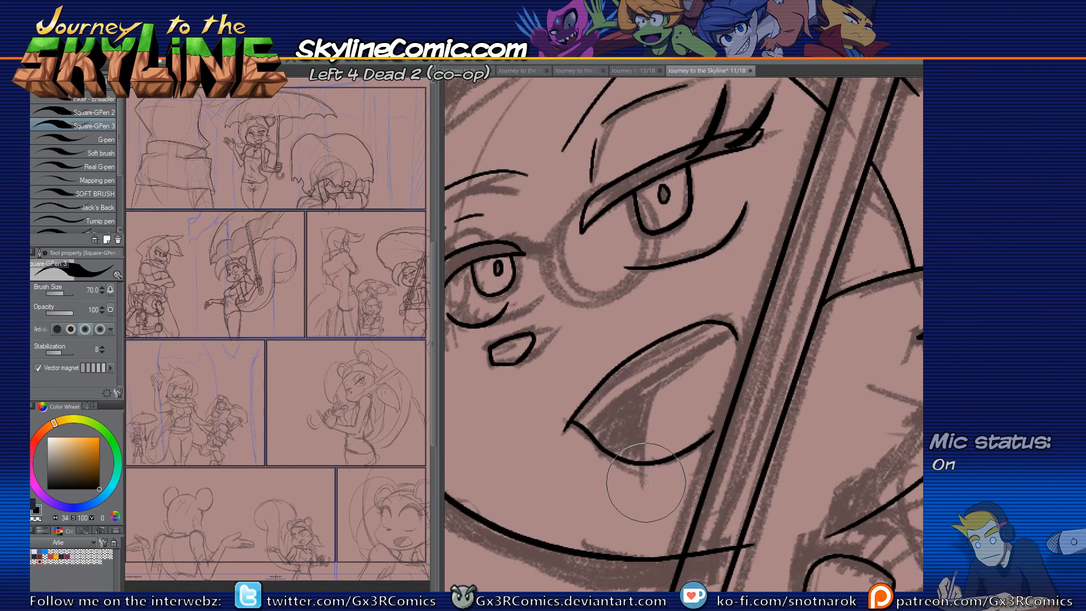
key(e)
click(677, 330)
click(646, 479)
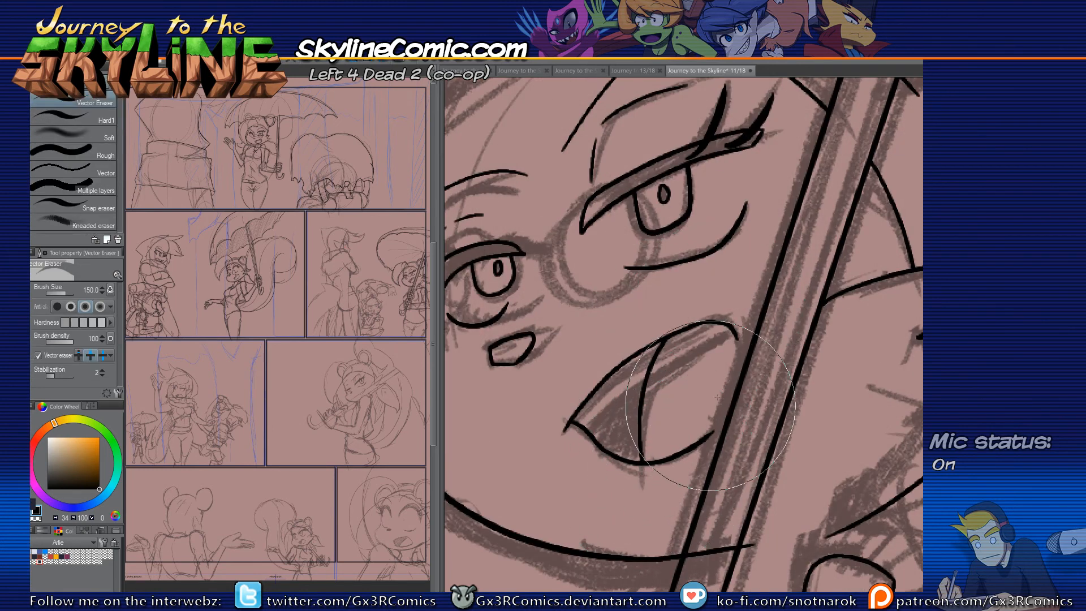
Step: Close the open mouth's outline with a curve beside the umbrella shaft, undoing the unsatisfactory strokes
key(p)
drag(734, 331, 715, 430)
key(ctrl+z)
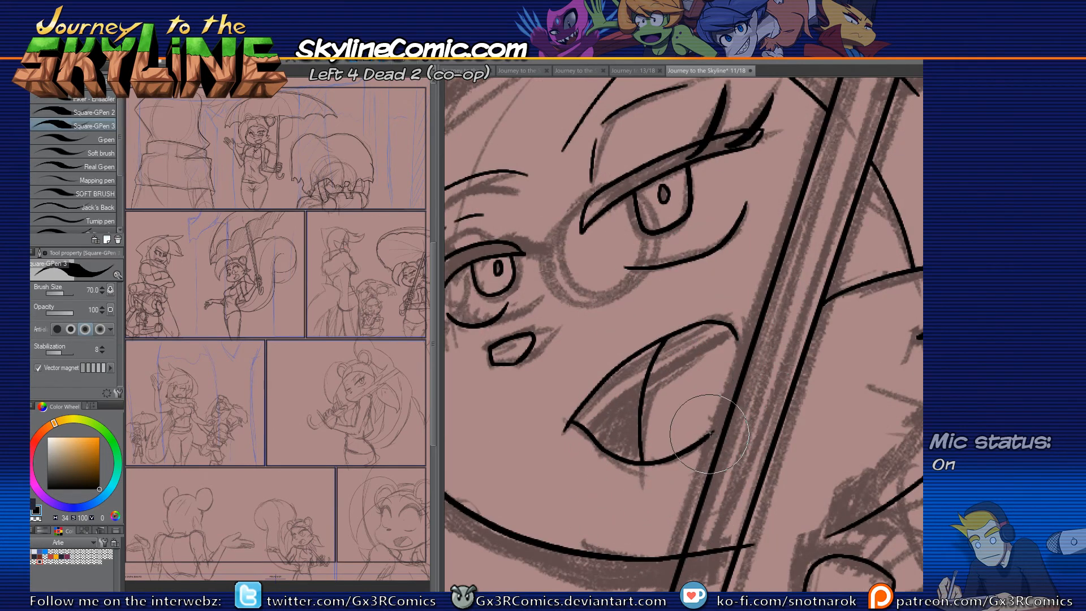
mouse_move(736, 345)
mouse_down()
mouse_move(700, 442)
mouse_move(714, 437)
mouse_move(737, 368)
mouse_move(734, 330)
mouse_up()
key(ctrl+z)
scroll(741, 334, down, 4)
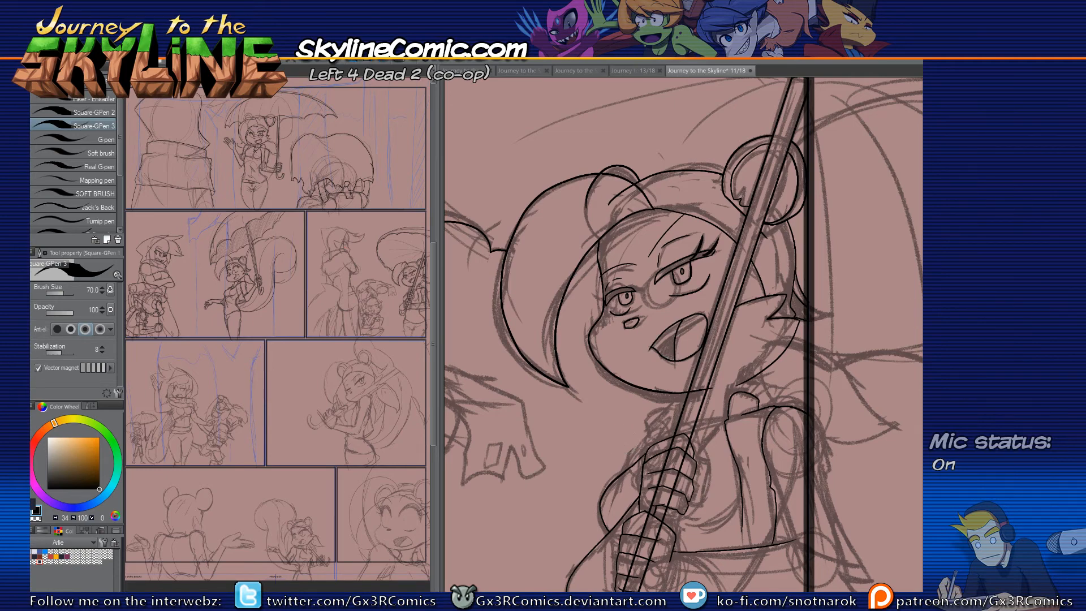
Step: Ink the neck edge below the jaw and the neckline pieces on both sides of the umbrella shaft, then trim overlaps
scroll(743, 434, up, 4)
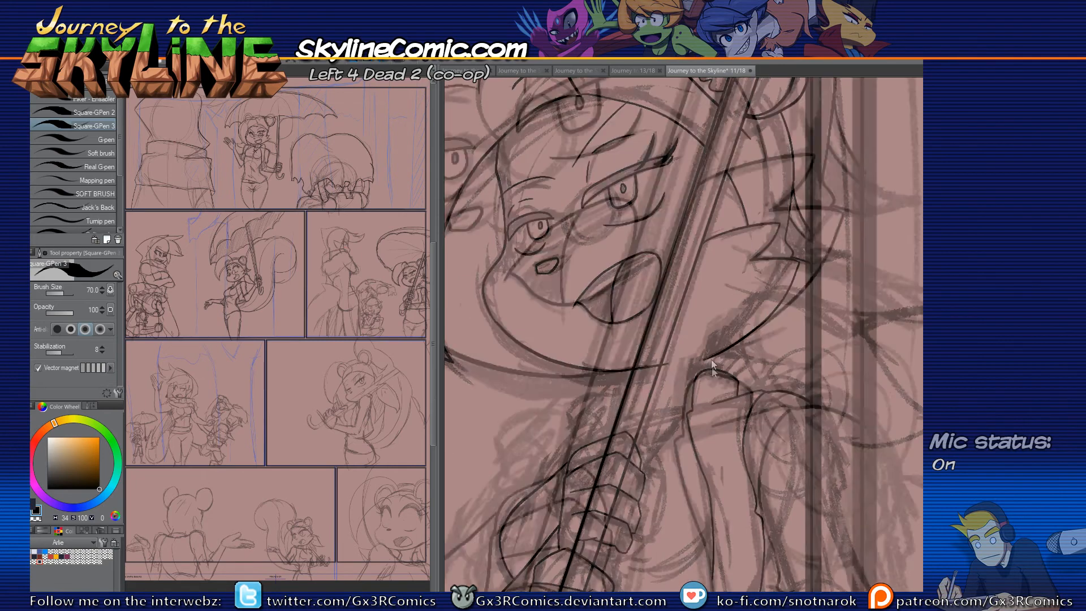
drag(701, 350, 703, 370)
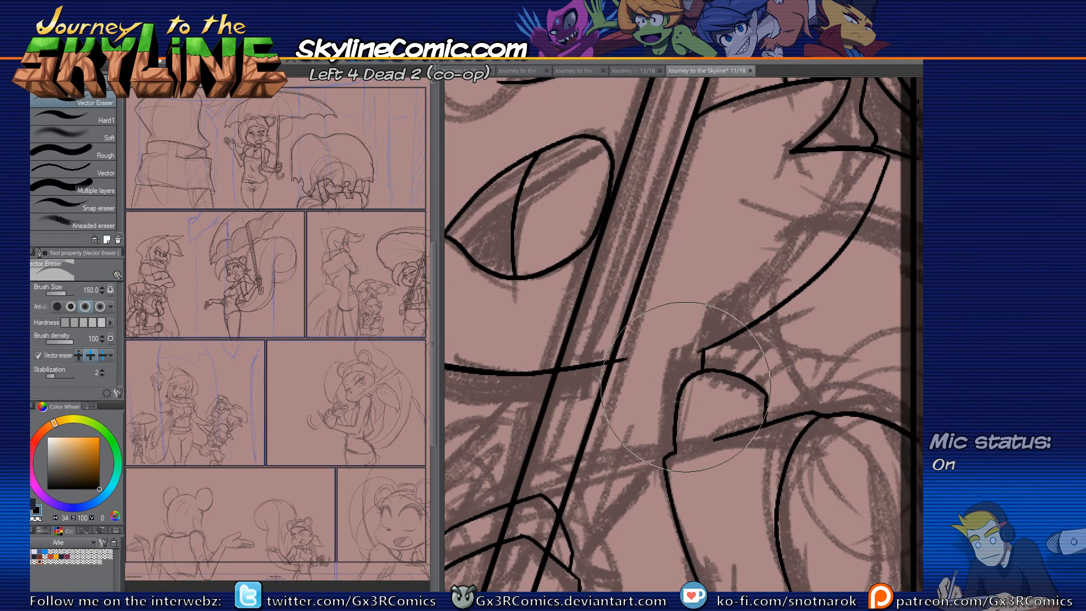
drag(615, 398, 633, 228)
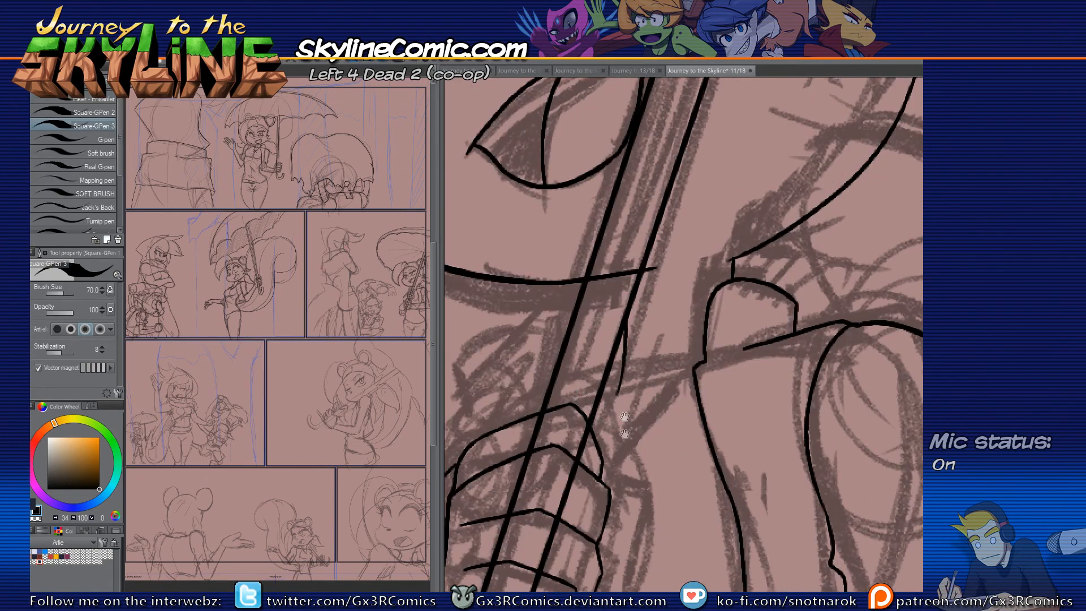
drag(601, 318, 714, 284)
drag(591, 399, 668, 300)
mouse_move(543, 352)
mouse_down()
mouse_move(659, 344)
mouse_move(679, 319)
mouse_move(657, 253)
mouse_move(692, 226)
mouse_up()
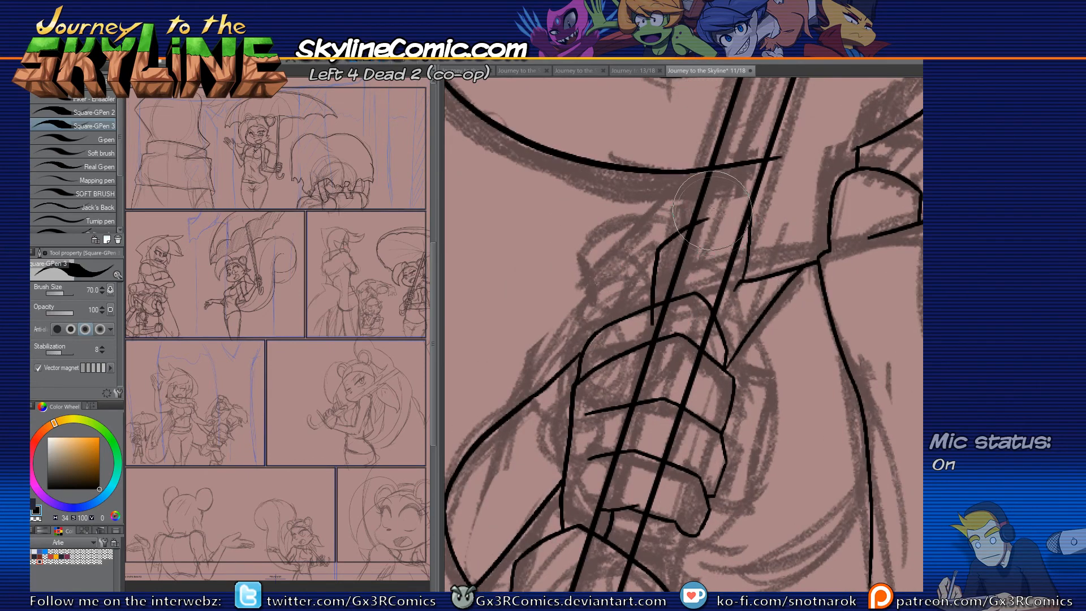
key(e)
click(655, 323)
Step: Erase the umbrella shaft lines where they cross the upper fist's fingers
key(p)
mouse_move(759, 494)
mouse_down()
mouse_move(753, 468)
mouse_move(774, 402)
mouse_up()
key(e)
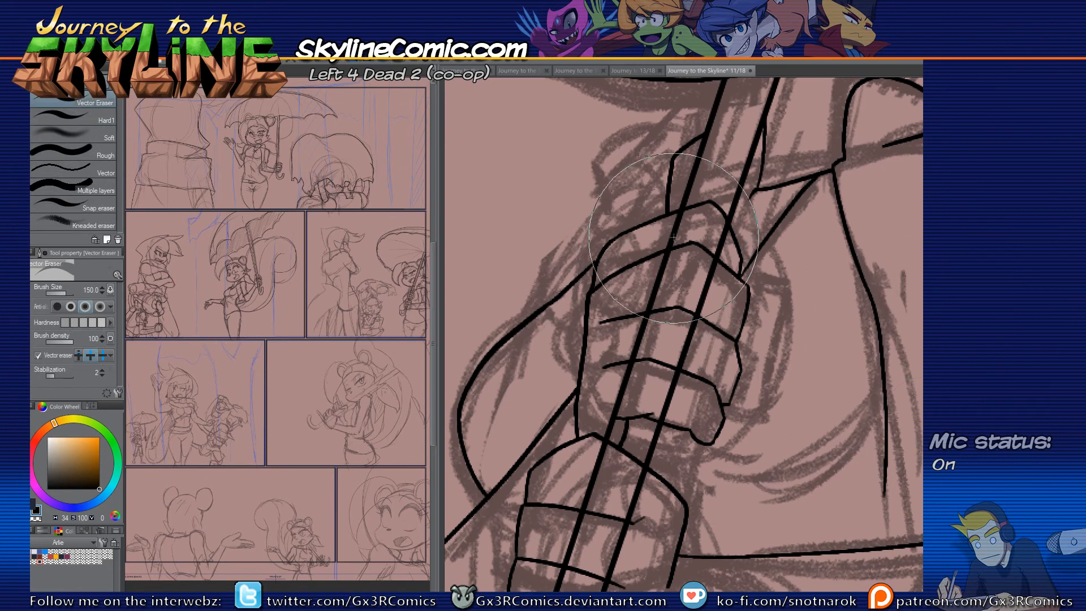
mouse_move(624, 386)
mouse_down()
mouse_move(690, 387)
mouse_move(682, 357)
mouse_move(719, 243)
mouse_up()
key(p)
Step: Ink the contour behind the upper fist, linking the arm's outline to the top of the hand, and trim it
mouse_move(608, 322)
mouse_down()
mouse_move(678, 350)
mouse_move(590, 439)
mouse_up()
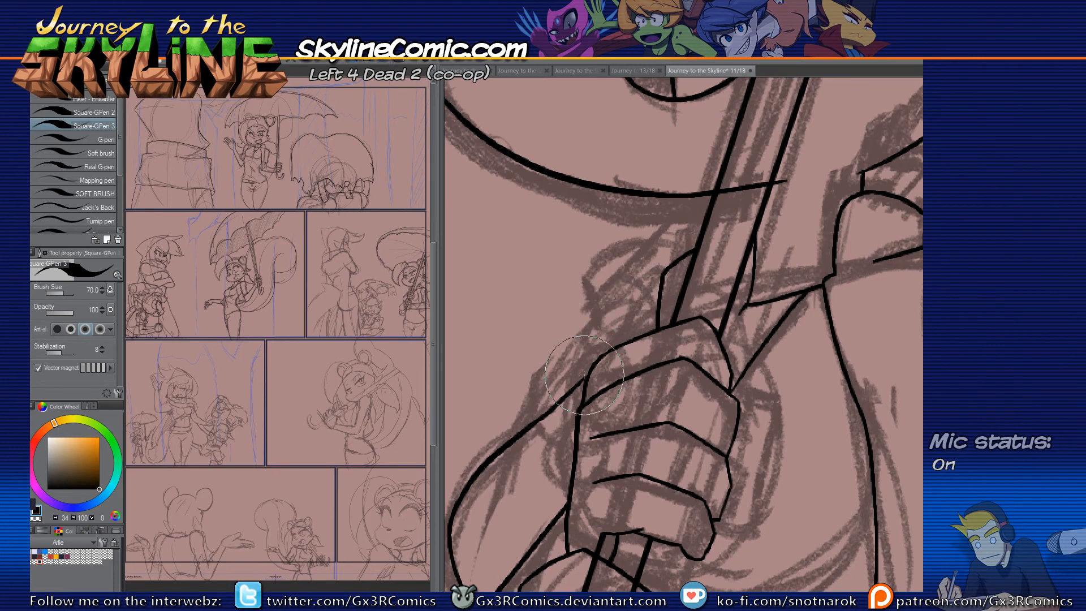
drag(537, 419, 553, 365)
key(ctrl+z)
key(e)
key(p)
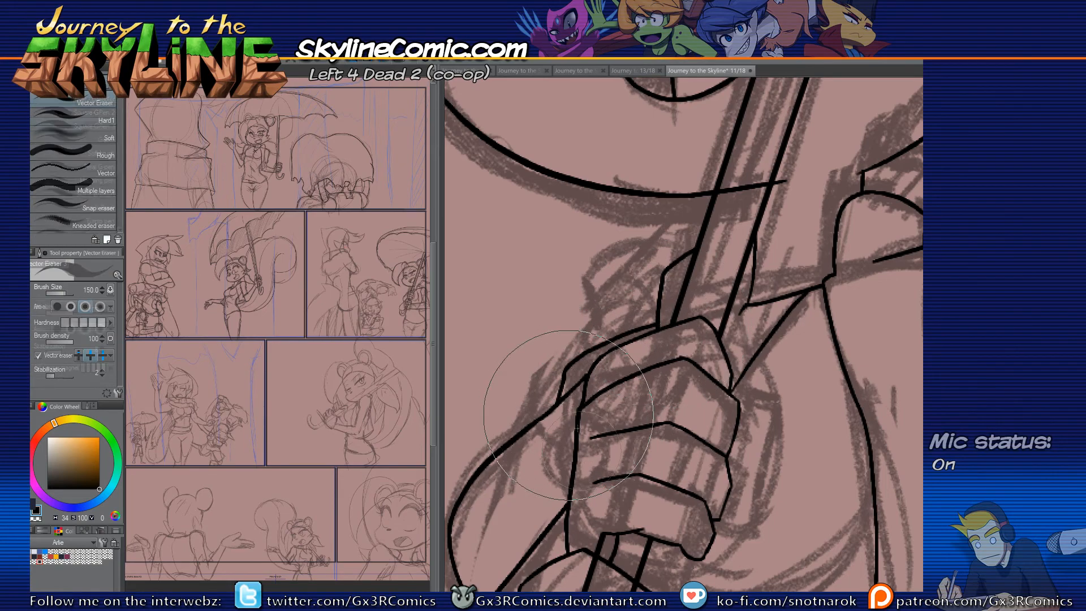
Step: Extend the vest's inner front edge down to the forearm's upper edge and trim the overshoot
drag(567, 417, 608, 242)
drag(552, 466, 675, 321)
drag(632, 421, 547, 462)
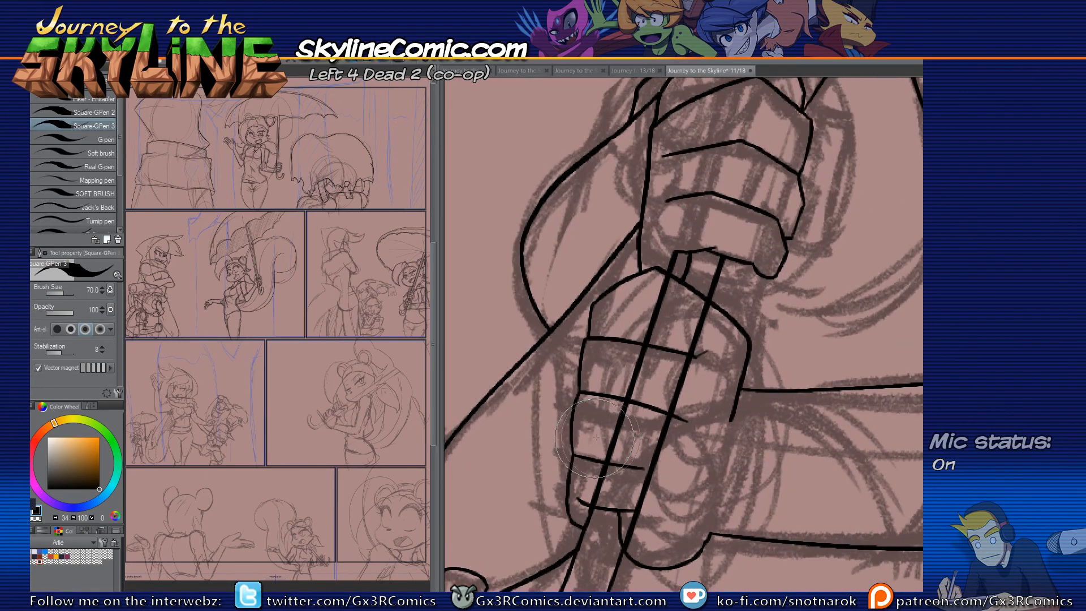
scroll(619, 425, down, 3)
scroll(748, 400, up, 2)
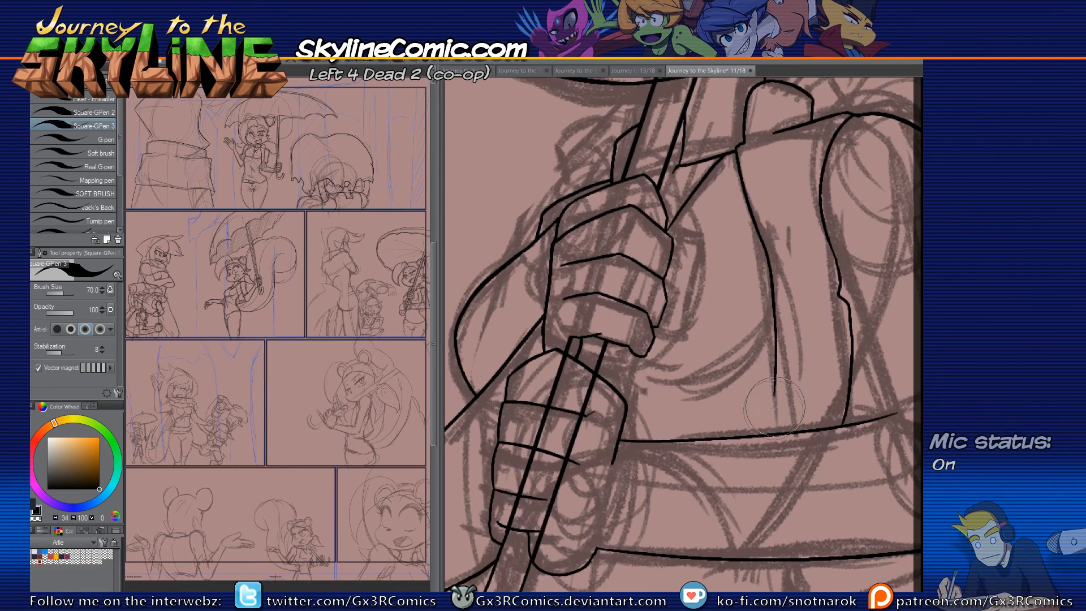
drag(775, 378, 773, 455)
mouse_move(773, 376)
mouse_down()
mouse_move(768, 470)
mouse_move(744, 390)
mouse_up()
key(e)
key(p)
drag(707, 435, 701, 257)
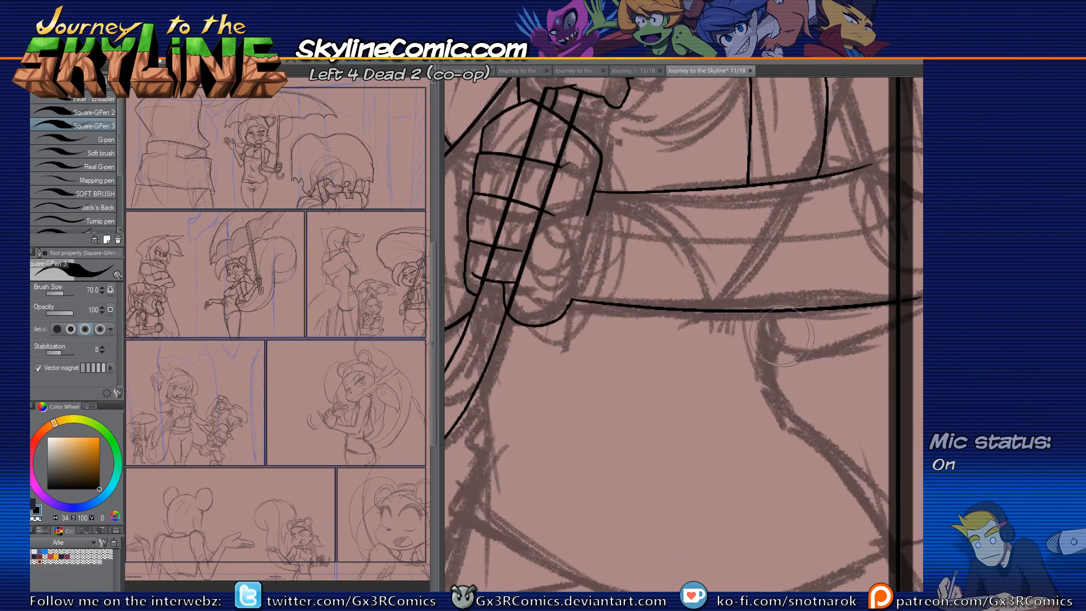
Step: Ink both side contours of the waist below the forearm and the curved waistband line joining them
mouse_move(775, 289)
mouse_down()
mouse_move(782, 356)
mouse_move(729, 290)
mouse_move(841, 503)
mouse_up()
mouse_move(750, 477)
mouse_down()
mouse_move(885, 361)
mouse_move(854, 358)
mouse_up()
mouse_move(496, 347)
mouse_down()
mouse_move(715, 440)
mouse_move(693, 439)
mouse_move(867, 361)
mouse_up()
drag(687, 390, 828, 399)
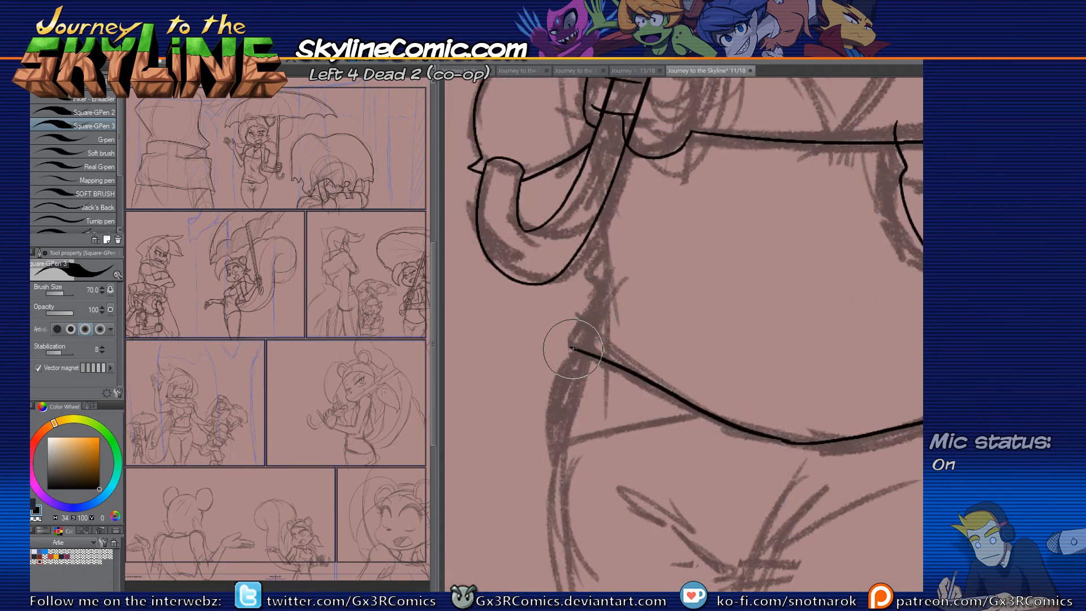
drag(571, 344, 605, 209)
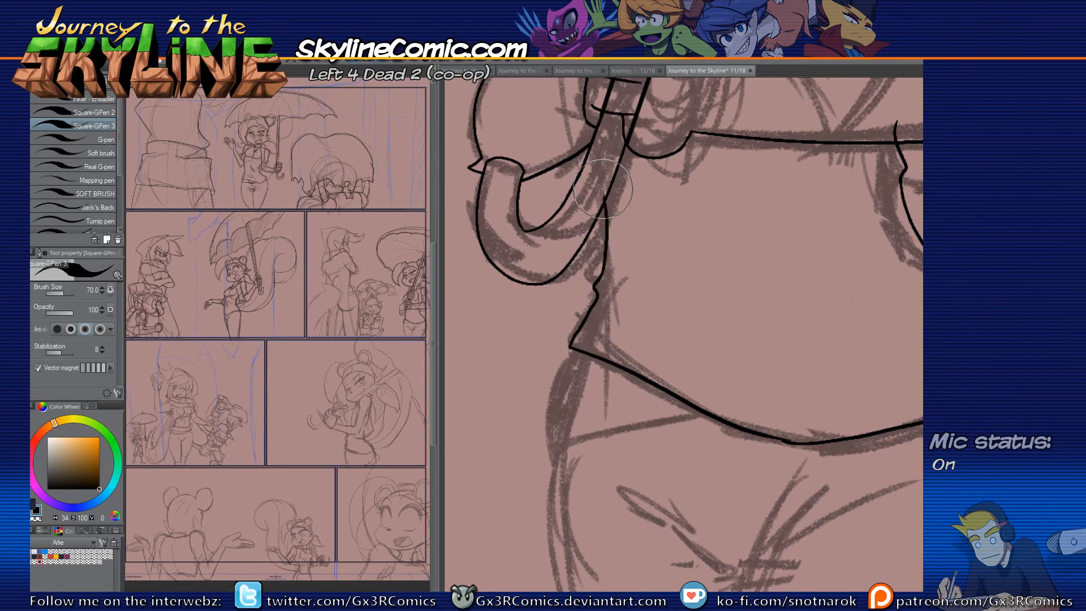
key(e)
key(p)
Step: Ink the hip piece below the waistband with its short side edge and curved lower edge, redoing the lower curve
mouse_move(587, 367)
mouse_down()
mouse_move(583, 239)
mouse_move(557, 302)
mouse_move(801, 310)
mouse_up()
key(ctrl+z)
drag(556, 319, 769, 303)
key(ctrl+z)
drag(556, 322, 752, 294)
key(e)
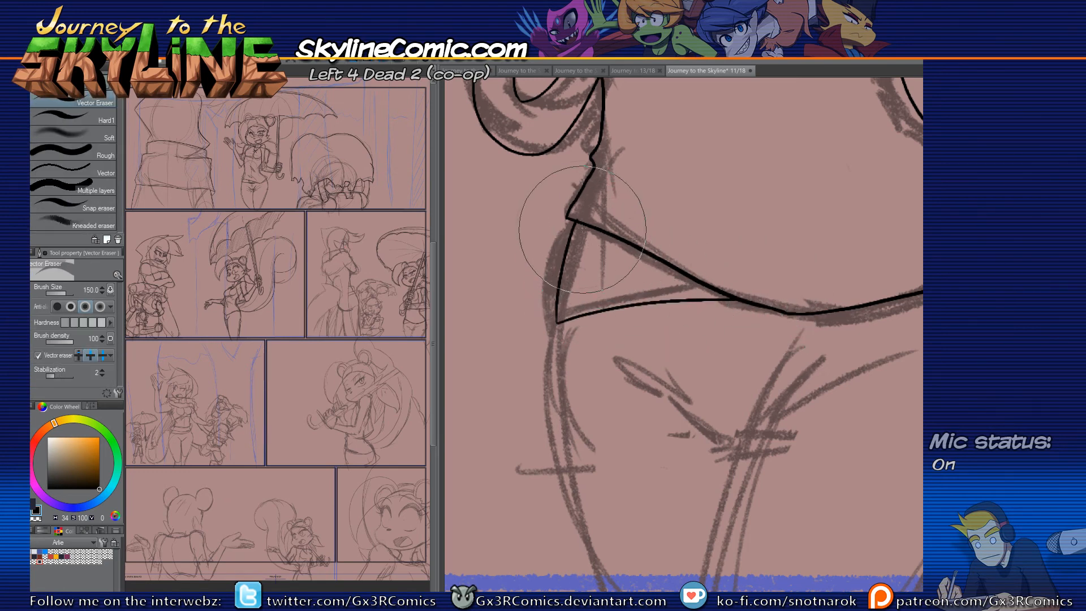
Step: Ink the near thigh's outer contour from the hip down to the panel's lower border and erase the overshoot
key(p)
drag(557, 406, 539, 311)
mouse_move(538, 228)
mouse_down()
mouse_move(535, 336)
mouse_move(607, 525)
mouse_up()
key(e)
click(653, 526)
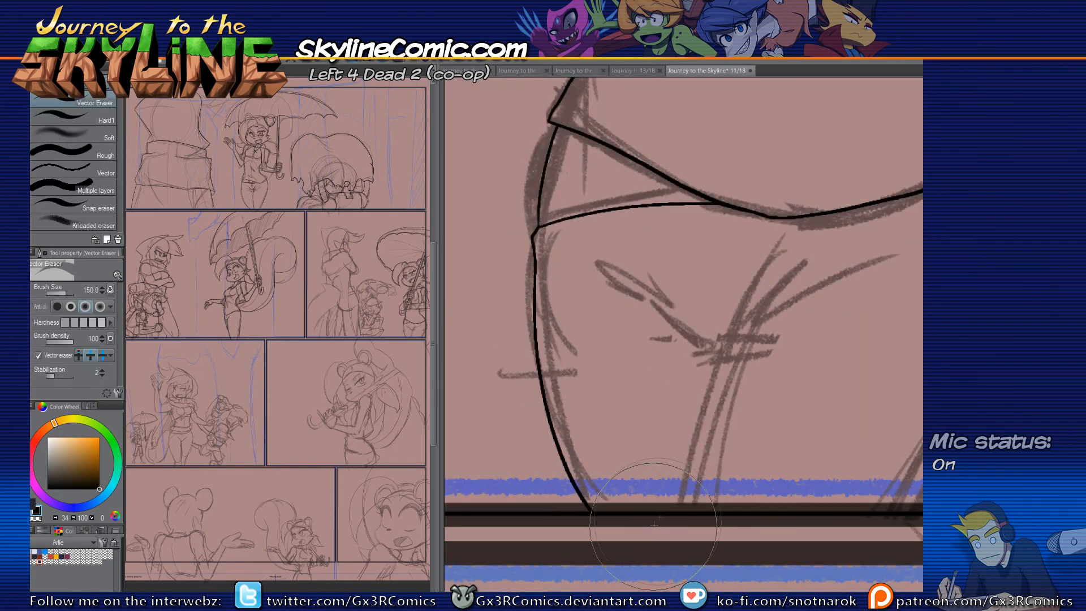
drag(671, 472, 555, 500)
key(p)
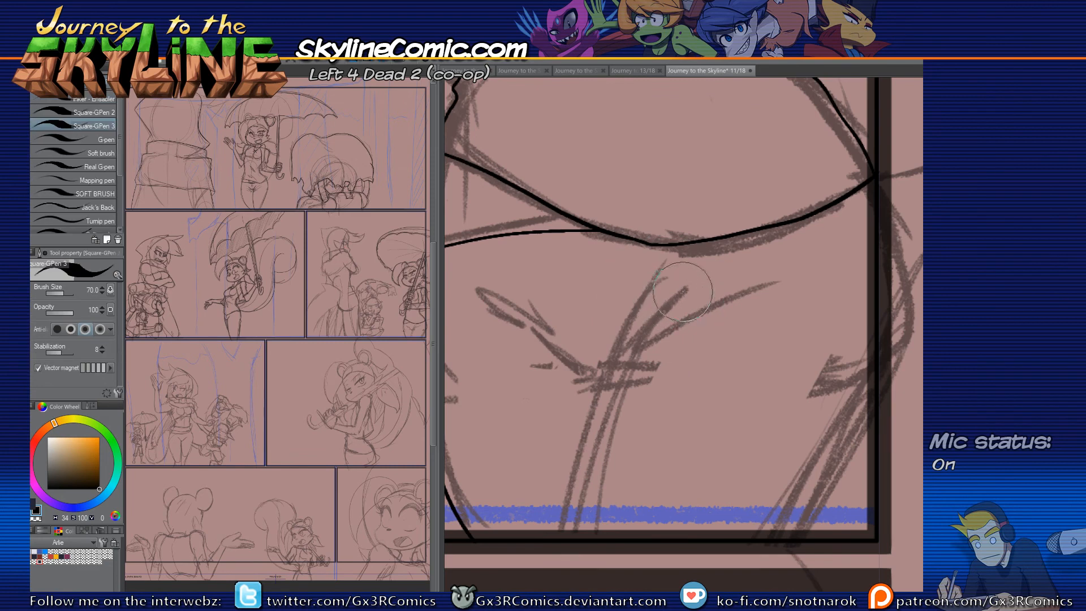
Step: Ink the crease between the thighs down to the panel's lower border and trim its end
mouse_move(686, 283)
mouse_down()
mouse_move(604, 374)
mouse_move(566, 540)
mouse_up()
scroll(566, 540, down, 3)
key(e)
key(p)
drag(650, 362, 629, 408)
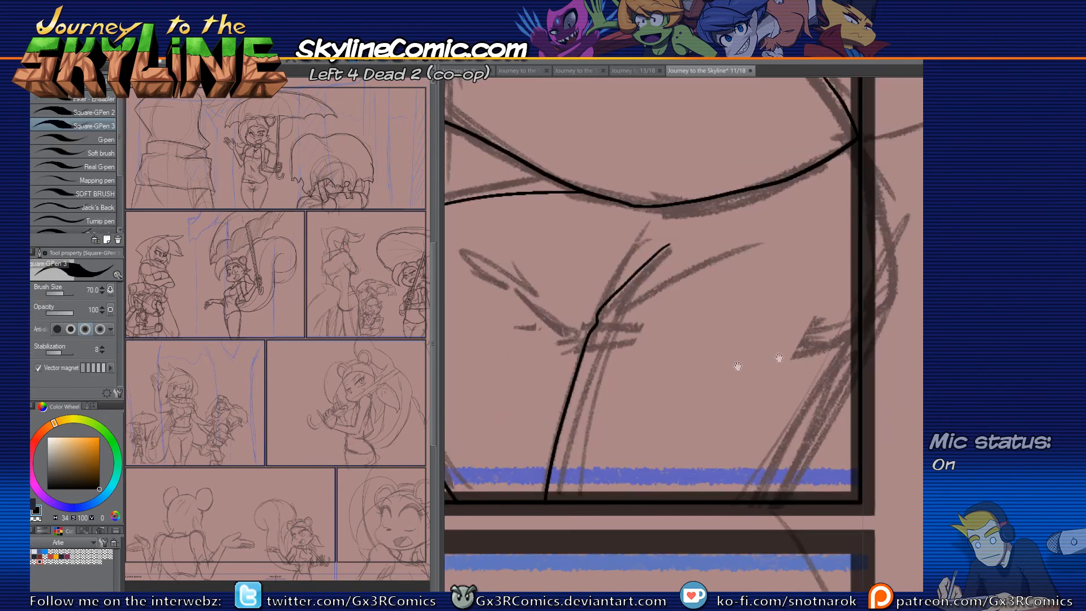
Step: Ink the far thigh's outer contour down to the panel's lower border and erase the part beyond it
drag(880, 310, 766, 538)
key(e)
click(763, 560)
key(p)
Step: Ink the remaining inner-thigh lines beside the central crease and trim the stray line ends
mouse_move(588, 329)
mouse_down()
mouse_move(666, 368)
mouse_move(636, 363)
mouse_up()
mouse_move(747, 300)
mouse_down()
mouse_move(664, 395)
mouse_move(642, 501)
mouse_move(712, 352)
mouse_move(598, 502)
mouse_move(611, 521)
mouse_up()
drag(616, 352, 558, 508)
key(e)
click(762, 280)
key(p)
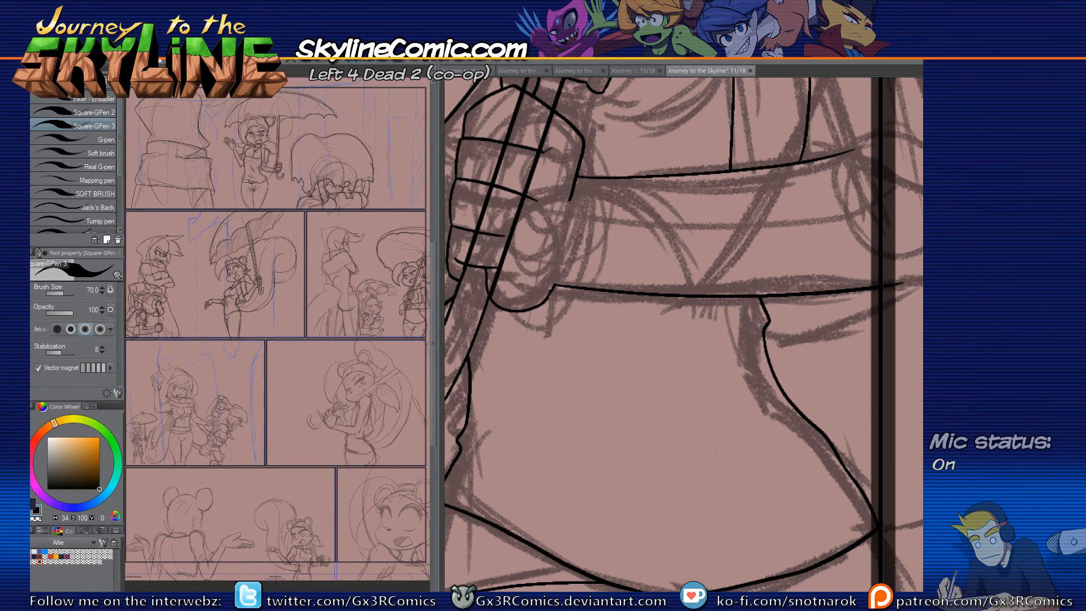
Step: Ink the crossing forearm's upper line out to the panel's side border and erase the overshoots of both forearm lines
mouse_move(846, 153)
mouse_down()
mouse_move(731, 243)
mouse_move(785, 271)
mouse_up()
key(e)
key(p)
key(e)
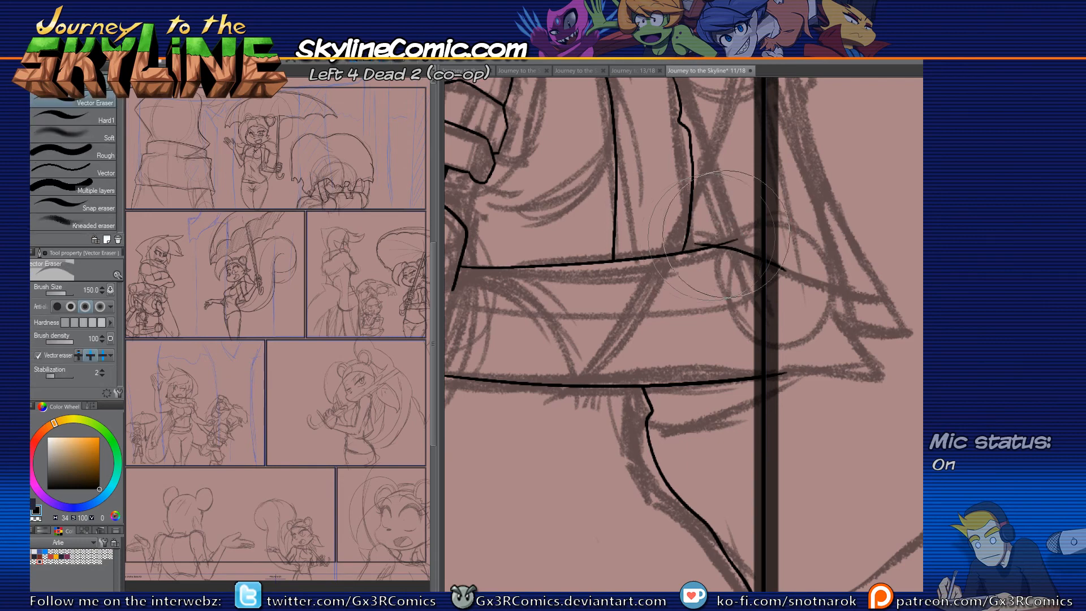
click(785, 259)
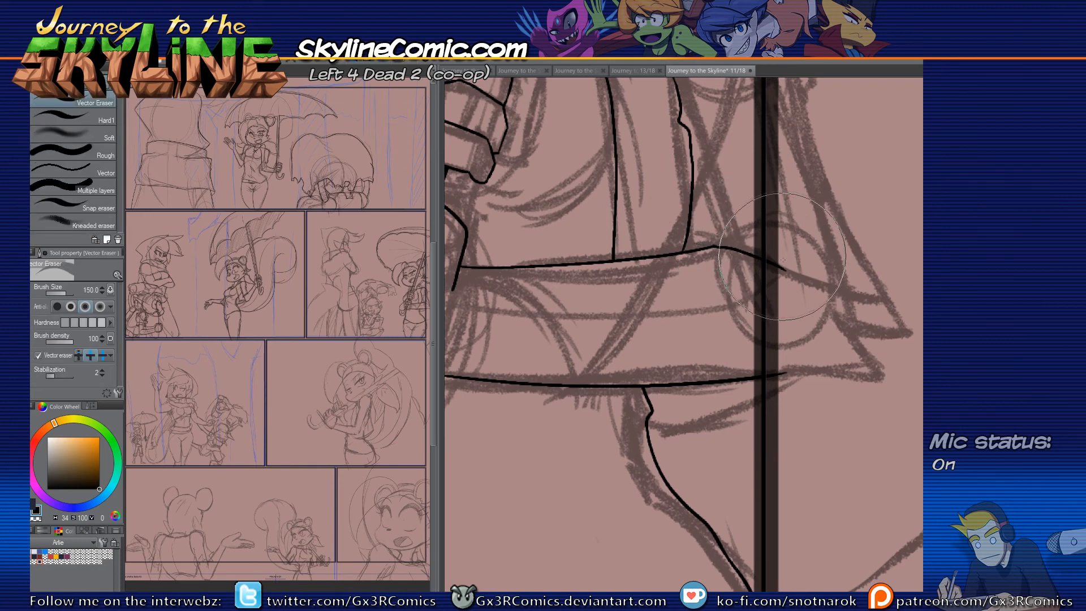
click(787, 376)
key(p)
Step: Ink the neck line from the girl's jaw down to the shoulder and trim its upper end
drag(659, 238, 667, 461)
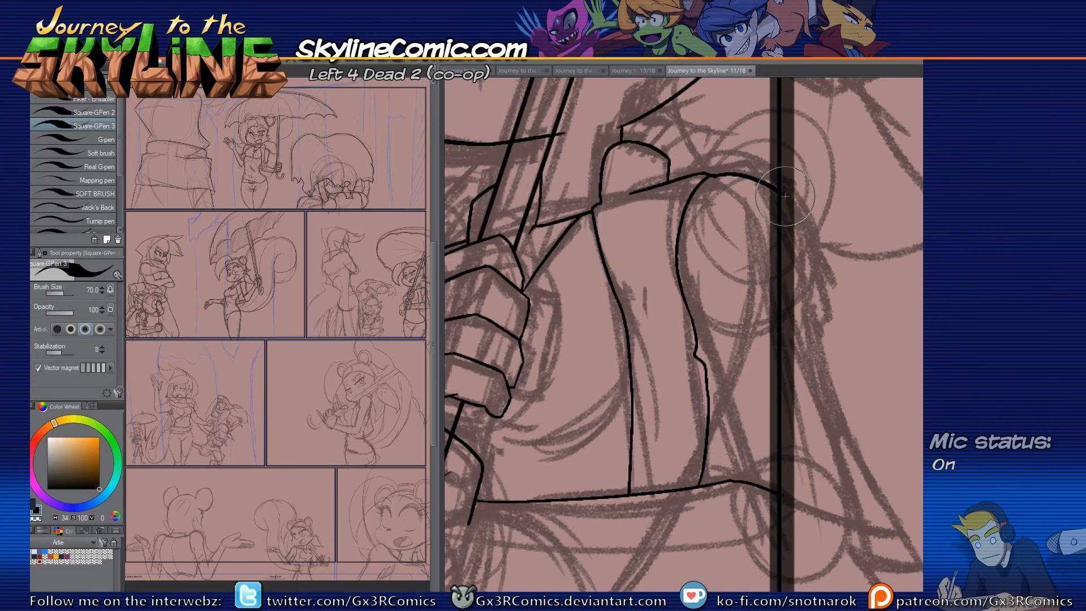
scroll(757, 204, down, 3)
drag(739, 199, 695, 251)
scroll(661, 235, up, 3)
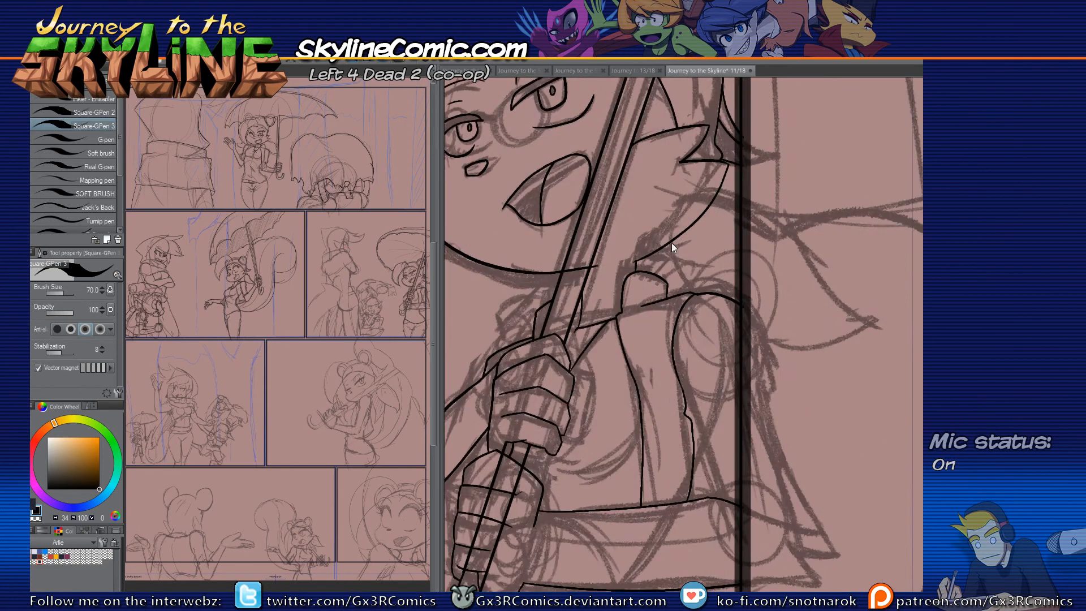
drag(661, 233, 700, 320)
key(ctrl+z)
mouse_move(666, 216)
mouse_down()
mouse_move(666, 273)
mouse_move(695, 319)
mouse_up()
key(e)
drag(660, 235, 670, 226)
key(p)
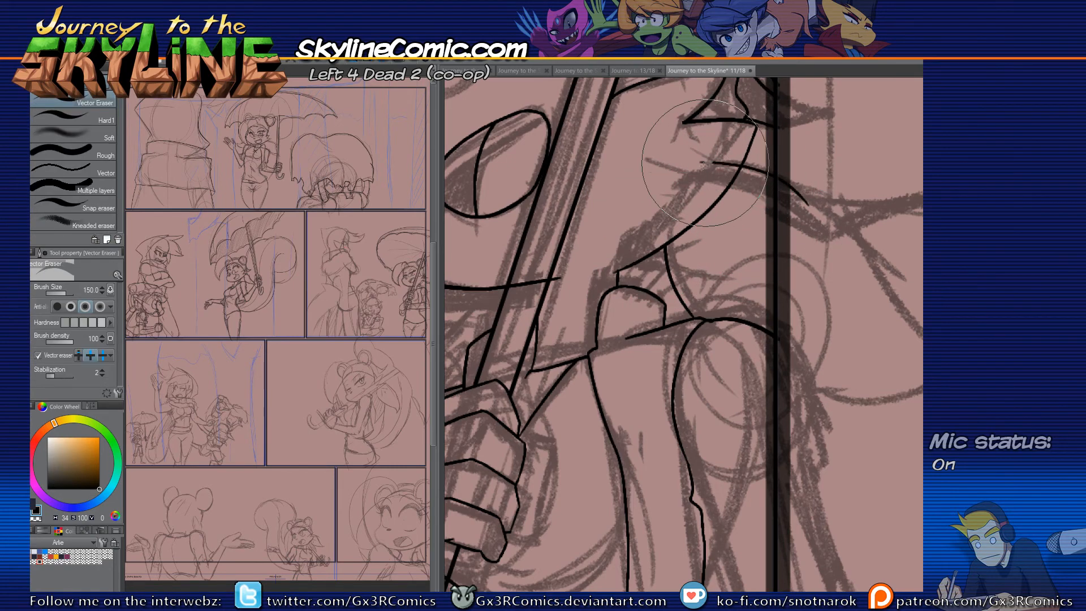
Step: Ink the short line behind the jaw to the panel border and clear the jawline where it crosses the umbrella shaft
drag(763, 200, 721, 257)
drag(681, 342, 706, 263)
mouse_move(554, 283)
mouse_down()
mouse_move(659, 349)
mouse_move(706, 318)
mouse_up()
key(e)
drag(630, 271, 642, 301)
key(p)
key(e)
key(p)
drag(648, 277, 670, 269)
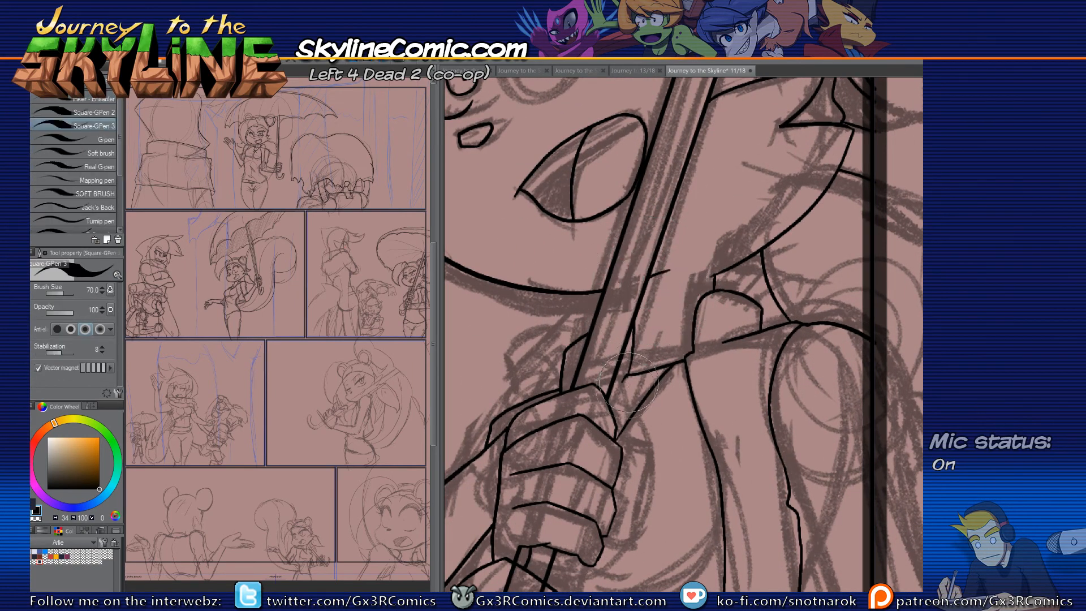
Step: Ink the small missing line beside the umbrella shaft just above the upper hand and trim its ends
mouse_move(622, 382)
mouse_down()
mouse_move(603, 383)
mouse_move(633, 351)
mouse_up()
key(e)
click(600, 386)
key(p)
key(e)
click(617, 353)
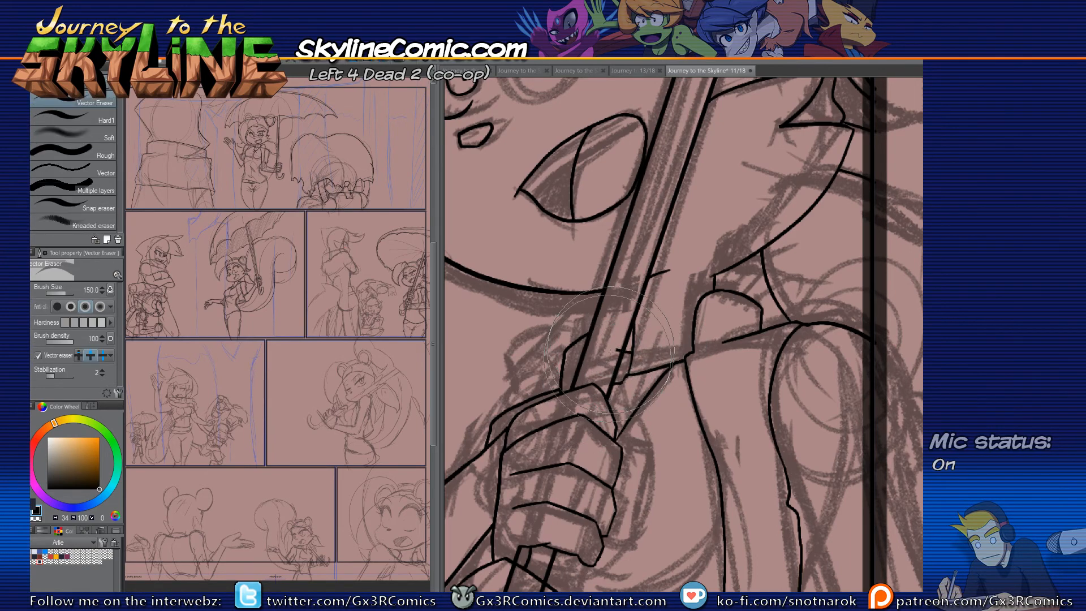
key(p)
drag(595, 387, 641, 411)
Step: Re-ink the chest's outer contour from the upper hand down to the near forearm and trim its end
scroll(650, 345, down, 3)
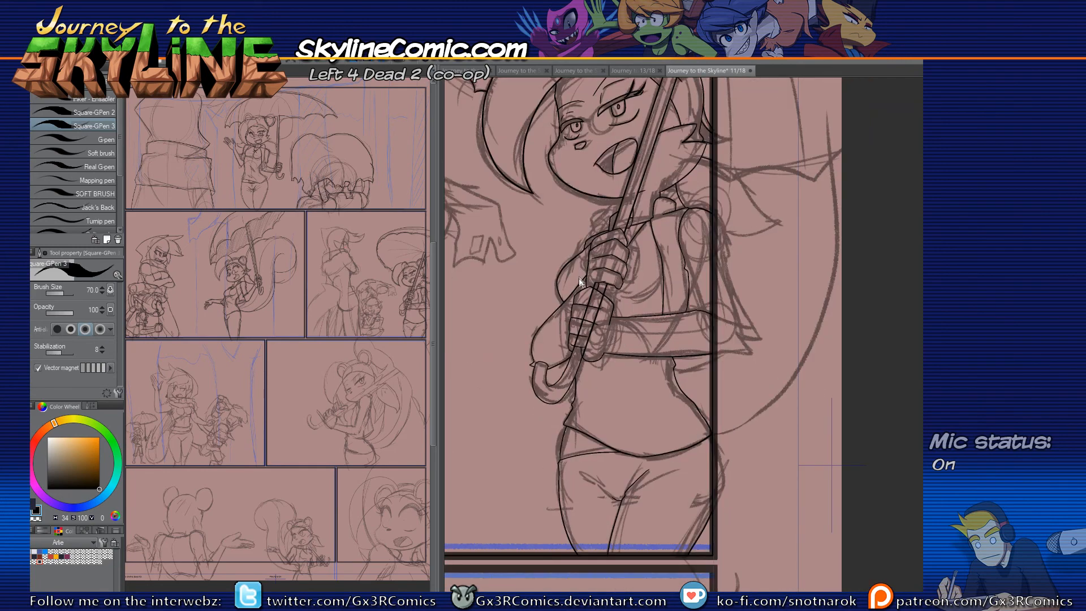
scroll(580, 271, down, 2)
scroll(573, 276, up, 2)
scroll(564, 288, up, 2)
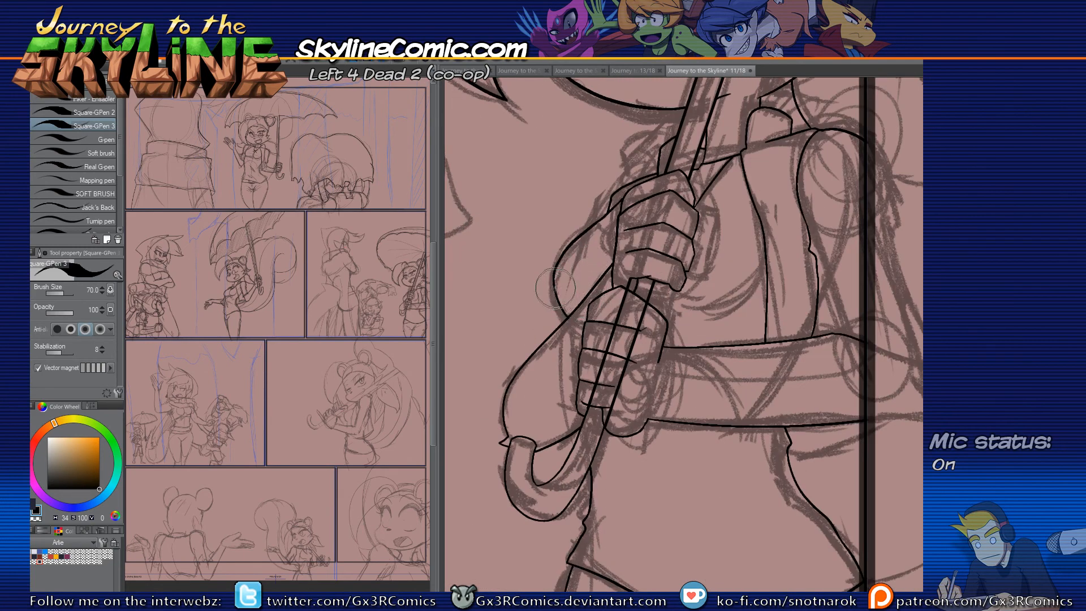
key(e)
click(615, 208)
key(p)
mouse_move(610, 213)
mouse_down()
mouse_move(569, 239)
mouse_move(569, 311)
mouse_up()
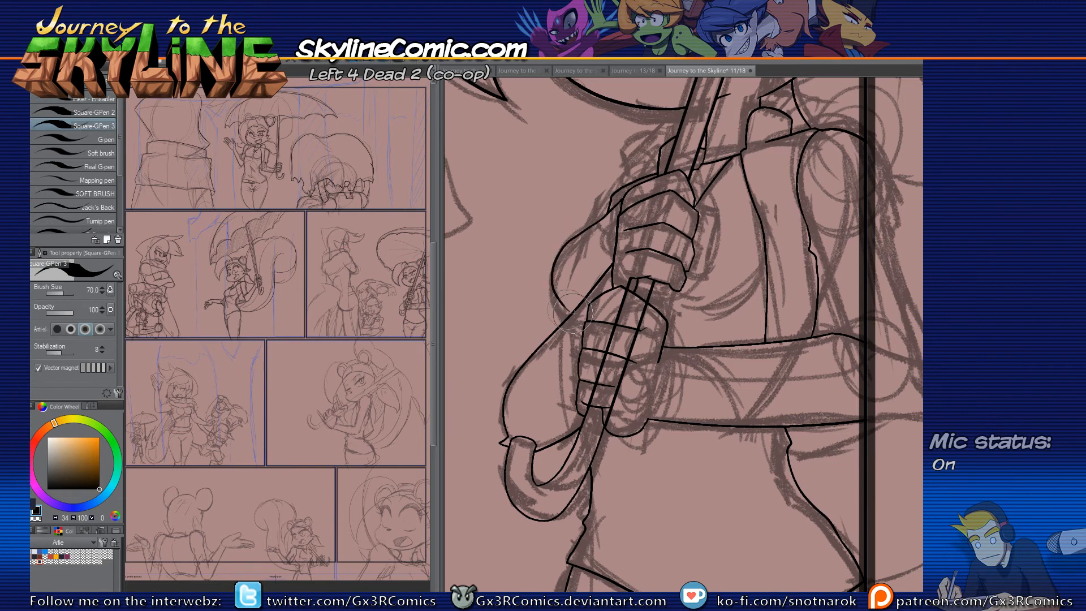
key(ctrl+z)
mouse_move(614, 211)
mouse_down()
mouse_move(585, 229)
mouse_move(565, 289)
mouse_move(582, 313)
mouse_up()
key(e)
click(582, 314)
key(p)
Step: Ink the curve under the bust beside the two gripping hands
mouse_move(689, 312)
mouse_down()
mouse_move(745, 293)
mouse_move(765, 271)
mouse_move(739, 297)
mouse_up()
key(ctrl+z)
key(ctrl+z)
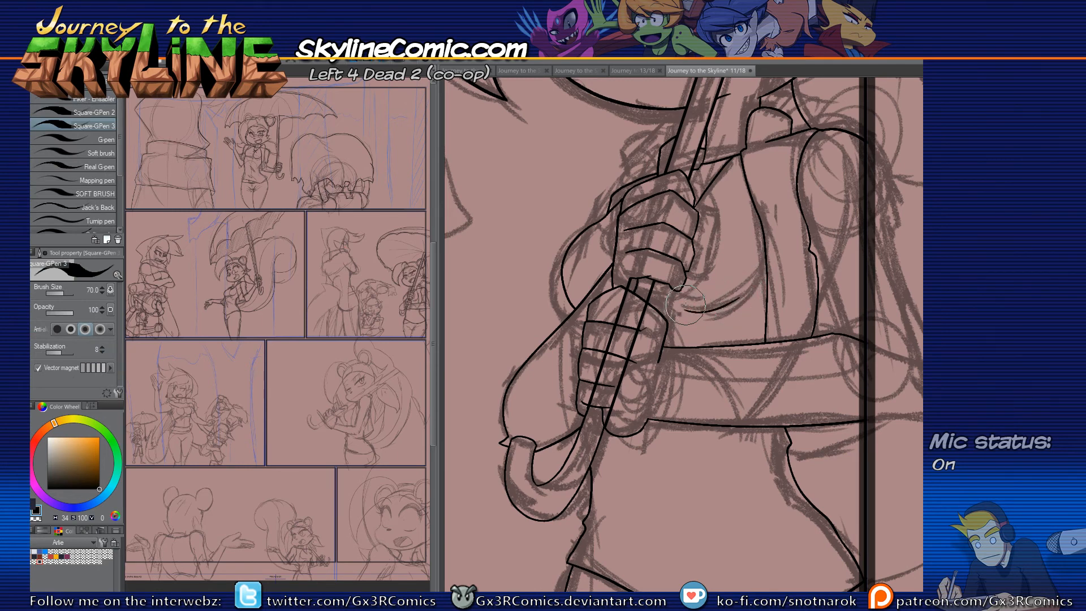
Step: Erase the umbrella shaft lines that pass through the fingers of the lower hand
key(e)
mouse_move(601, 386)
mouse_down()
mouse_move(610, 392)
mouse_move(623, 315)
mouse_up()
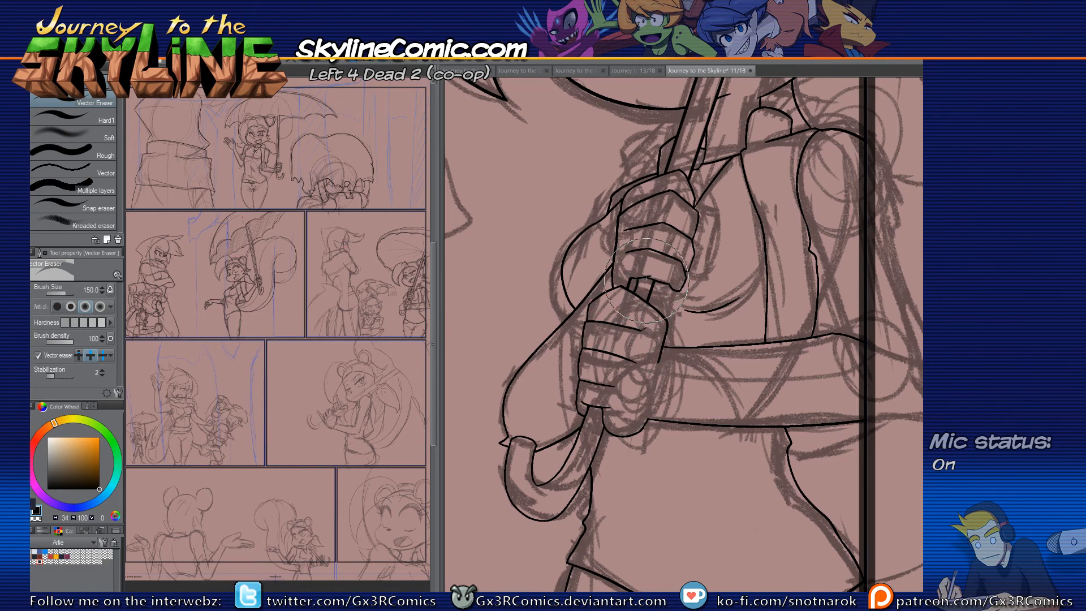
key(p)
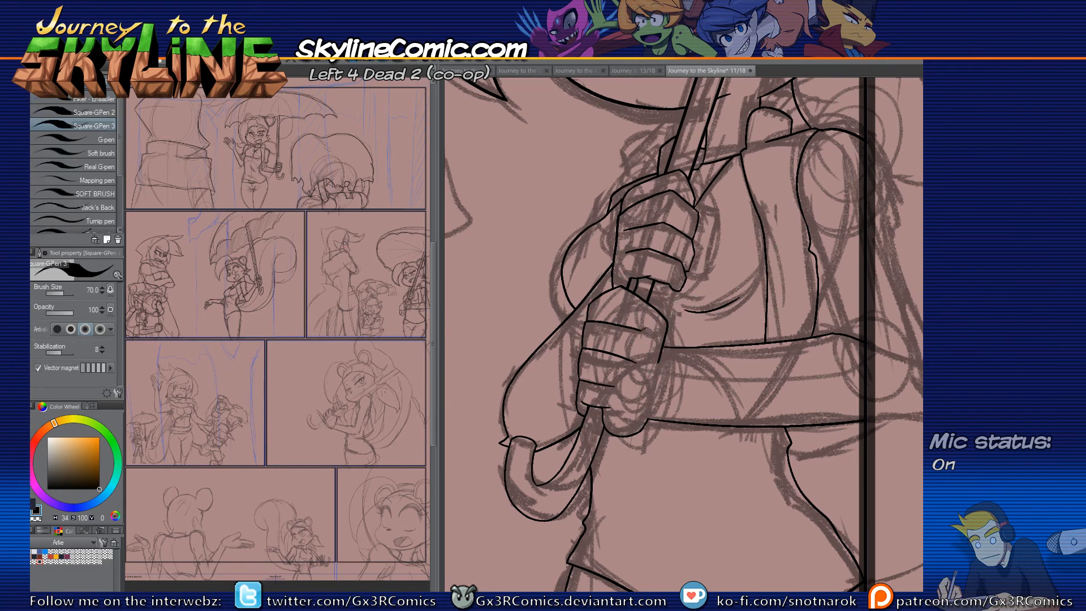
key(e)
drag(641, 289, 633, 285)
key(p)
key(e)
key(p)
Step: Ink the short waistband line beneath the shirt hem at the near hip and trim the ends at the contour
scroll(611, 373, down, 5)
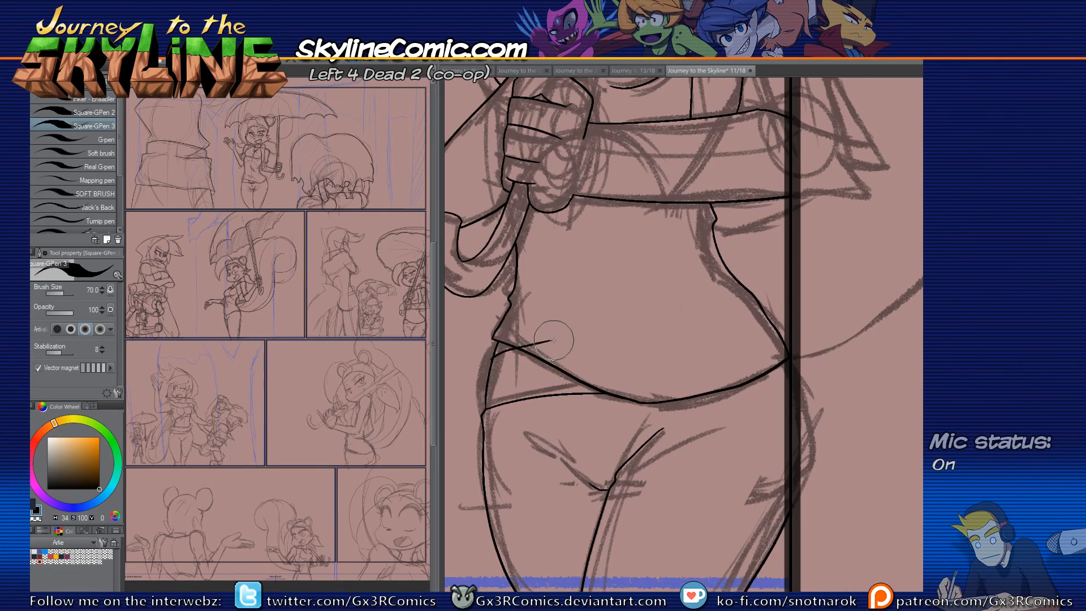
key(e)
click(535, 338)
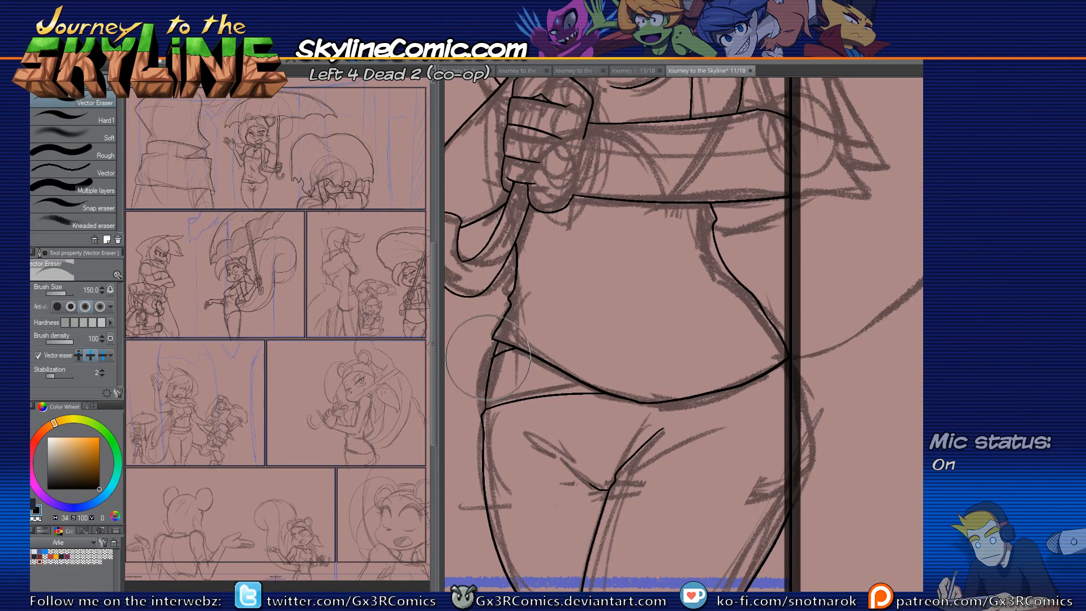
key(p)
mouse_move(489, 361)
mouse_down()
mouse_move(518, 337)
mouse_move(497, 353)
mouse_up()
key(e)
click(500, 350)
key(p)
key(e)
click(526, 338)
key(p)
Step: Ink short fabric creases below the waistband and around the crotch, trimming the one that crosses the shirt hem
drag(658, 444, 628, 320)
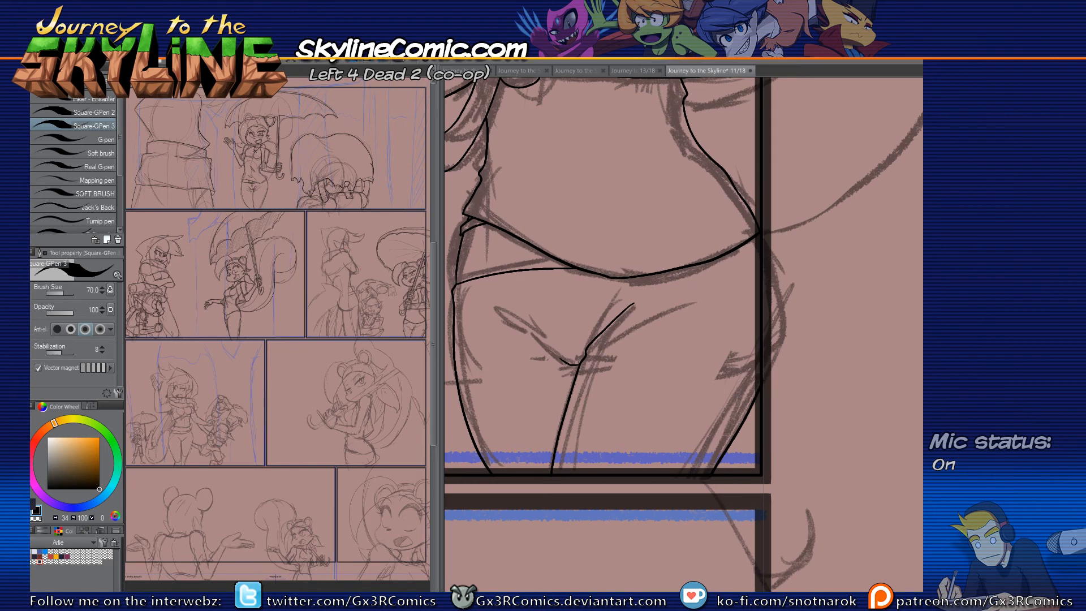
key(p)
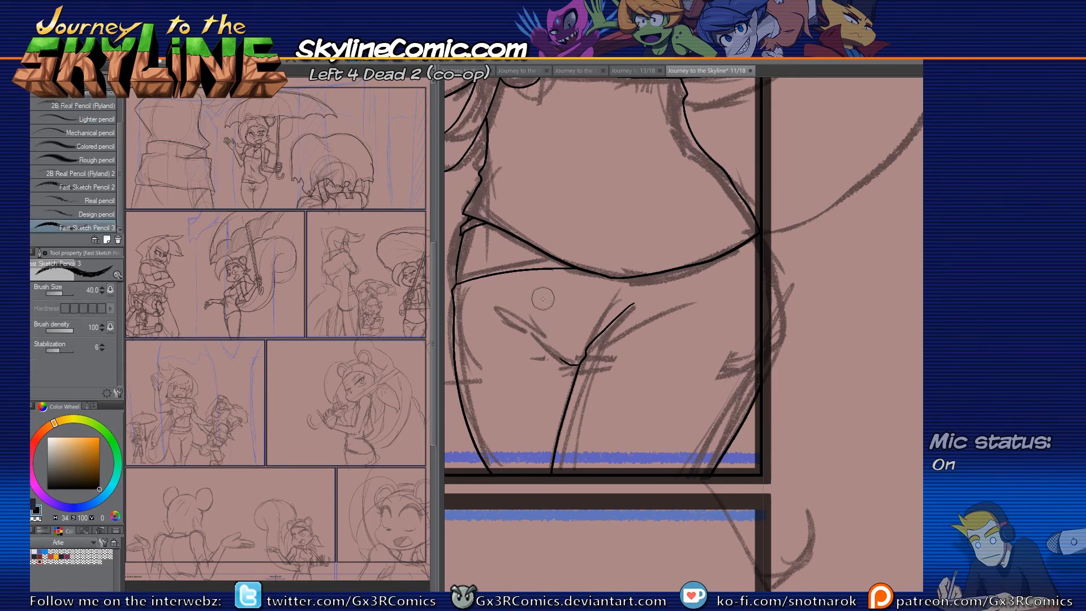
key(p)
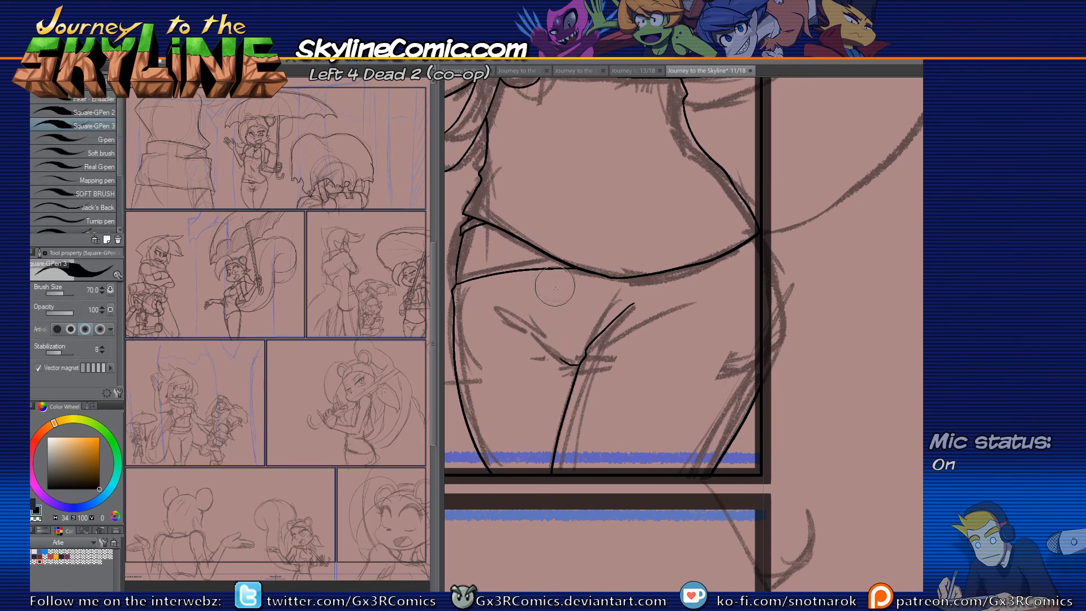
mouse_move(543, 277)
mouse_down()
mouse_move(553, 327)
mouse_move(691, 304)
mouse_move(603, 358)
mouse_move(619, 366)
mouse_up()
key(ctrl+z)
drag(655, 270, 692, 308)
key(e)
drag(650, 258, 673, 264)
key(p)
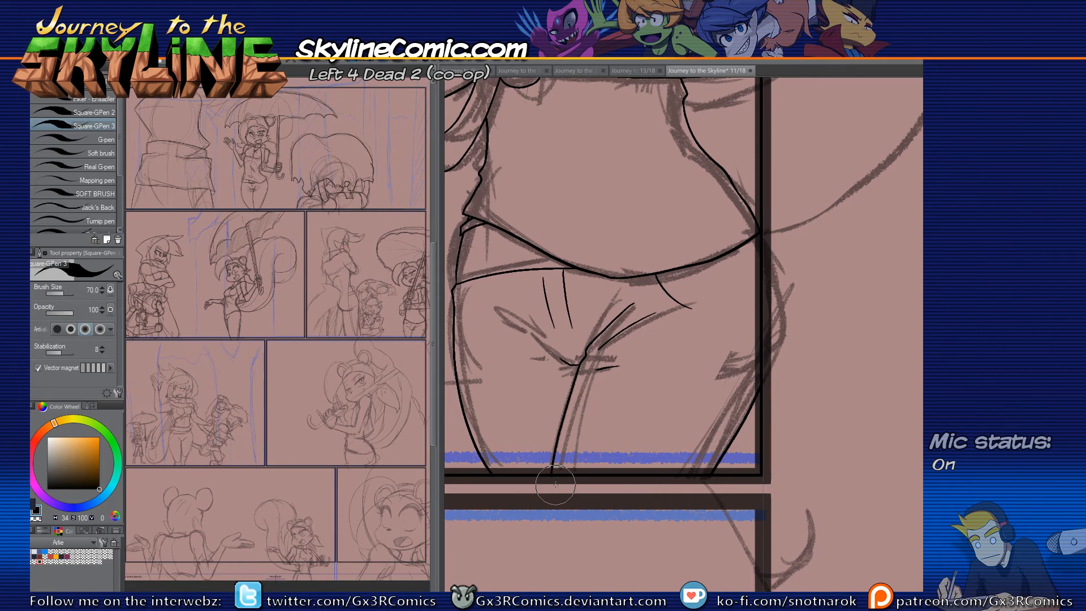
Step: Ink the curved tail contour above the girl's head up to the panel border and erase the overshoot
drag(642, 190, 542, 486)
scroll(622, 435, down, 2)
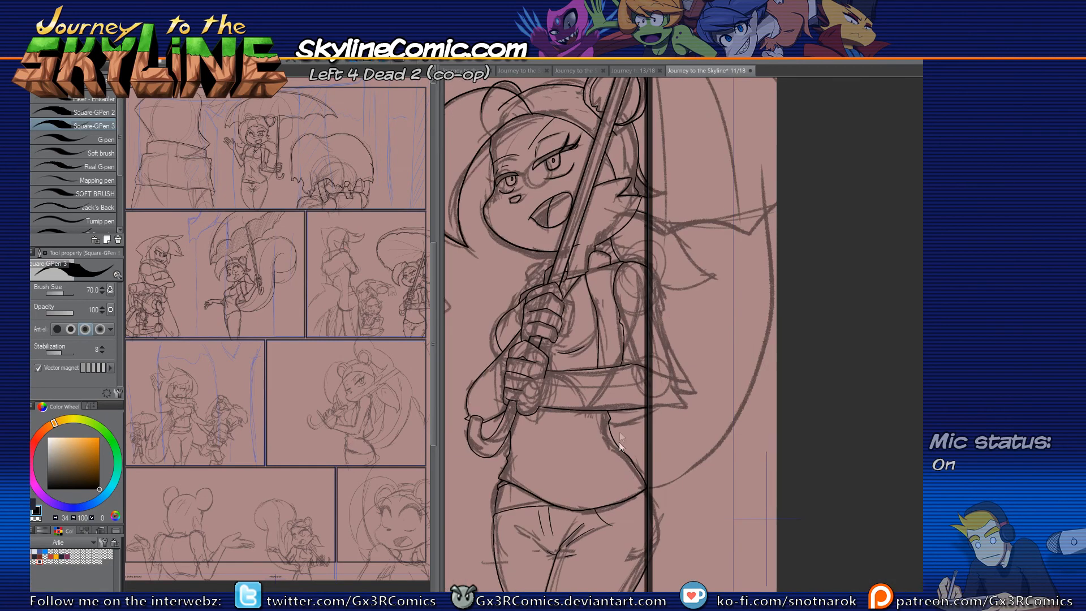
mouse_move(529, 244)
mouse_down()
mouse_move(536, 443)
mouse_move(614, 452)
mouse_up()
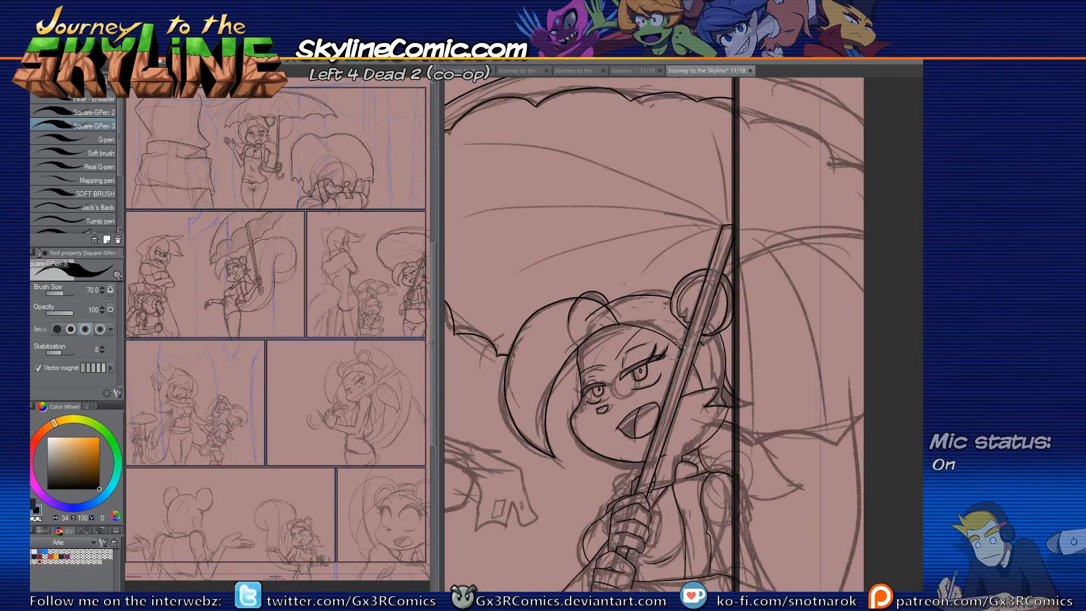
key(p)
key(p)
key(p)
key(p)
key(e)
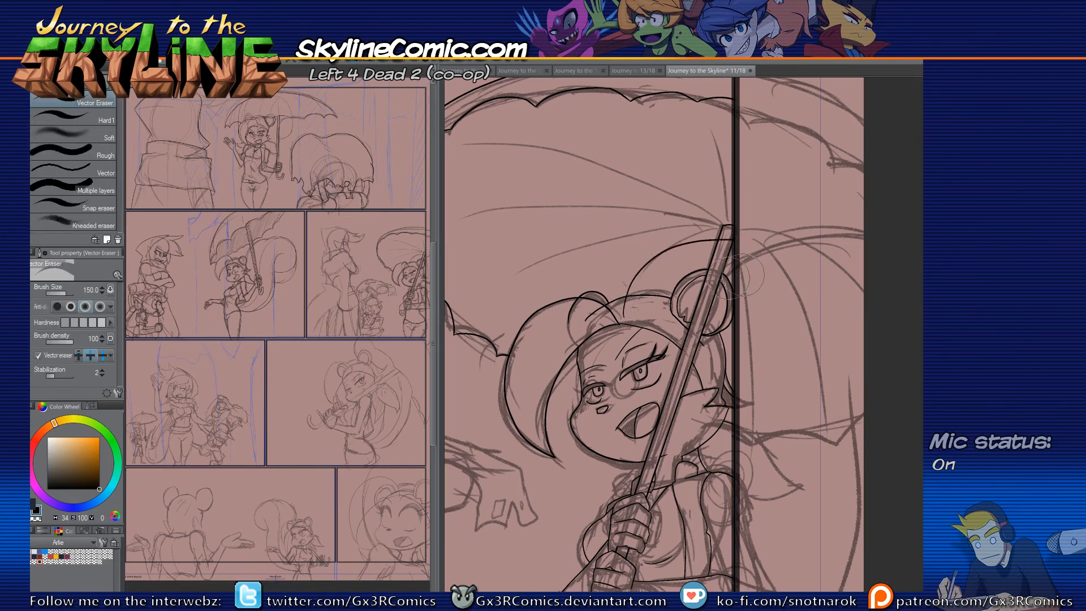
key(p)
Step: Review the inked umbrella girl and compare the neighbouring figures in this panel and the previous one
drag(565, 453, 579, 328)
mouse_move(511, 489)
mouse_down()
mouse_move(654, 318)
mouse_move(691, 300)
mouse_up()
drag(597, 390, 536, 493)
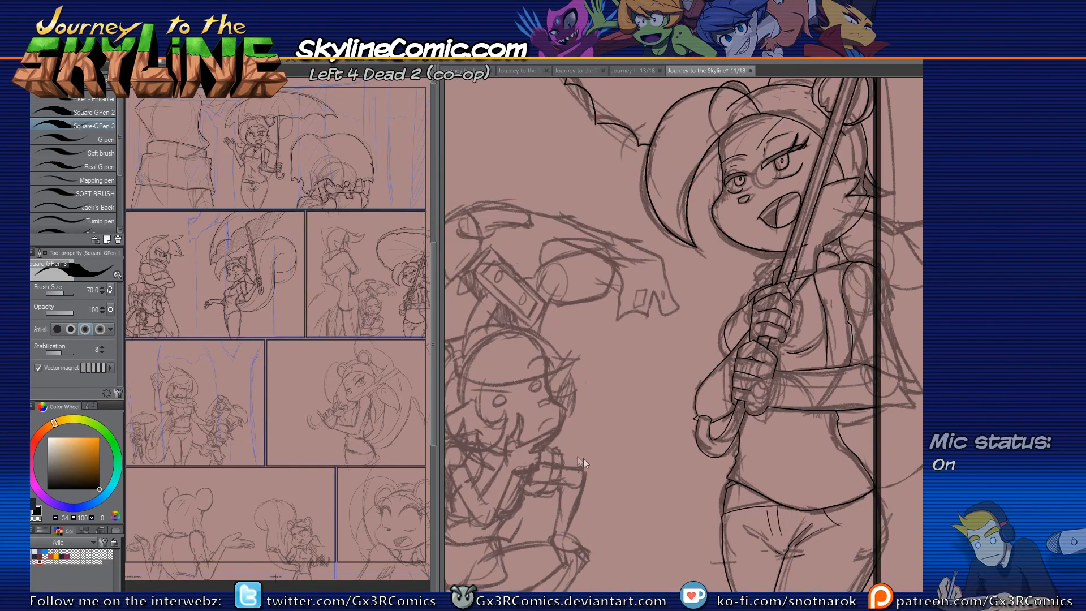
scroll(585, 460, down, 2)
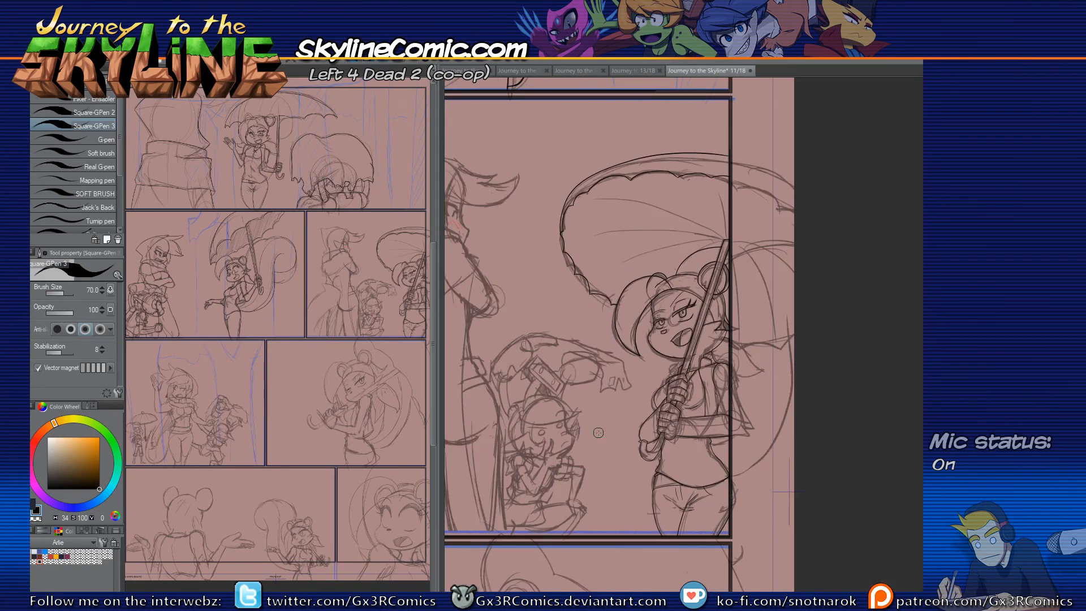
drag(492, 378, 601, 333)
drag(586, 438, 599, 499)
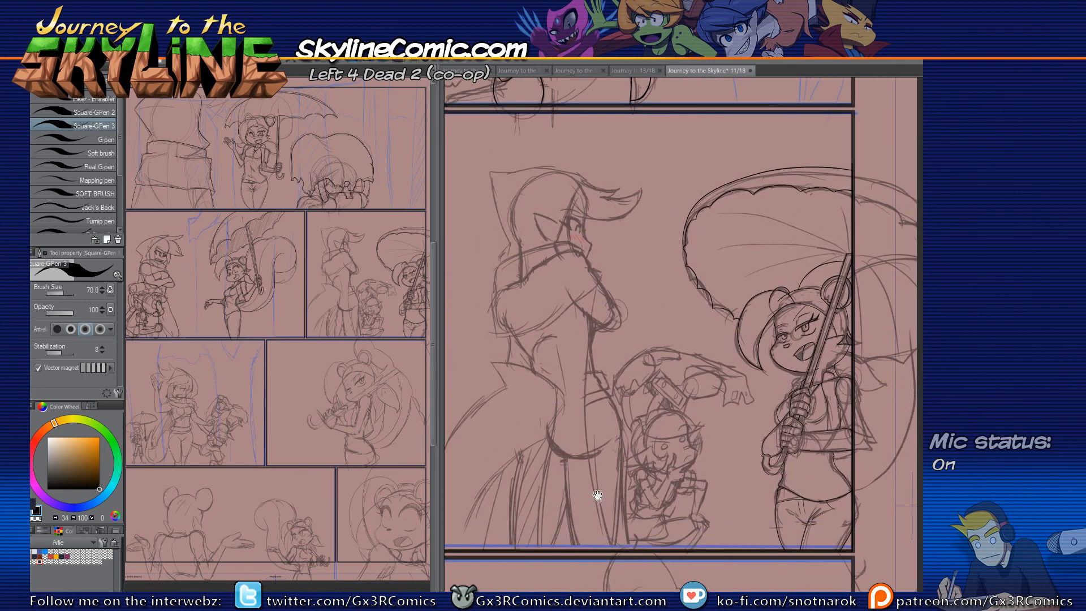
scroll(565, 394, up, 2)
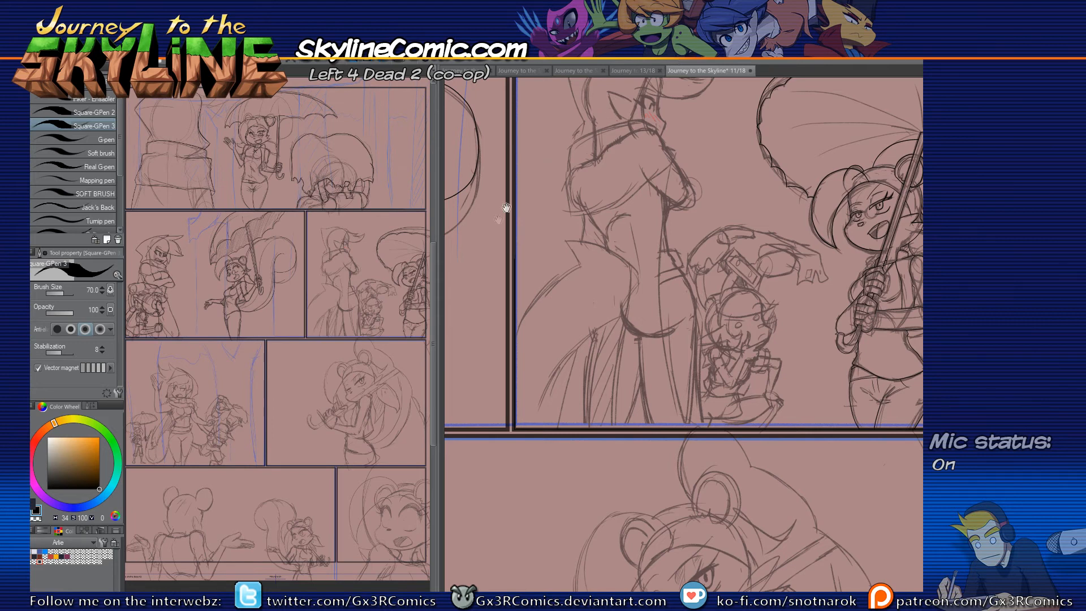
drag(506, 208, 773, 238)
mouse_move(590, 391)
mouse_down()
mouse_move(627, 416)
mouse_move(625, 395)
mouse_move(584, 374)
mouse_up()
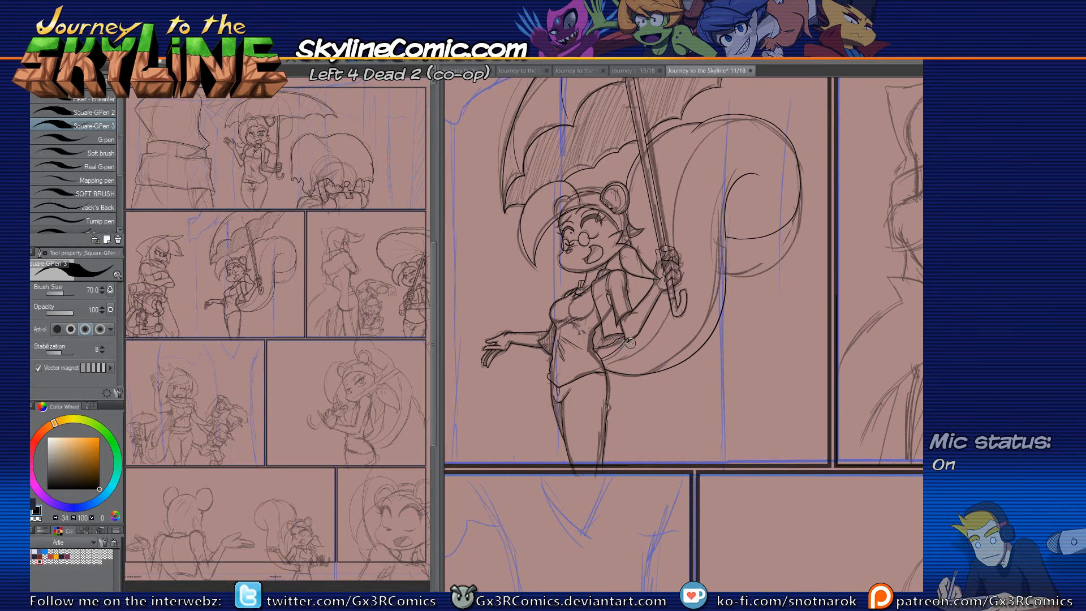
drag(576, 229, 614, 302)
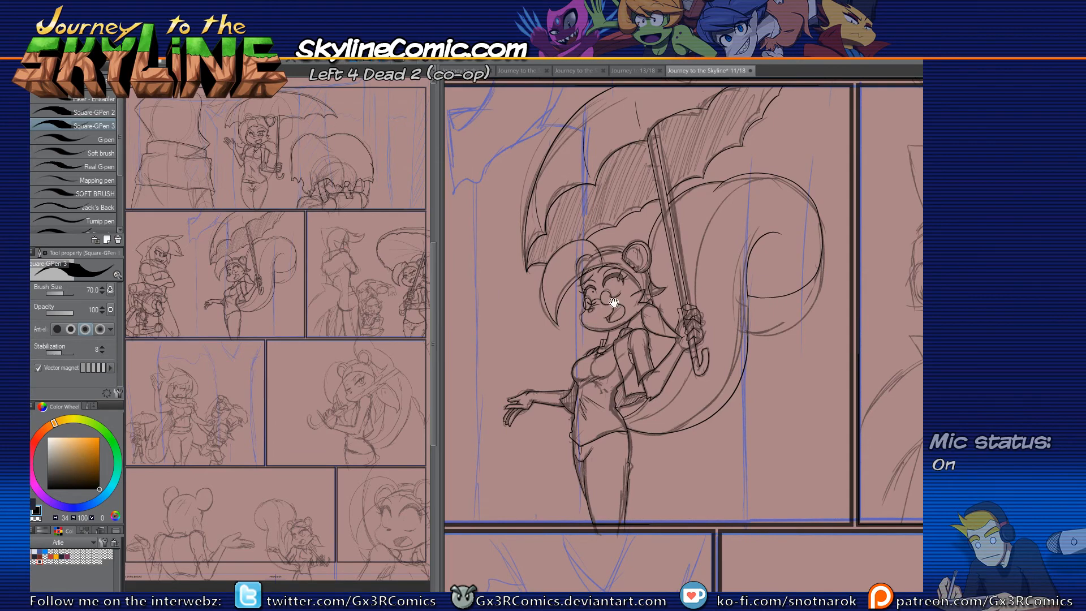
drag(633, 368, 498, 516)
drag(579, 513, 507, 528)
drag(635, 497, 531, 508)
drag(640, 442, 525, 534)
drag(662, 486, 611, 429)
Step: Ink the upper edge of the hooded figure's cowl at brush size 80, from the back of the neck to the chin
scroll(661, 254, up, 3)
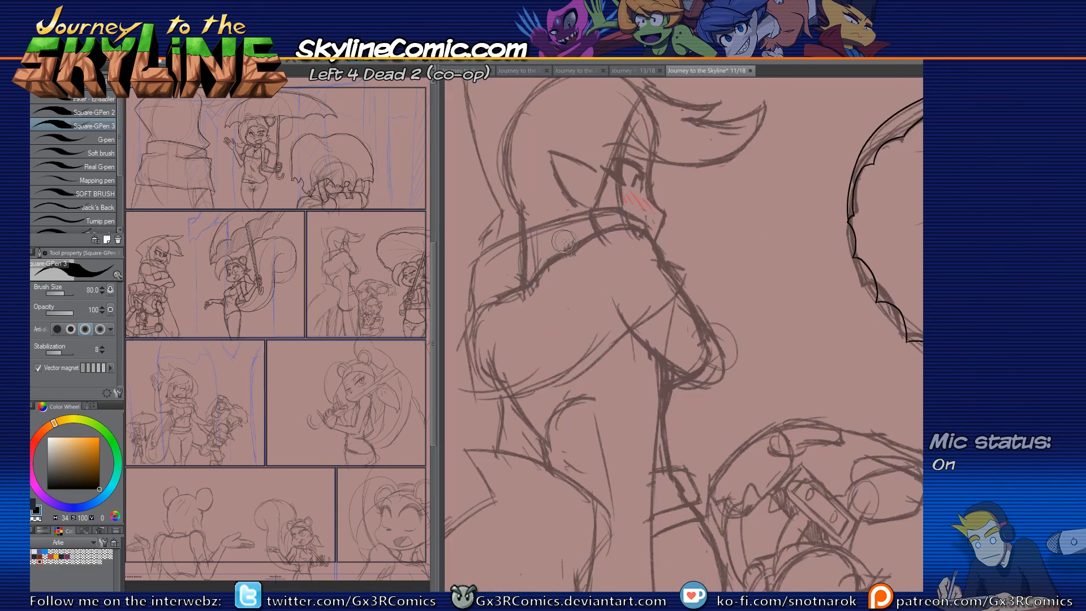
scroll(560, 242, up, 2)
drag(631, 210, 677, 316)
mouse_move(491, 421)
mouse_down()
mouse_move(490, 376)
mouse_move(575, 313)
mouse_move(710, 317)
mouse_up()
key(ctrl+z)
mouse_move(492, 433)
mouse_down()
mouse_move(501, 361)
mouse_move(630, 300)
mouse_move(730, 323)
mouse_up()
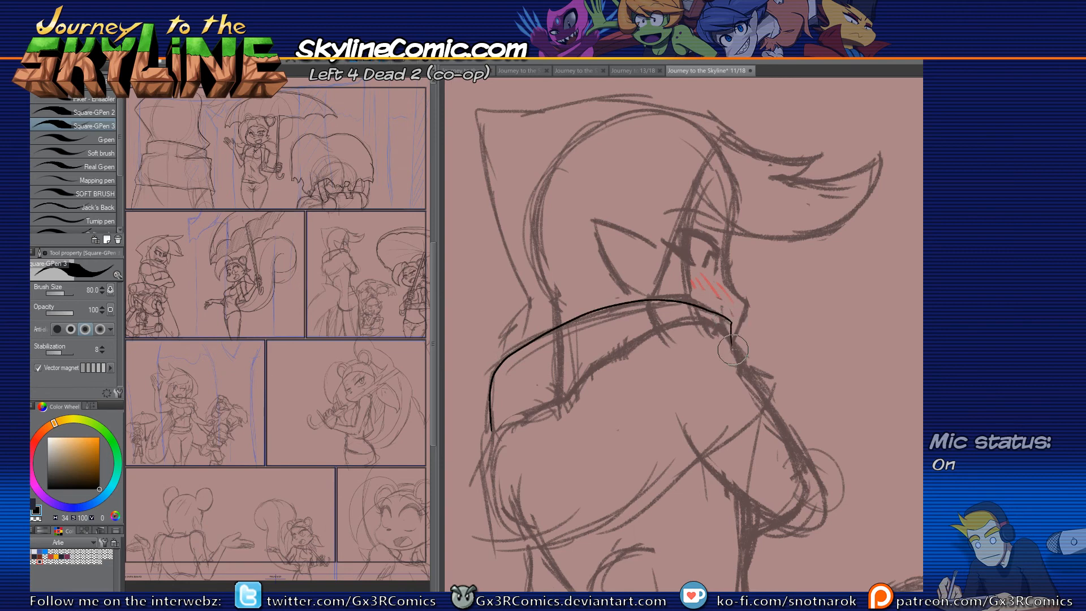
Step: Ink the cowl's rear contour over the shoulder and its lower edge sweeping across the upper arm to the chest
drag(715, 336, 738, 278)
drag(501, 396, 553, 340)
key(ctrl+z)
mouse_move(503, 384)
mouse_down()
mouse_move(552, 339)
mouse_move(523, 474)
mouse_up()
key(ctrl+z)
mouse_move(504, 385)
mouse_down()
mouse_move(502, 445)
mouse_move(508, 439)
mouse_up()
key(ctrl+z)
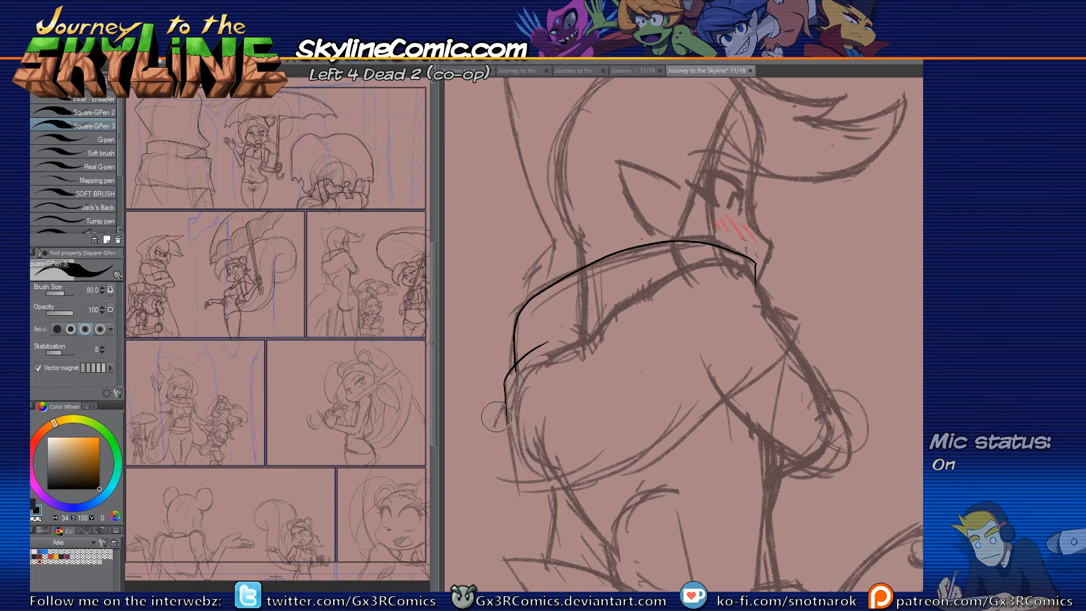
drag(512, 417, 511, 367)
key(e)
mouse_move(522, 321)
mouse_down()
mouse_move(507, 402)
mouse_move(519, 414)
mouse_move(625, 377)
mouse_move(805, 276)
mouse_up()
key(p)
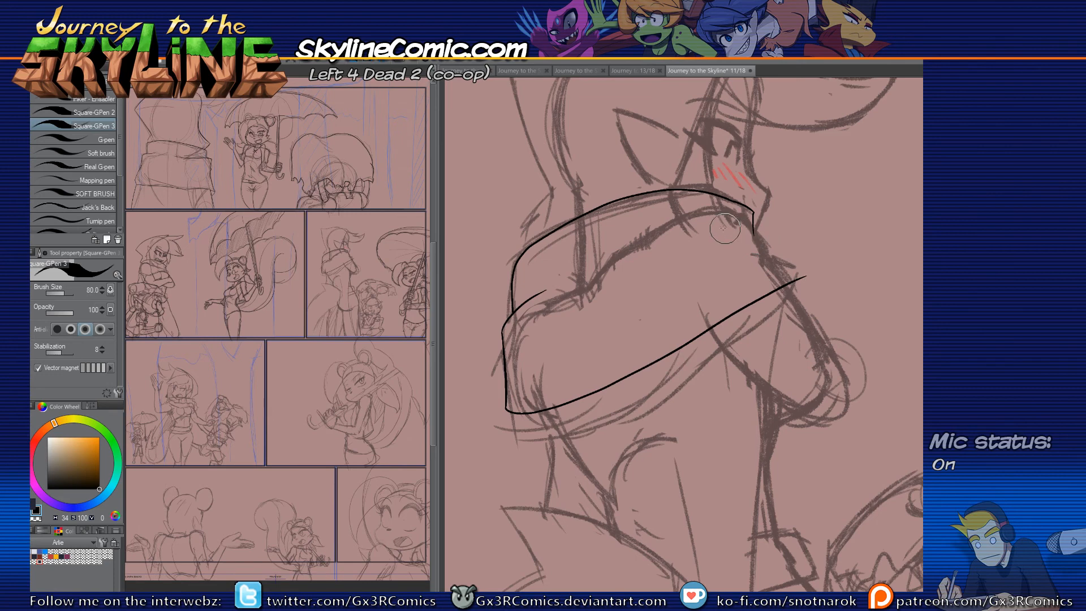
Step: Ink the cowl's inner fold and front contour below the chin, then erase the overshooting ends at its corners
mouse_move(661, 228)
mouse_down()
mouse_move(710, 212)
mouse_move(764, 227)
mouse_move(756, 219)
mouse_move(764, 248)
mouse_move(803, 280)
mouse_up()
key(ctrl+z)
mouse_move(756, 221)
mouse_down()
mouse_move(796, 289)
mouse_move(789, 279)
mouse_move(791, 306)
mouse_up()
key(e)
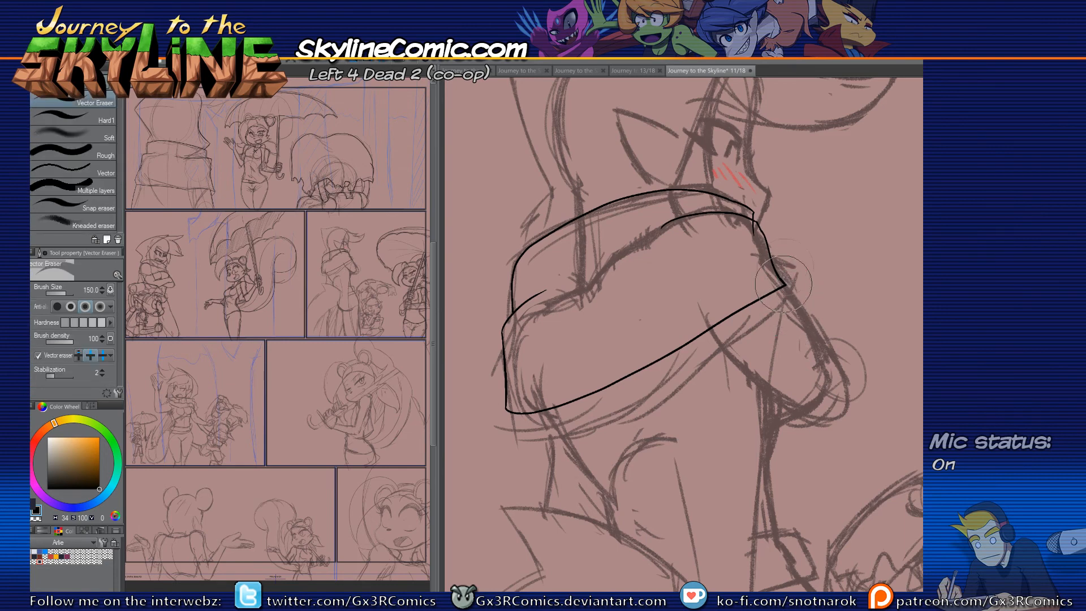
key(p)
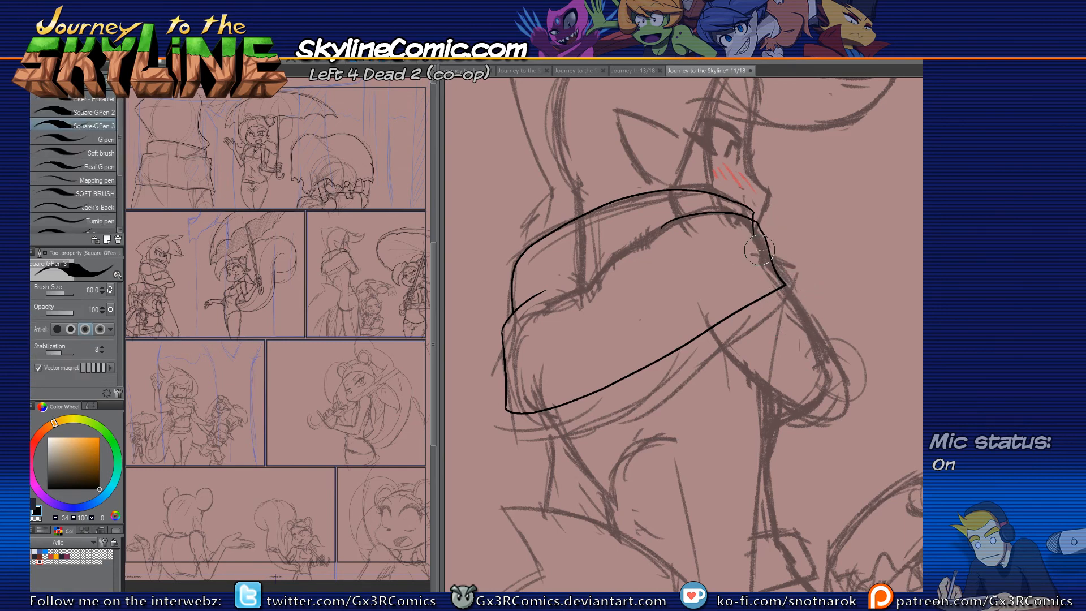
key(e)
mouse_move(754, 221)
mouse_down()
mouse_move(753, 235)
mouse_move(754, 203)
mouse_up()
key(p)
key(e)
key(p)
Step: Ink the hooded figure's long leg contour down past the hips to the panel's lower border
drag(689, 466, 626, 288)
drag(722, 108, 703, 548)
mouse_move(680, 369)
mouse_down()
mouse_move(668, 295)
mouse_move(648, 399)
mouse_up()
key(ctrl+z)
drag(693, 148, 678, 390)
mouse_move(684, 352)
mouse_down()
mouse_move(679, 214)
mouse_move(667, 262)
mouse_move(670, 575)
mouse_up()
drag(664, 491, 626, 275)
mouse_move(630, 346)
mouse_down()
mouse_move(691, 513)
mouse_move(716, 485)
mouse_up()
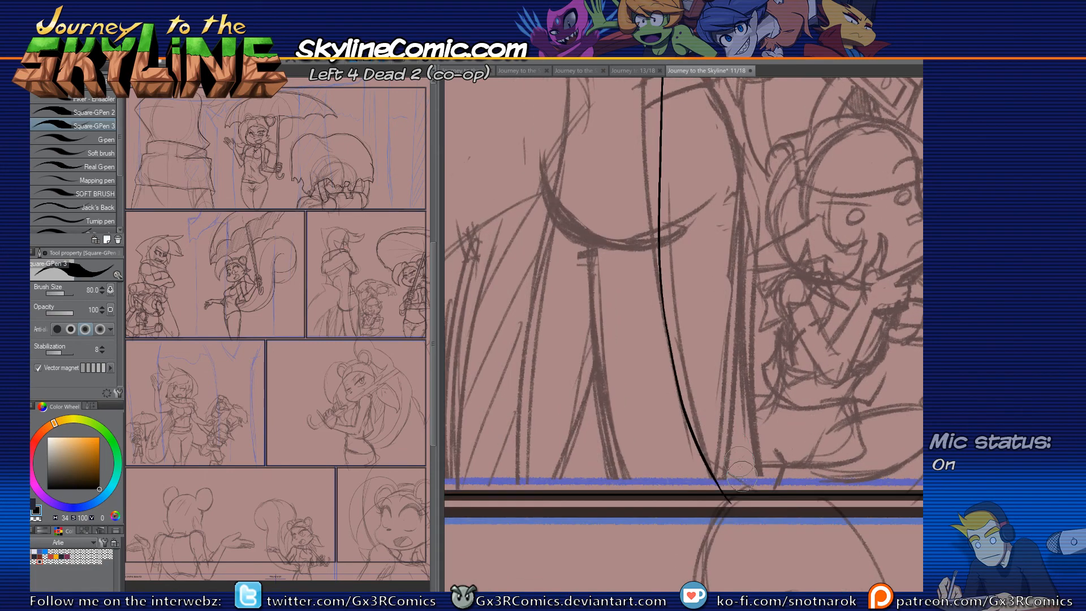
Step: Ink the back contour below the hooded figure's cowl and the curved upper edge of the cape flap under it
drag(611, 483, 745, 496)
mouse_move(598, 227)
mouse_down()
mouse_move(601, 364)
mouse_move(578, 417)
mouse_up()
mouse_move(544, 278)
mouse_down()
mouse_move(555, 342)
mouse_move(544, 435)
mouse_up()
key(ctrl+z)
drag(635, 322, 639, 290)
mouse_move(681, 420)
mouse_down()
mouse_move(639, 390)
mouse_move(505, 358)
mouse_move(566, 270)
mouse_up()
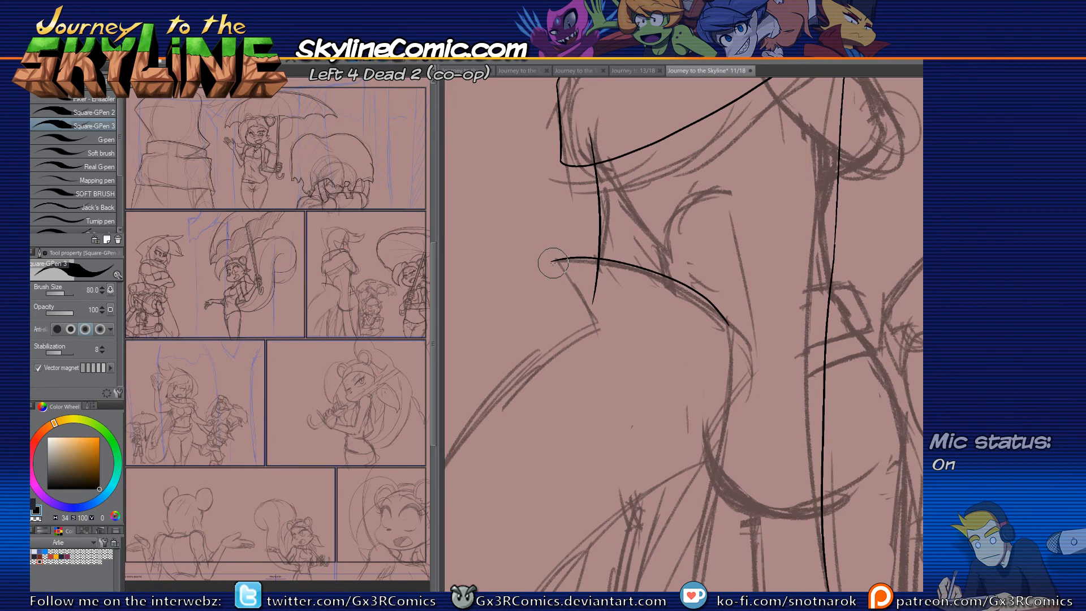
Step: Ink the short slanted edge down from the cape flap's pointed corner and erase the overshooting ends
drag(557, 270, 590, 323)
key(ctrl+z)
drag(552, 263, 584, 321)
mouse_move(552, 263)
mouse_down()
mouse_move(596, 342)
mouse_move(591, 296)
mouse_up()
key(e)
key(p)
Step: Ink the cape's outer edge sweeping from the flap out to the panel's side border, erasing the excess beyond it
drag(581, 406, 709, 241)
mouse_move(739, 157)
mouse_down()
mouse_move(602, 254)
mouse_move(536, 433)
mouse_up()
drag(726, 290, 666, 277)
key(e)
click(676, 153)
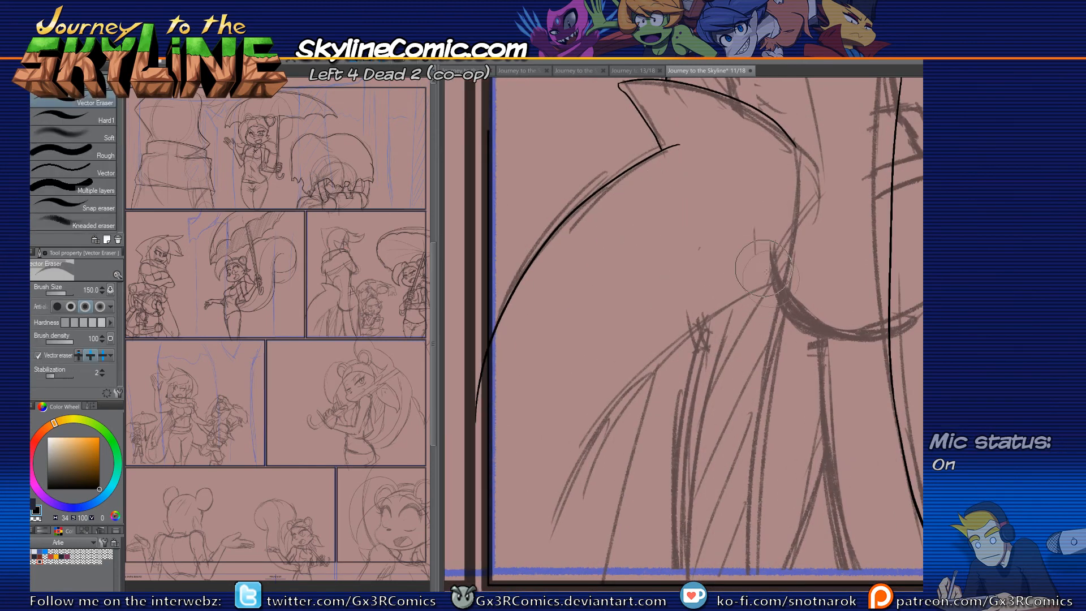
Step: Ink the cape's inner contour from the flap around the hip down to the panel's lower border, trimming the overshoot
key(p)
drag(796, 149, 801, 191)
drag(796, 151, 808, 184)
mouse_move(795, 144)
mouse_down()
mouse_move(806, 200)
mouse_move(803, 178)
mouse_move(804, 201)
mouse_move(768, 247)
mouse_up()
mouse_move(807, 192)
mouse_down()
mouse_move(774, 271)
mouse_move(525, 580)
mouse_up()
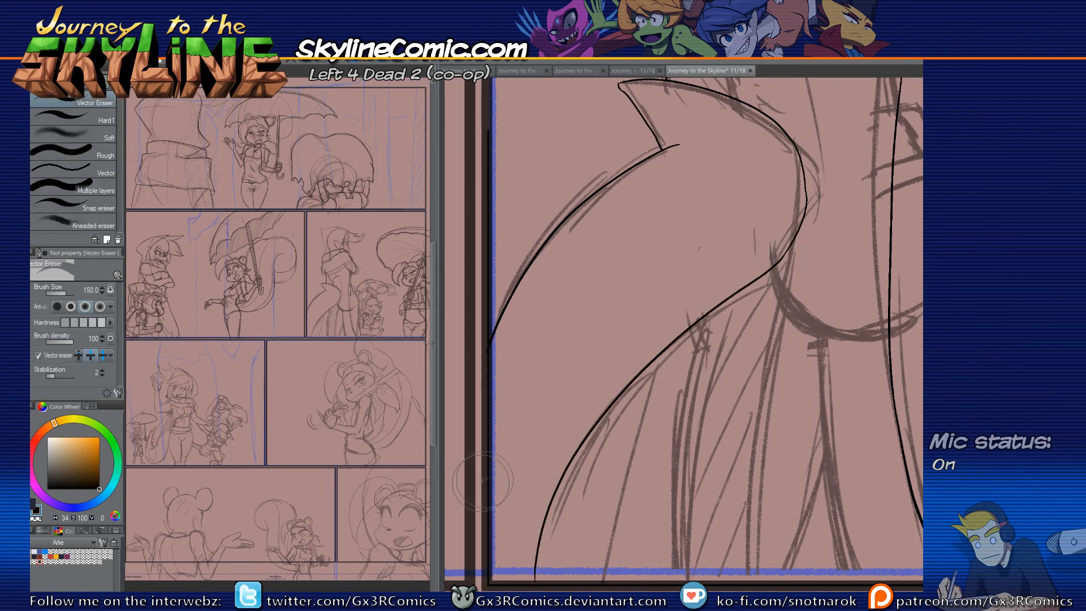
drag(557, 503, 558, 417)
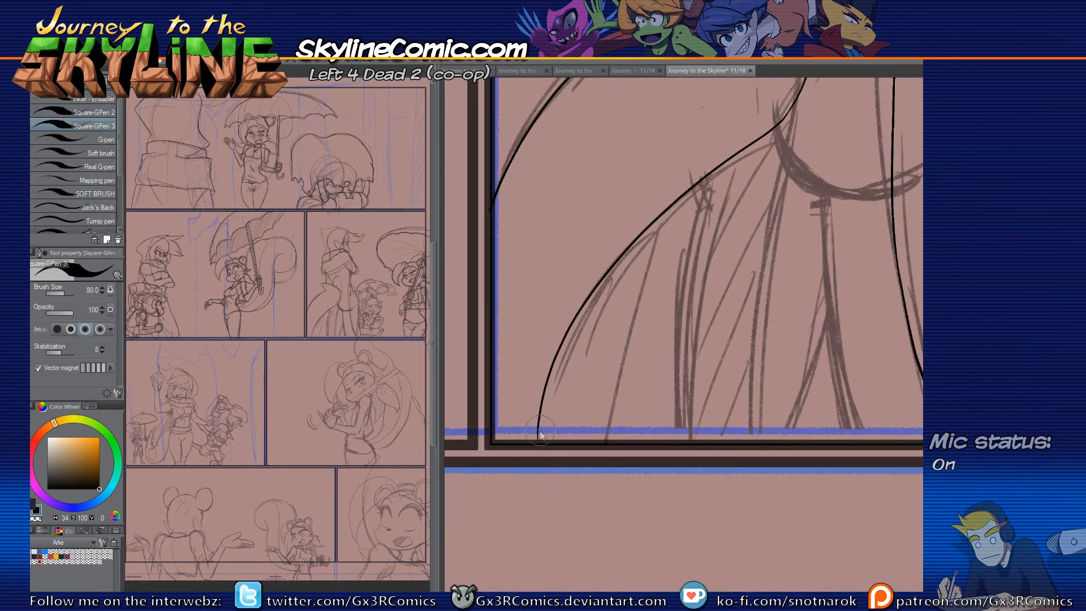
key(e)
drag(555, 471, 533, 460)
Step: Ink the long cape edge running from the hip down behind the thigh to the lower border and trim its ends
key(p)
mouse_move(614, 343)
mouse_down()
mouse_move(543, 455)
mouse_move(517, 412)
mouse_up()
mouse_move(663, 173)
mouse_down()
mouse_move(611, 585)
mouse_move(618, 554)
mouse_up()
key(e)
key(p)
Step: Ink two hanging folds in the cape, the second with a notched top, and erase what crosses its contour and the border
drag(528, 345, 573, 279)
drag(573, 231, 544, 462)
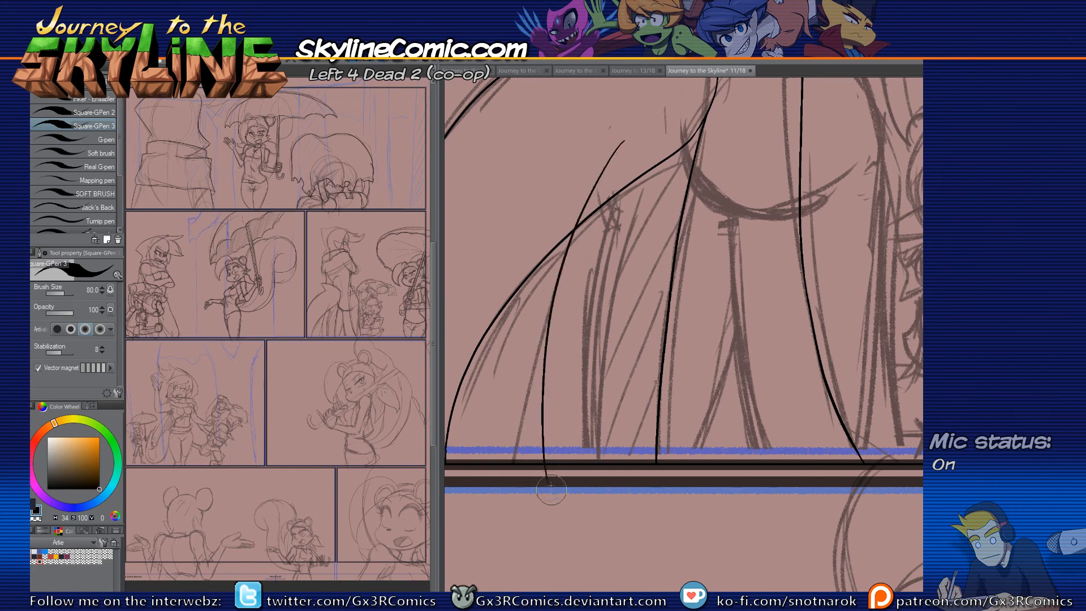
key(e)
key(p)
mouse_move(597, 197)
mouse_down()
mouse_move(582, 480)
mouse_move(551, 480)
mouse_up()
key(e)
key(p)
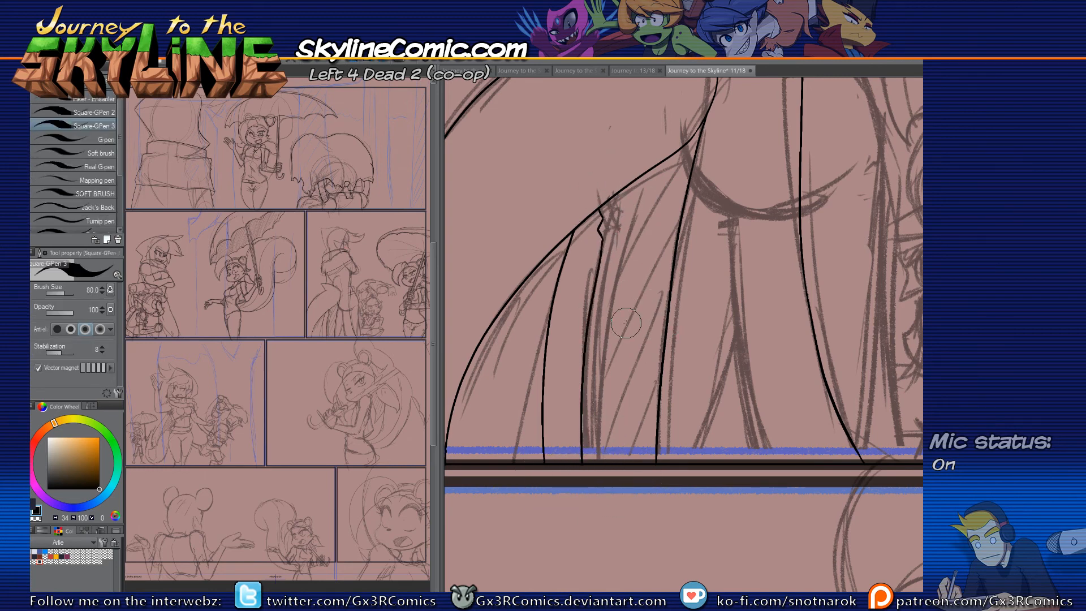
Step: Ink the belt pouch at the front of the waist and the band edge below it, erasing the overlapping lines
mouse_move(625, 323)
mouse_down()
mouse_move(751, 279)
mouse_move(659, 249)
mouse_move(649, 230)
mouse_up()
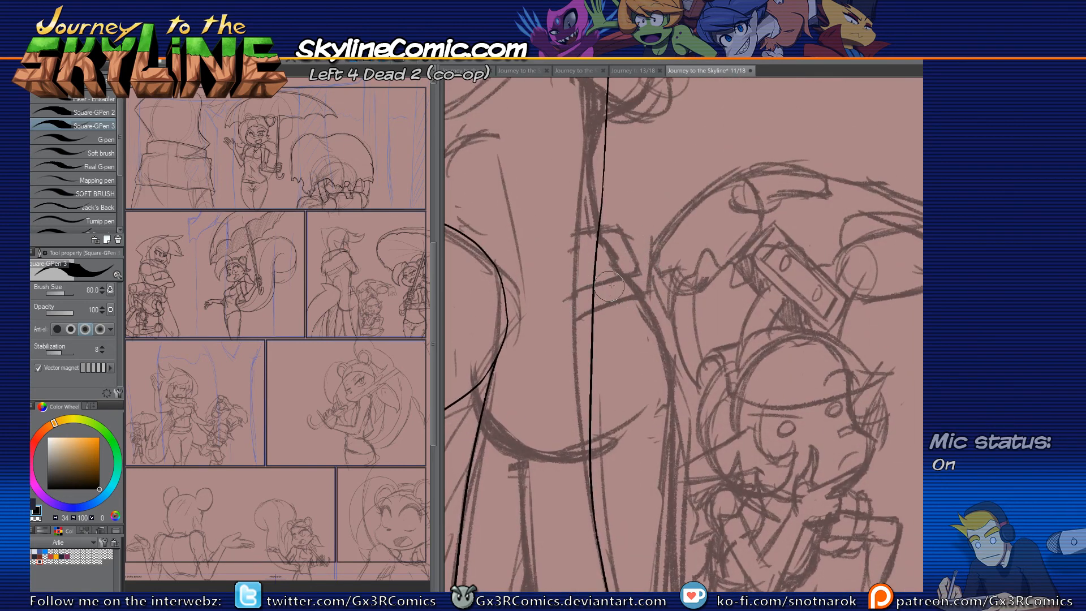
mouse_move(567, 242)
mouse_down()
mouse_move(630, 254)
mouse_move(640, 270)
mouse_move(562, 302)
mouse_up()
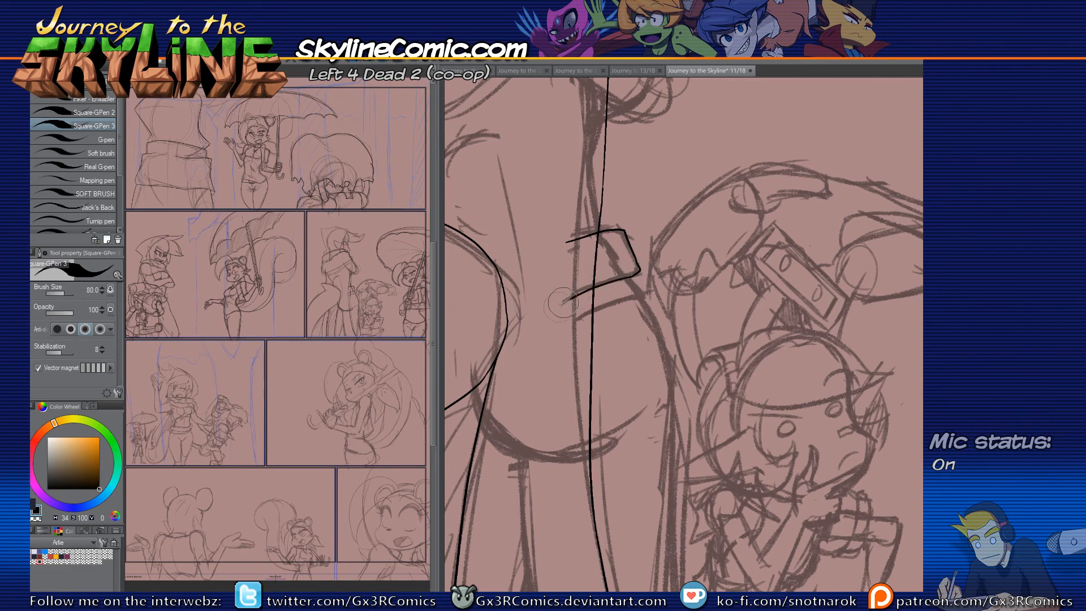
key(e)
drag(575, 220, 588, 311)
key(p)
mouse_move(631, 280)
mouse_down()
mouse_move(635, 290)
mouse_move(570, 331)
mouse_move(584, 346)
mouse_up()
key(e)
key(p)
Step: Ink the front contour of the thigh from the belt band down to the panel's lower border and trim its end
mouse_move(638, 296)
mouse_down()
mouse_move(648, 306)
mouse_move(604, 195)
mouse_move(622, 323)
mouse_move(618, 469)
mouse_up()
drag(618, 475, 614, 320)
key(ctrl+z)
drag(624, 129, 619, 185)
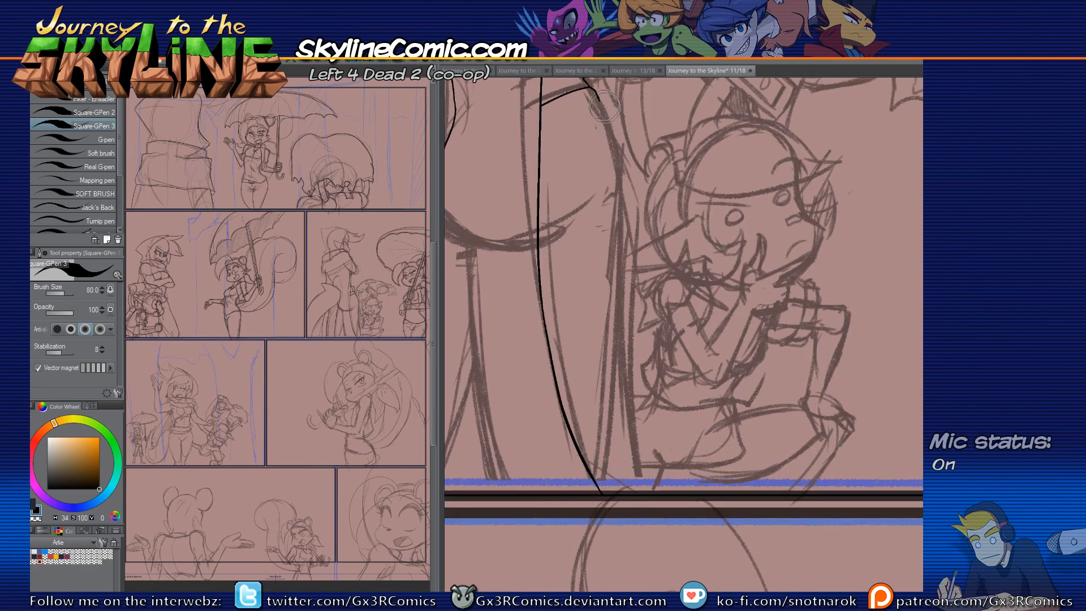
mouse_move(599, 97)
mouse_down()
mouse_move(622, 238)
mouse_move(615, 492)
mouse_up()
key(e)
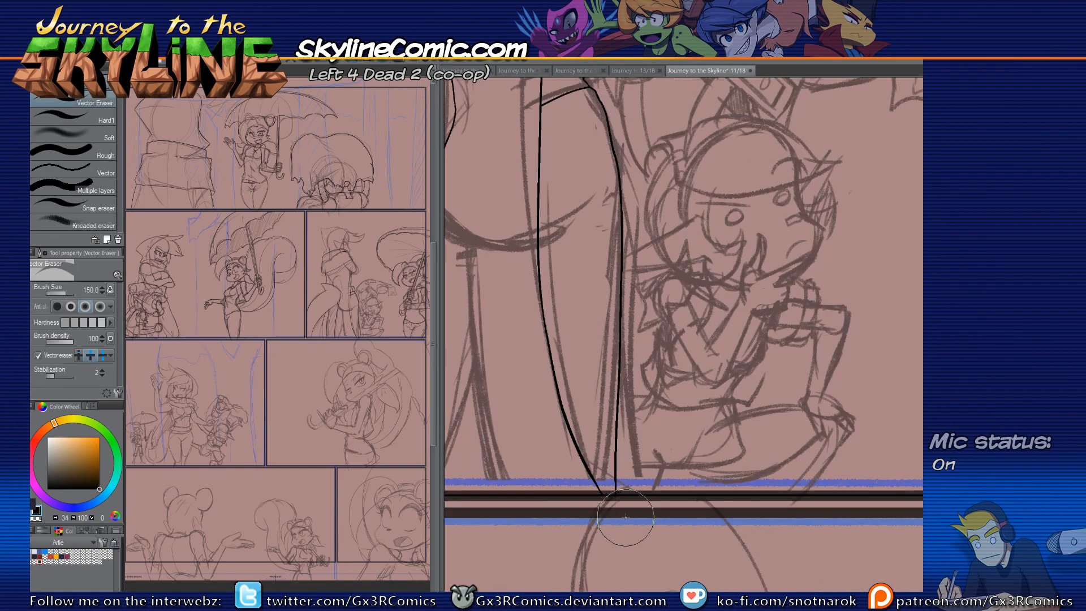
key(p)
Step: Ink the short curve under the buttock where it meets the front cloth line, redoing the first stroke and trimming it
drag(521, 385, 630, 470)
drag(609, 333, 674, 318)
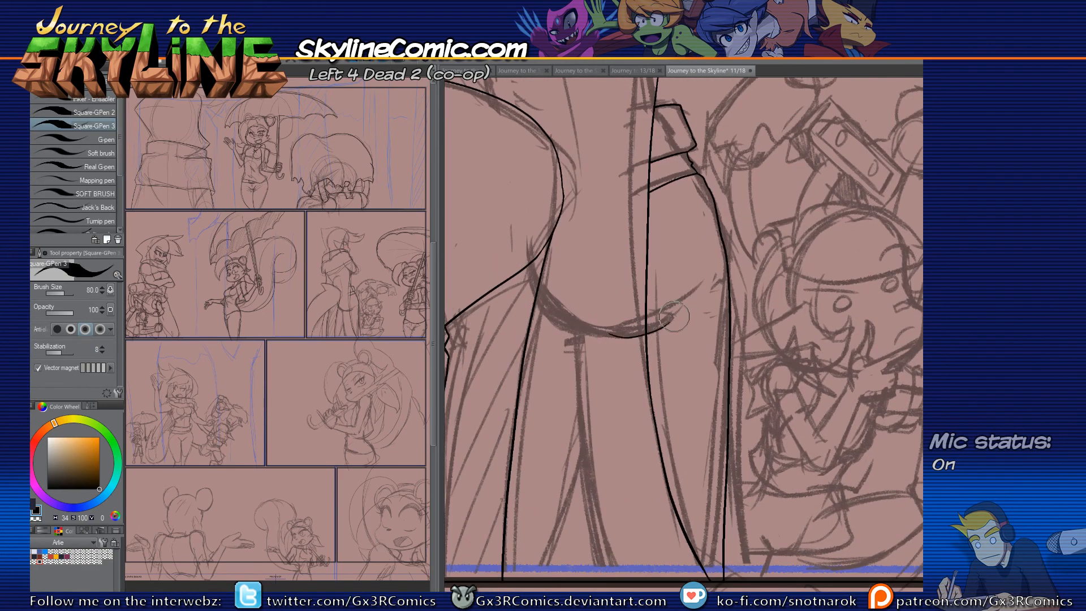
key(ctrl+z)
mouse_move(612, 334)
mouse_down()
mouse_move(673, 320)
mouse_move(623, 365)
mouse_up()
key(e)
key(p)
Step: Redraw the back contour between the cowl and the cape flap closer to the cowl's corner and erase the overshooting ends
mouse_move(537, 422)
mouse_down()
mouse_move(649, 333)
mouse_move(582, 426)
mouse_move(630, 274)
mouse_move(550, 313)
mouse_move(545, 511)
mouse_up()
drag(573, 399, 577, 481)
mouse_move(568, 278)
mouse_down()
mouse_move(561, 362)
mouse_move(583, 283)
mouse_move(564, 281)
mouse_move(559, 408)
mouse_move(565, 399)
mouse_up()
key(e)
key(p)
key(e)
drag(570, 285, 557, 284)
drag(577, 332, 595, 343)
key(p)
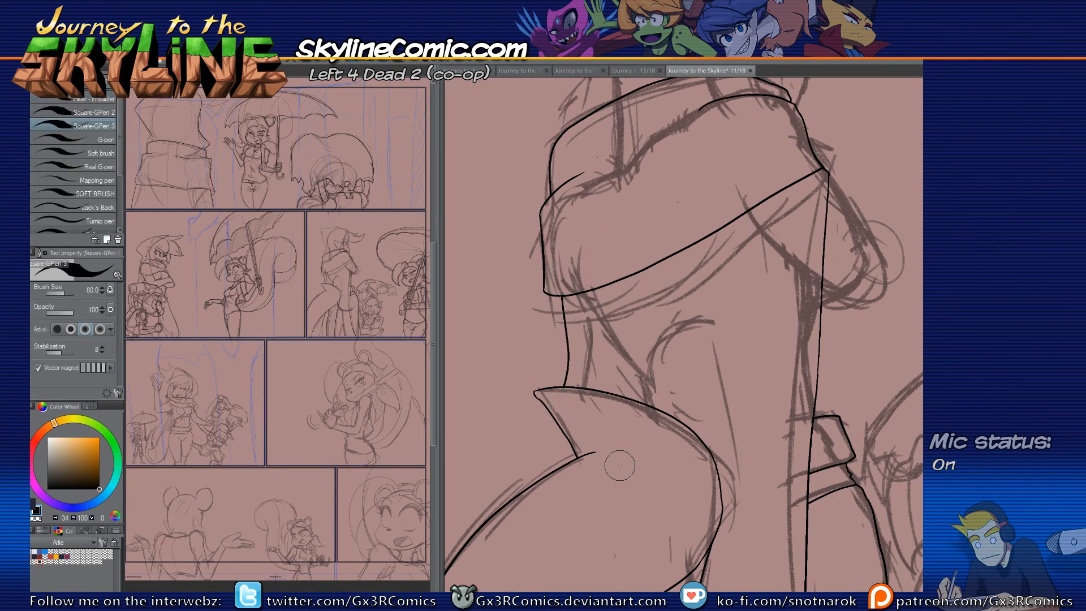
Step: Ink the short piece of back contour showing beneath the cape flap and trim its ends
drag(599, 479, 601, 377)
mouse_move(565, 297)
mouse_down()
mouse_move(534, 441)
mouse_move(561, 305)
mouse_up()
key(ctrl+z)
key(e)
key(p)
Step: Ink the bent elbow from the cowl's front corner around to the vertical front line, redoing strokes and erasing excess
mouse_move(720, 274)
mouse_down()
mouse_move(623, 410)
mouse_move(572, 447)
mouse_up()
scroll(691, 249, up, 2)
mouse_move(679, 229)
mouse_down()
mouse_move(761, 338)
mouse_move(699, 263)
mouse_move(752, 339)
mouse_move(801, 455)
mouse_up()
key(ctrl+z)
key(ctrl+z)
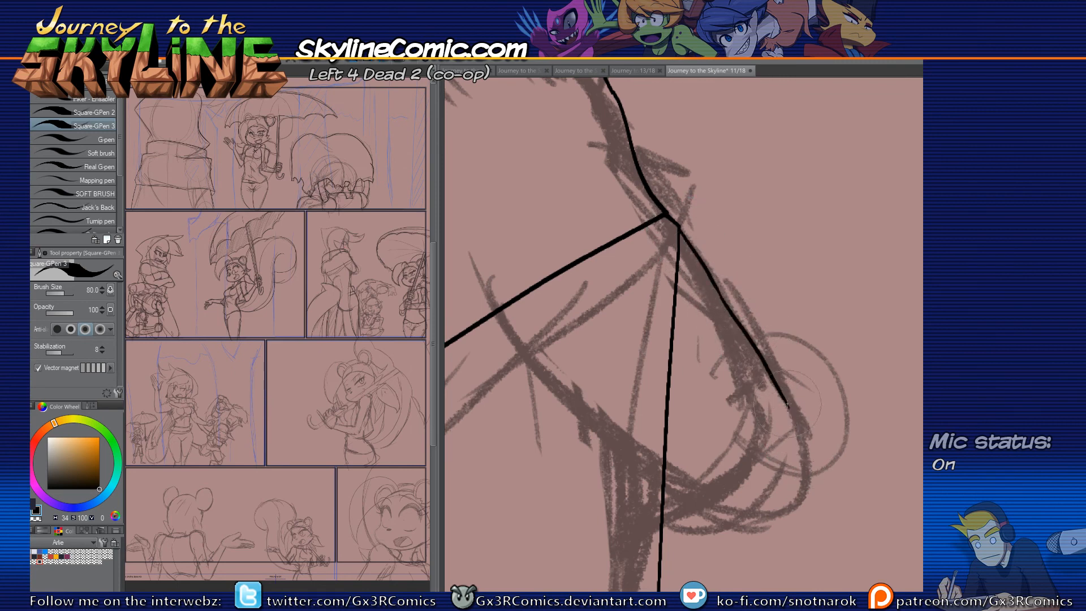
mouse_move(782, 397)
mouse_down()
mouse_move(804, 453)
mouse_move(784, 371)
mouse_move(771, 426)
mouse_move(734, 449)
mouse_move(597, 461)
mouse_move(591, 437)
mouse_up()
key(ctrl+z)
key(e)
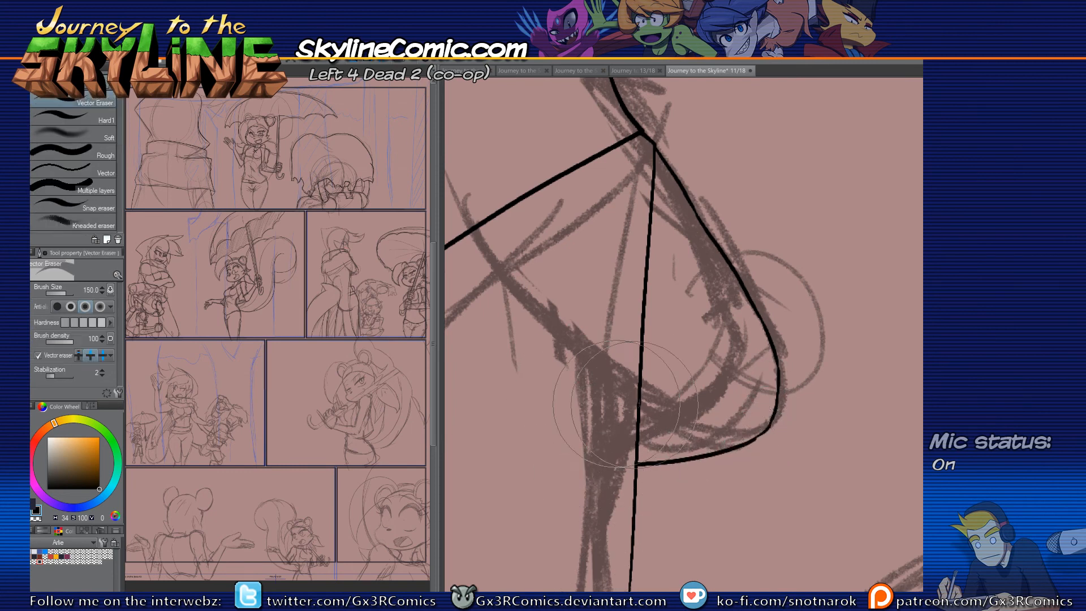
key(p)
drag(604, 379, 688, 401)
key(ctrl+z)
drag(605, 368, 703, 429)
key(e)
drag(610, 395, 636, 443)
key(p)
Step: Extend the cowl's upper edge to a rounded corner below the chin and erase the old corner line
drag(587, 354, 638, 530)
drag(615, 341, 688, 526)
drag(670, 378, 659, 422)
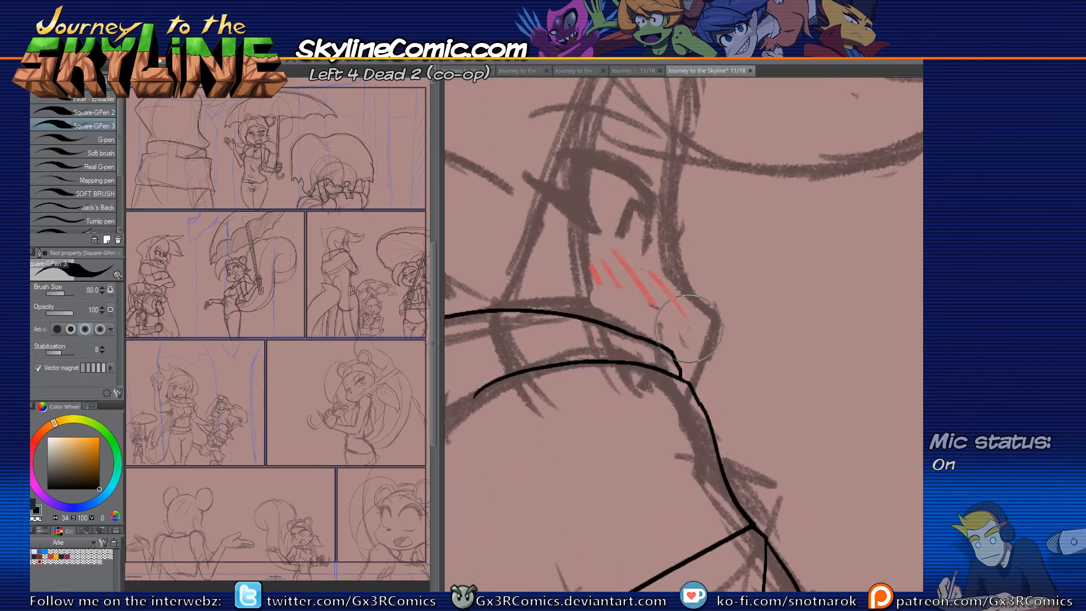
drag(671, 351, 693, 372)
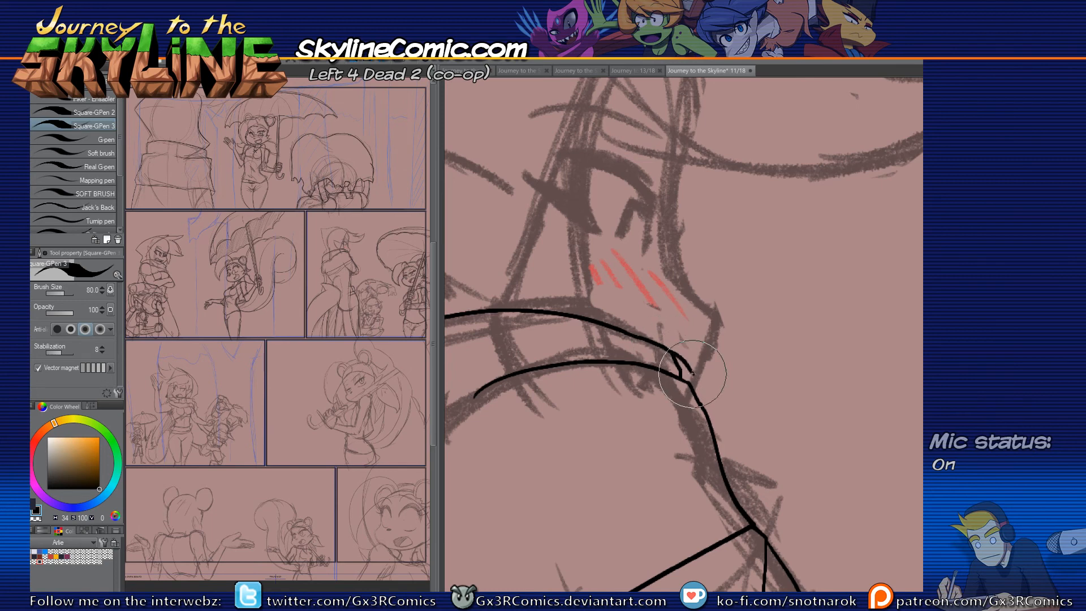
key(e)
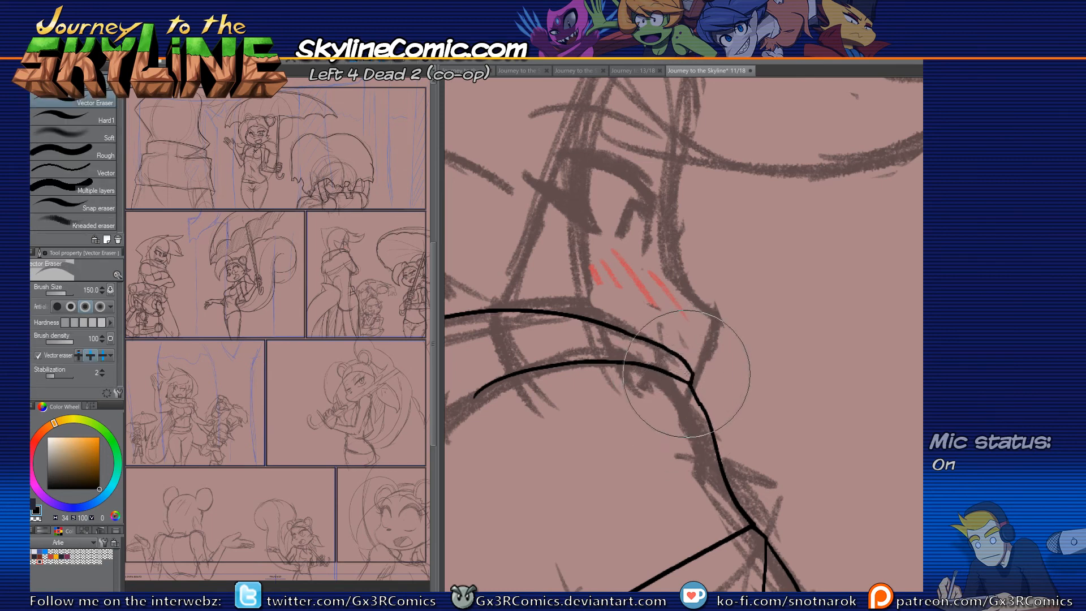
Step: Ink the face profile from the cowl's corner up around the muzzle to the forehead
key(p)
mouse_move(691, 372)
mouse_down()
mouse_move(710, 305)
mouse_move(675, 240)
mouse_move(670, 315)
mouse_up()
key(ctrl+z)
drag(681, 461, 697, 399)
drag(661, 327, 685, 216)
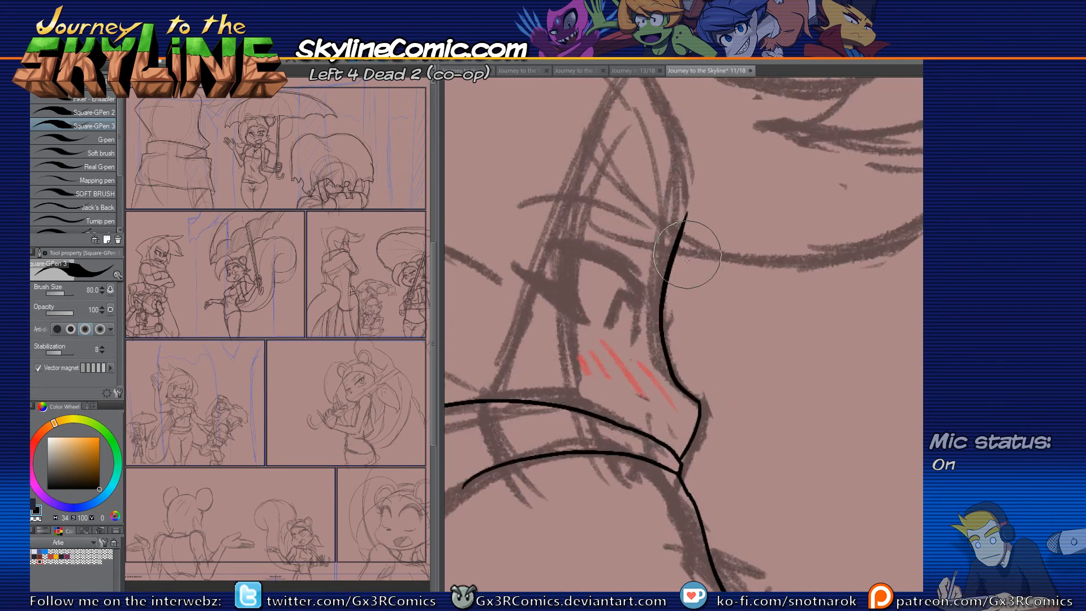
drag(688, 332, 676, 384)
drag(671, 273, 675, 208)
drag(667, 329, 734, 351)
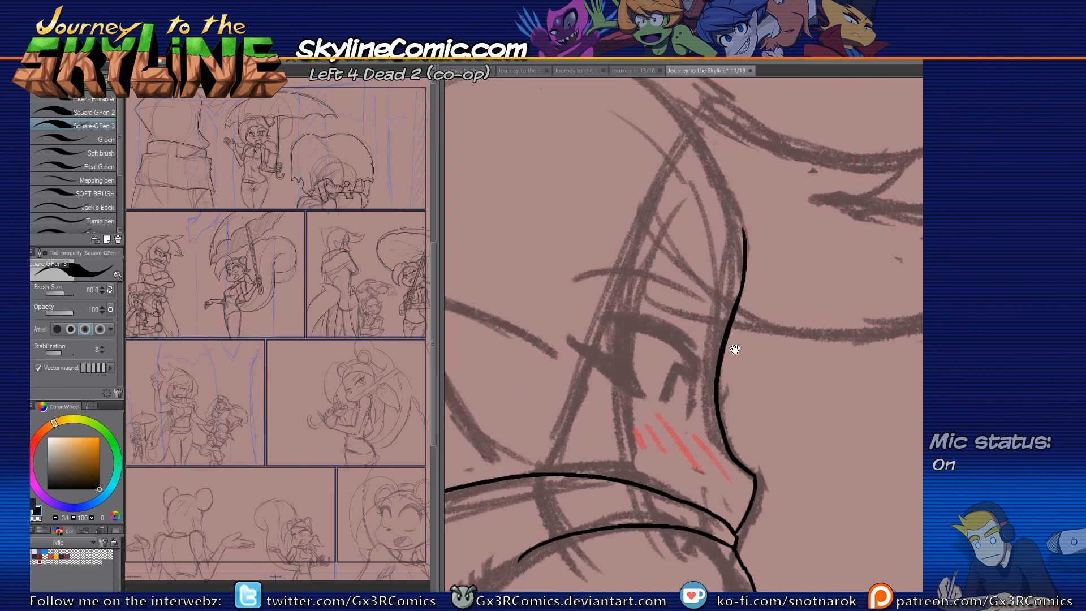
scroll(674, 483, down, 2)
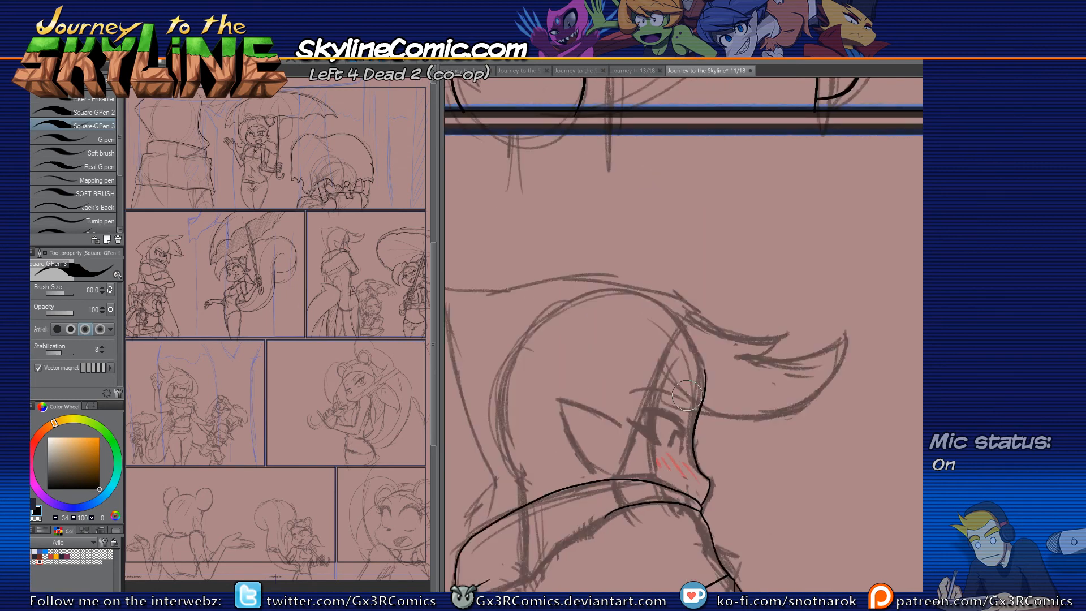
Step: Ink the curved line running down across the face from the forehead to the cowl and erase its overshoot
scroll(681, 413, up, 2)
drag(683, 453, 649, 246)
mouse_move(648, 97)
mouse_down()
mouse_move(615, 316)
mouse_move(640, 390)
mouse_up()
key(e)
drag(659, 418, 643, 424)
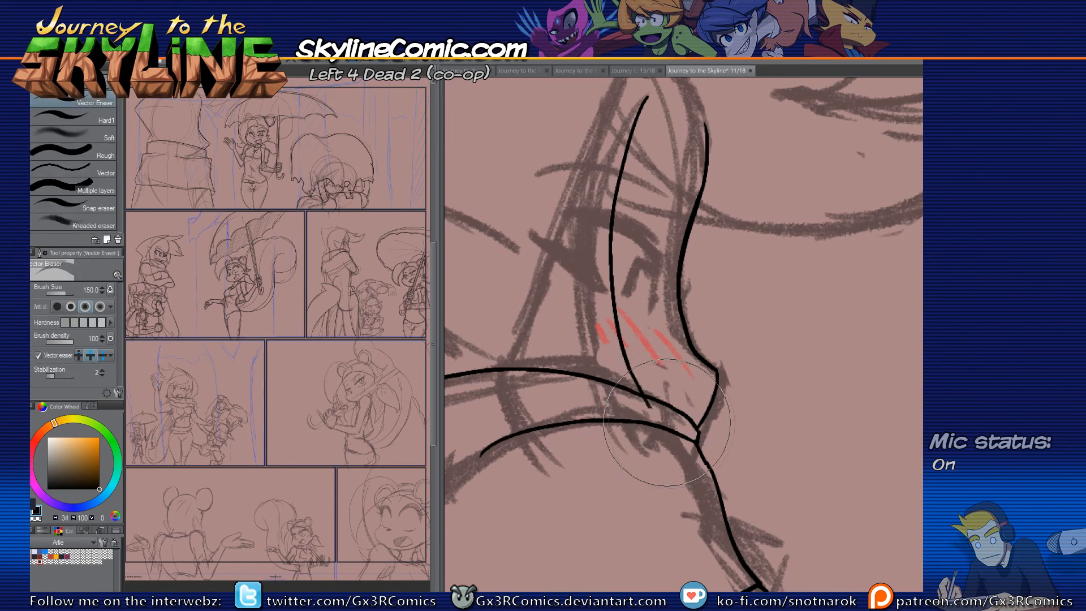
drag(678, 90, 680, 259)
drag(650, 320, 571, 263)
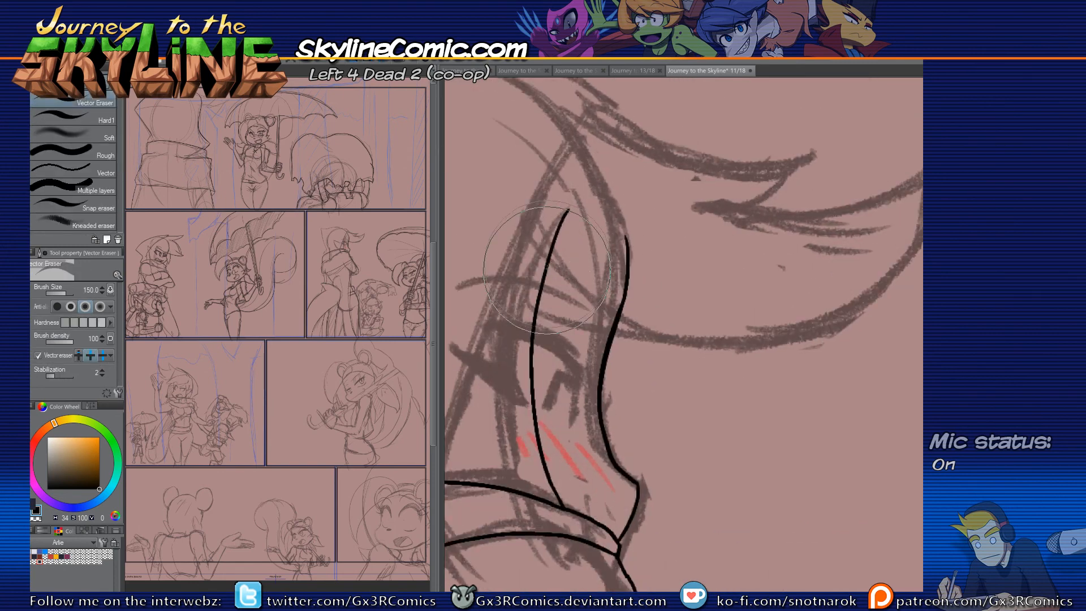
Step: Ink the lower edge of the protruding hair tuft from its tip back across the forehead, redoing the first attempt
key(p)
drag(595, 307, 566, 355)
mouse_move(490, 249)
mouse_down()
mouse_move(669, 397)
mouse_move(900, 242)
mouse_move(496, 320)
mouse_move(820, 344)
mouse_move(902, 186)
mouse_move(899, 232)
mouse_move(896, 193)
mouse_up()
key(ctrl+z)
key(ctrl+z)
mouse_move(907, 189)
mouse_down()
mouse_move(902, 223)
mouse_move(732, 379)
mouse_move(498, 261)
mouse_up()
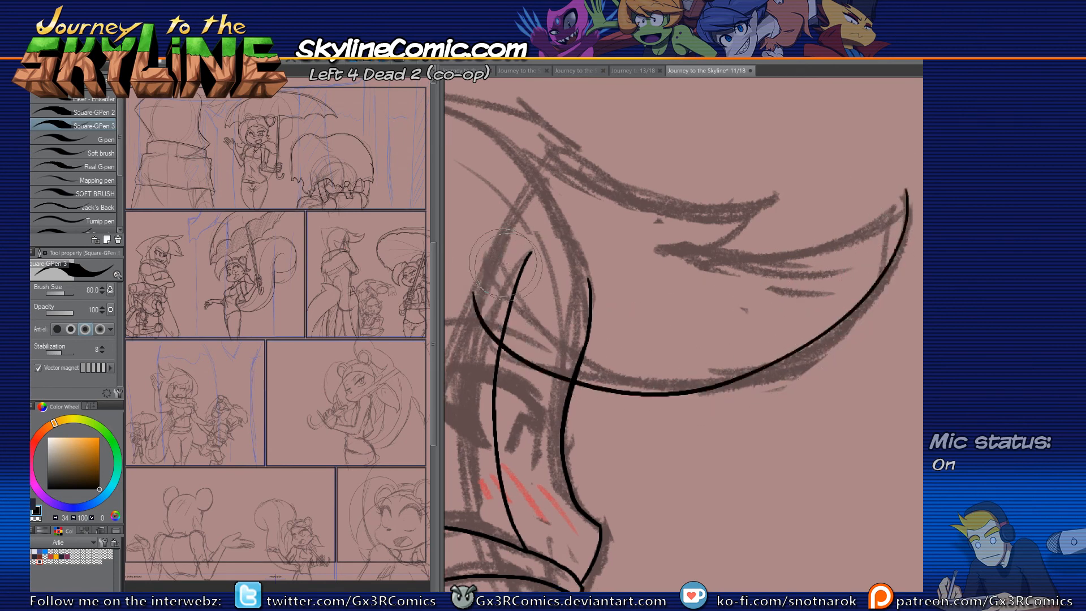
drag(613, 318, 650, 382)
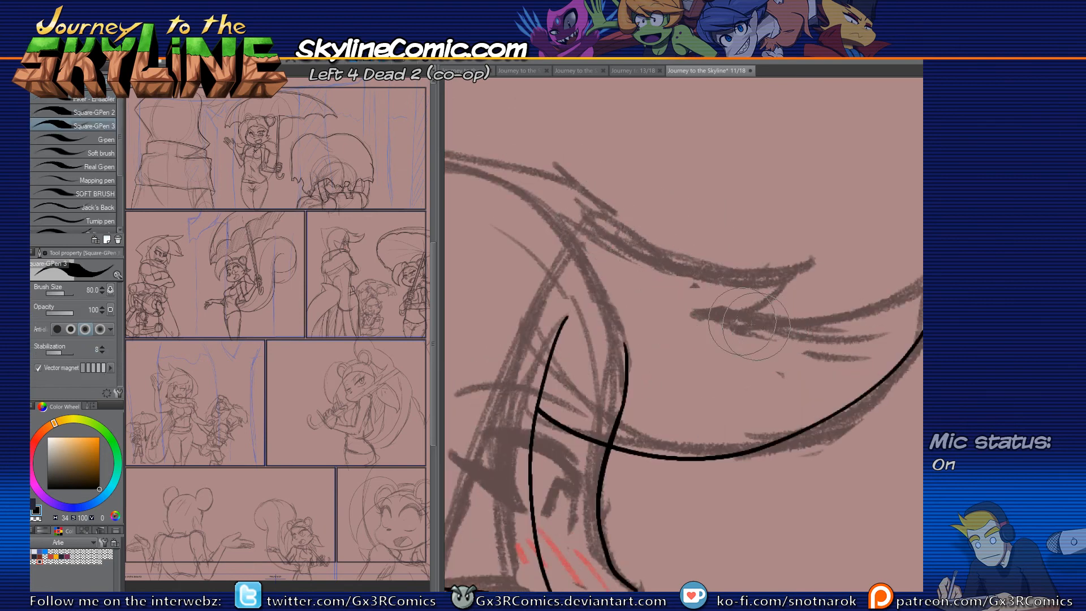
Step: Ink the hair tuft's upper edge with its two pointed tips and erase the crossing ends
mouse_move(590, 213)
mouse_down()
mouse_move(812, 284)
mouse_move(838, 260)
mouse_move(735, 314)
mouse_move(699, 317)
mouse_move(745, 346)
mouse_move(666, 344)
mouse_up()
key(ctrl+z)
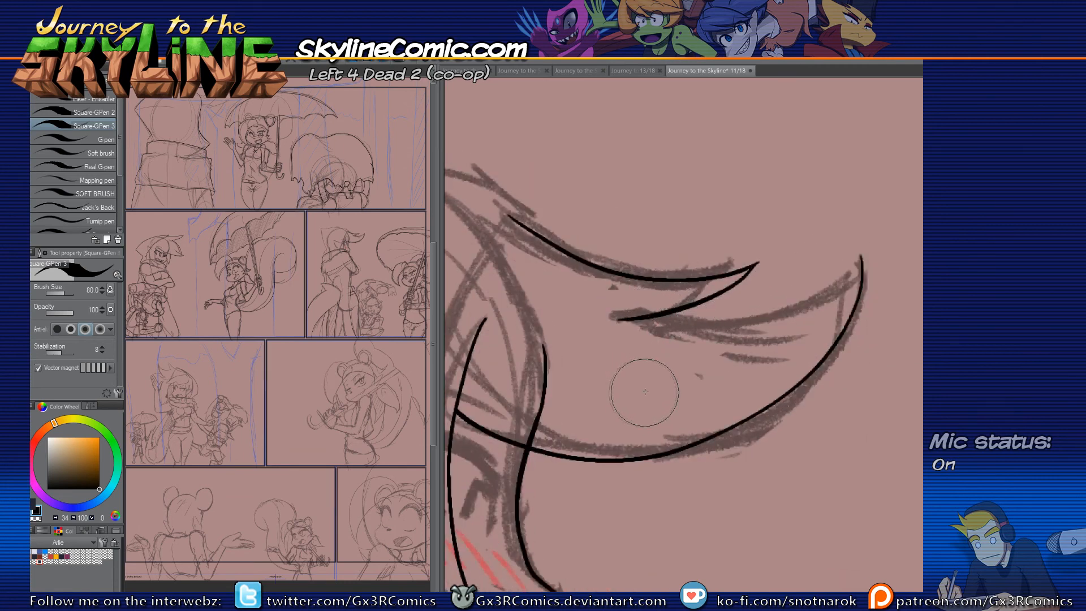
drag(614, 309, 865, 255)
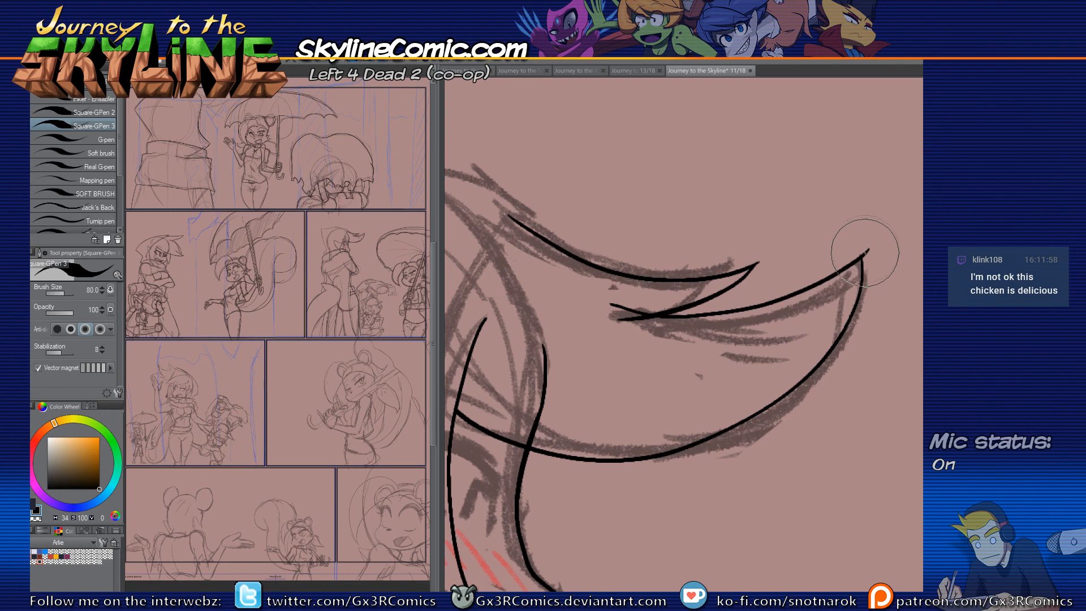
key(e)
click(868, 244)
click(642, 306)
key(p)
drag(556, 354, 679, 293)
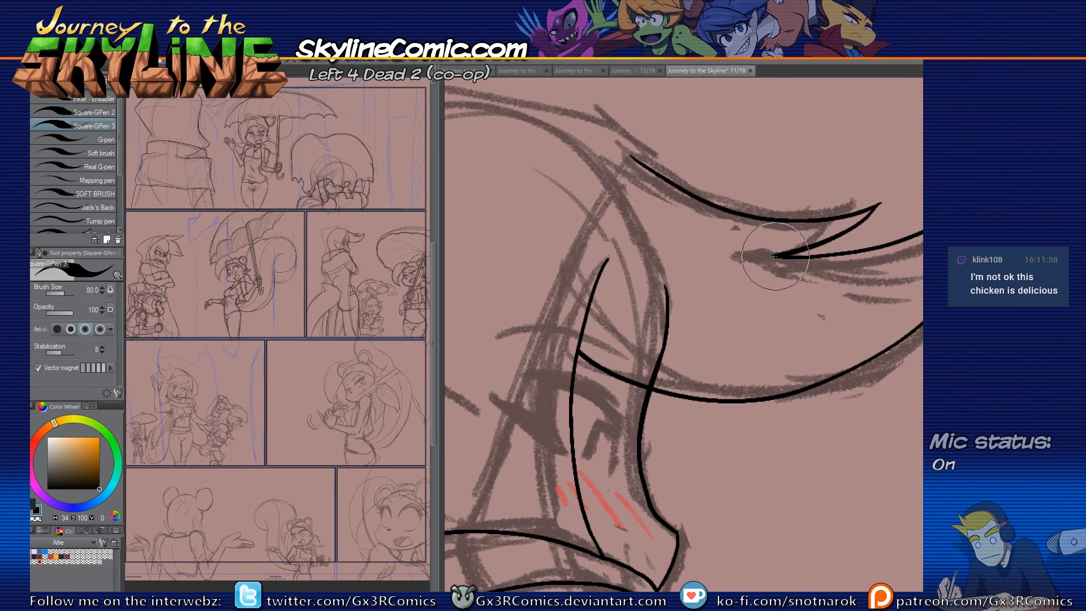
Step: Ink the hood's outline from the face opening over the peaked crown to the upper back edge, trimming overlaps
mouse_move(634, 281)
mouse_down()
mouse_move(679, 344)
mouse_move(748, 126)
mouse_move(730, 141)
mouse_move(628, 424)
mouse_move(644, 485)
mouse_up()
key(e)
key(p)
drag(631, 248, 618, 328)
key(e)
mouse_move(730, 198)
mouse_down()
mouse_move(769, 204)
mouse_move(744, 176)
mouse_move(568, 156)
mouse_move(744, 169)
mouse_move(689, 165)
mouse_move(682, 126)
mouse_move(563, 139)
mouse_move(724, 138)
mouse_move(777, 109)
mouse_move(658, 133)
mouse_move(482, 127)
mouse_move(511, 135)
mouse_move(484, 132)
mouse_move(471, 236)
mouse_move(478, 174)
mouse_move(479, 263)
mouse_move(492, 288)
mouse_move(482, 252)
mouse_move(556, 445)
mouse_up()
key(p)
key(ctrl+z)
mouse_move(553, 406)
mouse_down()
mouse_move(513, 238)
mouse_move(557, 434)
mouse_up()
drag(584, 396, 634, 270)
key(ctrl+z)
drag(561, 263, 559, 354)
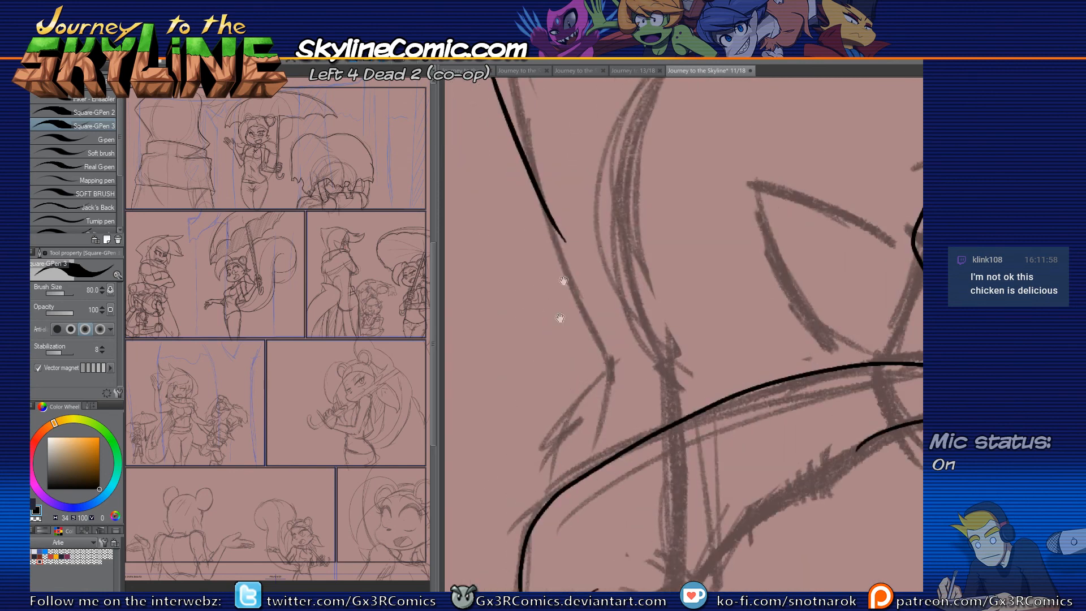
Step: Ink the lower back of the hood down to the cowl and erase the overshooting ends at the fold
mouse_move(556, 231)
mouse_down()
mouse_move(603, 339)
mouse_move(576, 385)
mouse_move(594, 407)
mouse_up()
mouse_move(643, 349)
mouse_down()
mouse_move(592, 390)
mouse_move(554, 547)
mouse_up()
key(e)
click(550, 525)
click(592, 406)
key(p)
Step: Ink the rounded tip of the pointed shape on the side of the hood, redoing the first stroke
drag(741, 320, 590, 377)
mouse_move(655, 233)
mouse_down()
mouse_move(584, 235)
mouse_move(579, 283)
mouse_up()
key(ctrl+z)
mouse_move(680, 263)
mouse_down()
mouse_move(633, 238)
mouse_move(607, 289)
mouse_up()
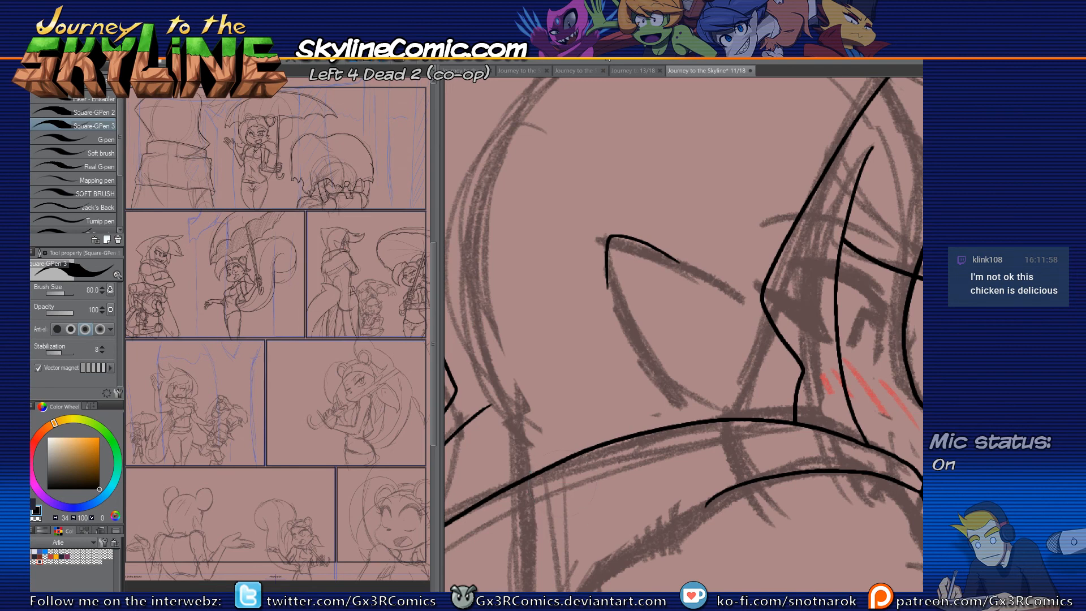
Step: Examine the inked hooded figure from hood to legs and the sketched crouching character beside it
scroll(588, 269, down, 3)
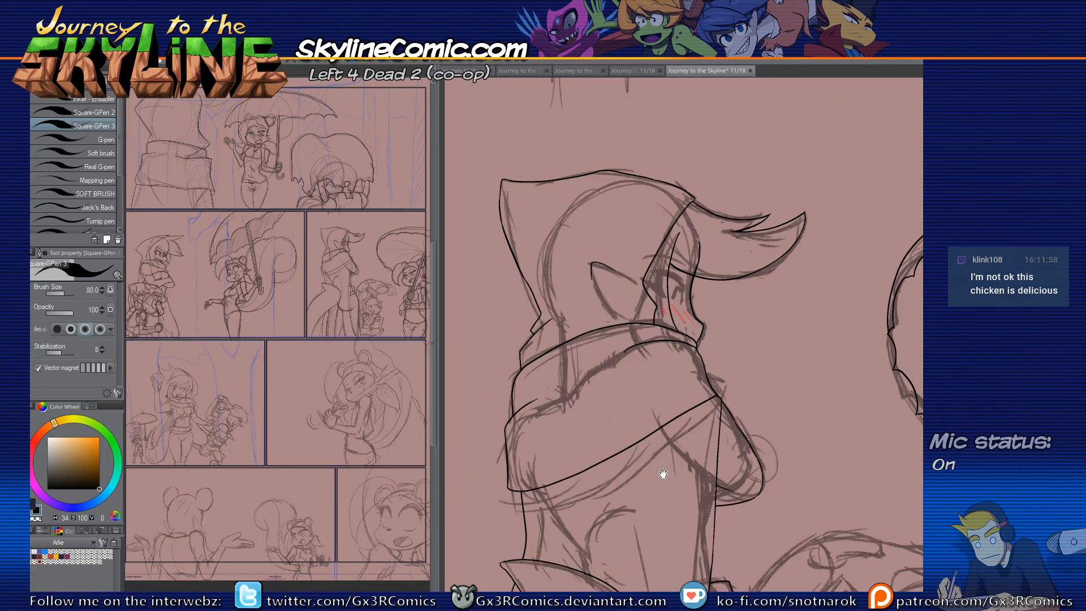
drag(663, 473, 618, 373)
drag(623, 479, 642, 322)
drag(637, 514, 625, 346)
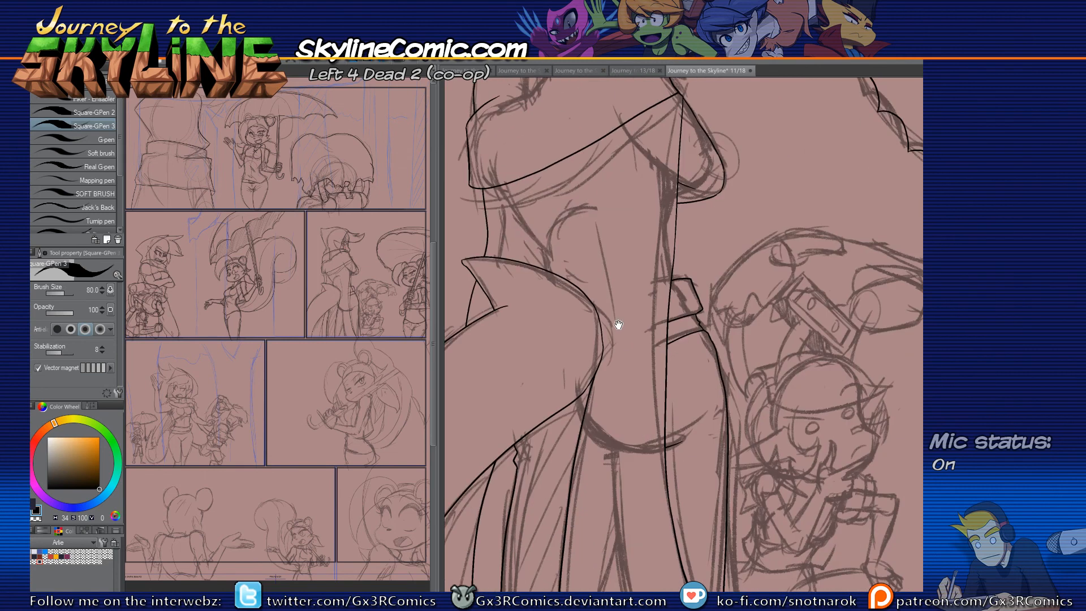
drag(665, 299, 662, 330)
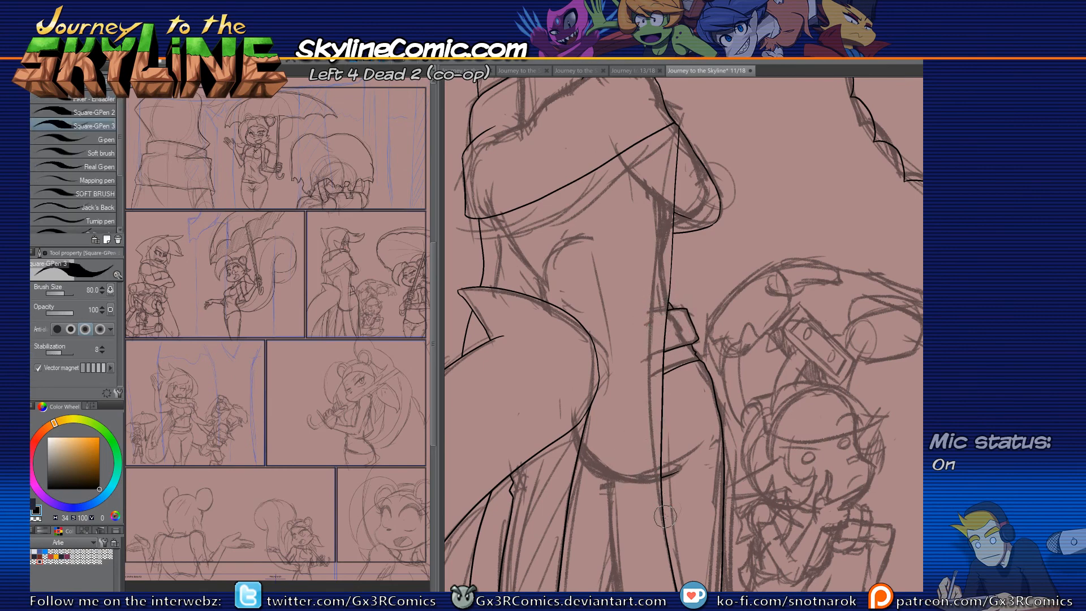
drag(665, 515, 724, 374)
drag(643, 447, 626, 399)
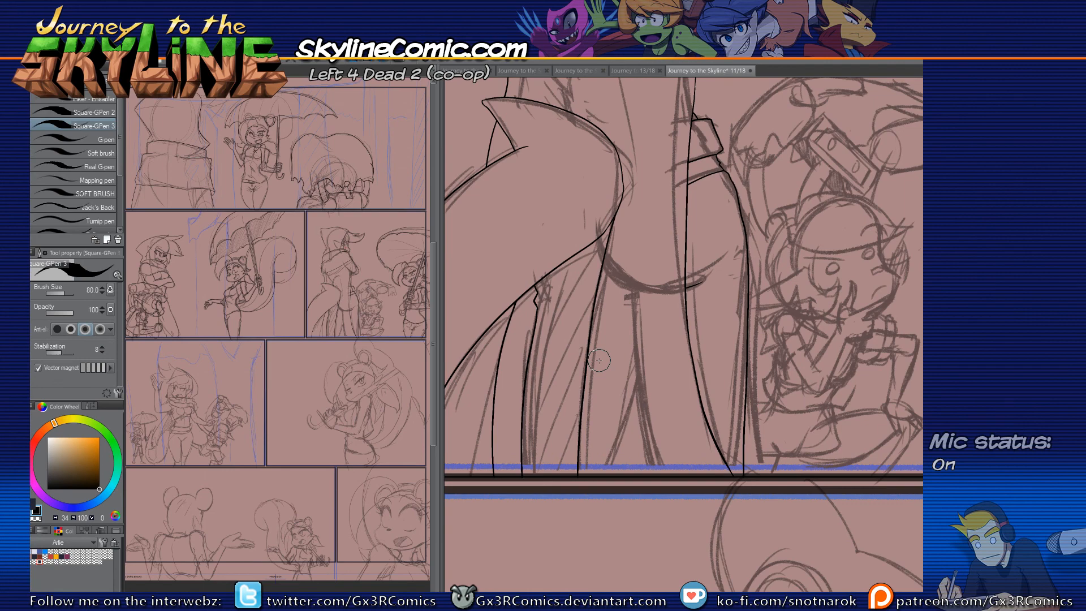
scroll(673, 350, up, 4)
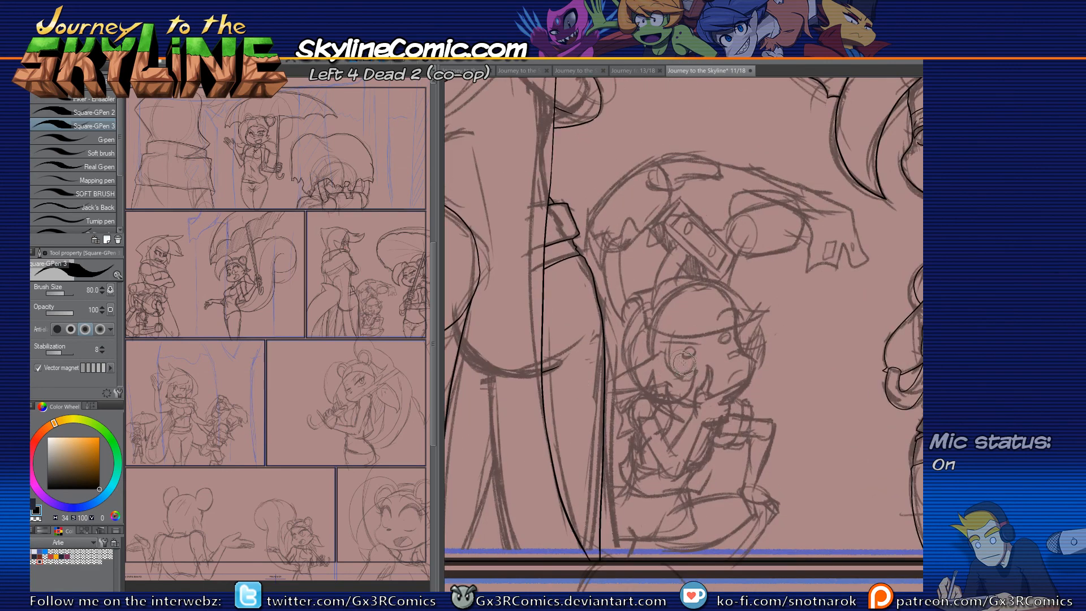
drag(701, 333, 630, 337)
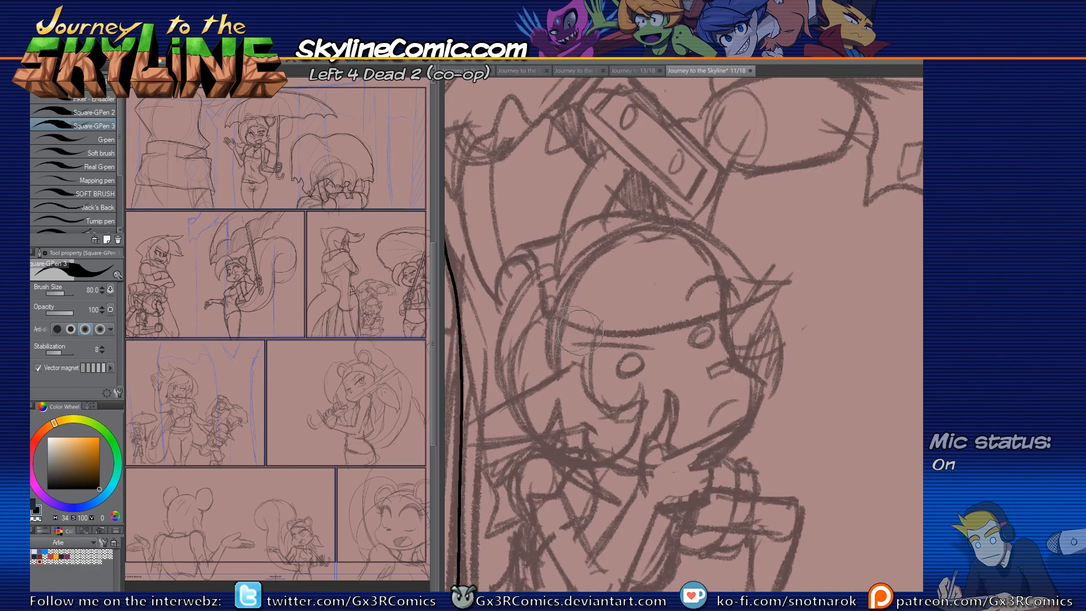
Step: Ink the cap shape on the crouching character's head, from the curved lower edge over the crown to the pointed tip
mouse_move(549, 314)
mouse_down()
mouse_move(686, 324)
mouse_move(791, 277)
mouse_up()
key(ctrl+z)
mouse_move(548, 315)
mouse_down()
mouse_move(665, 331)
mouse_move(792, 275)
mouse_up()
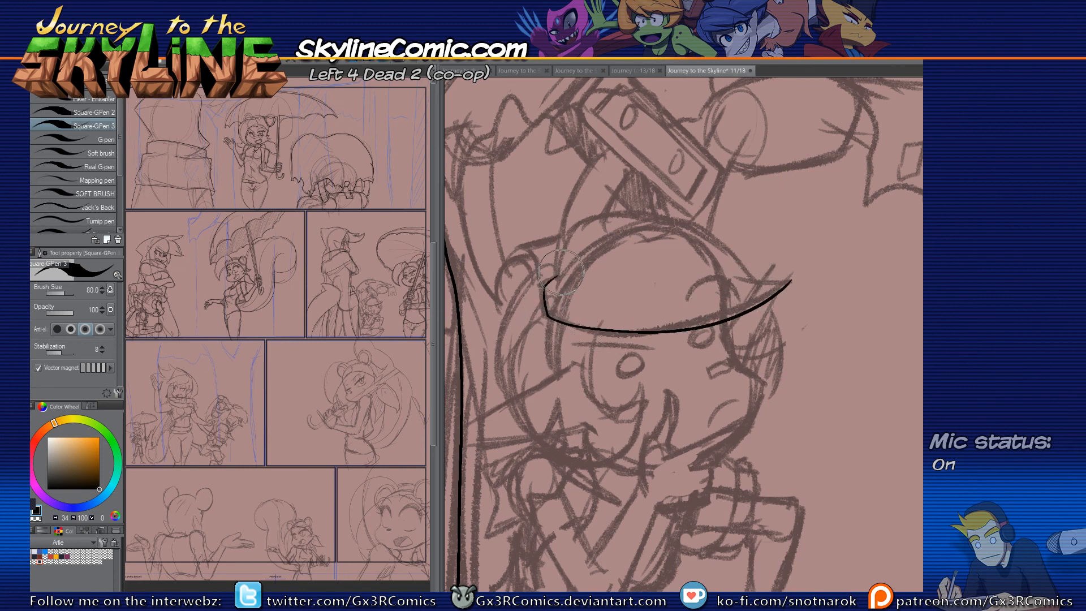
drag(604, 228, 761, 272)
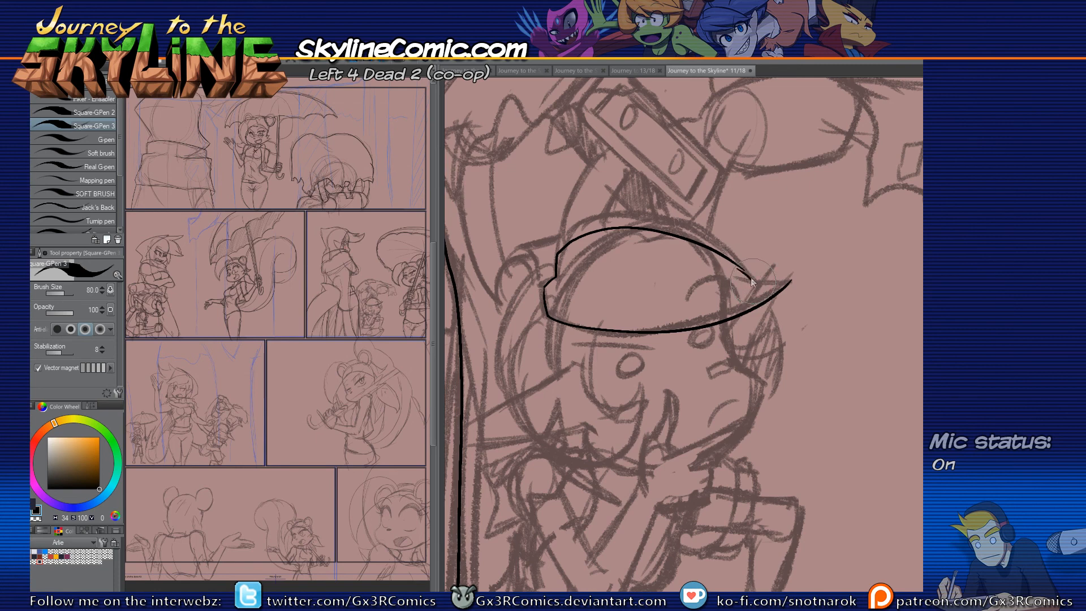
drag(728, 281, 803, 273)
key(ctrl+z)
Step: Ink the outer and inner curves of the large curl beside the crouching character's face and trim the overlaps at the cap
mouse_move(583, 234)
mouse_down()
mouse_move(591, 202)
mouse_move(498, 309)
mouse_move(485, 407)
mouse_up()
key(ctrl+z)
mouse_move(583, 224)
mouse_down()
mouse_move(503, 309)
mouse_move(651, 370)
mouse_up()
key(ctrl+z)
mouse_move(581, 222)
mouse_down()
mouse_move(515, 266)
mouse_move(650, 374)
mouse_up()
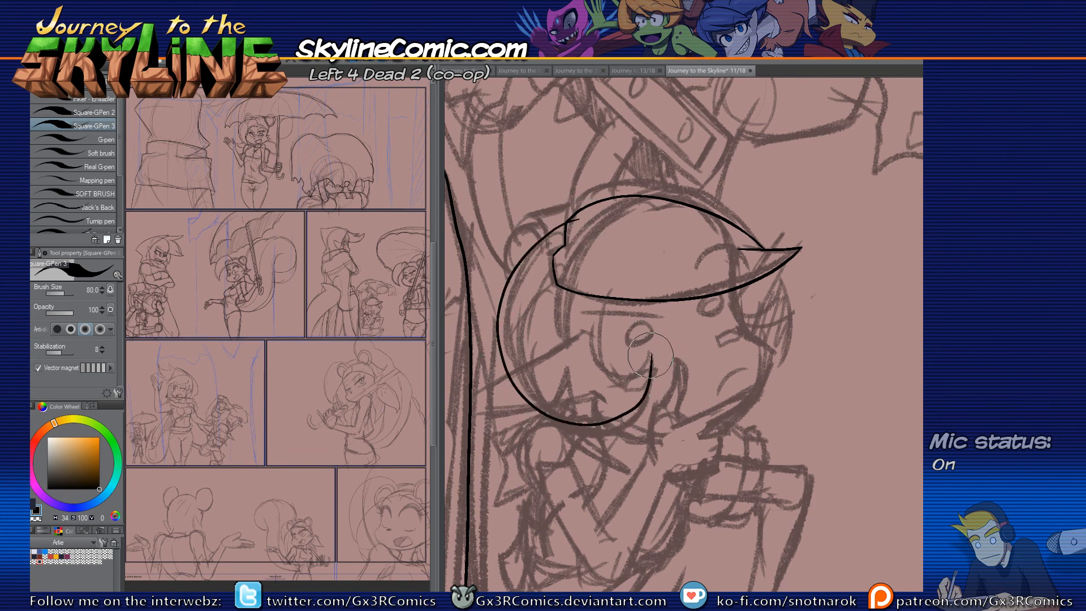
mouse_move(583, 297)
mouse_down()
mouse_move(595, 369)
mouse_move(628, 281)
mouse_up()
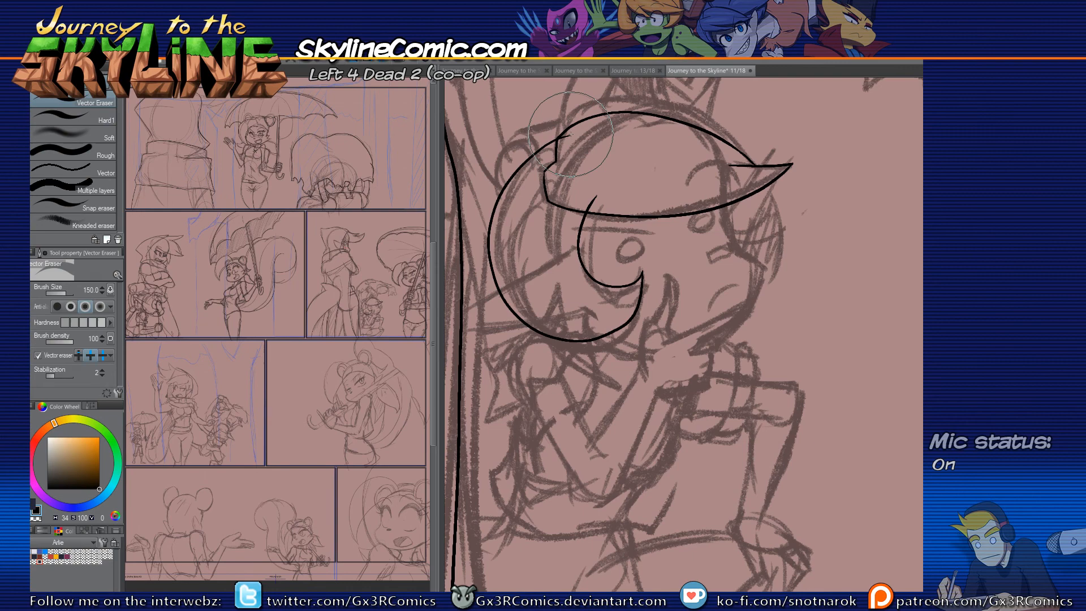
drag(555, 148, 570, 289)
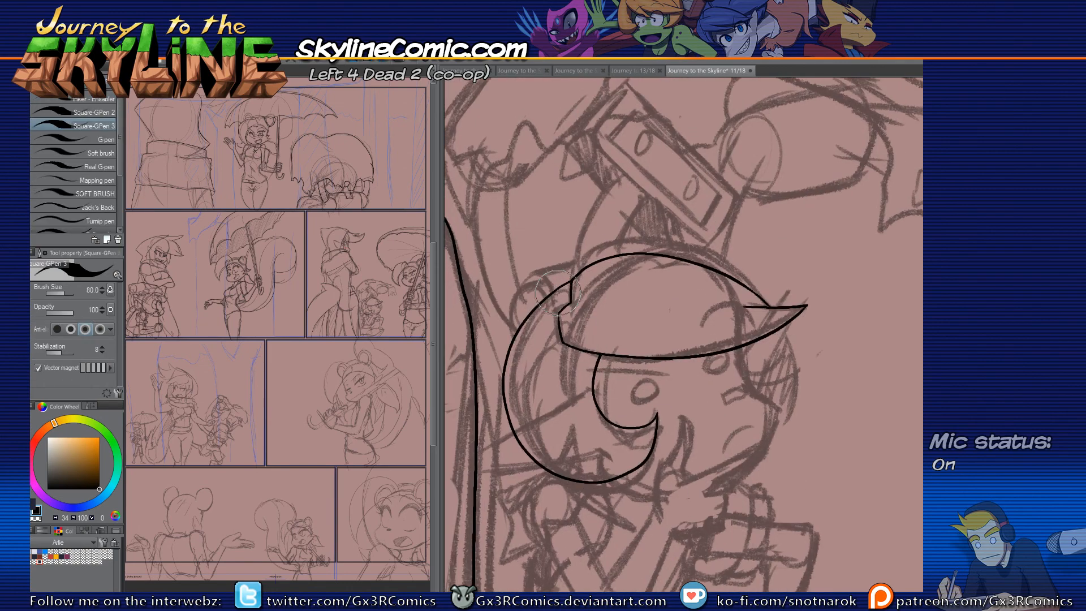
Step: Ink the upper end of the curl up to the cap's crown and erase the overshoot
mouse_move(536, 291)
mouse_down()
mouse_move(503, 371)
mouse_move(505, 396)
mouse_move(522, 366)
mouse_move(507, 387)
mouse_move(503, 373)
mouse_move(507, 419)
mouse_move(586, 477)
mouse_move(657, 426)
mouse_up()
key(e)
click(510, 398)
key(p)
drag(645, 392, 643, 318)
key(ctrl+z)
mouse_move(498, 338)
mouse_down()
mouse_move(550, 411)
mouse_move(624, 411)
mouse_move(644, 333)
mouse_move(630, 356)
mouse_move(595, 333)
mouse_move(605, 282)
mouse_up()
key(e)
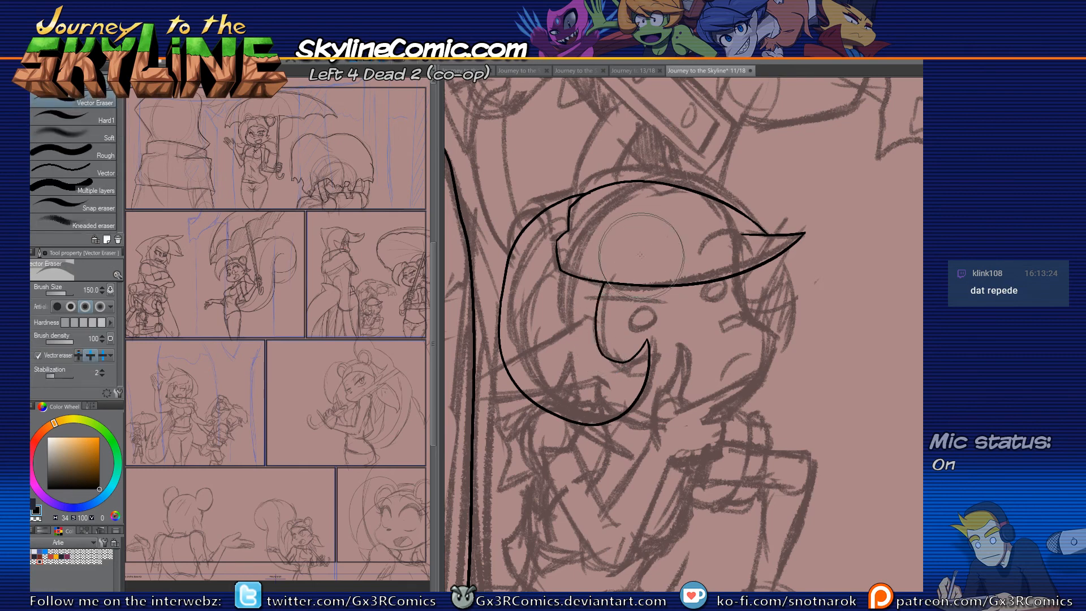
click(594, 195)
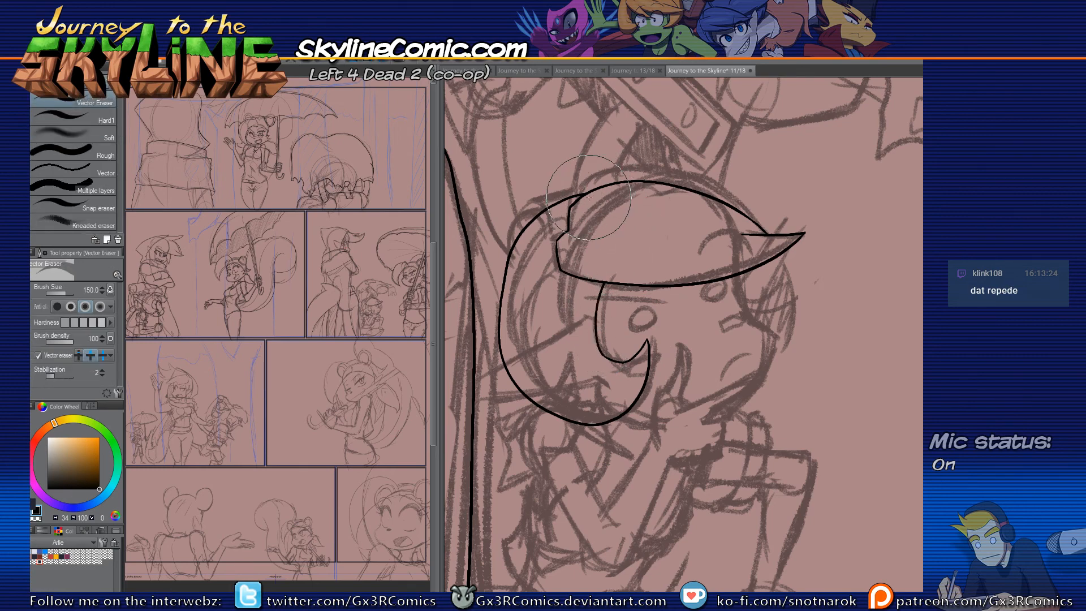
Step: Ink the two curved lines rising from the cap to the tilted rectangular block and erase their overlapping ends
key(p)
drag(546, 236, 549, 341)
mouse_move(577, 301)
mouse_down()
mouse_move(598, 238)
mouse_move(630, 207)
mouse_up()
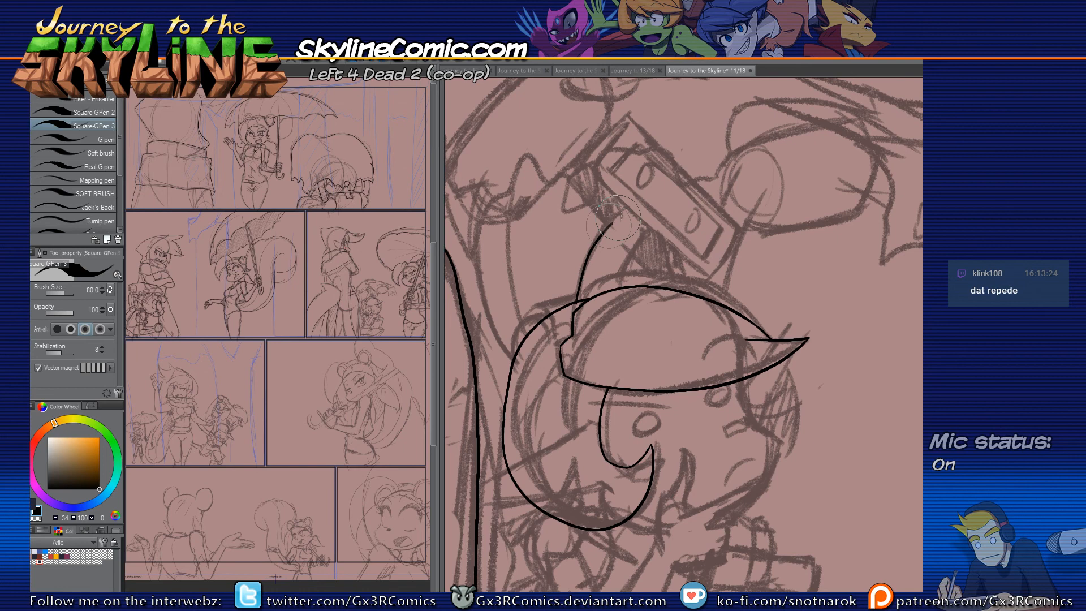
key(e)
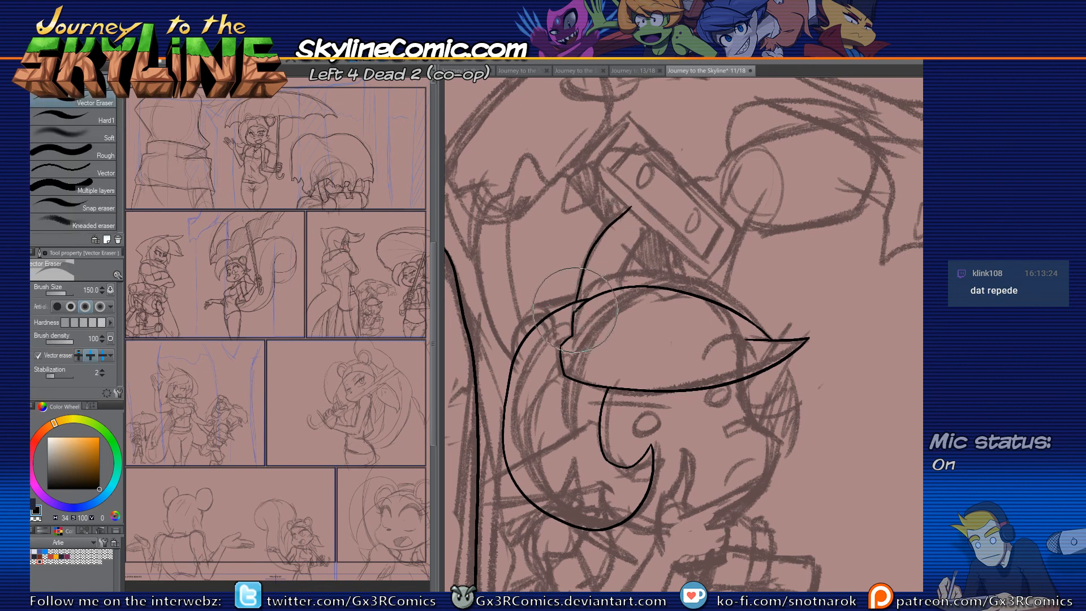
key(p)
drag(619, 277, 653, 236)
key(e)
click(592, 243)
key(p)
drag(574, 307, 627, 206)
key(ctrl+z)
drag(572, 303, 629, 201)
key(e)
click(607, 303)
key(p)
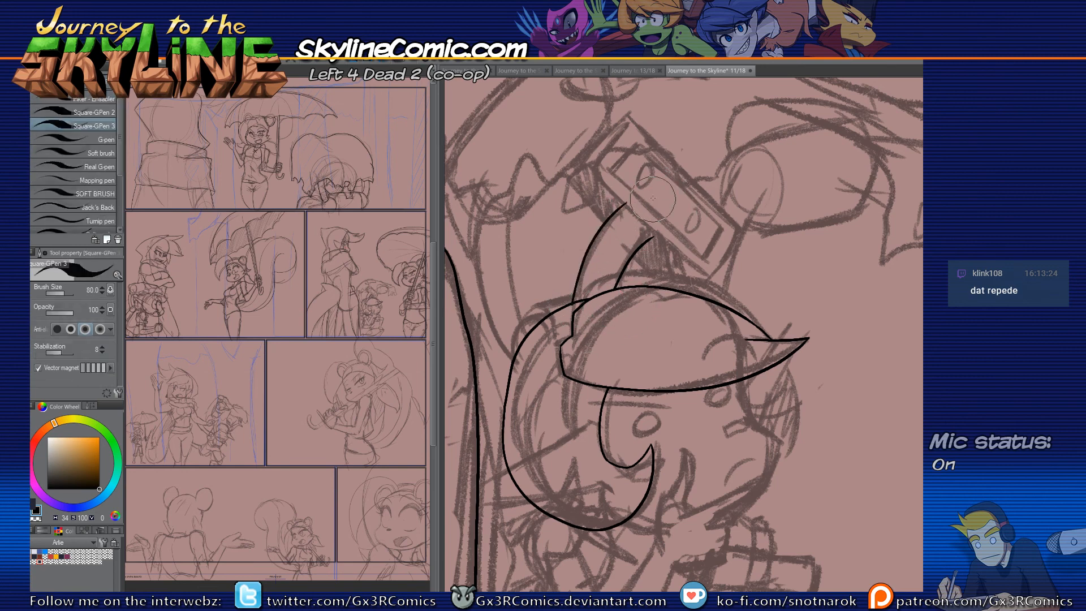
Step: Ink the two long edges and the lower short edge of the tilted rectangular block, trimming the curved lines that cross it
mouse_move(612, 201)
mouse_down()
mouse_move(582, 202)
mouse_move(671, 295)
mouse_up()
key(ctrl+z)
drag(547, 156, 660, 282)
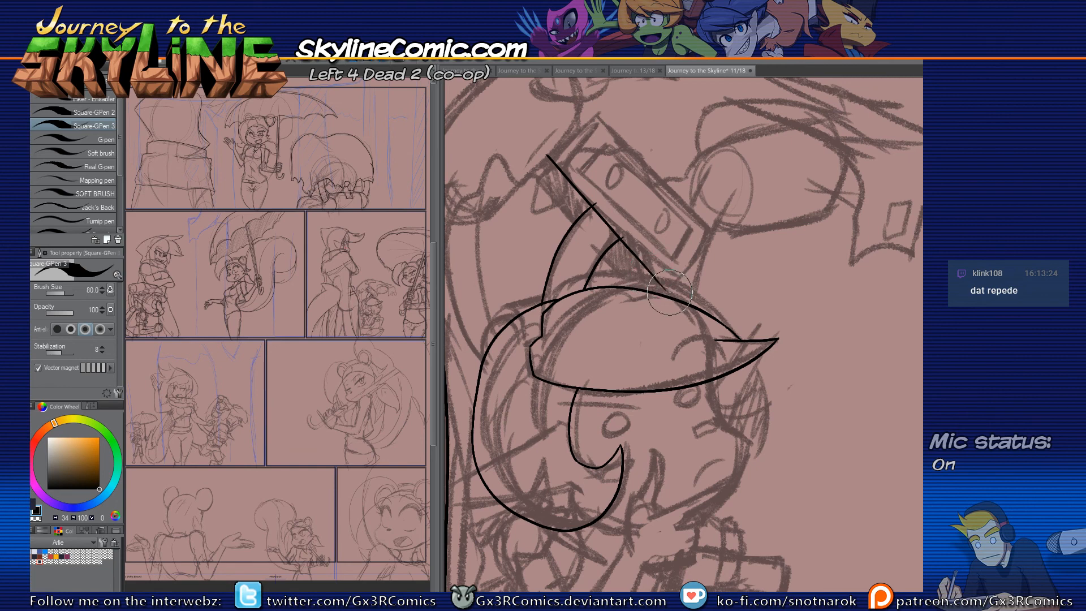
scroll(664, 277, up, 1)
mouse_move(656, 300)
mouse_down()
mouse_move(708, 220)
mouse_move(672, 316)
mouse_up()
key(e)
click(577, 307)
key(p)
key(ctrl+z)
key(e)
click(573, 292)
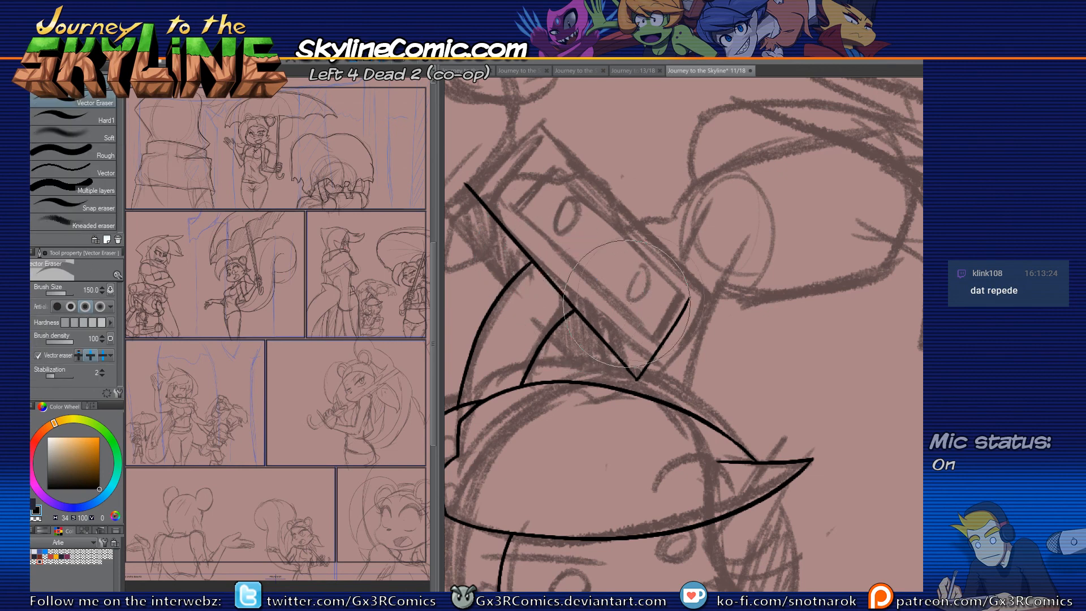
key(p)
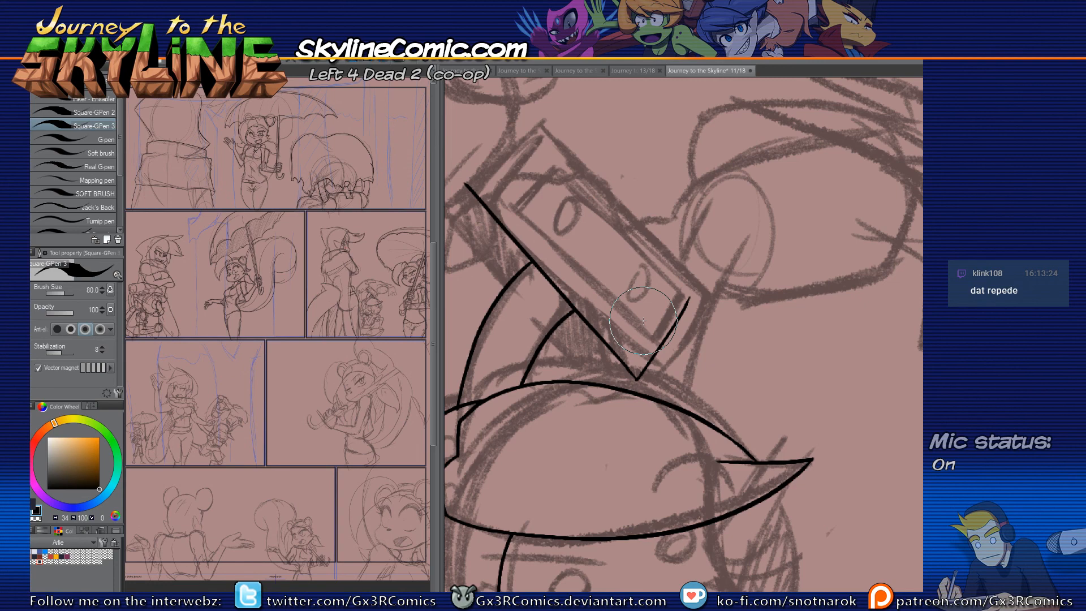
drag(685, 281, 547, 137)
Step: Ink the canopy's ragged lower edge from its pointed end past the block to the torn far end
drag(586, 285, 646, 345)
mouse_move(541, 301)
mouse_down()
mouse_move(622, 297)
mouse_move(603, 271)
mouse_up()
drag(500, 294, 549, 343)
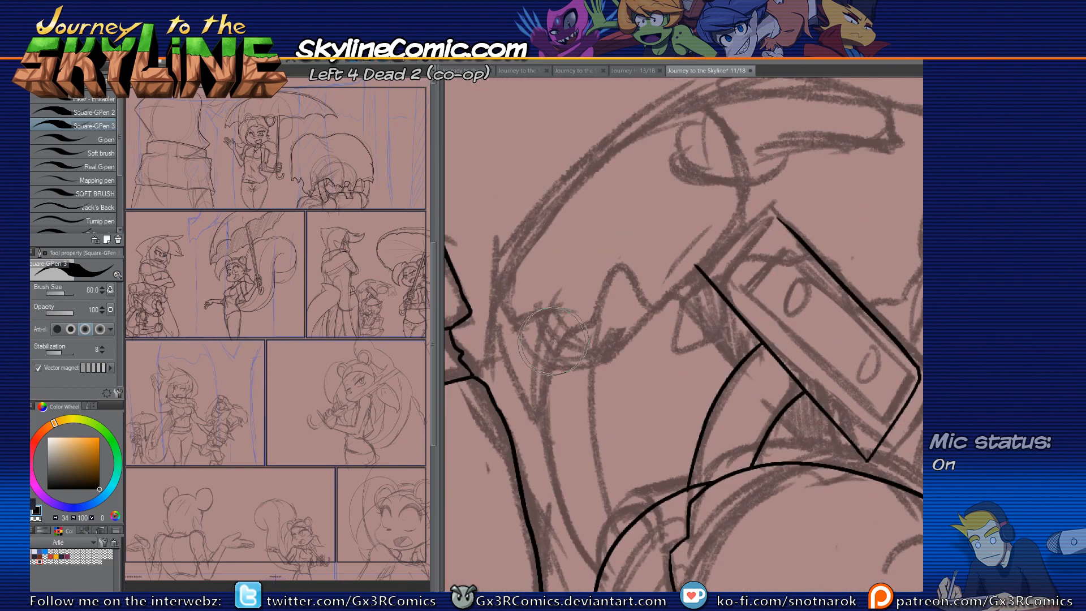
scroll(562, 355, down, 2)
scroll(583, 302, up, 2)
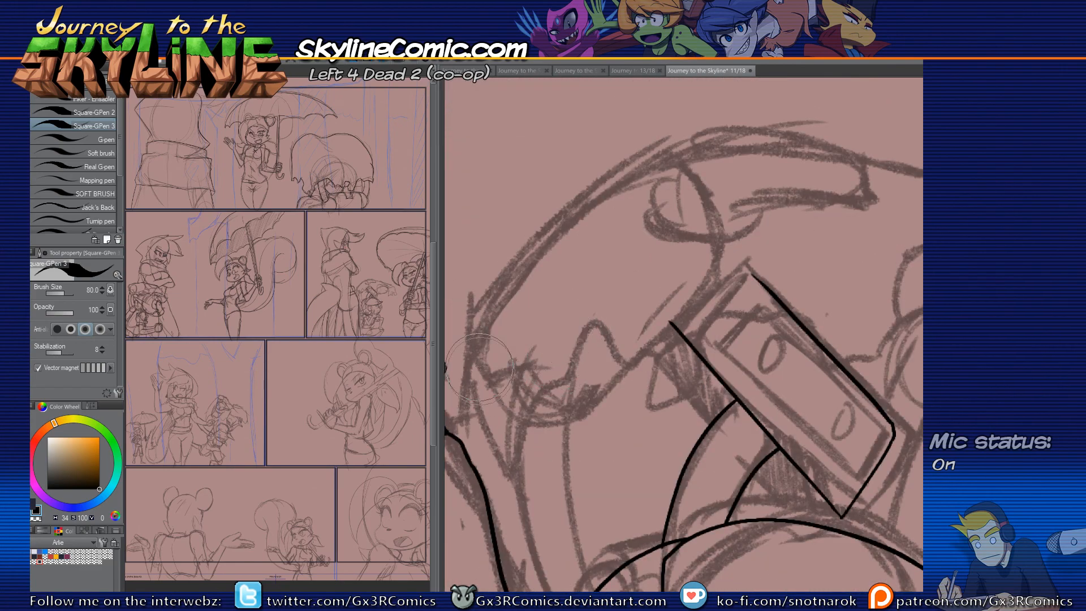
drag(492, 361, 531, 255)
mouse_move(516, 218)
mouse_down()
mouse_move(509, 333)
mouse_move(515, 292)
mouse_move(545, 365)
mouse_move(566, 310)
mouse_move(631, 282)
mouse_move(643, 243)
mouse_move(673, 260)
mouse_up()
mouse_move(709, 253)
mouse_down()
mouse_move(559, 325)
mouse_move(545, 362)
mouse_move(608, 291)
mouse_move(695, 322)
mouse_move(766, 320)
mouse_move(784, 249)
mouse_move(709, 237)
mouse_move(809, 240)
mouse_move(846, 261)
mouse_move(725, 285)
mouse_move(733, 376)
mouse_move(699, 346)
mouse_move(738, 446)
mouse_move(755, 409)
mouse_up()
mouse_move(763, 422)
mouse_down()
mouse_move(714, 340)
mouse_move(770, 365)
mouse_move(802, 289)
mouse_move(816, 316)
mouse_move(812, 353)
mouse_move(825, 359)
mouse_move(858, 300)
mouse_move(839, 263)
mouse_move(841, 301)
mouse_move(831, 244)
mouse_move(830, 271)
mouse_move(762, 236)
mouse_move(797, 239)
mouse_move(716, 211)
mouse_up()
drag(749, 250, 853, 290)
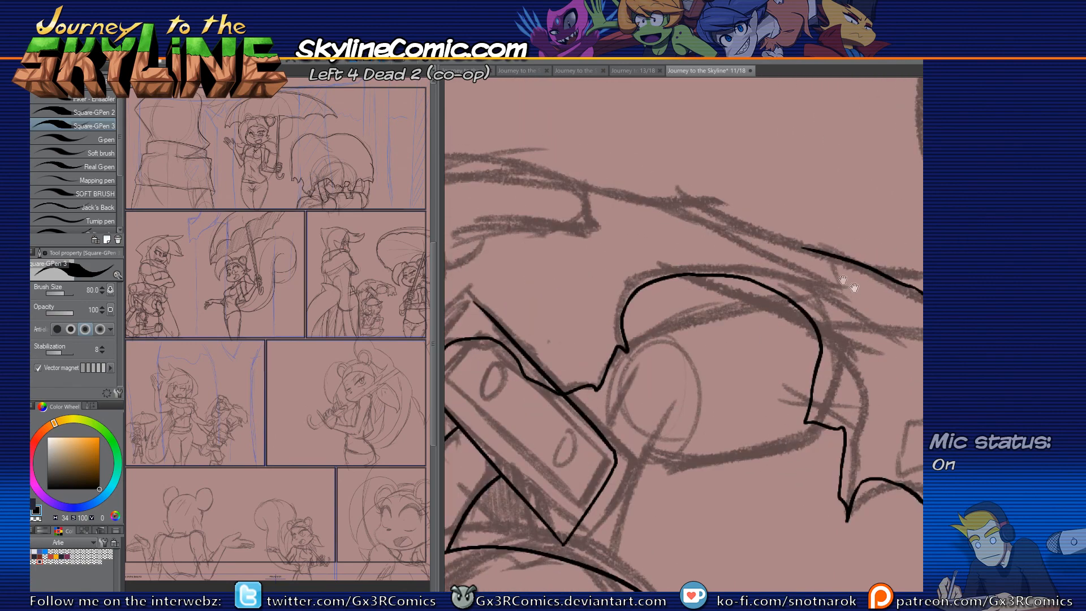
Step: Ink the canopy's upper outline from the torn far end over the arched top down to the opposite point
mouse_move(801, 248)
mouse_down()
mouse_move(632, 217)
mouse_move(696, 230)
mouse_up()
drag(808, 251, 600, 180)
key(e)
key(p)
drag(601, 238, 687, 240)
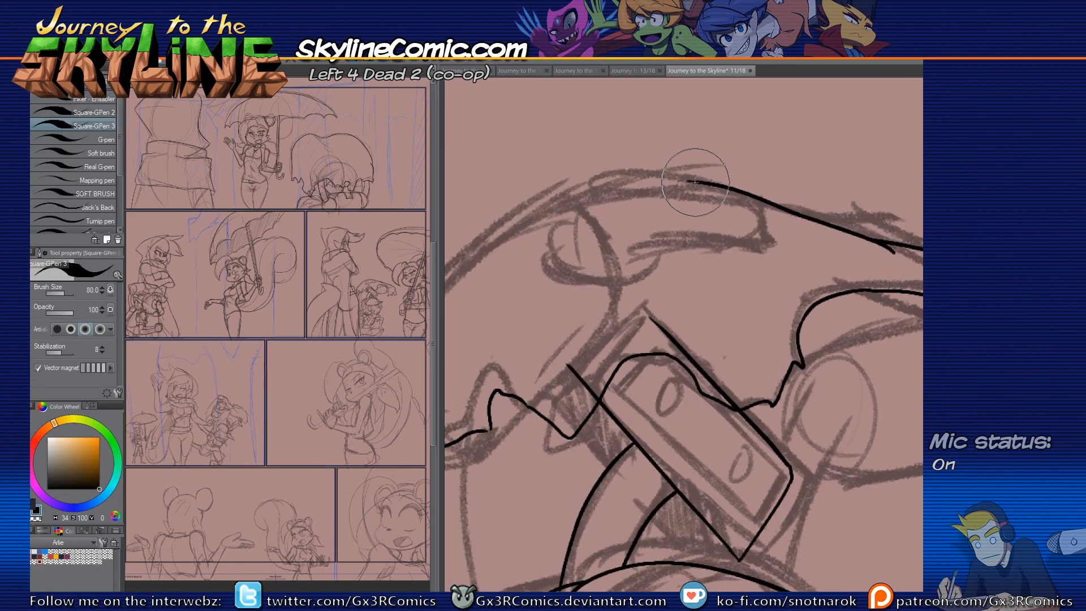
drag(599, 168, 667, 143)
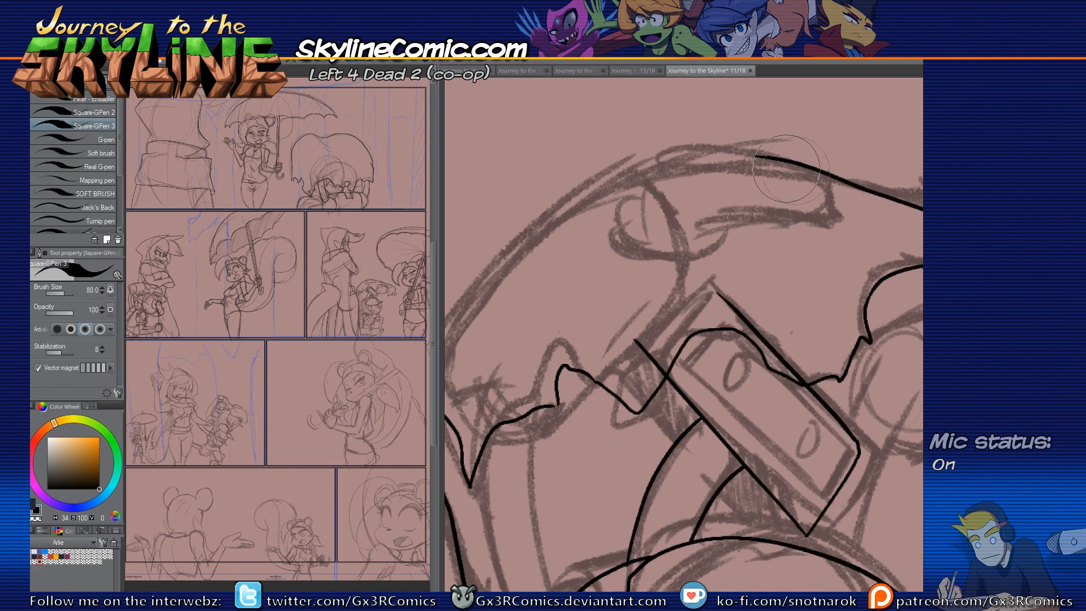
mouse_move(752, 154)
mouse_down()
mouse_move(612, 172)
mouse_move(692, 143)
mouse_move(512, 257)
mouse_move(499, 313)
mouse_up()
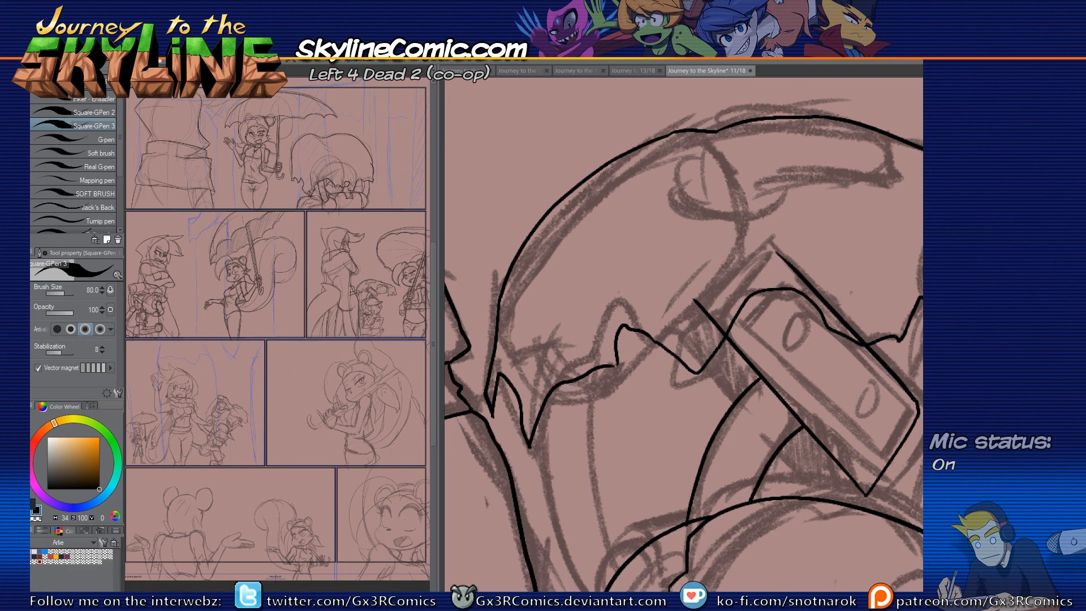
Step: Erase the ends of the block's long edges that overshoot the canopy's ragged edge
key(e)
drag(809, 280, 848, 256)
key(p)
mouse_move(725, 367)
mouse_down()
mouse_move(631, 304)
mouse_move(607, 209)
mouse_up()
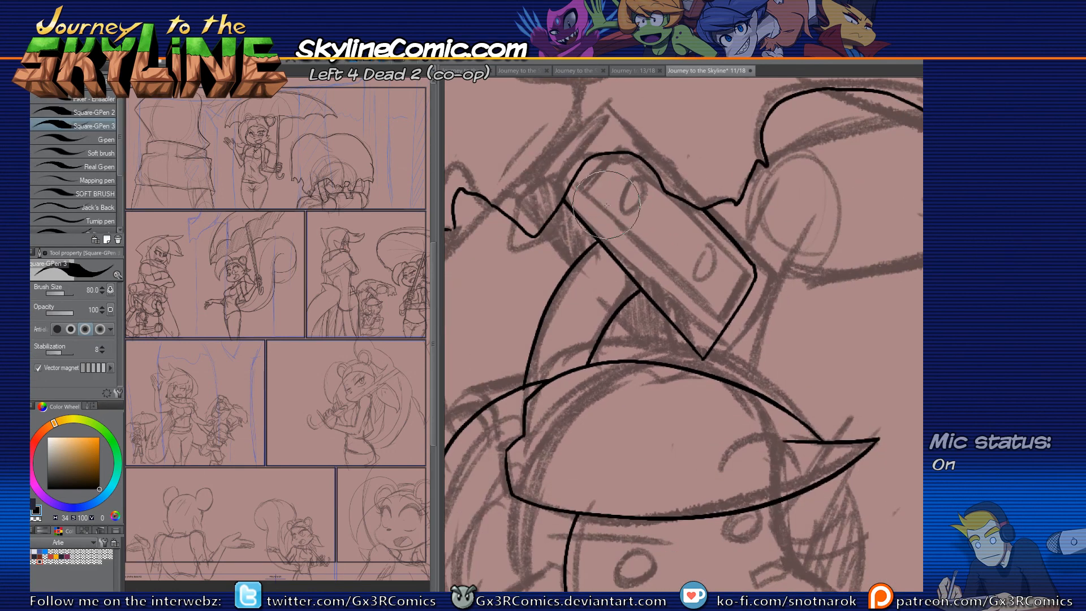
drag(557, 164, 693, 322)
key(ctrl+z)
drag(562, 168, 707, 326)
key(ctrl+z)
drag(556, 160, 705, 342)
key(ctrl+z)
drag(555, 154, 700, 316)
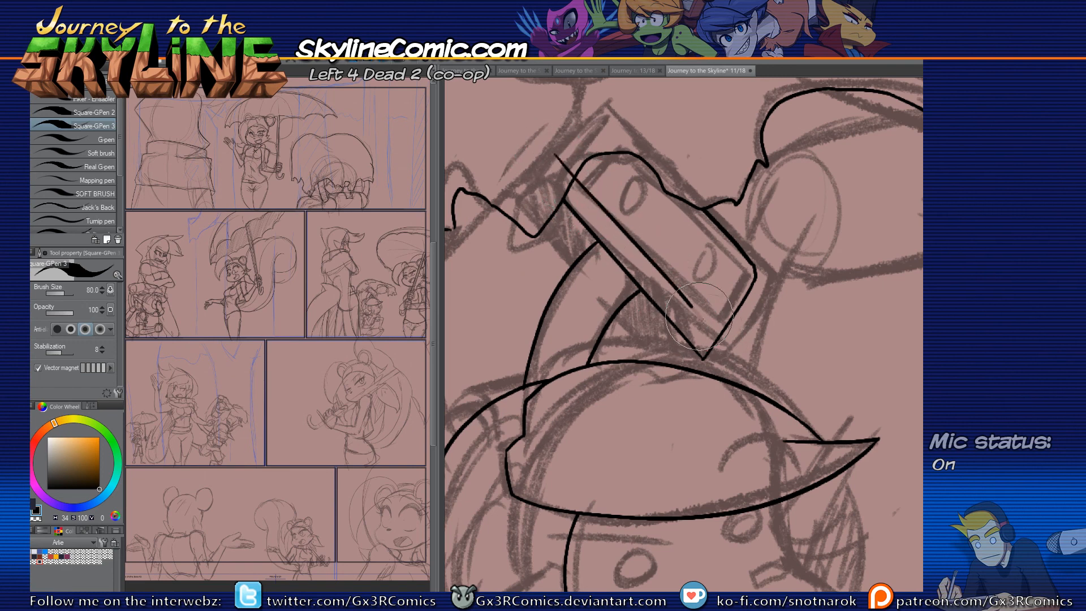
key(ctrl+z)
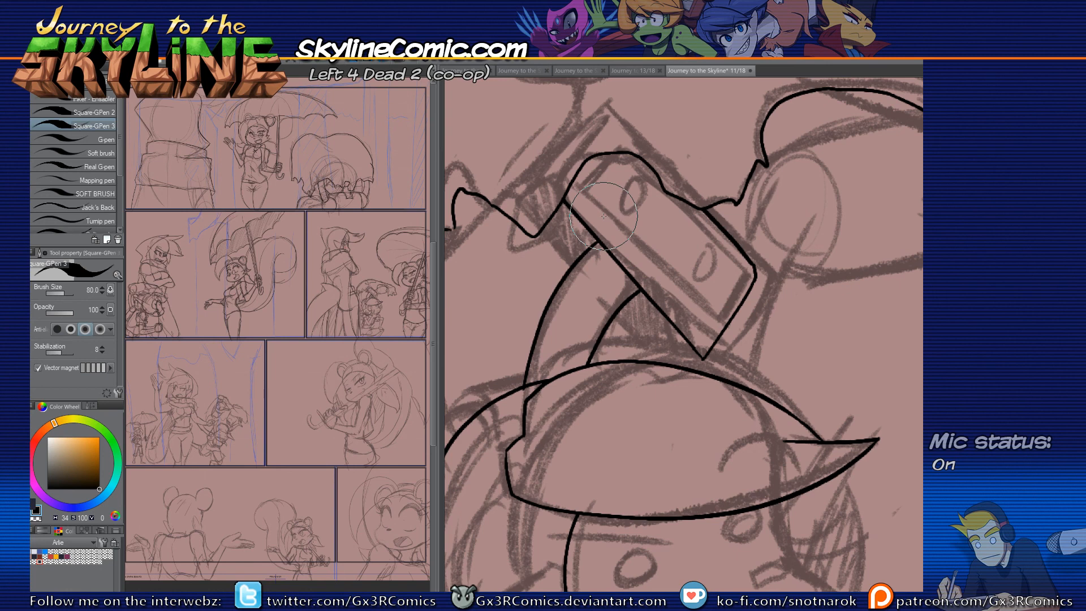
mouse_move(556, 159)
mouse_down()
mouse_move(701, 329)
mouse_move(576, 179)
mouse_move(682, 304)
mouse_up()
key(ctrl+z)
key(ctrl+z)
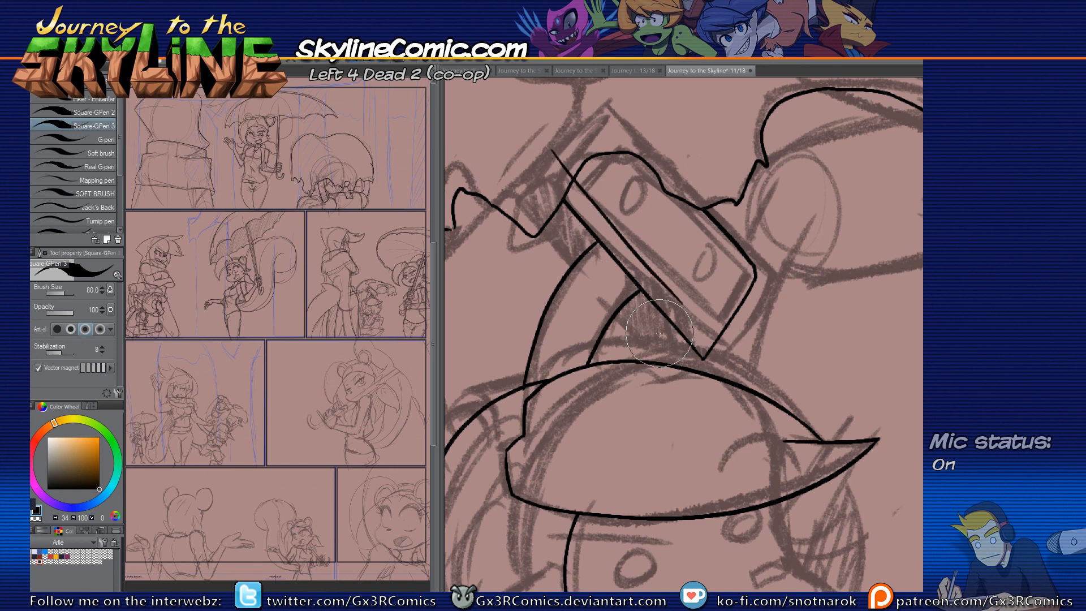
key(ctrl+z)
scroll(652, 298, up, 1)
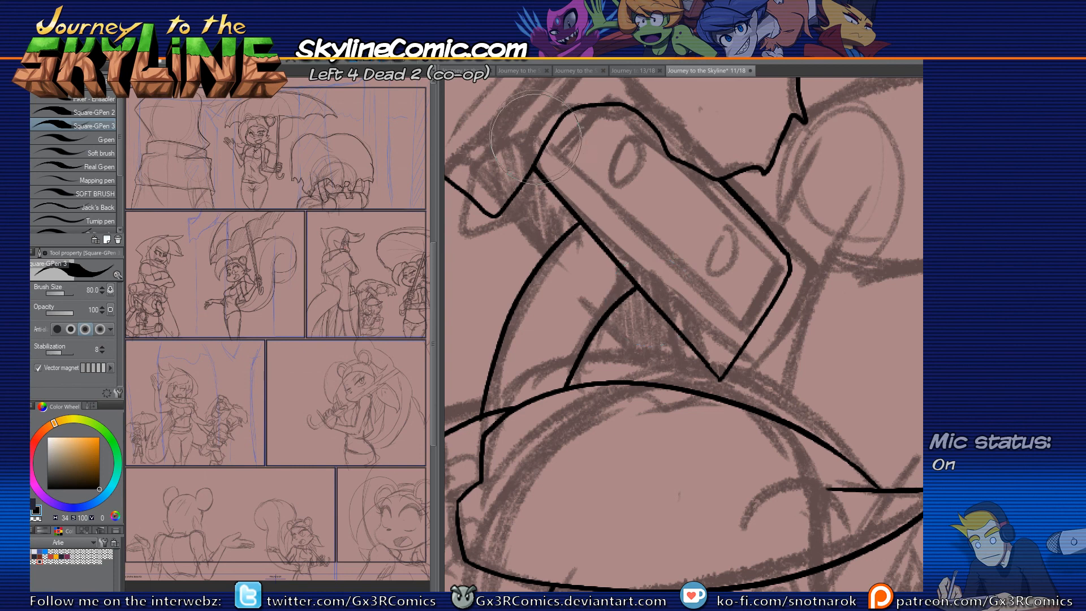
drag(563, 158, 717, 349)
key(ctrl+z)
drag(521, 118, 720, 345)
key(ctrl+z)
drag(526, 111, 715, 341)
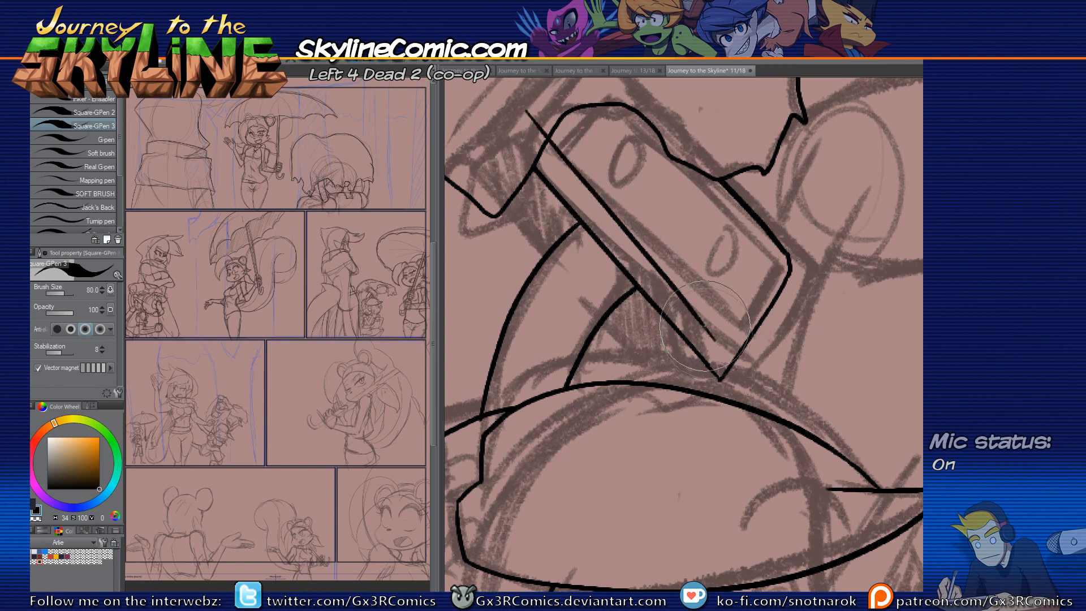
key(ctrl+z)
drag(526, 118, 738, 342)
key(ctrl+z)
Step: Draw the inner border of the tilted block with the Curve tool and erase the overshooting line ends
key(u)
click(87, 120)
mouse_move(512, 108)
mouse_down()
mouse_move(631, 223)
mouse_move(721, 350)
mouse_move(778, 260)
mouse_up()
click(678, 301)
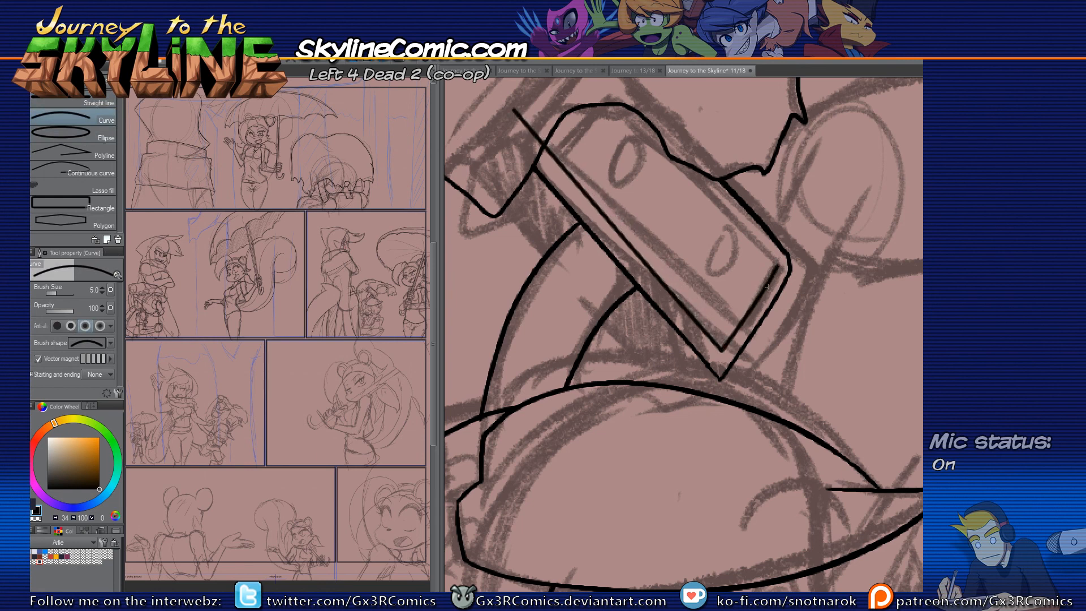
drag(778, 265, 609, 84)
key(e)
mouse_move(540, 137)
mouse_down()
mouse_move(516, 158)
mouse_move(596, 135)
mouse_move(625, 100)
mouse_up()
key(u)
click(625, 100)
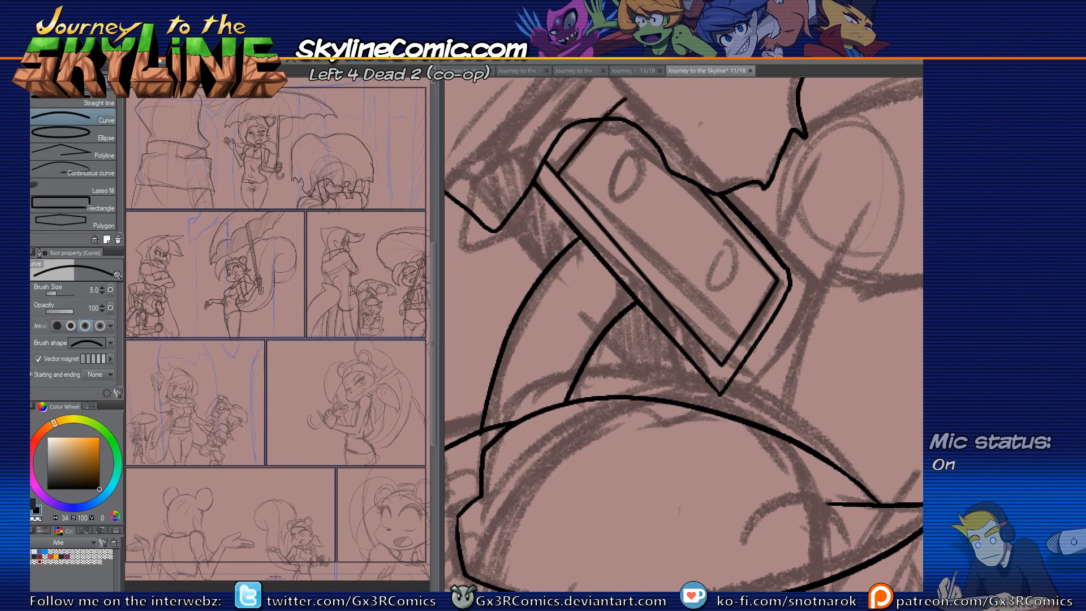
key(e)
drag(618, 104, 628, 111)
drag(558, 158, 545, 174)
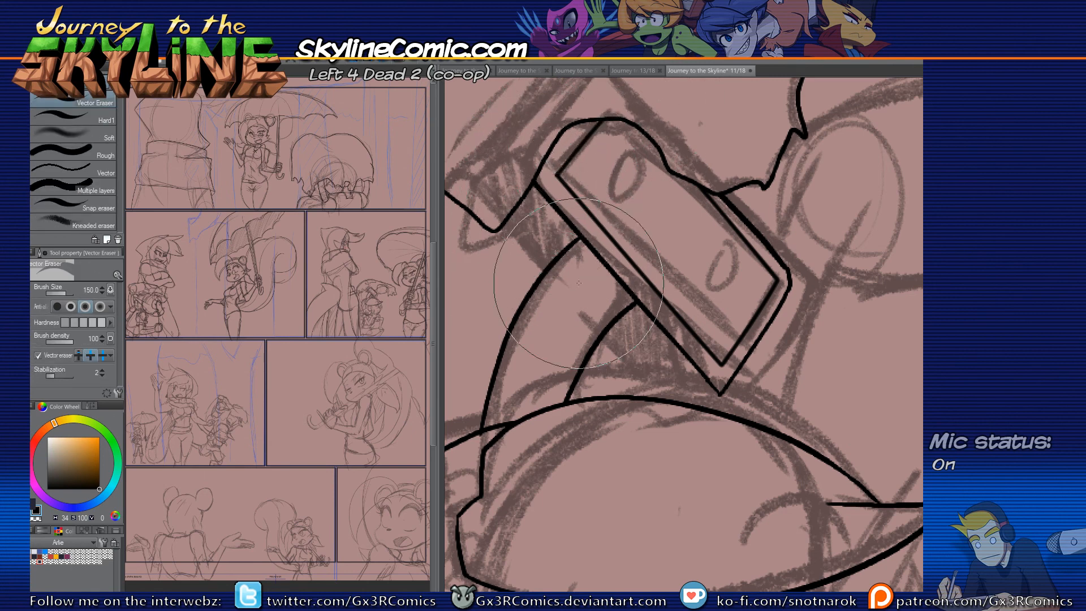
Step: Redraw the lower short side of the block's inner border farther inward and erase the old line
key(u)
drag(717, 311, 662, 297)
drag(660, 342, 711, 258)
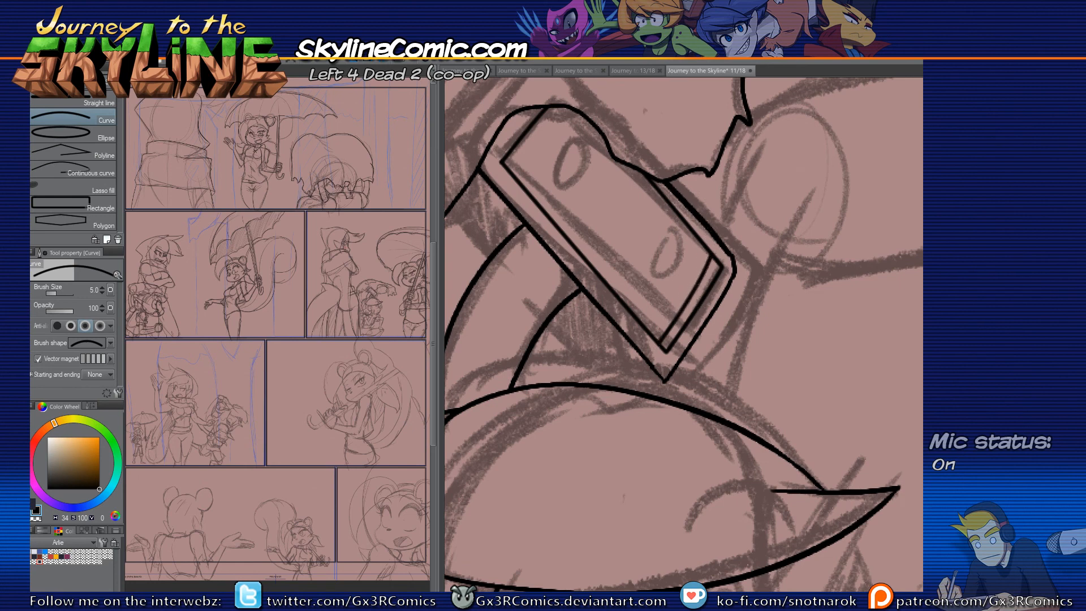
click(685, 303)
key(e)
drag(671, 345, 720, 272)
key(u)
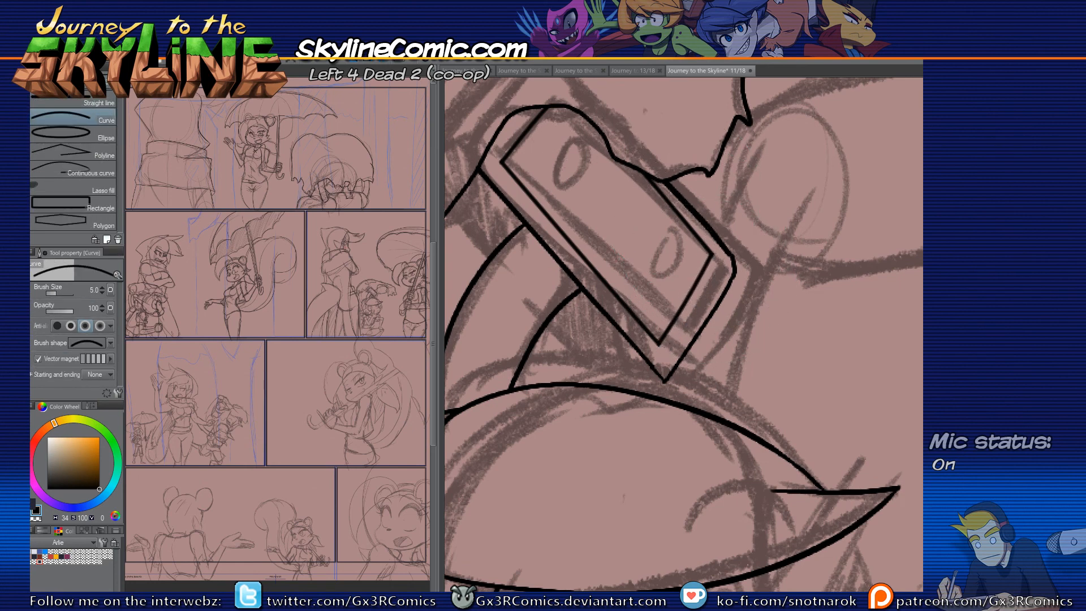
Step: Redraw the upper short side of the block's inner border farther inward and erase the old line and the overshoot
drag(514, 174, 577, 97)
click(545, 134)
key(e)
click(527, 146)
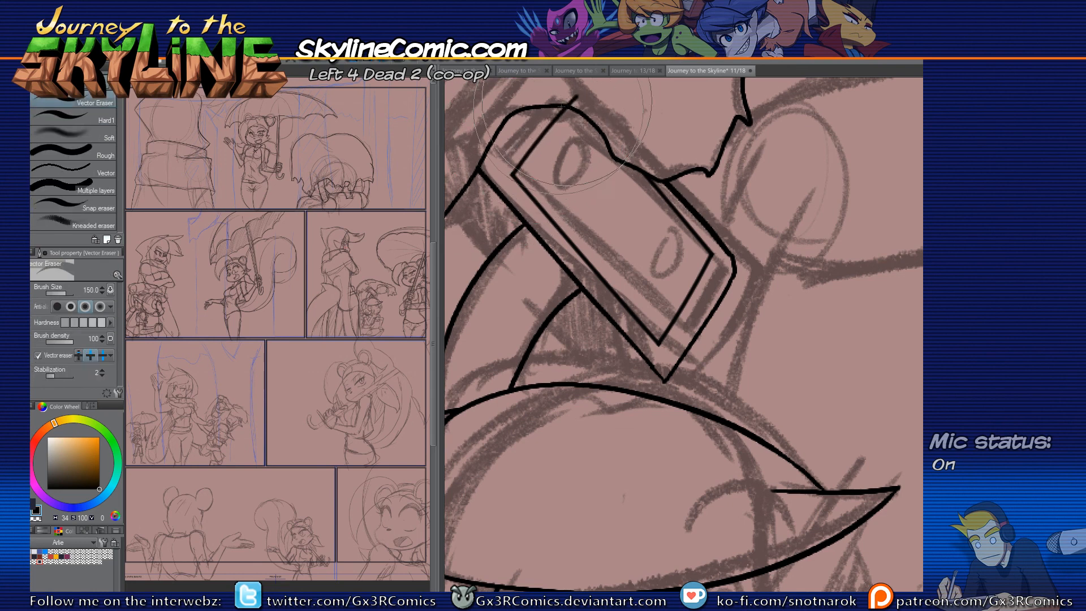
key(u)
key(y)
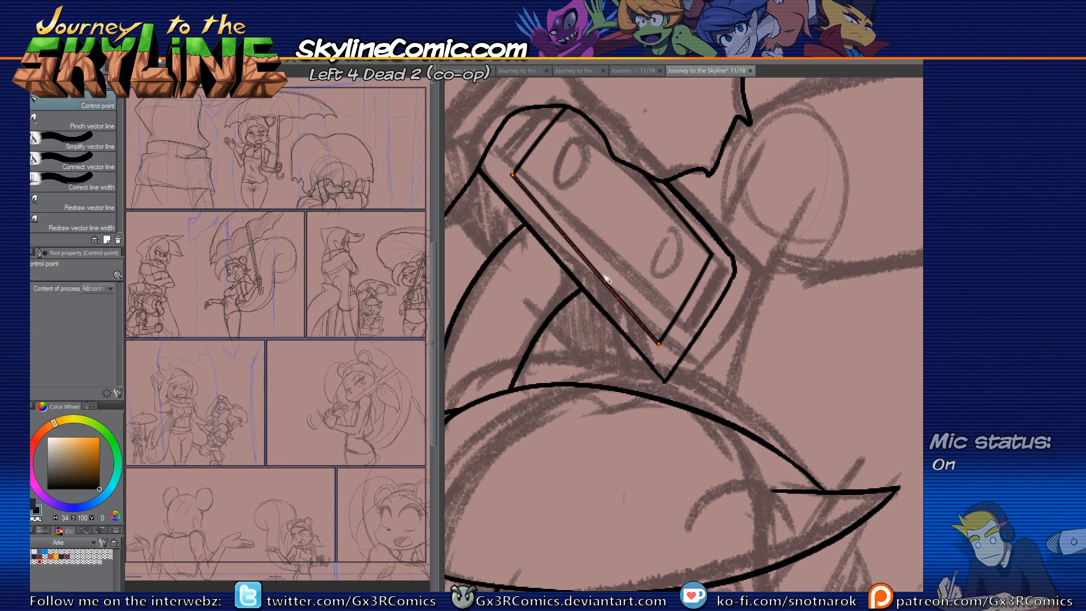
key(u)
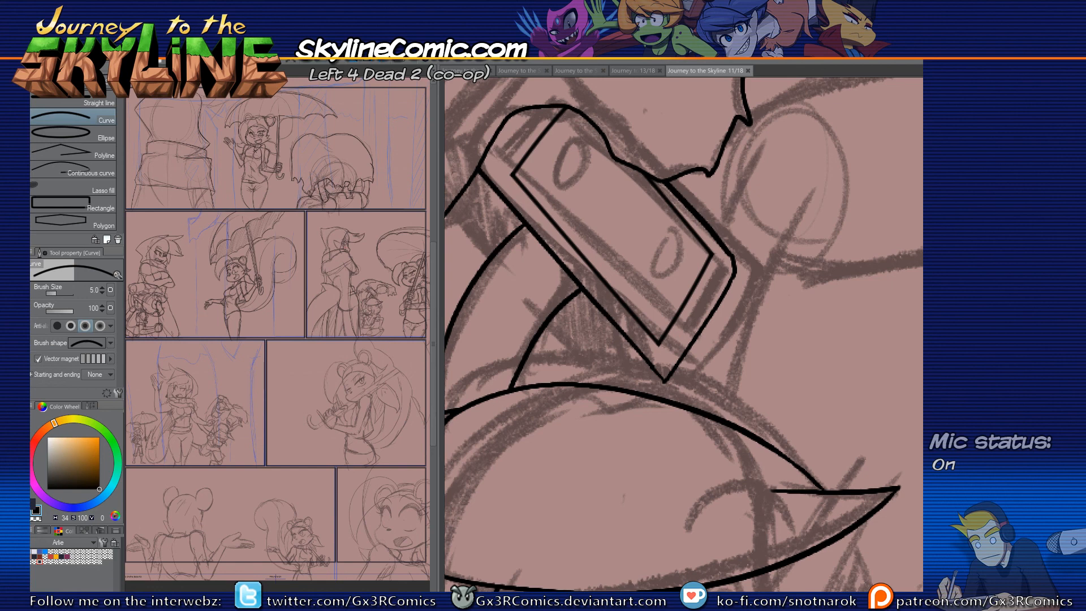
Step: Ink the two curved lines running from the canopy's ragged edge down to the back of the curl, trimming their ends
scroll(642, 210, down, 5)
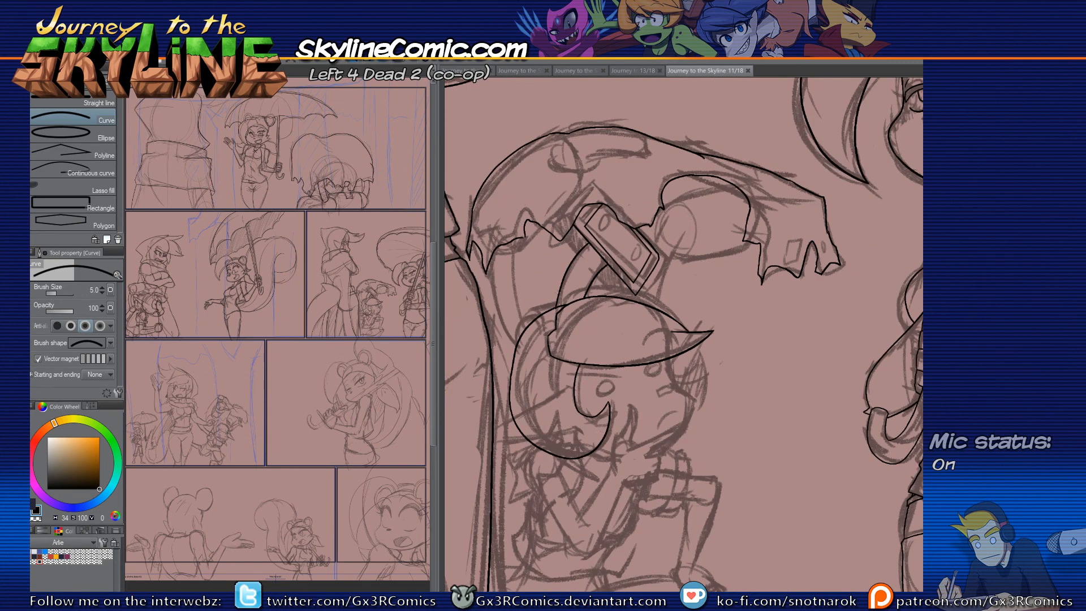
click(30, 94)
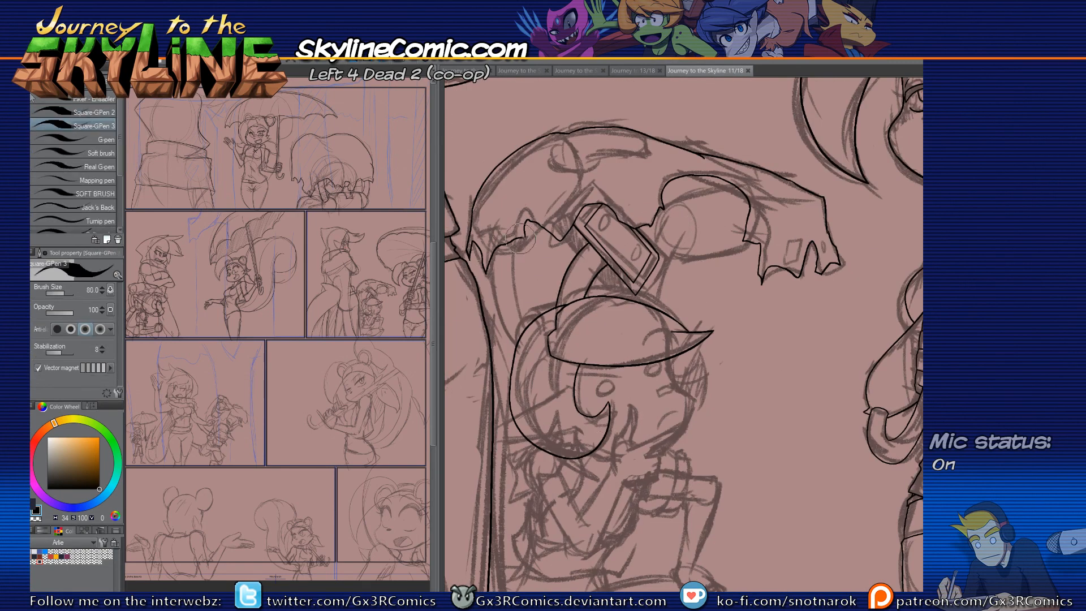
scroll(565, 317, up, 4)
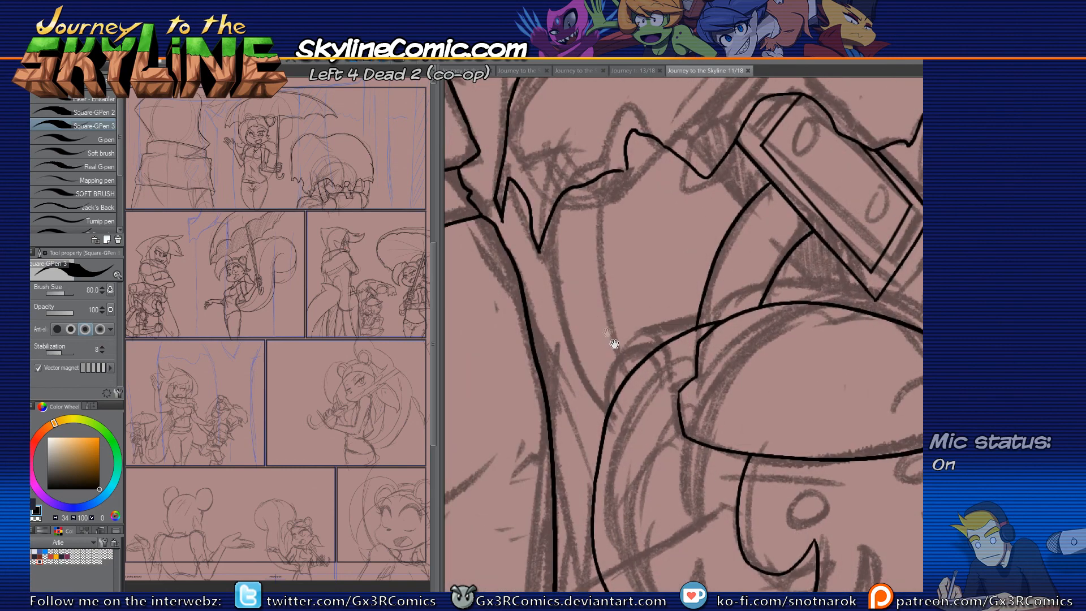
mouse_move(544, 195)
mouse_down()
mouse_move(587, 379)
mouse_move(610, 406)
mouse_up()
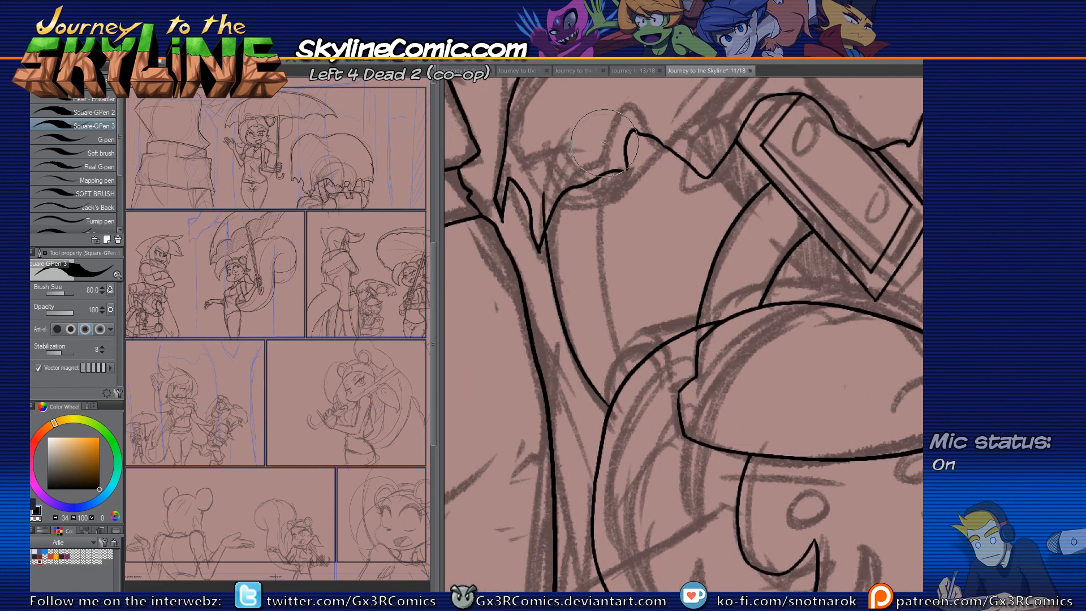
key(ctrl+z)
mouse_move(545, 181)
mouse_down()
mouse_move(544, 219)
mouse_move(630, 431)
mouse_up()
mouse_move(594, 146)
mouse_down()
mouse_move(588, 235)
mouse_move(650, 389)
mouse_up()
key(e)
click(591, 161)
click(546, 199)
click(622, 421)
click(642, 383)
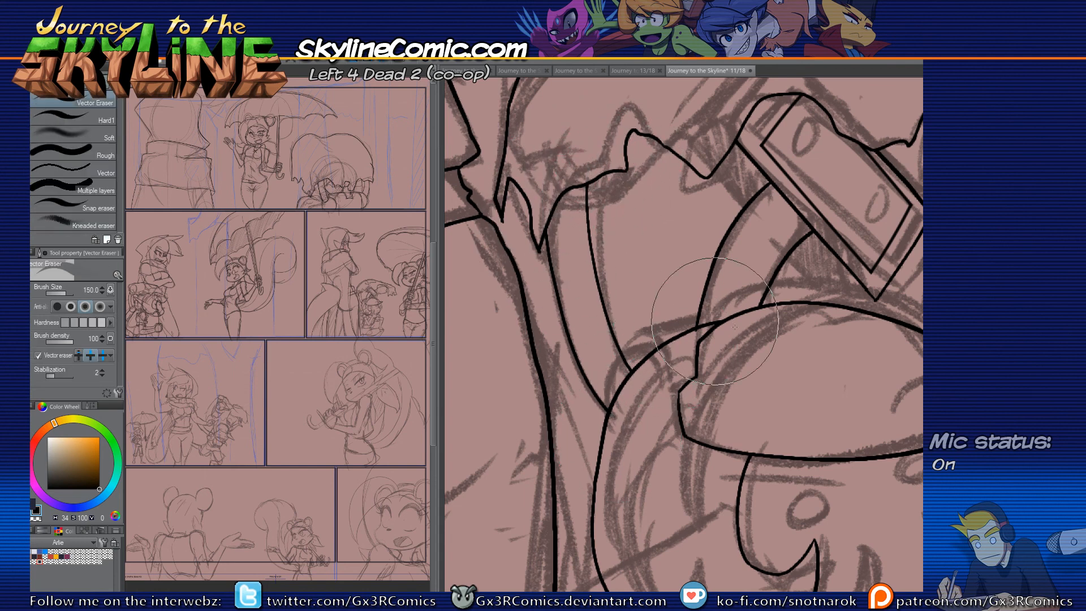
Step: Ink the small rounded bump behind the curl where the curved lines meet it
key(p)
drag(706, 325, 663, 310)
mouse_move(563, 349)
mouse_down()
mouse_move(590, 332)
mouse_move(620, 343)
mouse_up()
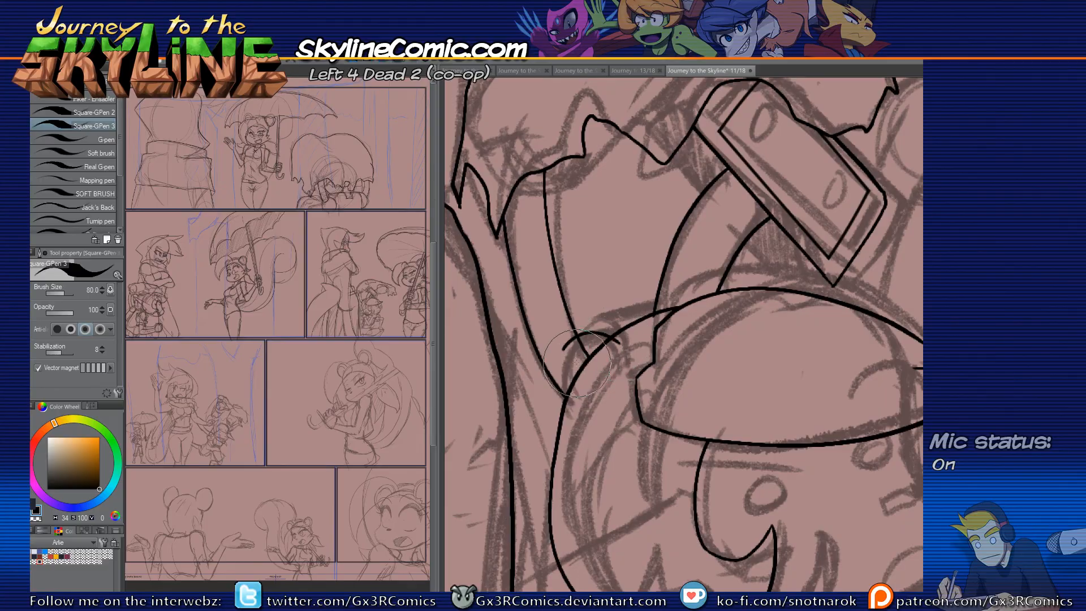